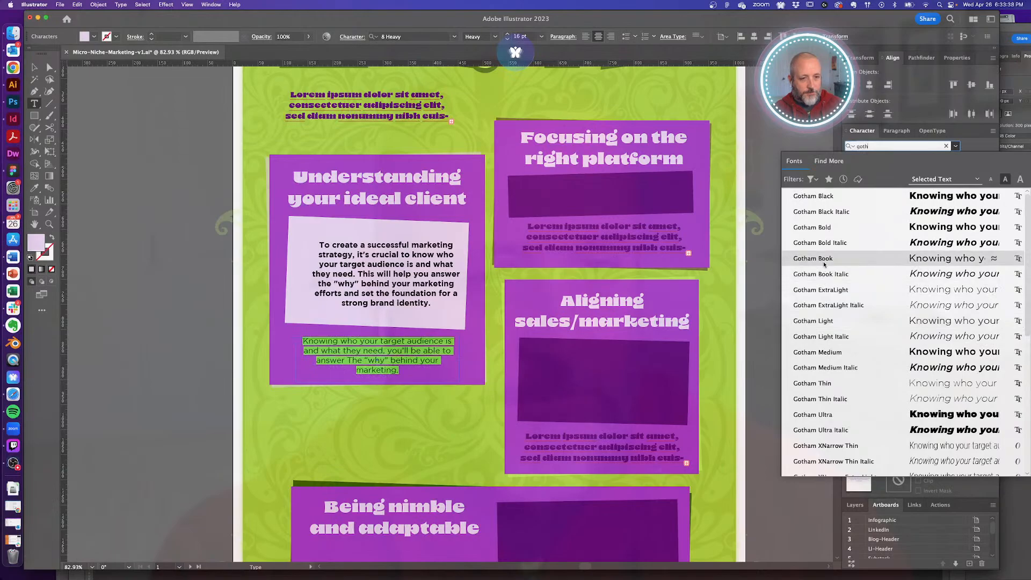
- Set the 'Knowing who your target…' paragraph to Gotham Book 18 pt and narrow its frame
click(825, 259)
key(Escape)
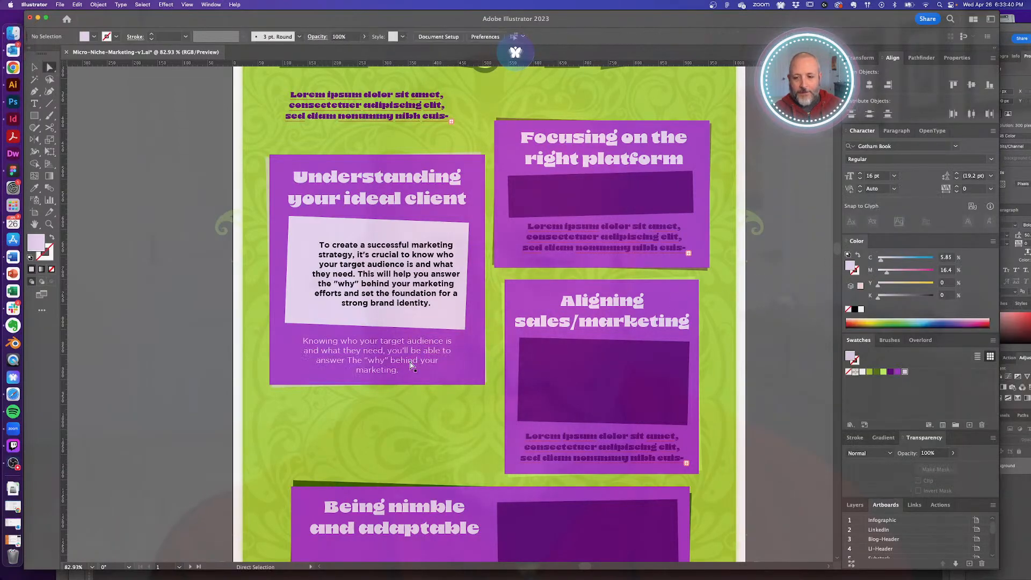
click(860, 174)
click(860, 174)
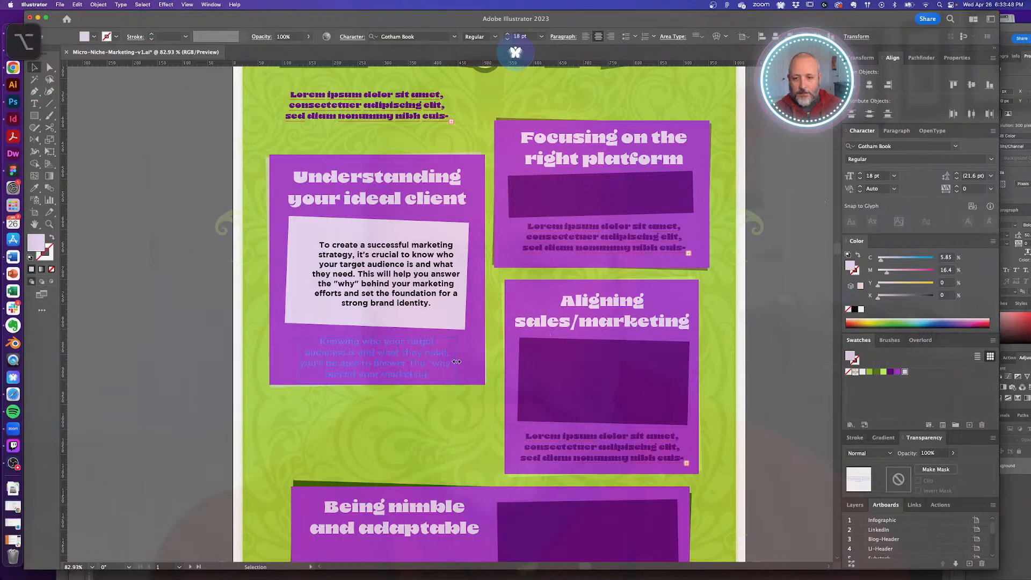
drag(459, 361, 457, 362)
- Move the paragraph up slightly and delete the marketing text from the white card above
click(803, 281)
key(a)
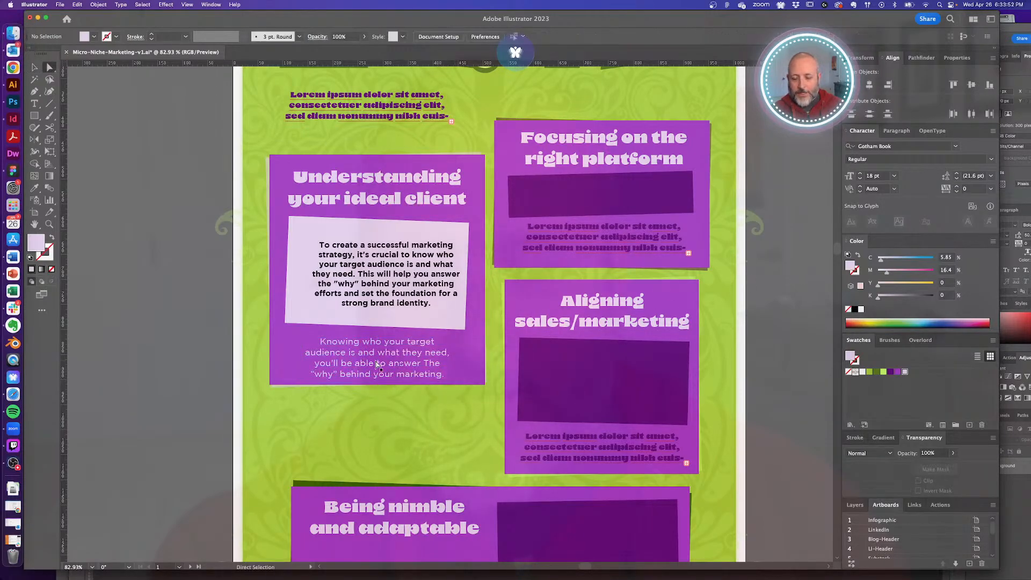
drag(377, 365, 379, 361)
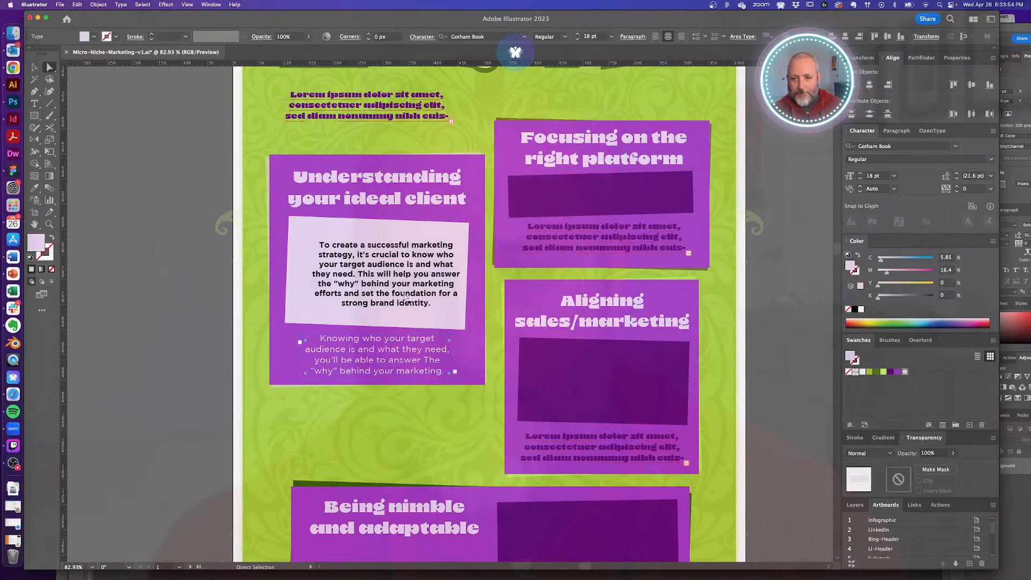
click(438, 275)
key(Delete)
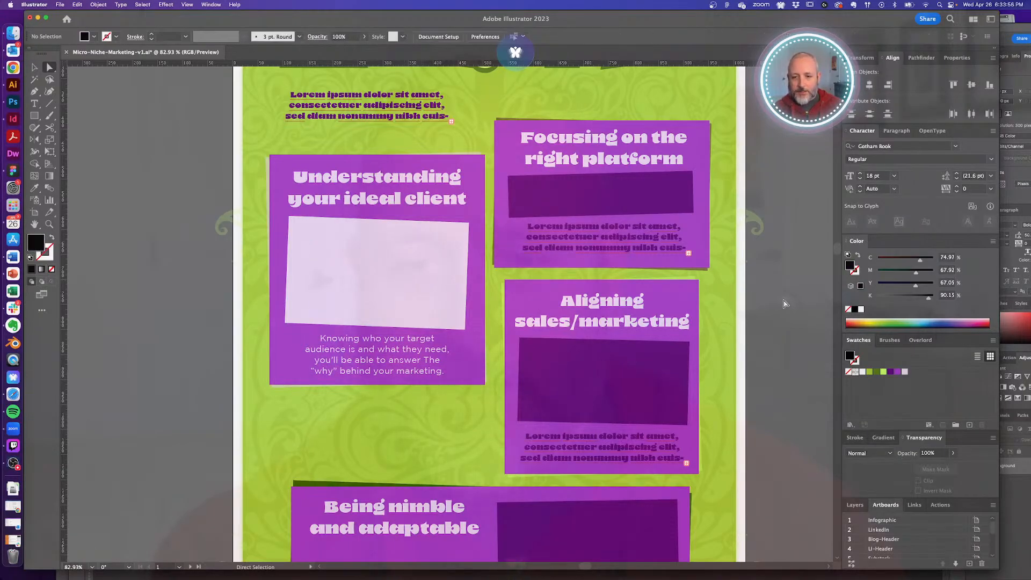
click(385, 355)
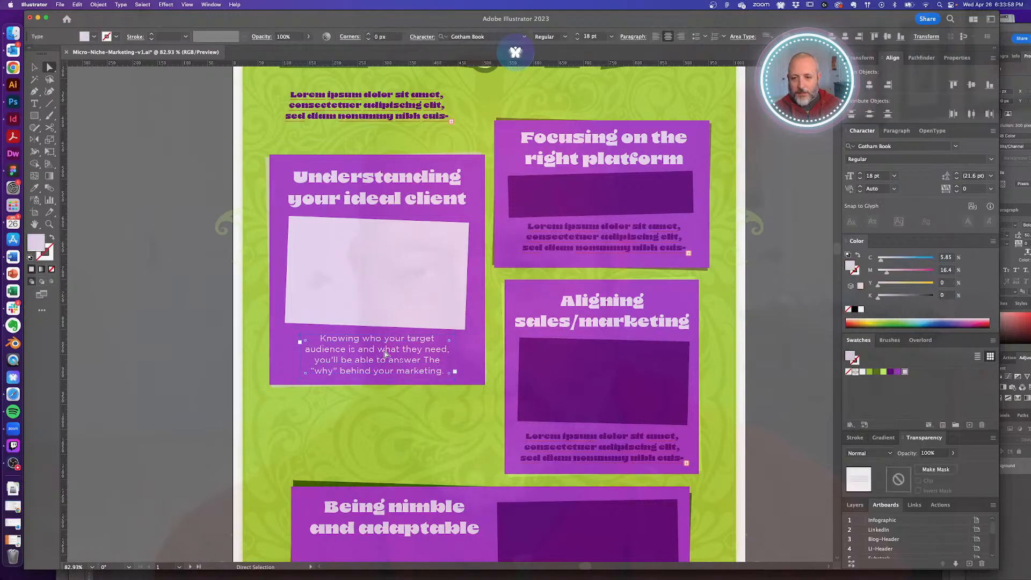
alt+super+click(442, 320)
alt+super+click(442, 320)
- Sample the rectangle's dark purple onto the 'Knowing who your target…' paragraph
drag(479, 336, 462, 314)
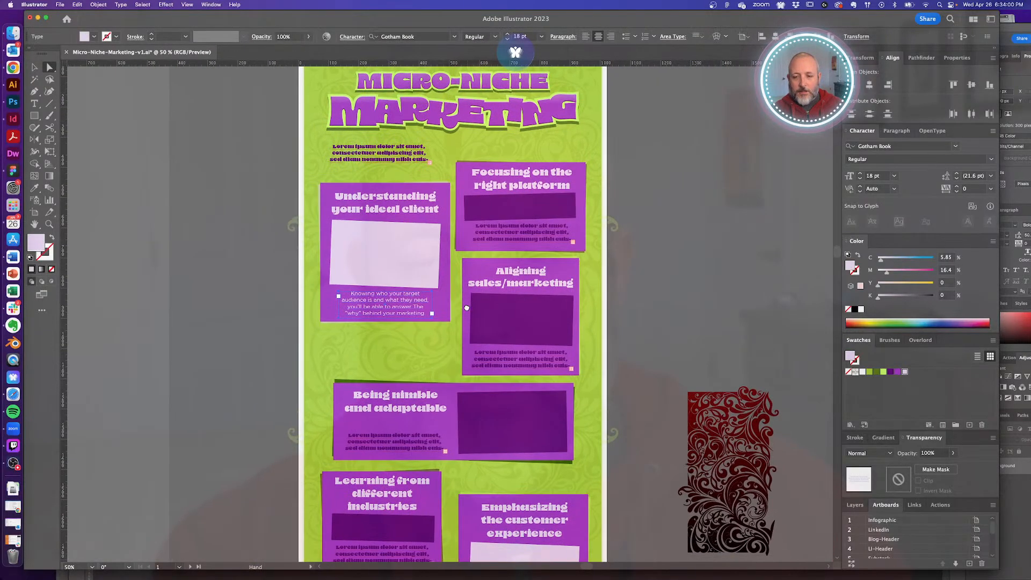
click(666, 252)
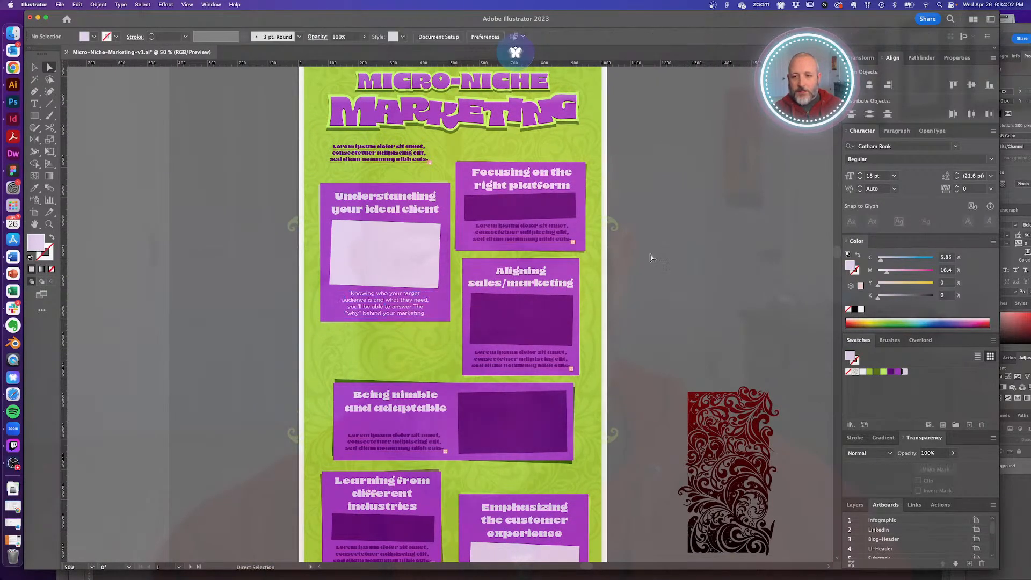
click(386, 311)
key(i)
click(522, 306)
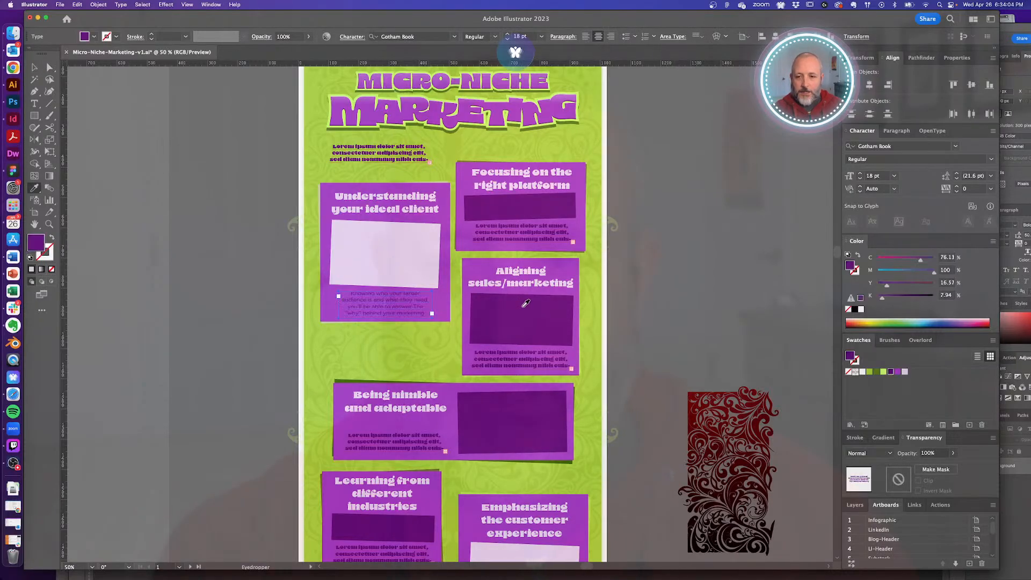
super+click(684, 299)
super+click(443, 307)
super+click(441, 307)
super+click(441, 307)
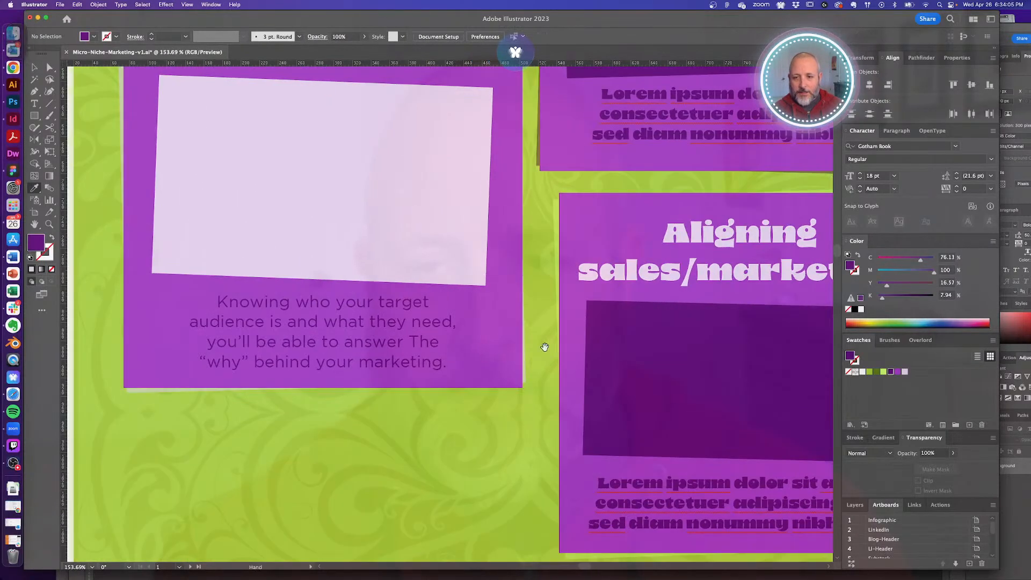
alt+super+click(388, 337)
alt+super+click(391, 338)
drag(512, 328, 489, 327)
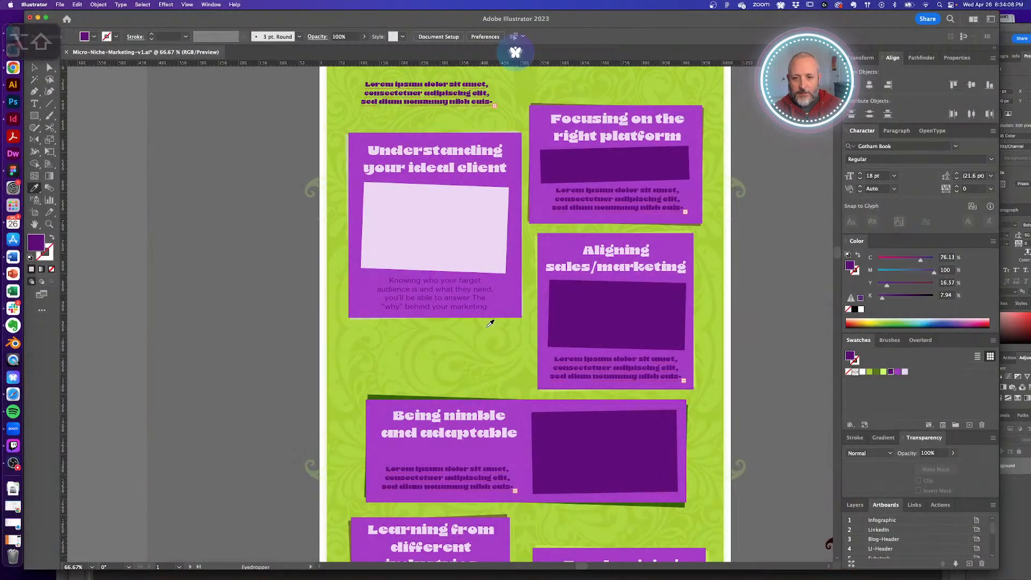
super+click(489, 324)
super+click(490, 325)
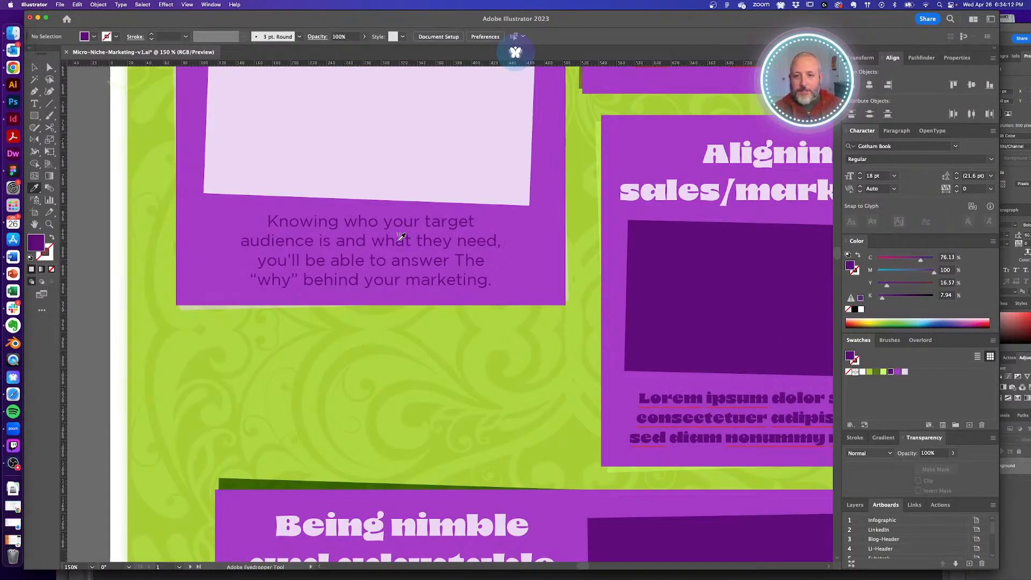
- Change the paragraph's font to Gotham Medium
key(a)
click(402, 242)
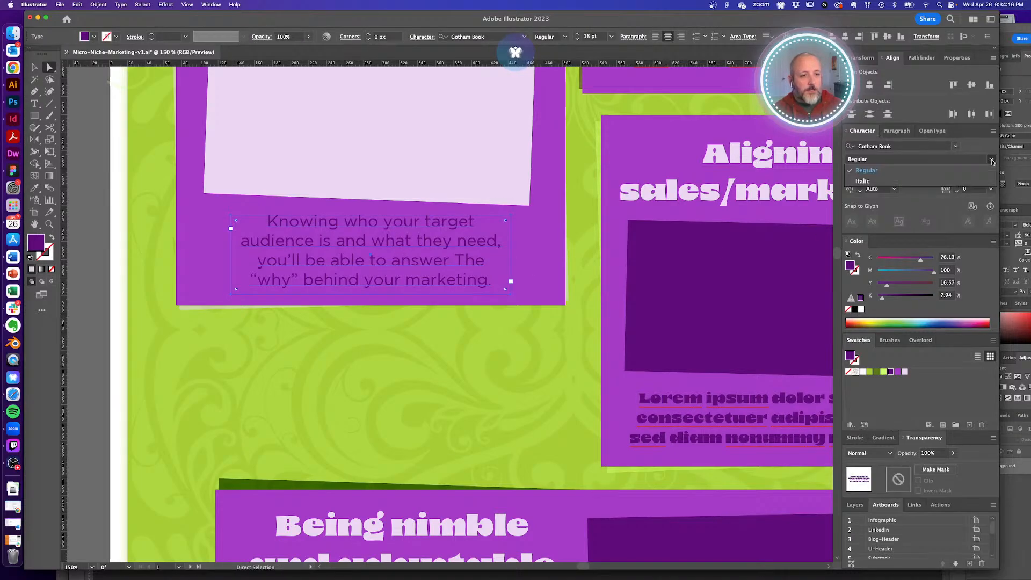
click(925, 144)
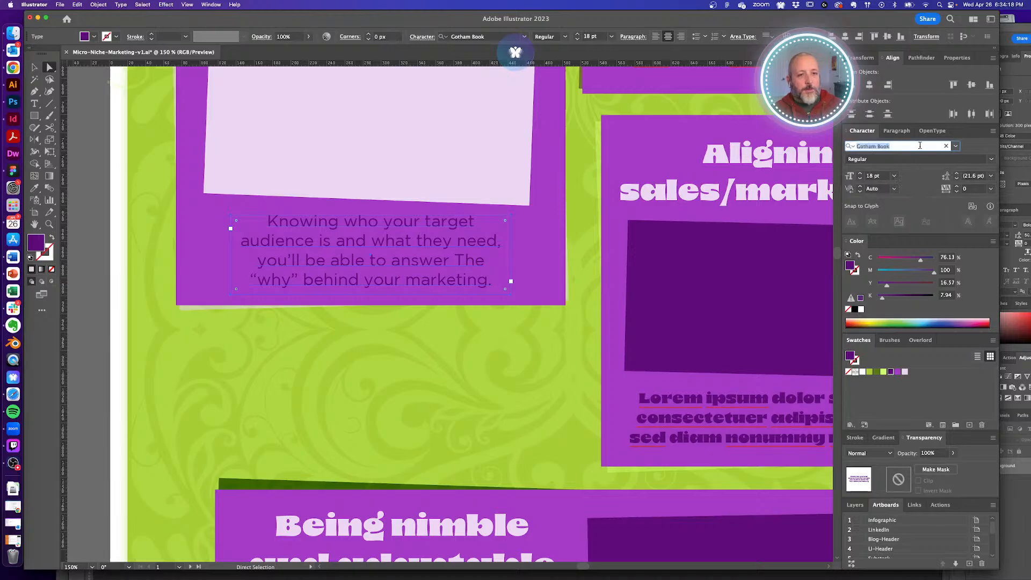
text(goth)
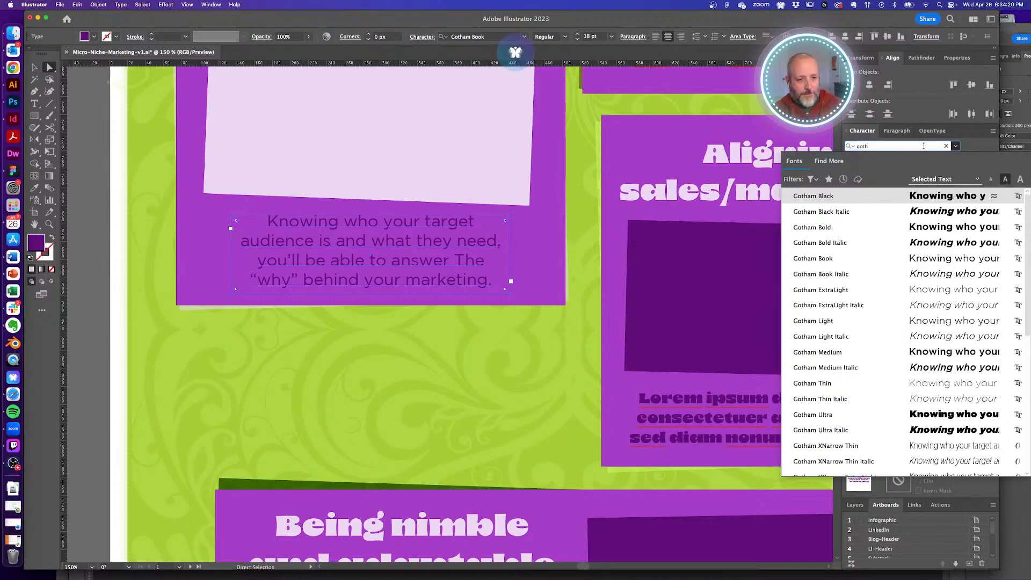
click(849, 352)
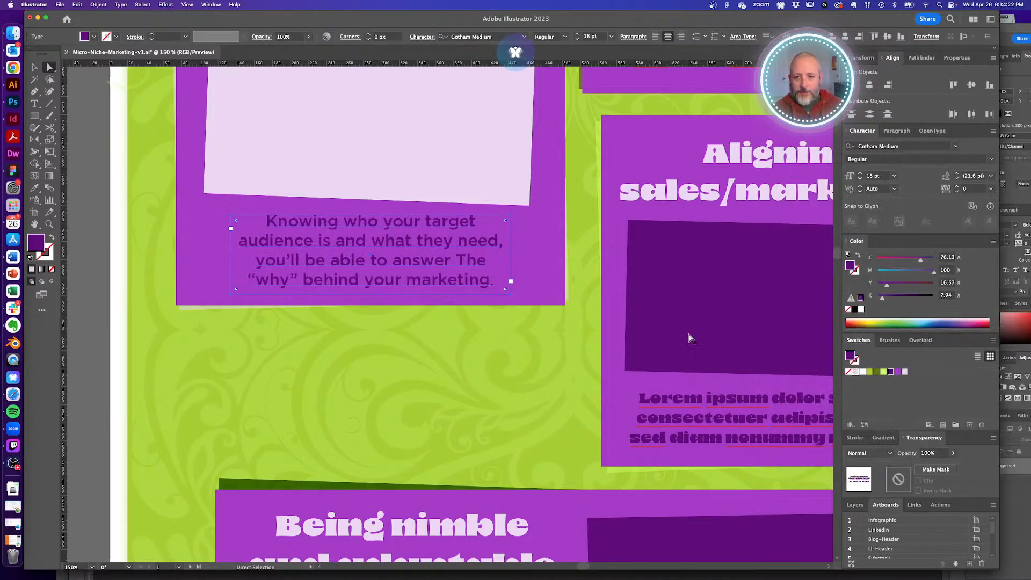
key(super+shift+a)
- Colour the paragraph's text light pink
key(t)
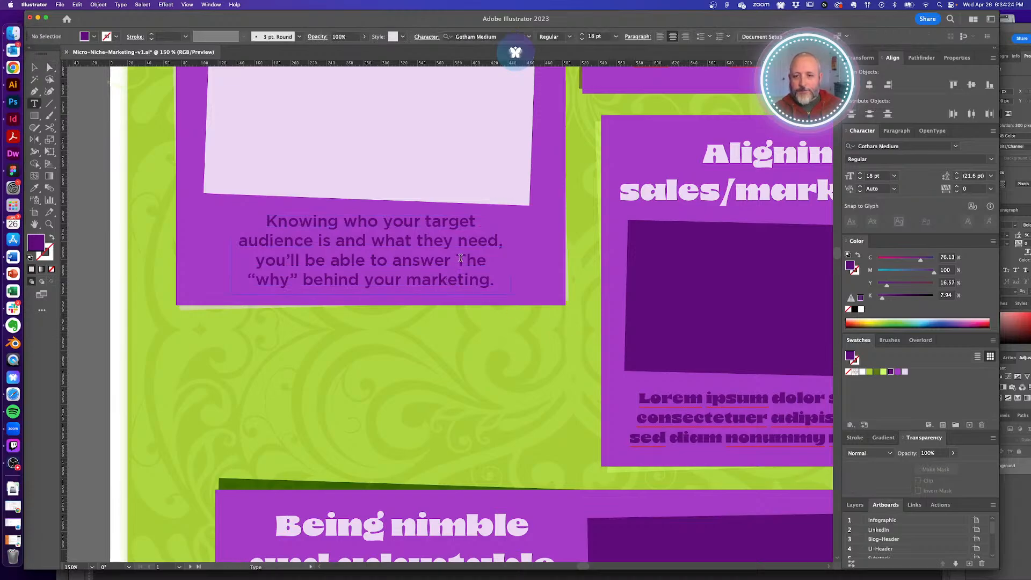
alt+super+click(427, 262)
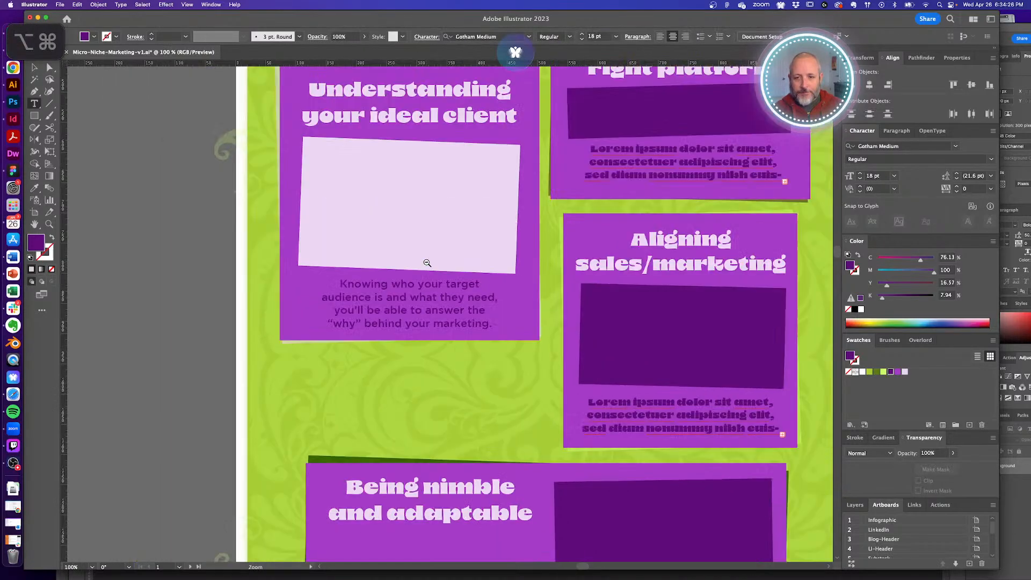
alt+super+click(427, 263)
key(a)
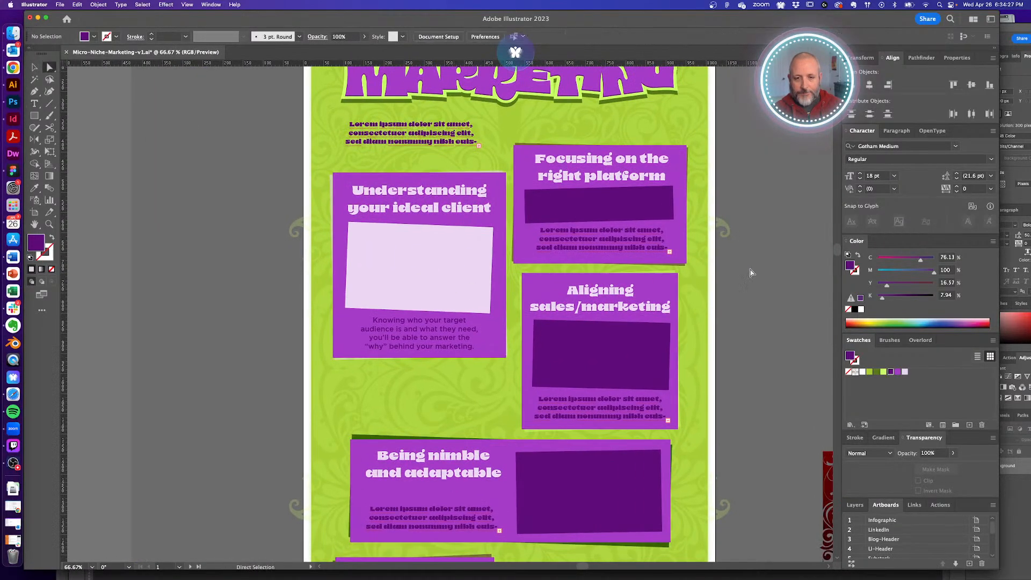
click(448, 336)
click(905, 373)
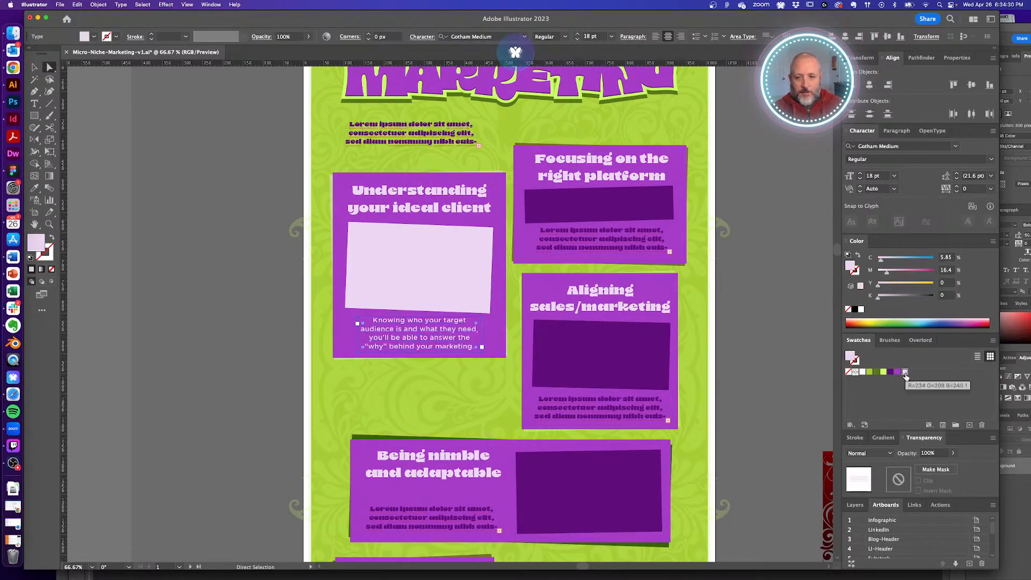
click(780, 338)
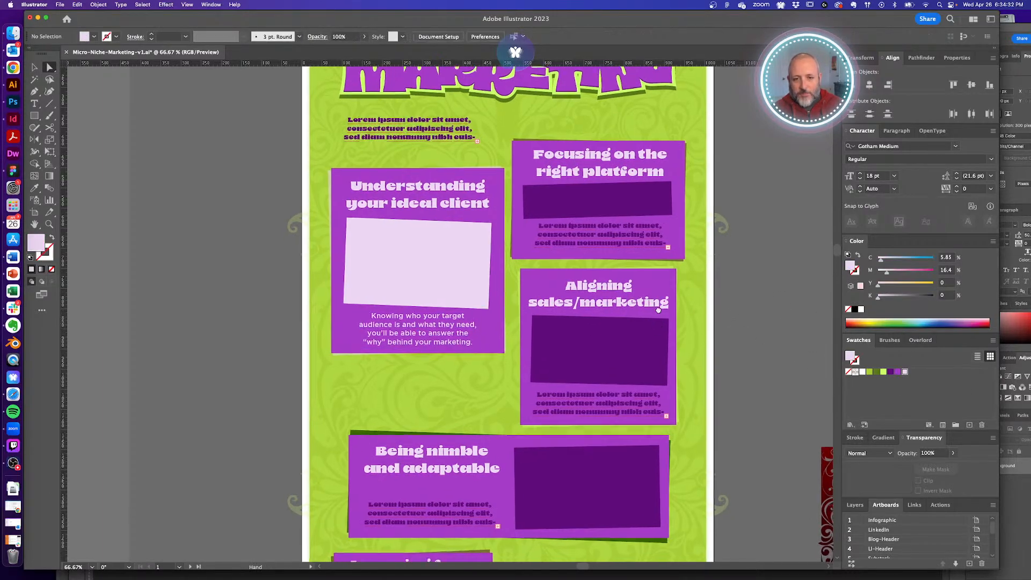
- Delete the lorem ipsum blurbs in the Focusing, Aligning and Being nimble panels
scroll(513, 233, down, 2)
click(587, 187)
key(Delete)
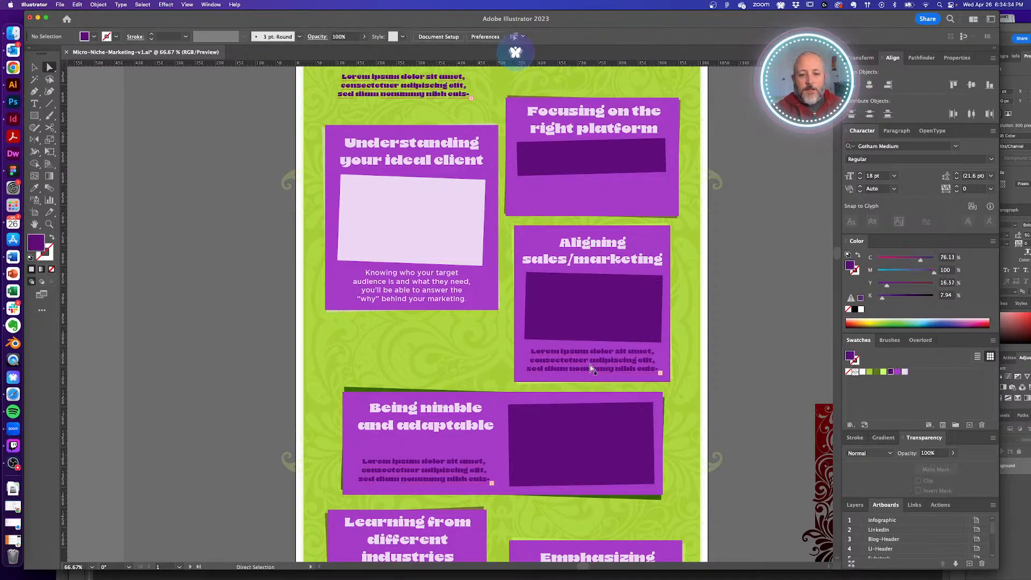
click(591, 368)
key(Delete)
click(424, 467)
key(Delete)
- Delete the lorem ipsum blurbs in the Learning, Emphasizing and Sustaining growth panels
scroll(556, 460, down, 4)
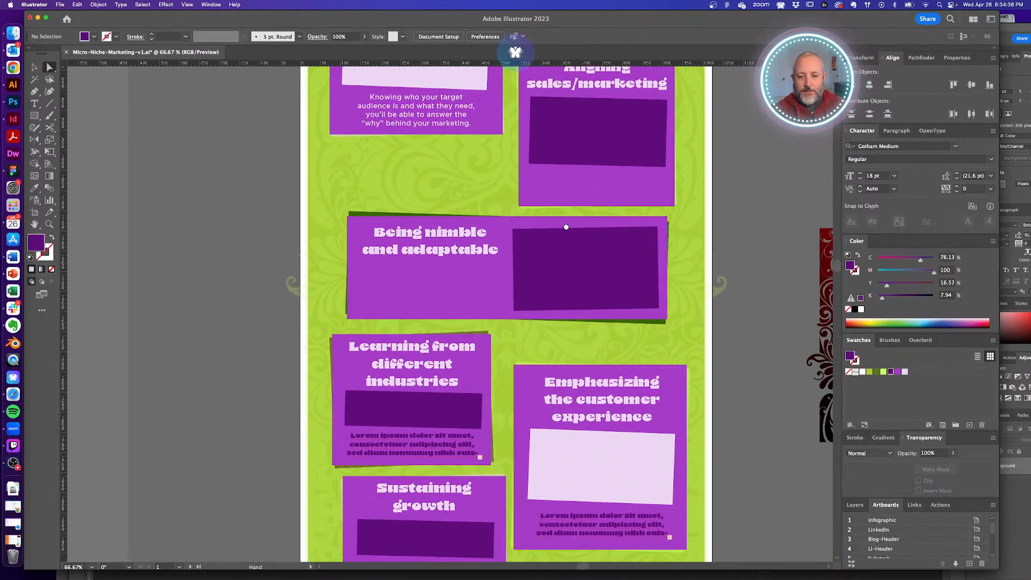
click(430, 438)
key(Delete)
click(602, 517)
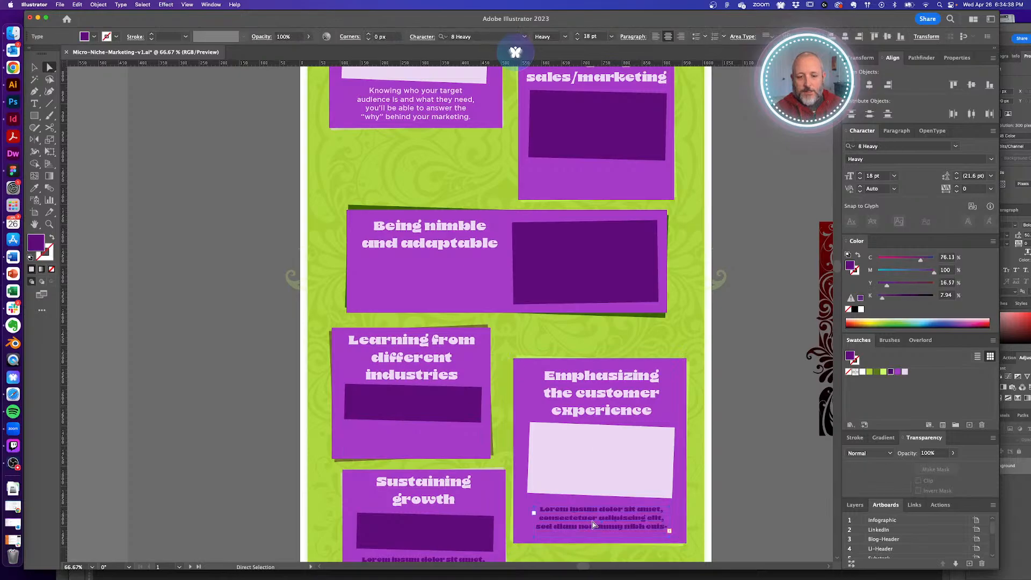
key(Delete)
drag(479, 435, 461, 326)
click(437, 449)
key(super+minus)
key(Delete)
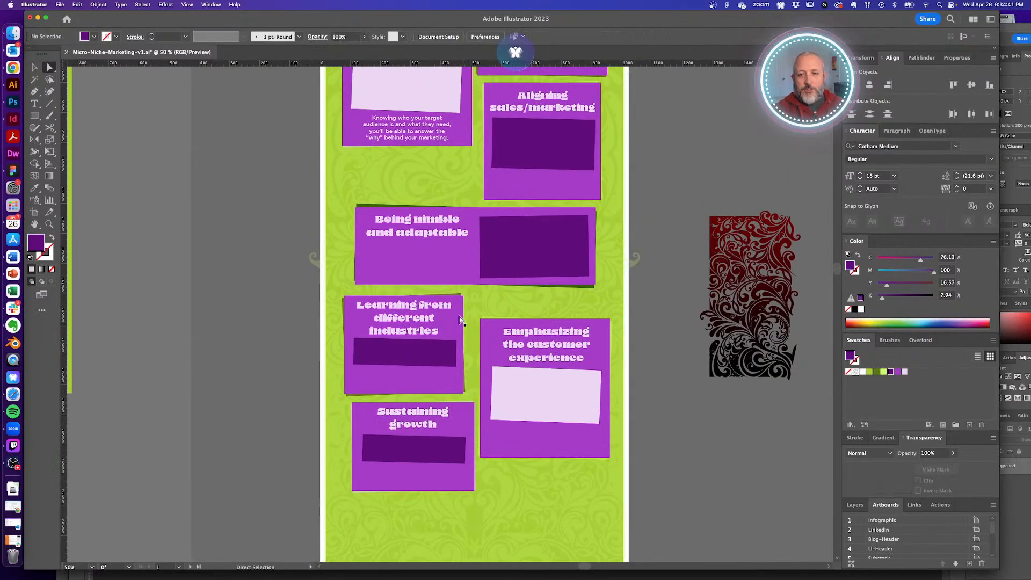
- Copy the 'Knowing who your target…' paragraph into the Focusing panel
click(397, 126)
scroll(395, 276, up, 3)
drag(396, 276, 389, 389)
- Undo the misplaced rectangle copy and place a copy of the body text in the Sustaining growth panel
key(super+z)
click(503, 340)
drag(502, 340, 365, 380)
drag(469, 296, 448, 579)
- Centre the Focusing panel's body text on its purple rectangle
key(v)
click(482, 247)
shift+click(486, 214)
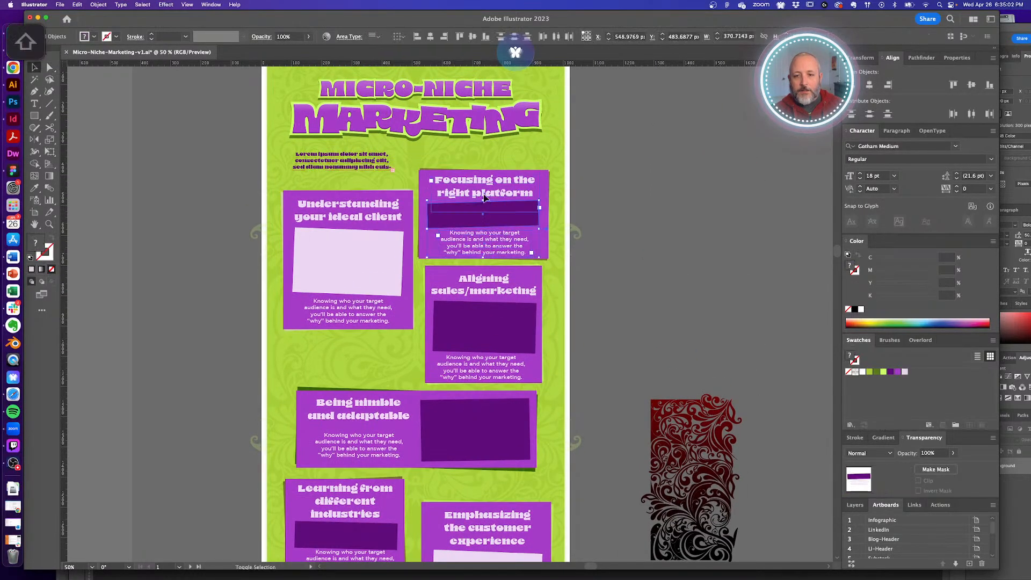
click(870, 86)
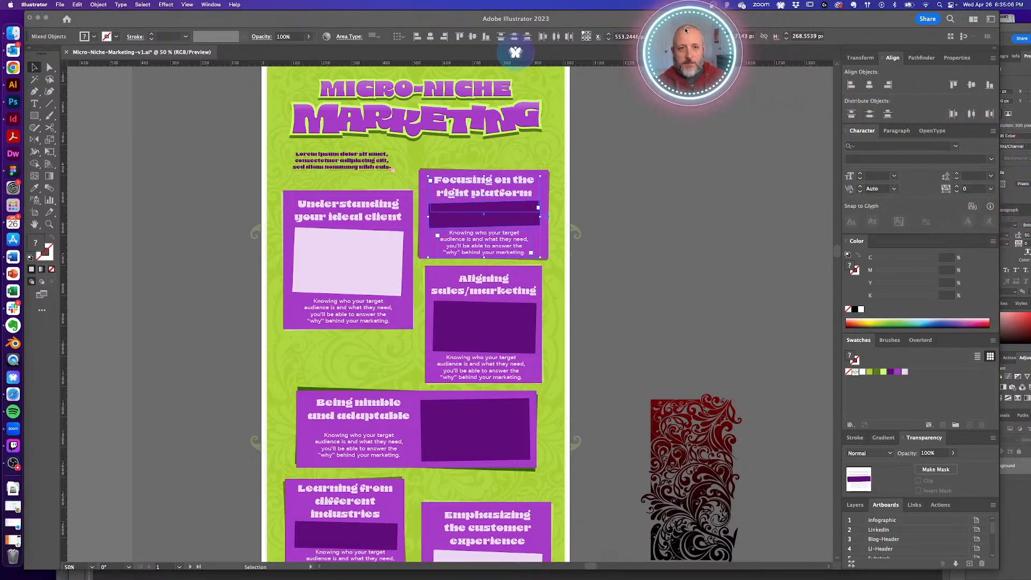
- Paste the platform paragraph into a new text frame beside the artboard
click(665, 229)
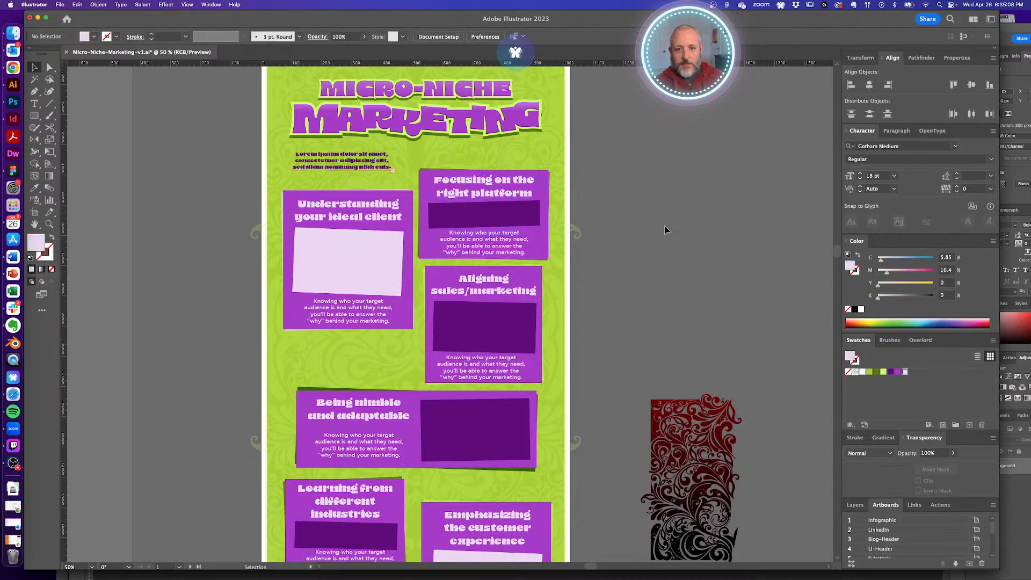
drag(478, 213, 527, 223)
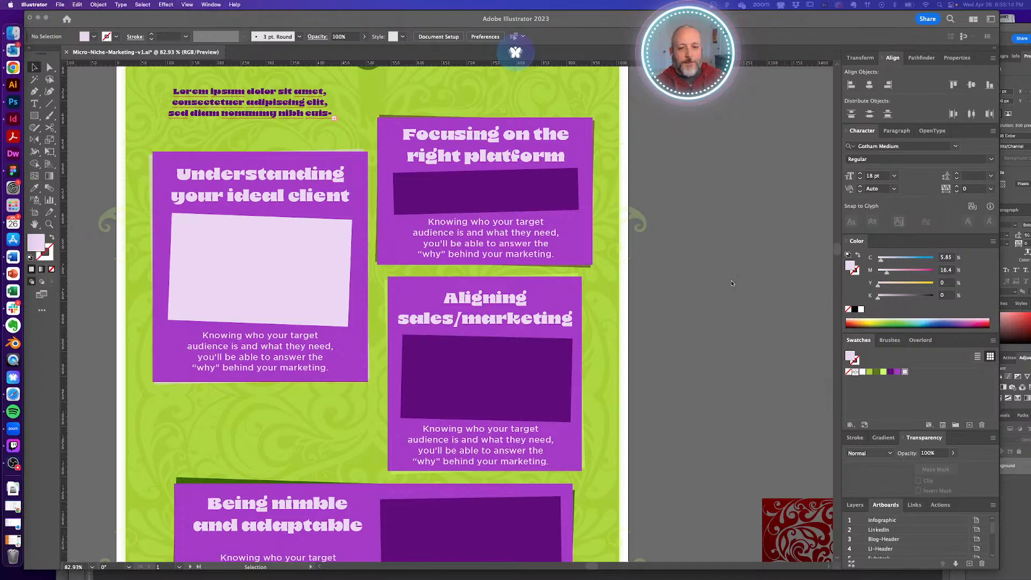
key(t)
drag(662, 181, 795, 309)
text(With a clear understanding of your target audience, it’s essential to choose the platforms that best suit their needs and preferences. This will help you optimize your marketing efforts by focusing on the most effective channels for your audience.)
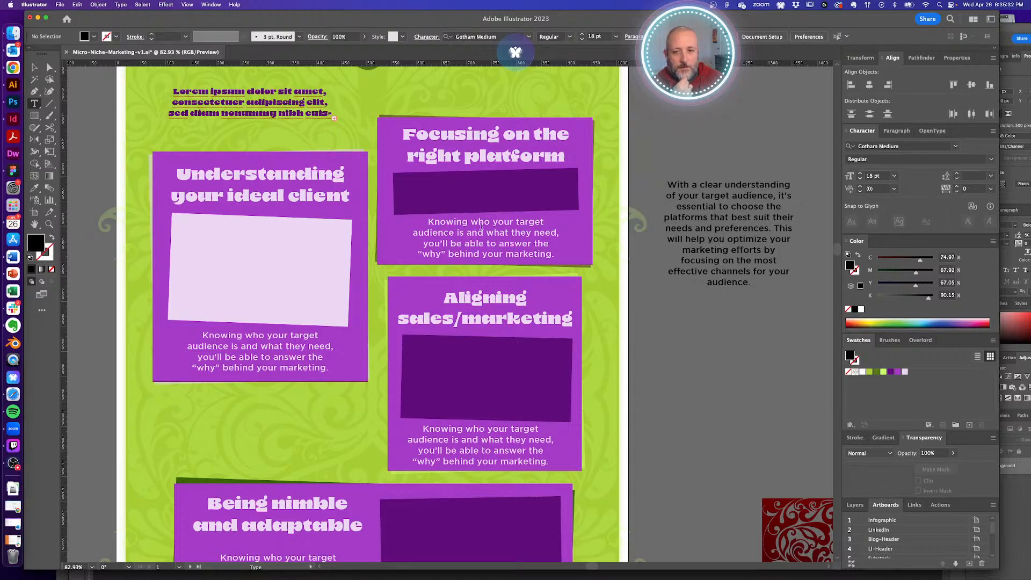
- Replace the Focusing card's body with 'The most effective channels will work best for your target audience.'
click(453, 222)
key(ctrl+a)
text(Fo)
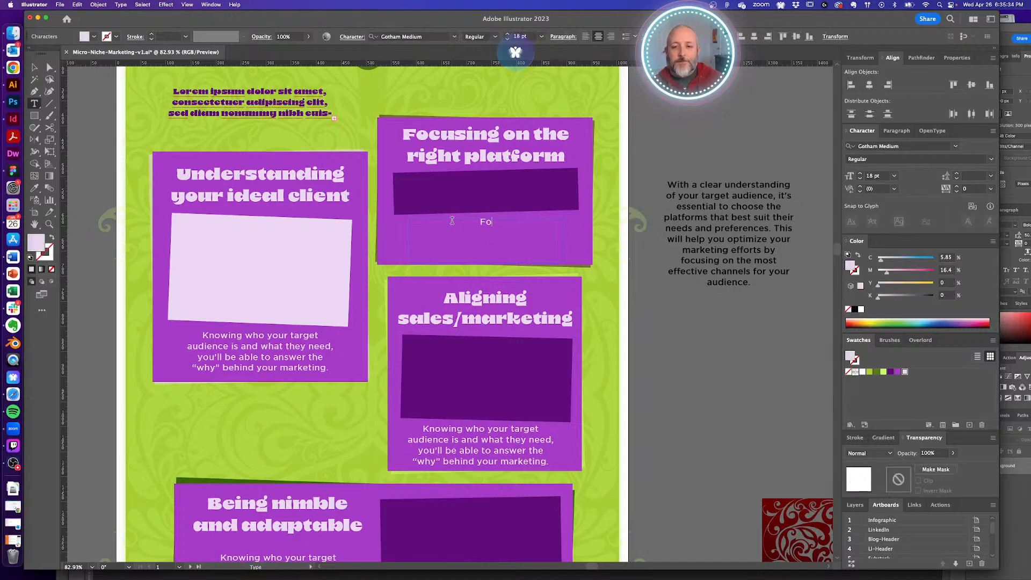
text(cus your effort)
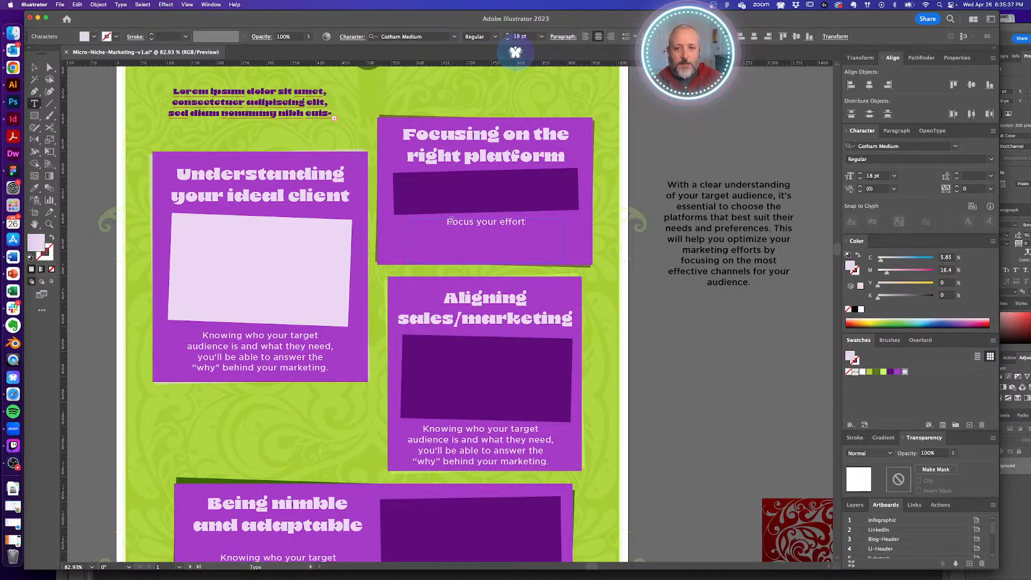
key(ctrl+a)
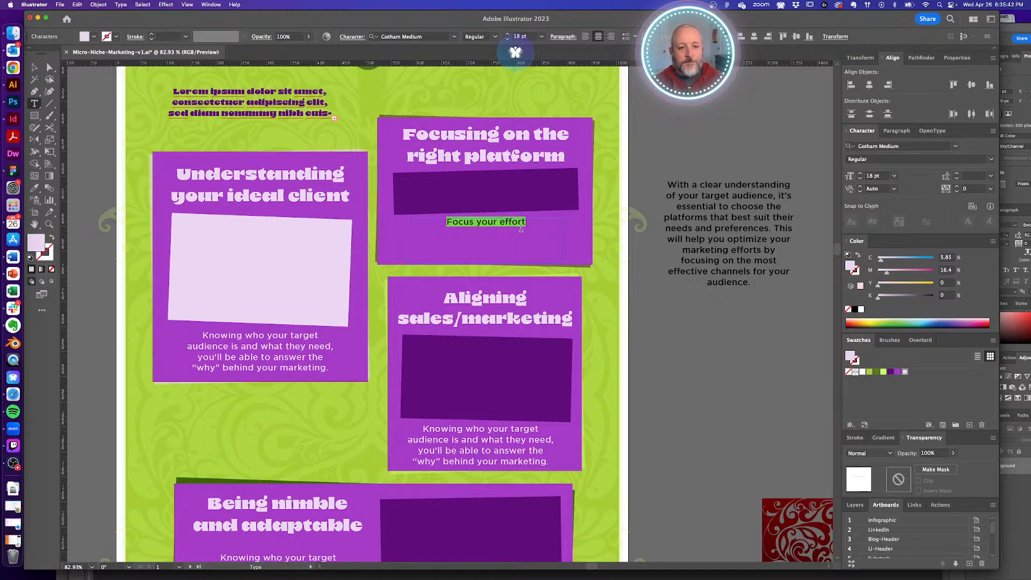
key(shift)
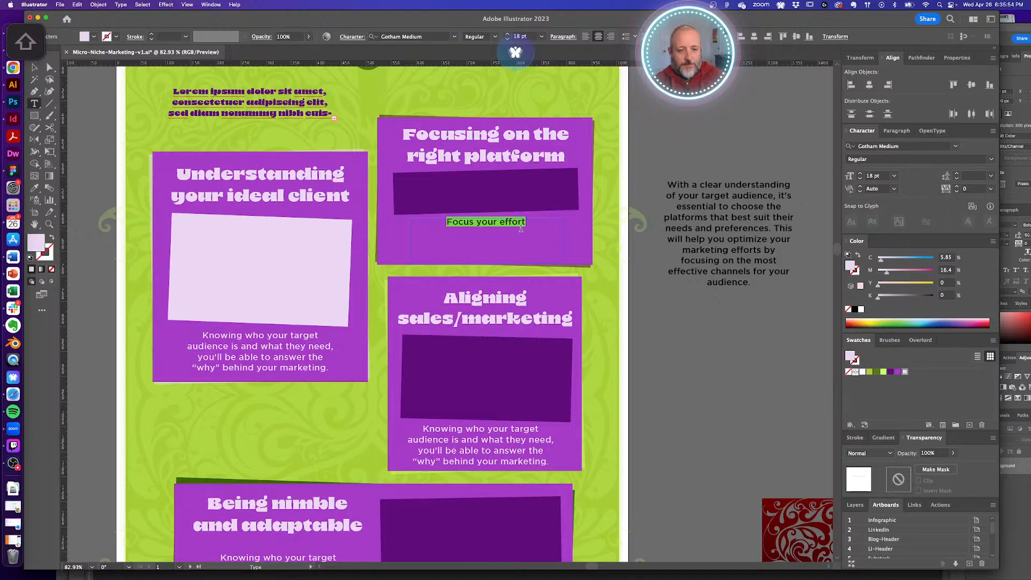
text(THE RIG)
key(BackSpace)
key(BackSpace)
key(BackSpace)
key(BackSpace)
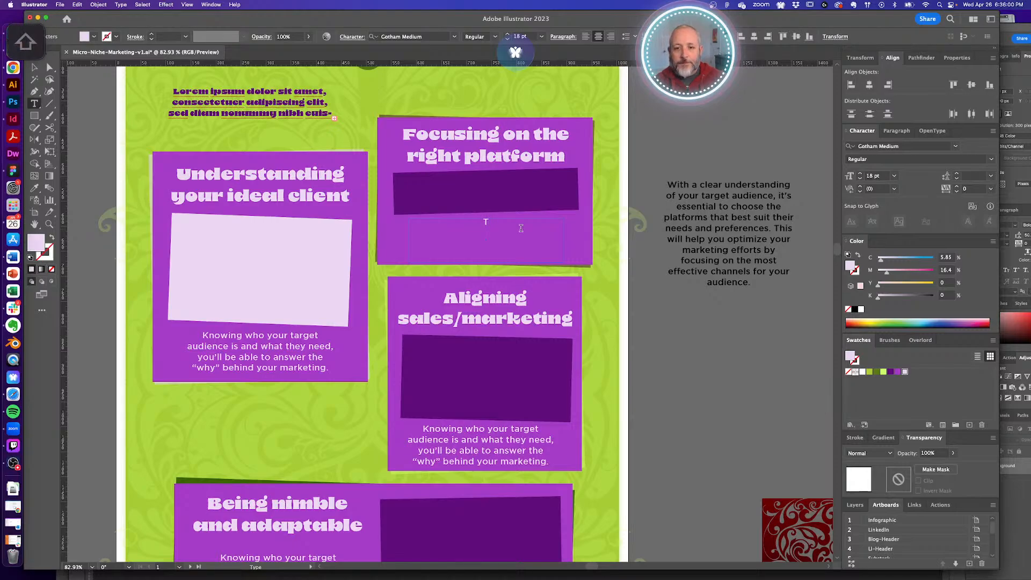
text(He e mos)
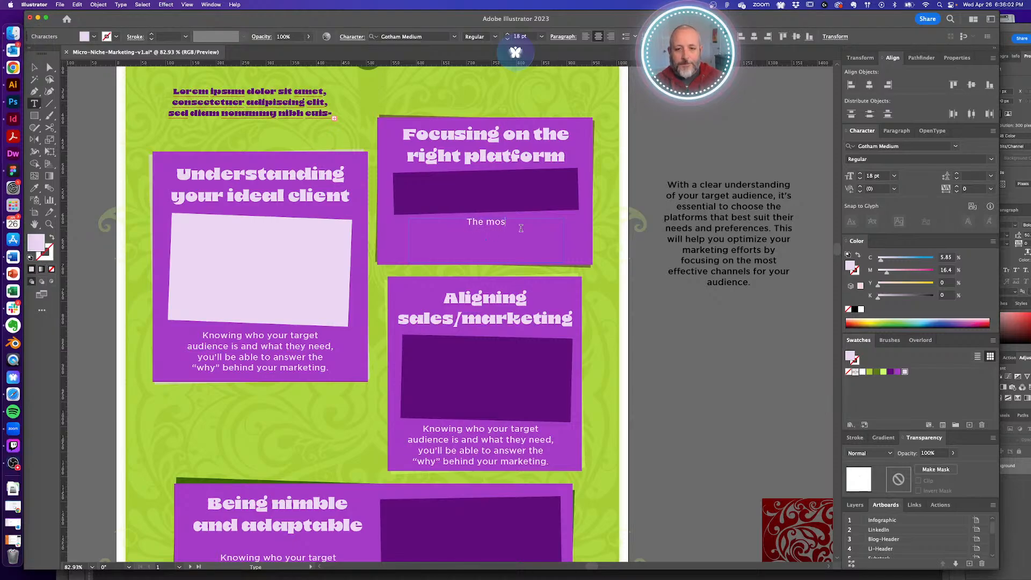
text(t effective channels will wo)
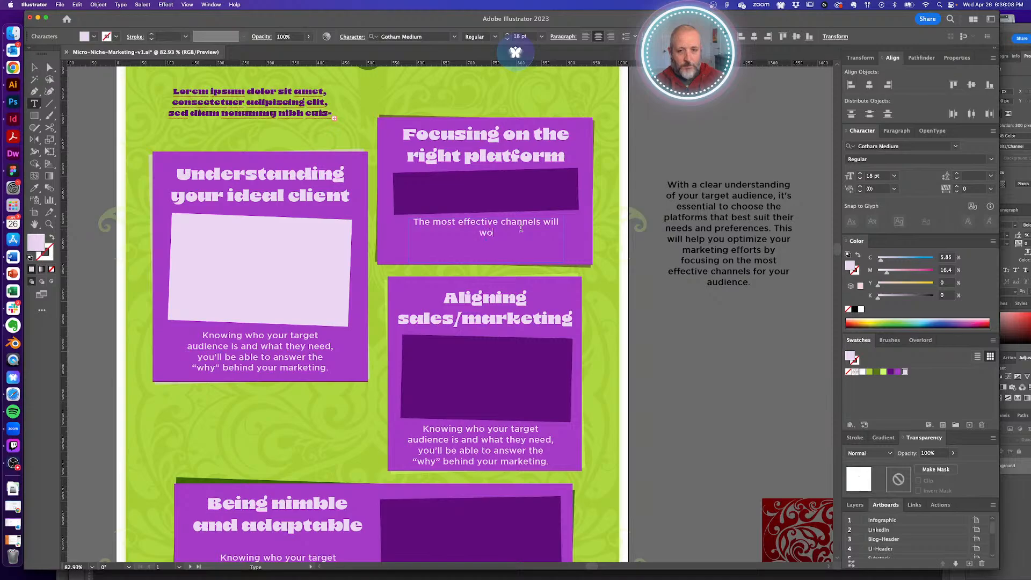
text(rk best for your target audience)
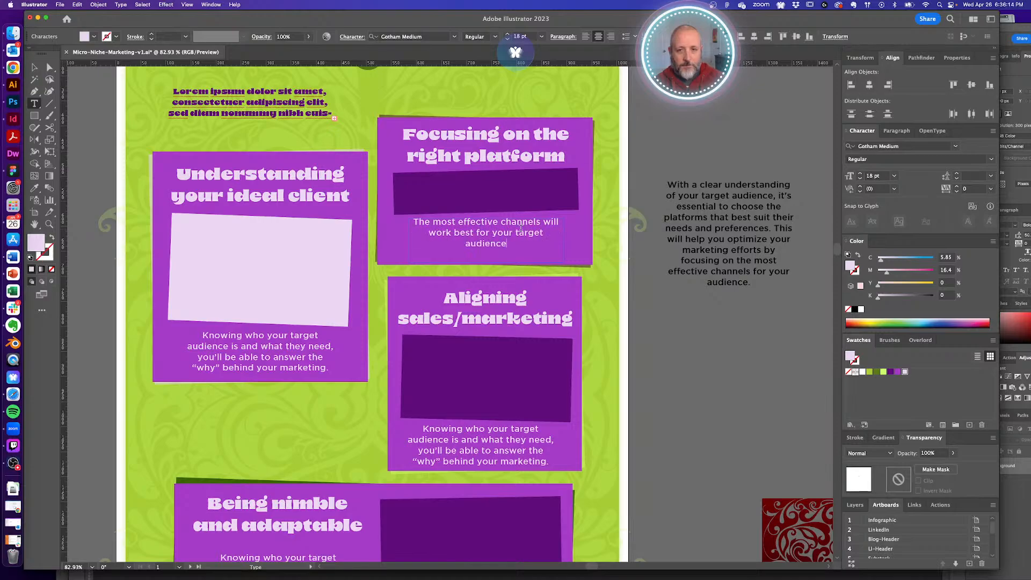
text(.)
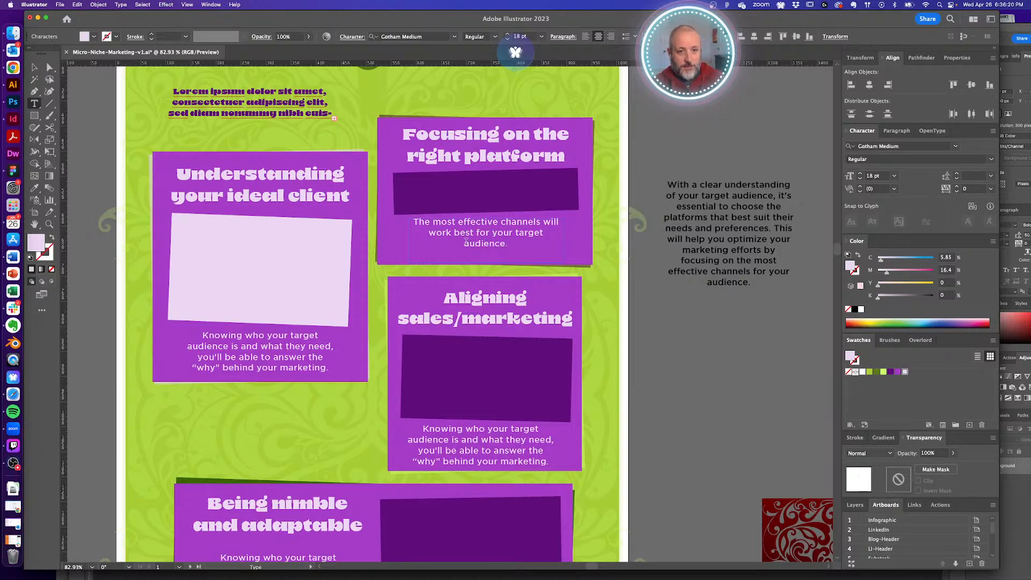
super+click(705, 338)
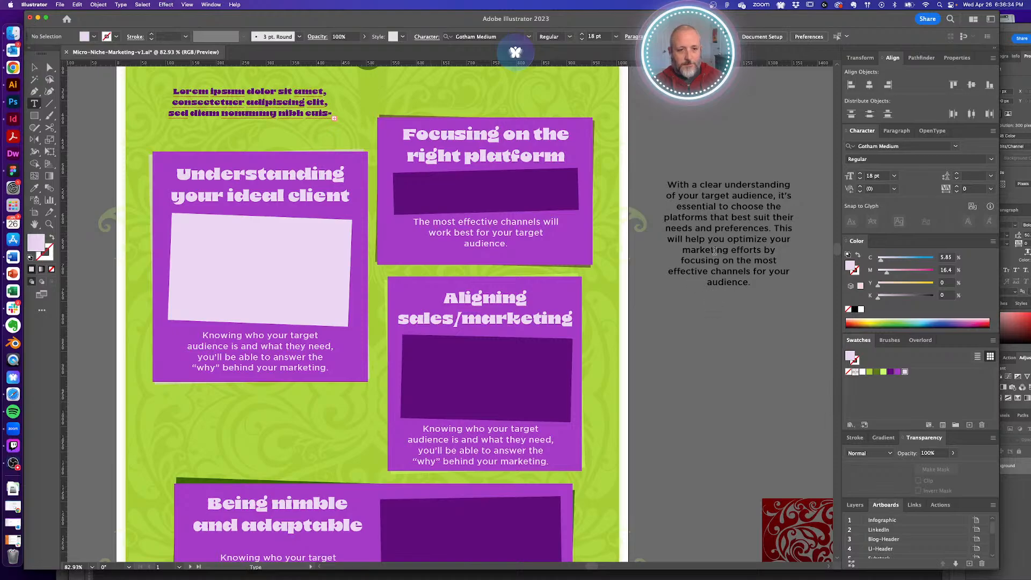
- Change the sentence's ending to 'help you optimize your efforts for that target audience.'
click(415, 221)
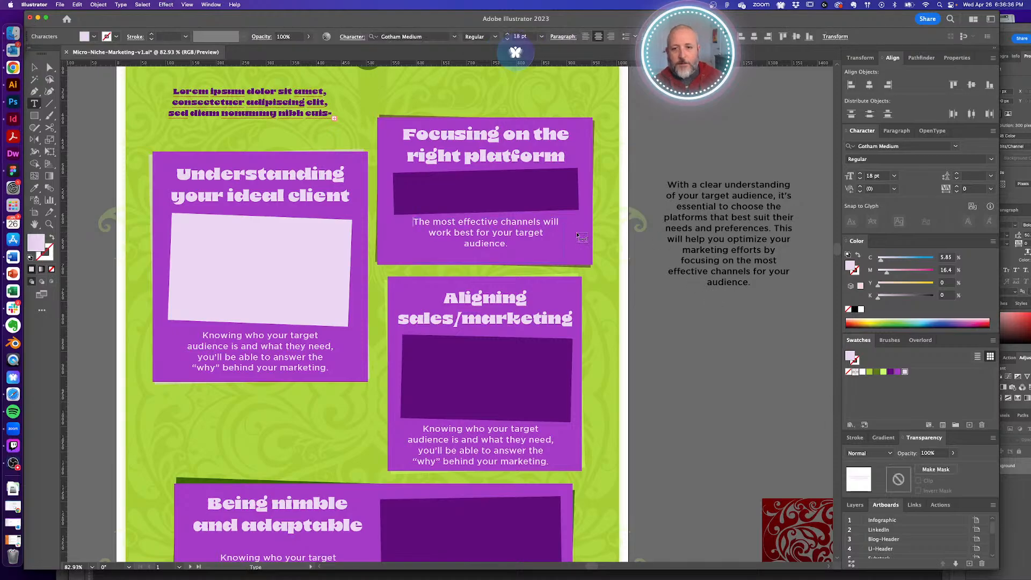
text(Optimize)
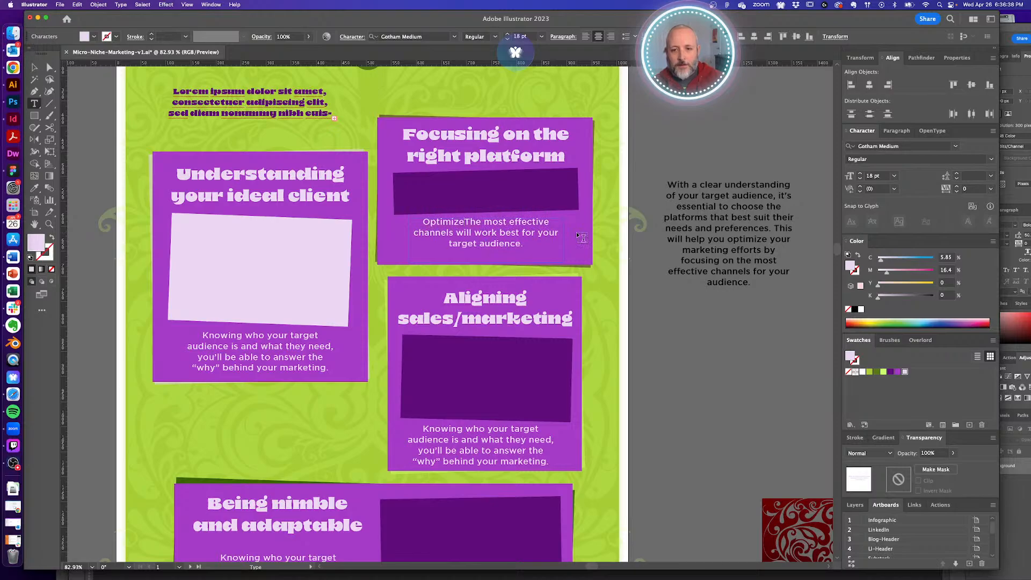
key(BackSpace)
key(BackSpace)
key(BackSpace)
key(BackSpace)
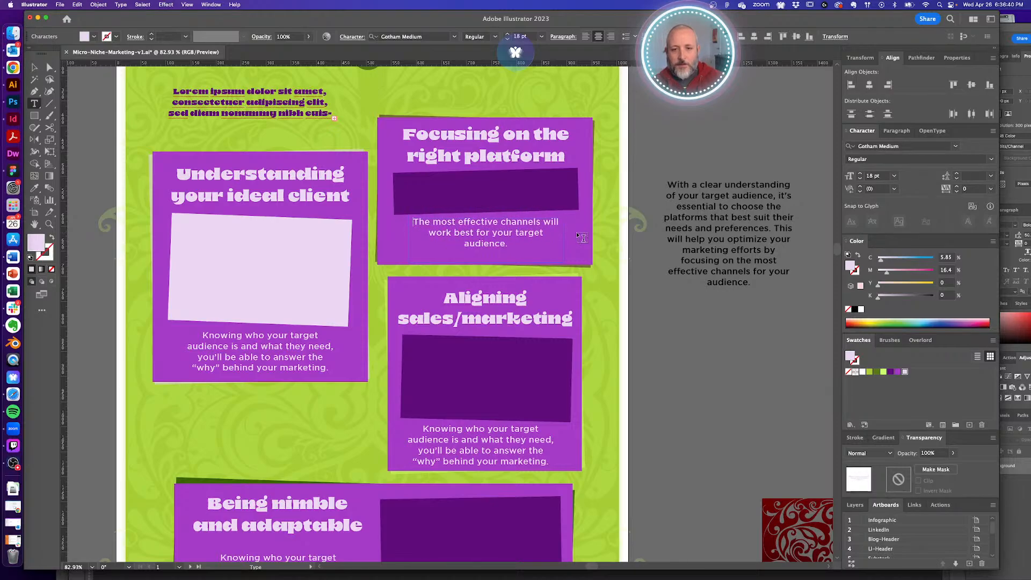
drag(433, 233, 585, 267)
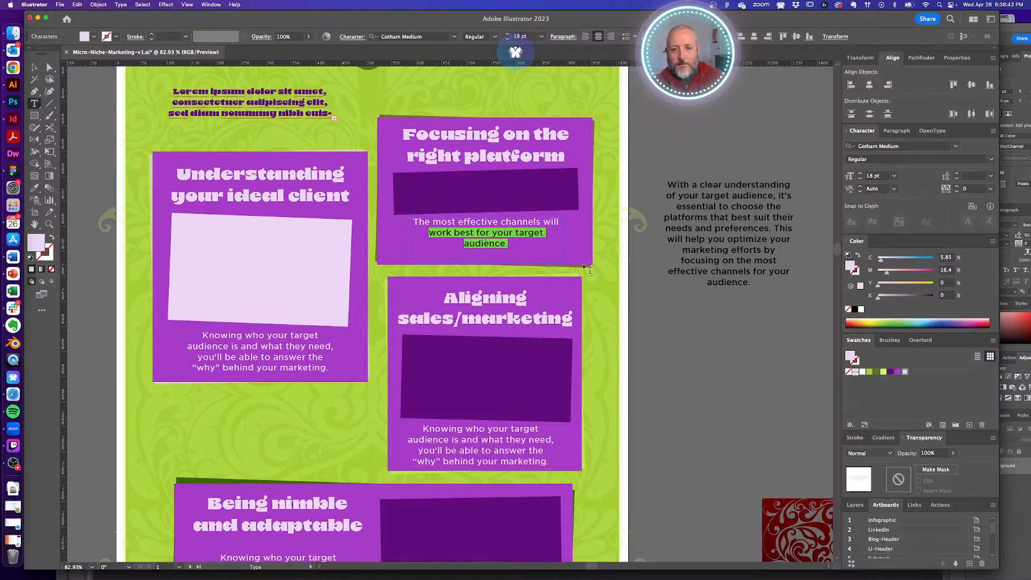
text(he)
text(lp you o)
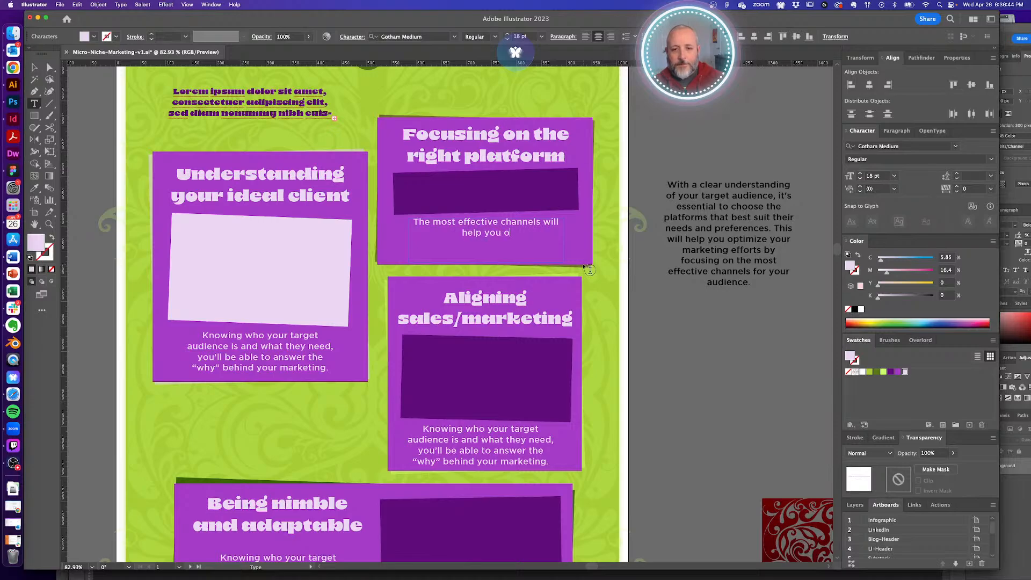
text(ptimize your efforts)
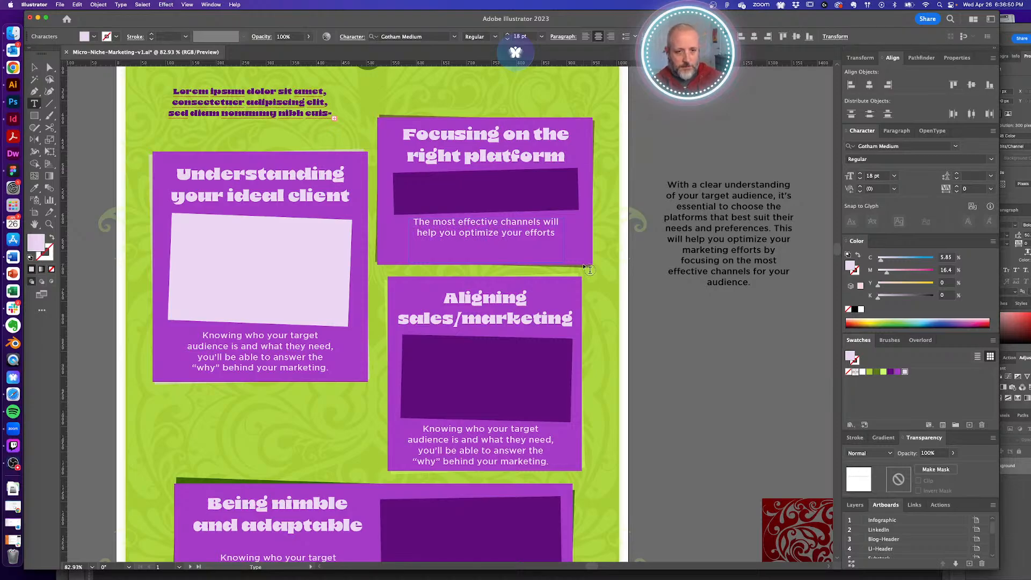
text( for)
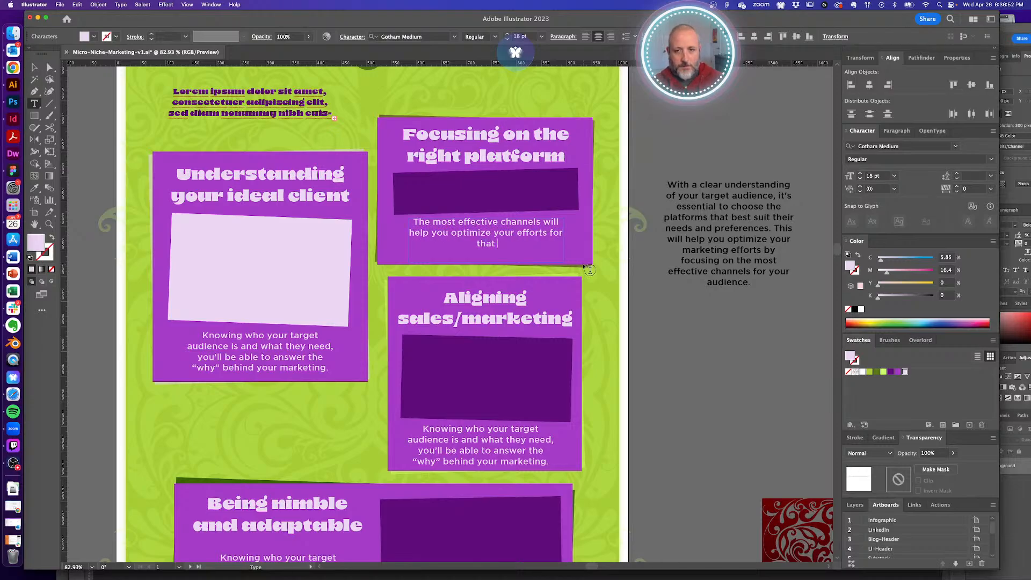
text( that target audience.)
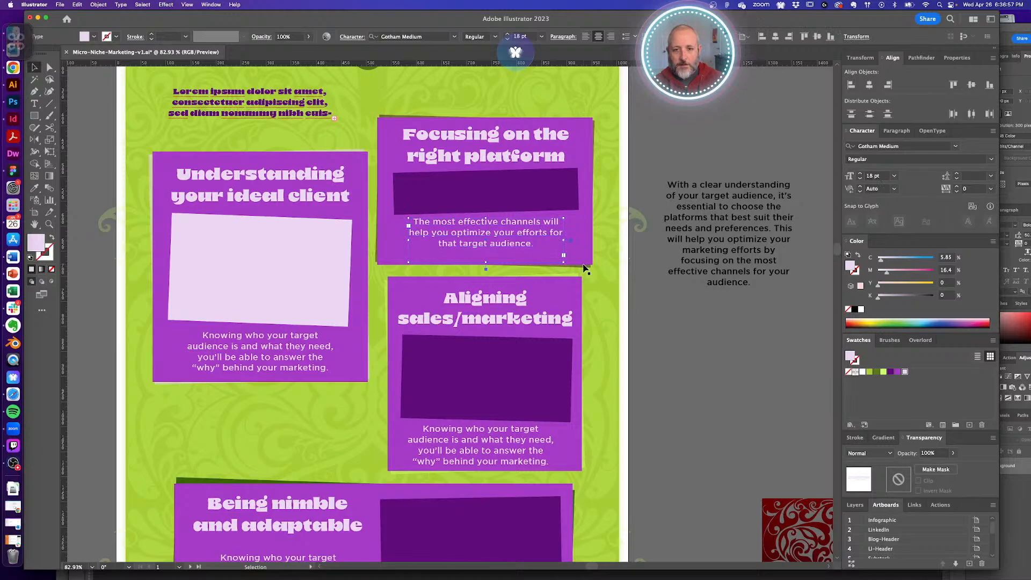
- Nudge the Focusing card's body text slightly lower
key(a)
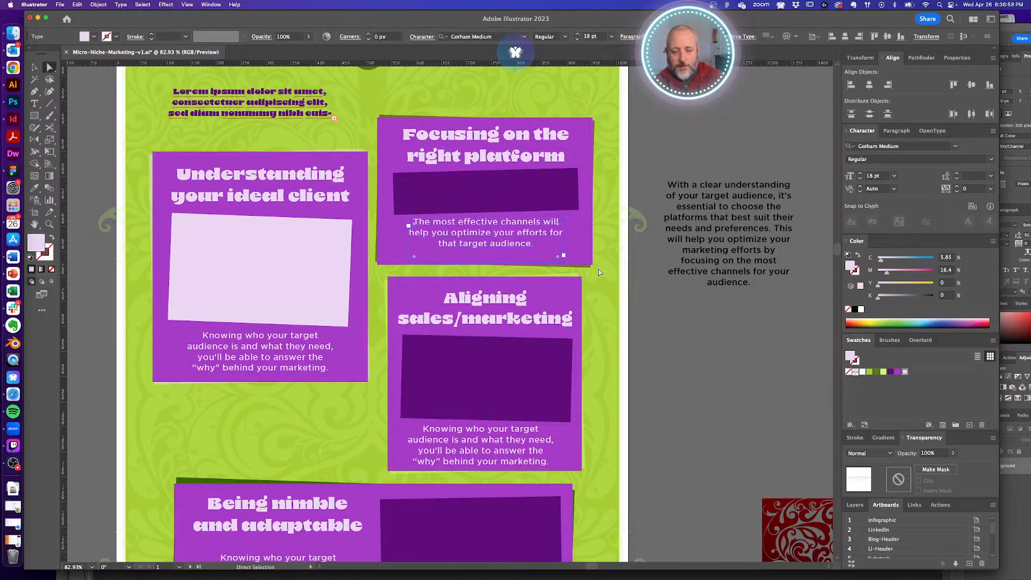
click(663, 321)
drag(486, 240, 486, 246)
click(674, 337)
drag(540, 311, 581, 309)
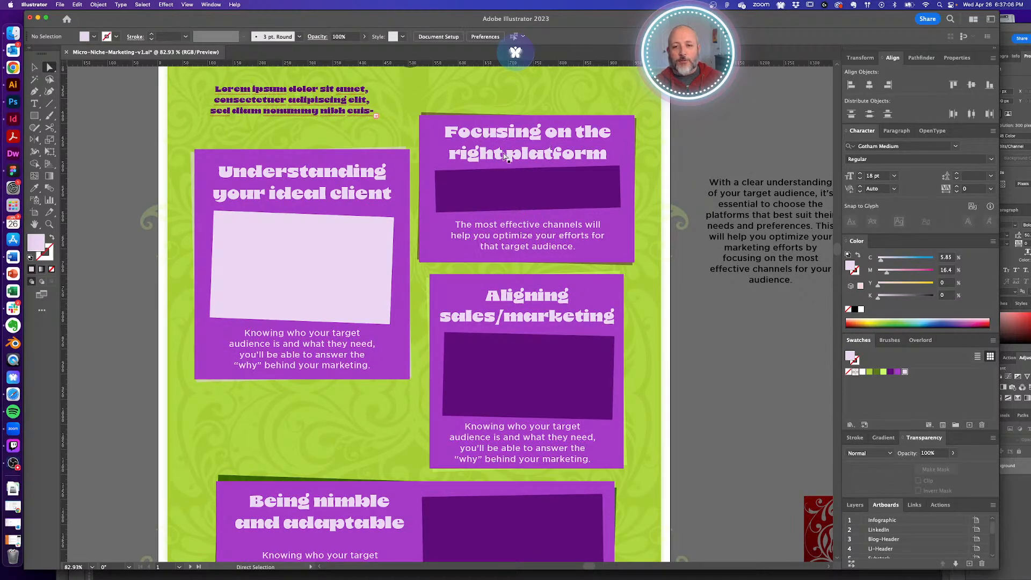
scroll(505, 141, right, 5)
scroll(504, 142, down, 3)
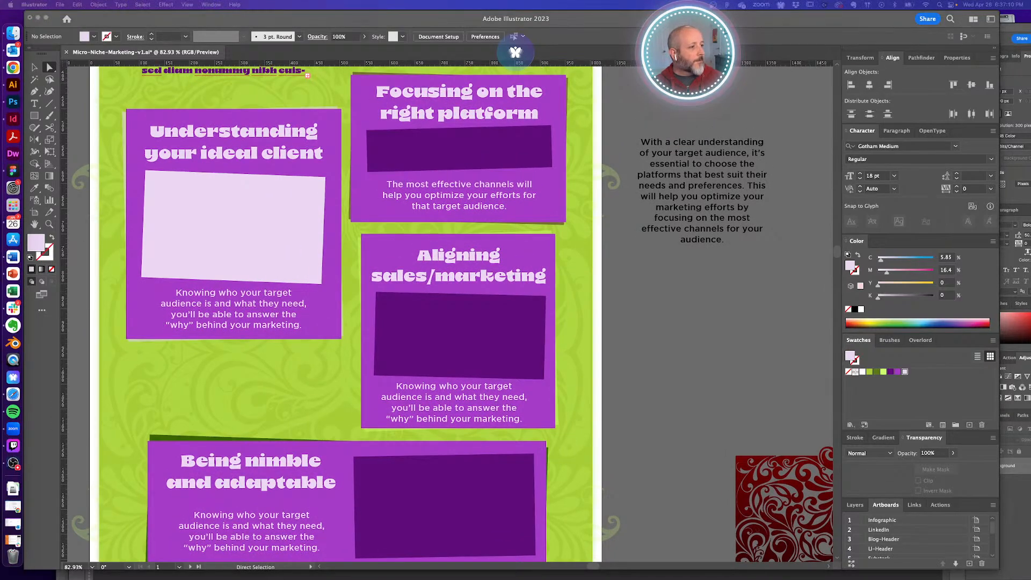
- Replace the pasteboard paragraph with pasted text on aligning sales and marketing functions
triple_click(688, 183)
text(Aligning the sales and marketing functions within your organization is vital for creating a cohesive brand experience and driving results. By integrating these two areas, you'll be able to achieve a more streamlined and effective approach to achieving your business goals.)
key(Escape)
click(699, 311)
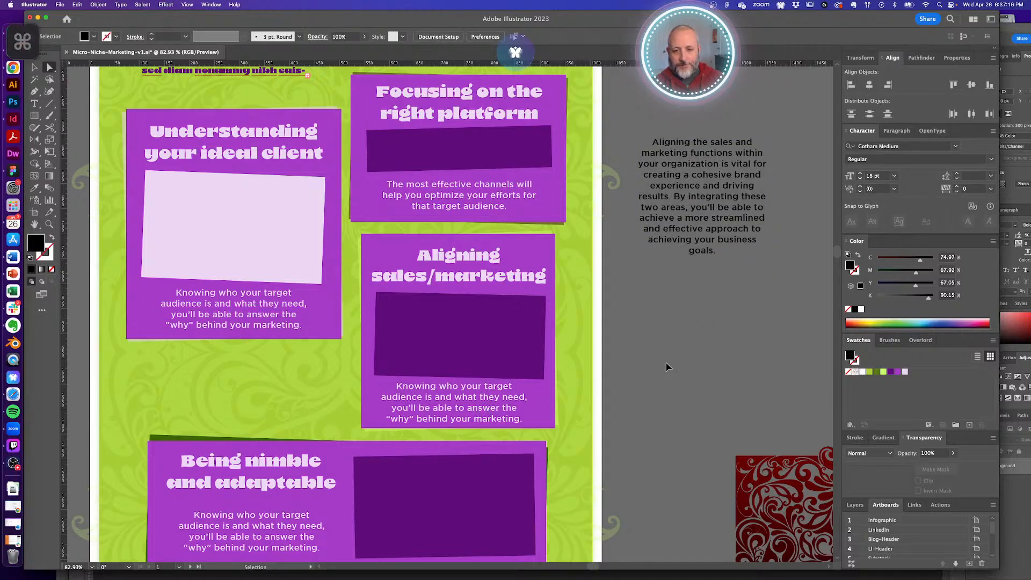
click(489, 391)
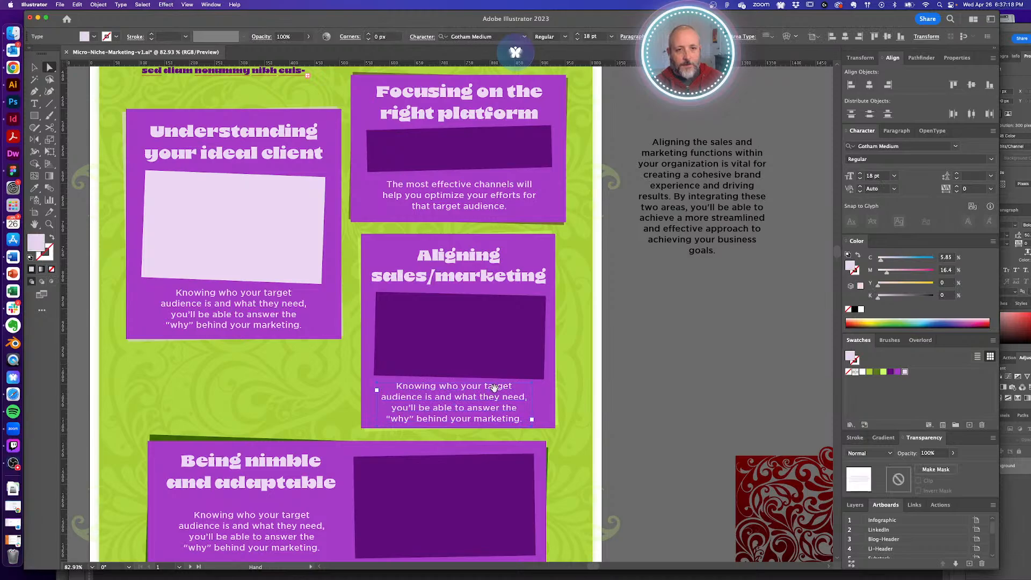
drag(494, 391, 494, 376)
- Replace the Aligning card's placeholder text with a draft starting 'Cohesive brand experiences'
key(t)
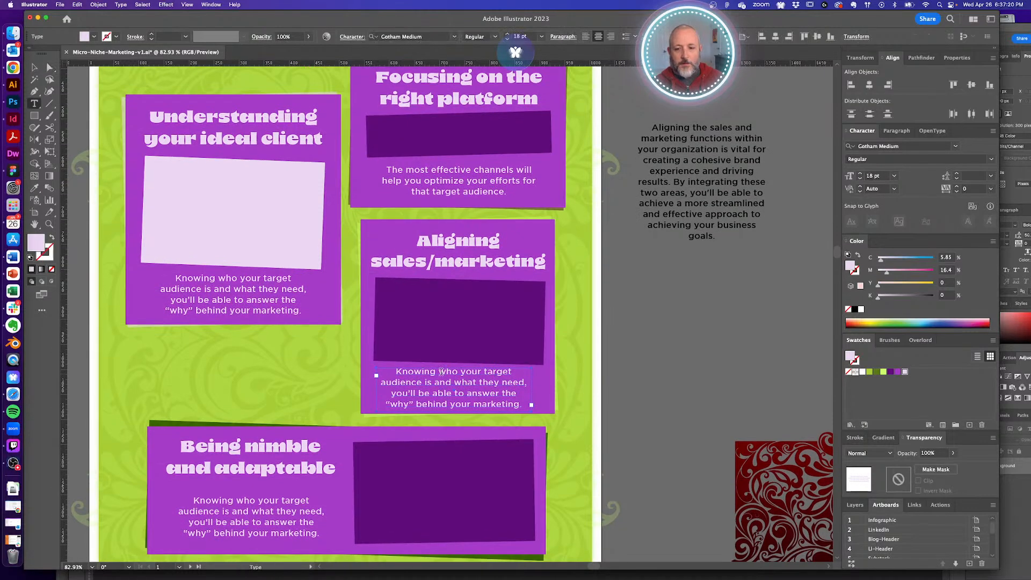
click(441, 372)
key(super+a)
text(Cohes)
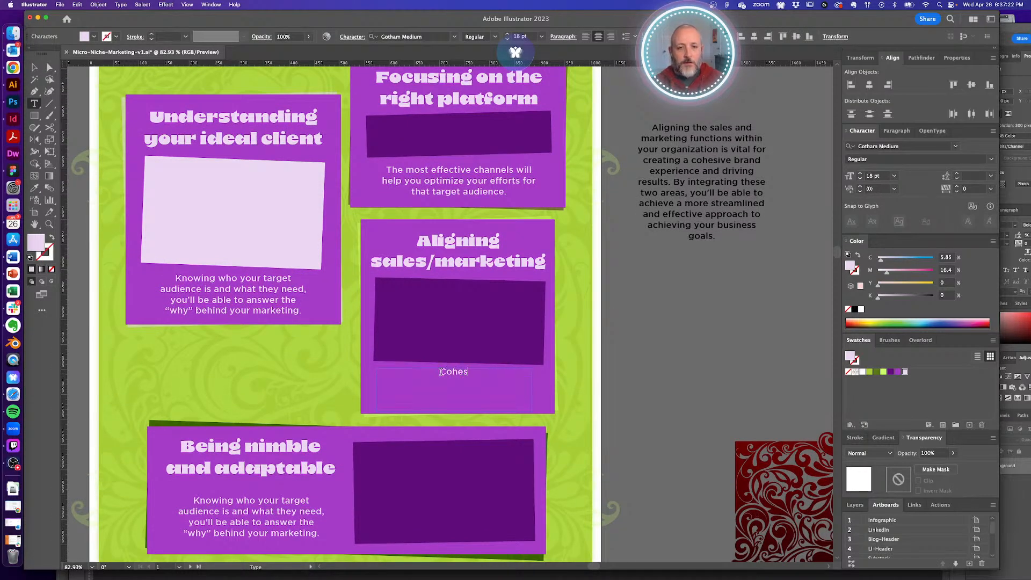
text(ive brand exper)
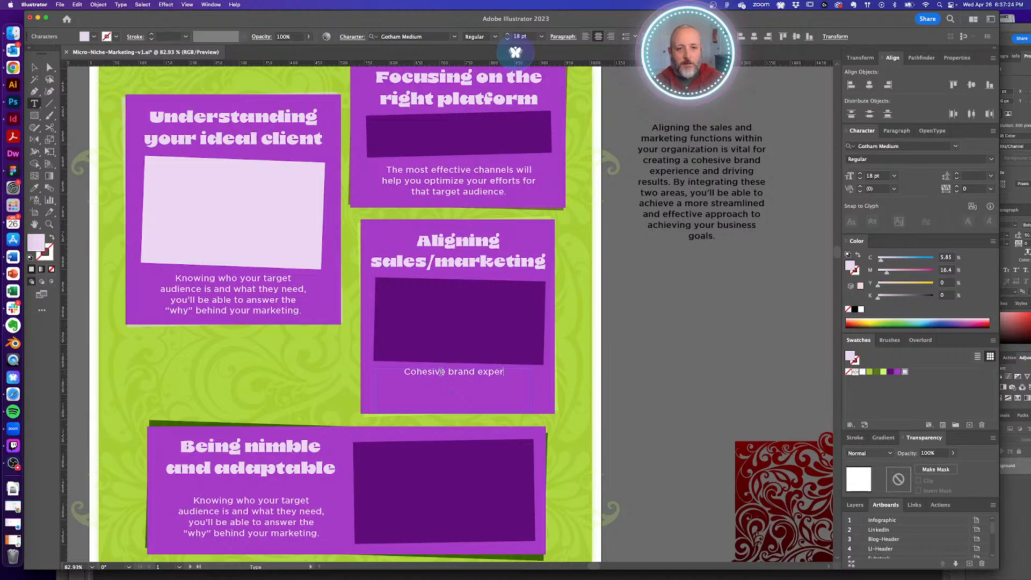
text(iences and resu)
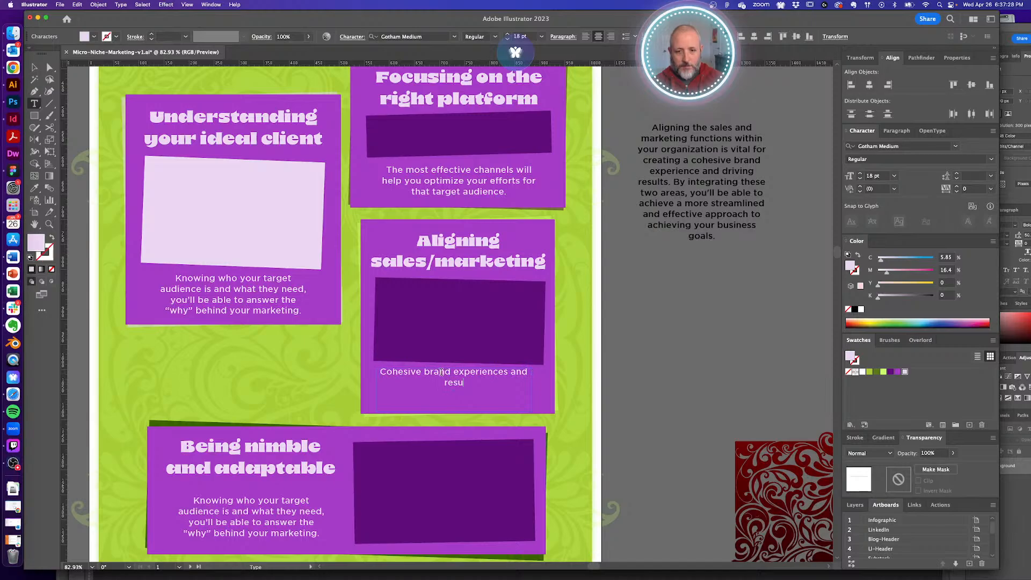
key(BackSpace)
key(BackSpace)
key(BackSpace)
key(BackSpace)
key(BackSpace)
key(BackSpace)
key(BackSpace)
key(BackSpace)
key(BackSpace)
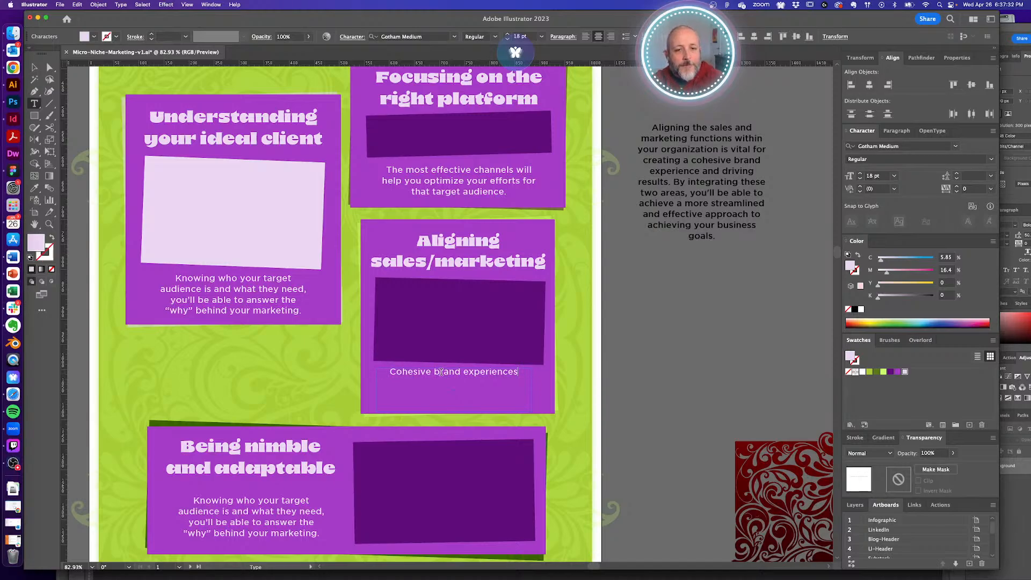
- Retype it as 'Achieve a more streamlined and effective approach by creating a cohesive brand experience.'
key(super+a)
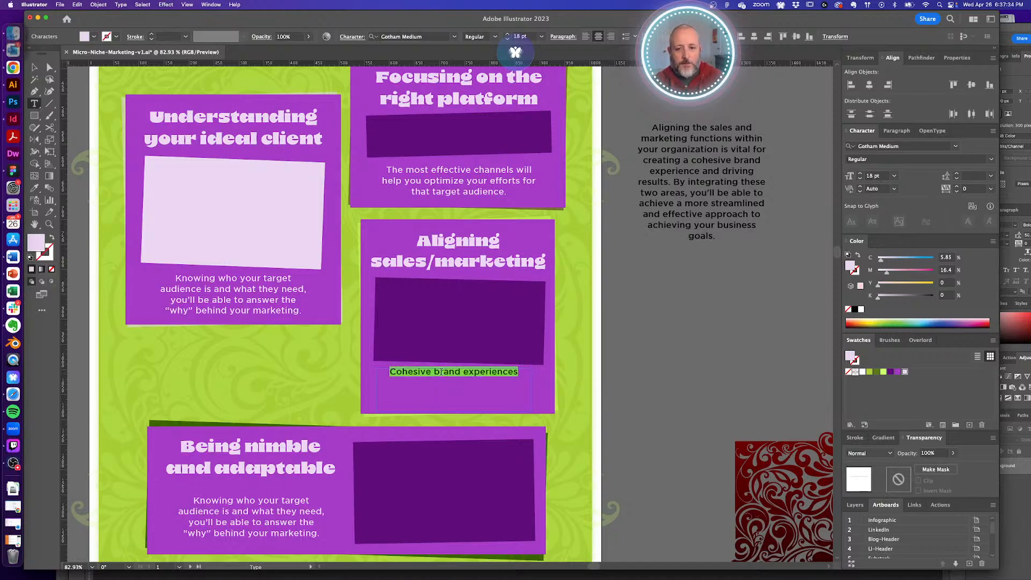
text(Achieve a more)
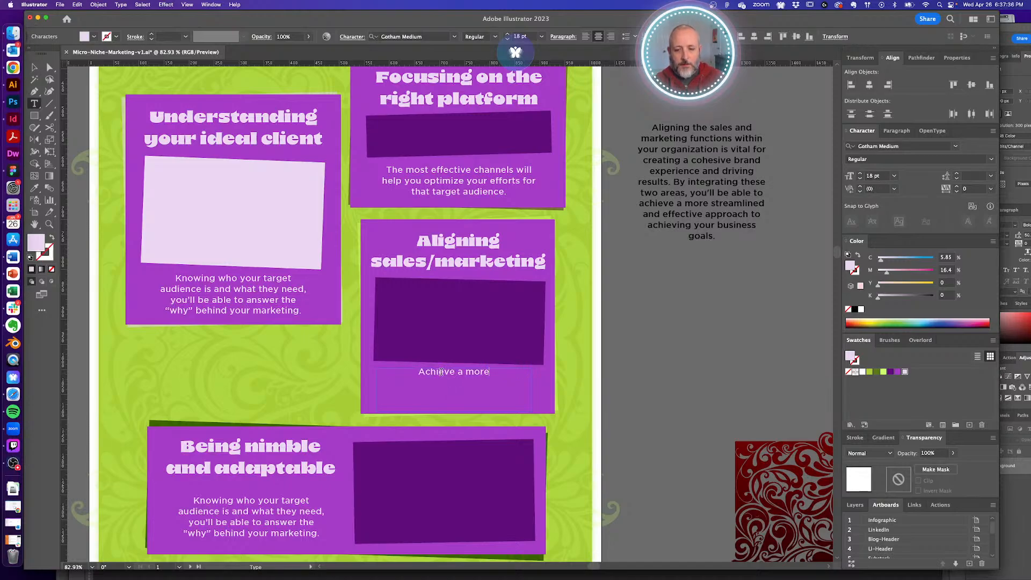
text( streamlined and )
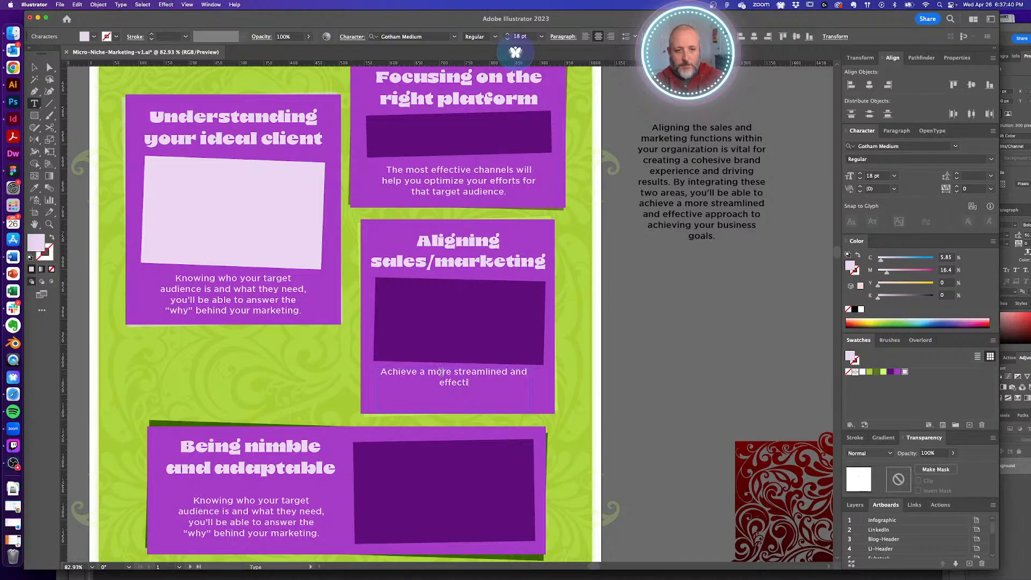
text(effective approach b)
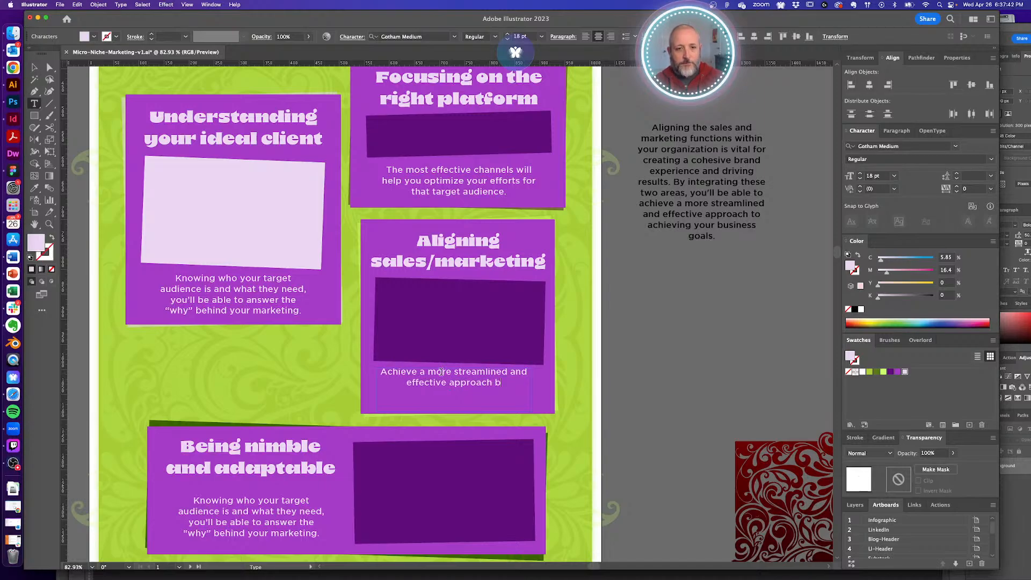
text(y streamlin)
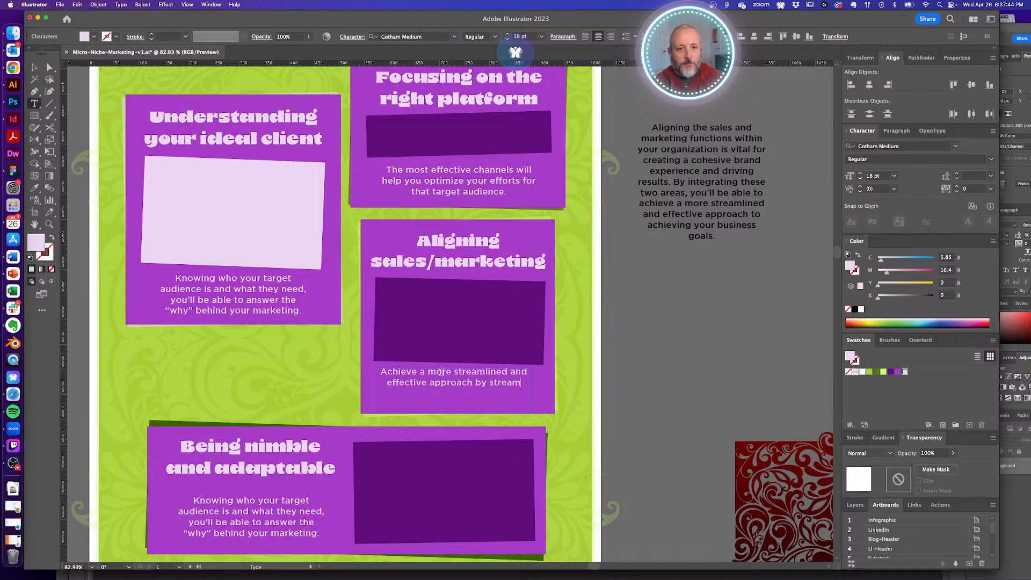
key(BackSpace)
key(BackSpace)
key(BackSpace)
key(BackSpace)
key(BackSpace)
key(BackSpace)
key(BackSpace)
key(BackSpace)
key(BackSpace)
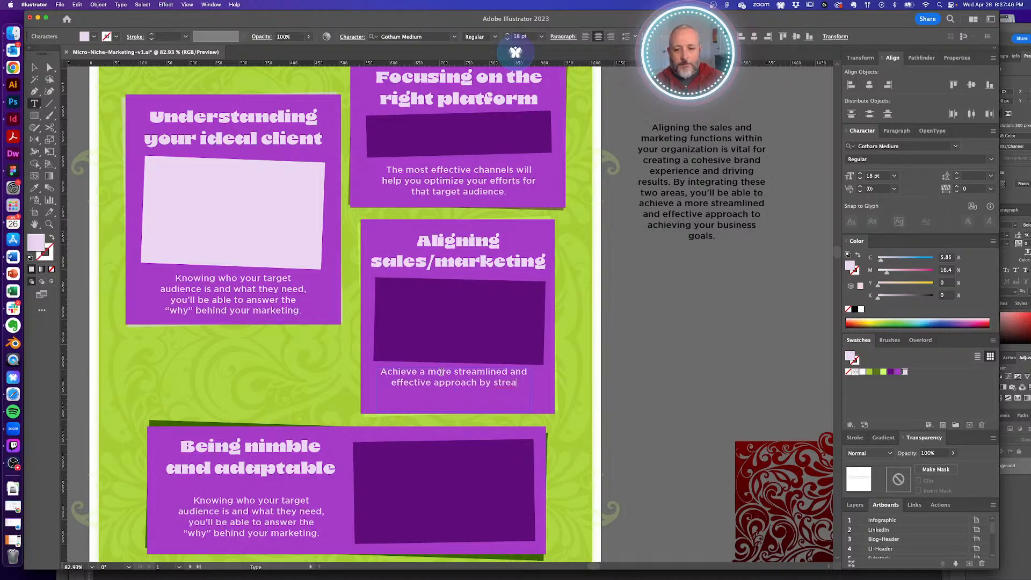
text(cra)
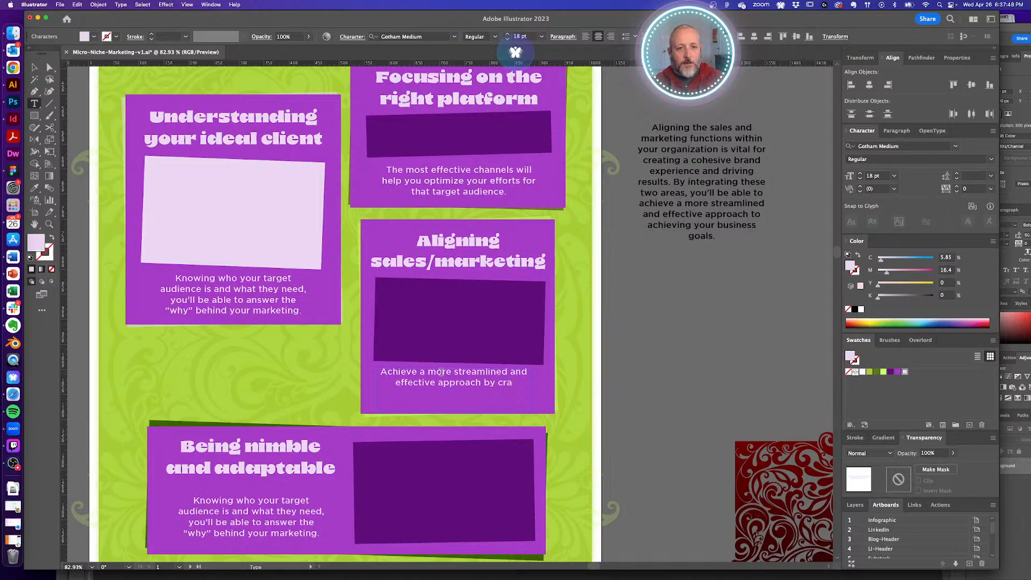
text(ting a)
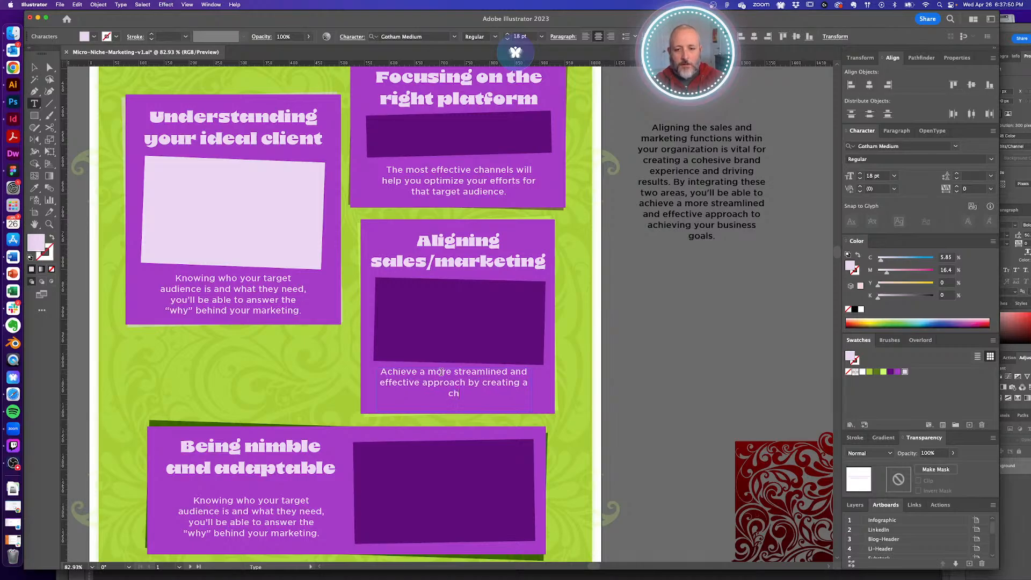
text( cho)
key(BackSpace)
key(BackSpace)
text(ohesive )
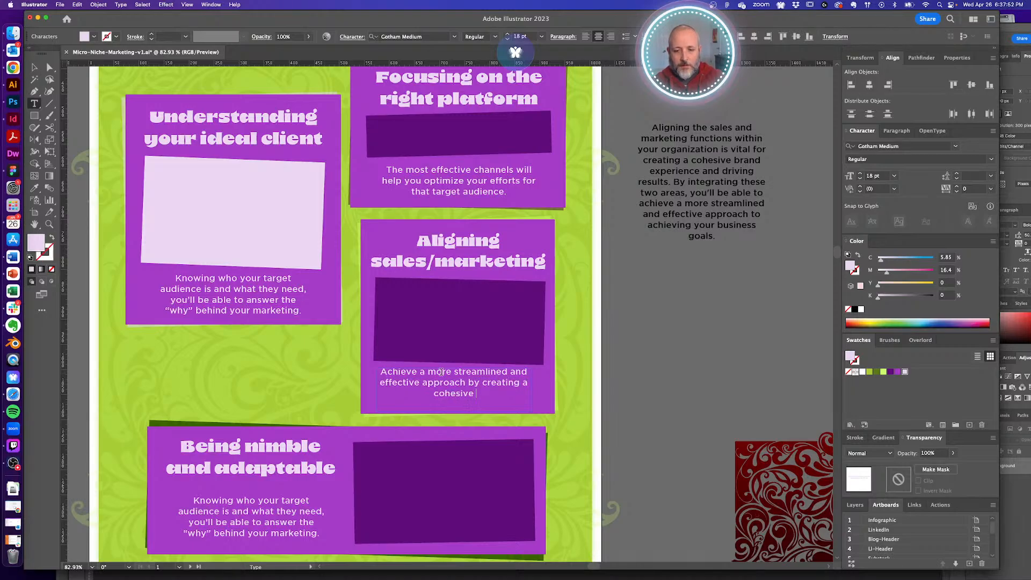
text(brand experienc)
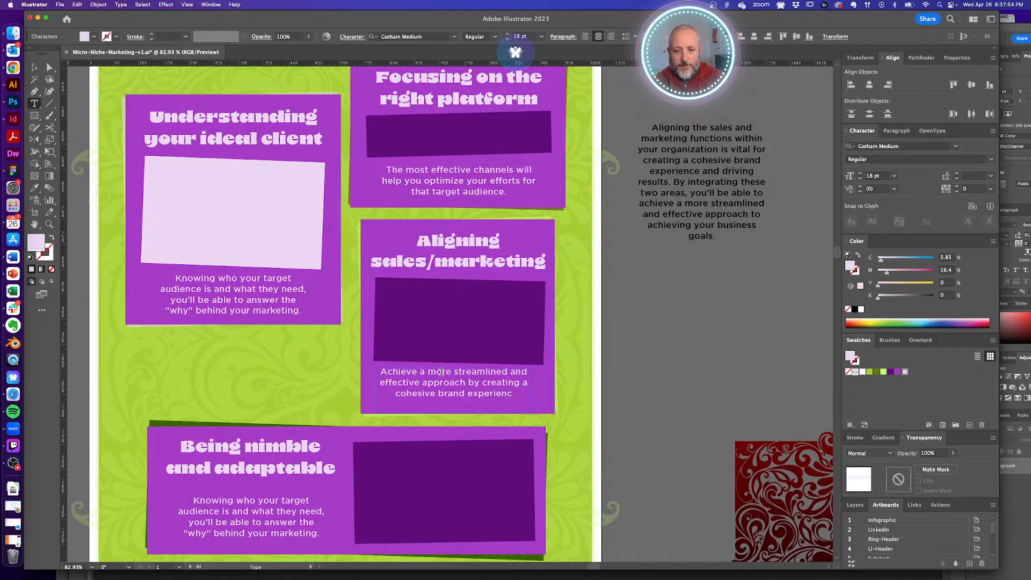
text(e.)
key(Escape)
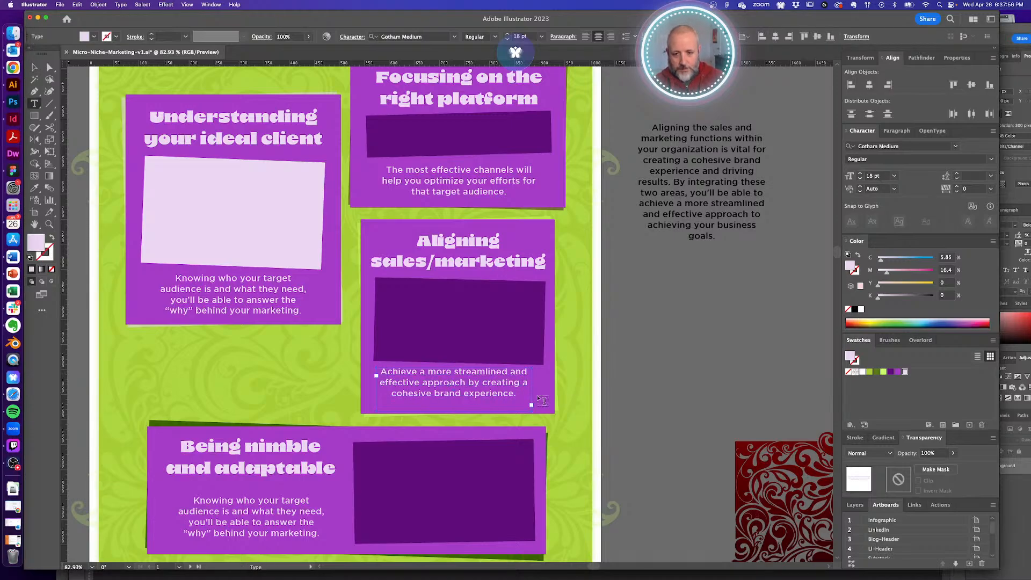
click(517, 395)
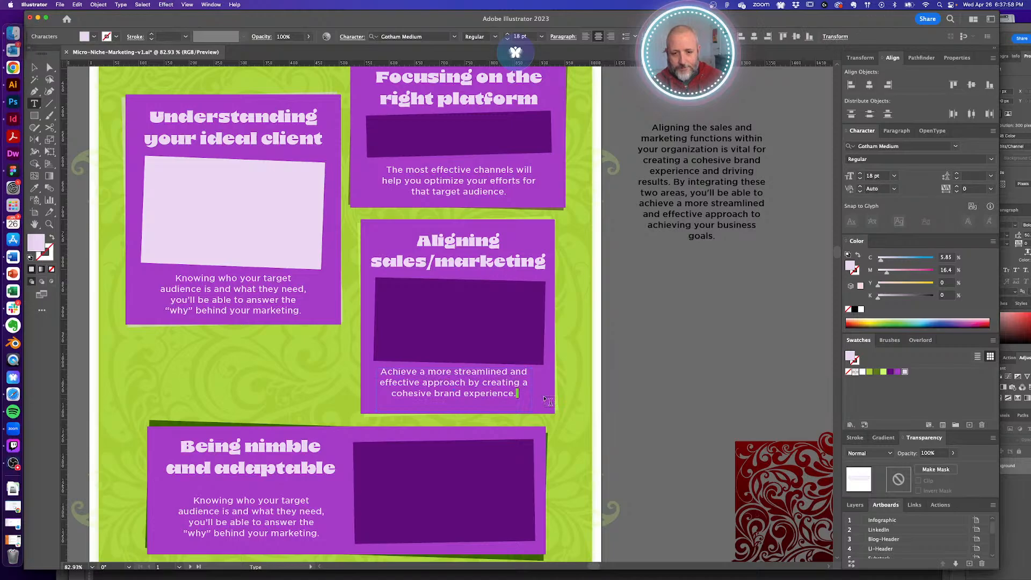
key(Escape)
click(630, 358)
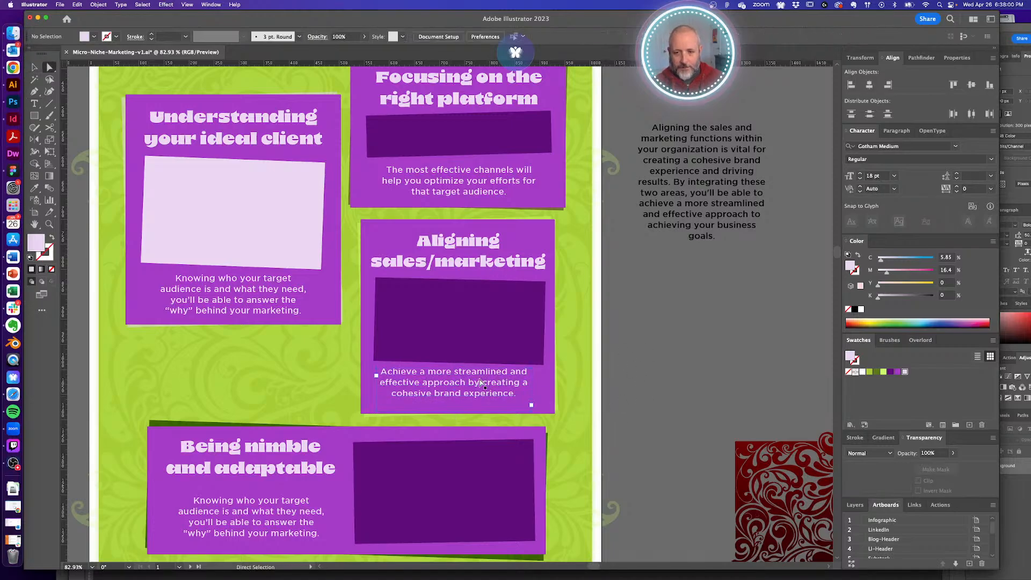
- Horizontally centre the Achieve text with the dark rectangle and Aligning title
key(v)
drag(481, 380, 482, 384)
key(super+z)
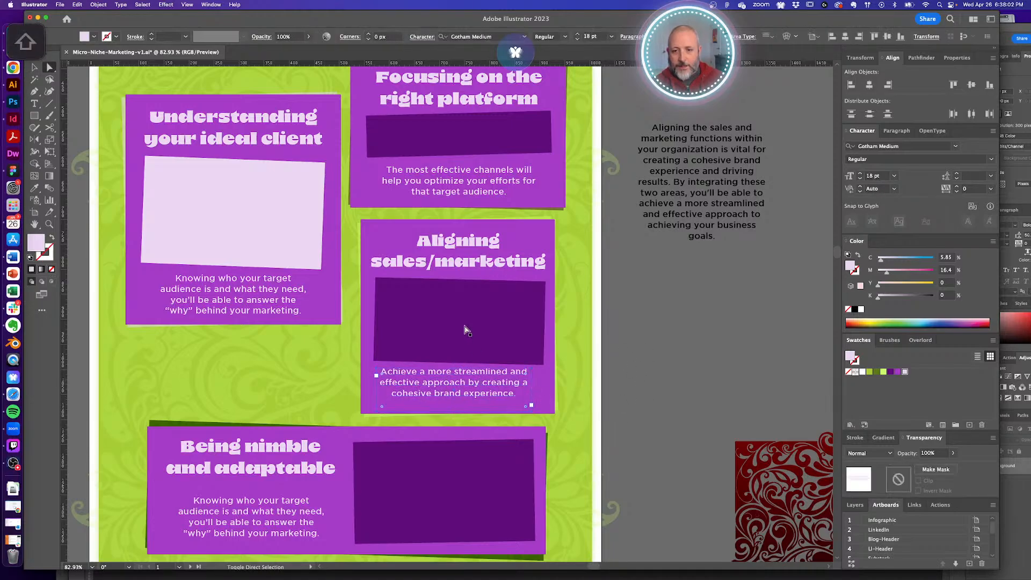
shift+click(466, 326)
shift+click(469, 265)
click(871, 87)
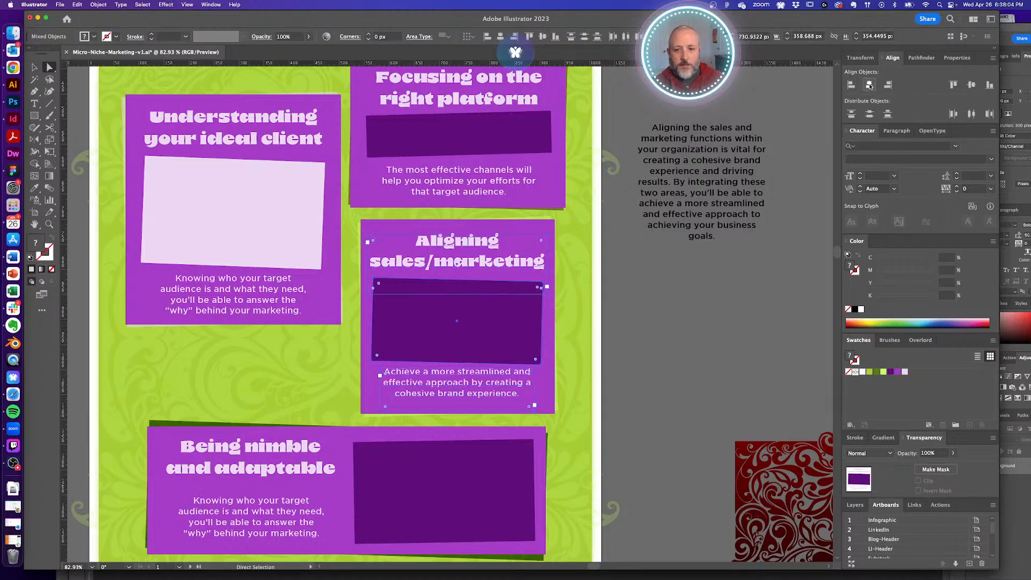
key(super+shift+a)
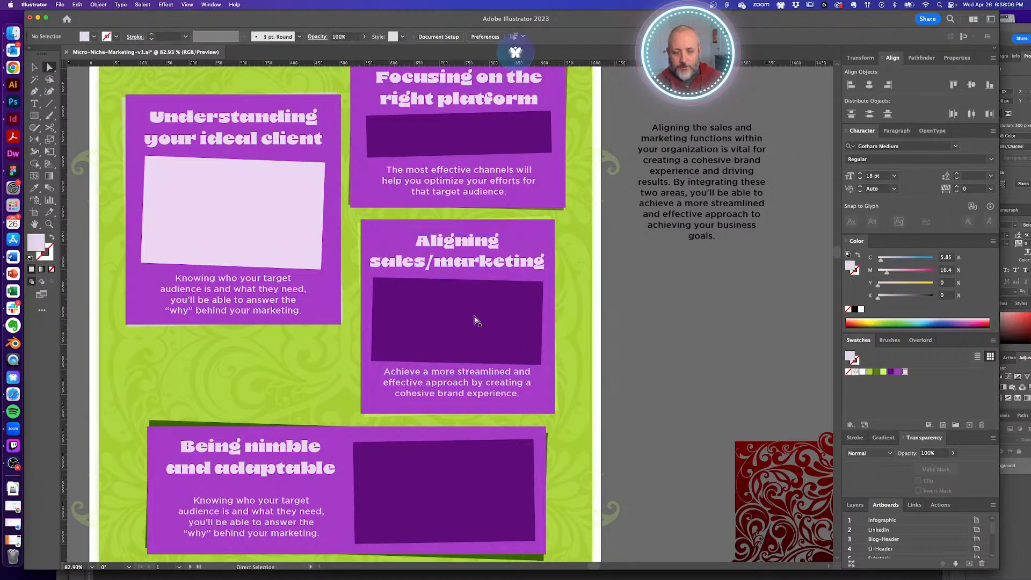
- Move the Achieve text frame slightly lower and shorten it to fit inside the card
key(v)
drag(472, 385, 458, 408)
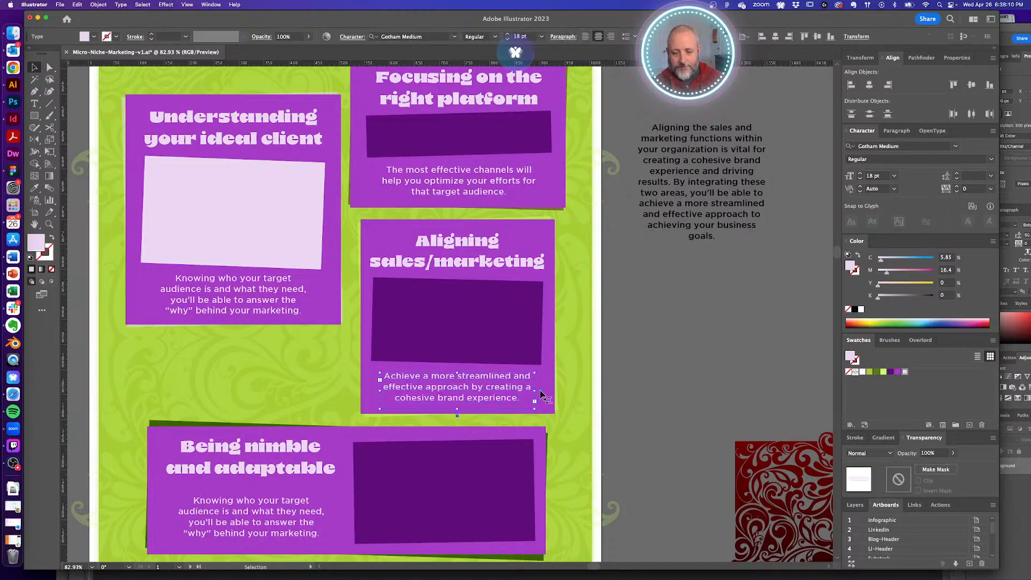
click(650, 352)
drag(623, 389, 630, 292)
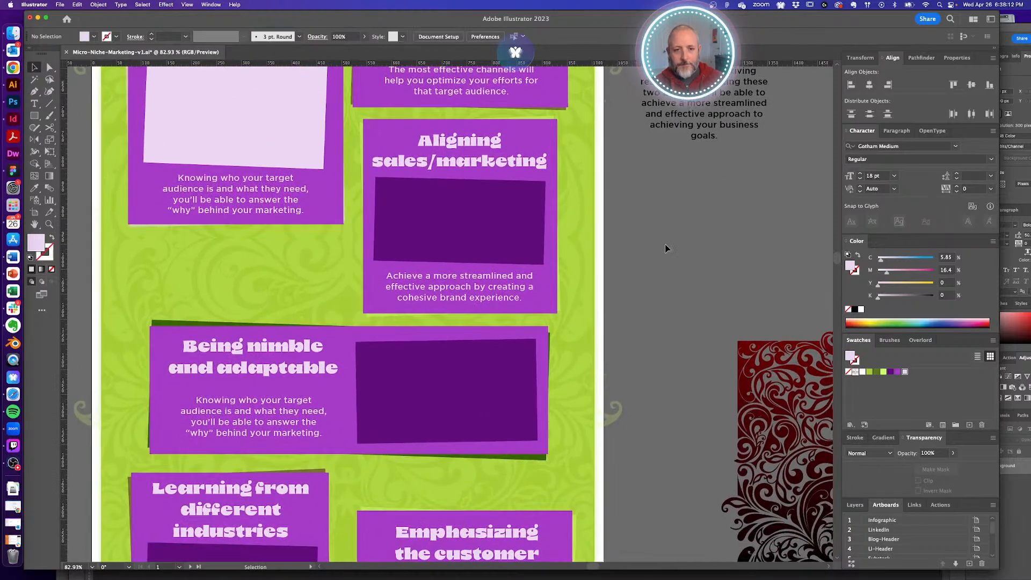
key(a)
drag(727, 116, 725, 296)
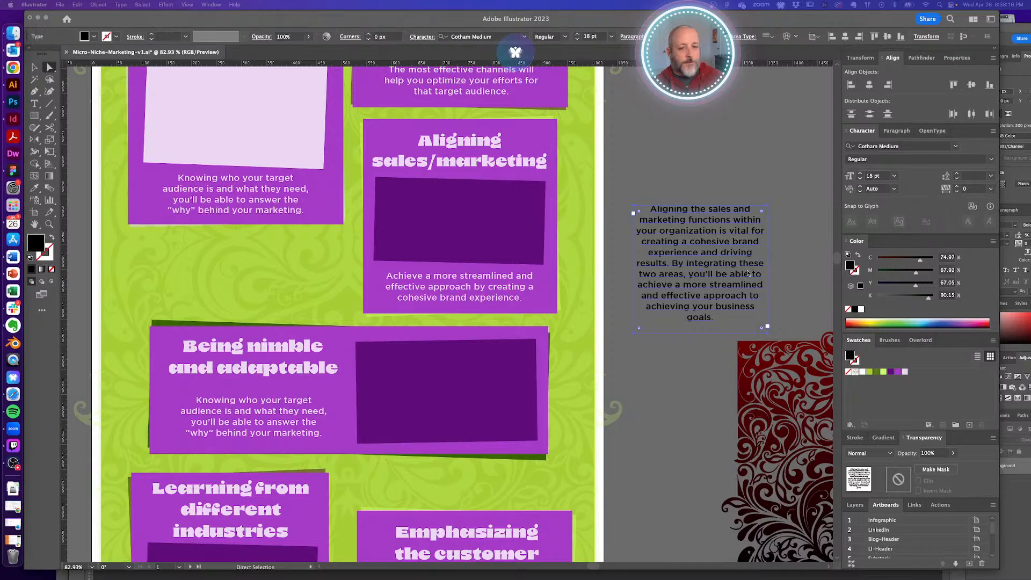
- Paste the paragraph about adapting to a changing marketing landscape over the pasteboard text
double_click(703, 237)
key(ctrl+a)
text(As the marketing landscape is constantly changing, marketers should be ready to adapt and change their strategies based on new trends and audience needs. This includes using different platforms and content types effectively to ensure your message reaches your target audience.)
key(Escape)
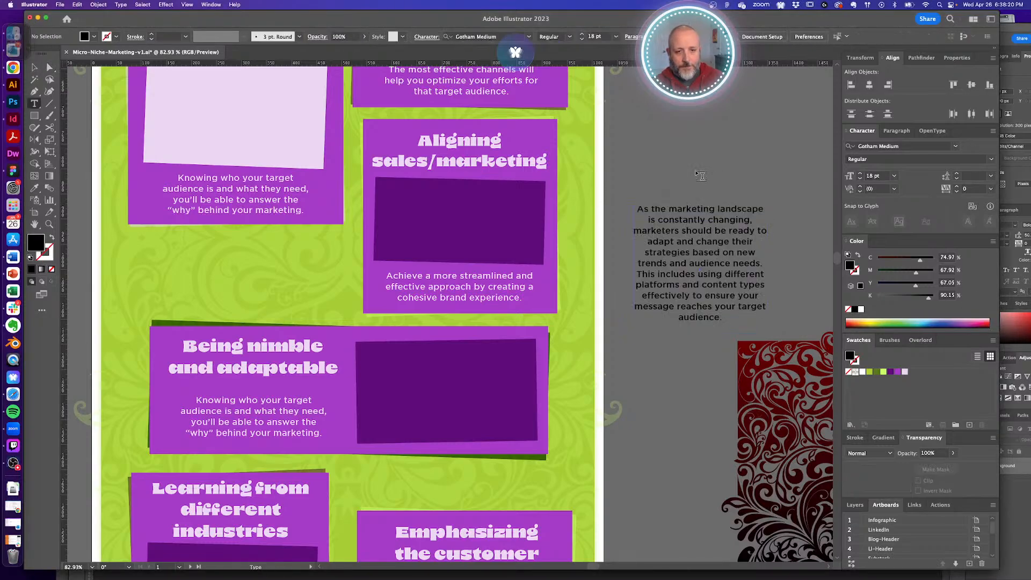
drag(593, 298, 615, 282)
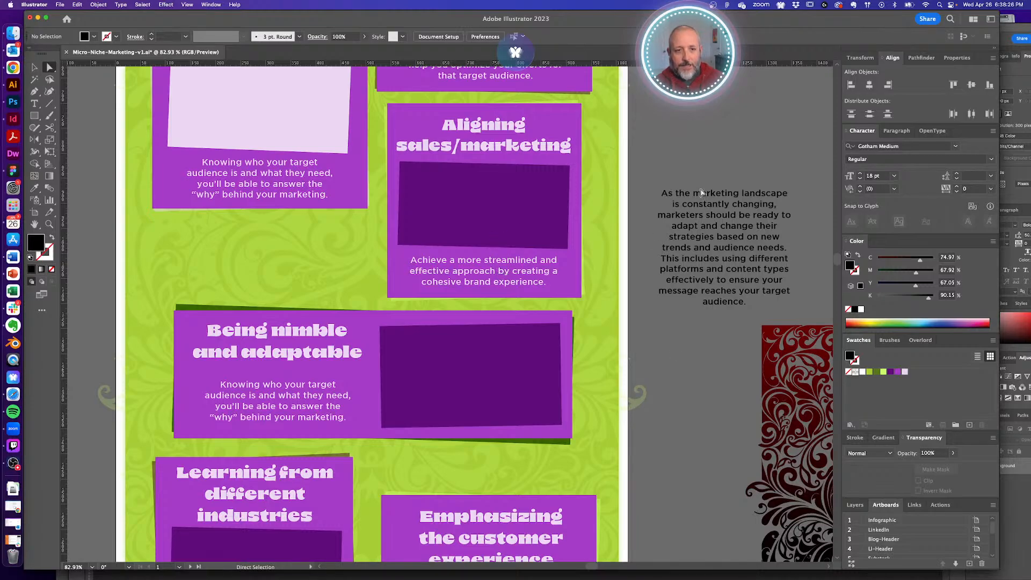
- Move the pasteboard paragraph slightly up and left
click(715, 267)
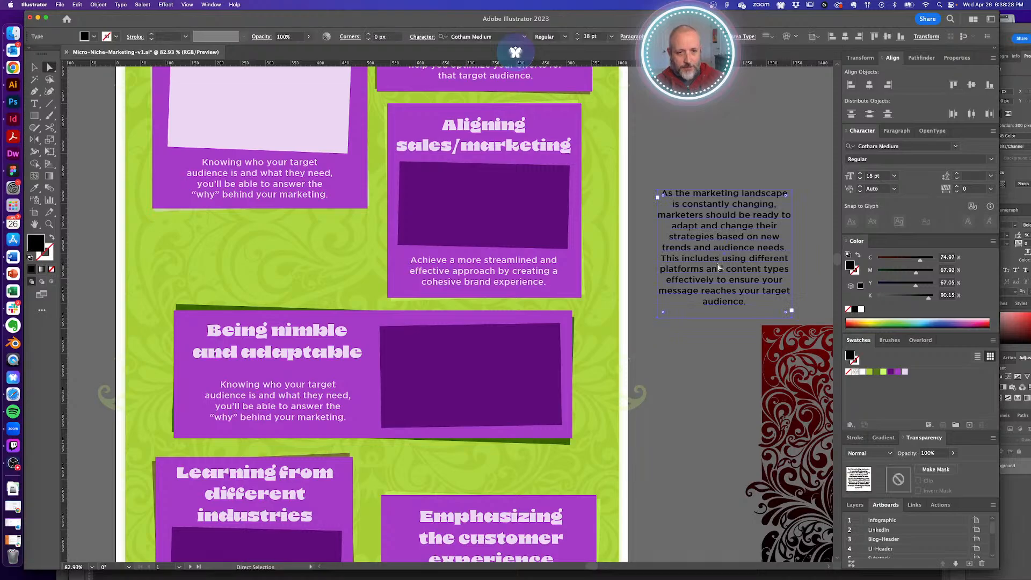
click(717, 350)
drag(732, 263, 730, 256)
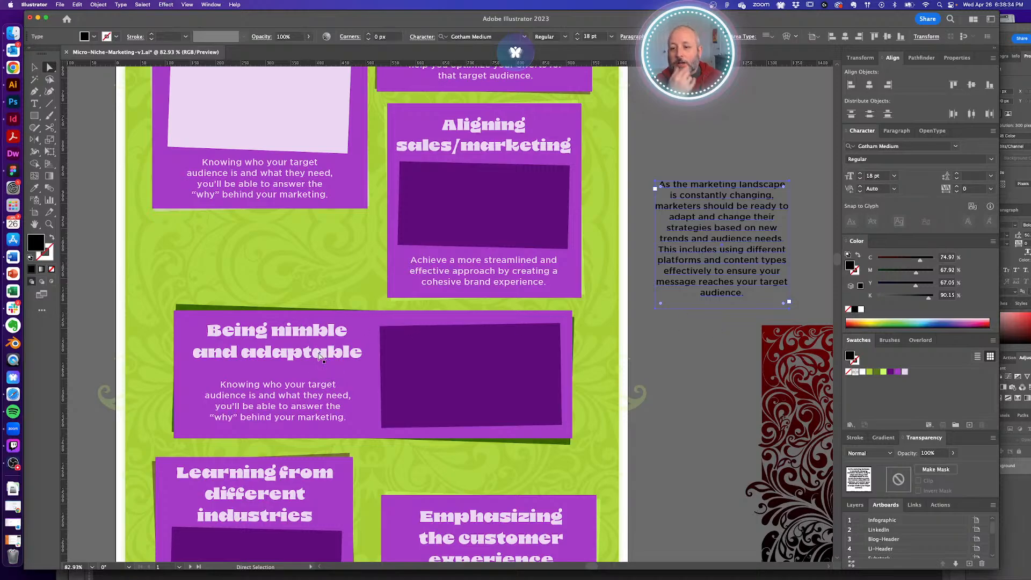
click(706, 336)
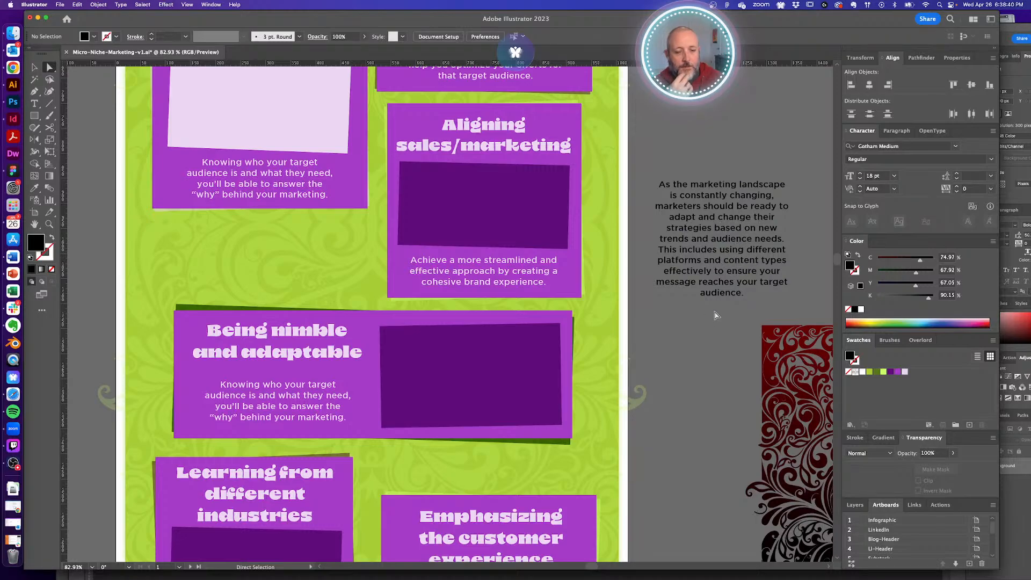
double_click(259, 394)
- Retype the nimble card's text so it ends 'ready to adapt to new trends and audience needs.'
key(super+a)
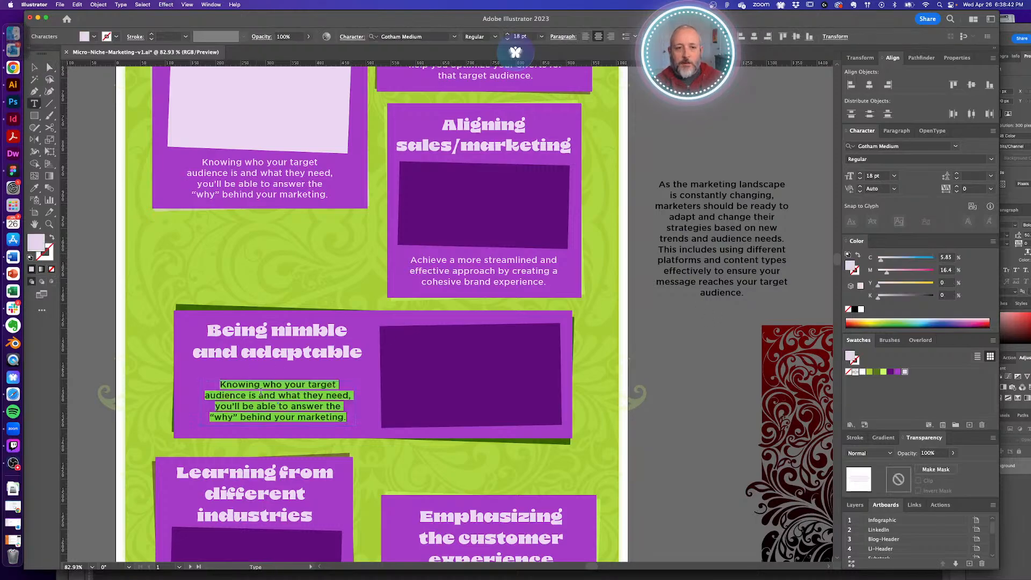
text(Marketing is)
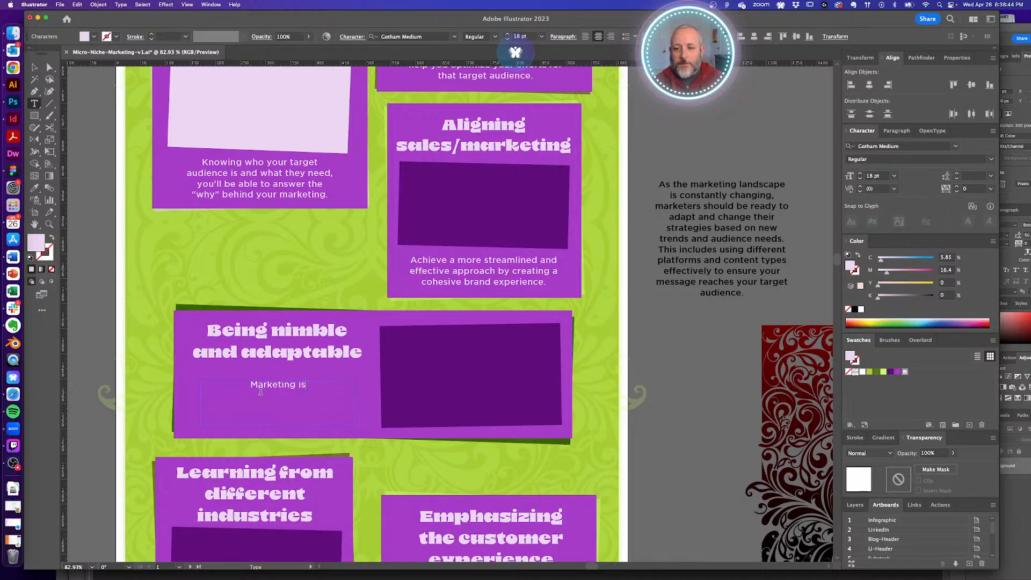
text( constantly ch)
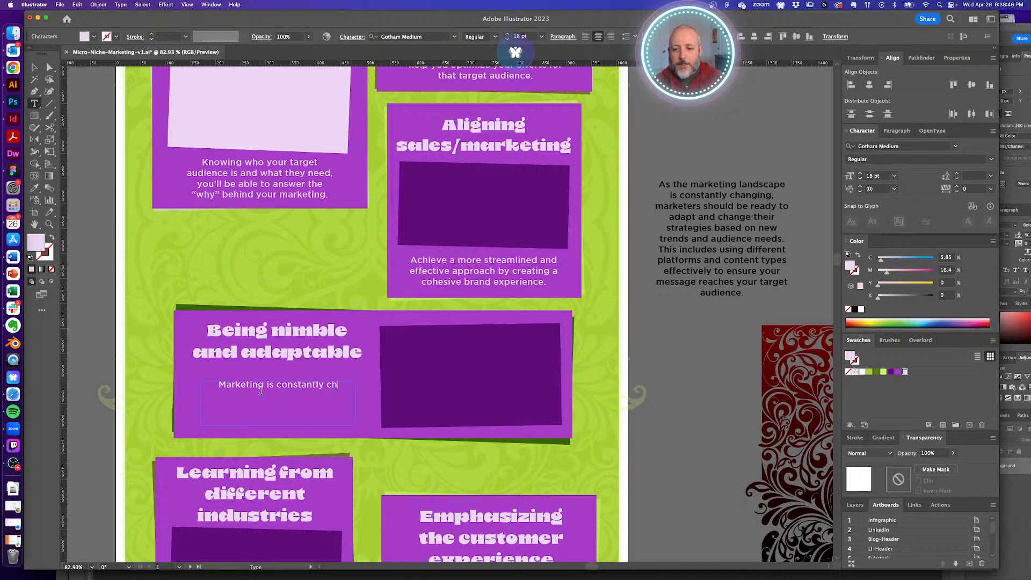
text(anging, so y)
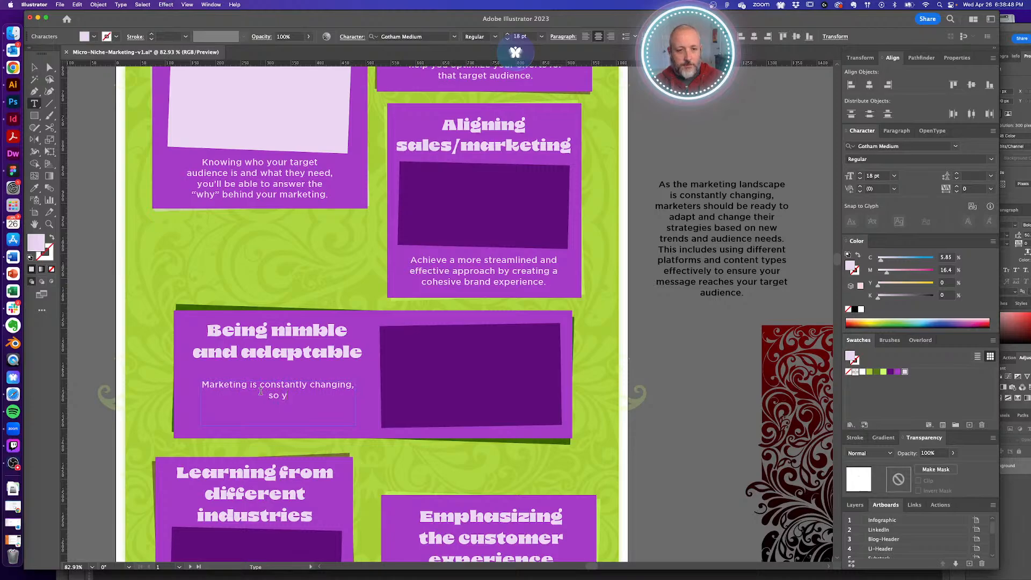
text(ou must be able to ad)
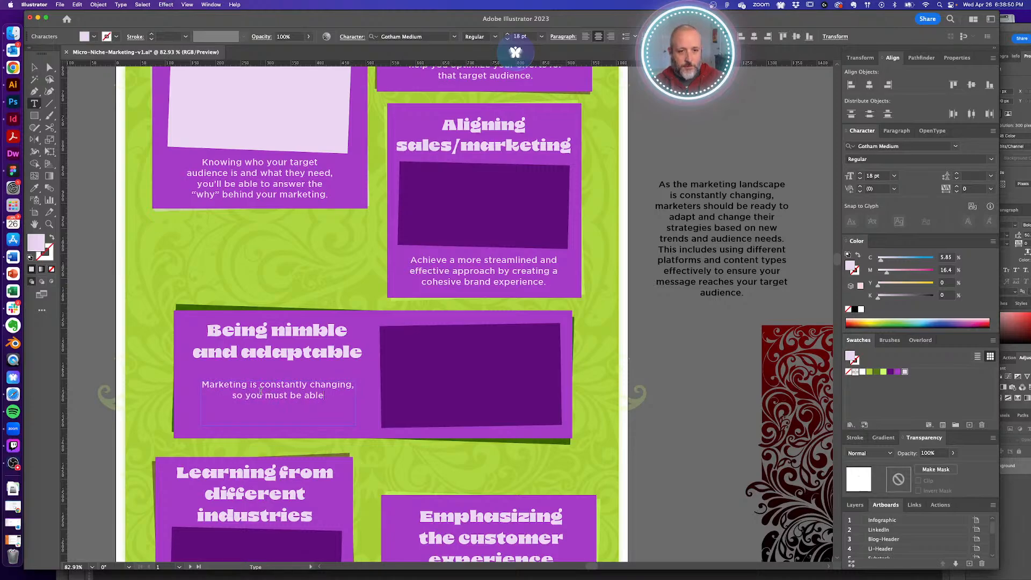
key(BackSpace)
key(BackSpace)
key(BackSpace)
key(BackSpace)
key(BackSpace)
key(BackSpace)
key(BackSpace)
key(BackSpace)
key(BackSpace)
key(BackSpace)
key(BackSpace)
key(BackSpace)
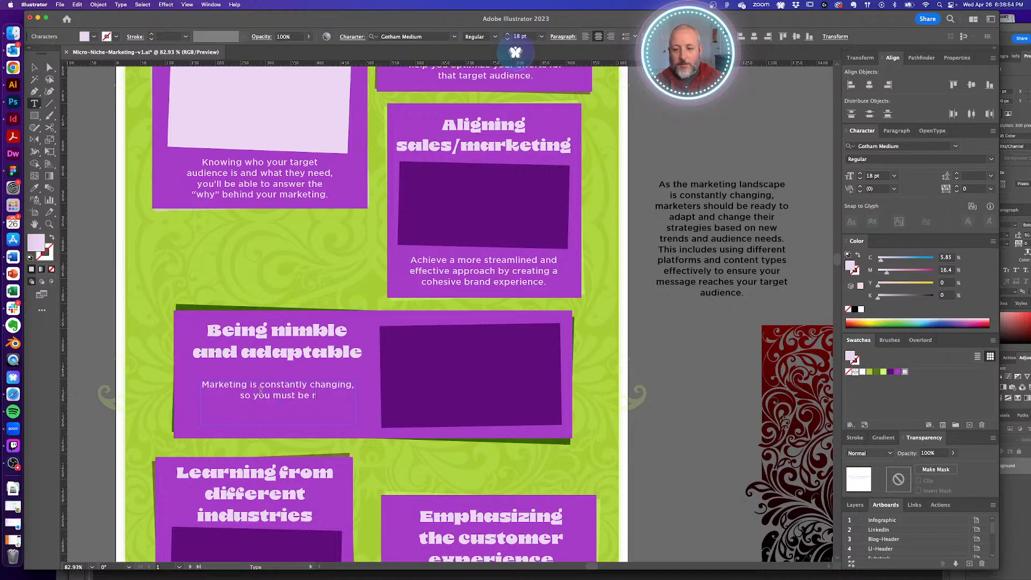
text(e ready to )
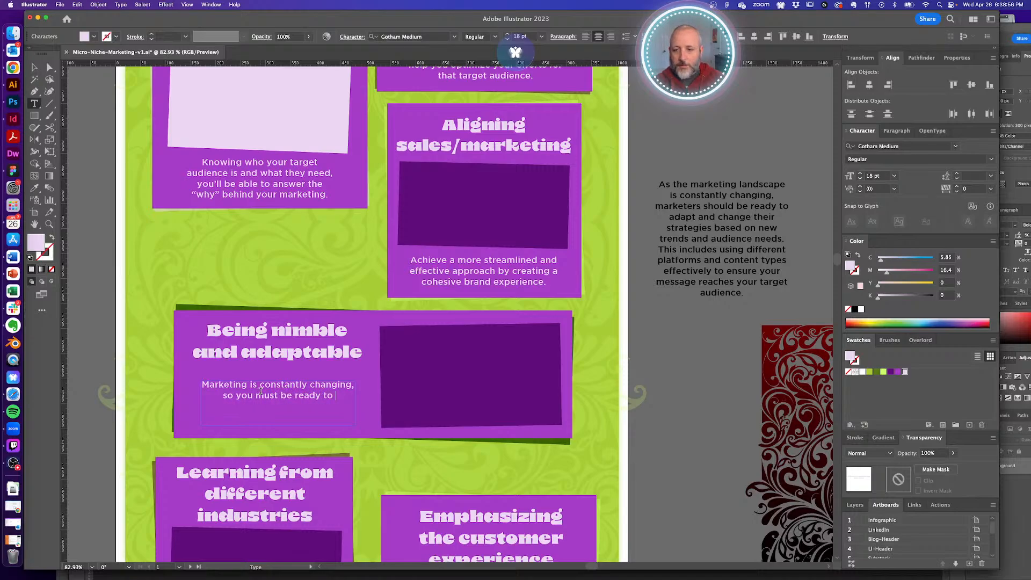
text(adapt)
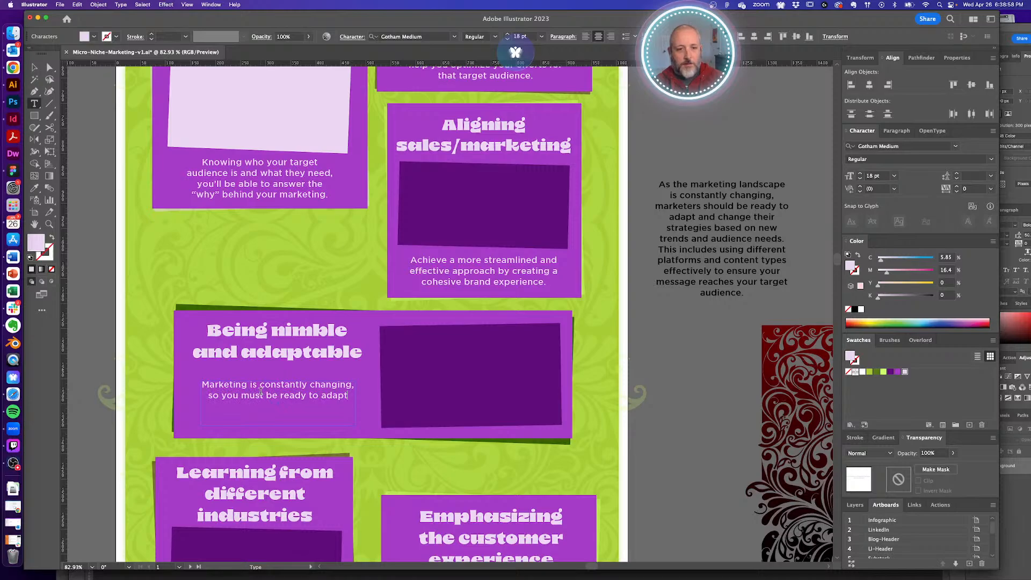
text( to )
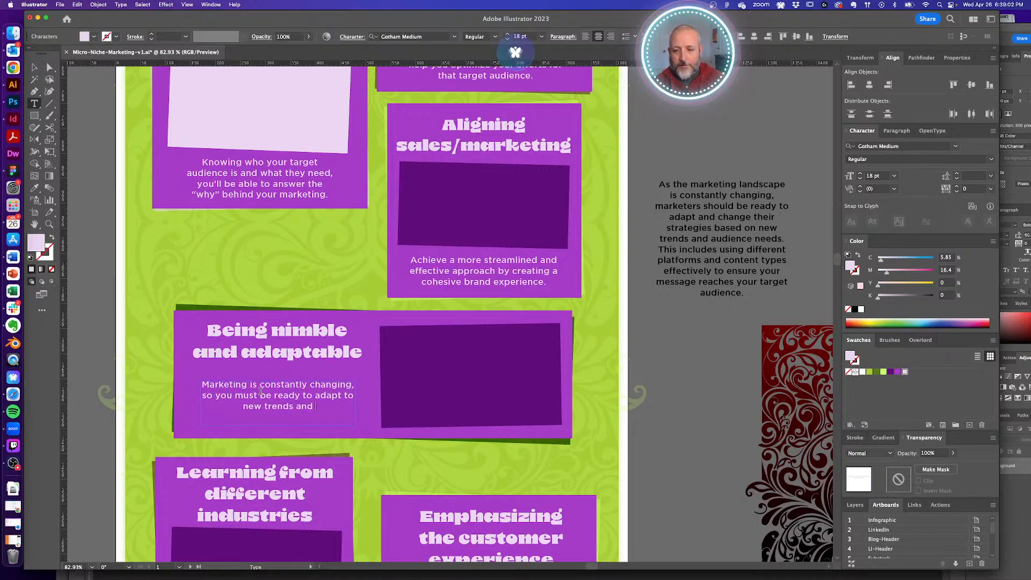
text(new trends and audience )
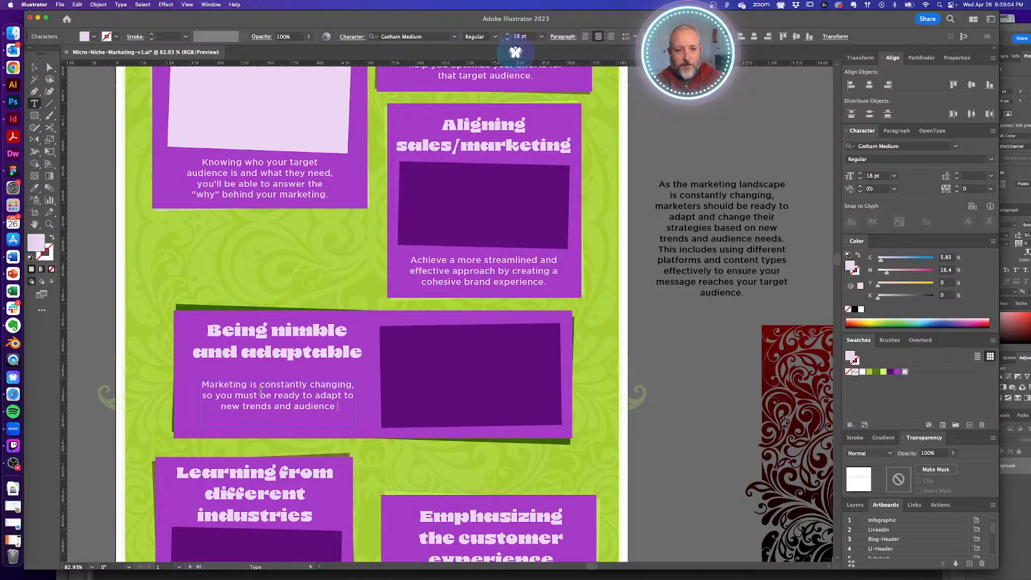
text(needs.)
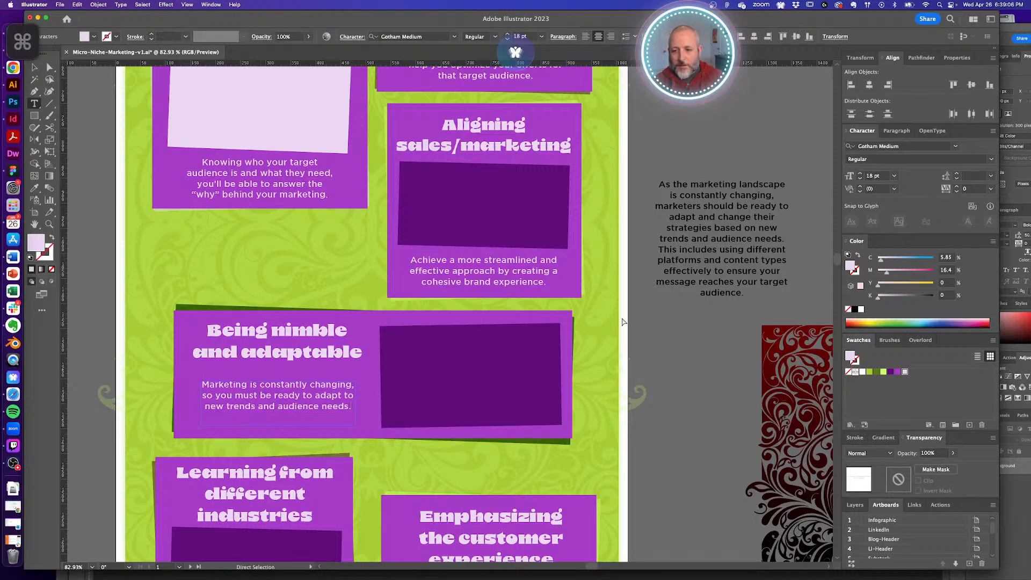
super+click(655, 337)
- Nudge the nimble card's text frame down and drag the off-page paragraph lower beside the cards
key(a)
drag(311, 394, 311, 400)
drag(540, 366, 517, 329)
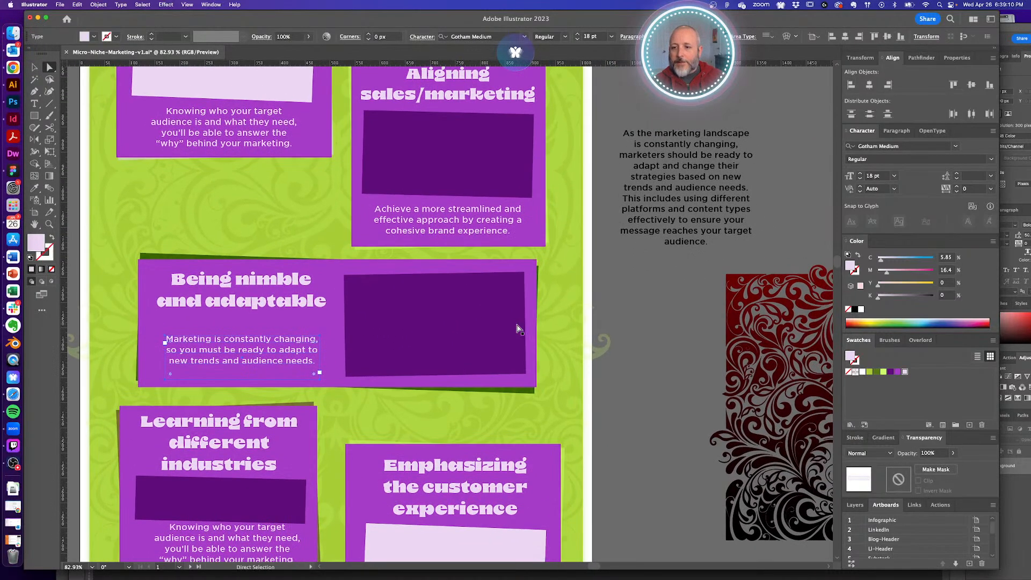
click(626, 312)
drag(626, 312, 606, 299)
key(v)
drag(664, 164, 616, 362)
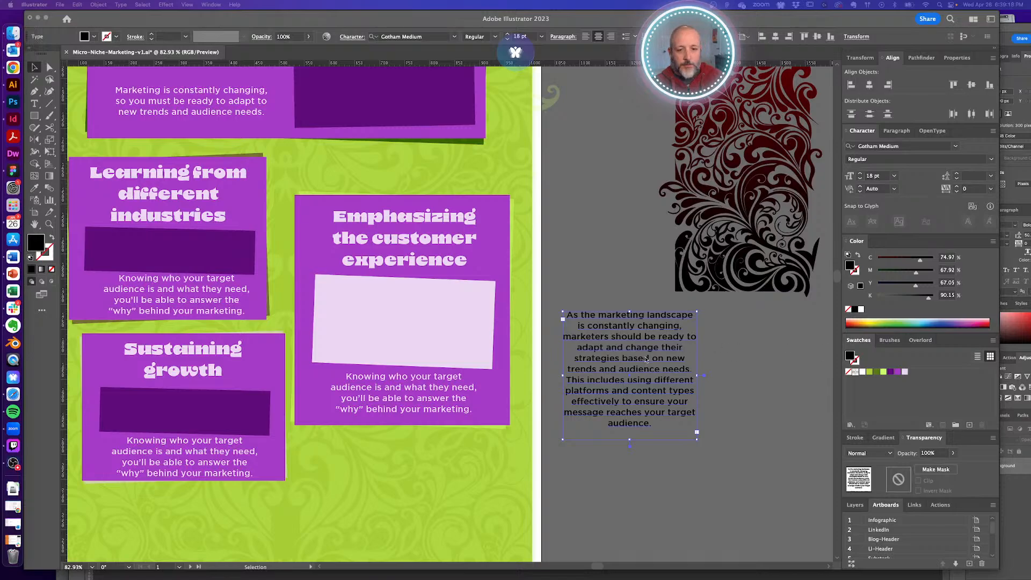
- Replace the off-page paragraph with the new copy about learning from other industries
key(t)
click(639, 340)
key(super+z)
click(671, 341)
key(super+a)
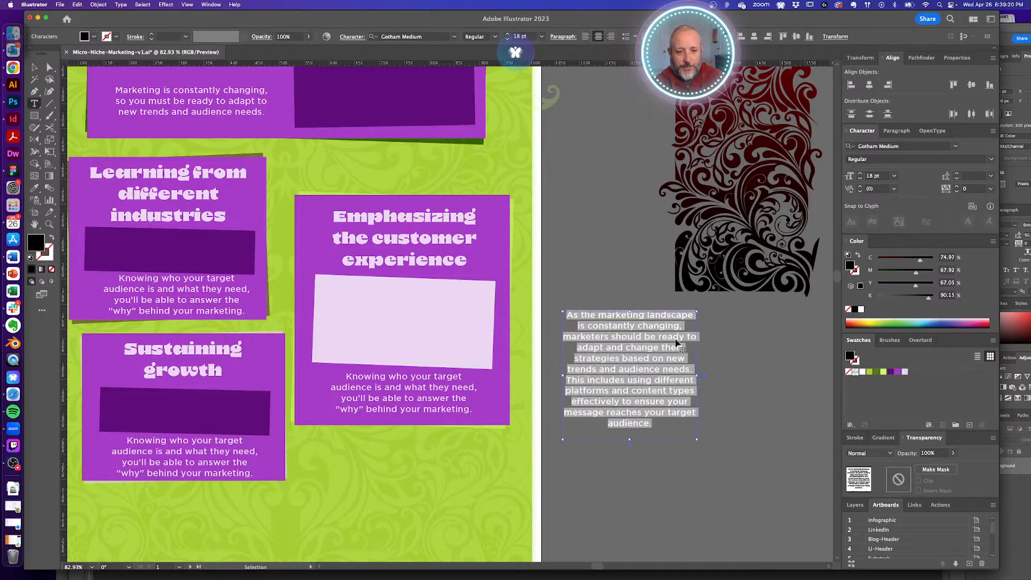
text(To develop innovative marketing strategies, marketers can gain valuable insights by examining other industries. By understanding the challenges and successes of different sectors, you can create more effective and creative marketing campaigns)
super+click(717, 350)
key(space)
- Centre the Learning card's heading, rectangle and paragraph horizontally, then nudge them left
drag(517, 326, 612, 349)
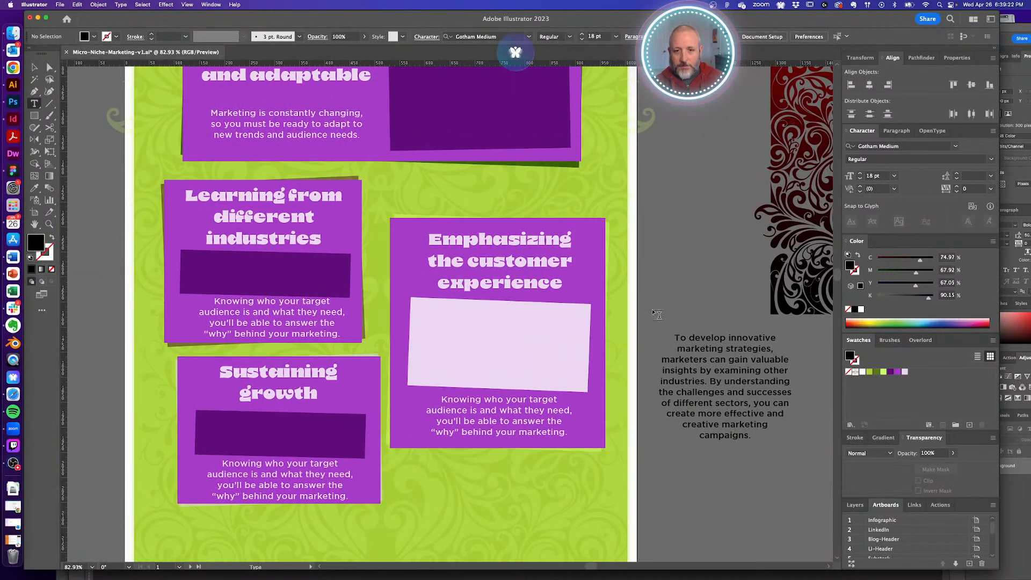
key(a)
click(245, 315)
shift+click(251, 270)
shift+click(260, 238)
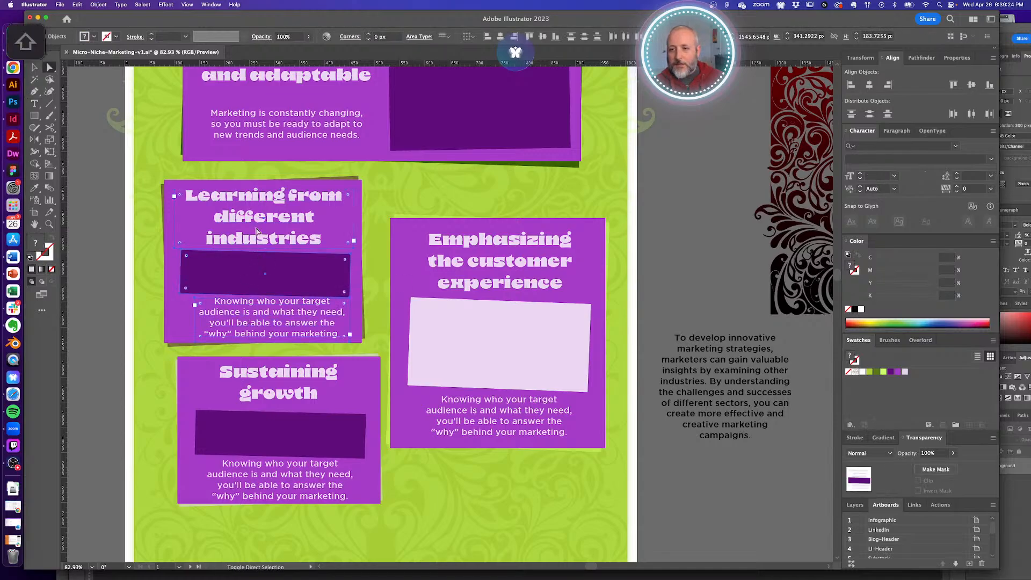
click(870, 85)
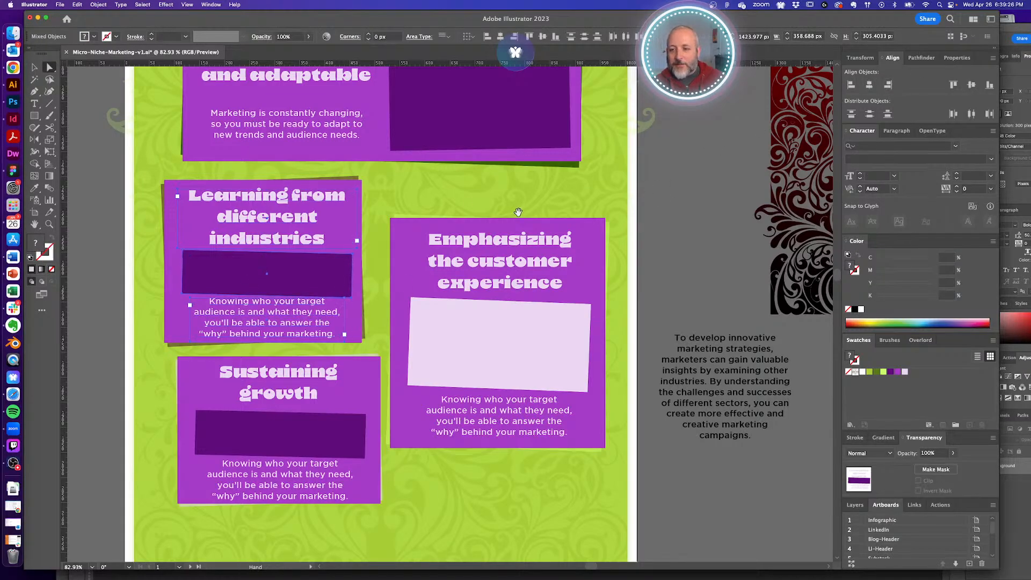
scroll(648, 192, up, 3)
scroll(648, 192, left, 5)
key(Left)
key(Left)
key(Left)
key(Left)
key(Left)
key(Left)
key(Left)
key(Left)
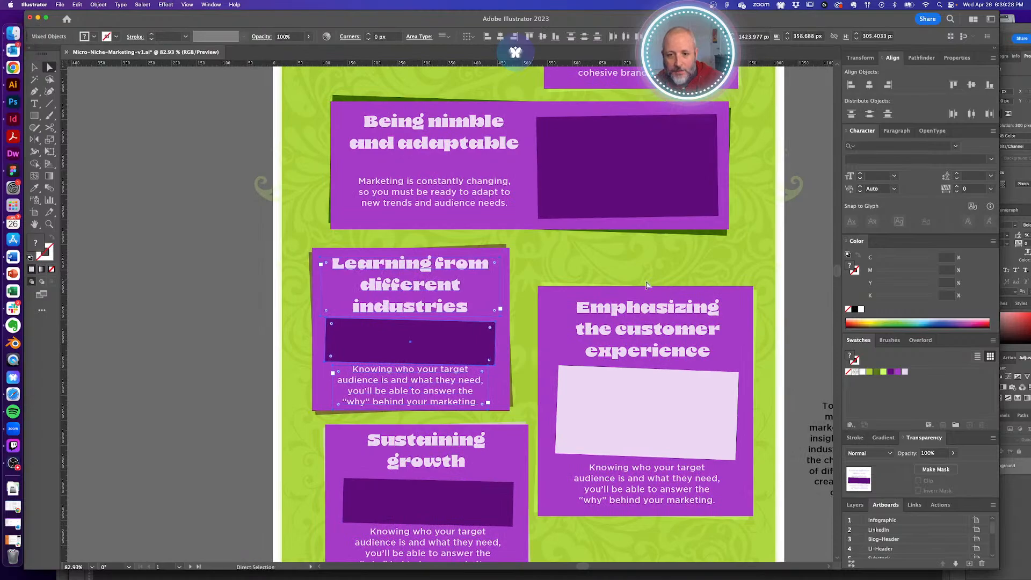
- Centre the Being nimble paragraph horizontally under its heading
click(478, 120)
shift+click(473, 203)
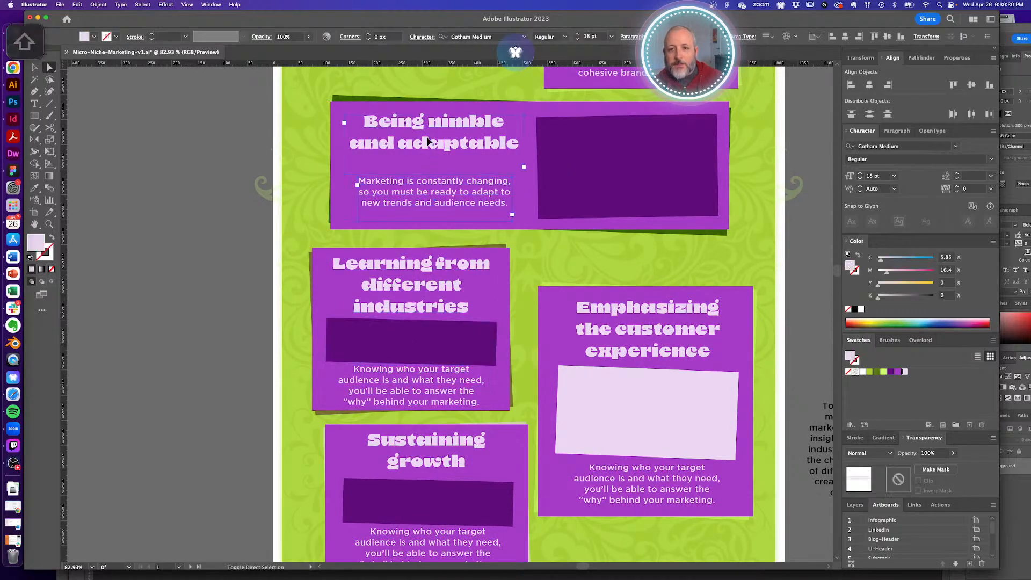
click(870, 85)
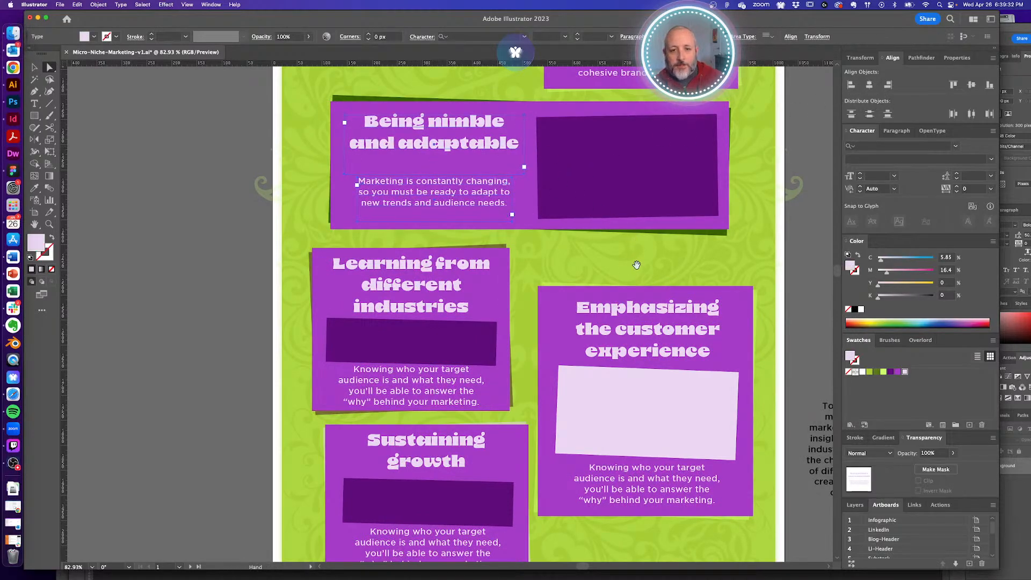
scroll(585, 188, down, 5)
scroll(585, 188, right, 2)
drag(585, 197, 575, 199)
click(781, 213)
drag(770, 237, 692, 242)
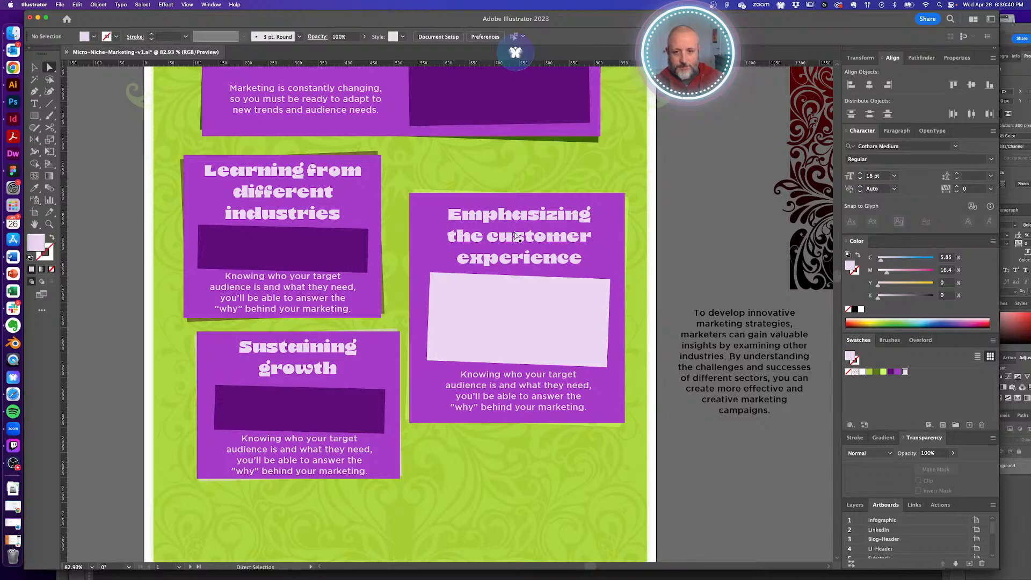
click(729, 216)
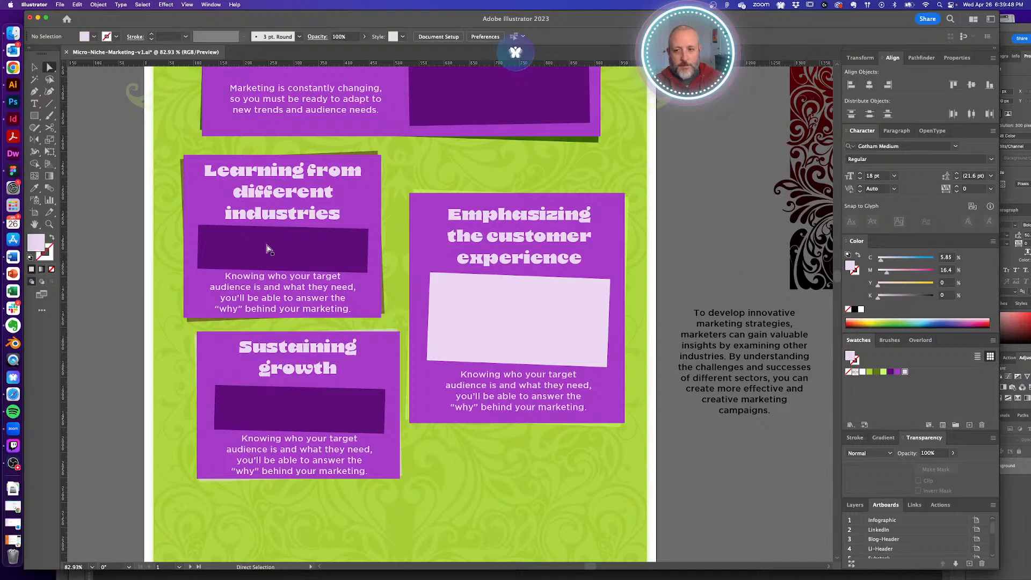
- Replace the Learning card's placeholder with 'Think outside your ______ to develop innovative marketing strategies.'
triple_click(265, 277)
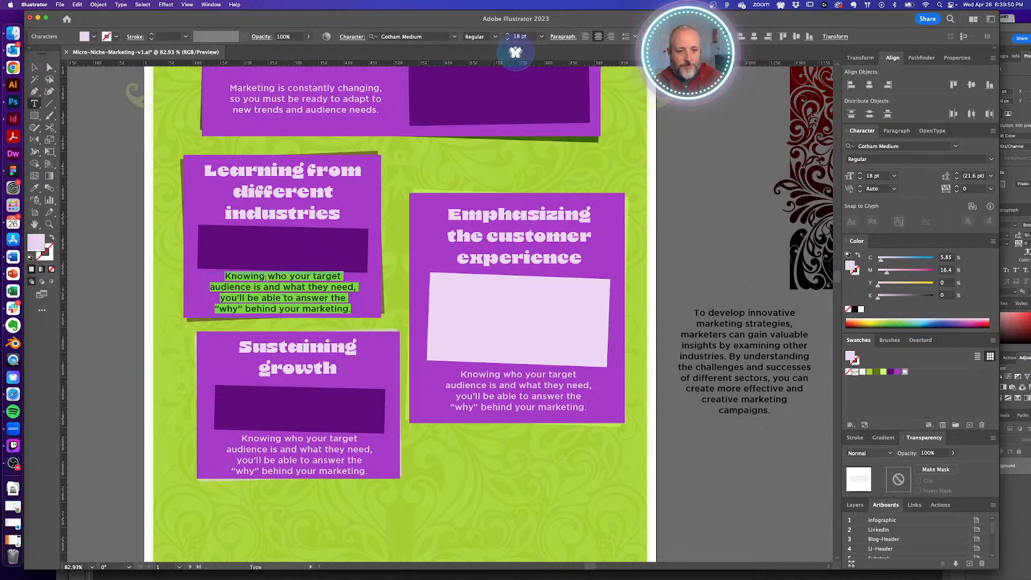
text(Think out)
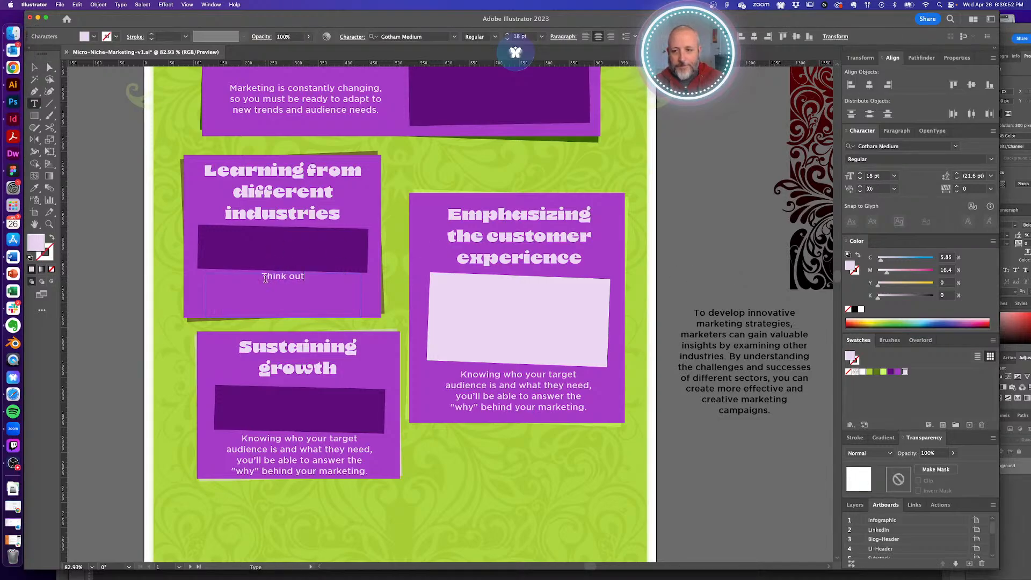
text(side )
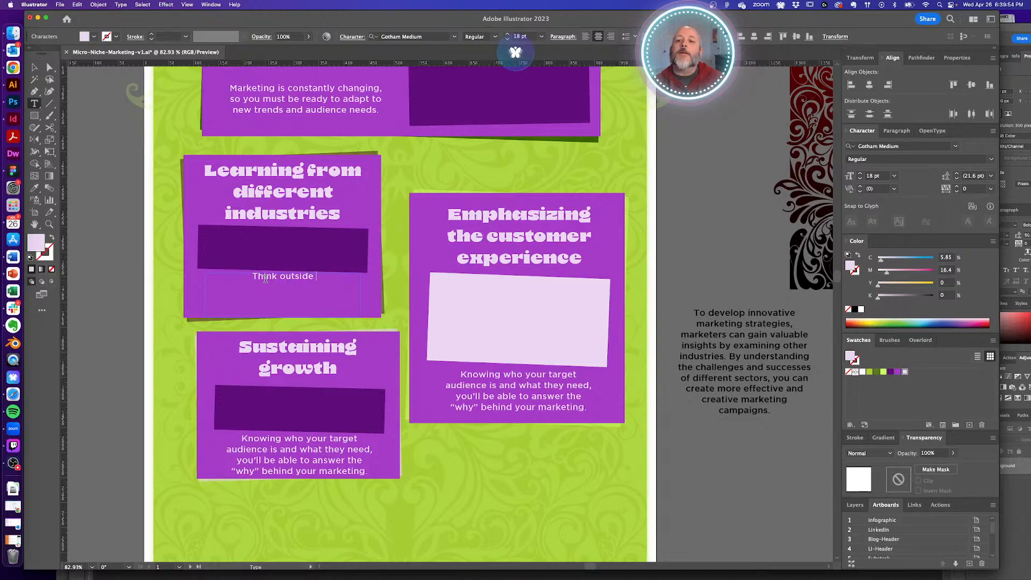
text(your)
key(shift)
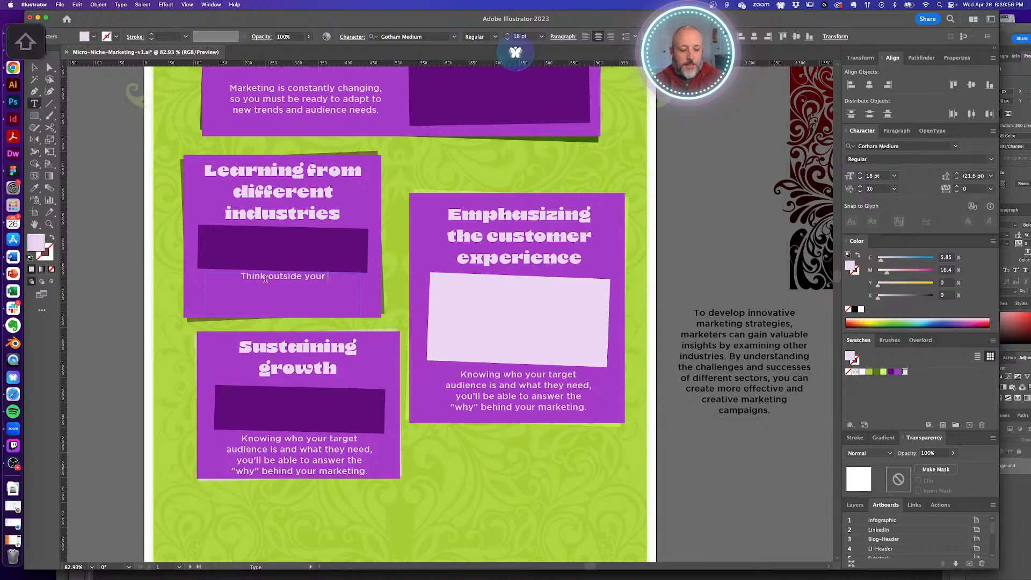
text(______)
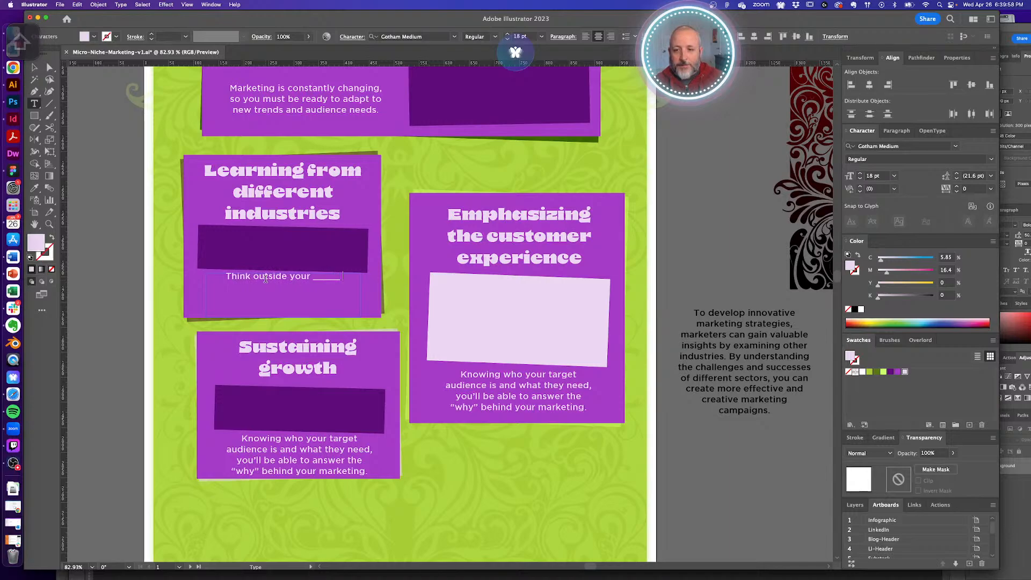
text( to )
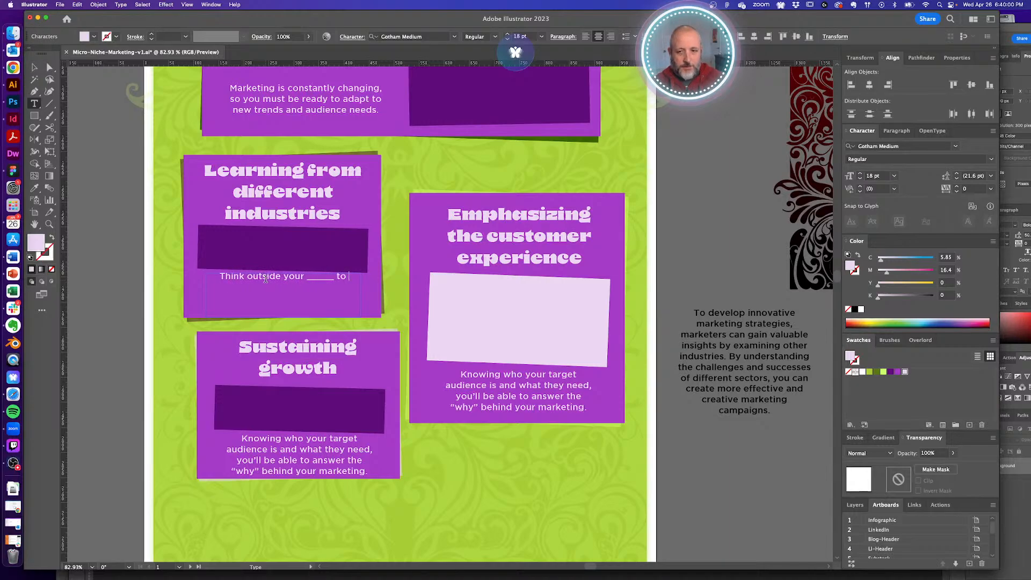
text(develop inn)
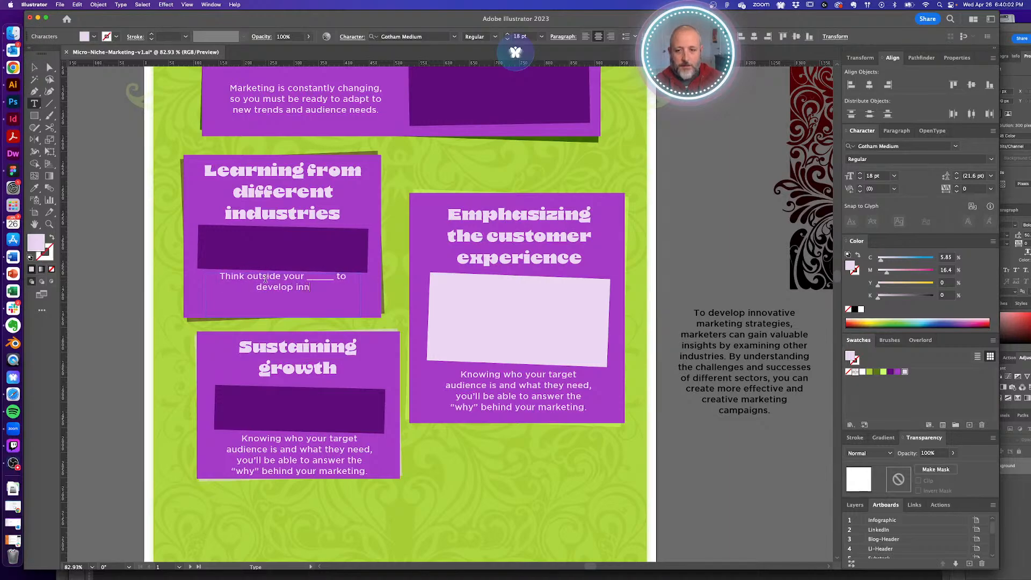
text(ovative marketing)
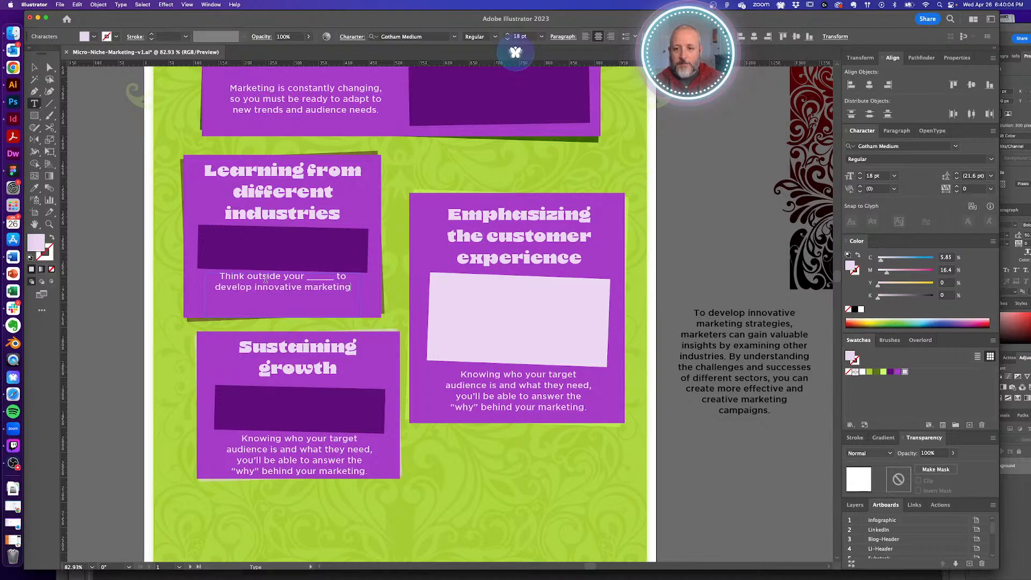
text( strategies.)
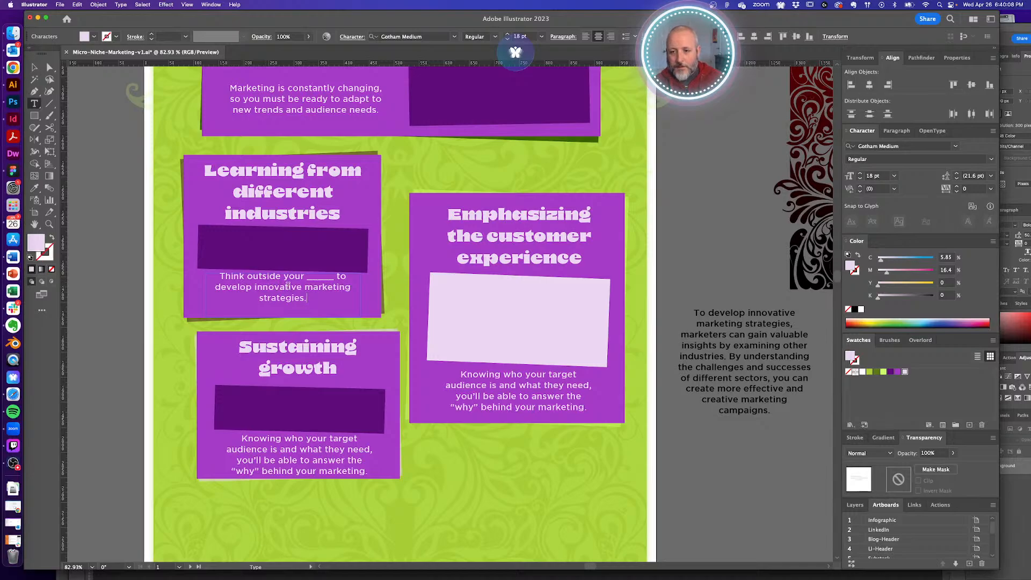
key(super+shift+a)
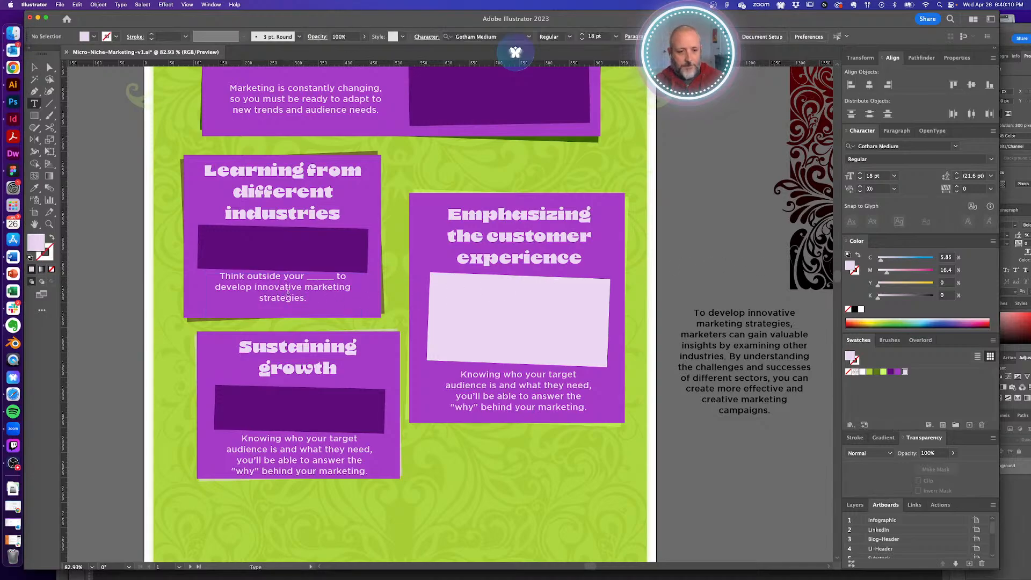
- Fill the blank with 'area of expertise' and reopen the card's body text for editing
double_click(314, 278)
text(area of e)
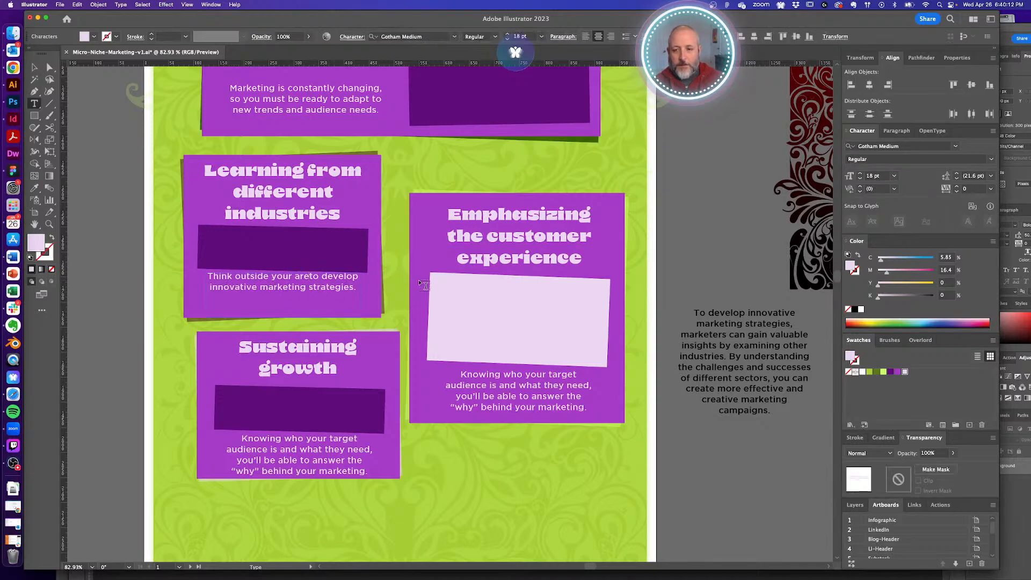
text(xpertise)
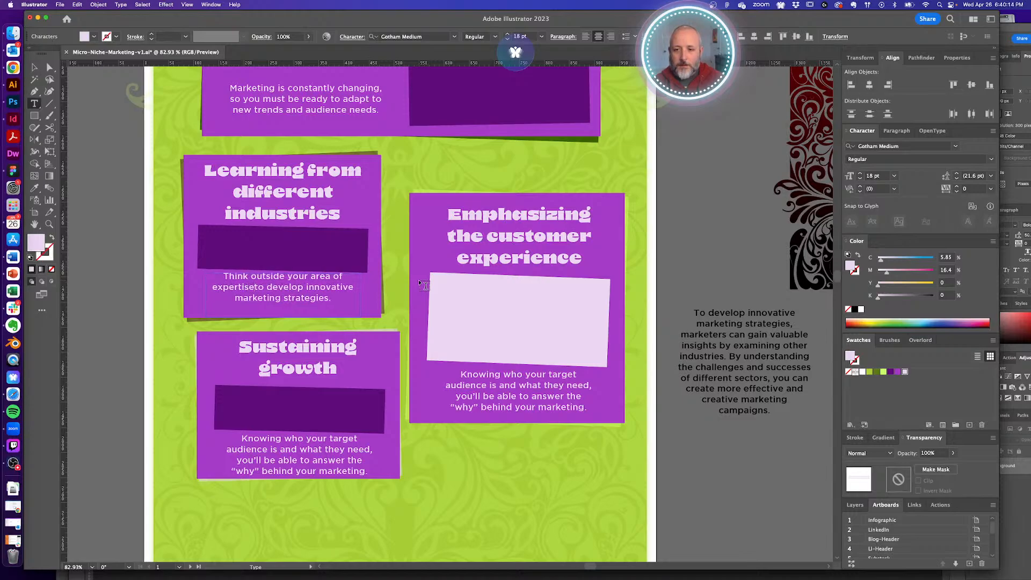
super+click(700, 242)
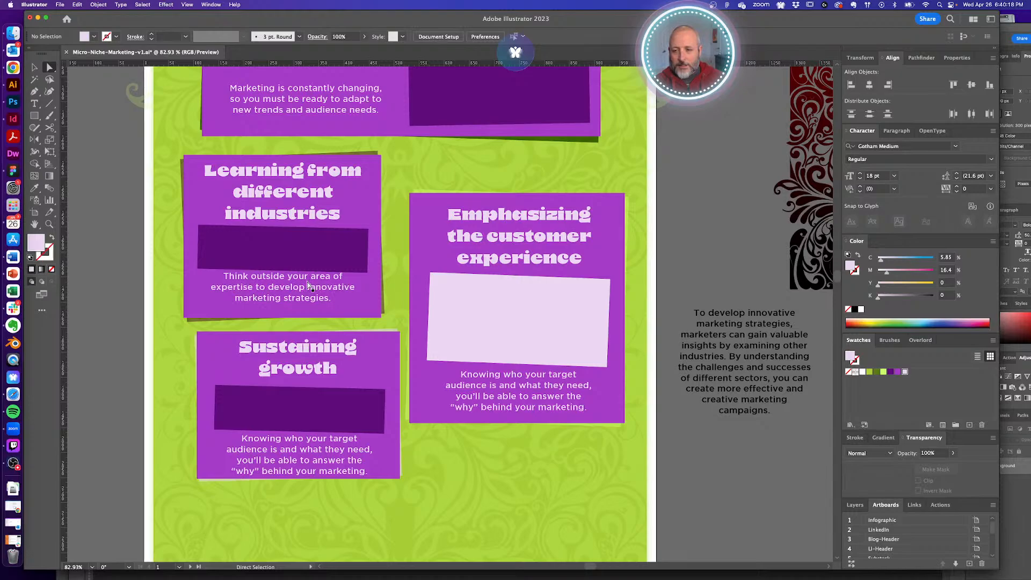
click(310, 286)
double_click(250, 286)
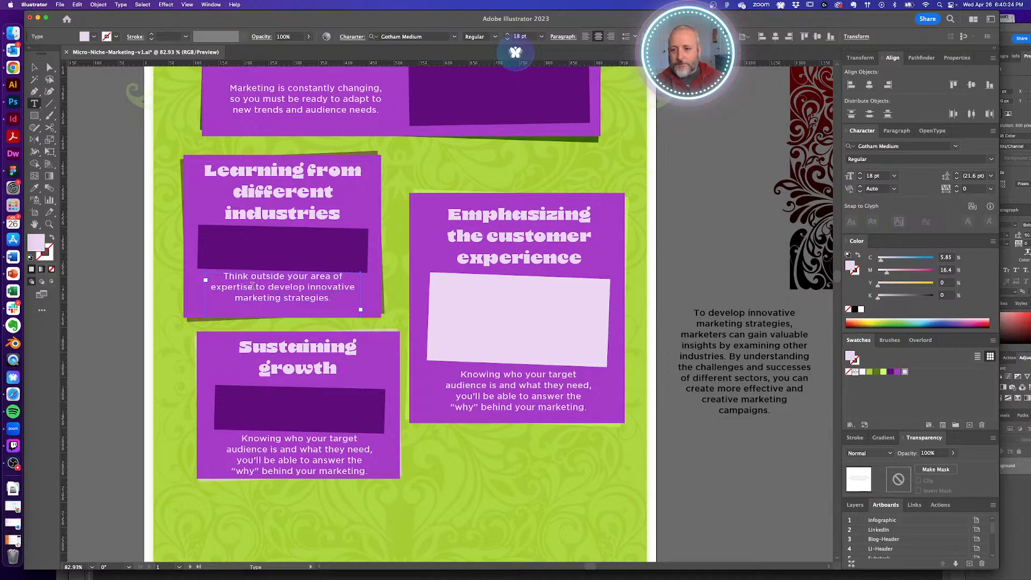
- Nudge the side paragraph up and move the Learning card's body text box slightly down
drag(252, 286, 211, 263)
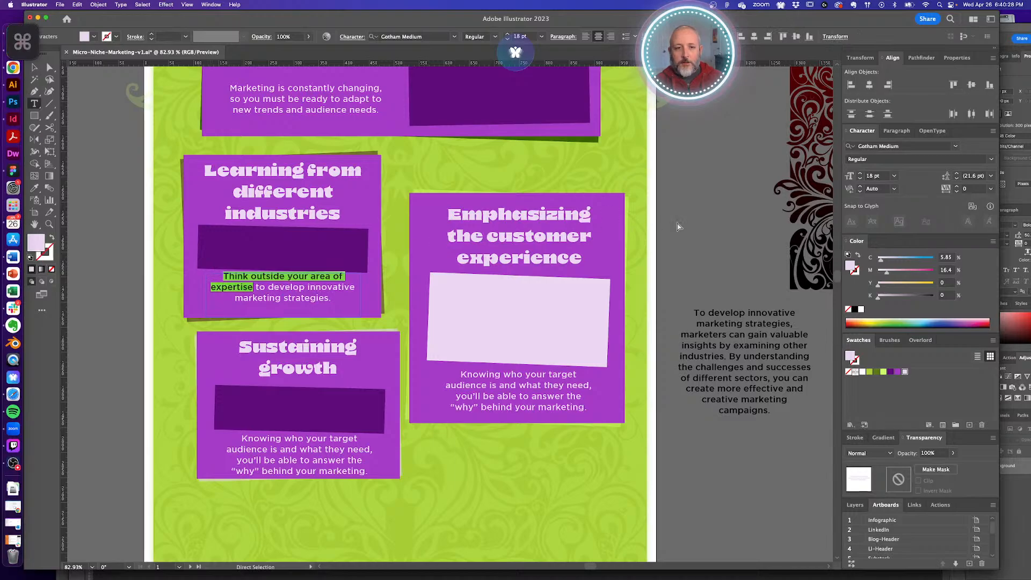
super+click(679, 229)
click(263, 291)
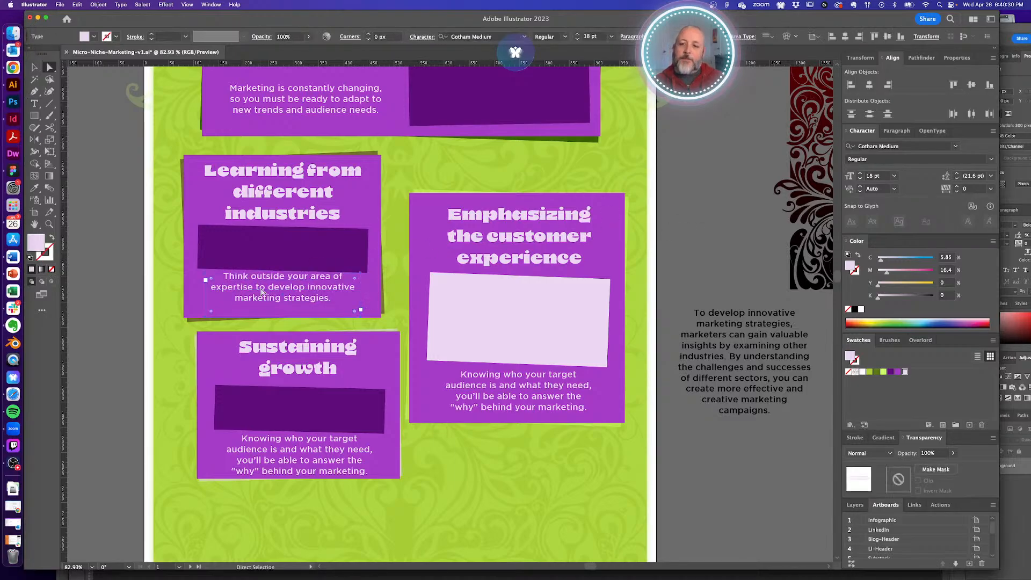
drag(723, 348, 720, 337)
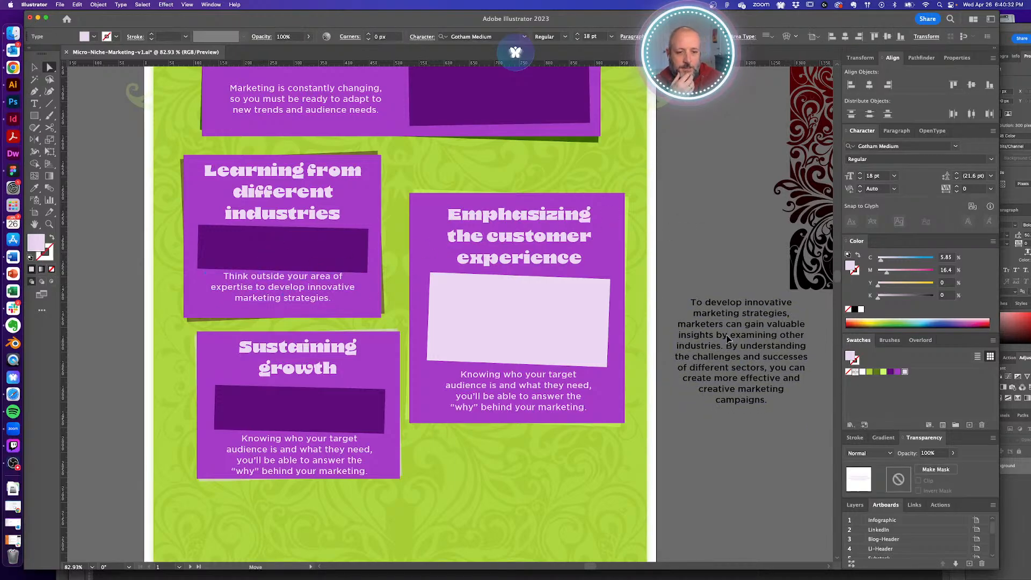
click(721, 245)
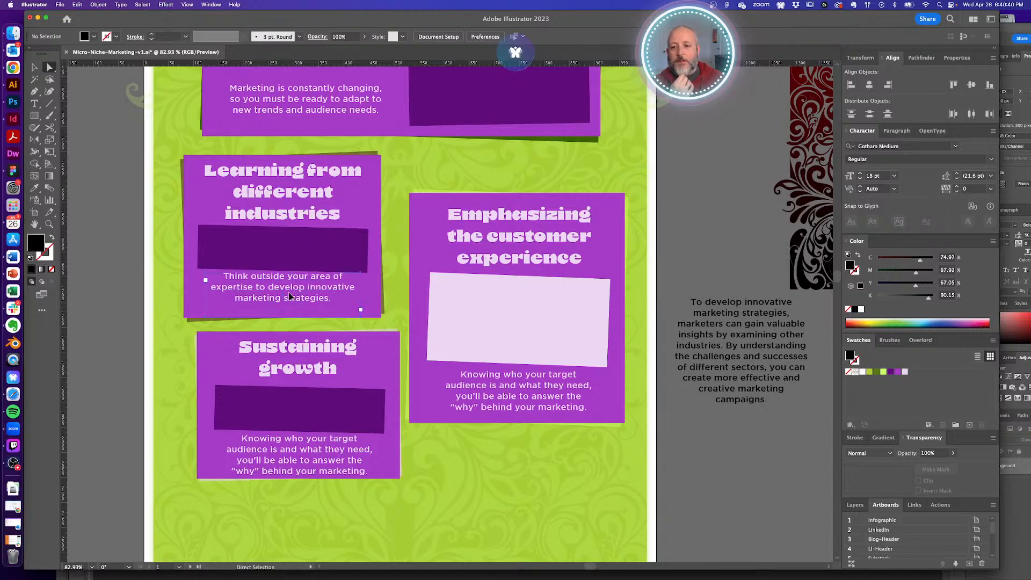
click(289, 293)
drag(288, 293, 289, 298)
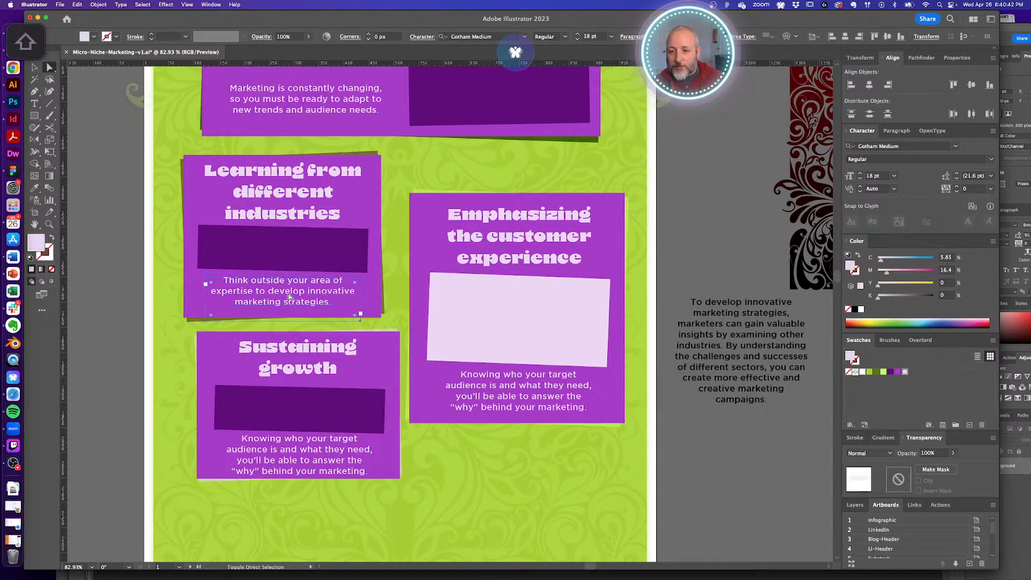
click(713, 253)
scroll(705, 254, down, 1)
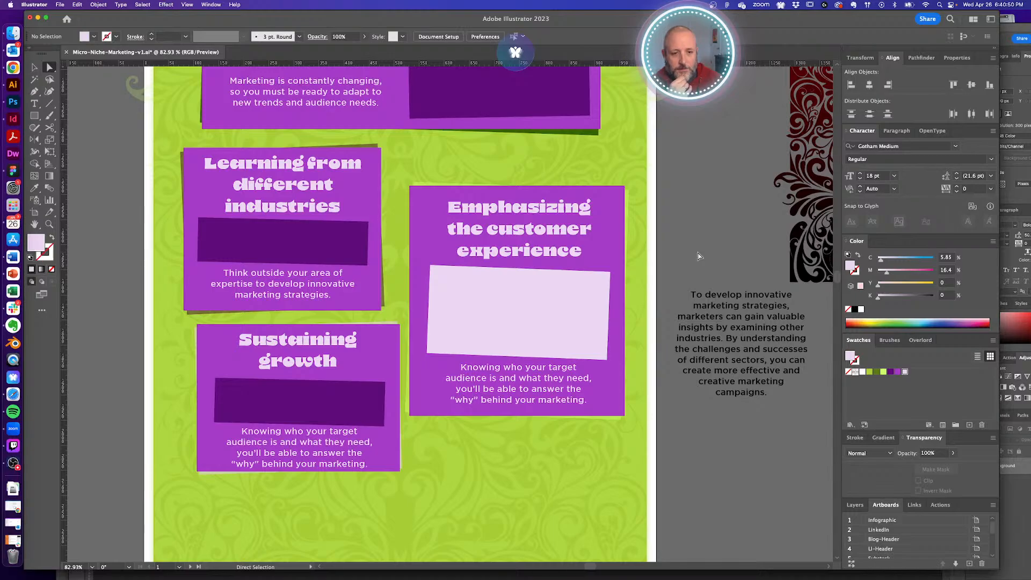
click(296, 288)
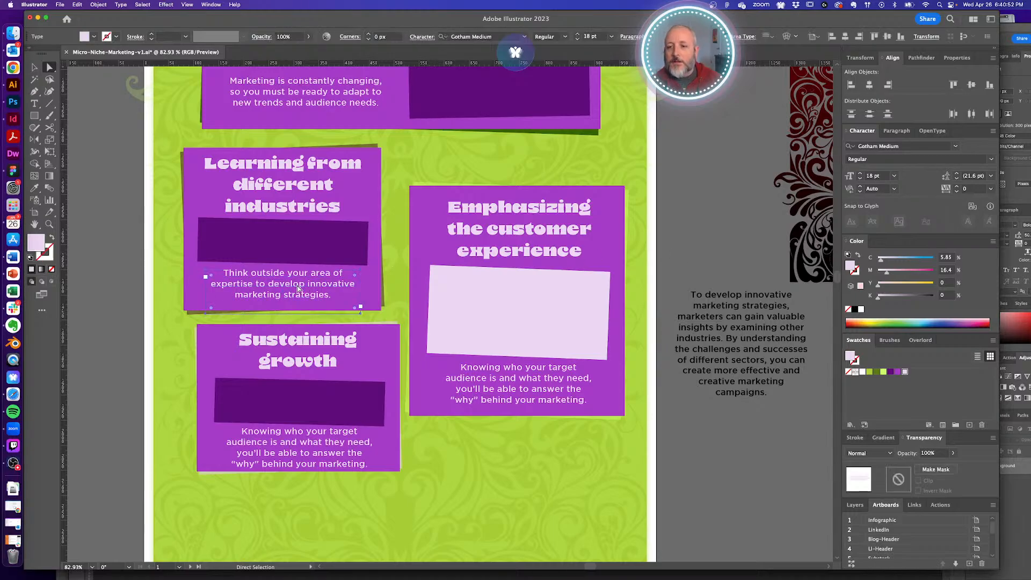
- Replace 'area of expertise' with 'industry' in the Learning card's sentence
key(t)
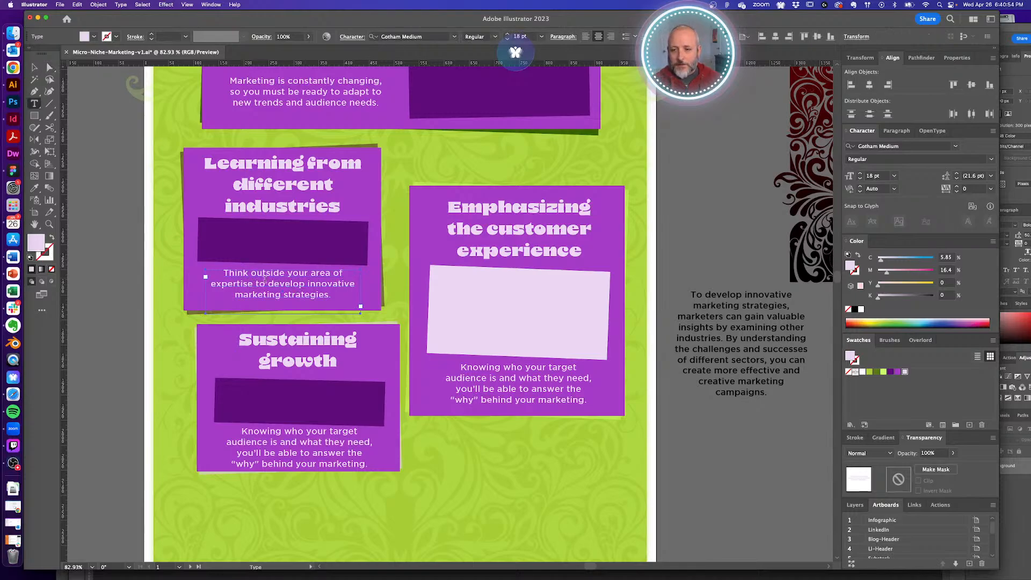
super+click(704, 233)
key(a)
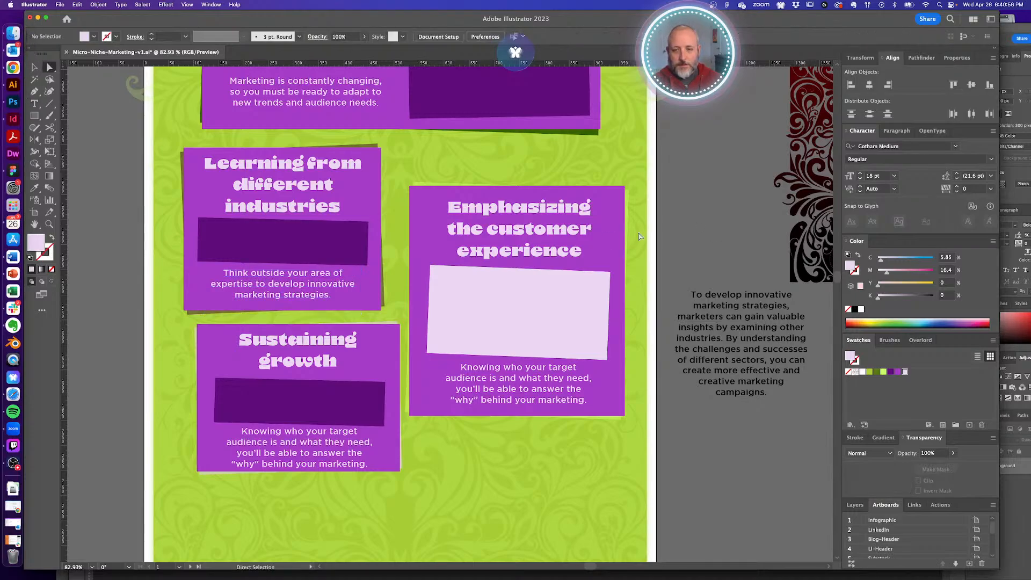
key(t)
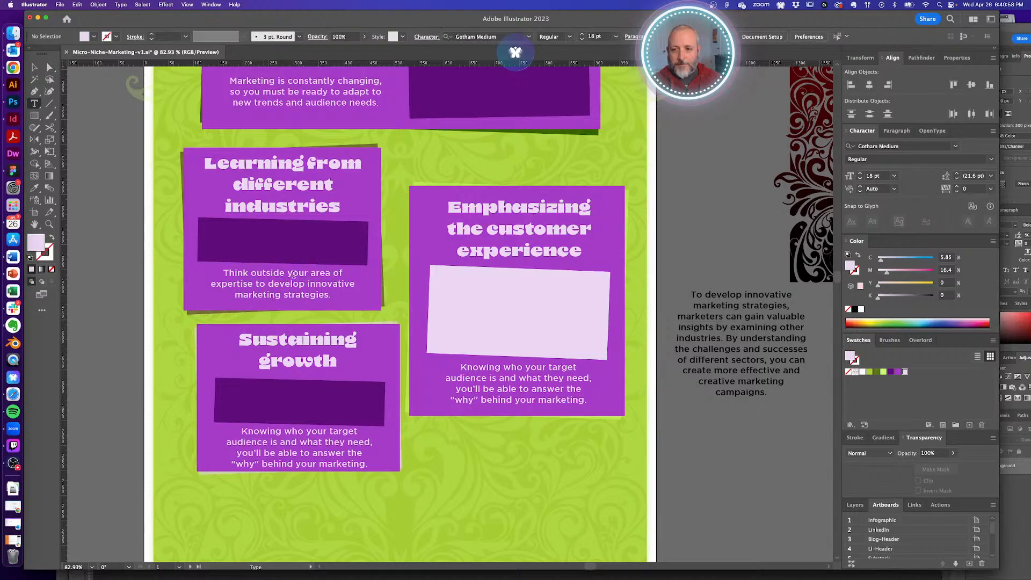
drag(309, 273, 261, 283)
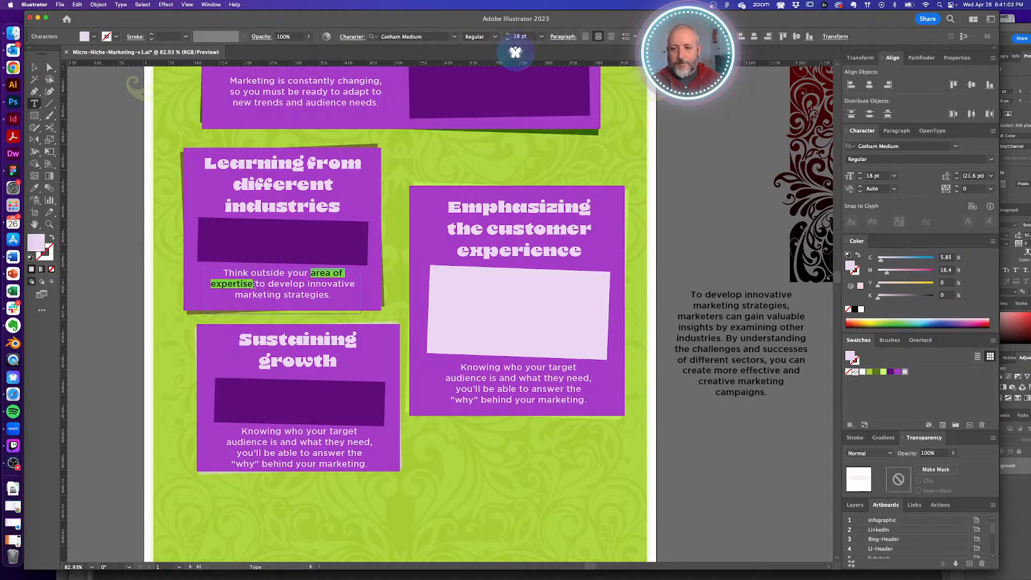
text(industry)
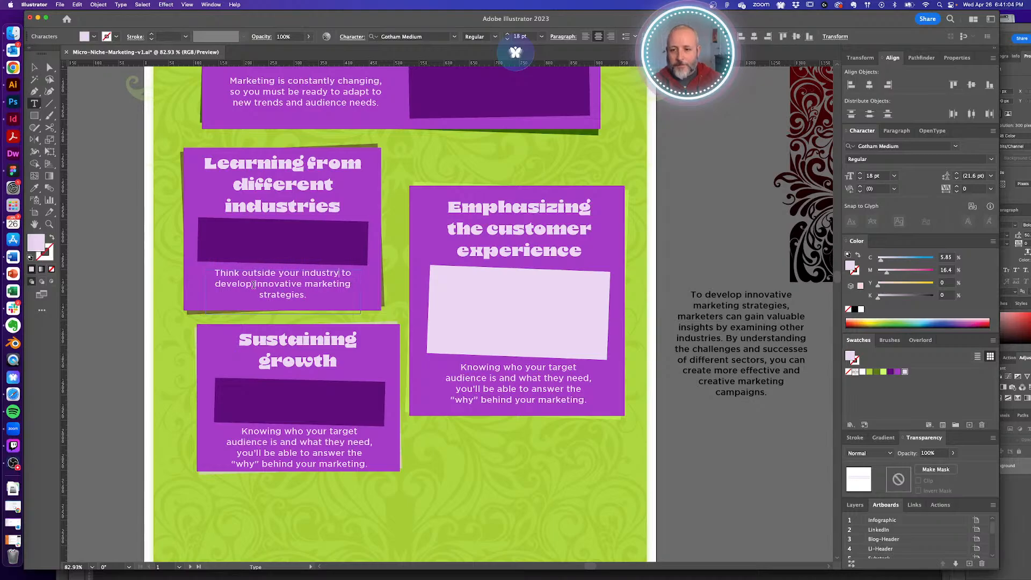
super+click(686, 245)
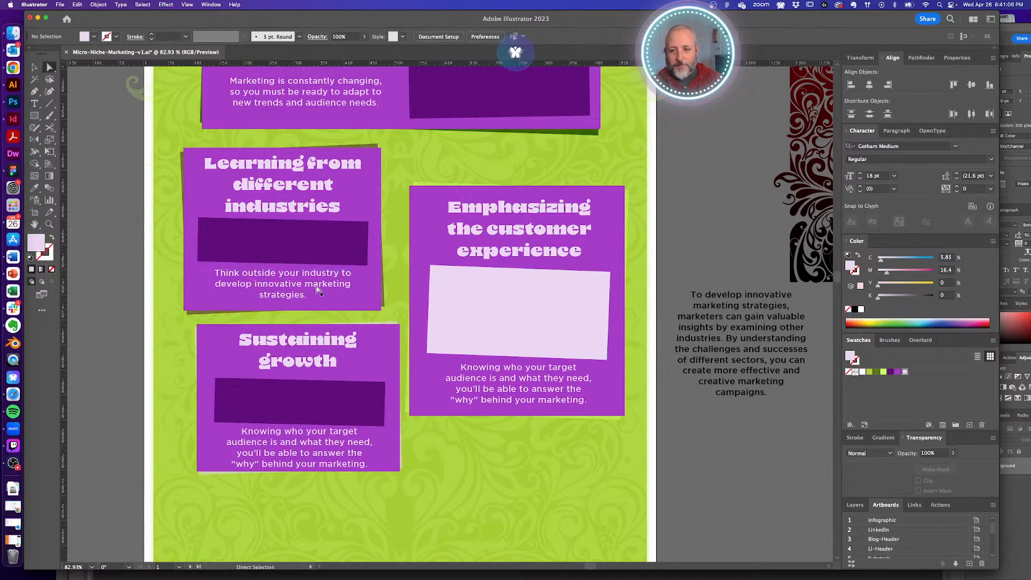
- Narrow the Learning card's text frame so the sentence wraps onto three balanced lines
click(317, 290)
key(v)
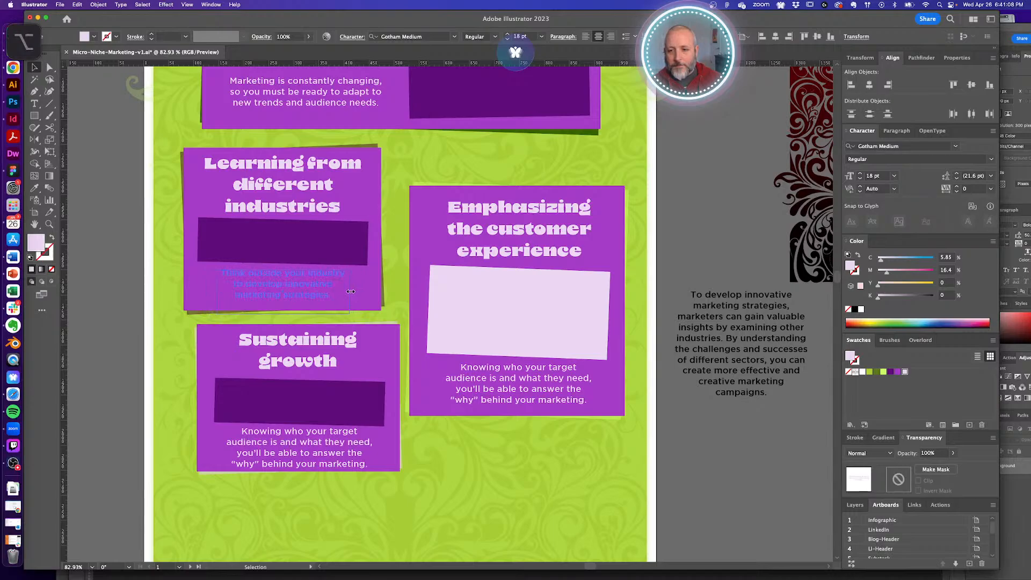
drag(350, 292, 350, 292)
click(672, 249)
drag(628, 317, 625, 293)
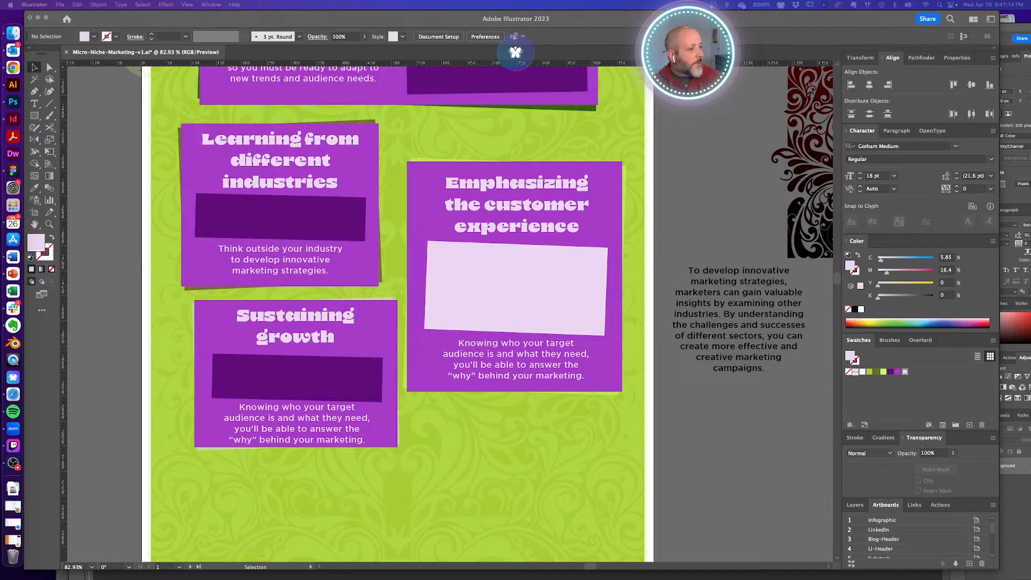
- Paste the 'When building a brand' copy over the side paragraph's text
double_click(721, 293)
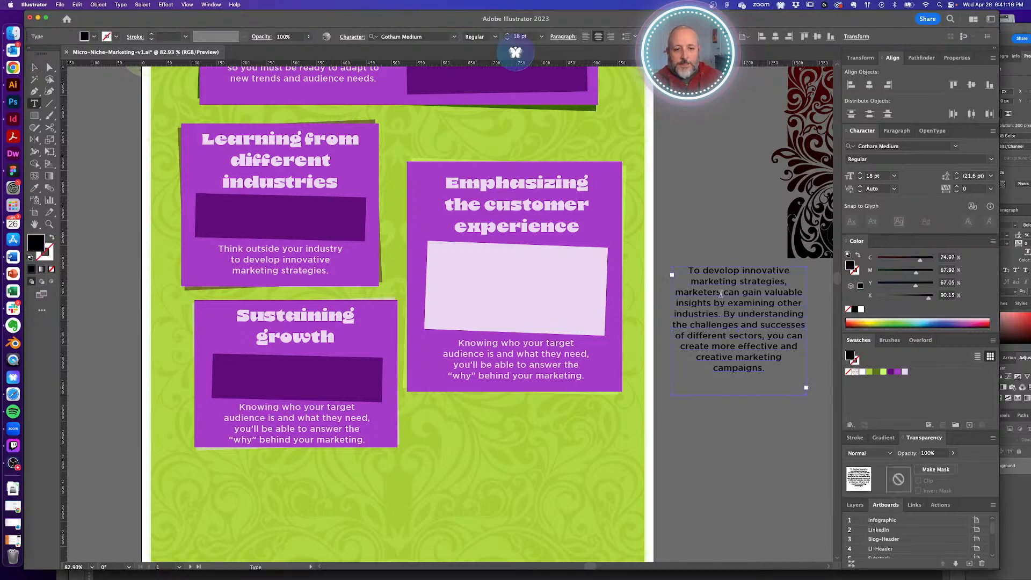
key(super+a)
text(When building a brand, it's important to have a long-term vision and focus on sustainable growth. This ensures that your business can continue to evolve and adapt to the changing market conditions, providing a solid foundation for future success.)
key(Escape)
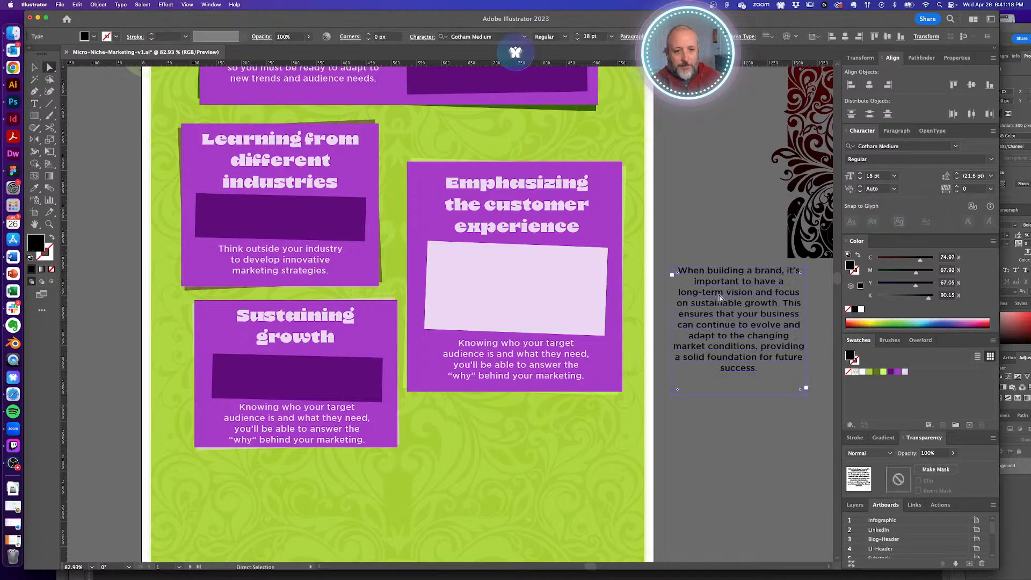
- Select all of the Sustaining growth card's body text for replacement
scroll(720, 317, down, 3)
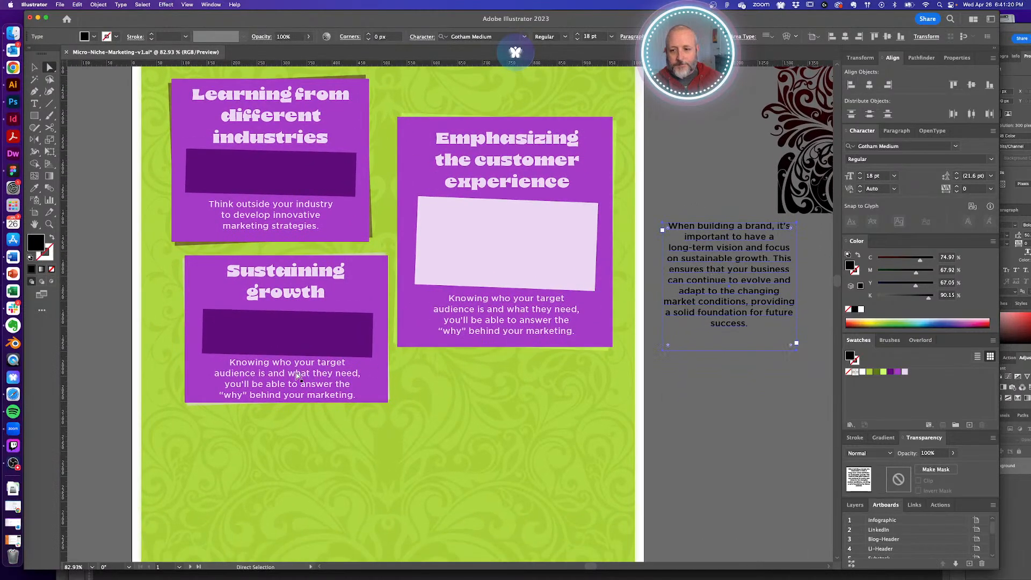
double_click(297, 376)
key(super+a)
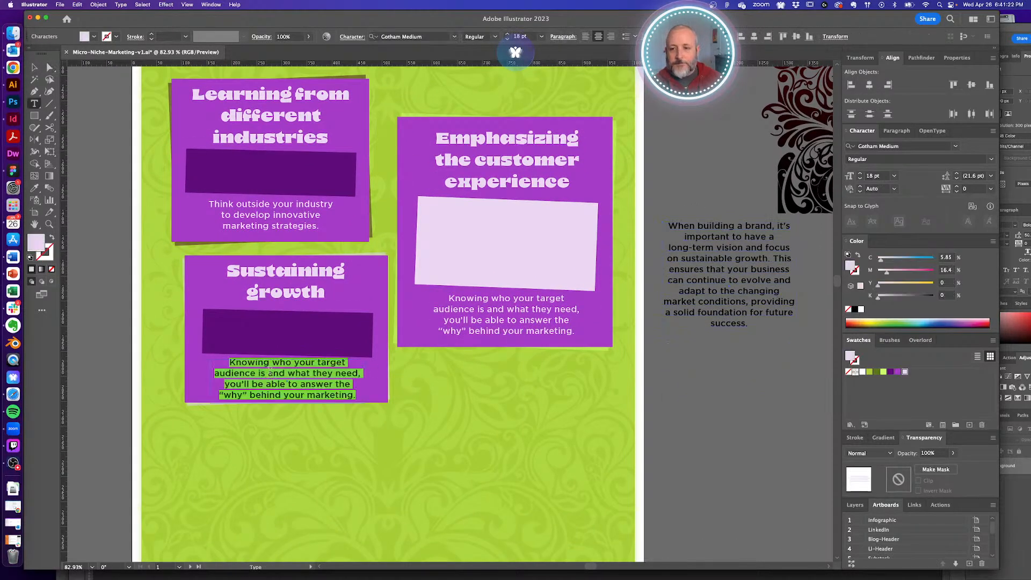
- Type 'Have a long-term vision in mind when developing current plans. It builds a foundation for future success.'
text(Think lon)
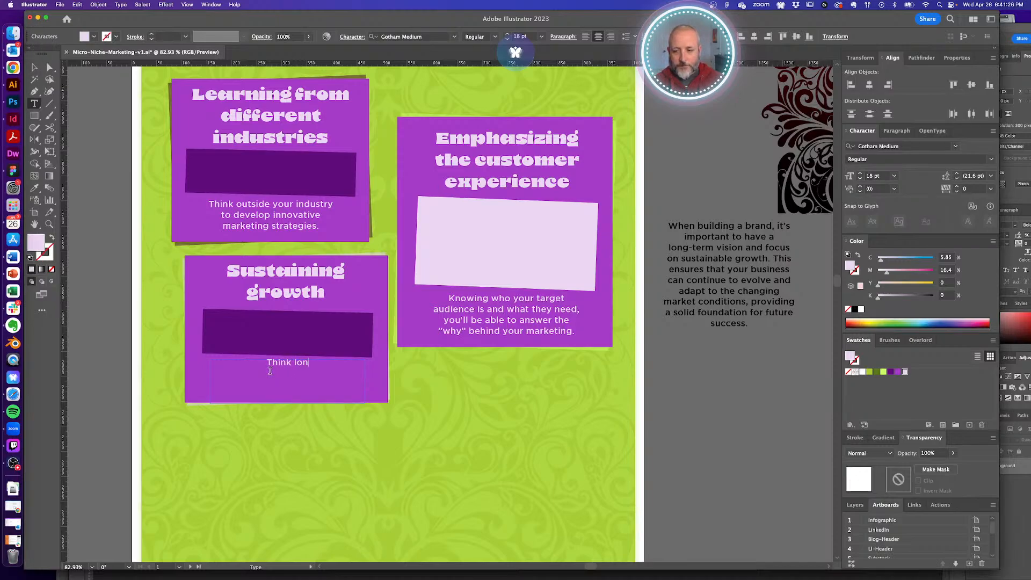
key(super+a)
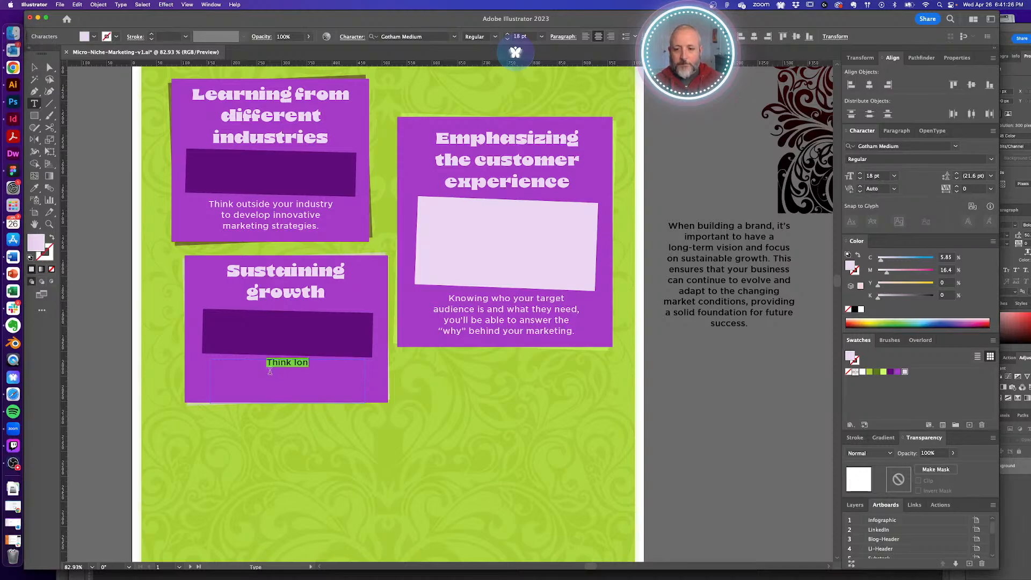
text(Have a long-)
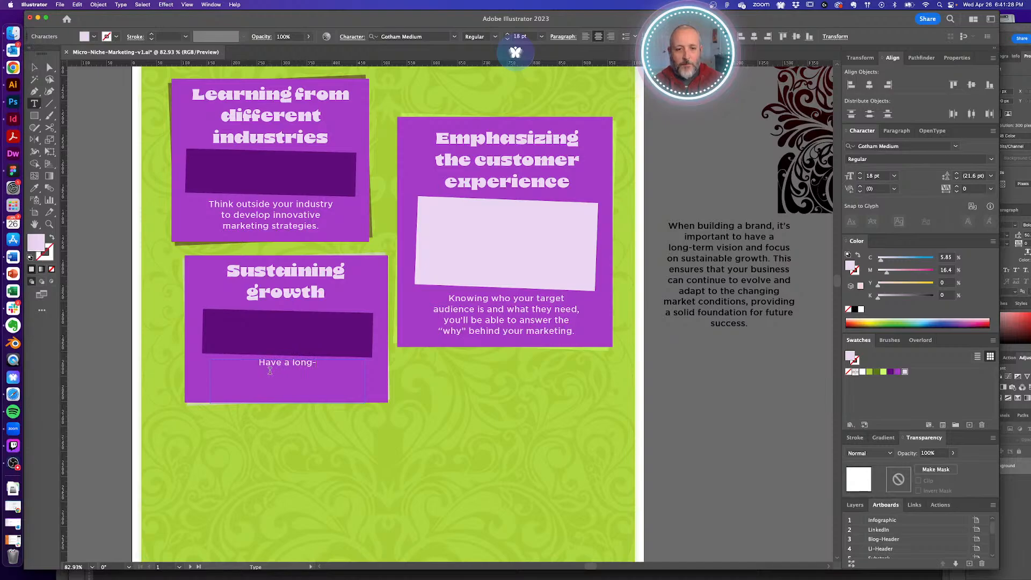
text(term vision in mind )
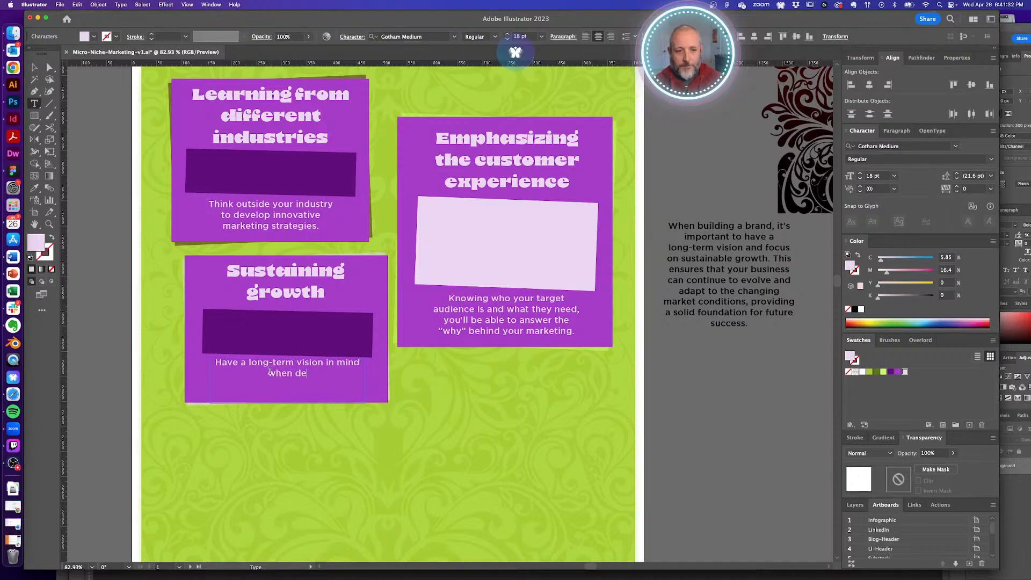
text(when developing current plans.)
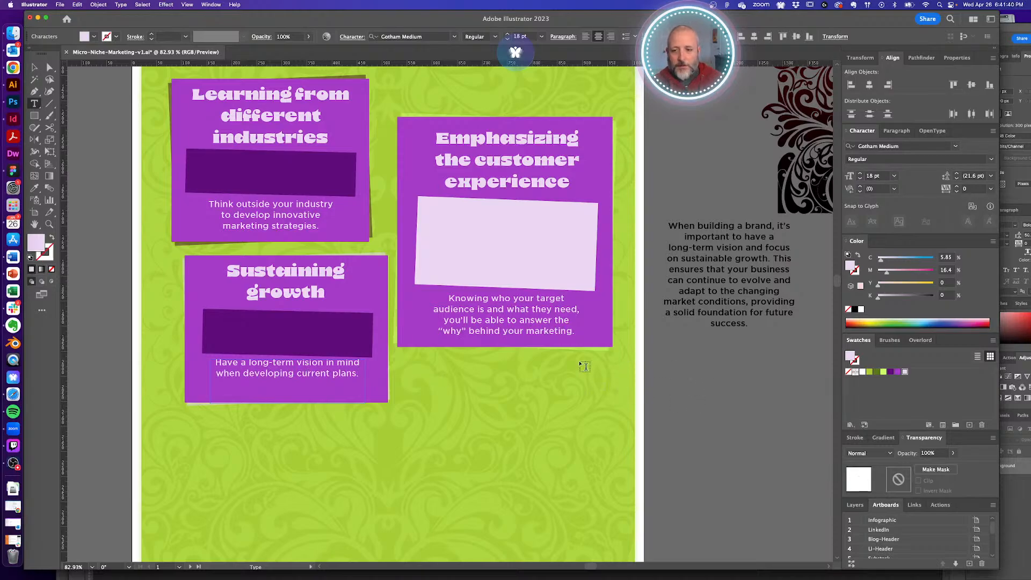
text(It b)
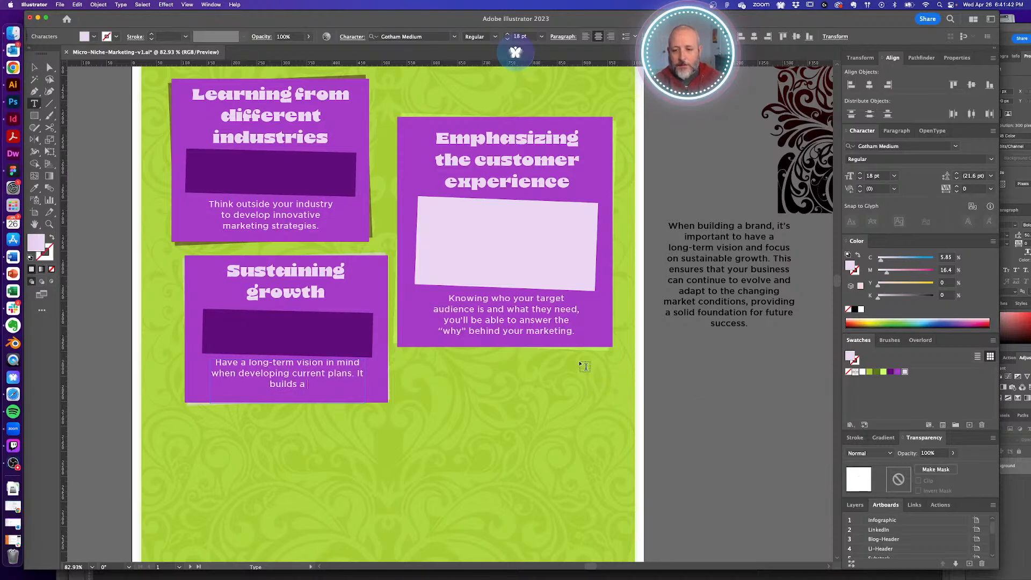
text(uilds a foundation f)
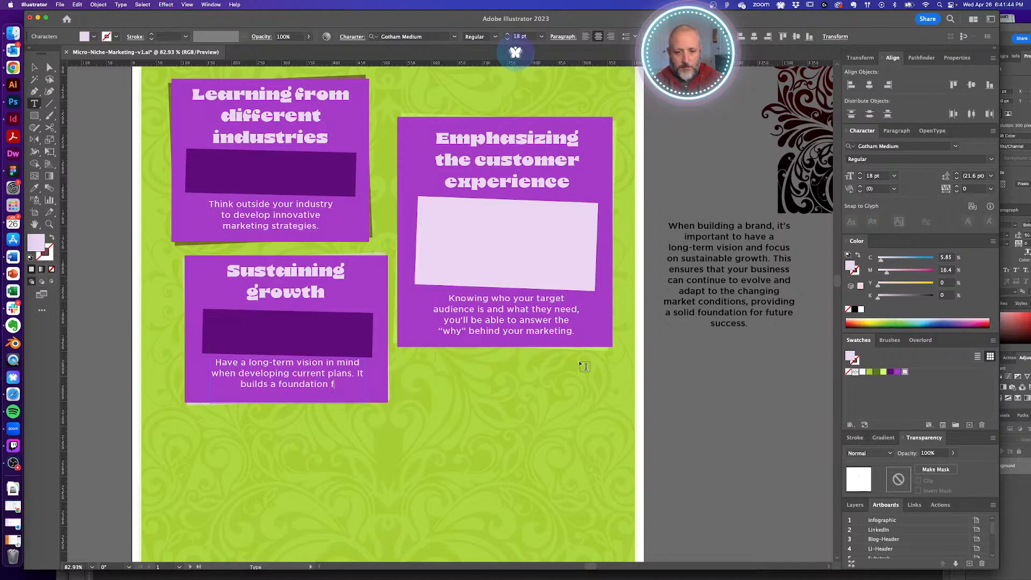
text(or future suc)
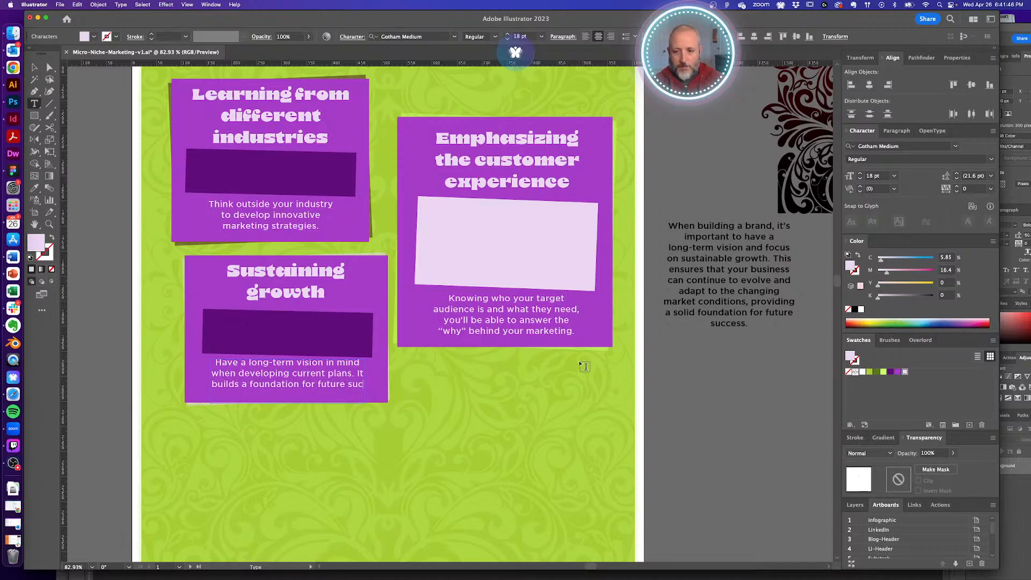
text(cess.)
key(Escape)
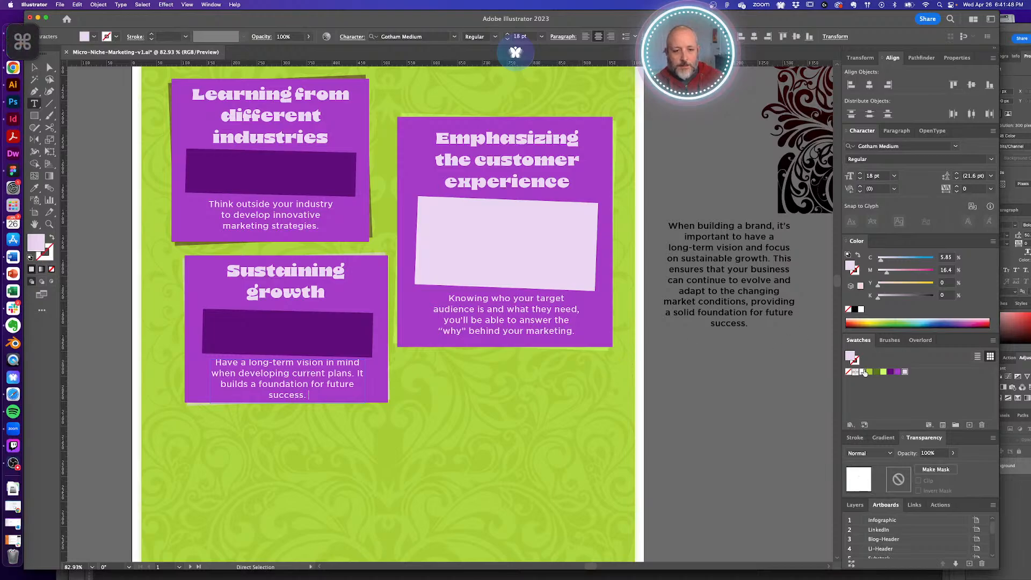
- Narrow the Sustaining growth text box so the copy rewraps
key(v)
click(347, 377)
drag(367, 382, 357, 382)
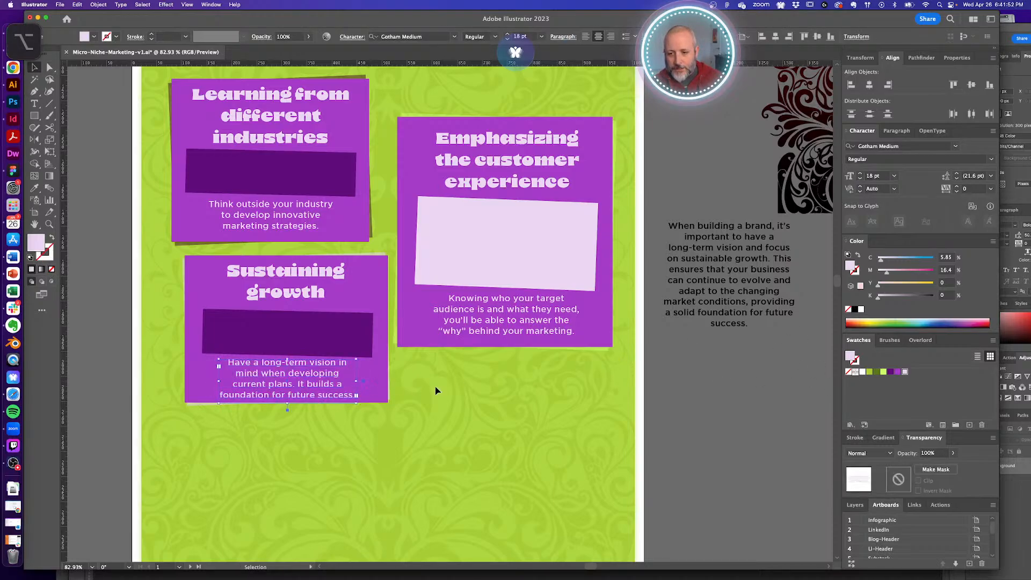
click(652, 407)
drag(688, 382, 653, 406)
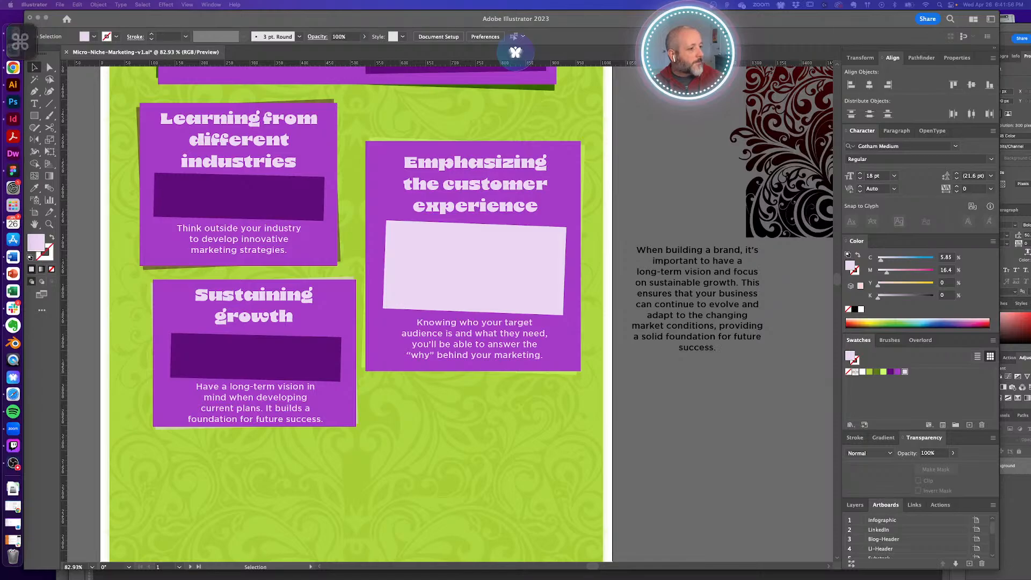
- Paste the B2B/B2C customer experience text over the black paragraph beside the artboard
double_click(675, 271)
key(super+a)
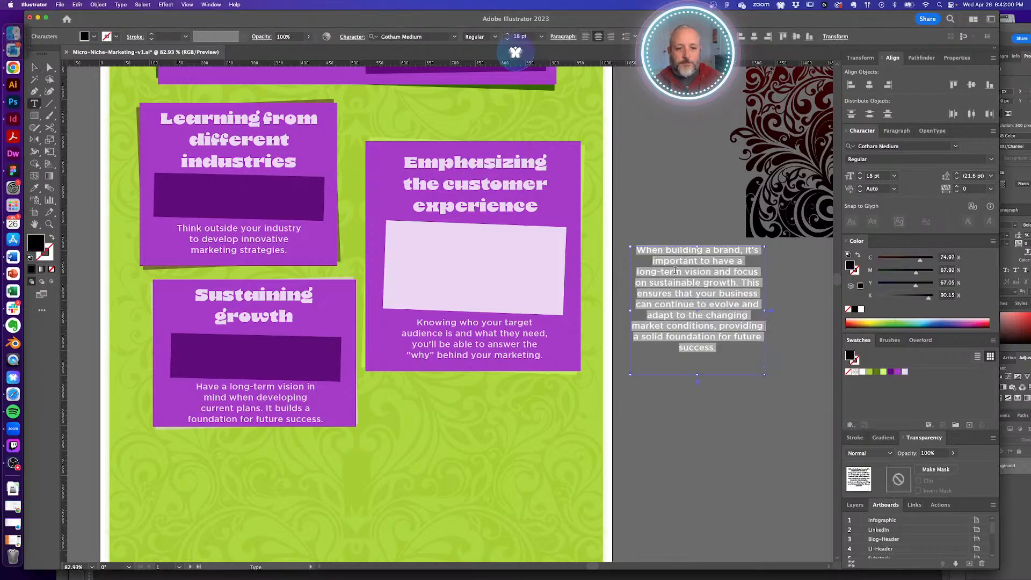
text(Regardless of whether a business is B2B or B2C, prioritizing customer experience is crucial. By focusing on providing an exceptional experience for your audience, you'll encourage repeat business and brand advocacy, ultimately driving growth and success for your organization.)
super+click(661, 202)
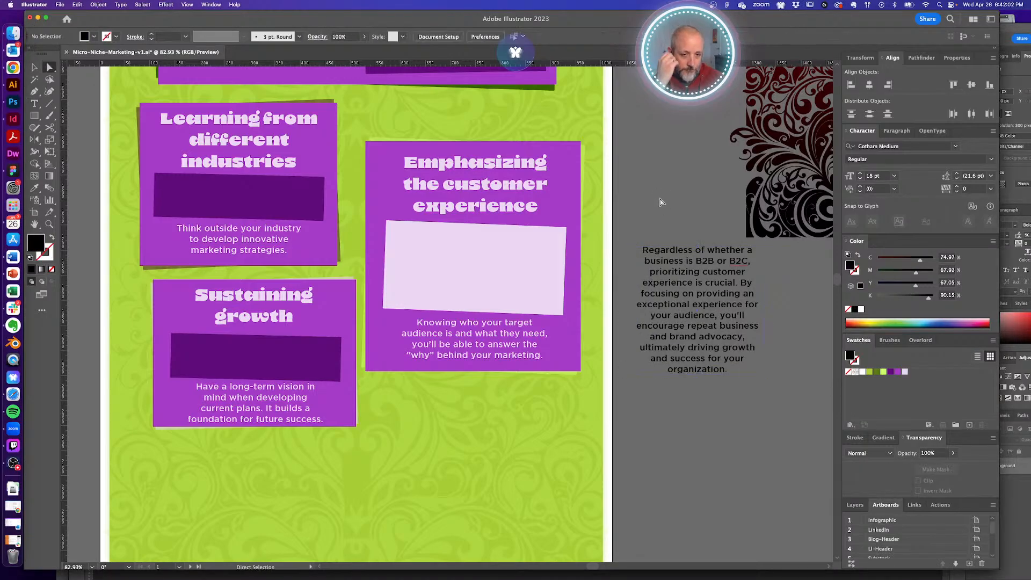
- Select all the text in the 'Knowing who your target' paragraph
click(471, 340)
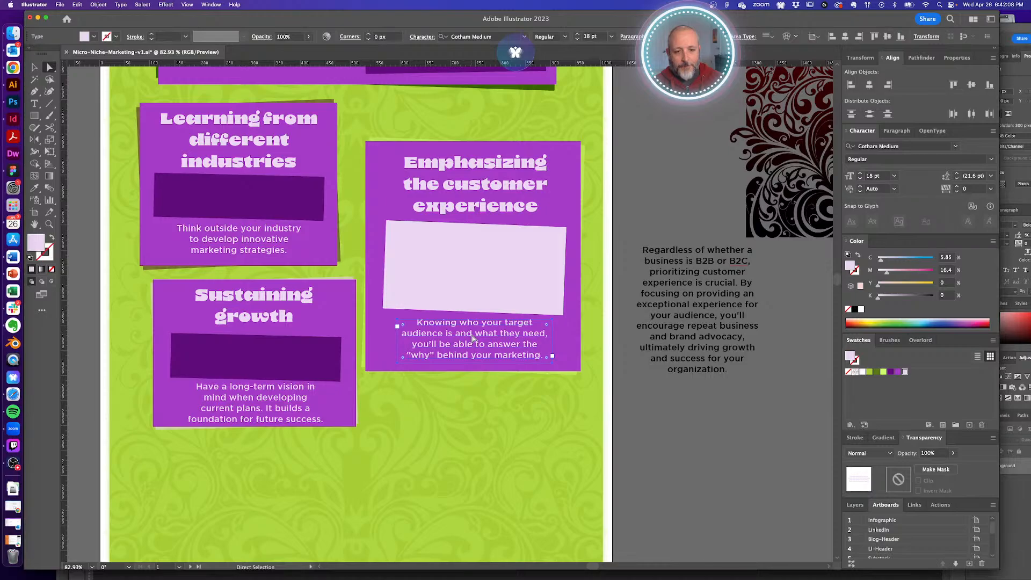
double_click(474, 336)
key(super+a)
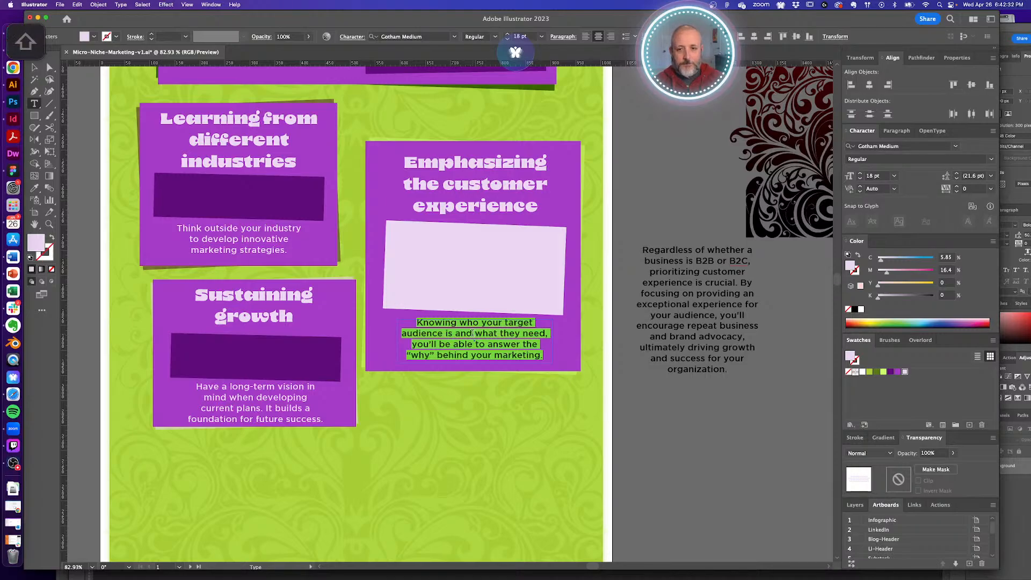
- Replace the card text with 'Exceptional customer experience leads to brand loyalty and advocacy.'
key(BackSpace)
text(Exceptional)
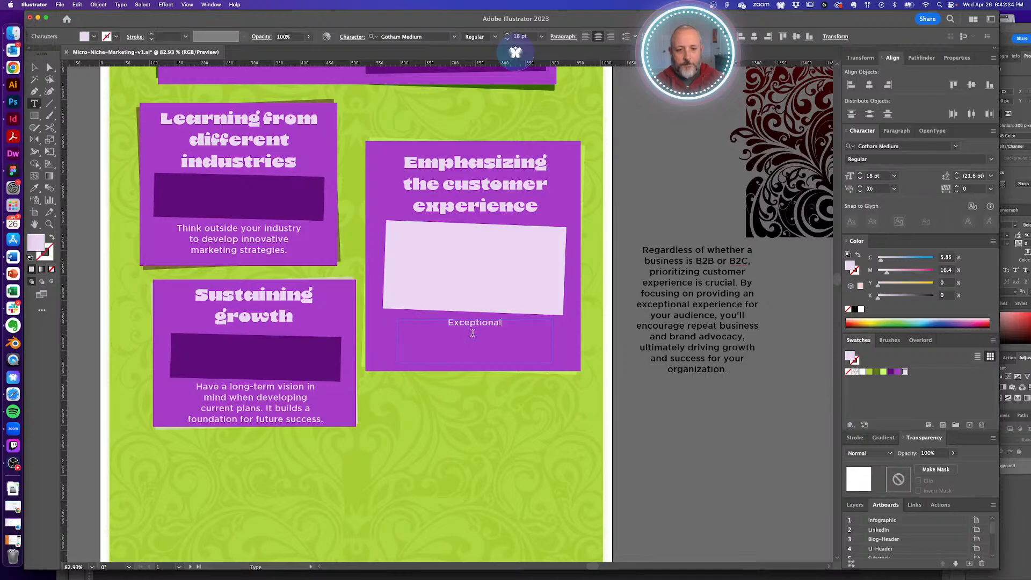
text( customer experience)
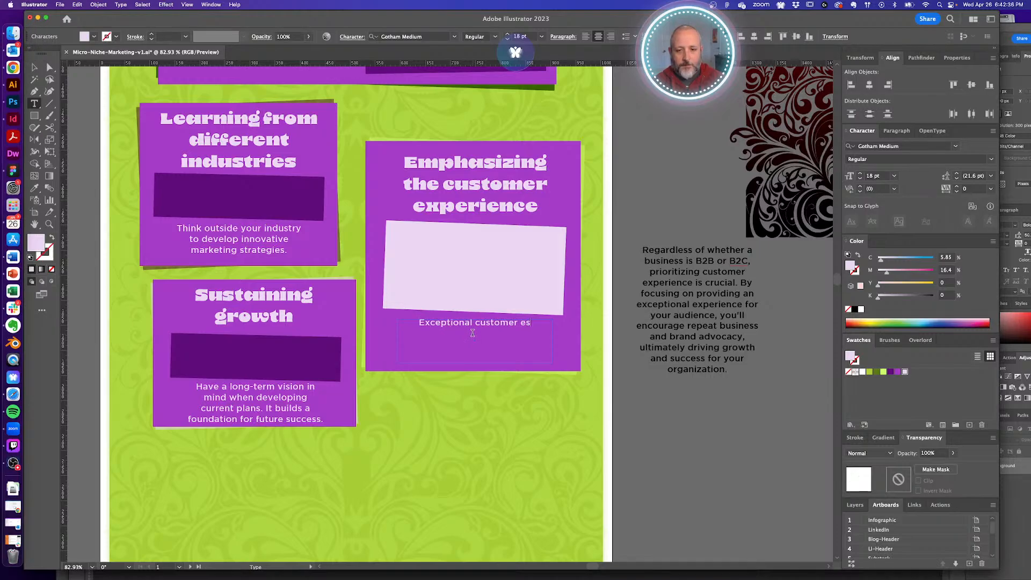
text( le)
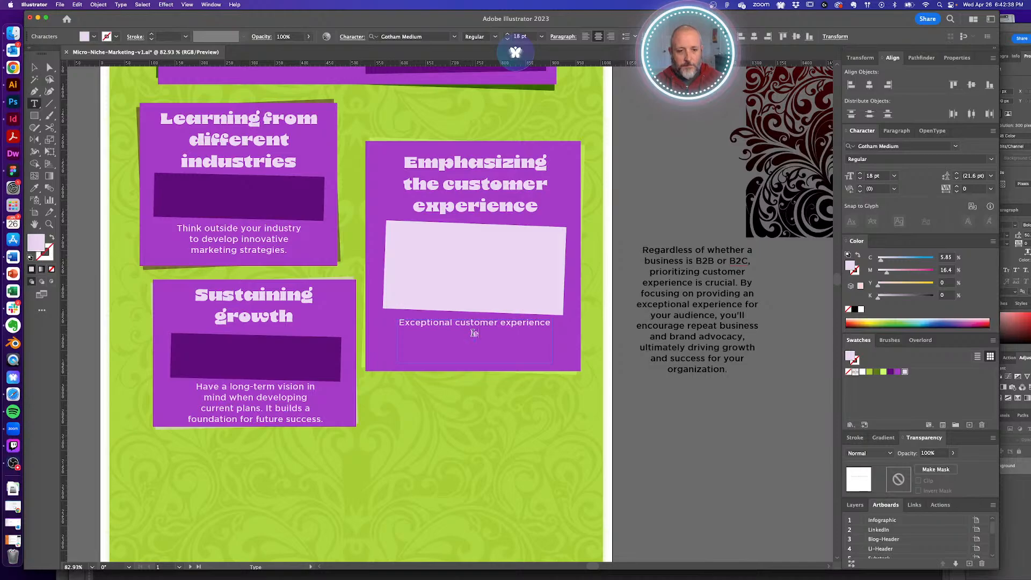
text(ads to )
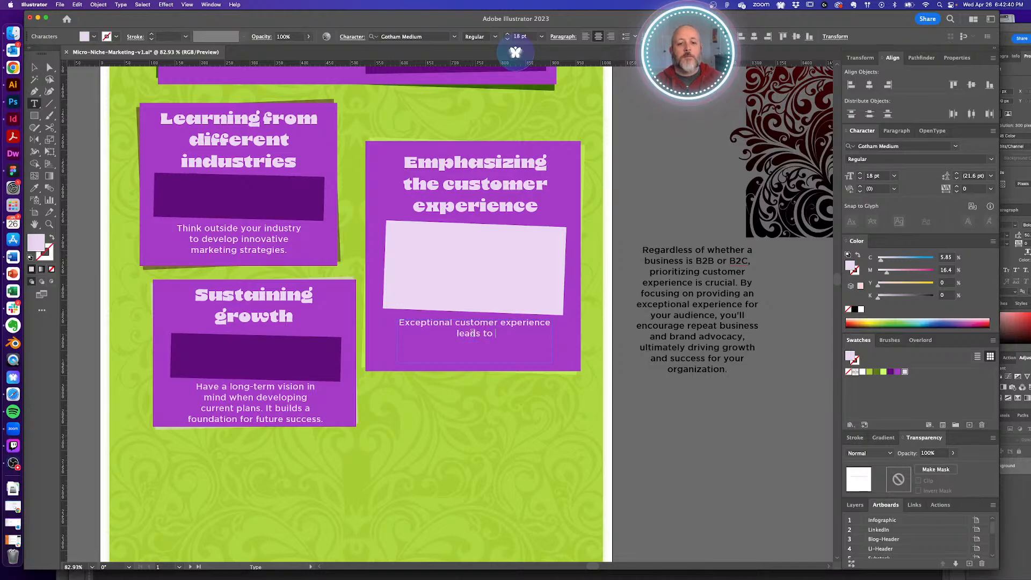
text(brand loy)
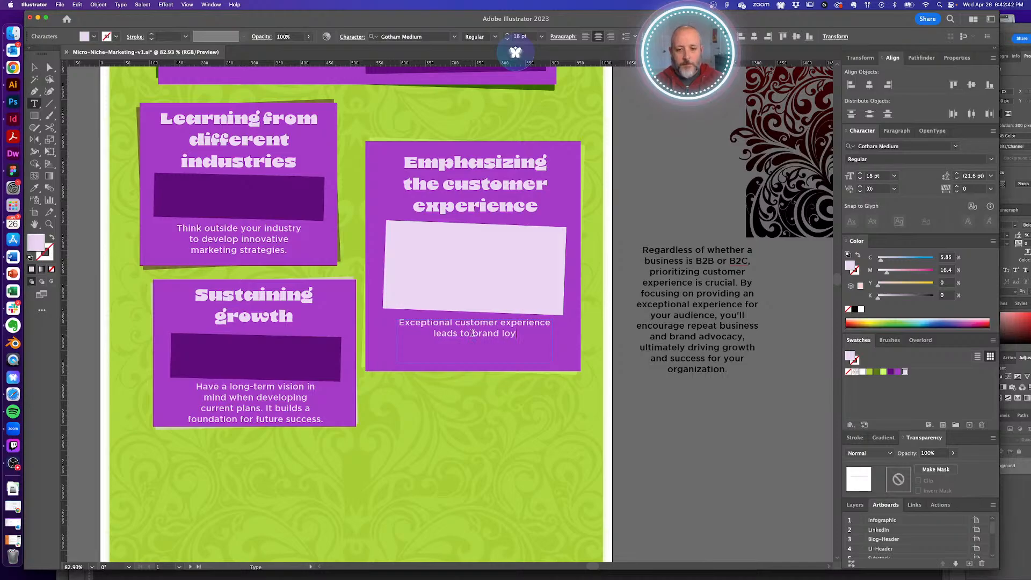
text(alty and ad)
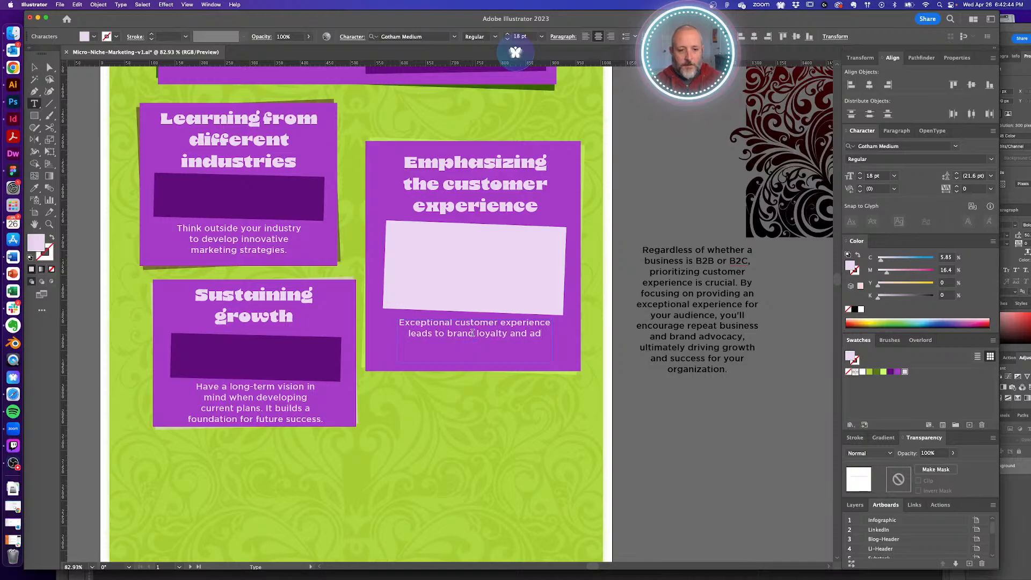
text(vocacy.)
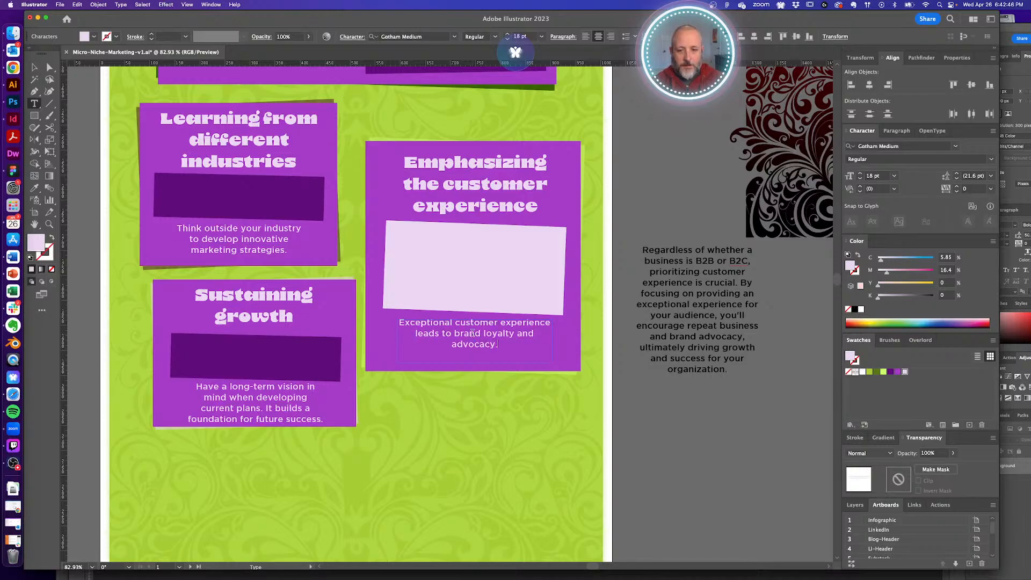
super+click(643, 214)
key(a)
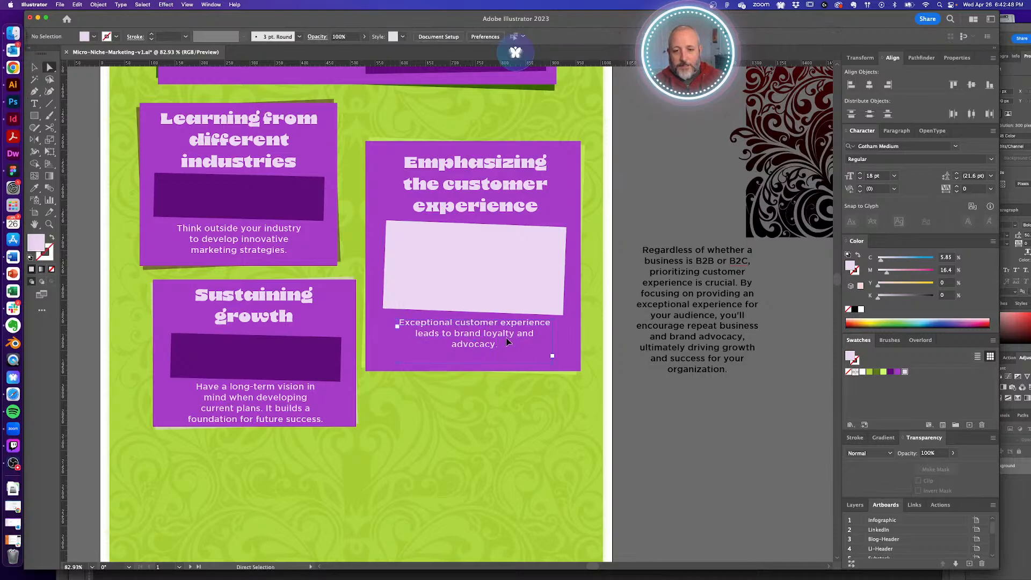
- Narrow the customer experience text box and move it slightly down inside the purple box
click(506, 342)
key(v)
drag(553, 341, 547, 341)
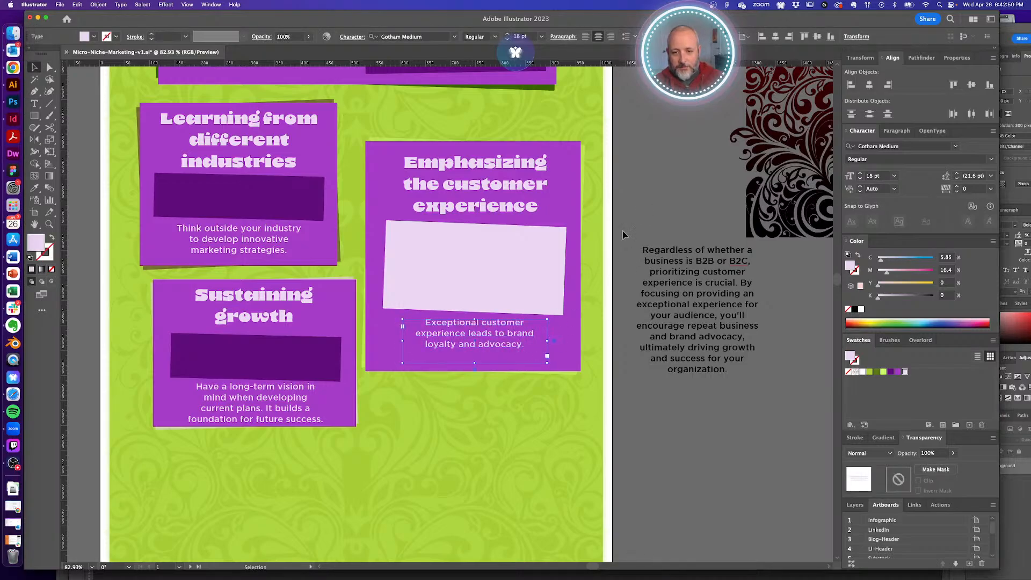
click(623, 231)
drag(485, 335, 485, 345)
key(a)
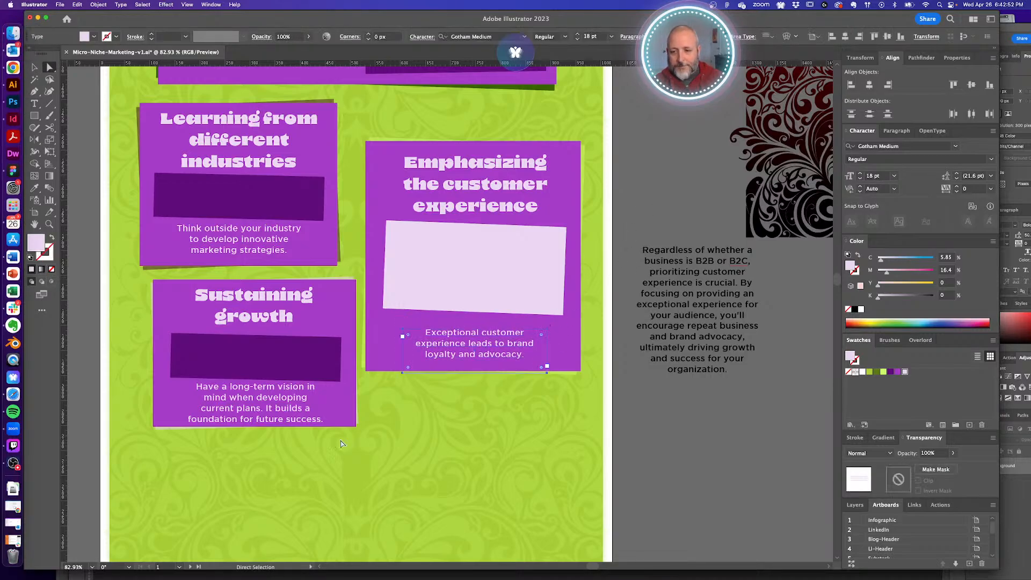
click(329, 428)
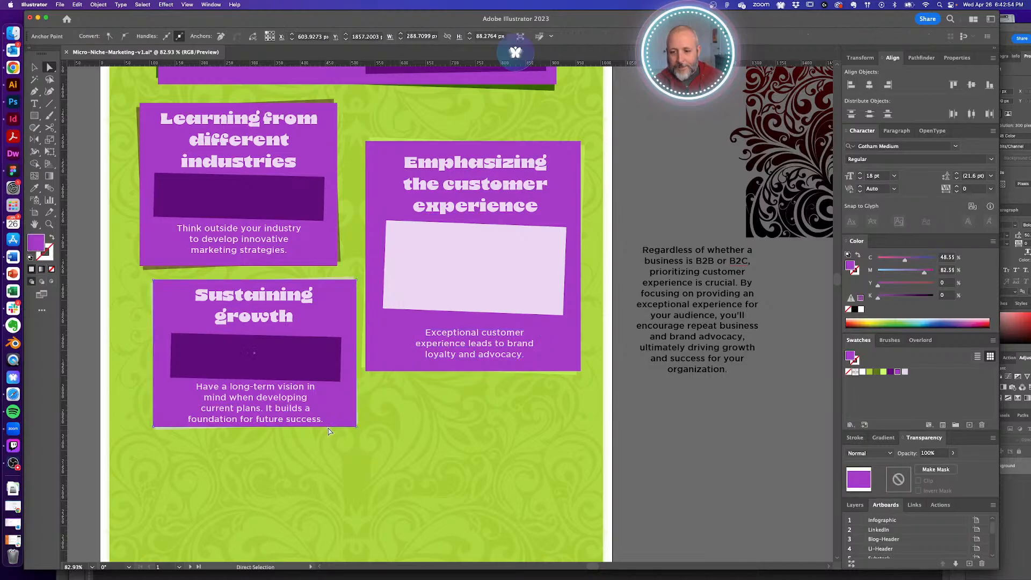
click(405, 420)
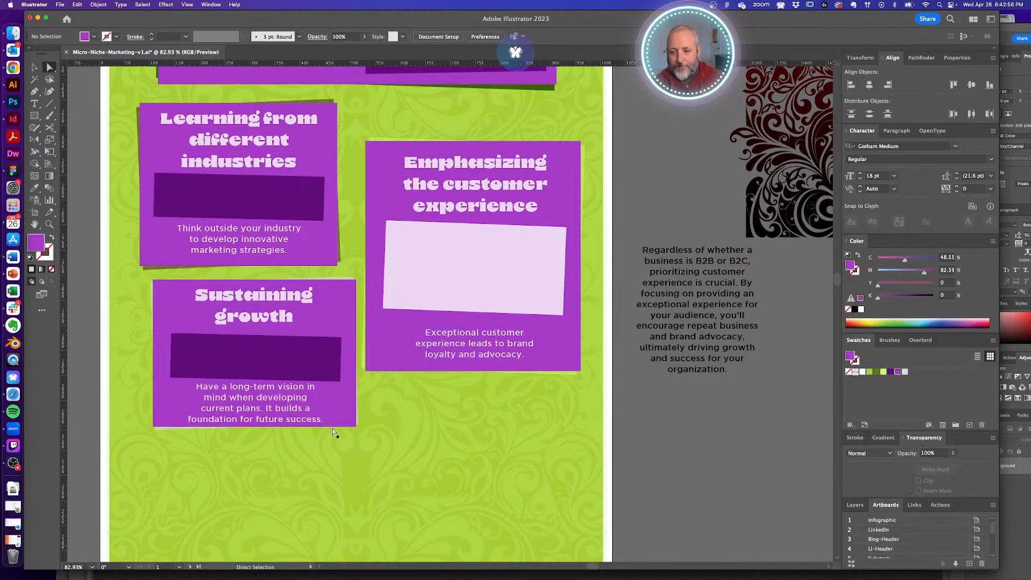
- Lengthen the Sustaining growth box downward and zoom out to 50% to see the infographic
drag(332, 428, 332, 433)
alt+super+click(336, 243)
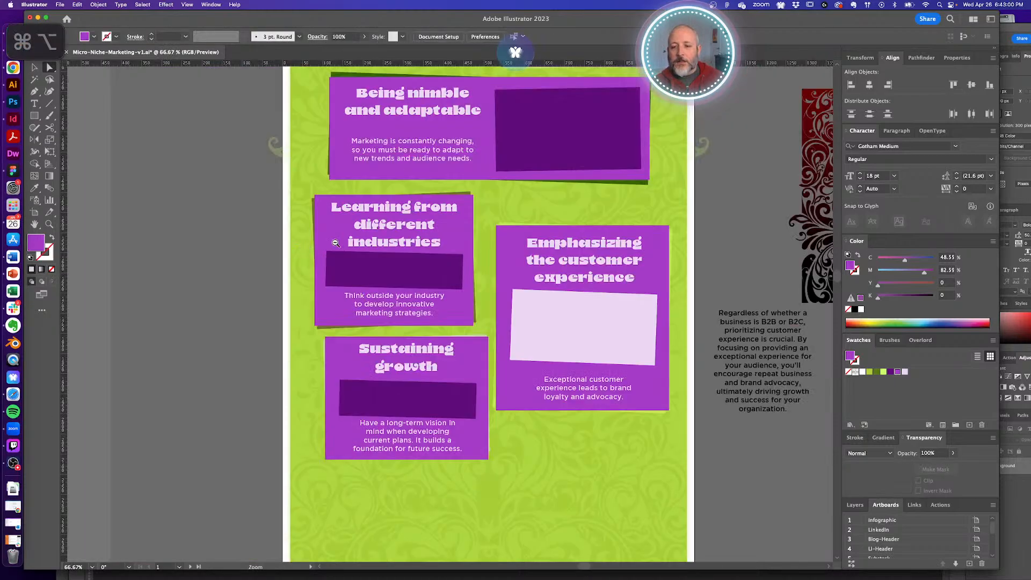
alt+super+click(335, 243)
drag(509, 250, 326, 402)
mouse_move(335, 302)
mouse_down()
mouse_move(328, 401)
mouse_move(328, 286)
mouse_up()
- Move the Understanding your ideal client box slightly down and save the file
key(v)
drag(330, 218, 330, 229)
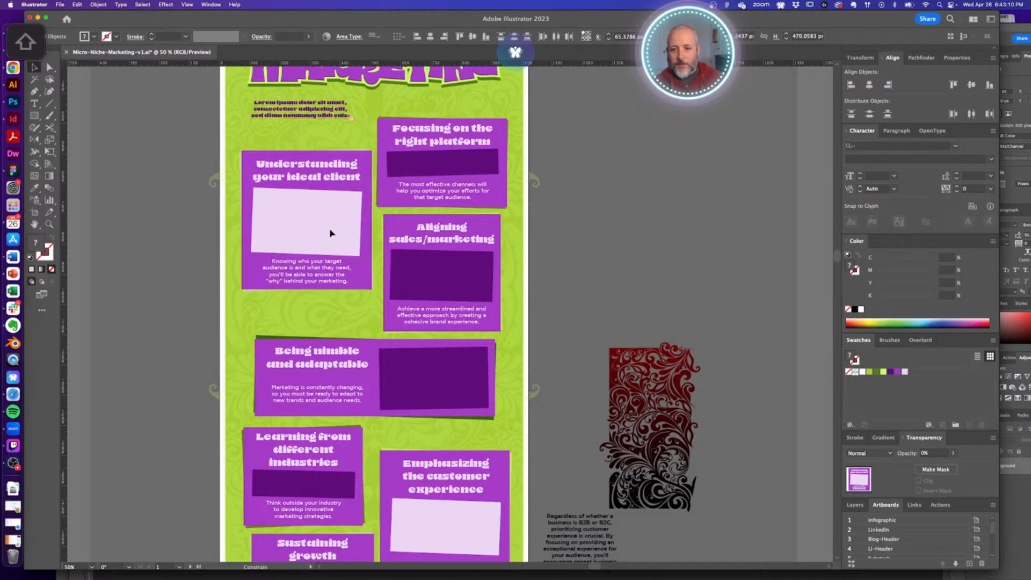
click(594, 223)
drag(553, 269, 560, 417)
scroll(558, 208, down, 3)
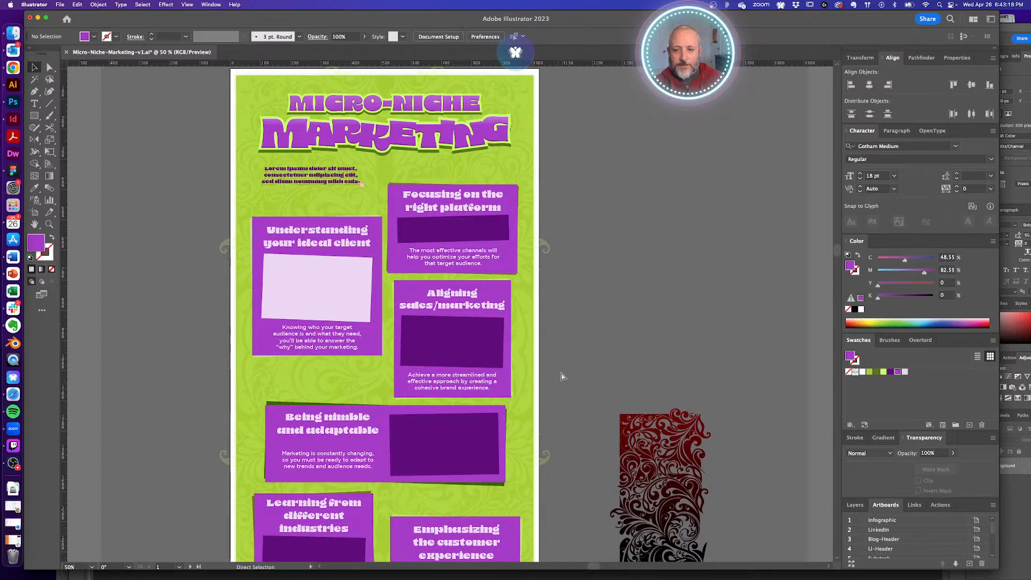
key(super+s)
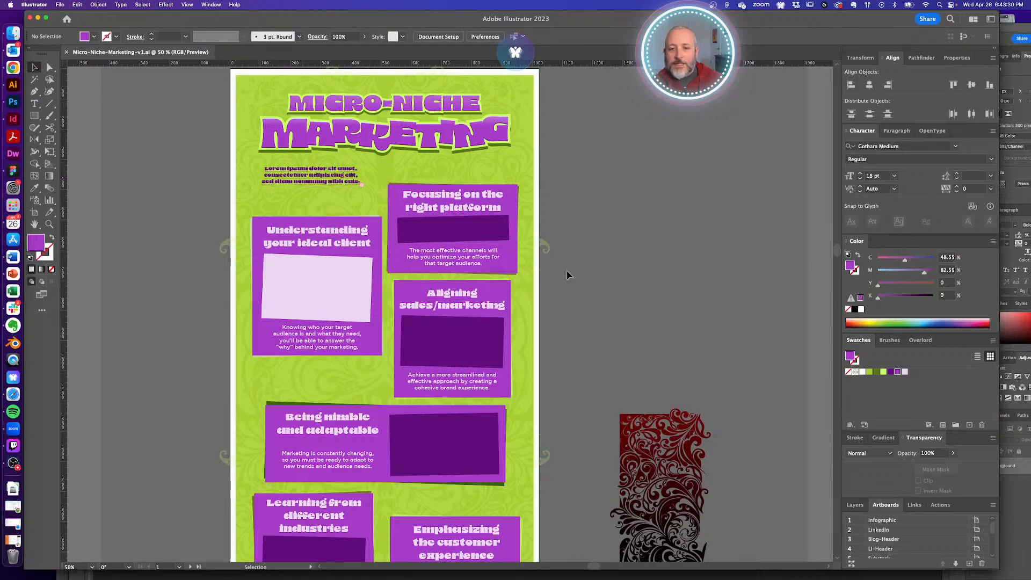
- Zoom in on the top of the infographic around the MICRO-NICHE MARKETING title
drag(553, 269, 556, 296)
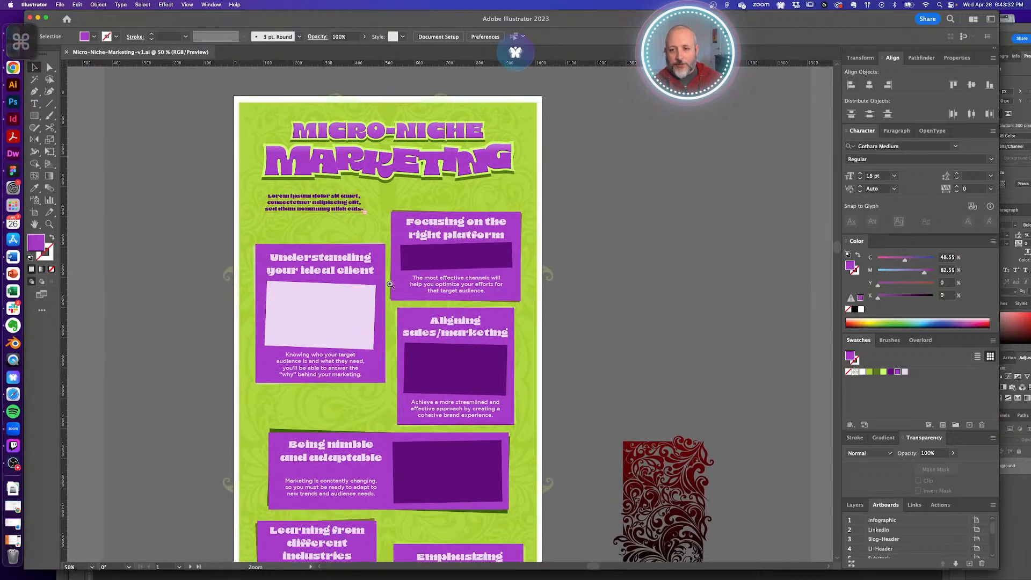
drag(310, 285, 351, 314)
scroll(352, 313, down, 2)
key(a)
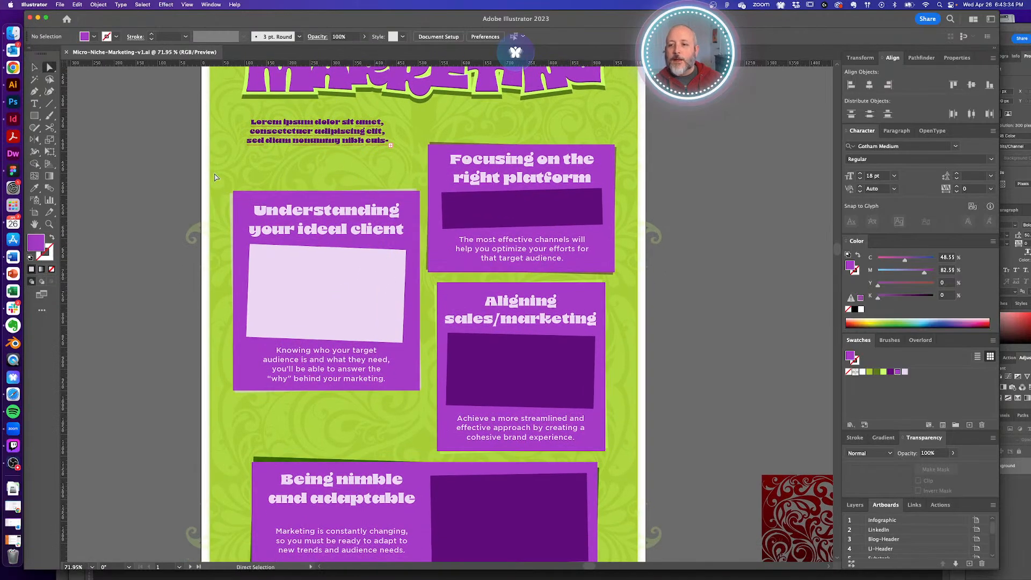
drag(256, 181, 232, 306)
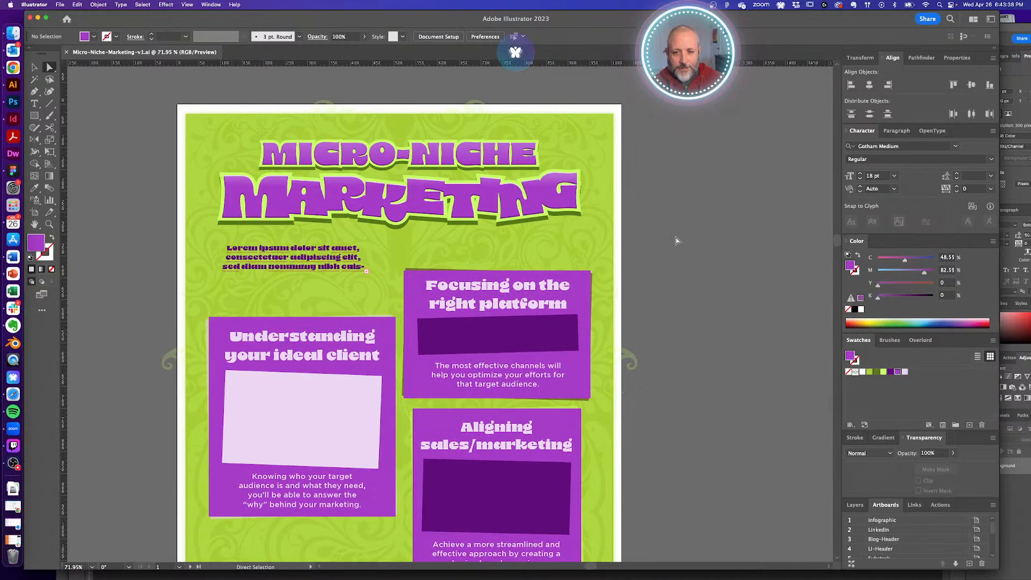
scroll(672, 243, down, 3)
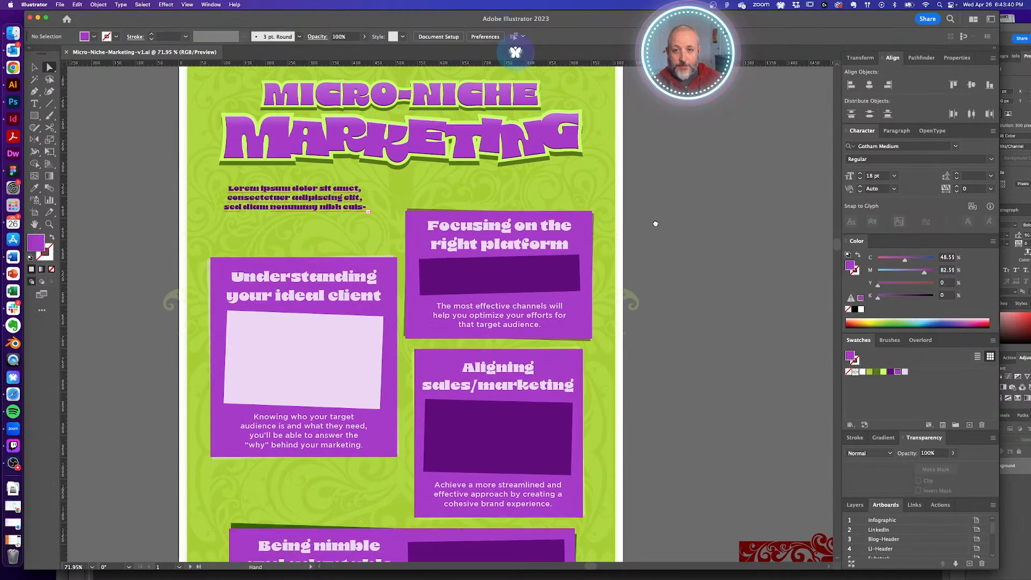
scroll(656, 216, down, 5)
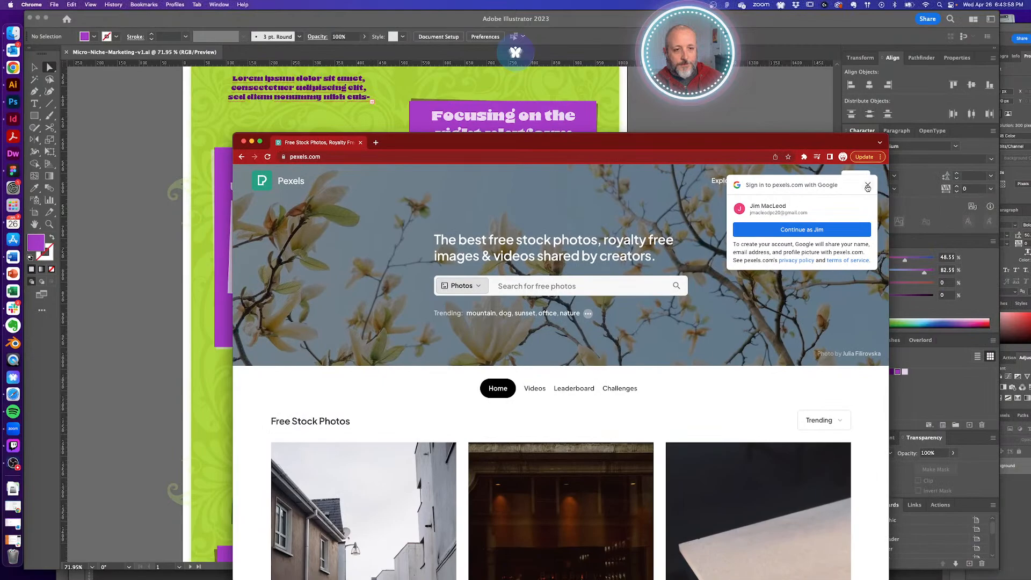
- Dismiss the Google sign-in prompt, then narrow Chrome and place it right of the Illustrator infographic
click(867, 187)
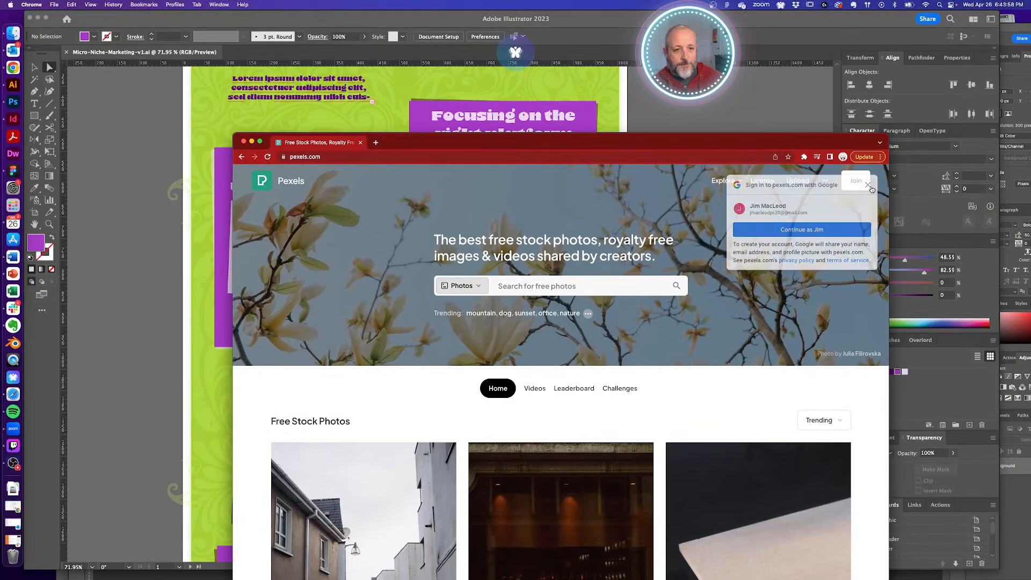
drag(461, 138, 581, 144)
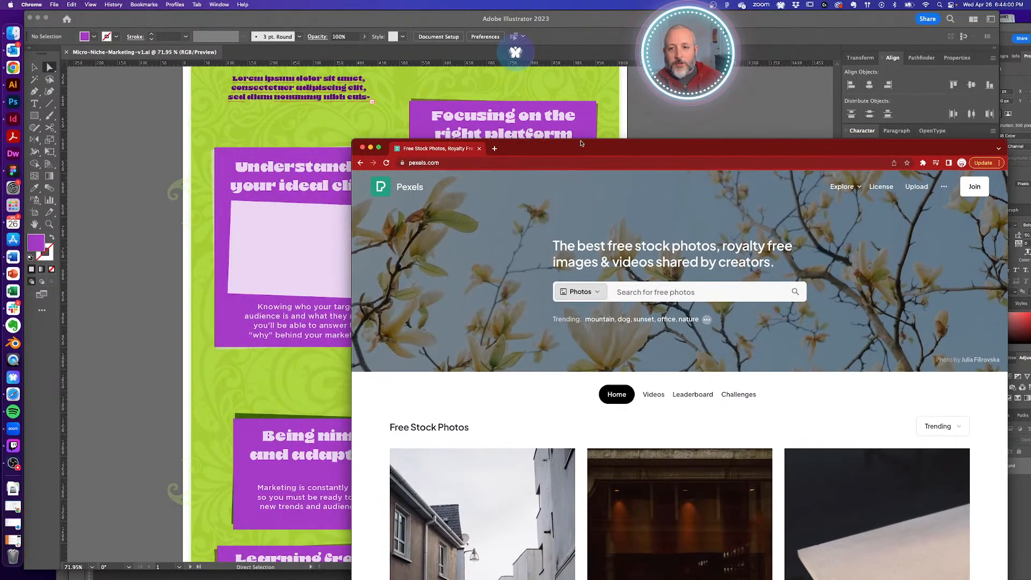
click(399, 133)
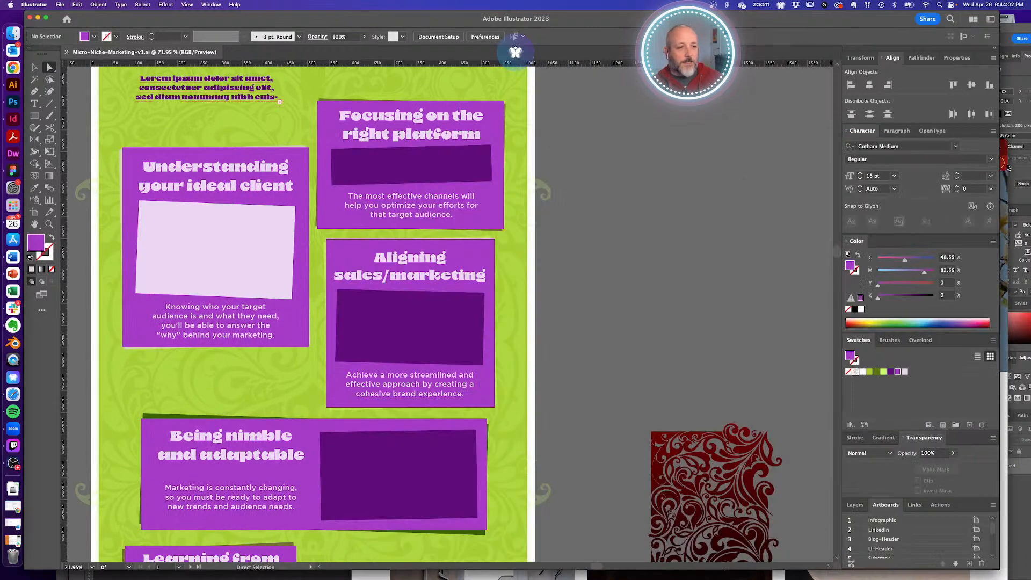
click(1006, 145)
drag(882, 147, 889, 129)
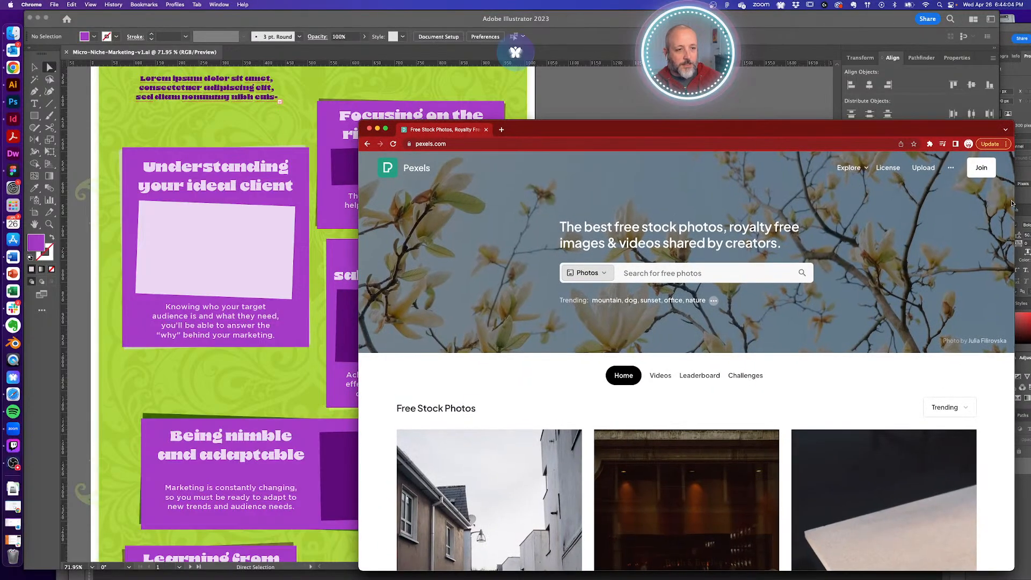
drag(1015, 205, 847, 205)
drag(572, 128, 748, 124)
- Search Pexels for 'clients' and scroll through the photo results
click(747, 267)
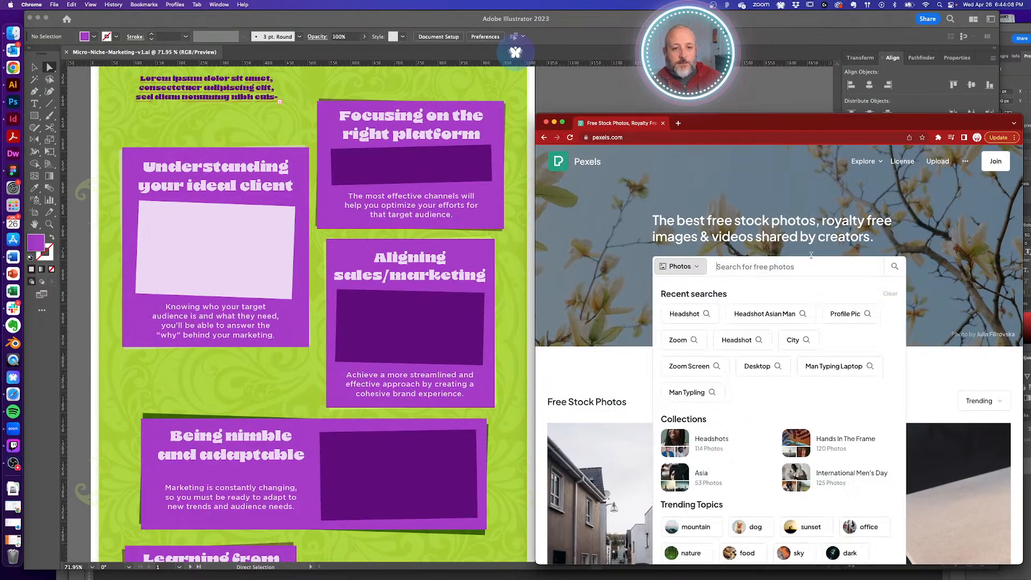
text(clients)
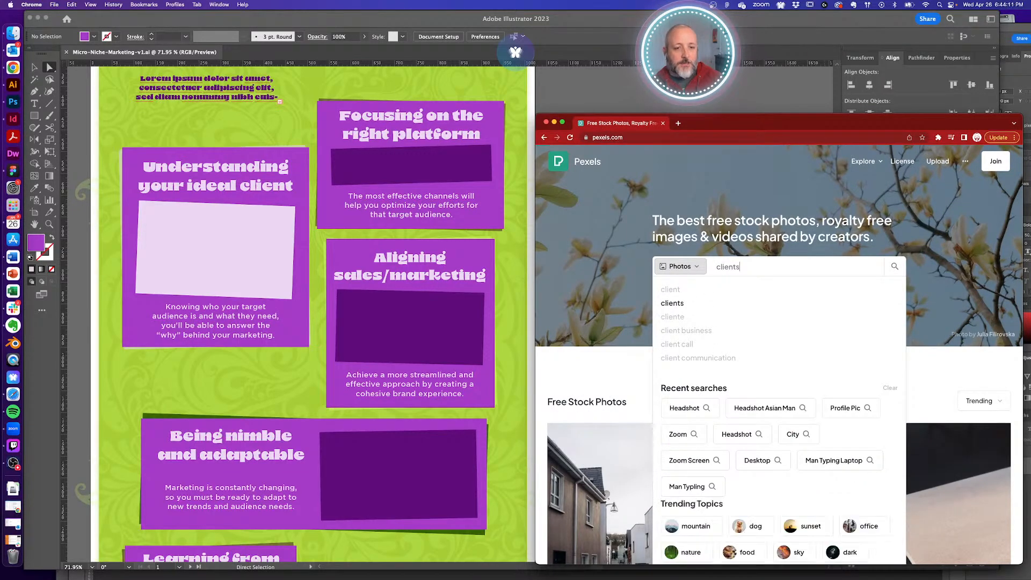
key(Return)
scroll(724, 275, down, 5)
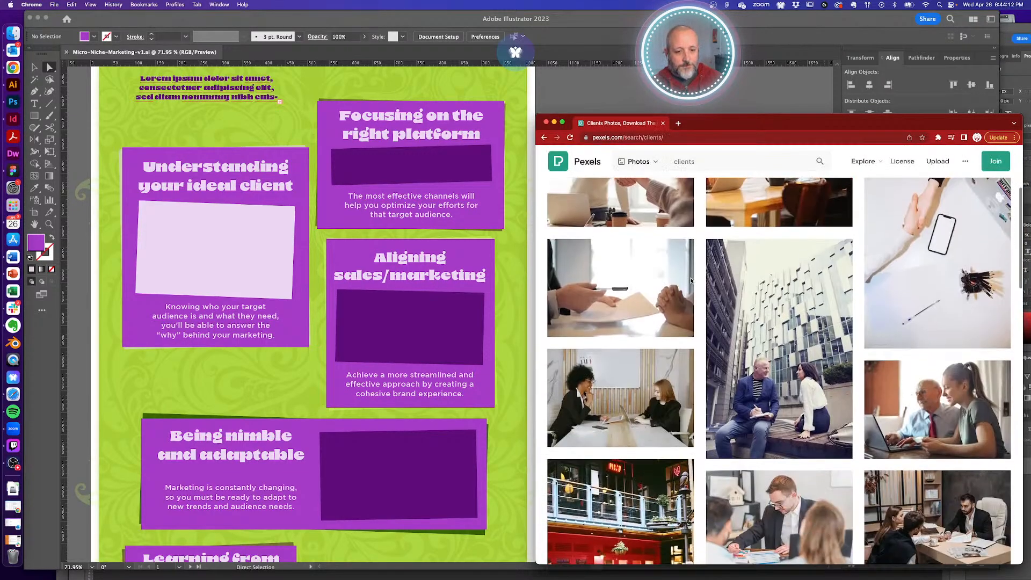
scroll(692, 281, down, 2)
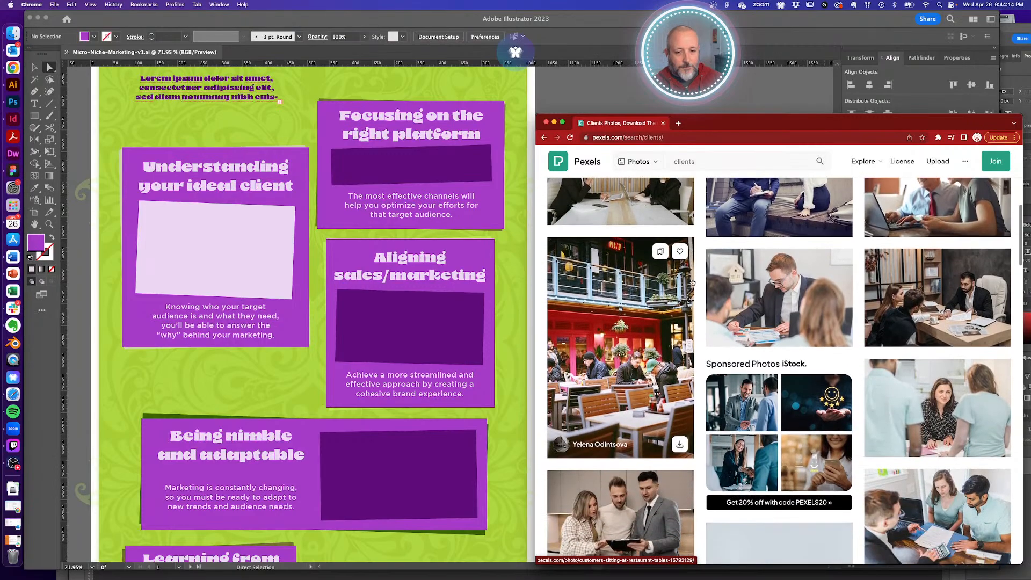
scroll(702, 279, down, 3)
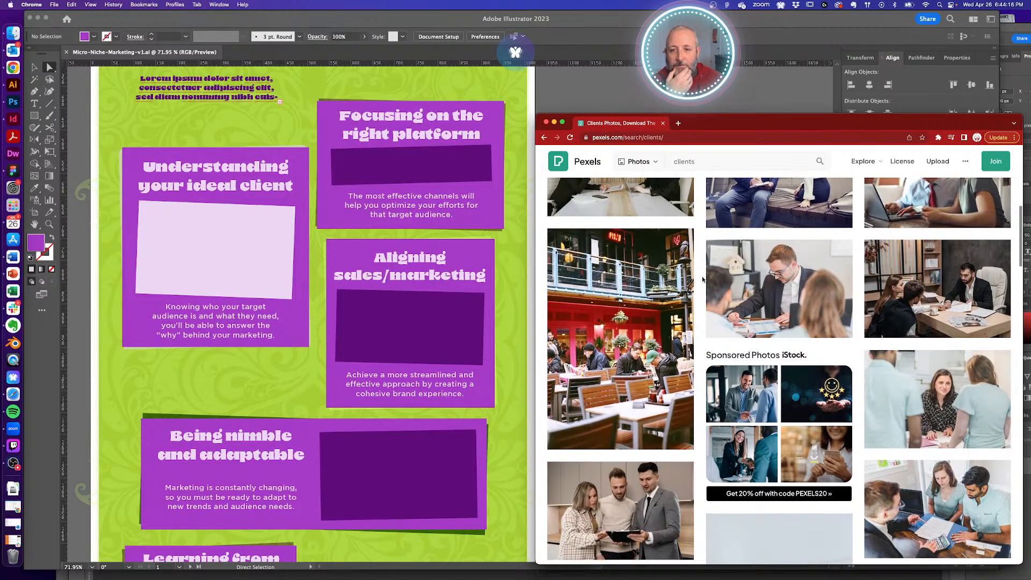
scroll(702, 279, down, 4)
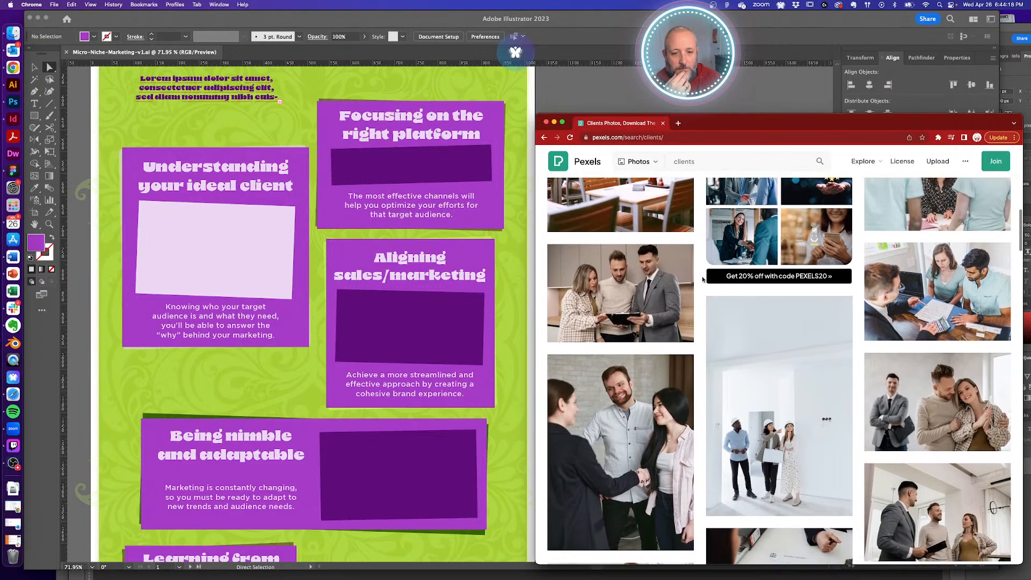
scroll(703, 279, down, 3)
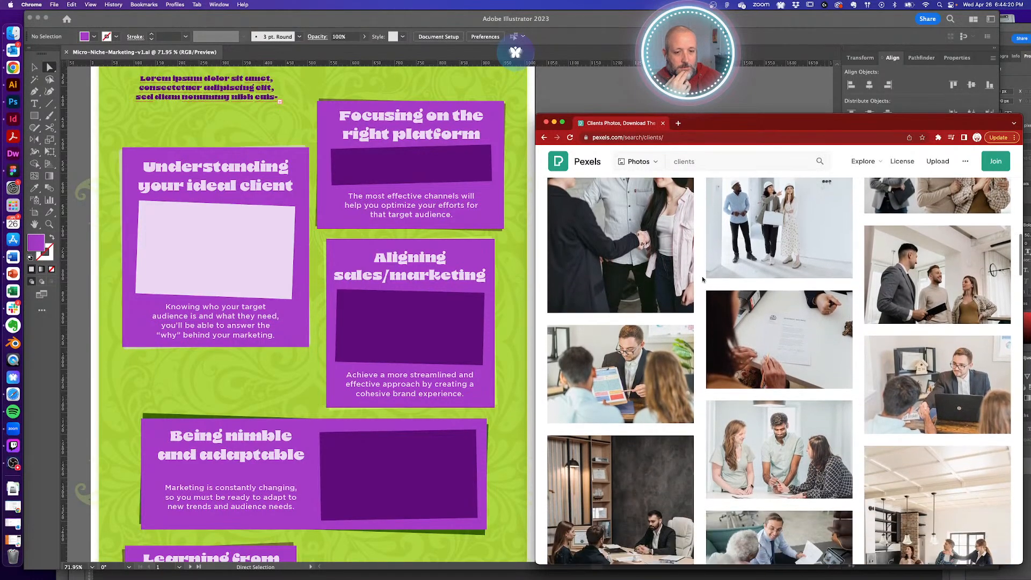
scroll(703, 278, down, 5)
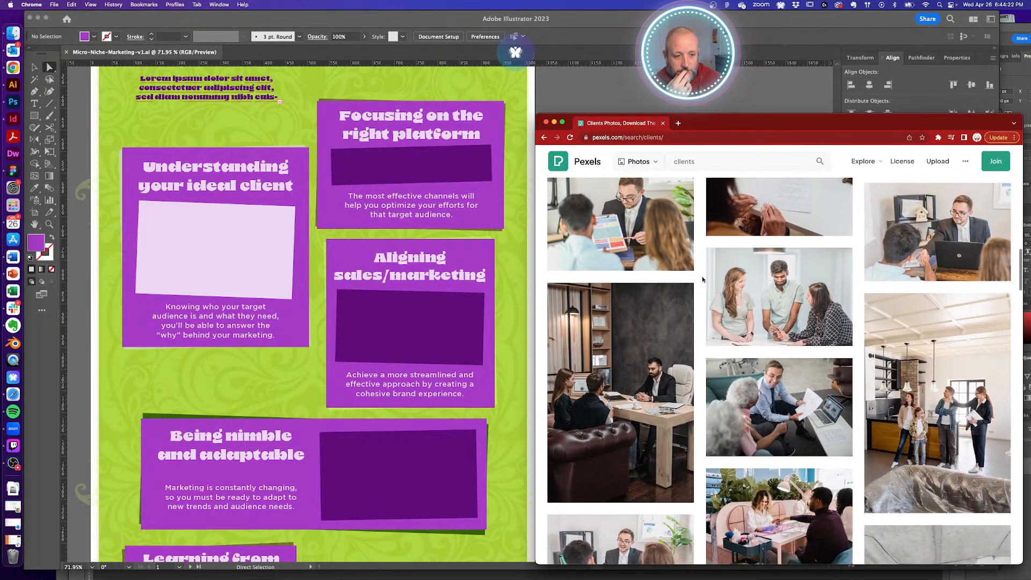
scroll(703, 279, down, 10)
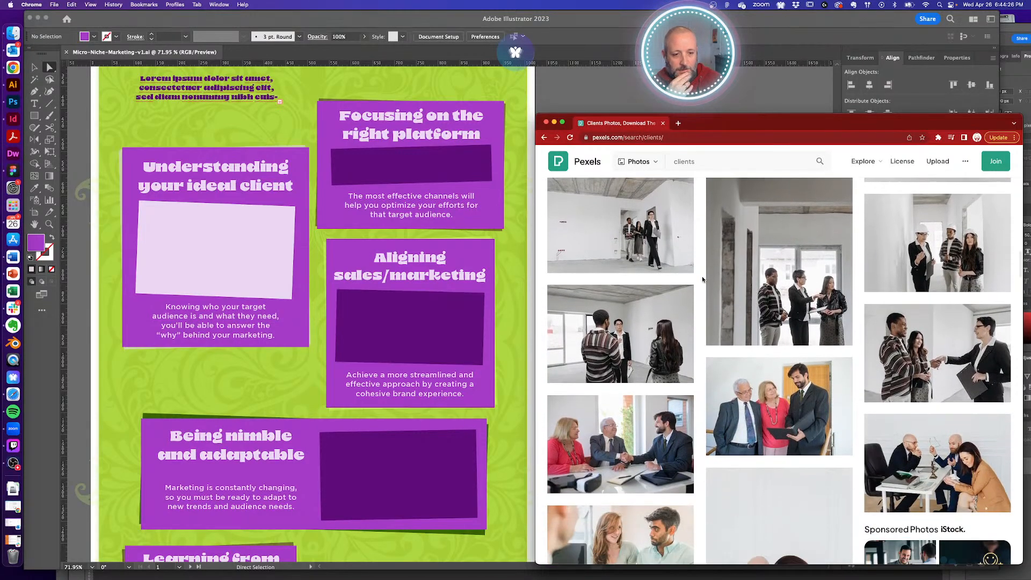
scroll(702, 279, down, 5)
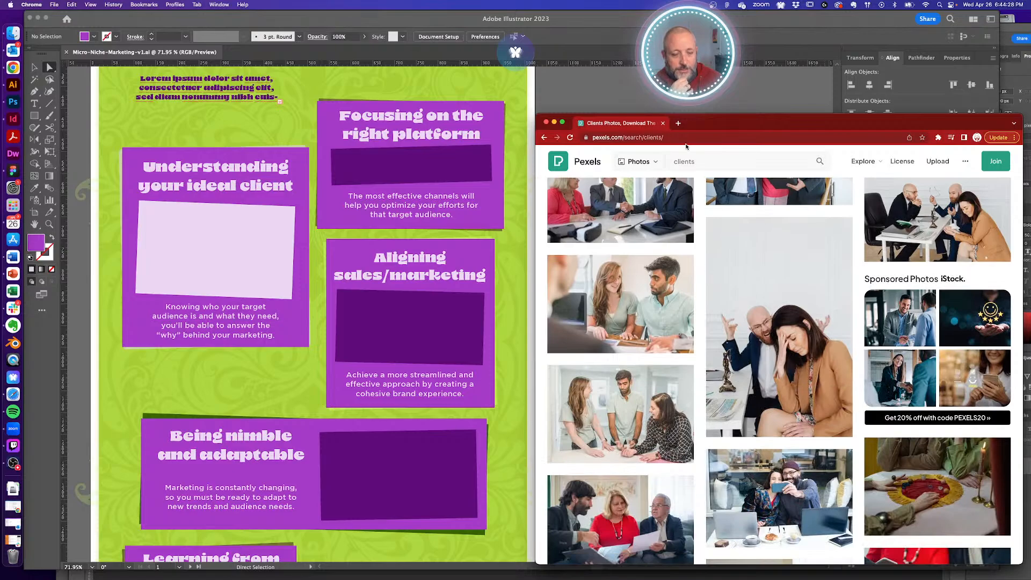
click(678, 123)
- Load the Unsplash website in the new tab and browse its homepage
text(uns)
key(Return)
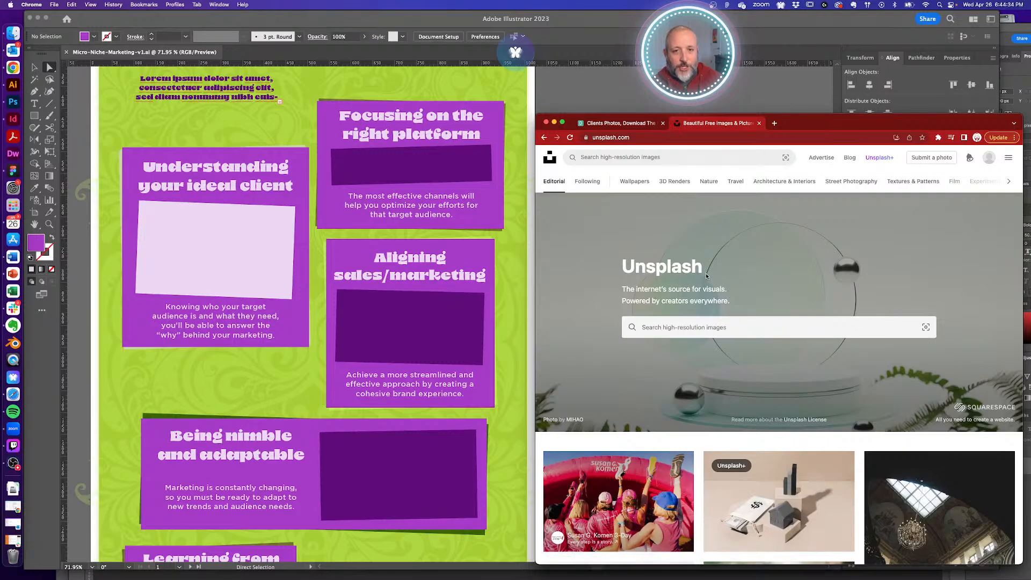
scroll(645, 394, down, 10)
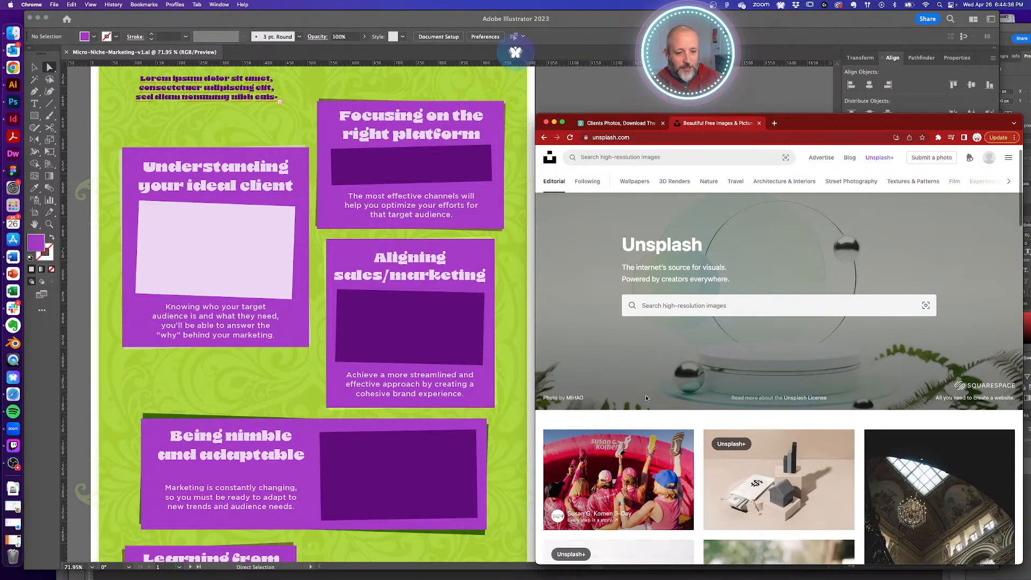
scroll(647, 396, up, 3)
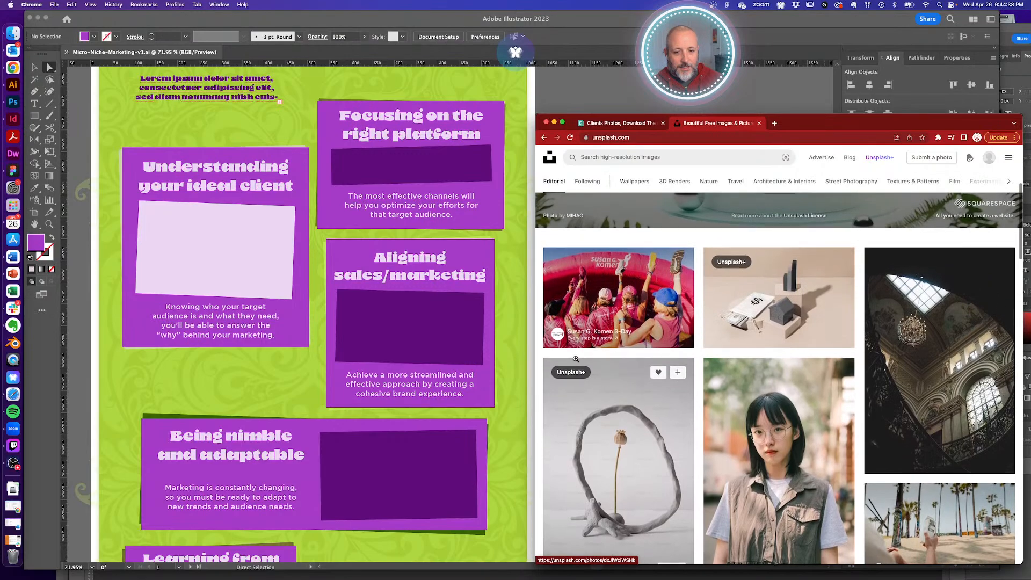
scroll(696, 379, down, 10)
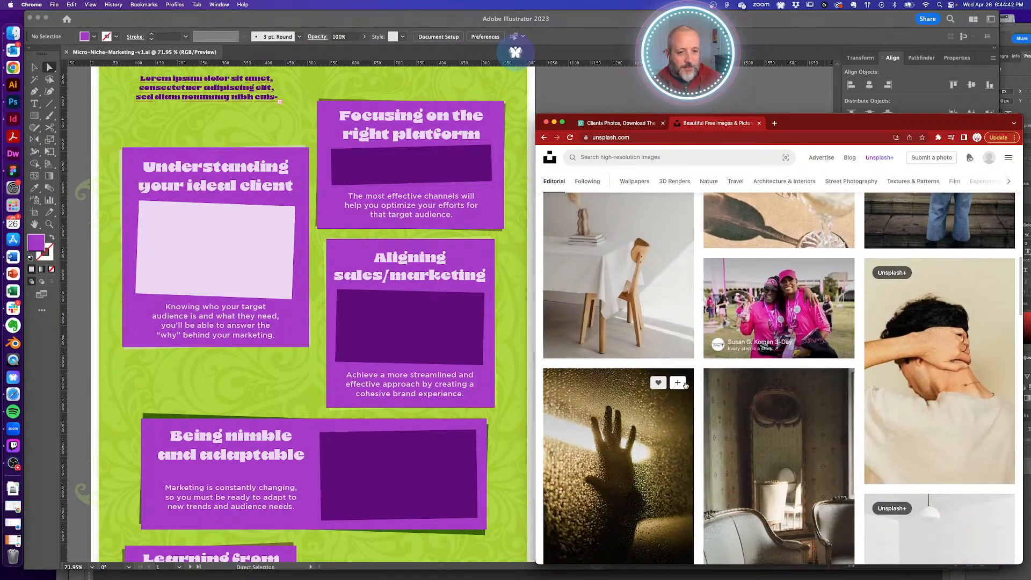
scroll(684, 229, up, 15)
- Search Unsplash for 'client' and filter the results to landscape orientation only
click(691, 333)
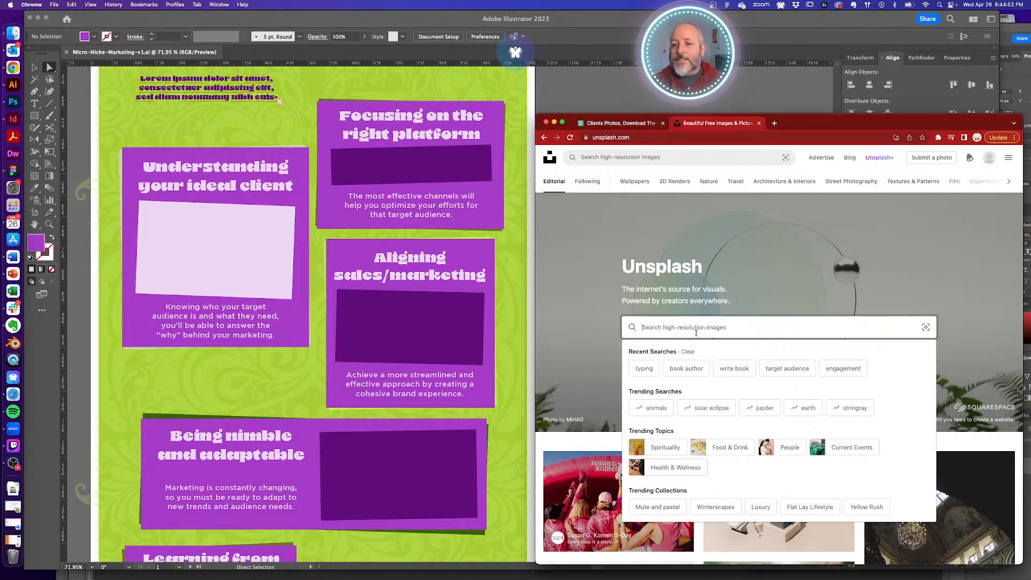
text(clients)
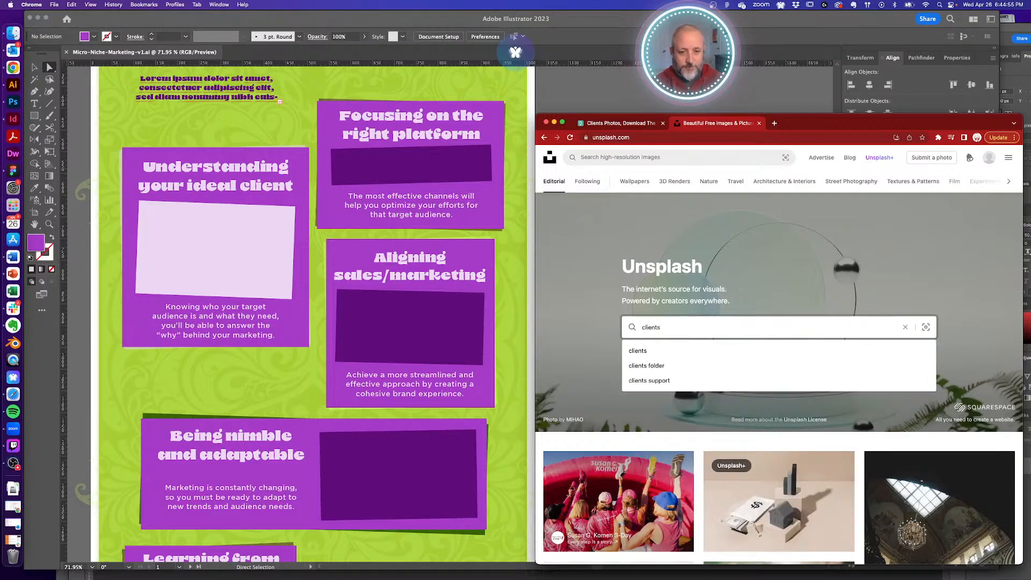
key(Return)
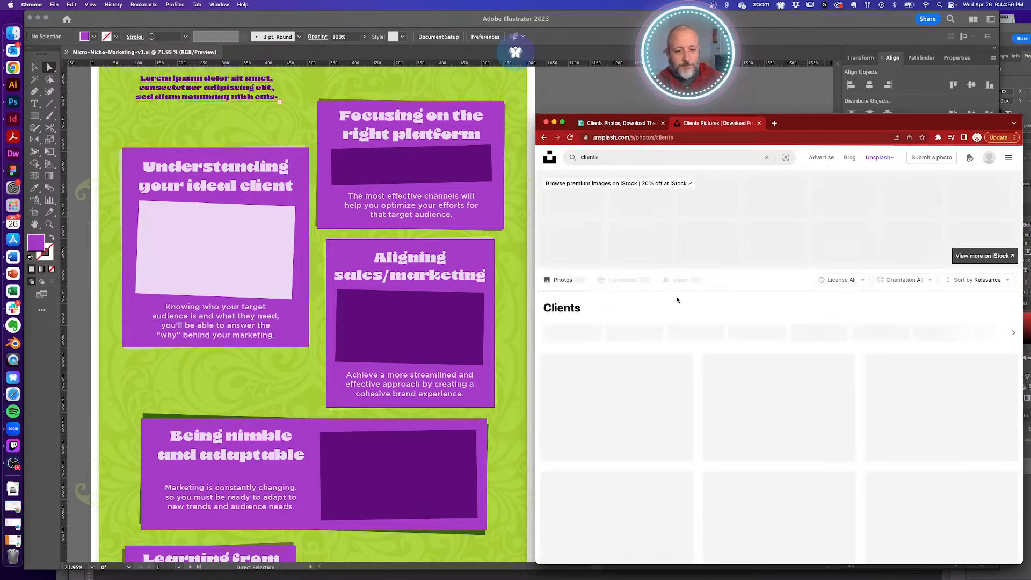
scroll(693, 304, down, 3)
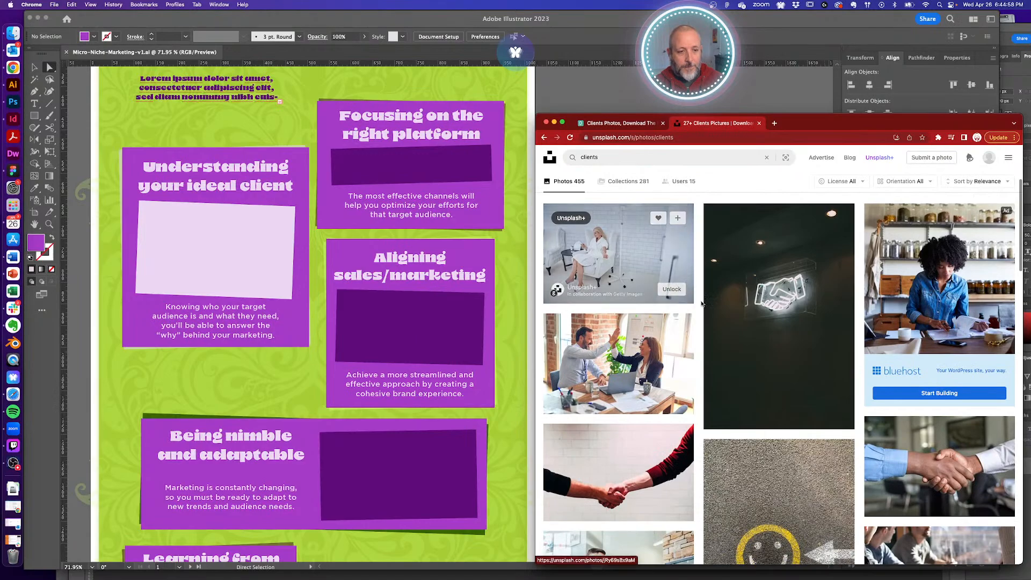
scroll(701, 305, up, 4)
scroll(701, 305, down, 1)
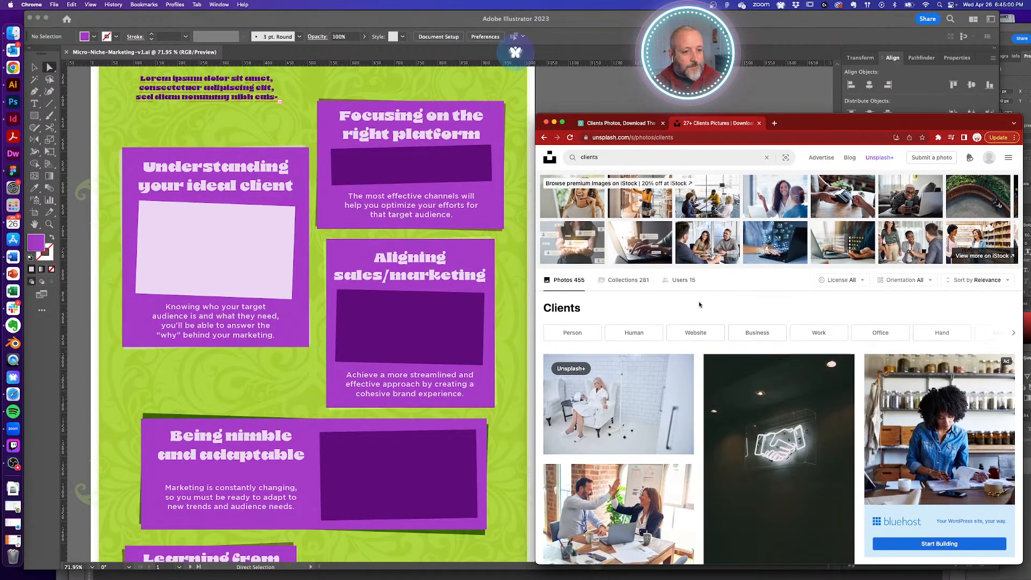
click(1006, 277)
click(896, 299)
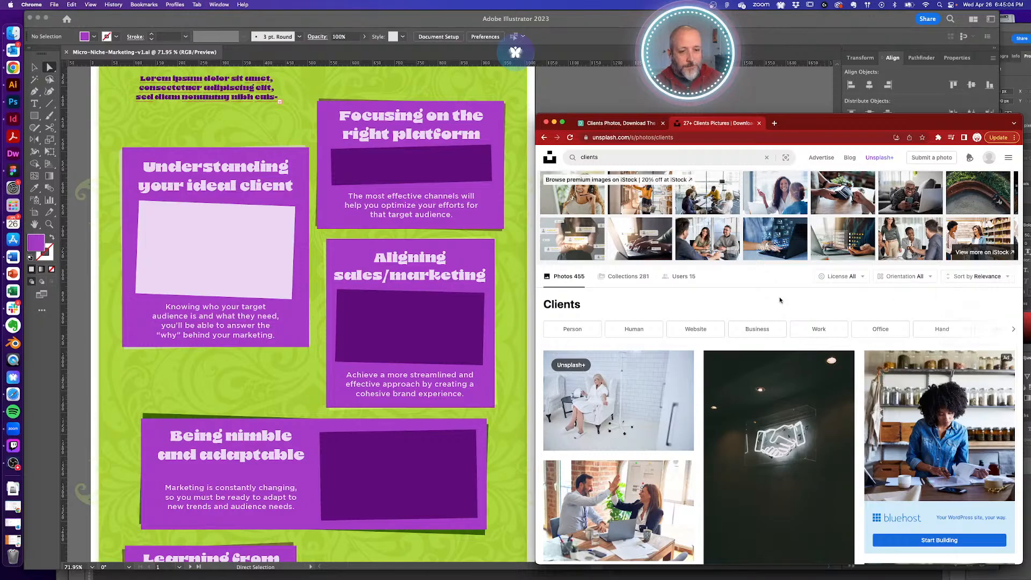
click(927, 284)
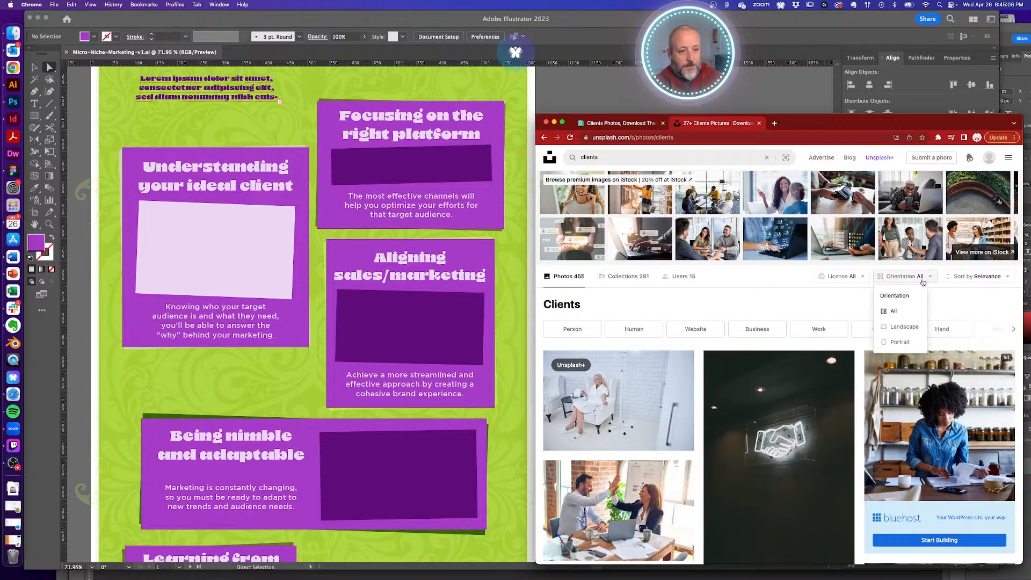
click(896, 322)
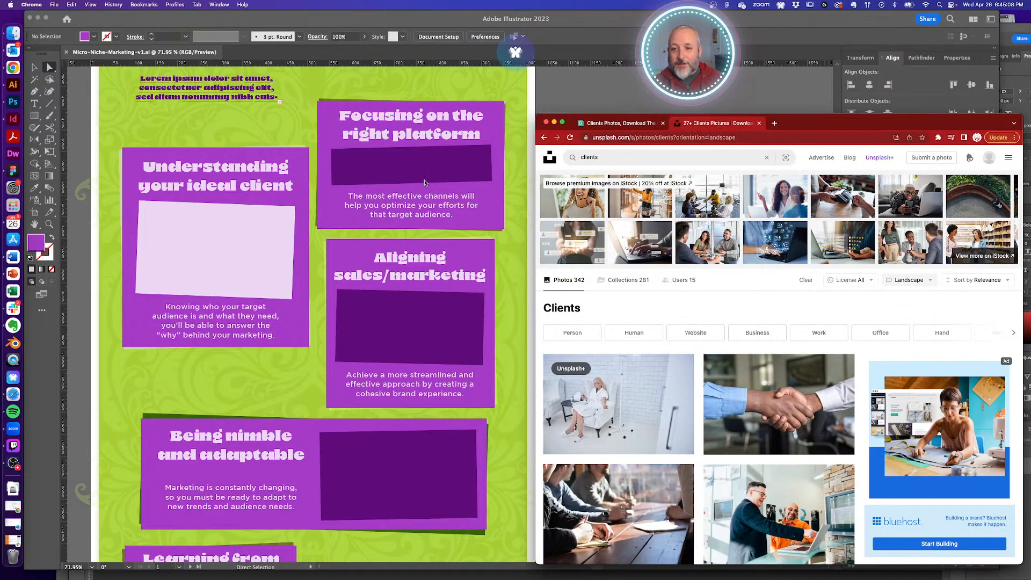
- Scroll to the bottom of the results, load more photos, and scroll back up
scroll(695, 320, down, 5)
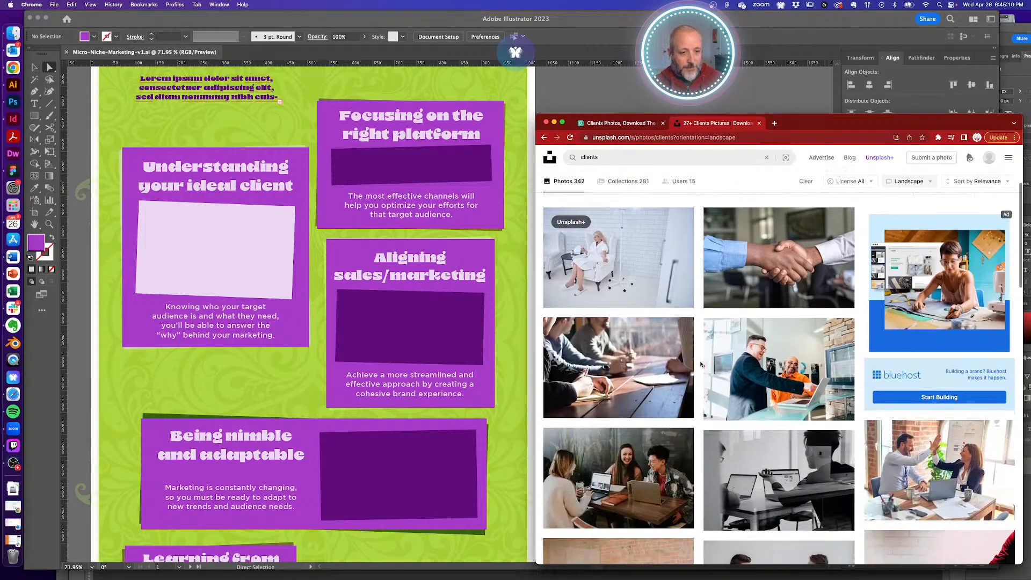
scroll(702, 362, down, 1)
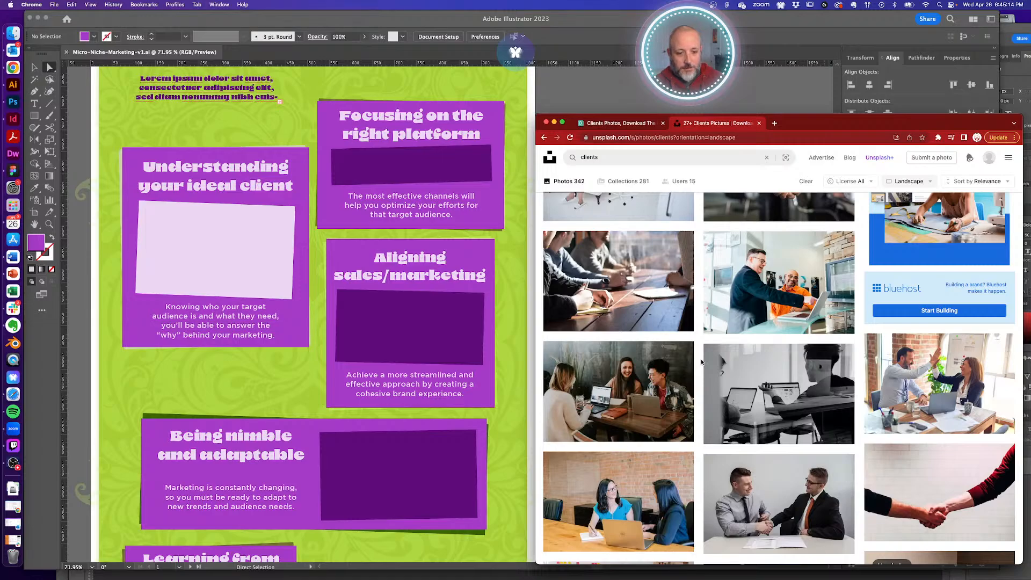
scroll(702, 362, down, 6)
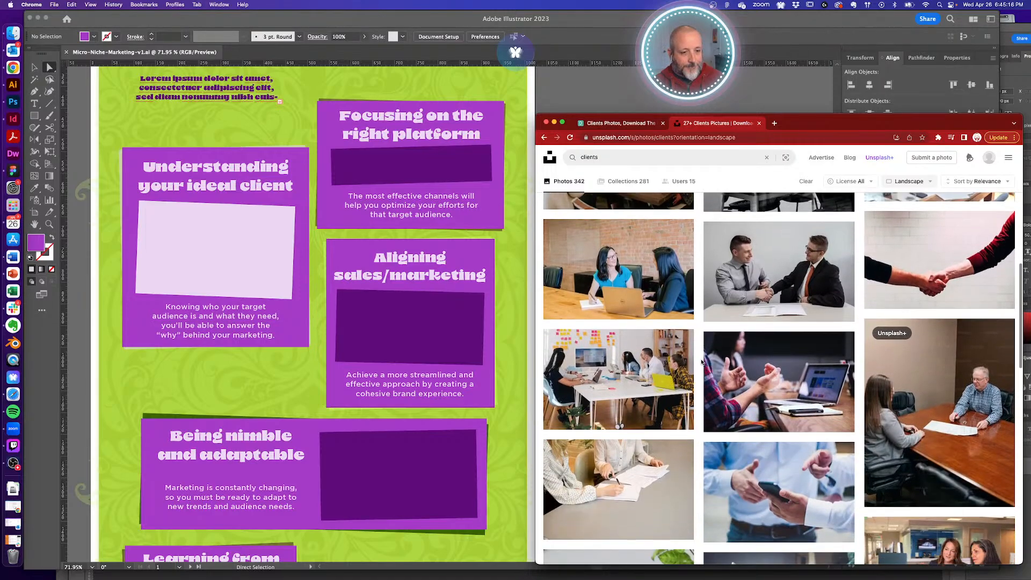
scroll(701, 361, down, 6)
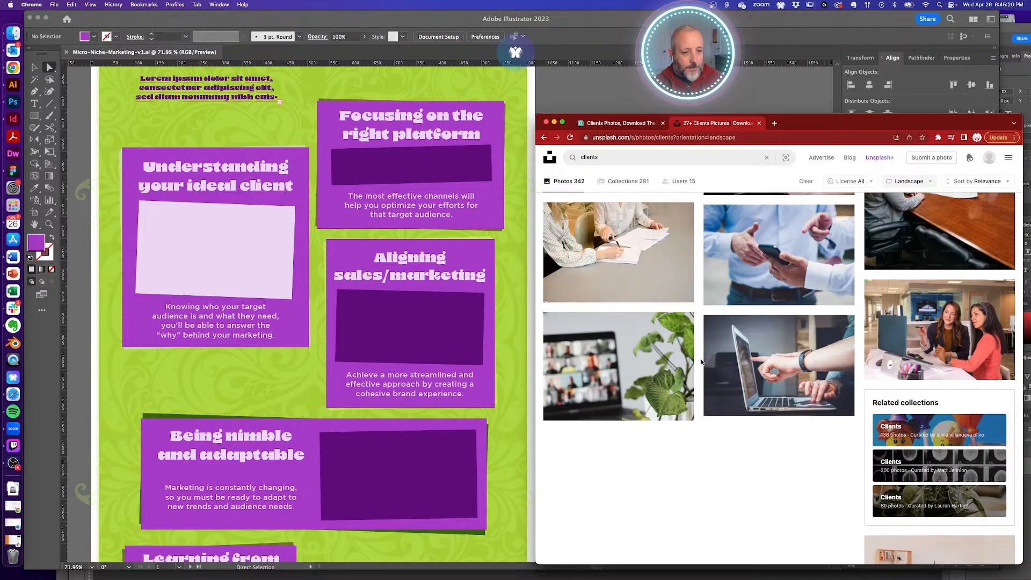
scroll(701, 362, down, 6)
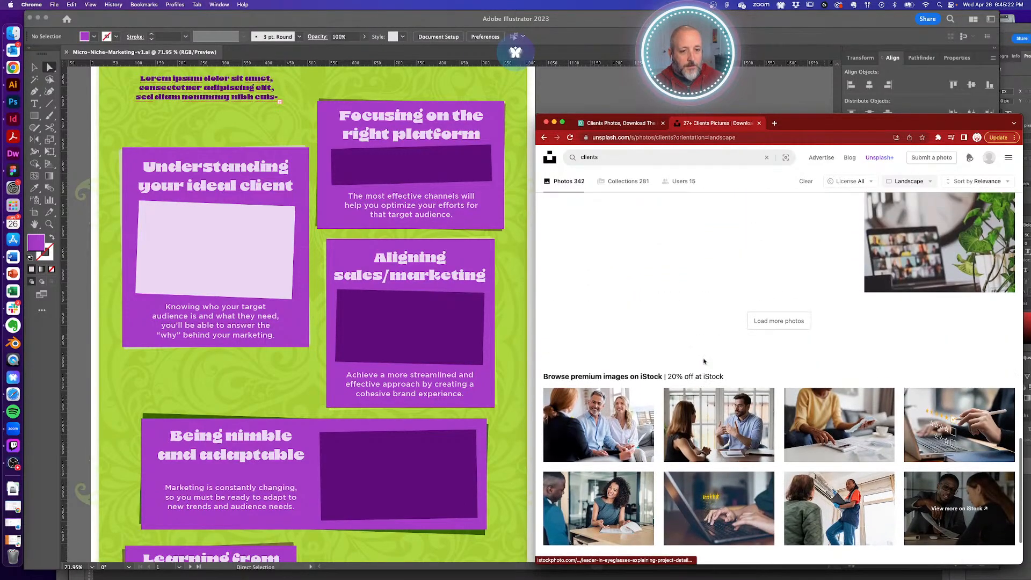
click(778, 320)
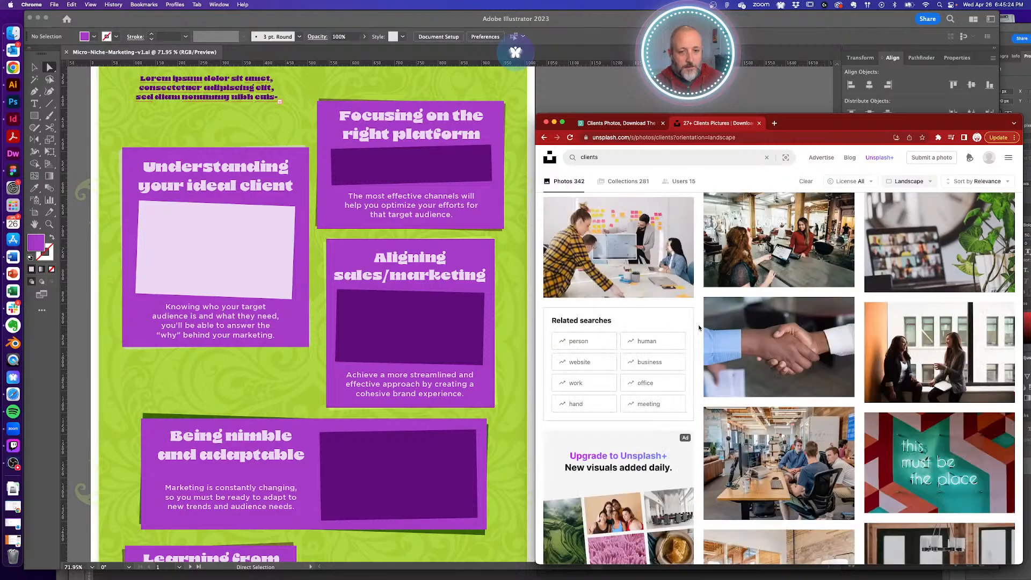
scroll(699, 327, up, 2)
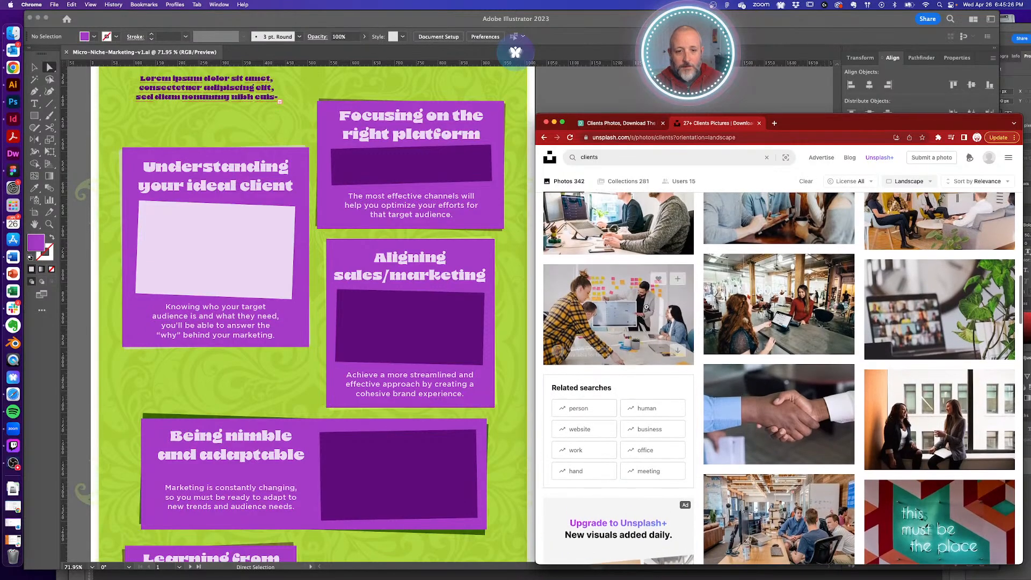
- Open the team-at-monitor photo's detail view and download the full-size image
click(646, 307)
right_click(834, 290)
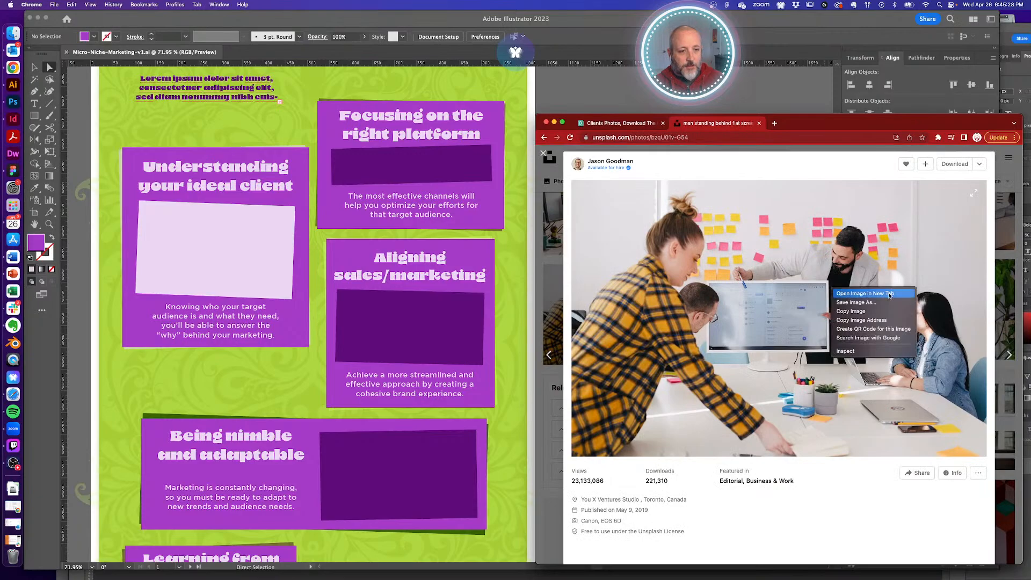
click(875, 245)
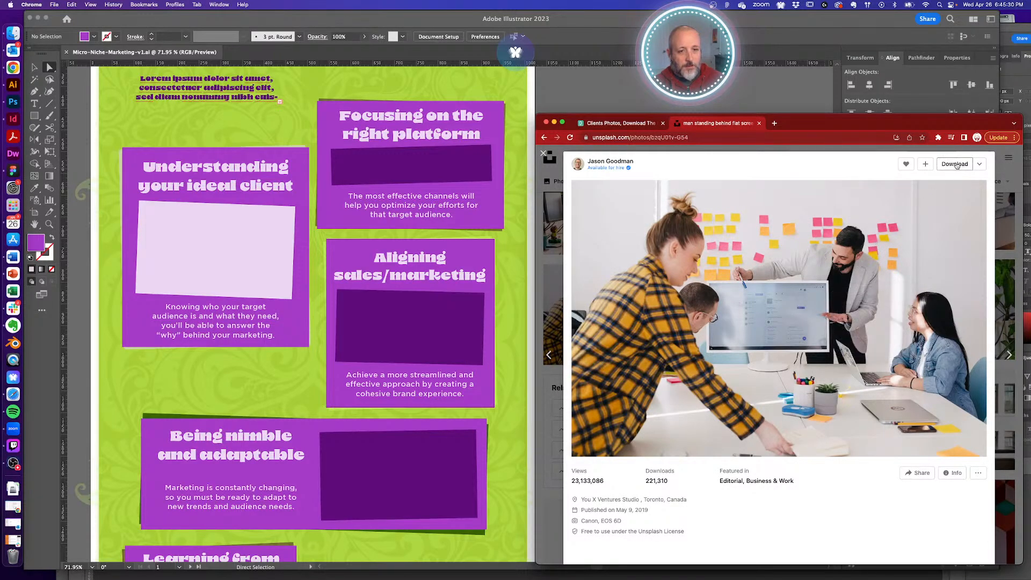
click(955, 164)
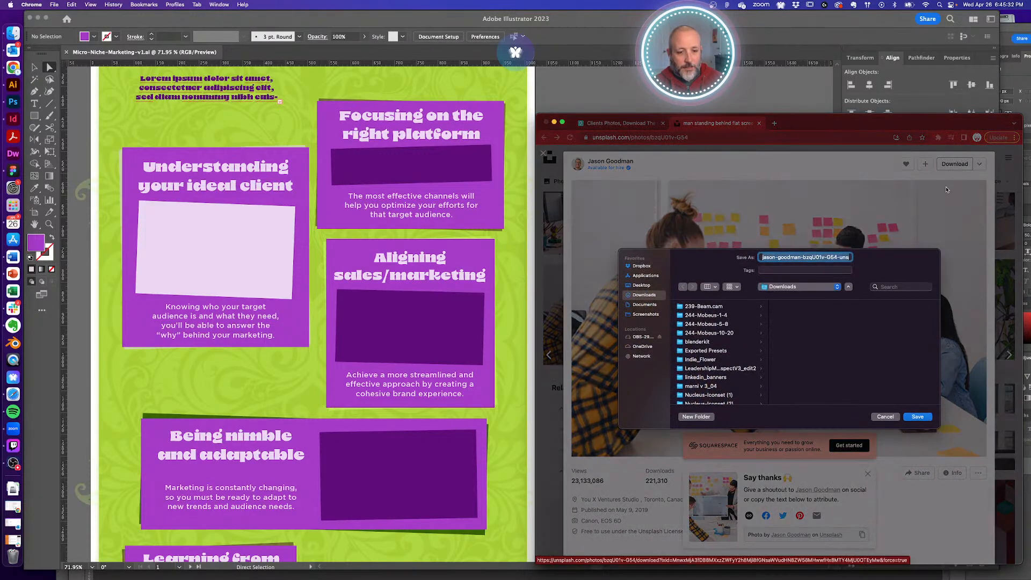
- Save it to Dropbox > Ebrius > Blog > 046-Micro-Niche-Marketing > Reference
click(641, 267)
click(691, 333)
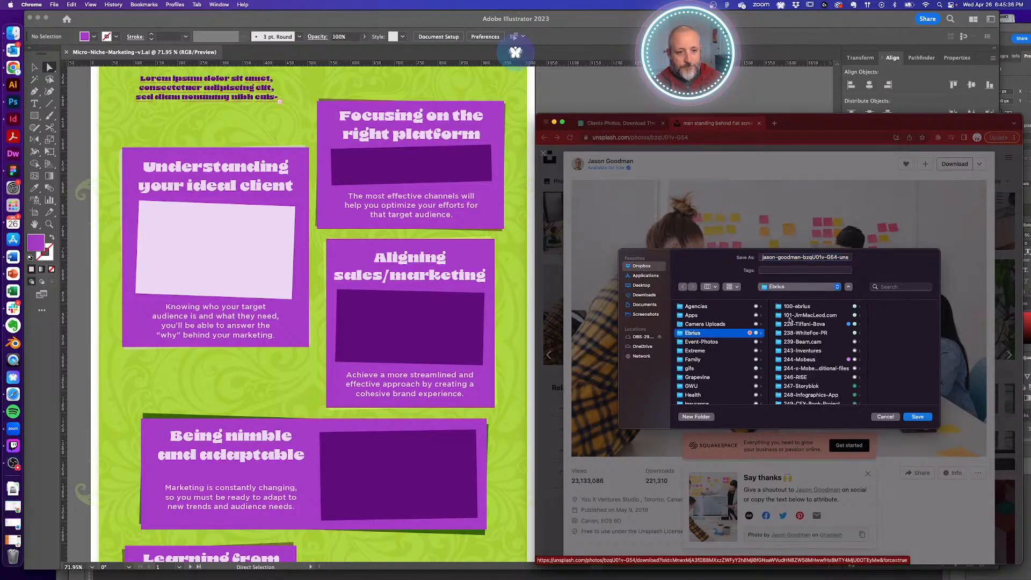
click(805, 317)
click(867, 325)
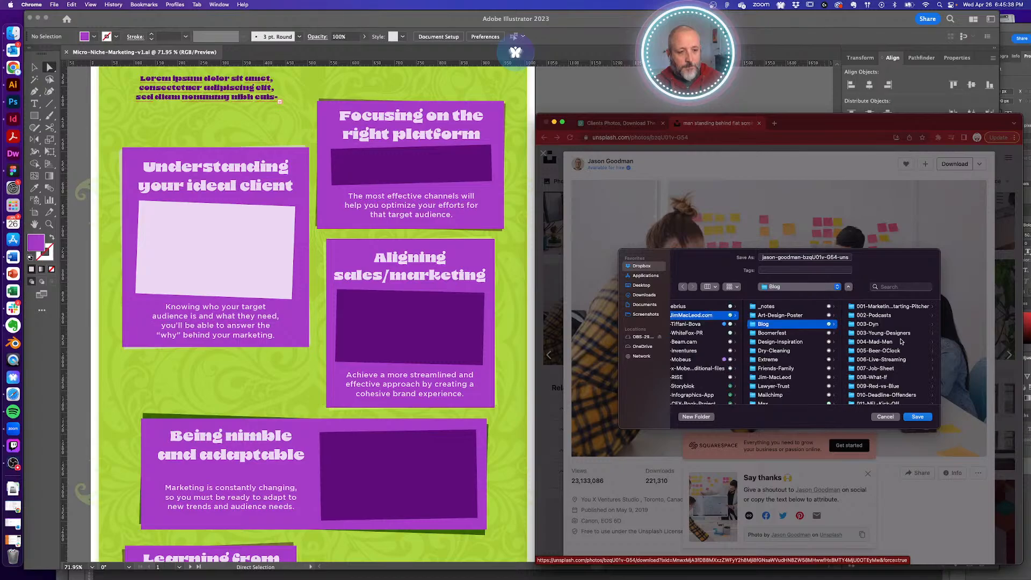
scroll(890, 367, down, 15)
click(893, 378)
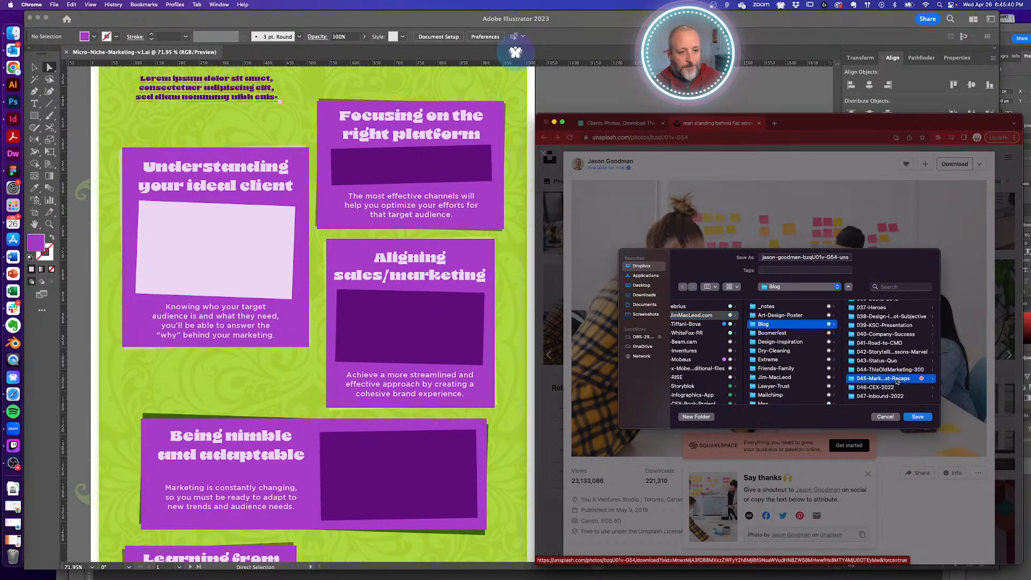
scroll(894, 379, down, 10)
click(887, 388)
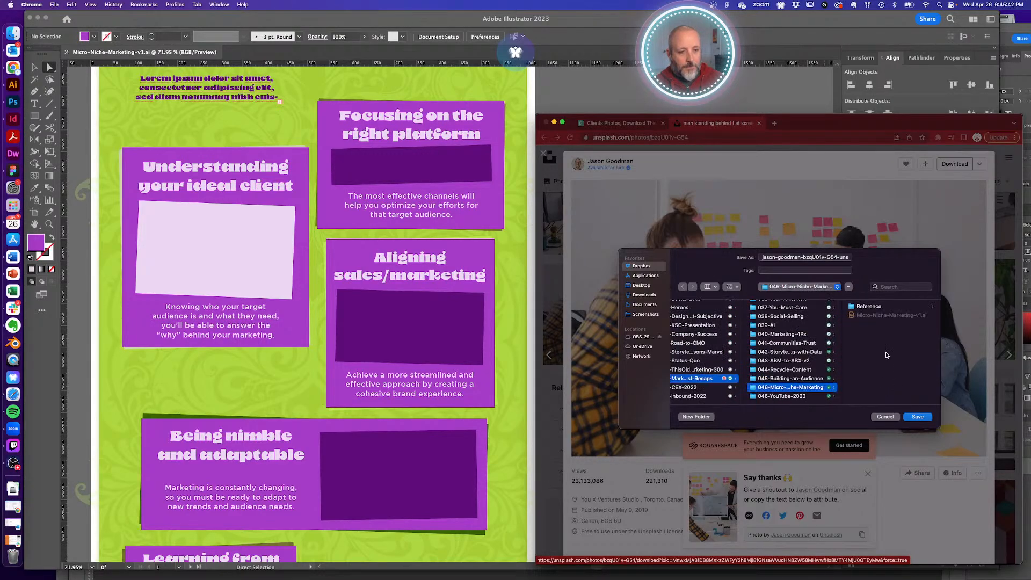
click(870, 307)
click(918, 417)
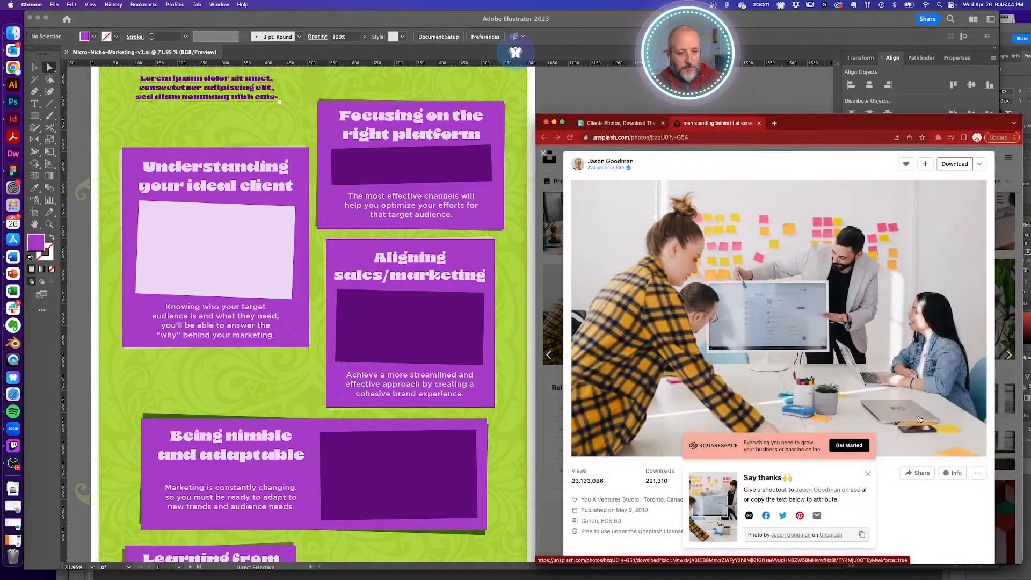
- Copy the team photo's photographer attribution text from Unsplash's Say thanks panel
click(862, 512)
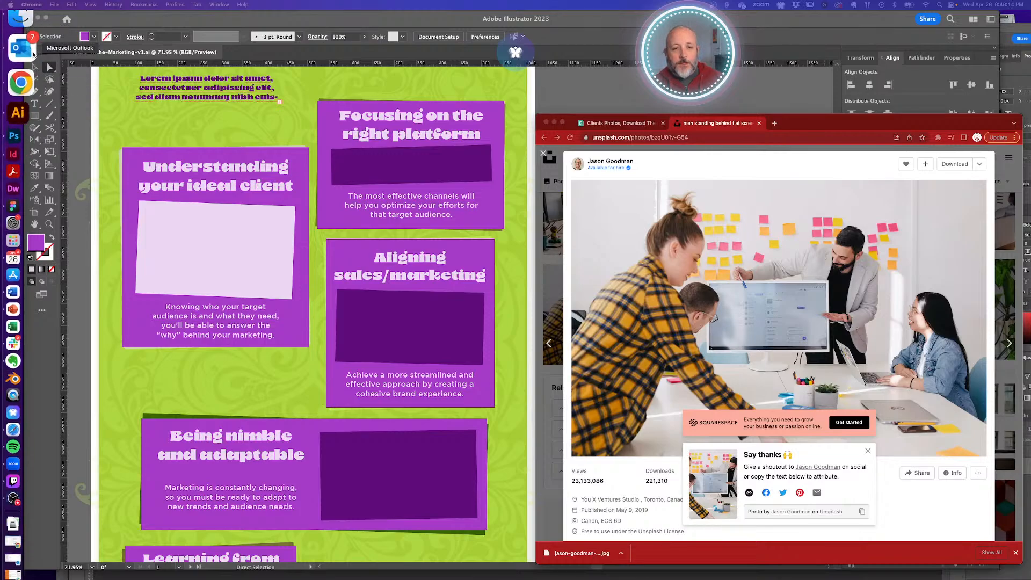
key(super)
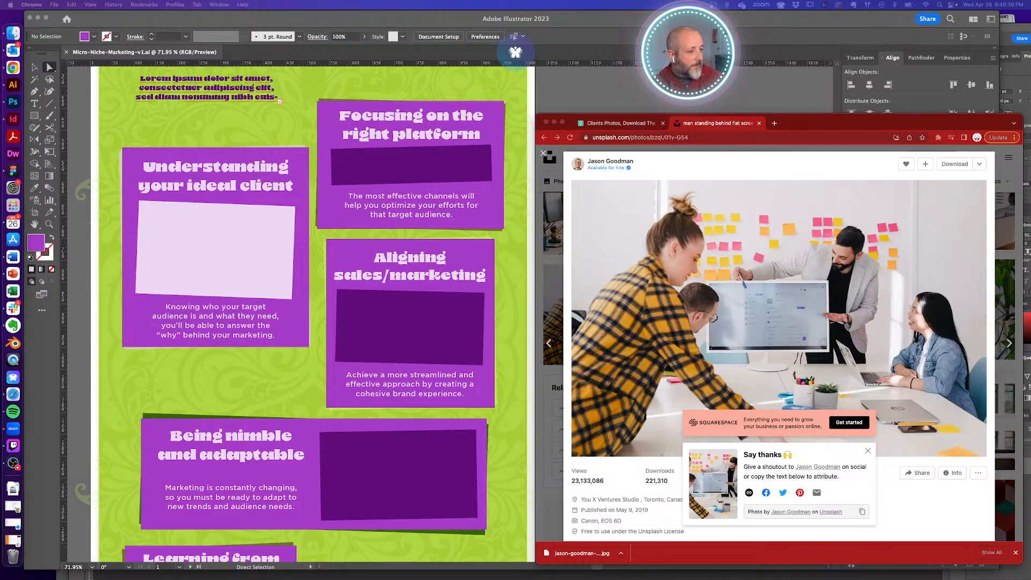
- Resize the placed team photo to about 360 px wide over the Aligning sales/marketing card
click(411, 334)
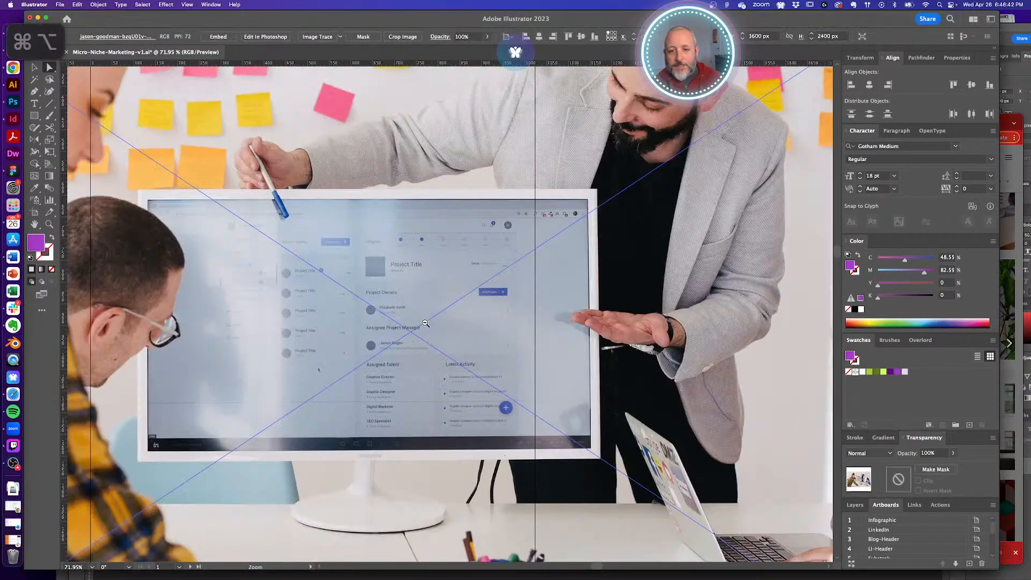
alt+super+click(424, 324)
alt+super+click(425, 323)
alt+super+click(424, 324)
alt+super+click(425, 324)
alt+super+click(425, 324)
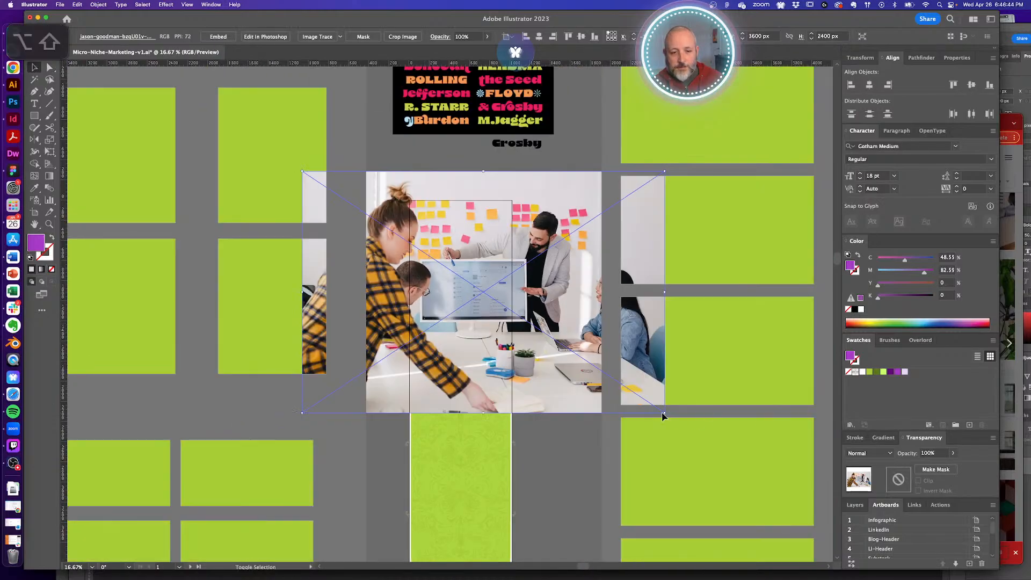
drag(665, 414, 496, 312)
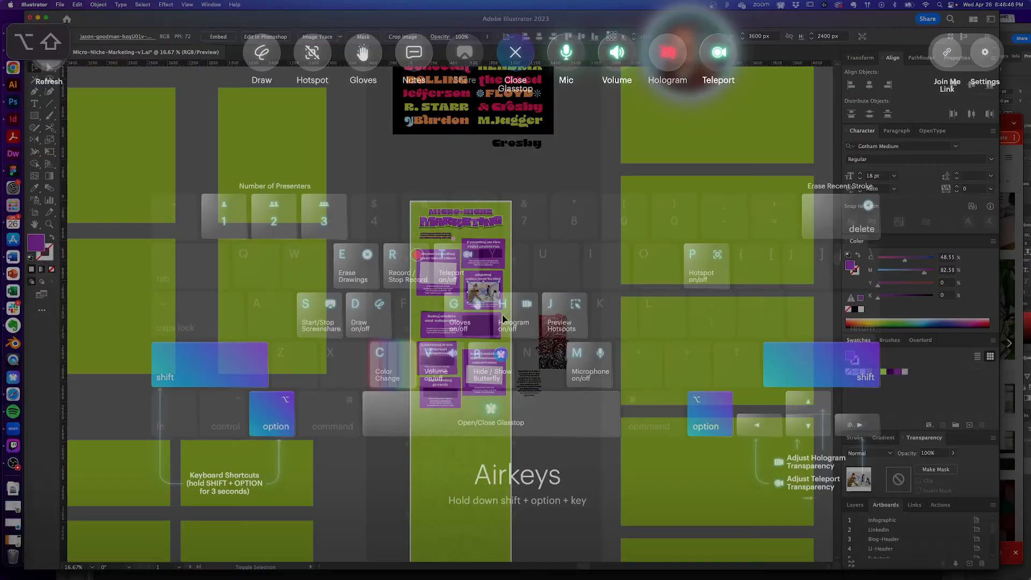
drag(465, 277, 662, 410)
drag(600, 394, 589, 386)
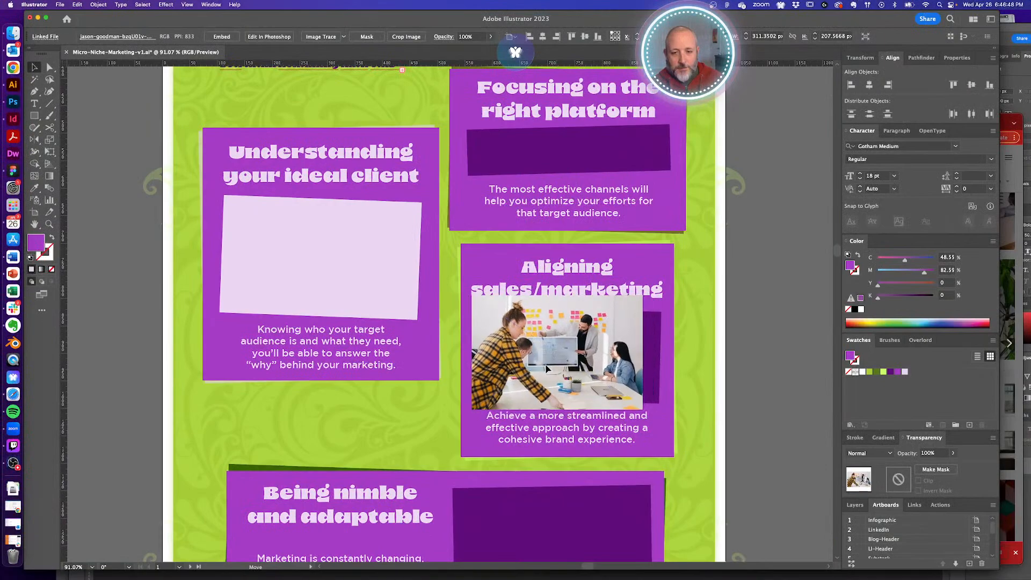
drag(643, 353, 671, 358)
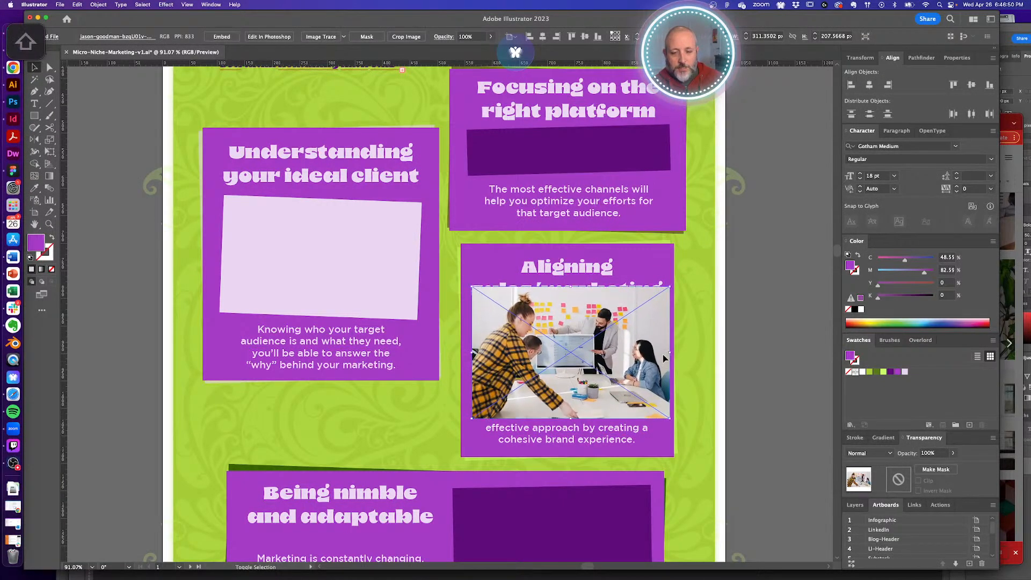
drag(555, 340, 616, 371)
- Paste the photo behind the dark purple placeholder and make a clipping mask with it
key(super+x)
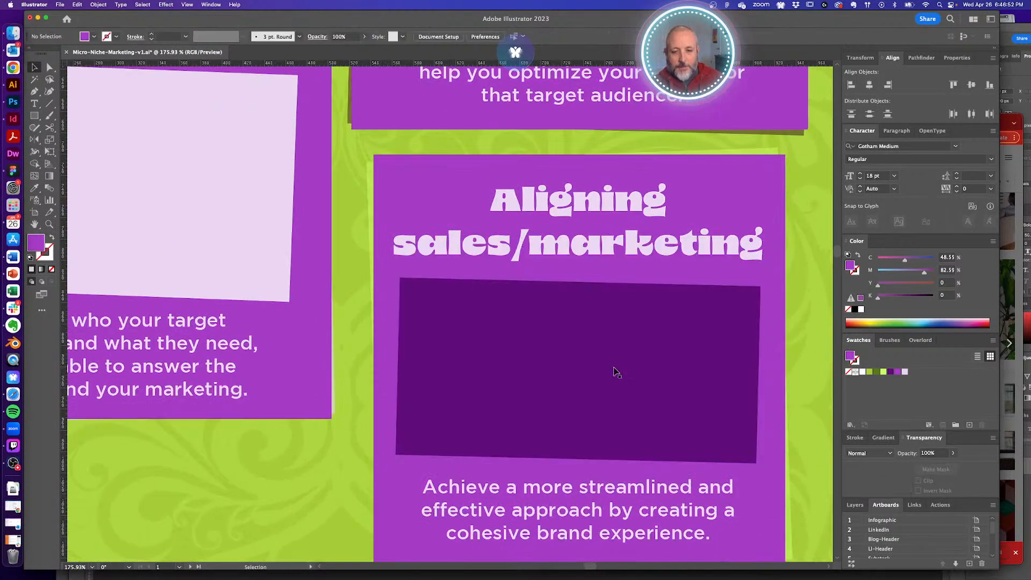
click(594, 364)
key(super+b)
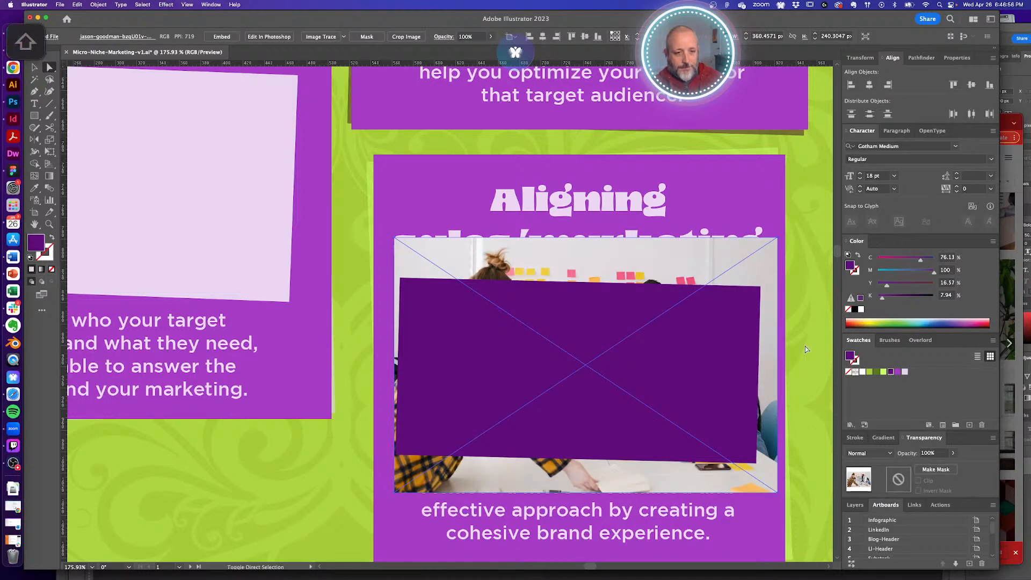
click(709, 356)
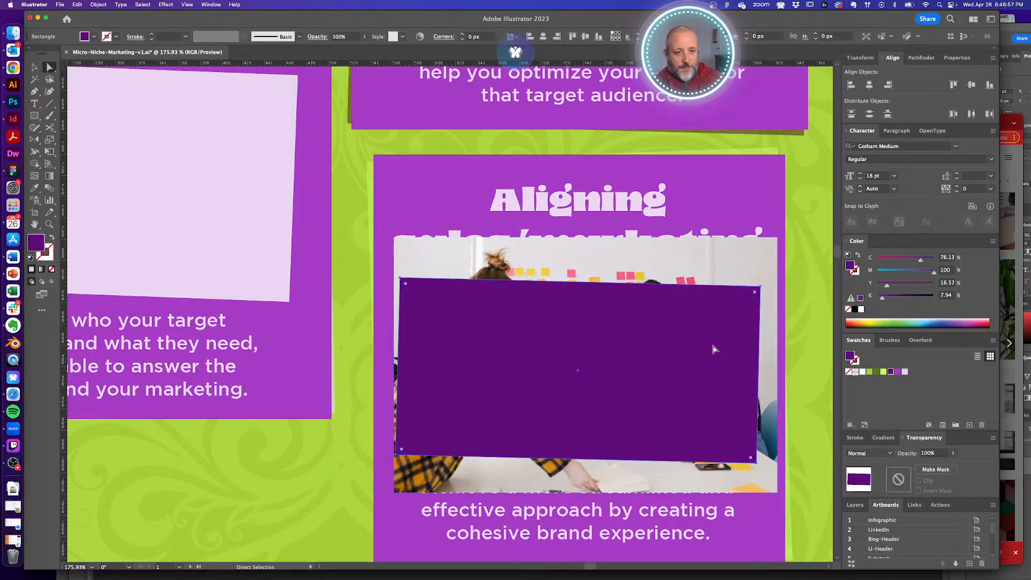
shift+click(763, 269)
key(ctrl+7)
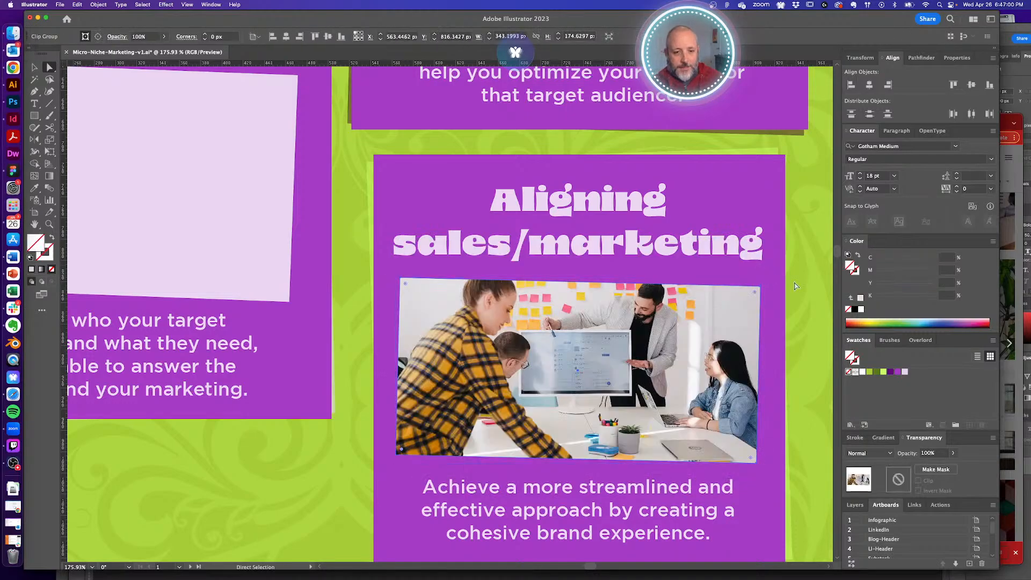
- Nudge the photo down inside its clipping frame and review the card at 150%
click(633, 355)
drag(633, 355, 632, 370)
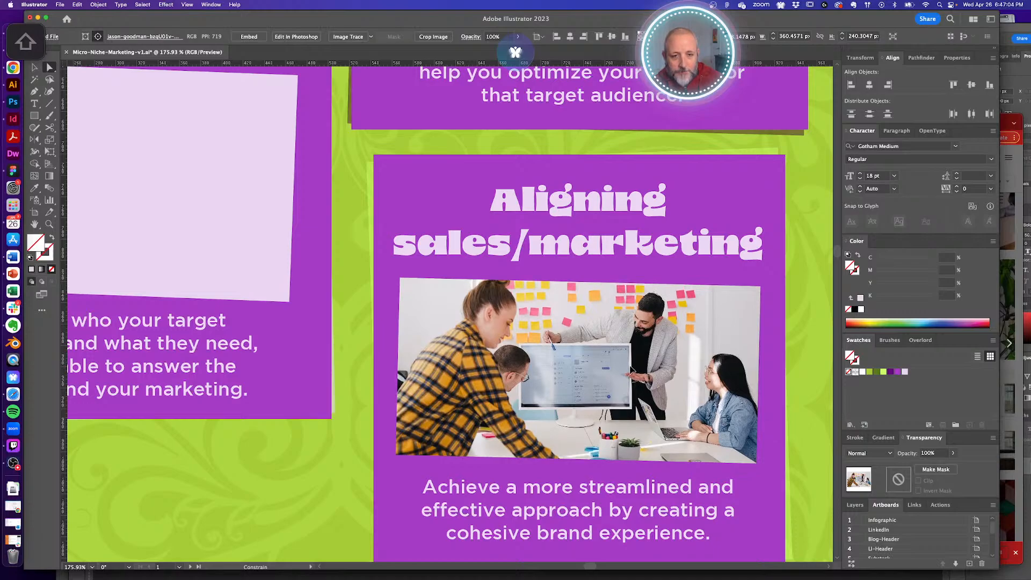
click(795, 307)
alt+super+click(612, 341)
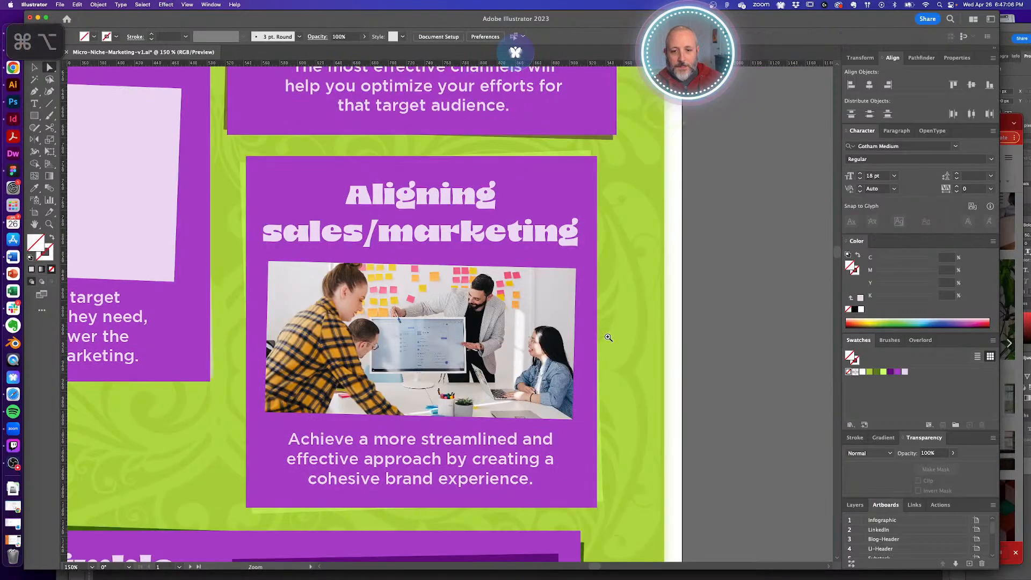
drag(554, 335, 668, 335)
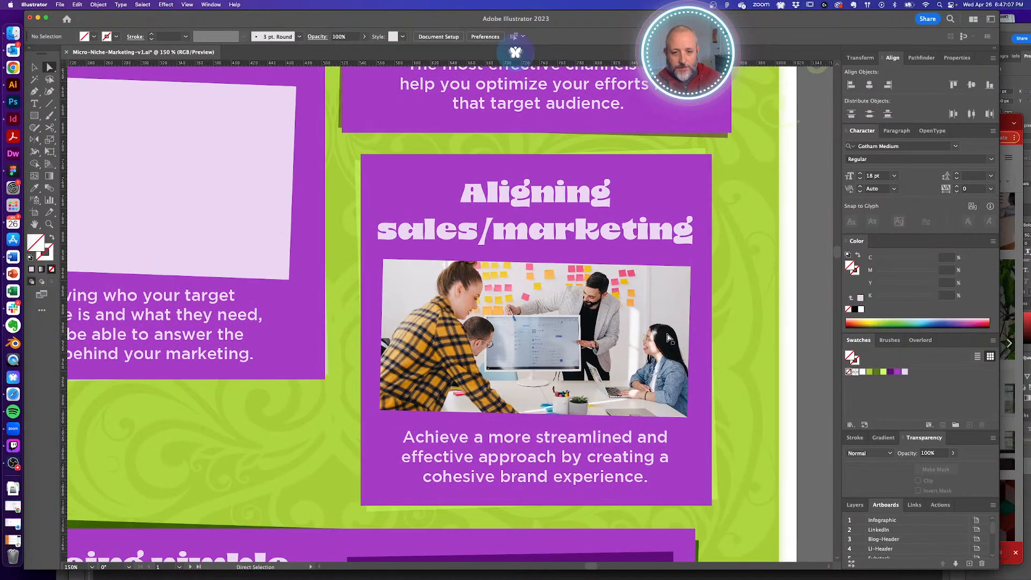
super+click(691, 305)
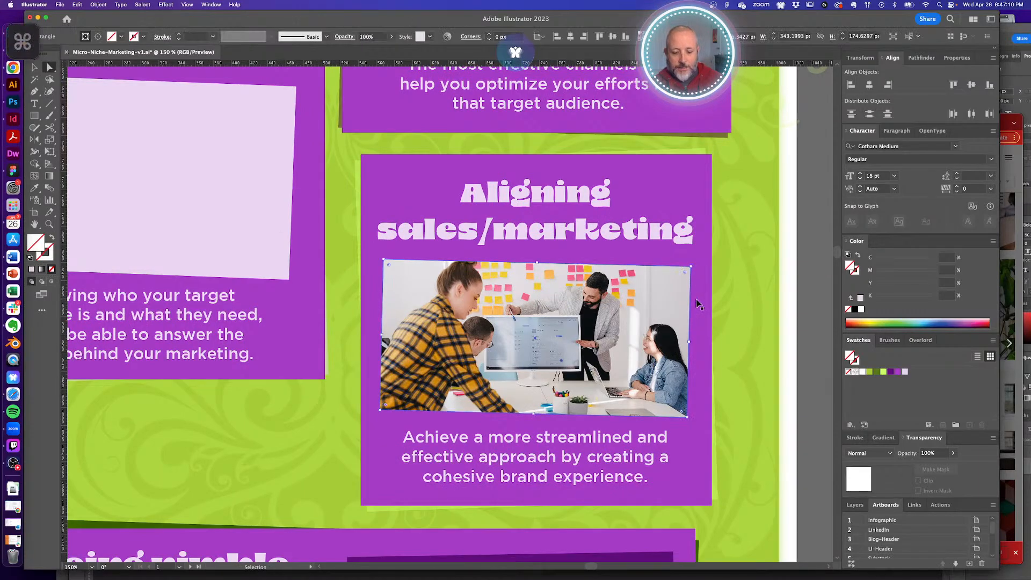
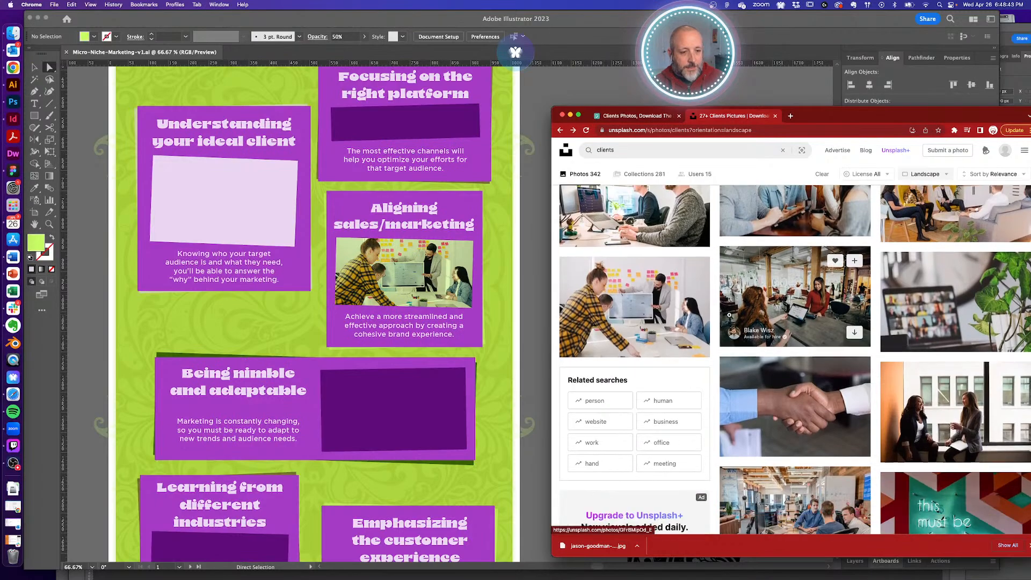
mouse_move(873, 120)
mouse_down()
mouse_move(840, 119)
mouse_move(858, 115)
mouse_up()
scroll(694, 348, down, 7)
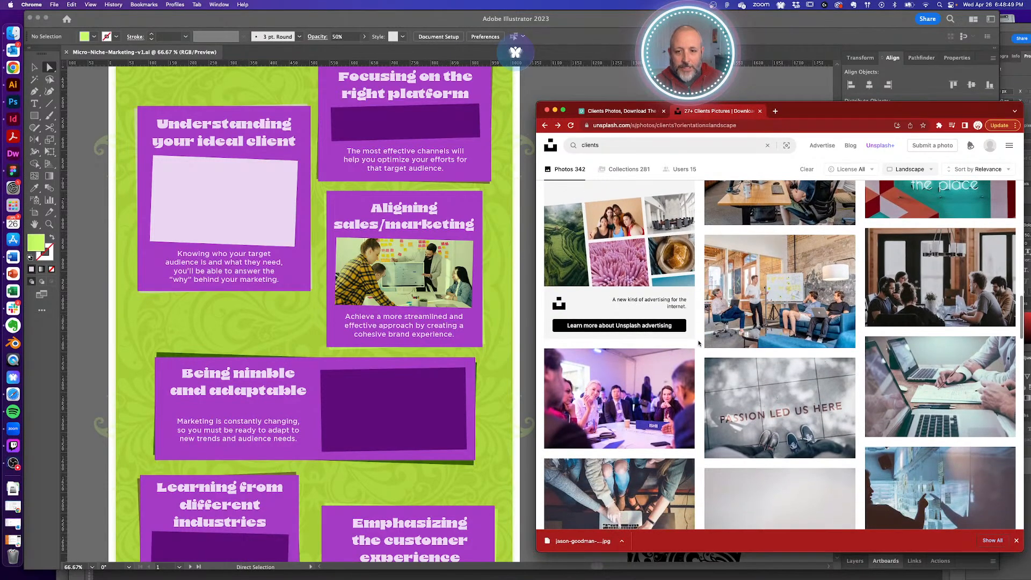
scroll(699, 343, down, 8)
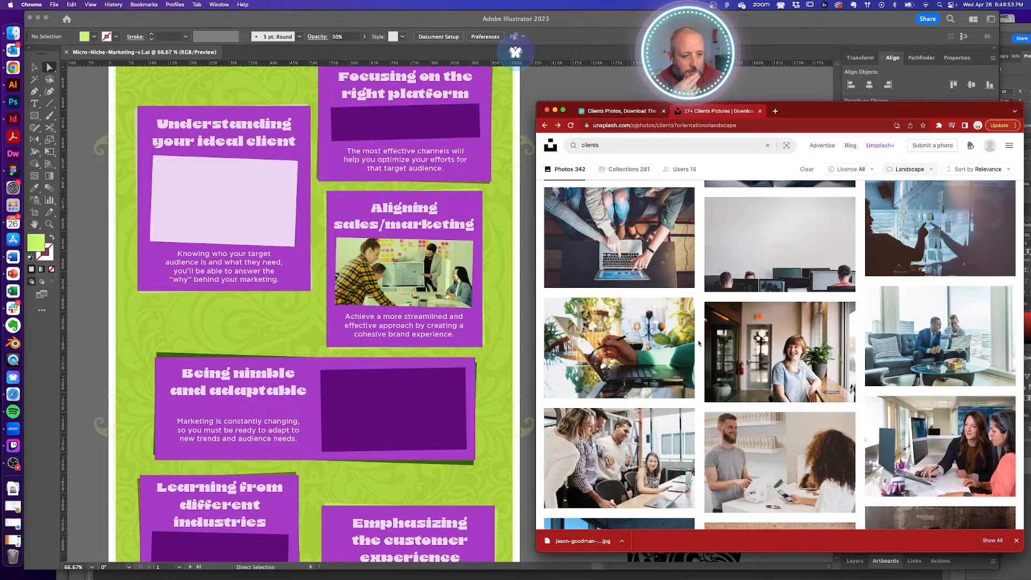
scroll(699, 343, down, 8)
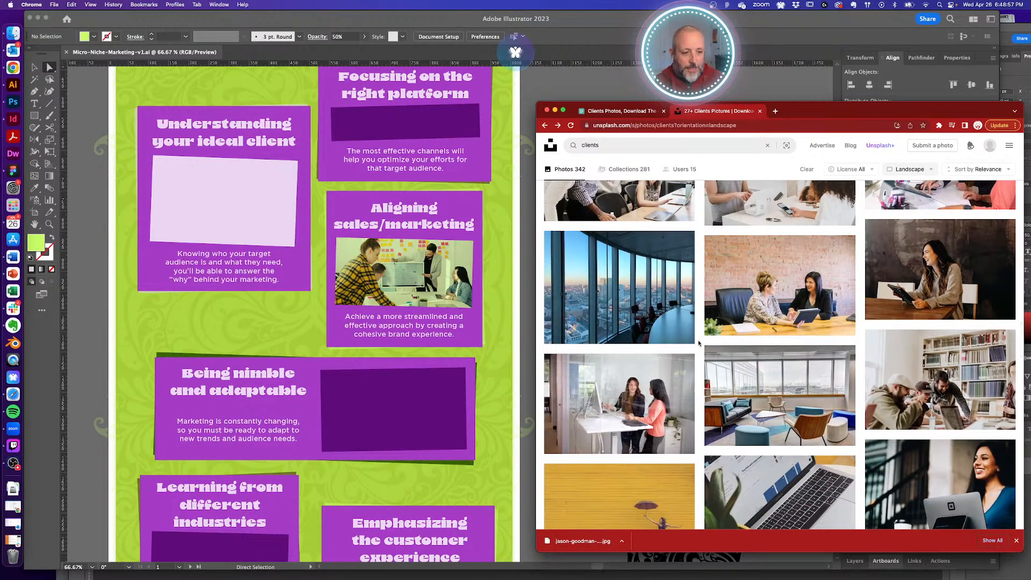
scroll(699, 342, down, 3)
scroll(699, 343, down, 5)
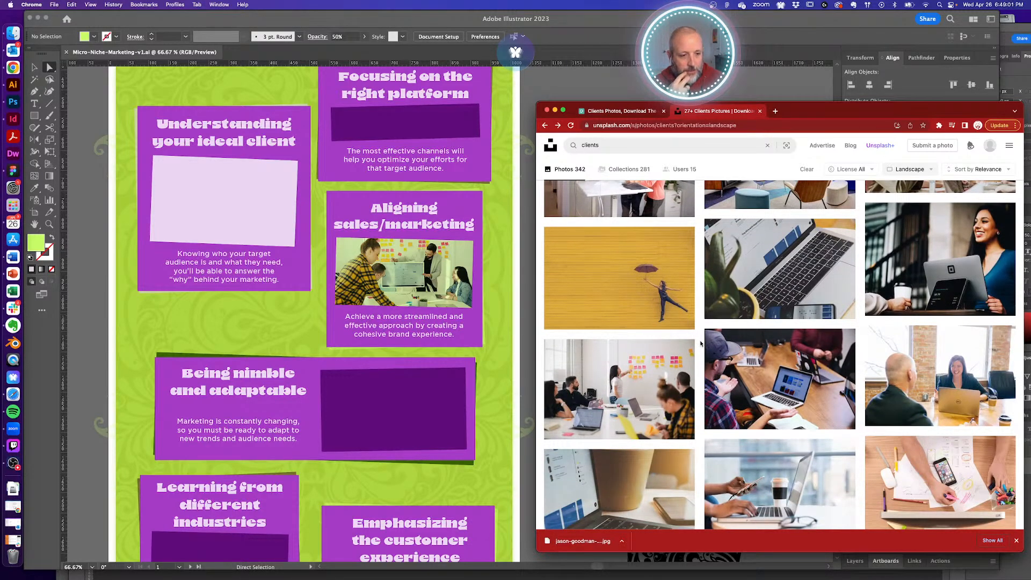
scroll(701, 342, down, 8)
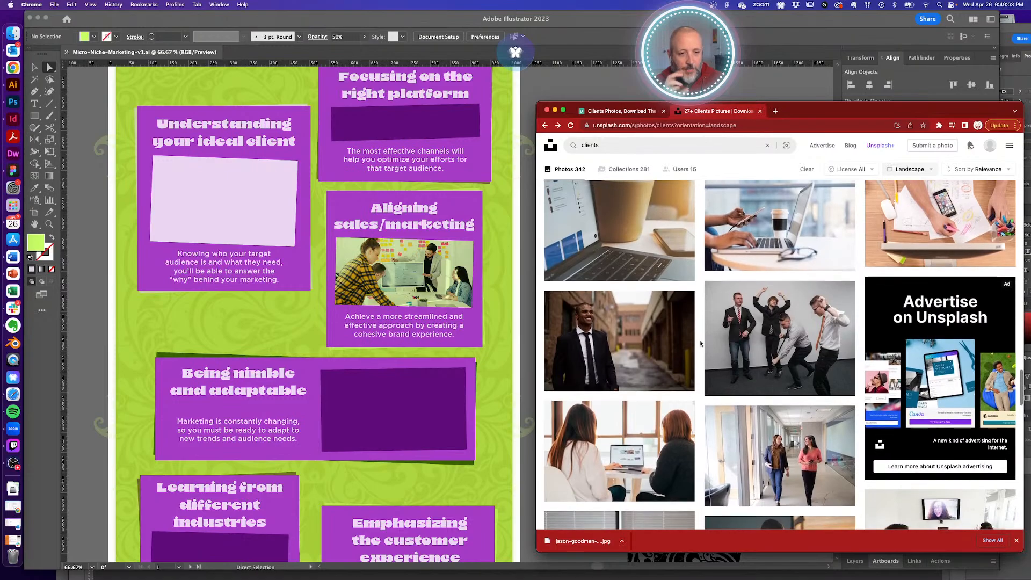
scroll(700, 344, down, 8)
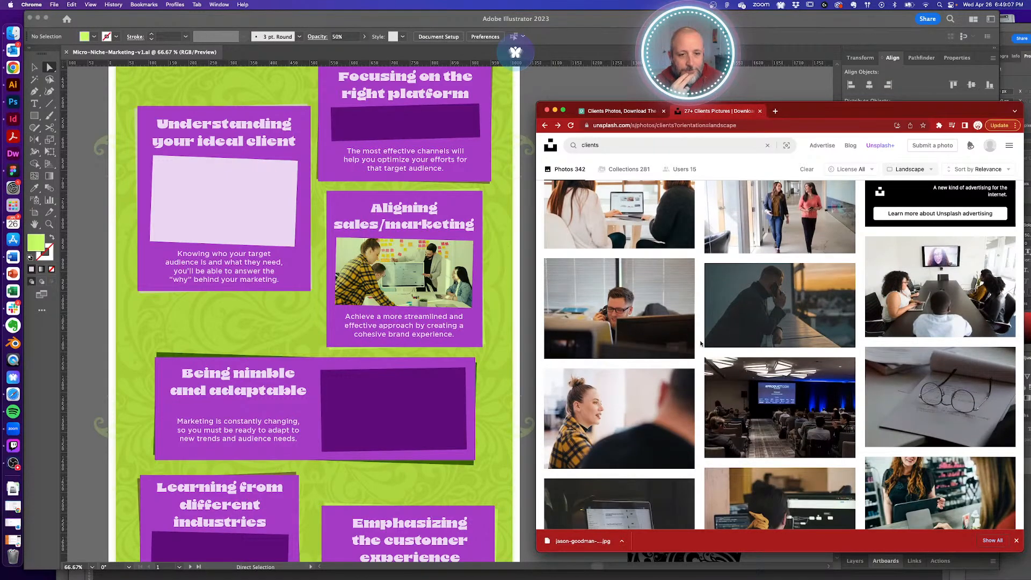
scroll(438, 364, down, 6)
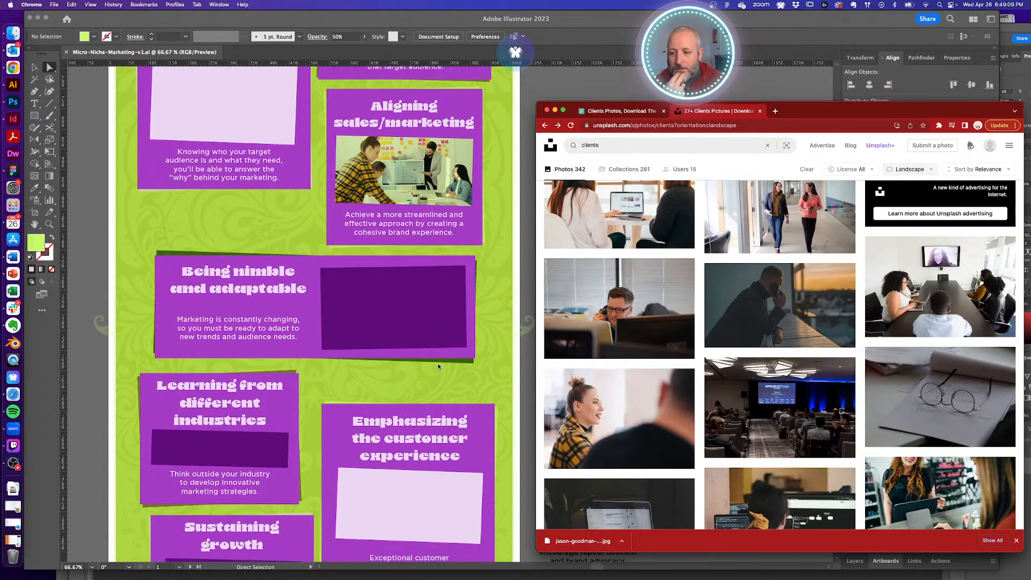
scroll(438, 366, down, 3)
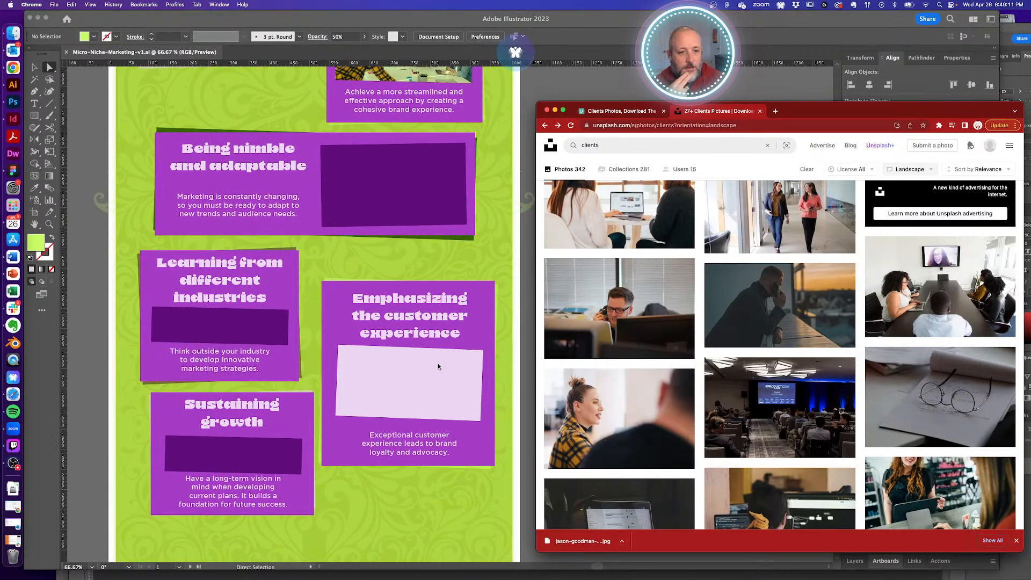
scroll(437, 365, up, 1)
scroll(438, 366, up, 4)
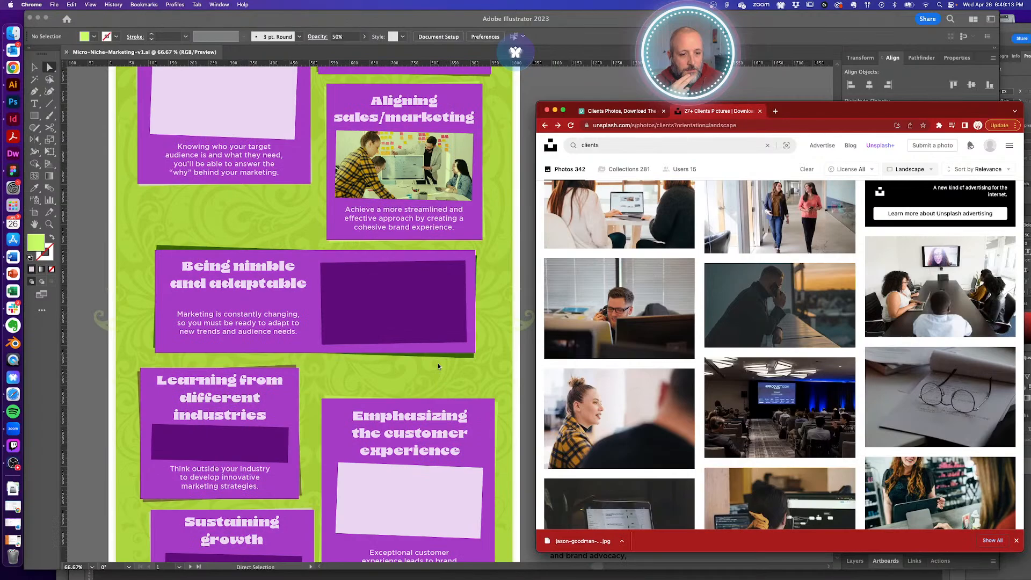
scroll(438, 367, up, 5)
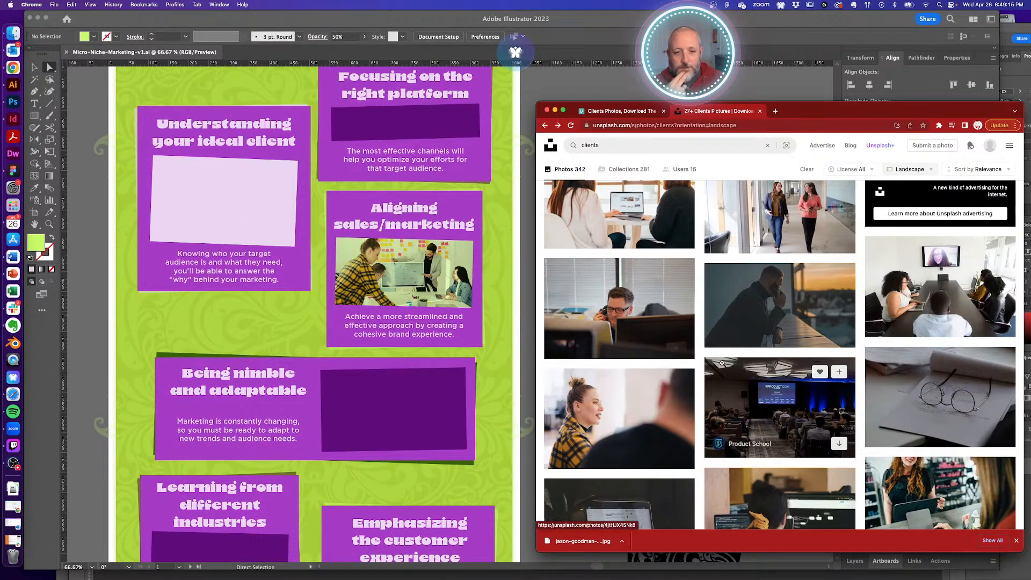
scroll(363, 254, up, 5)
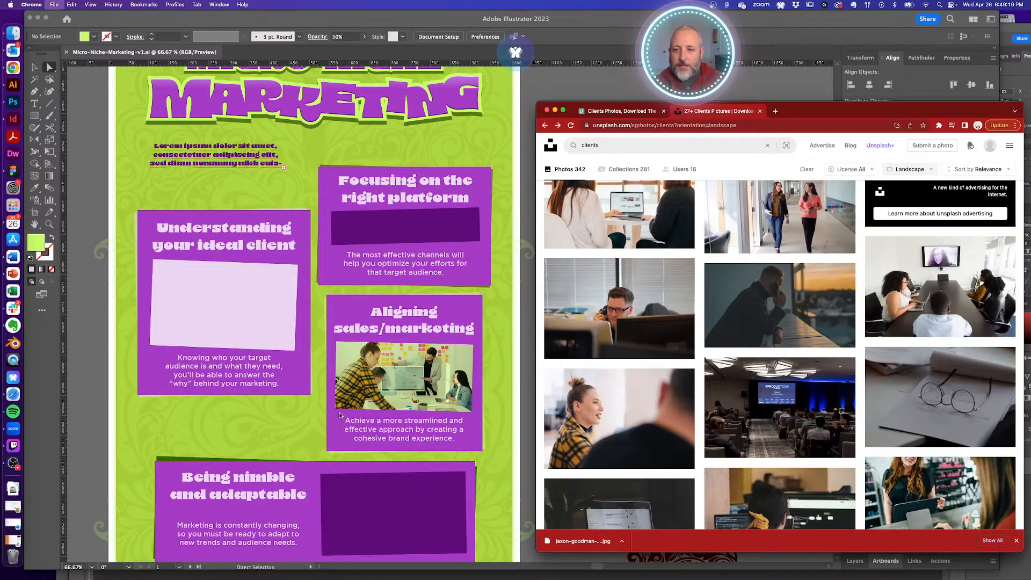
key(super+s)
click(888, 406)
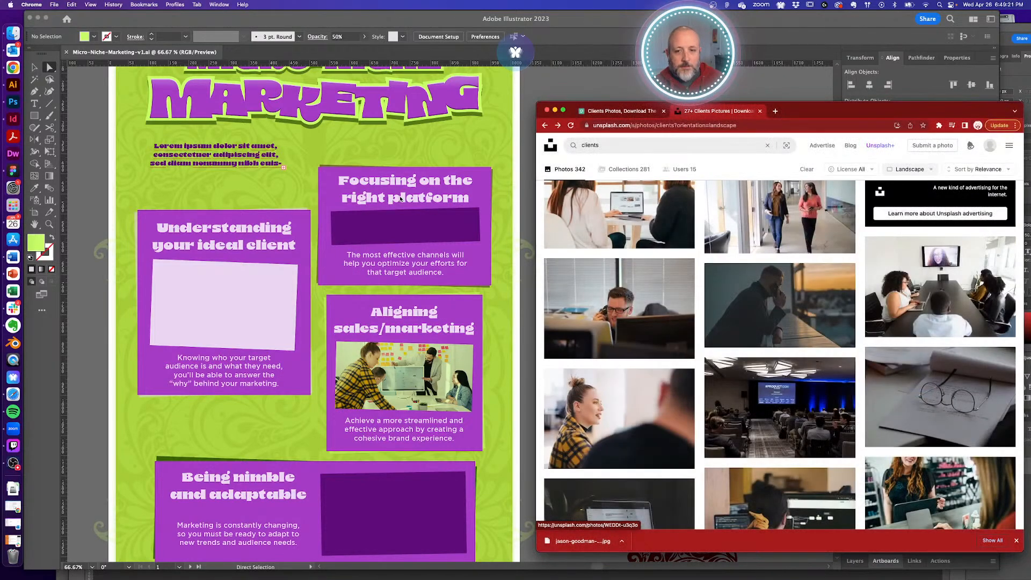
click(495, 149)
click(1007, 111)
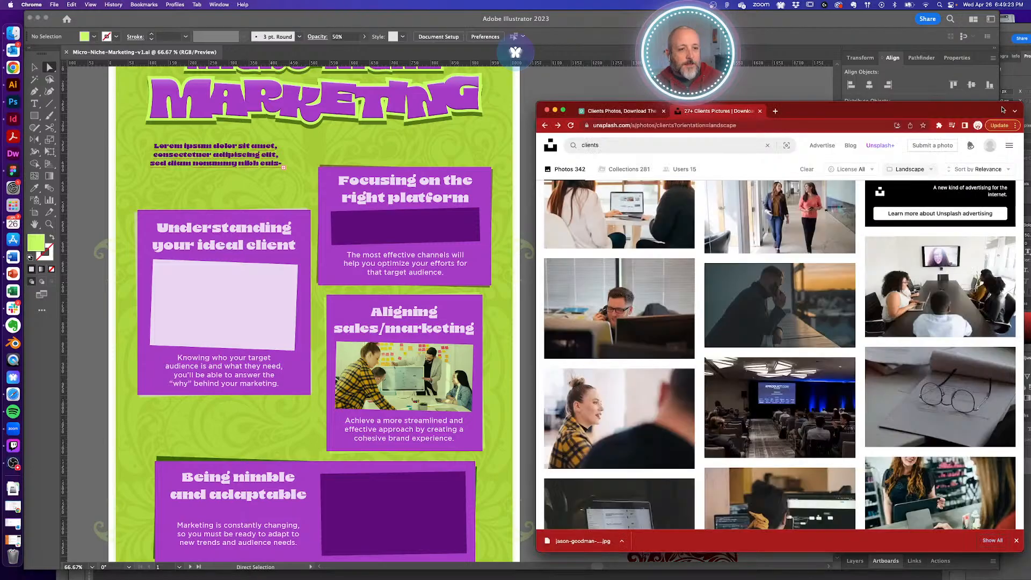
scroll(701, 350, down, 4)
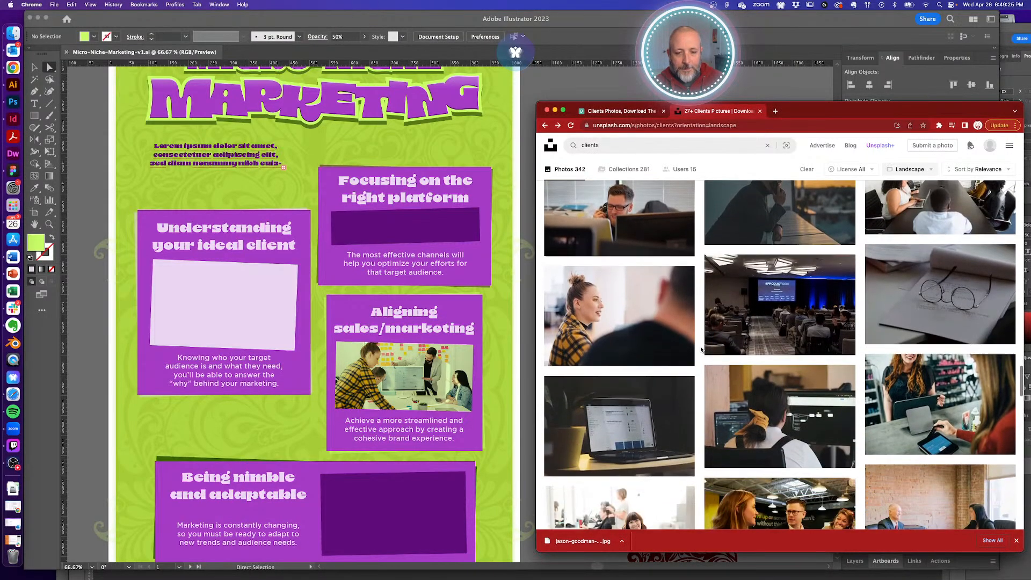
scroll(701, 350, down, 6)
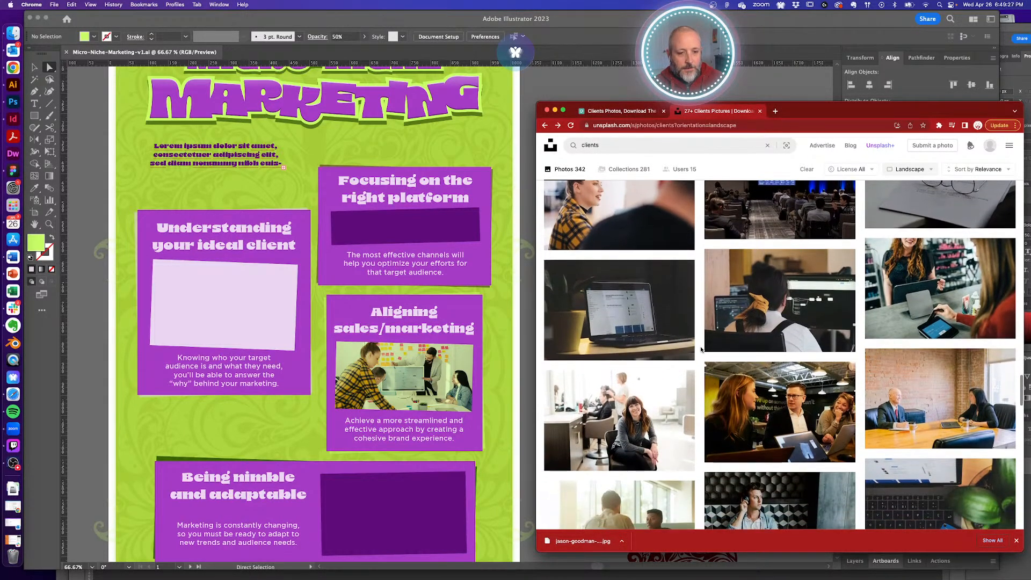
scroll(701, 350, down, 2)
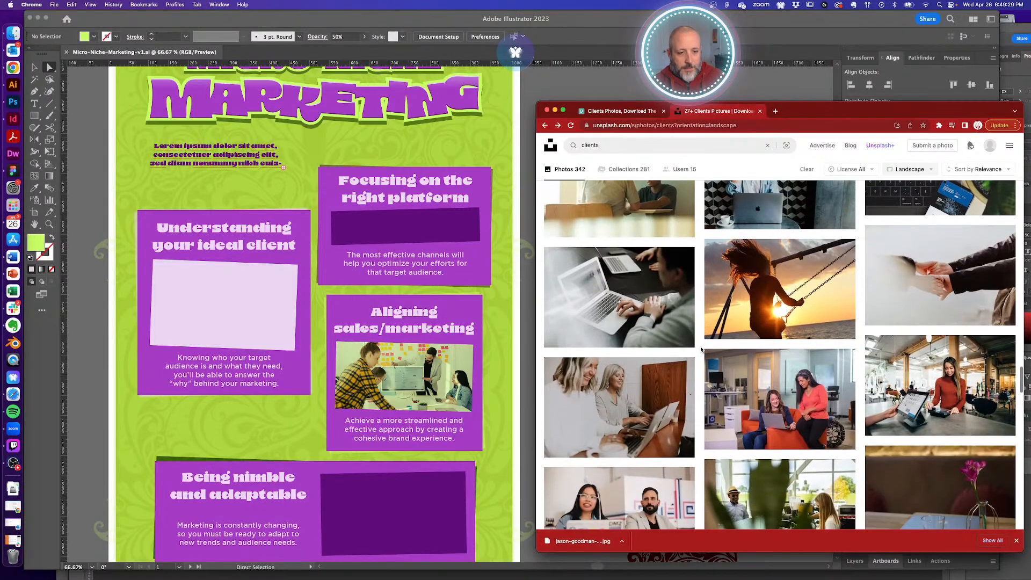
scroll(701, 350, down, 4)
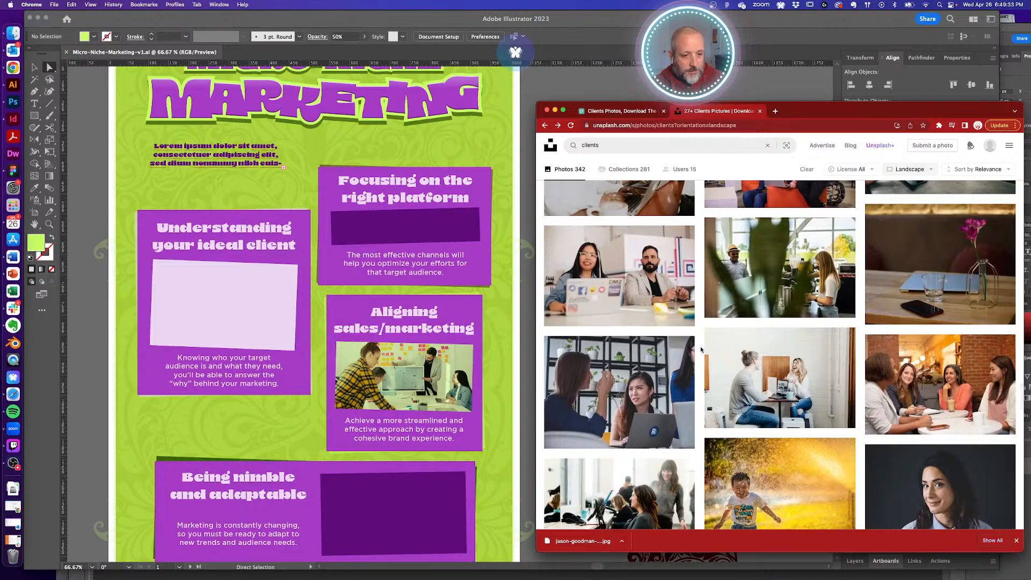
scroll(701, 350, down, 3)
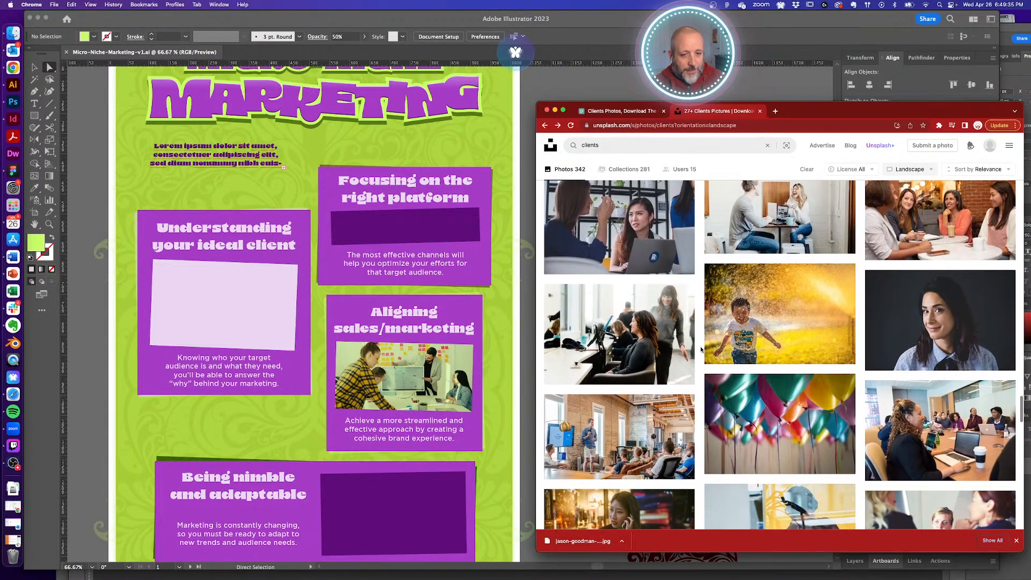
scroll(701, 350, down, 4)
scroll(701, 349, down, 2)
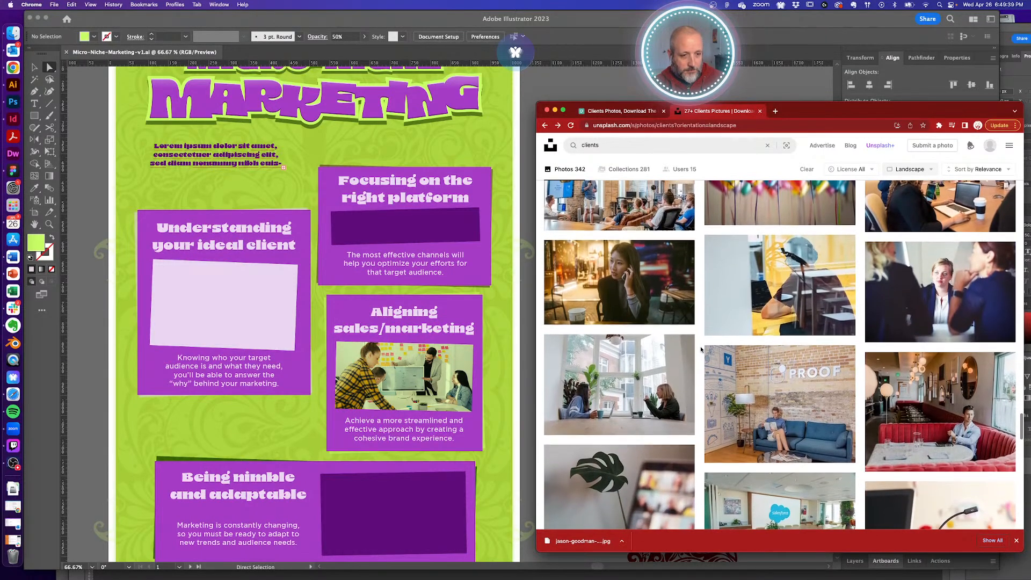
scroll(701, 350, down, 4)
scroll(701, 350, down, 1)
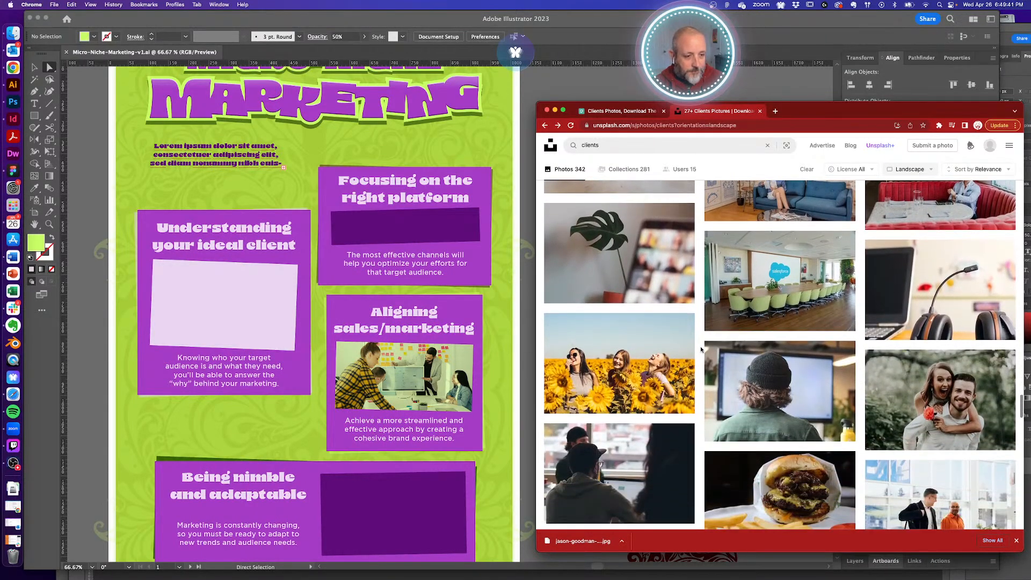
scroll(701, 349, up, 6)
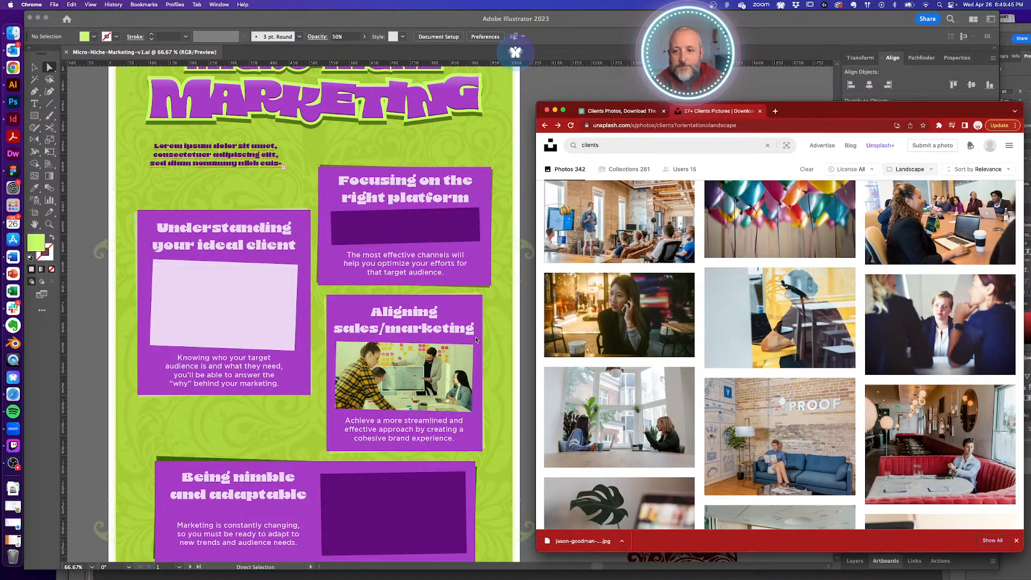
scroll(476, 340, down, 3)
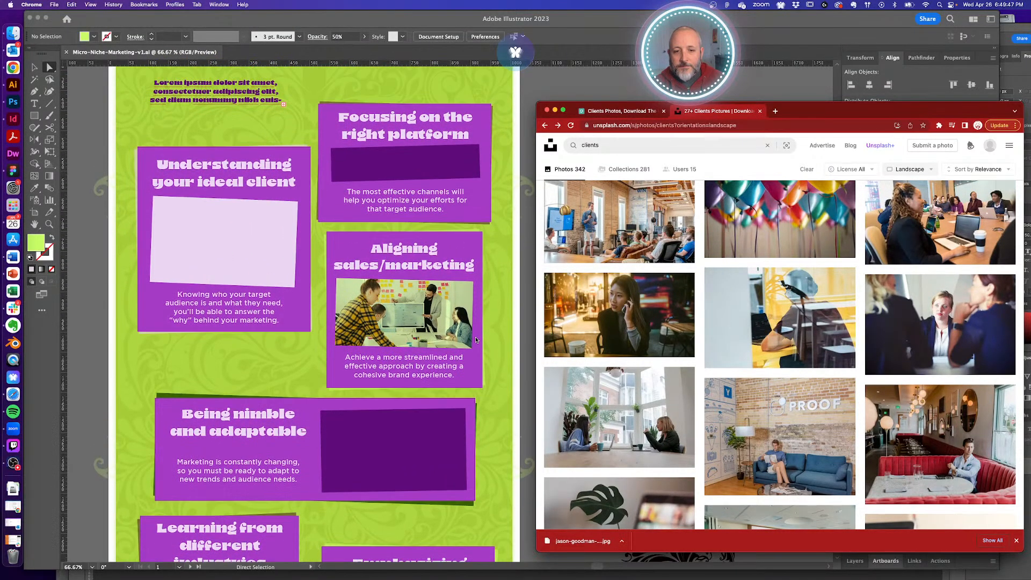
scroll(476, 340, down, 10)
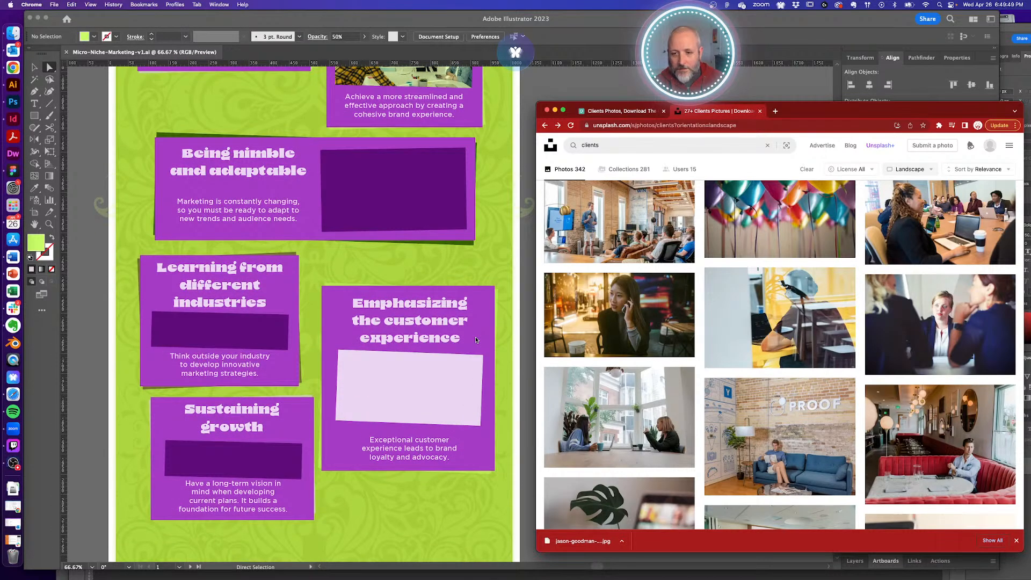
scroll(475, 339, up, 7)
scroll(476, 339, up, 5)
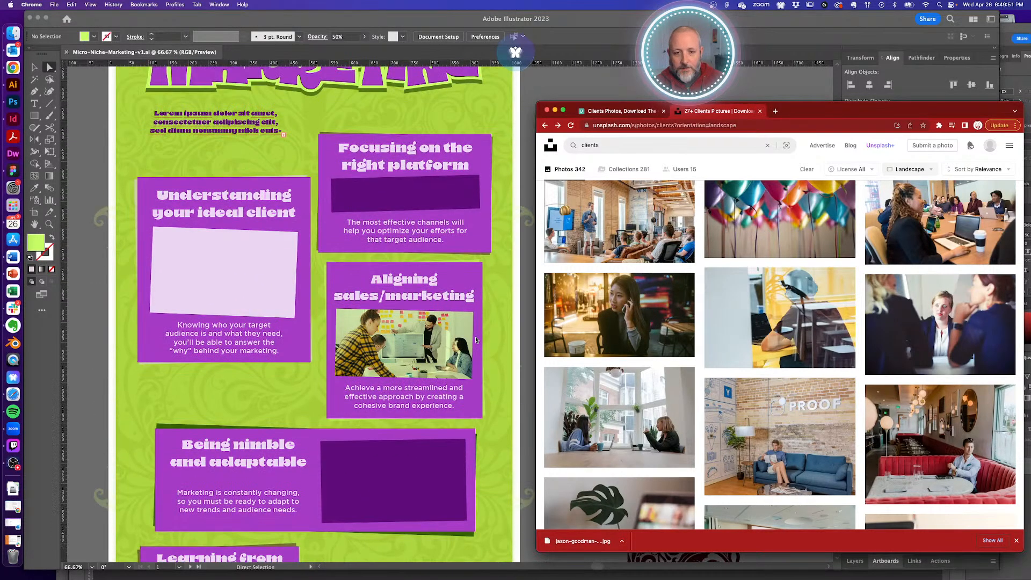
- Open the photo of the woman on the phone in a night-time café and look it over
click(622, 312)
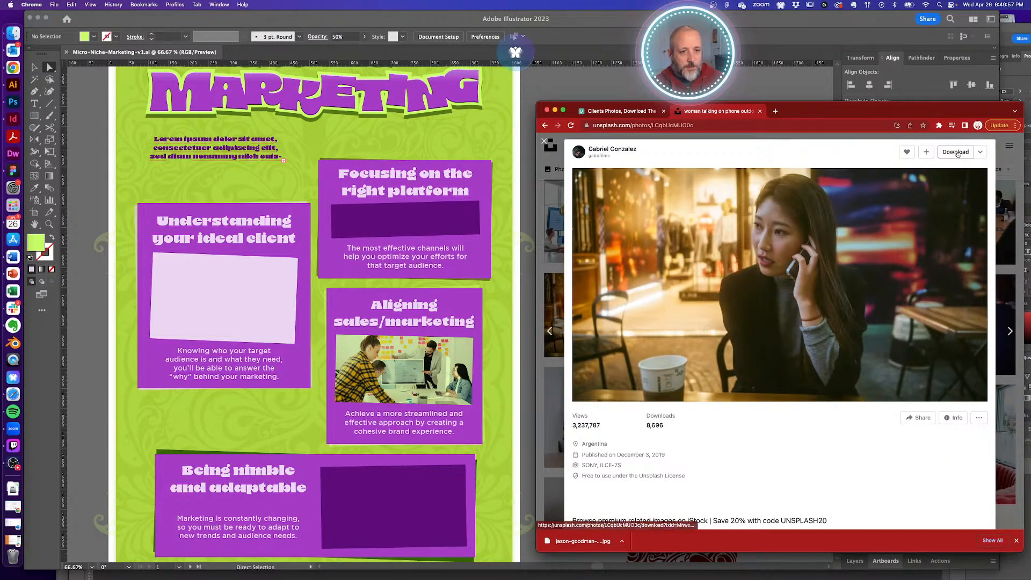
scroll(795, 340, down, 5)
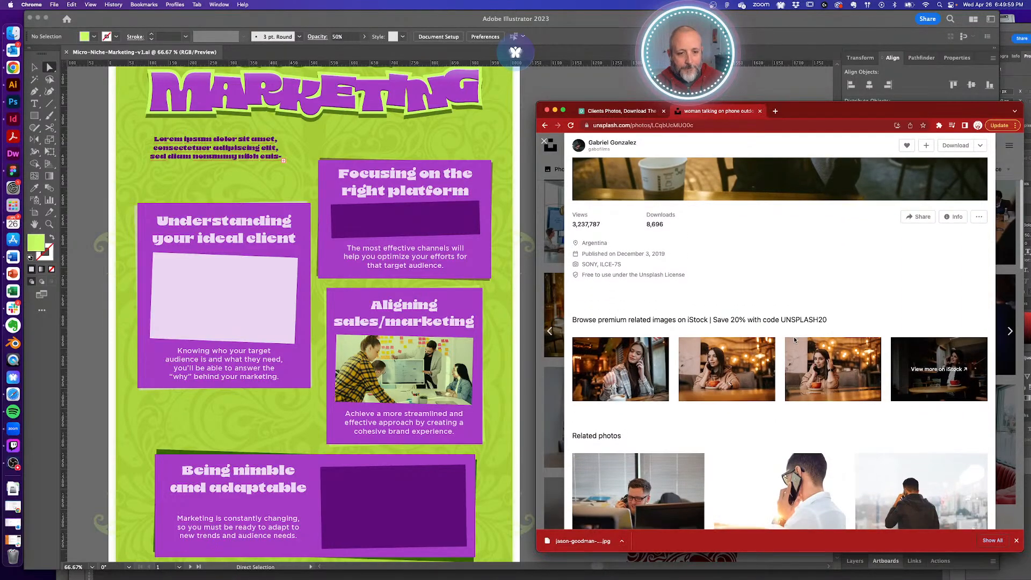
scroll(802, 304, down, 4)
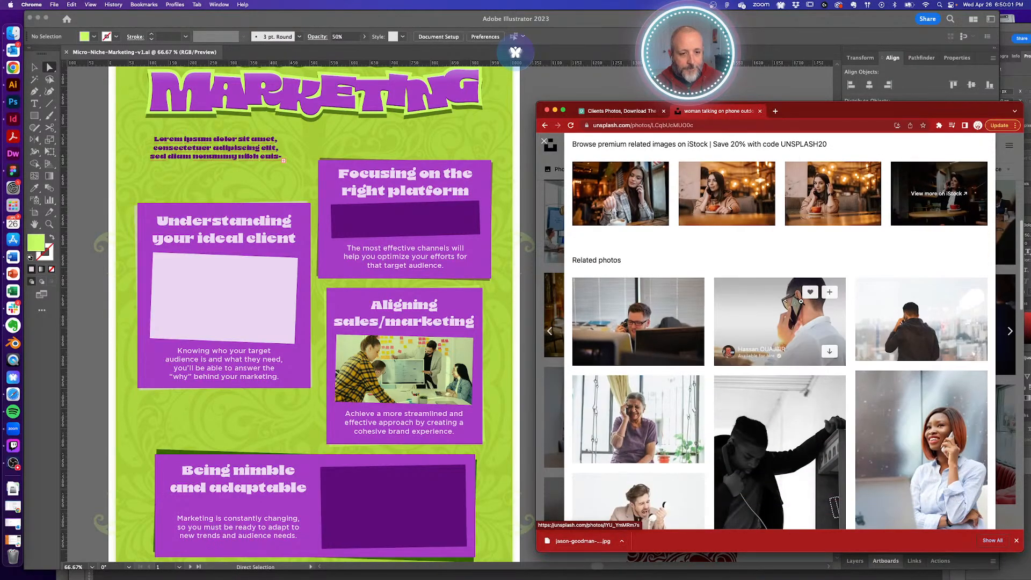
scroll(801, 302, down, 5)
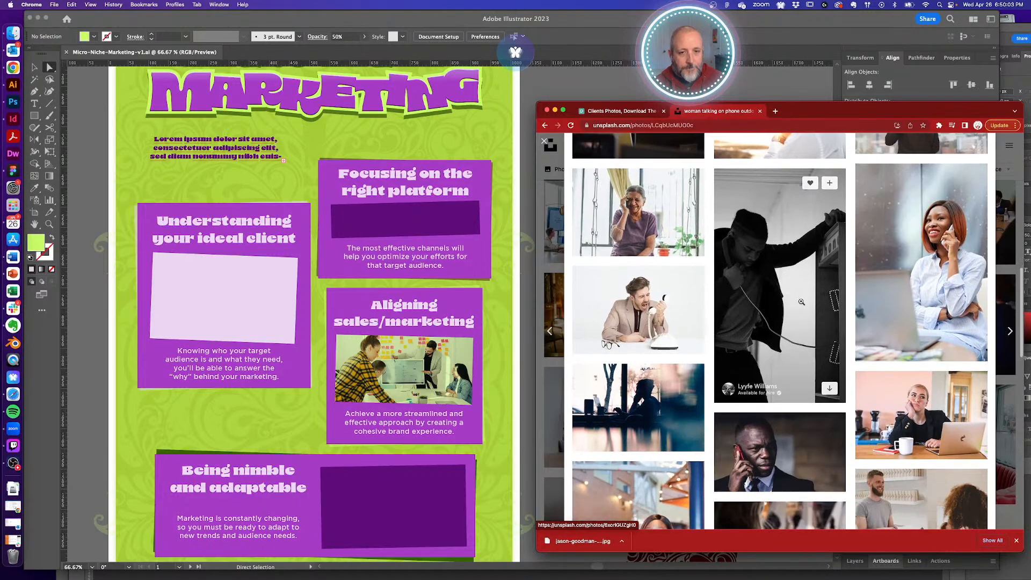
scroll(802, 302, down, 5)
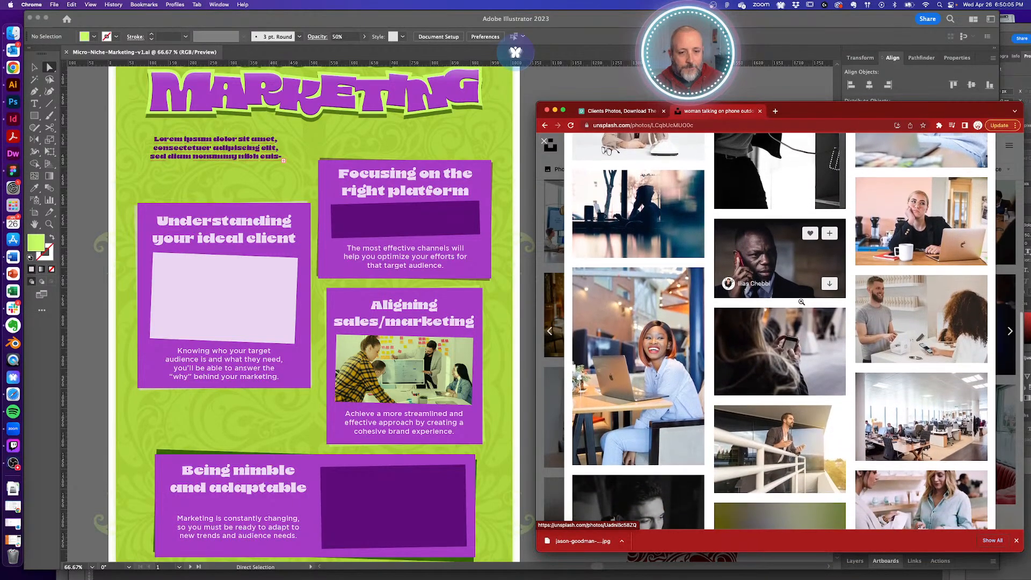
scroll(801, 302, down, 2)
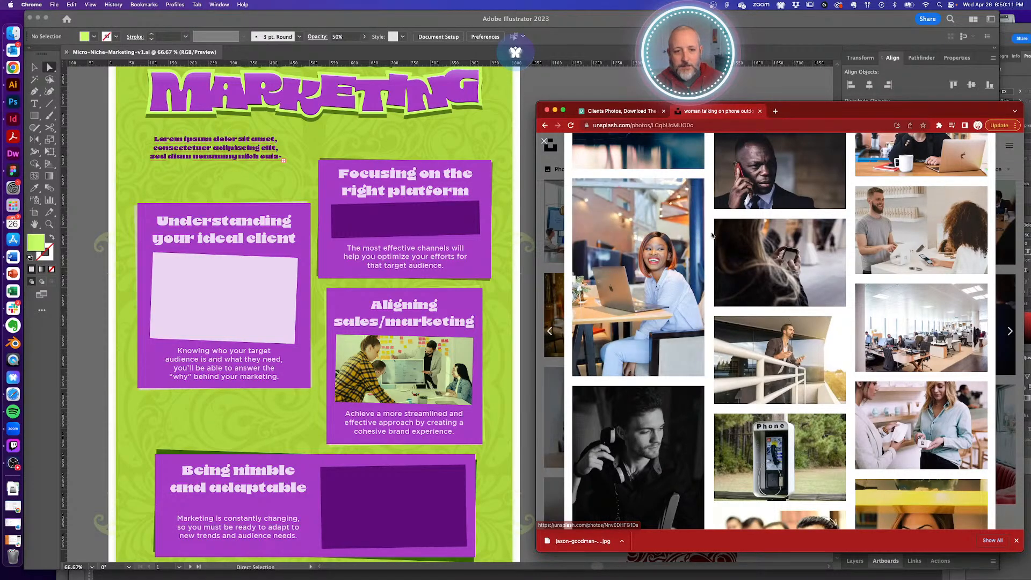
scroll(713, 310, down, 5)
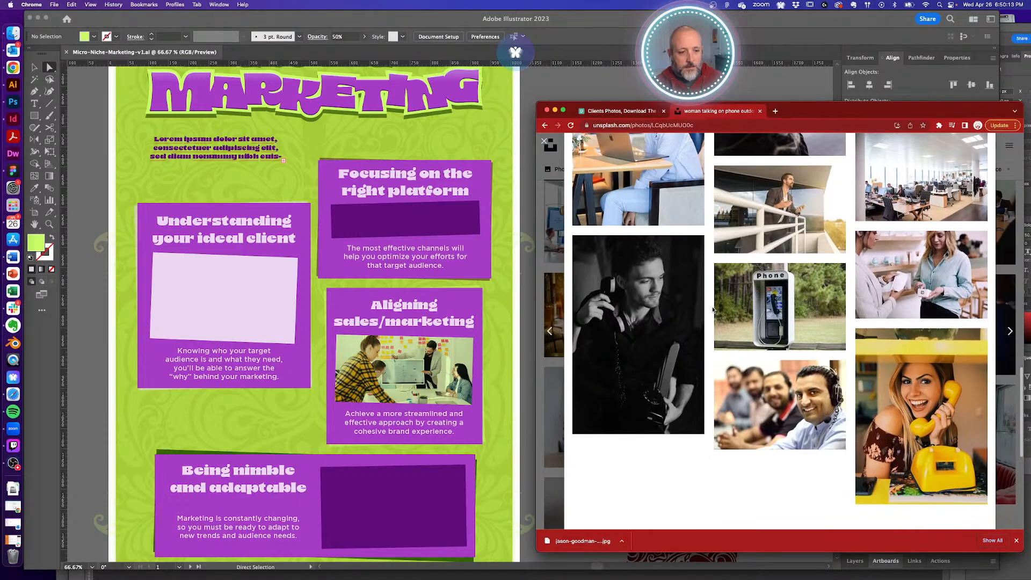
scroll(712, 310, up, 6)
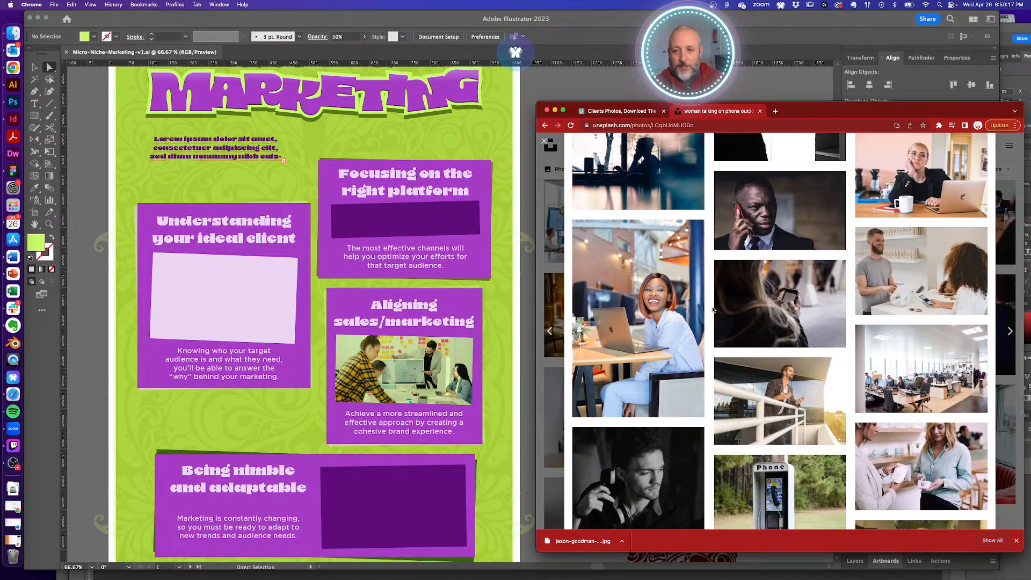
mouse_move(669, 301)
scroll(699, 304, up, 10)
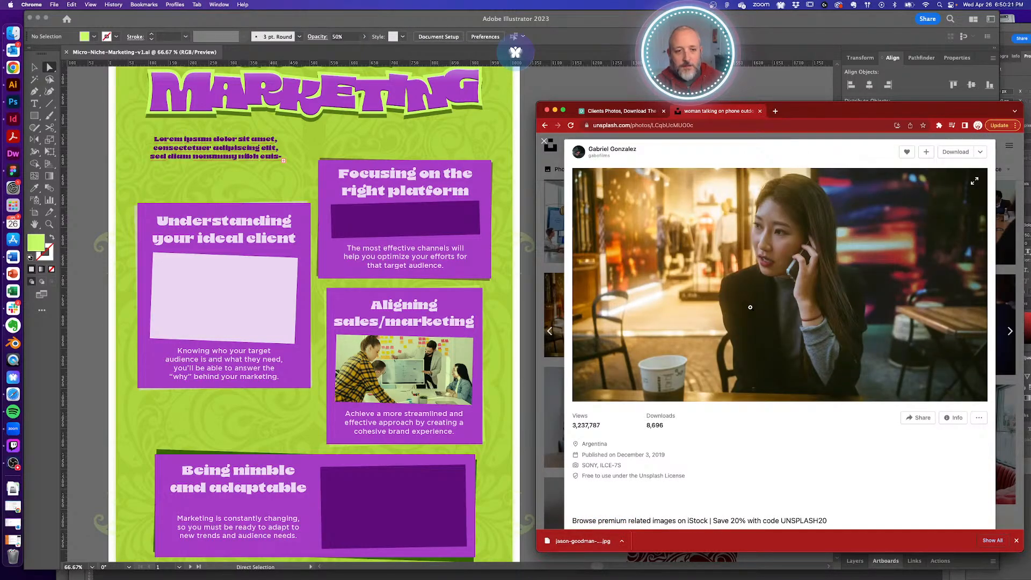
scroll(750, 308, down, 6)
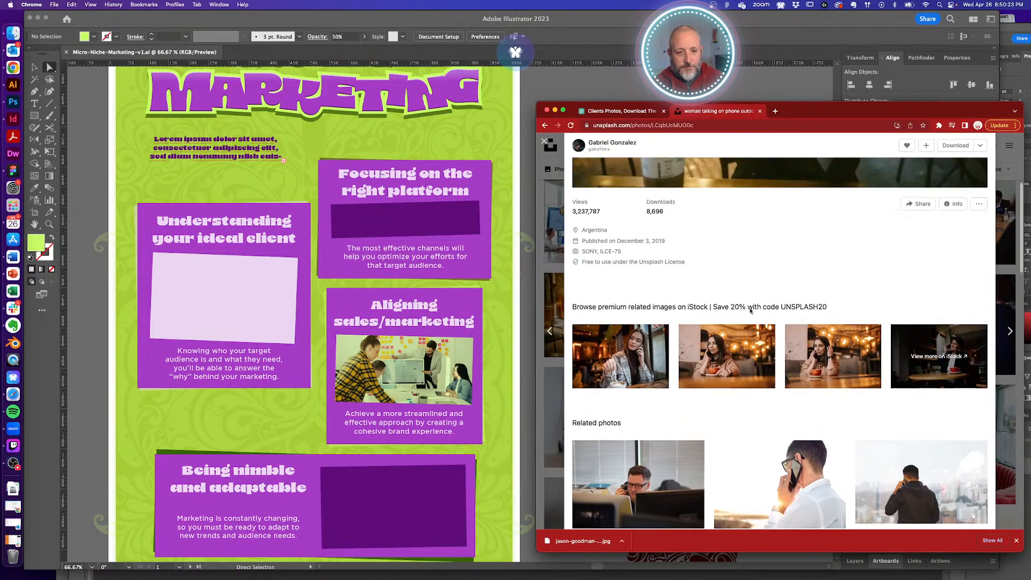
scroll(751, 311, up, 5)
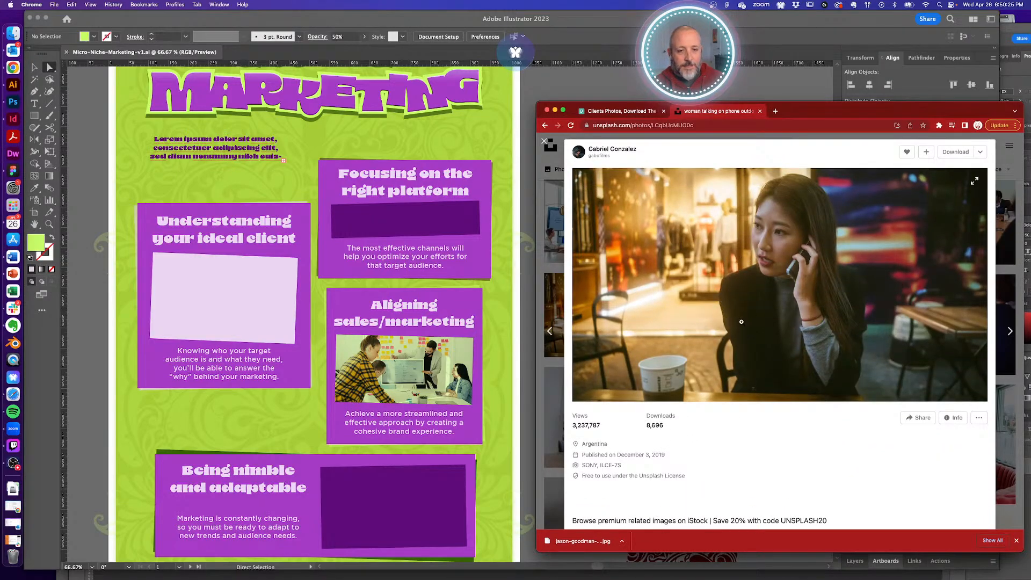
- Download the café phone photo and save it as a JPG
click(956, 152)
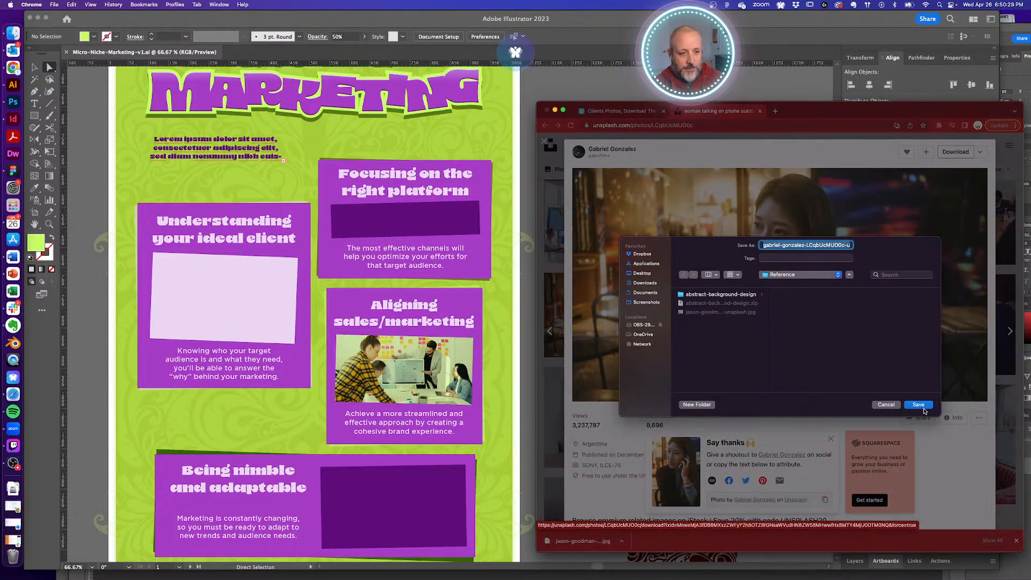
click(923, 410)
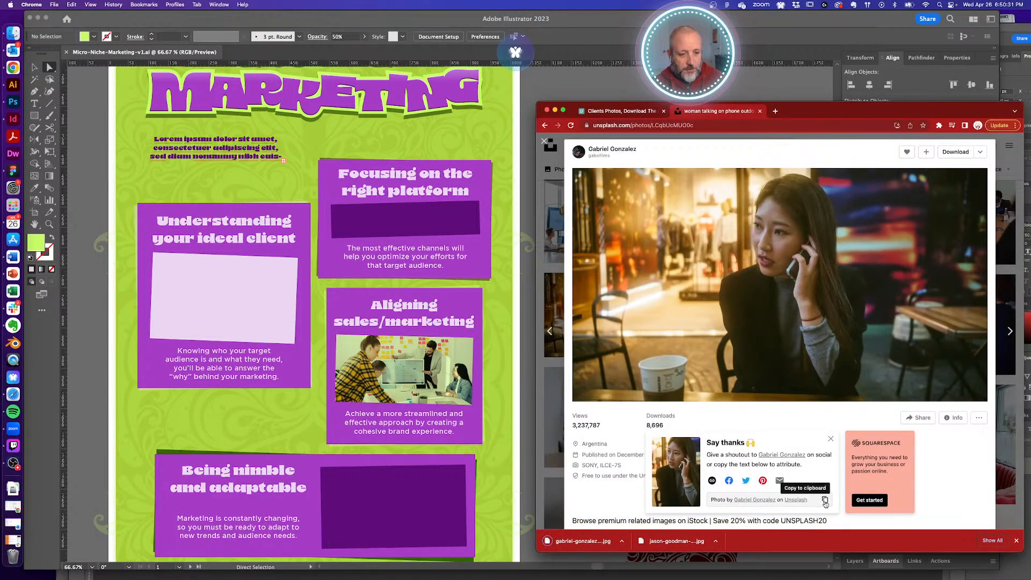
key(super+Tab)
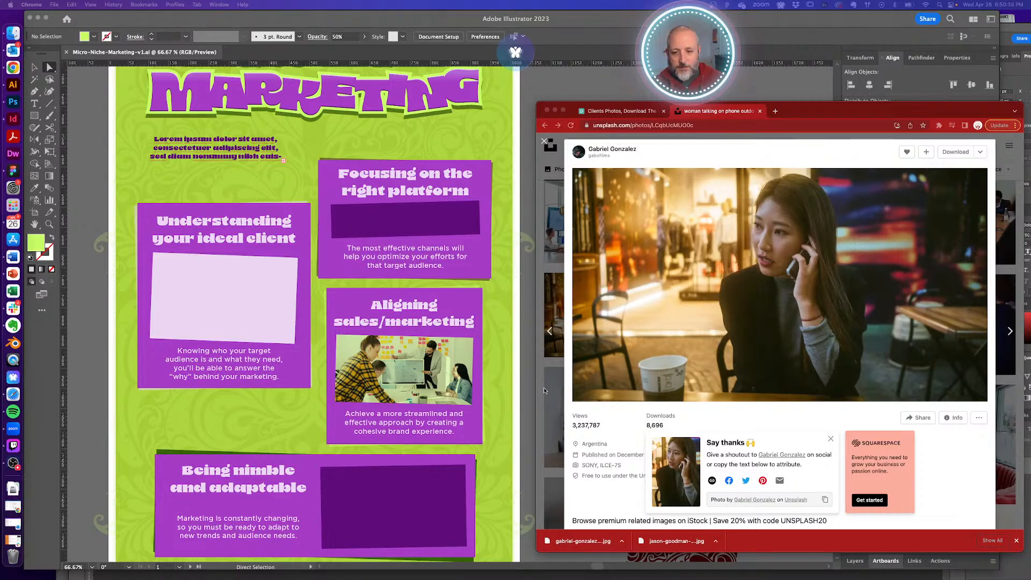
- Place the café photo and scale it over the Being nimble card's purple placeholder
click(527, 390)
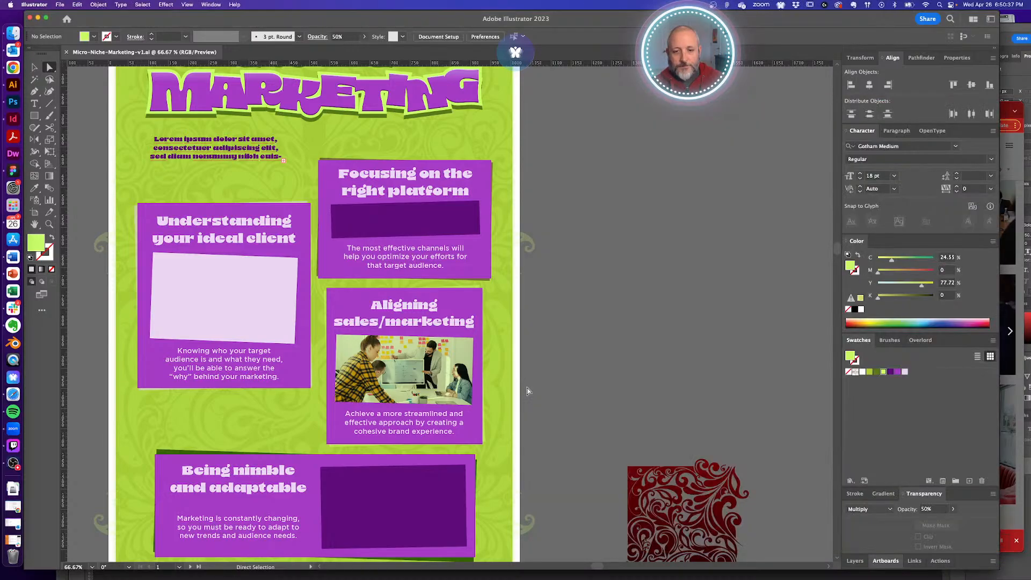
click(17, 37)
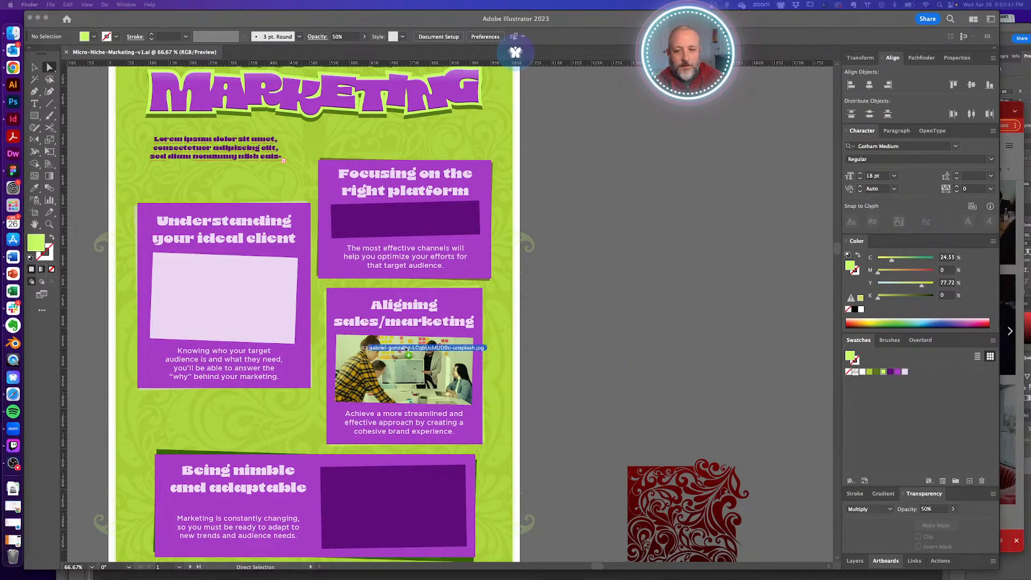
drag(405, 348, 445, 341)
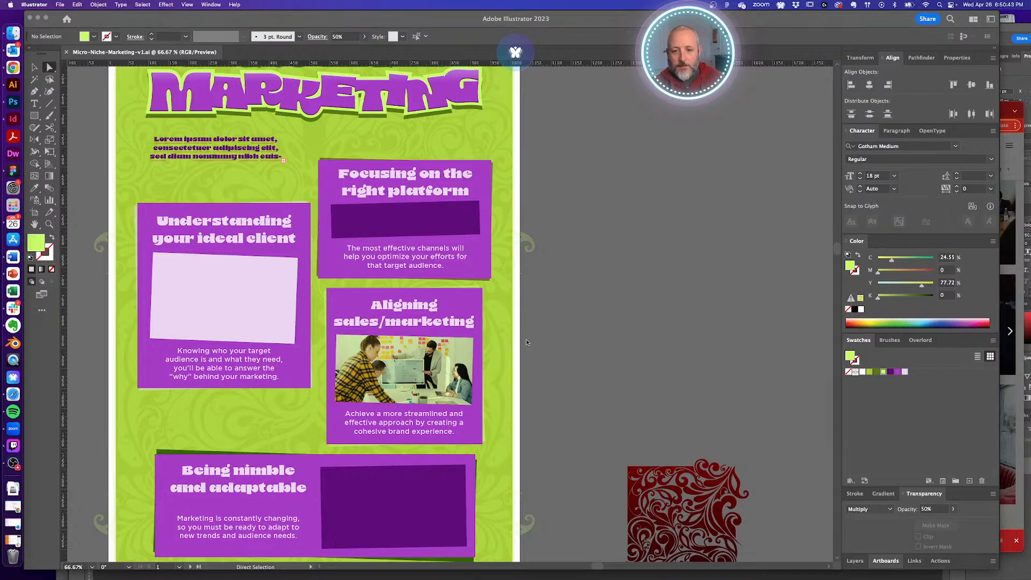
key(super+minus)
key(super+minus)
key(super+minus)
key(super+minus)
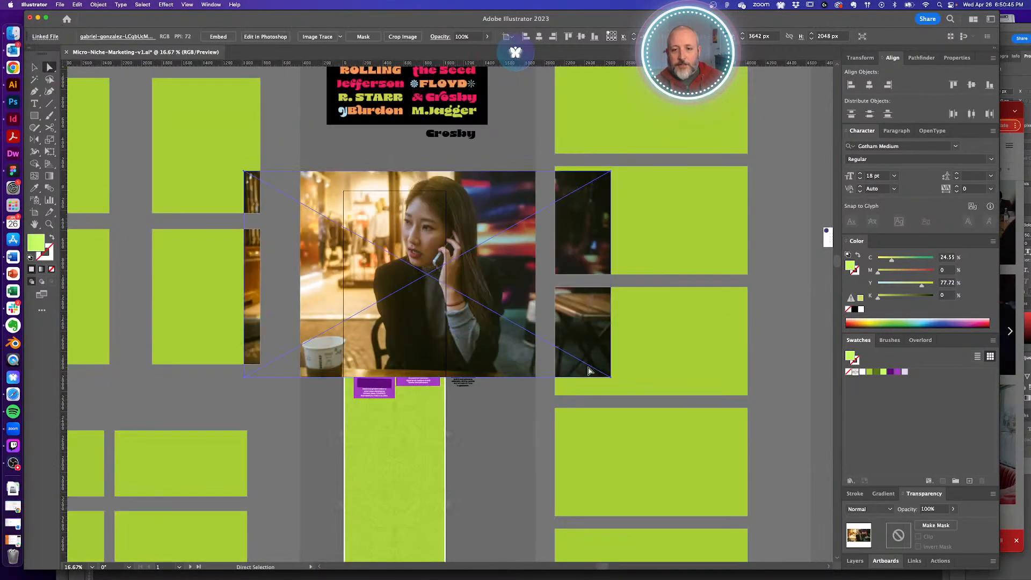
drag(589, 370, 454, 302)
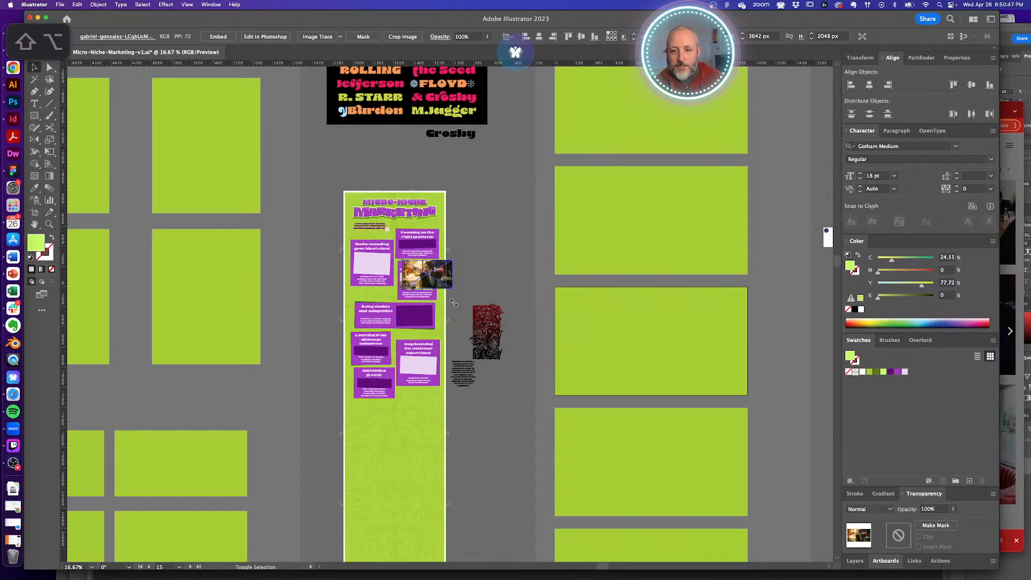
key(super+plus)
key(super+plus)
key(super+plus)
key(super+plus)
drag(629, 273, 508, 444)
drag(618, 502, 584, 481)
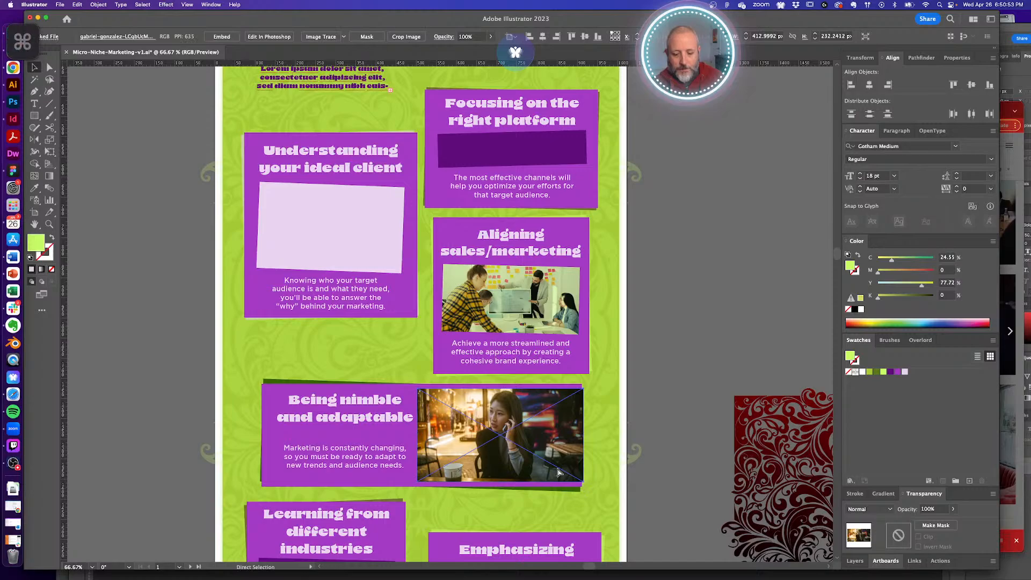
- Paste the photo behind the dark purple rectangle and select both shapes
key(super+x)
key(a)
click(523, 439)
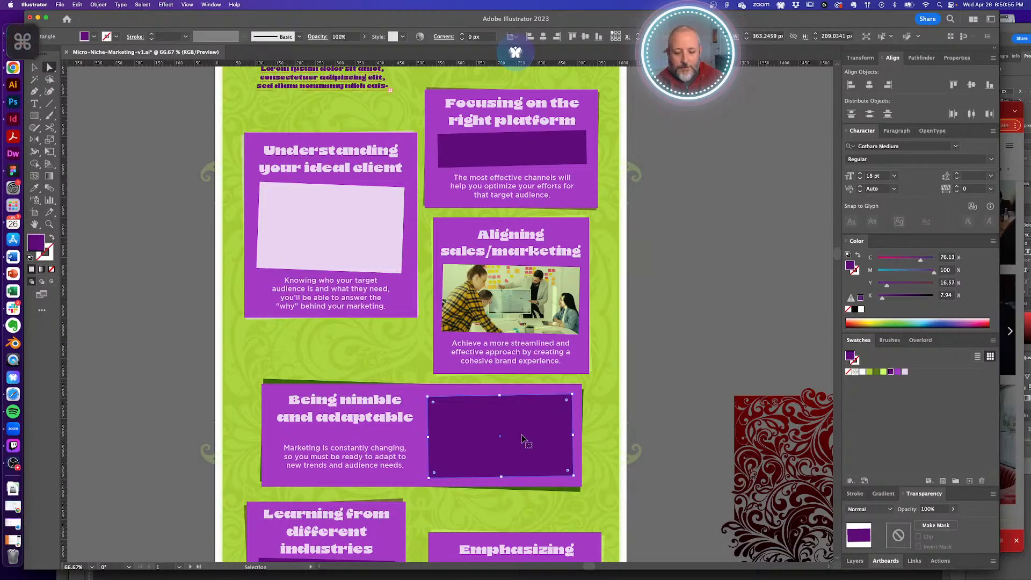
key(super+b)
shift+click(543, 421)
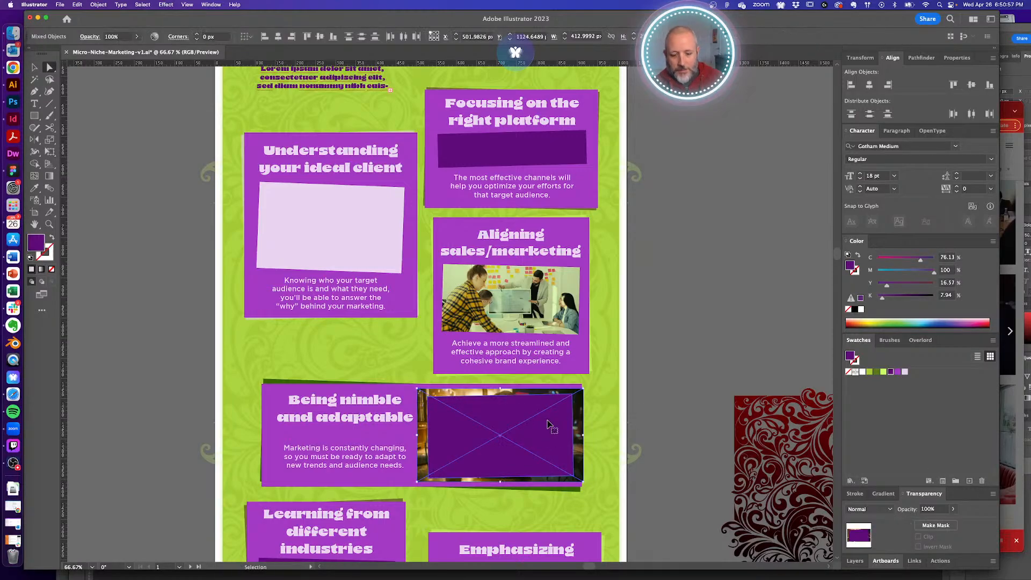
- Clip the café photo inside the purple rectangle with a clipping mask
key(super+7)
click(678, 382)
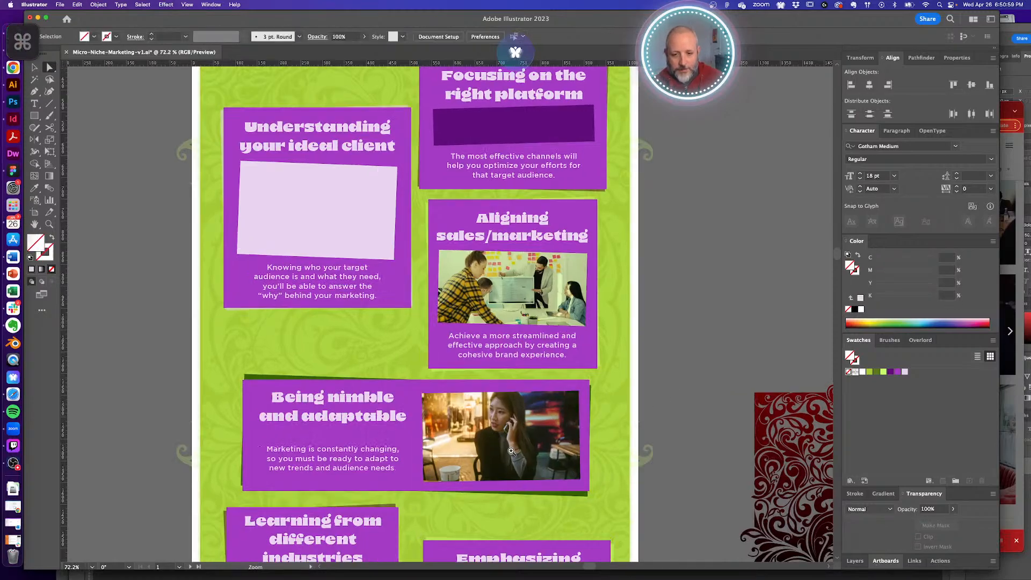
scroll(492, 434, up, 3)
- Fill the photo's overlay rectangle light green with Multiply blending at 50% opacity
click(653, 382)
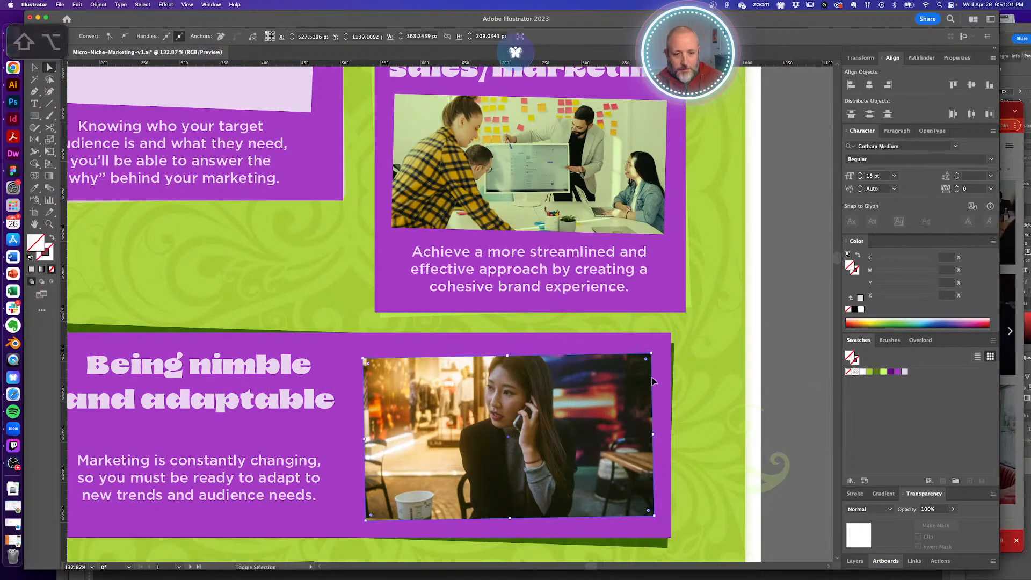
key(a)
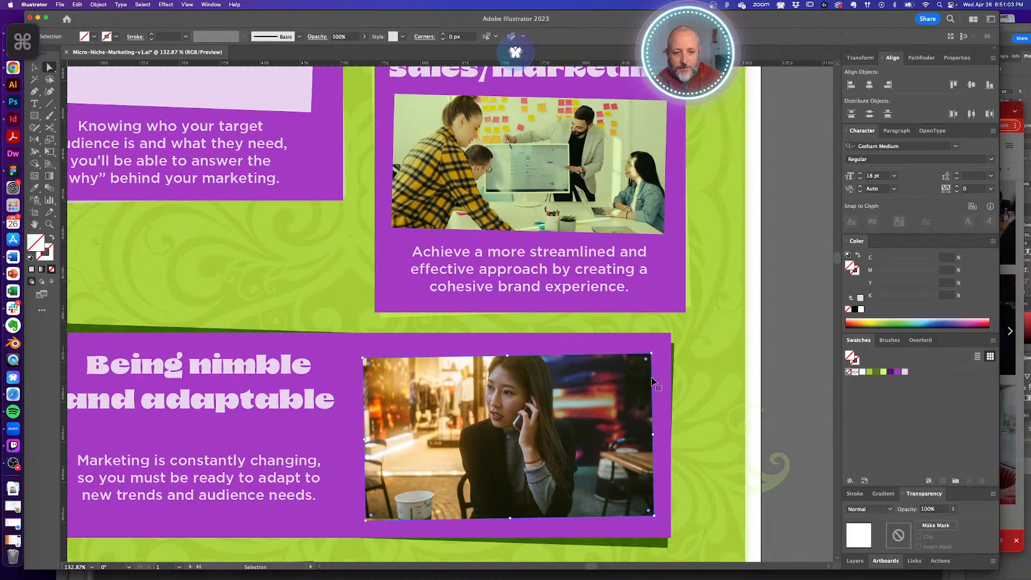
click(884, 372)
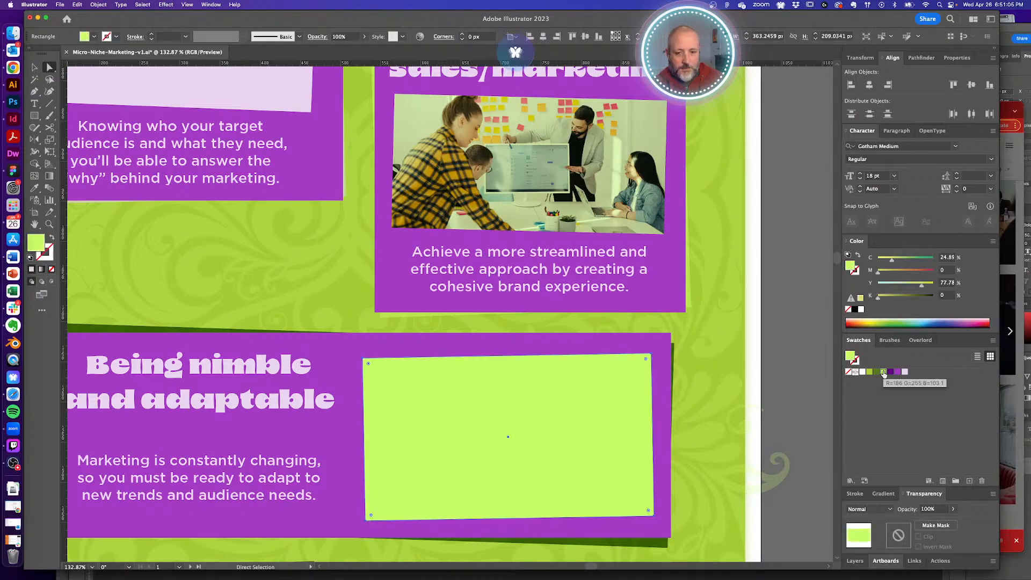
key(i)
click(584, 183)
key(v)
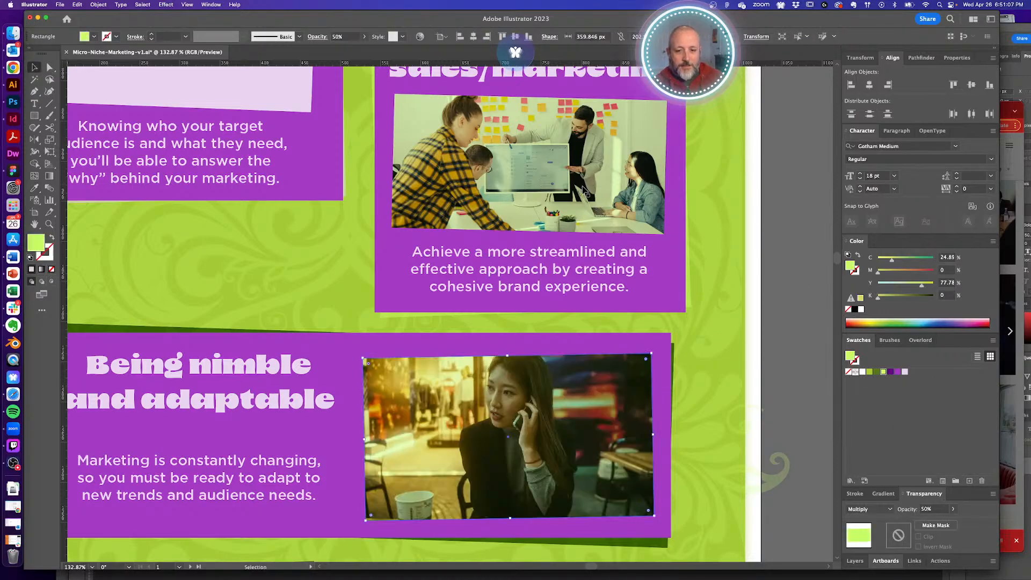
key(a)
click(783, 352)
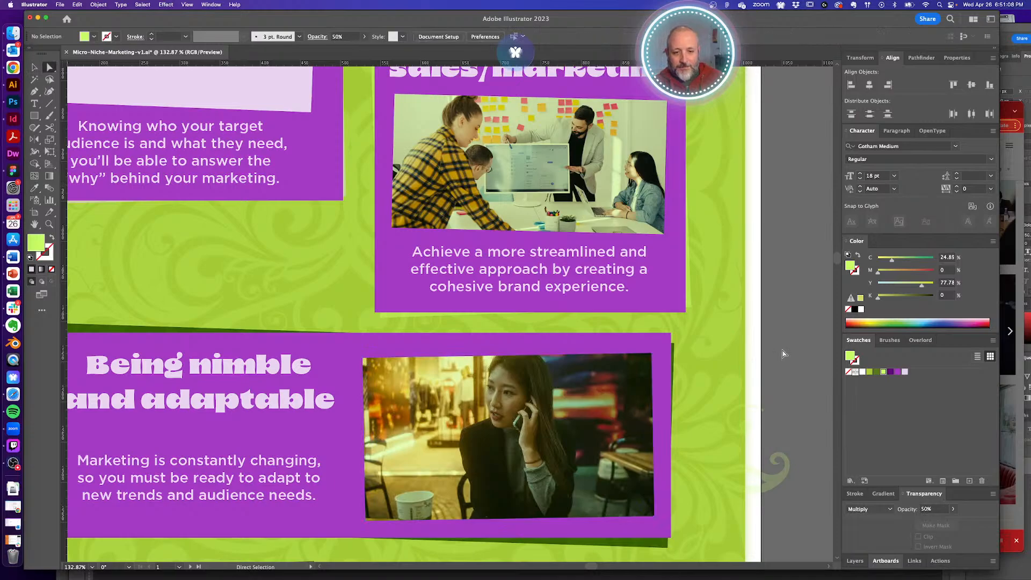
- Compare against the meeting photo's overlay and keep the café overlay lighter green
click(532, 407)
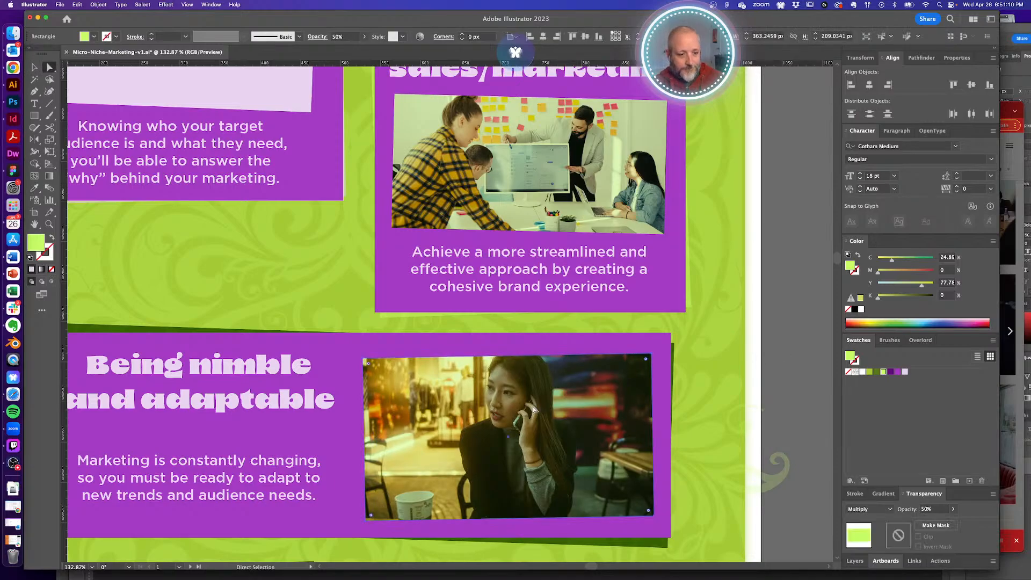
click(612, 195)
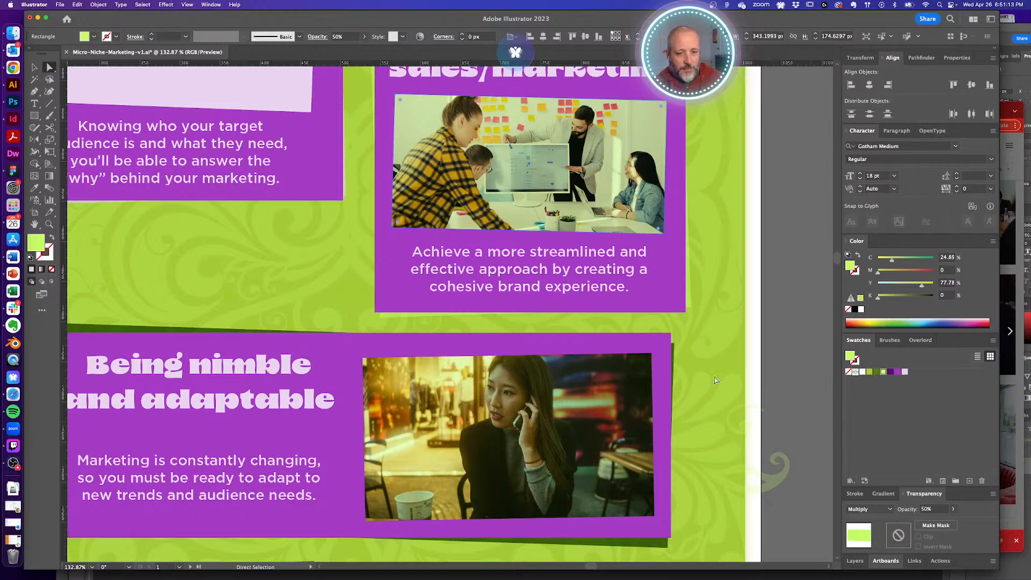
click(626, 382)
click(870, 372)
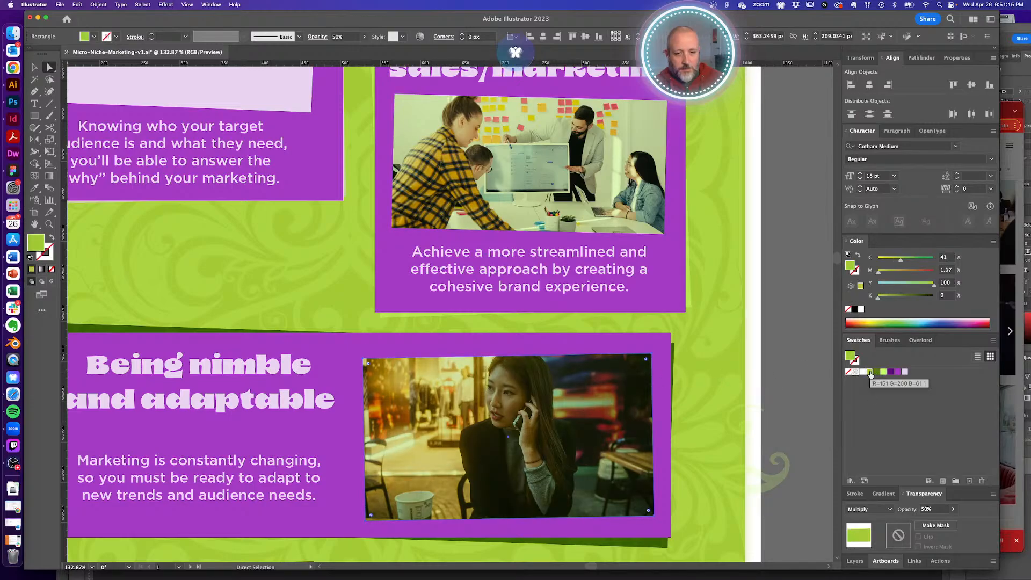
click(883, 371)
click(800, 363)
key(super+minus)
key(super+minus)
key(super+minus)
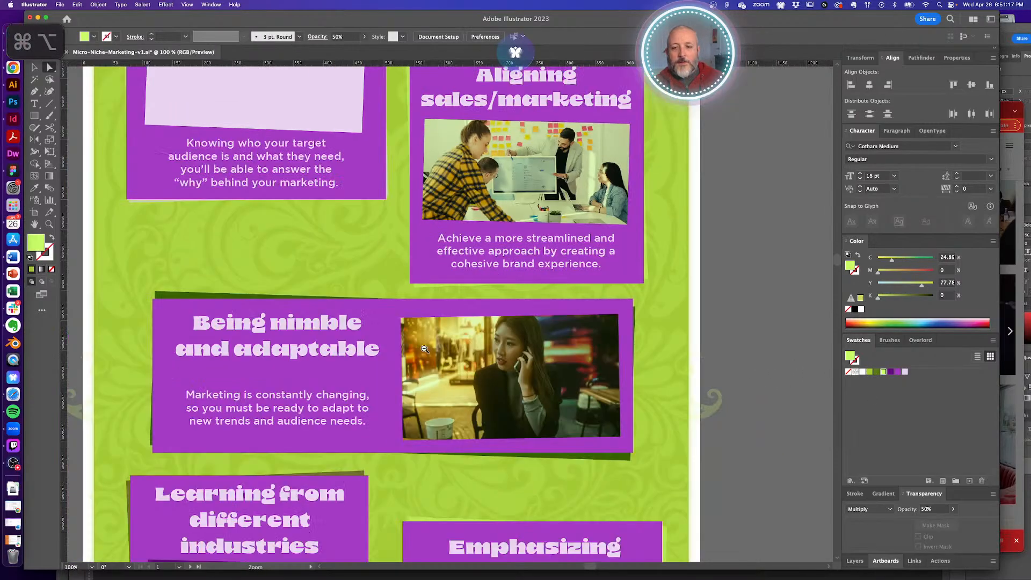
- Back in Unsplash, return to the clients results and reopen the woman-on-phone photo page
drag(435, 306, 420, 427)
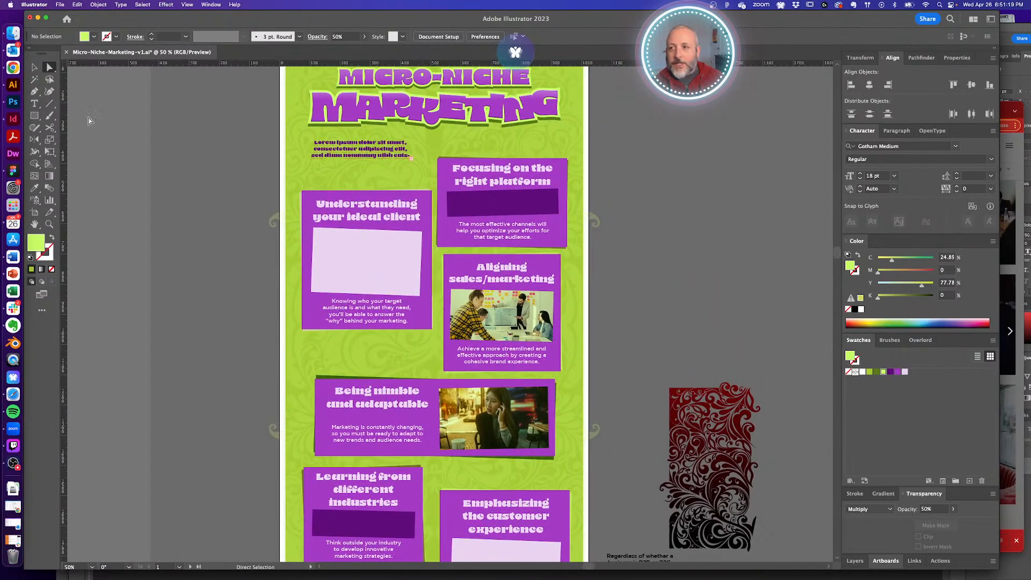
click(13, 67)
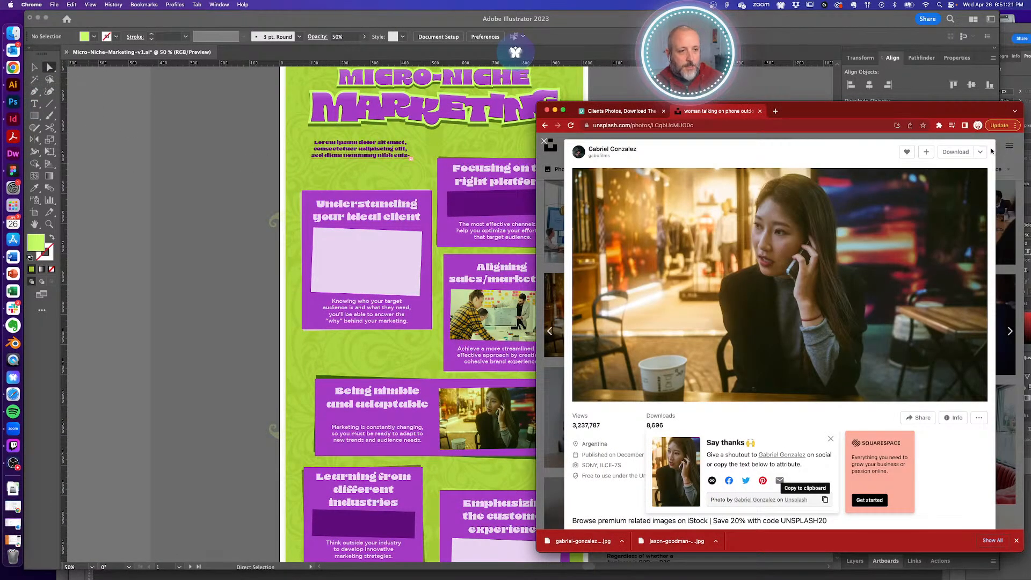
click(543, 143)
scroll(690, 352, down, 10)
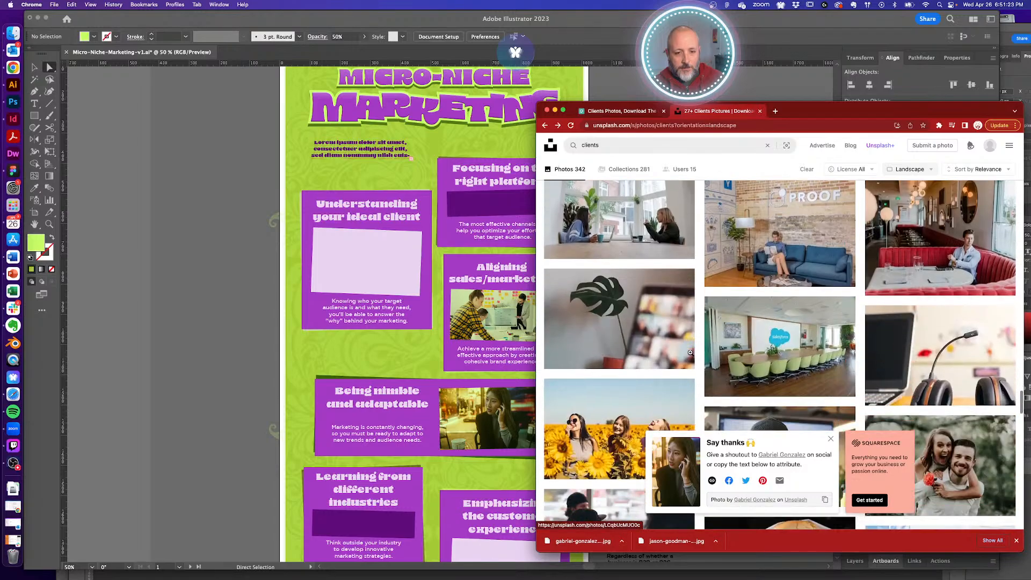
scroll(690, 352, up, 10)
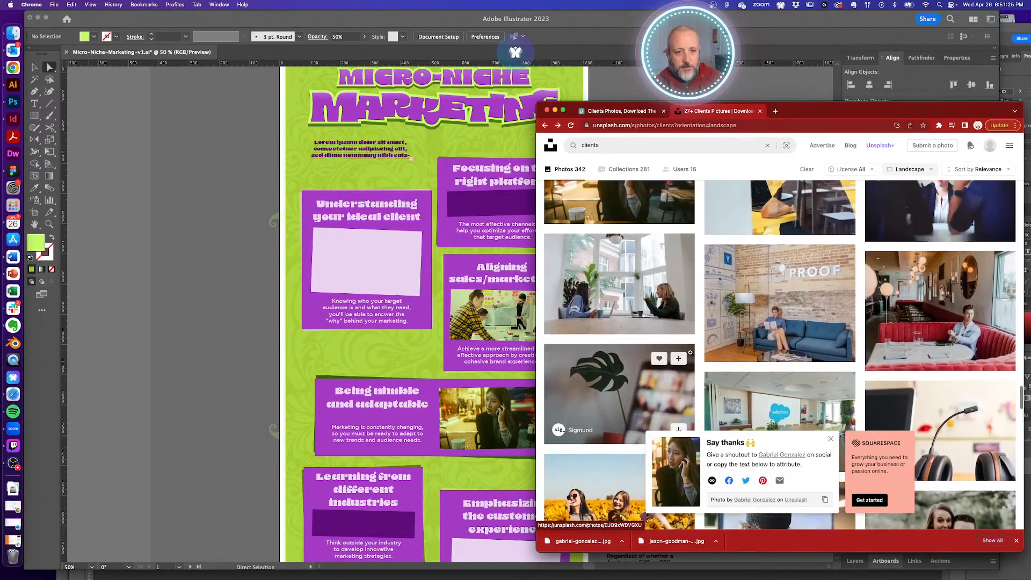
click(677, 376)
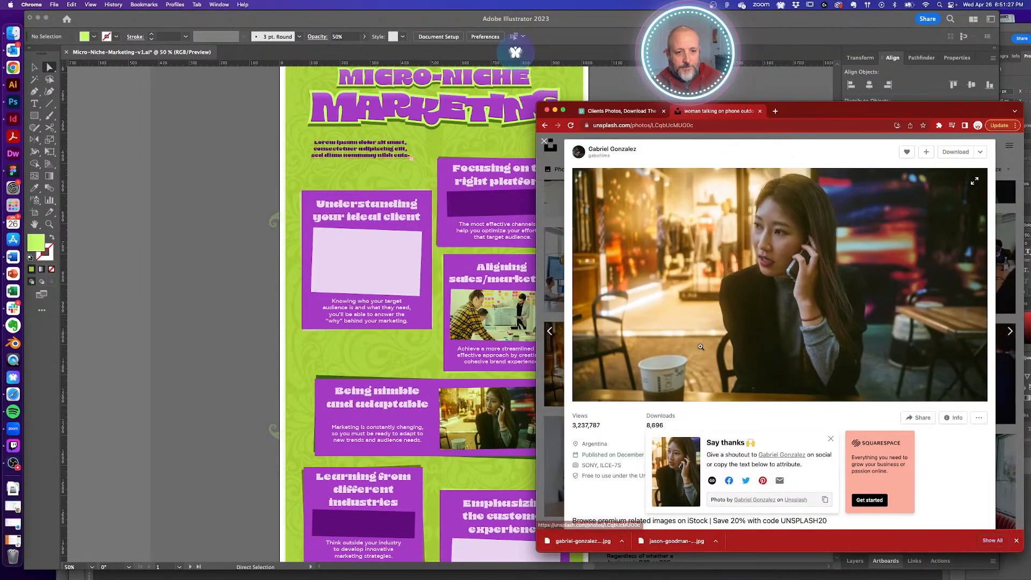
scroll(719, 344, down, 15)
scroll(720, 343, down, 10)
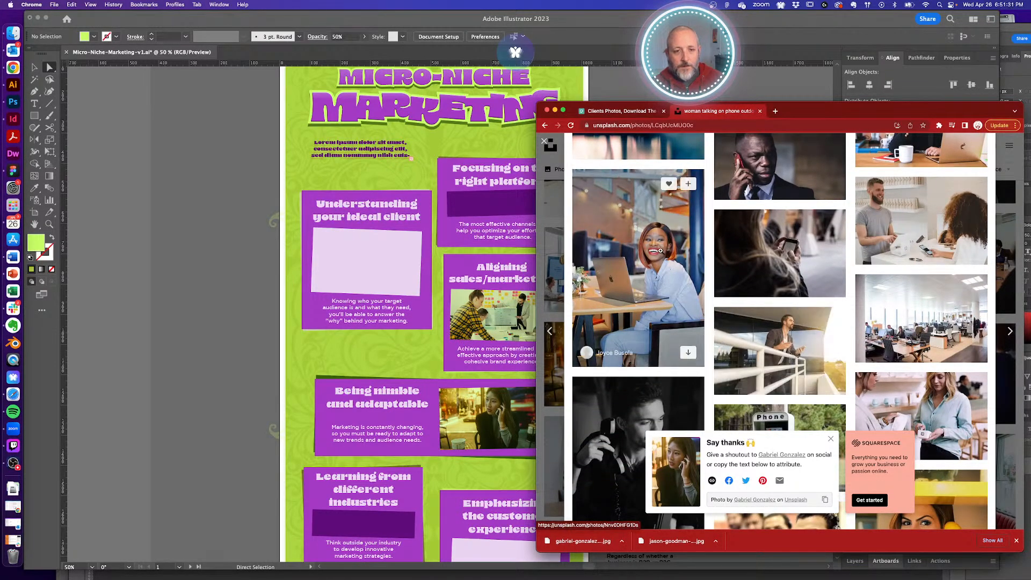
- Open the photo of the smiling woman at a laptop and look it over
click(686, 336)
scroll(867, 314, down, 10)
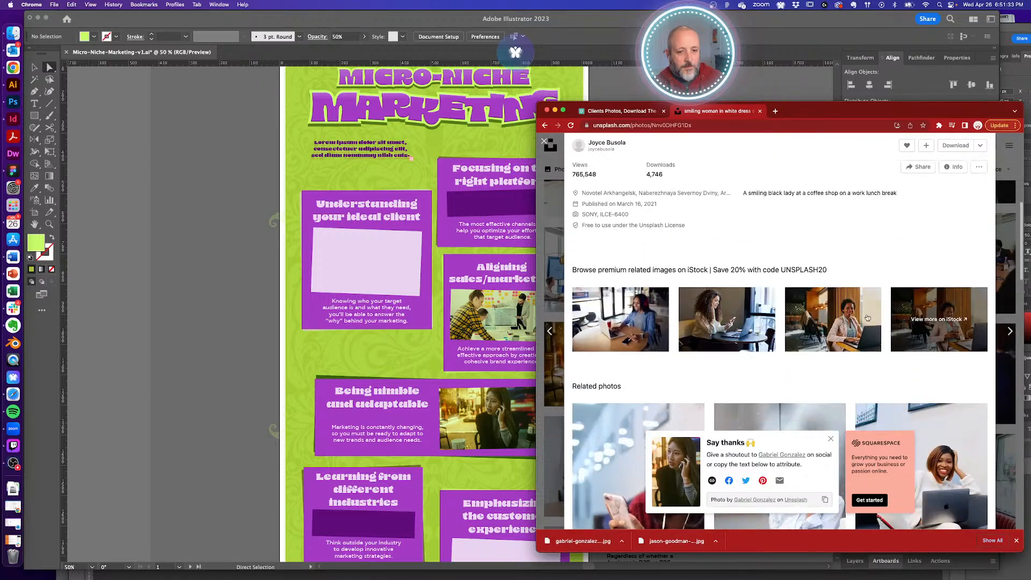
scroll(867, 314, down, 5)
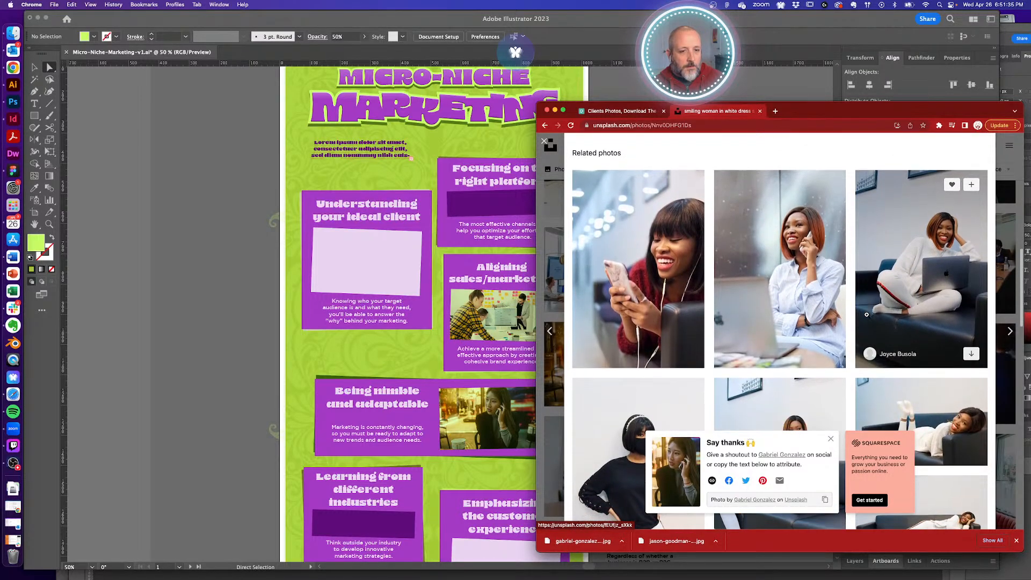
scroll(867, 316, down, 2)
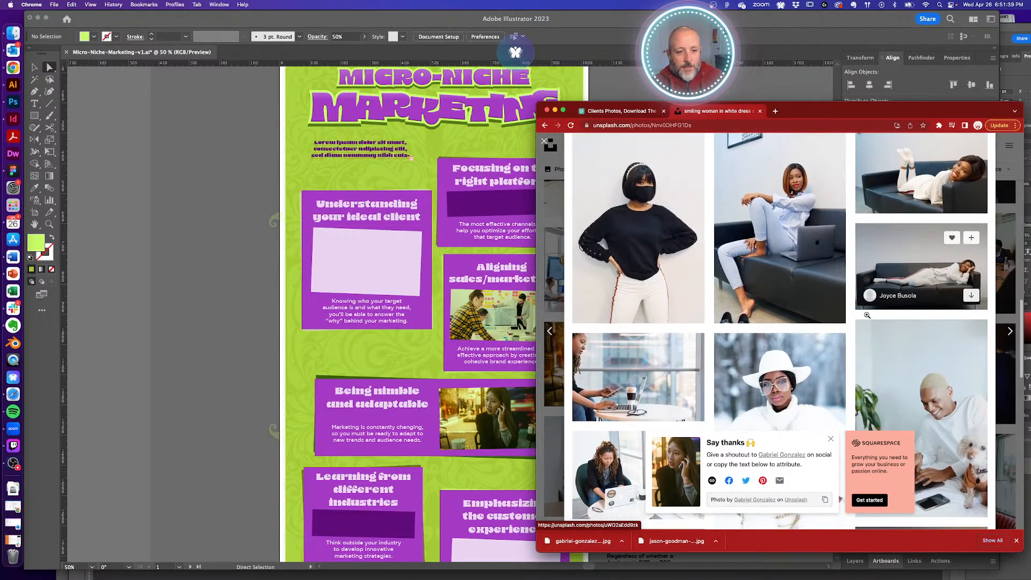
scroll(866, 315, down, 3)
scroll(867, 315, up, 4)
scroll(866, 315, up, 2)
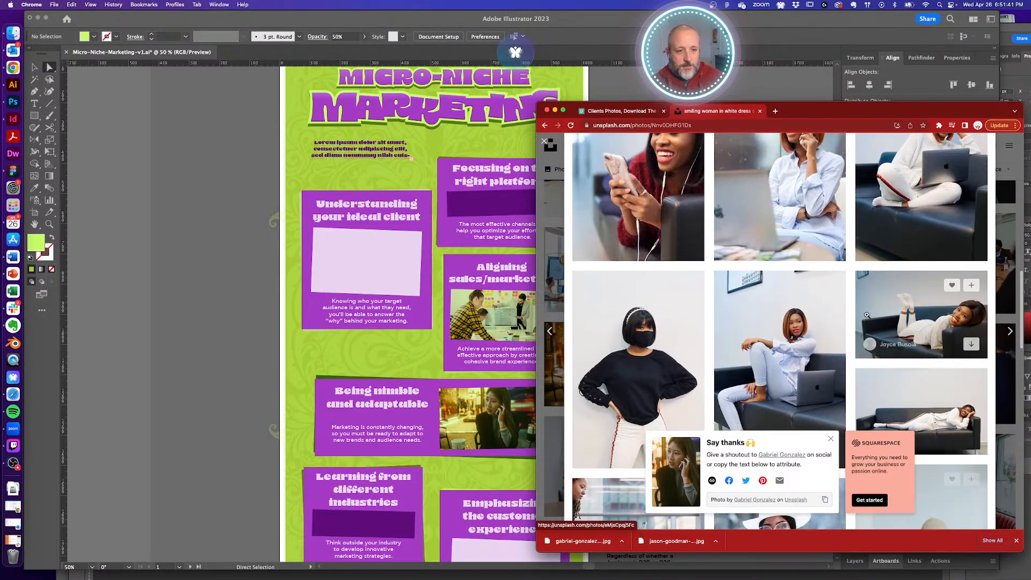
scroll(866, 315, down, 10)
scroll(866, 315, down, 5)
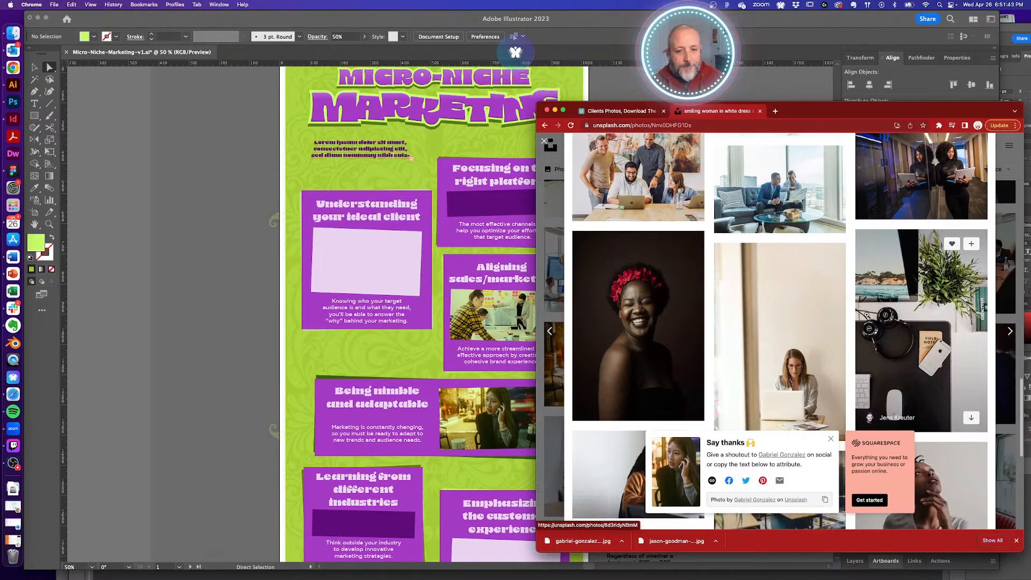
scroll(867, 315, down, 2)
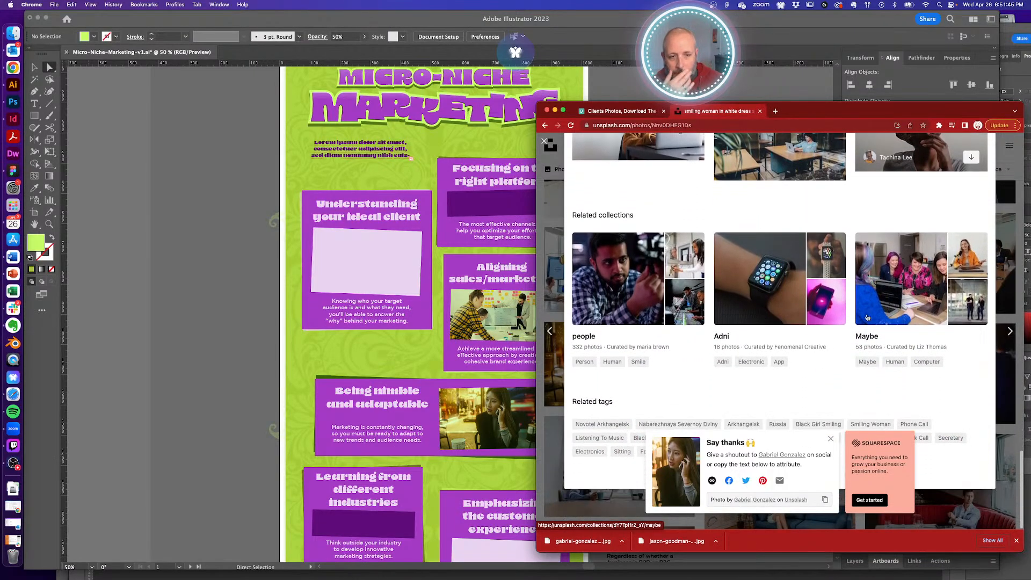
scroll(867, 316, up, 15)
scroll(867, 317, up, 8)
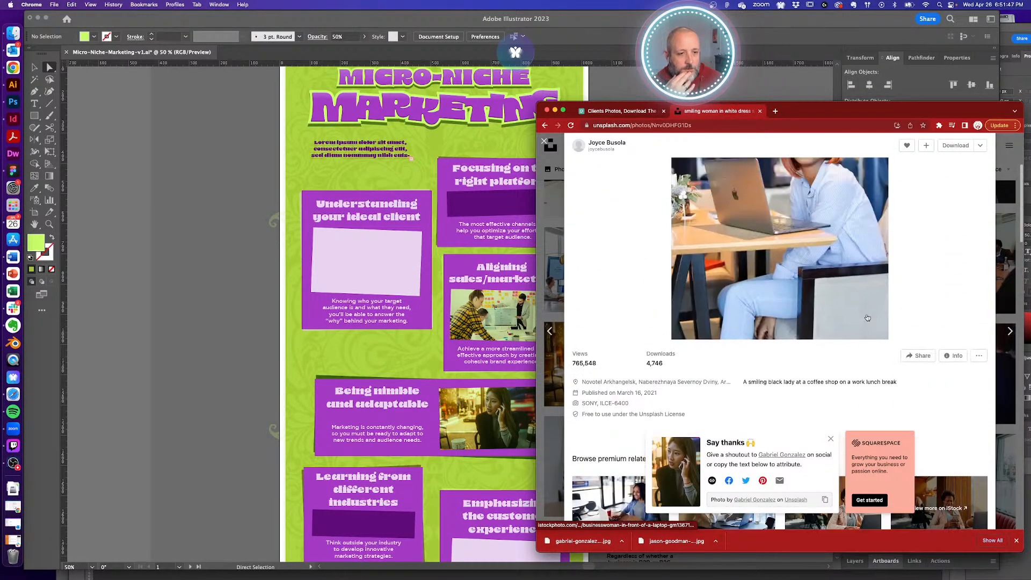
- Download the laptop photo into the Reference folder and go back to Illustrator
click(960, 146)
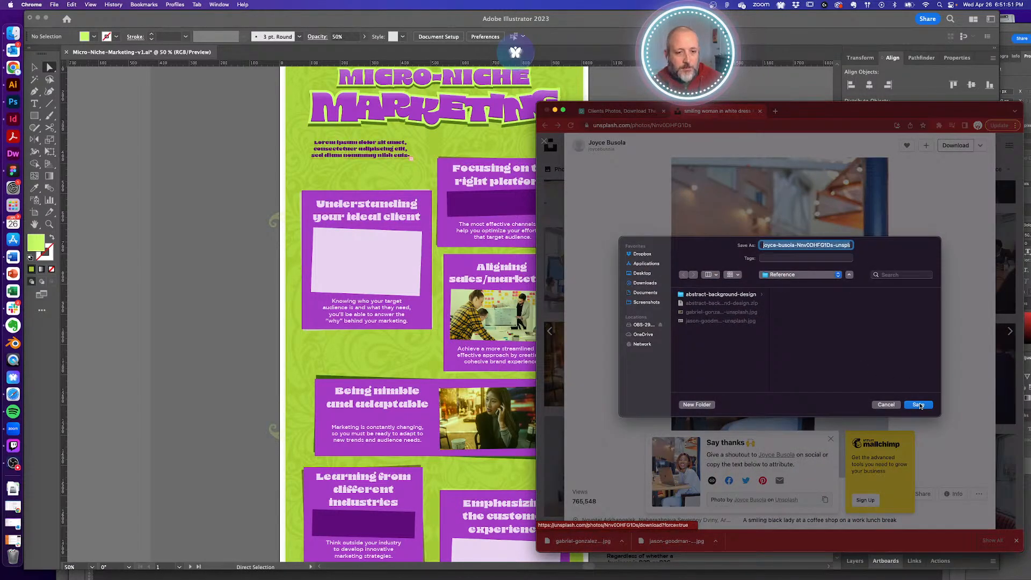
click(919, 404)
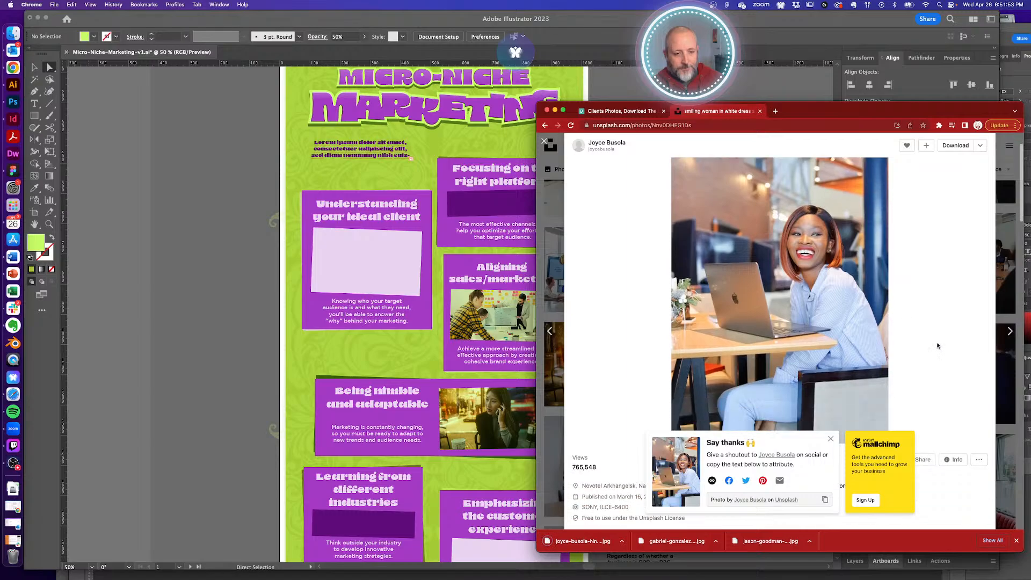
scroll(937, 346, down, 2)
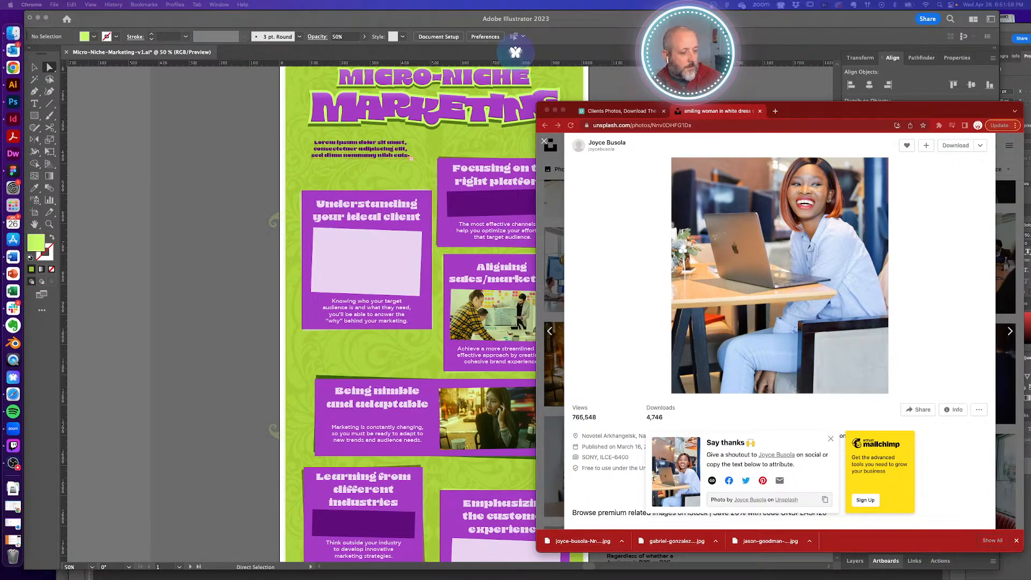
click(251, 244)
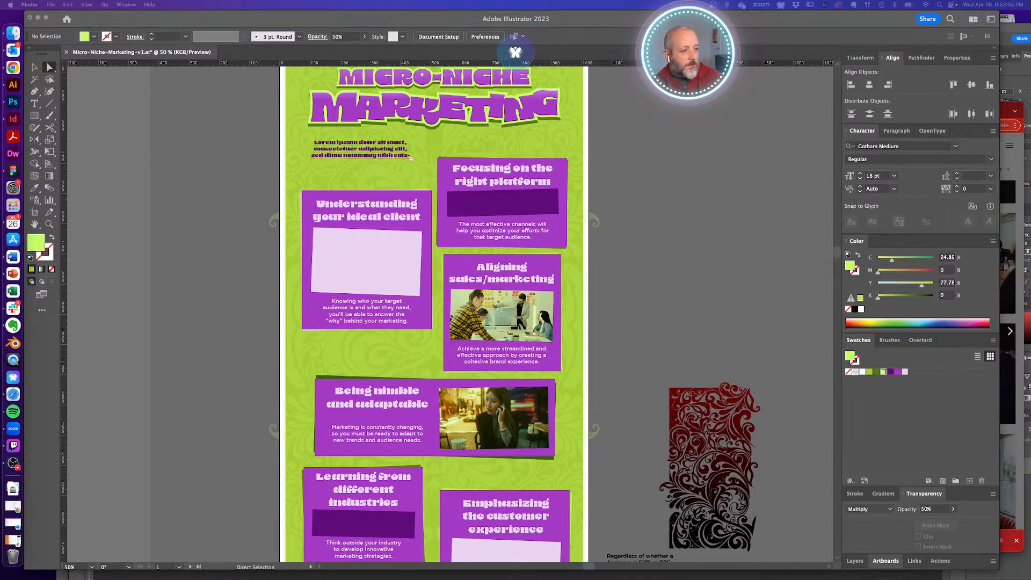
- Place the smiling-woman photo and scale it to cover the ideal-client card's placeholder
drag(1, 261, 370, 261)
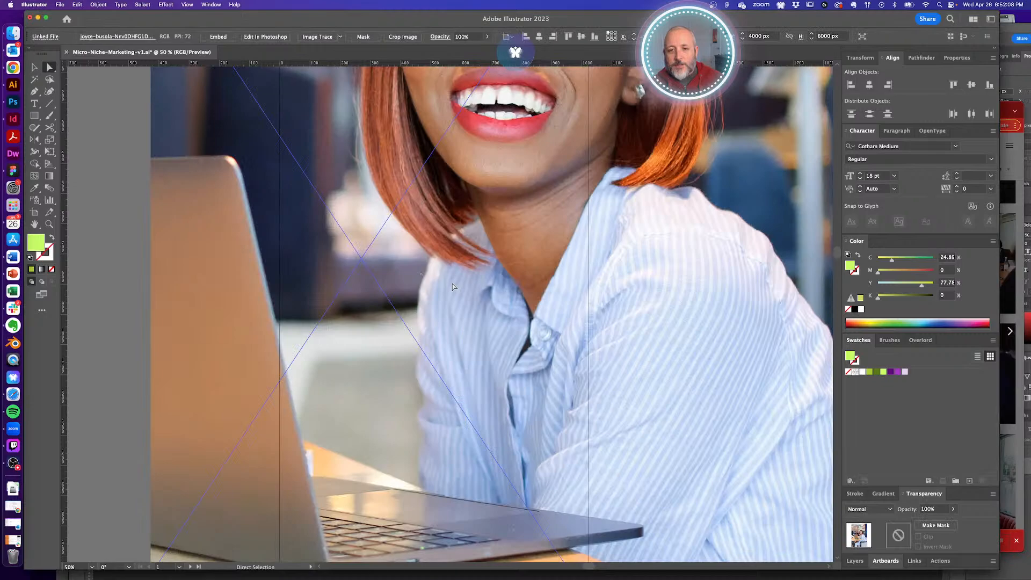
alt+super+click(443, 288)
alt+super+click(442, 288)
alt+super+click(442, 288)
alt+super+click(442, 288)
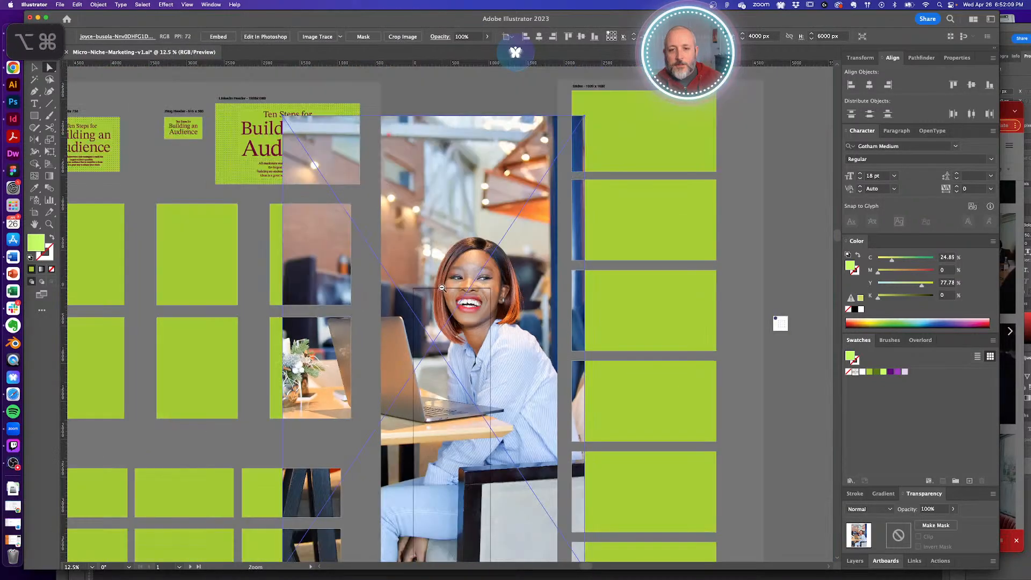
key(v)
drag(584, 116, 449, 276)
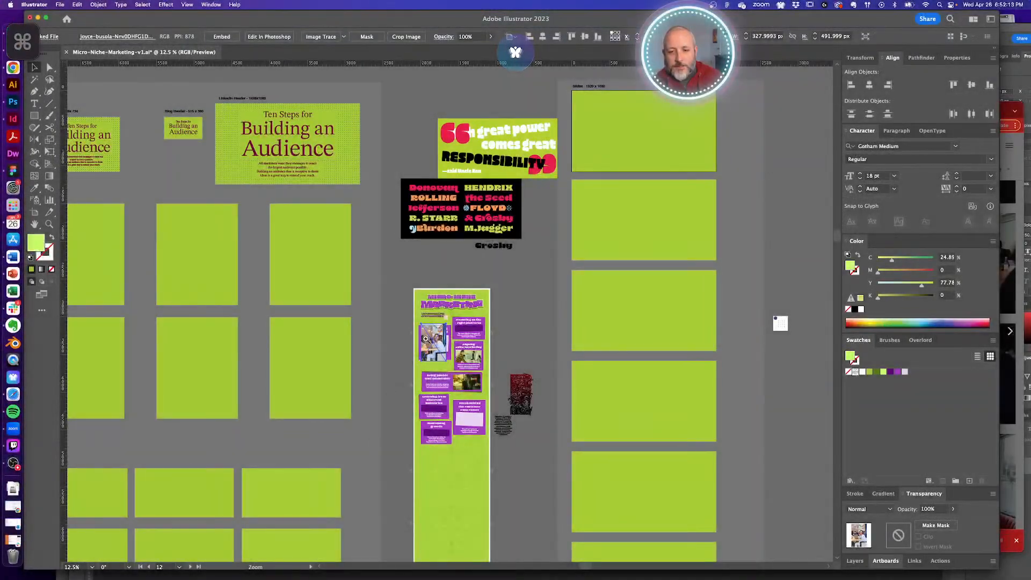
drag(425, 340, 523, 322)
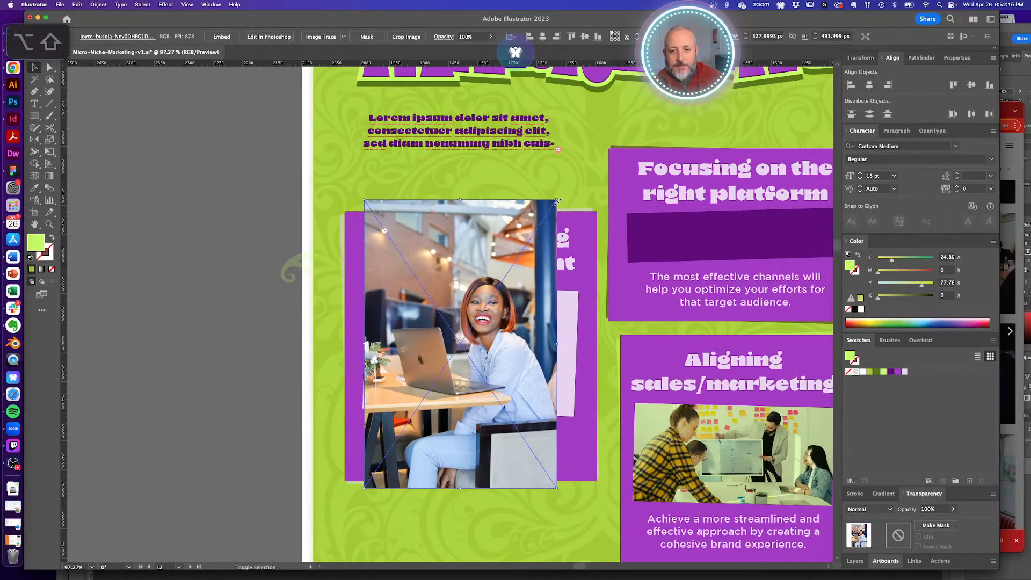
drag(557, 201, 566, 184)
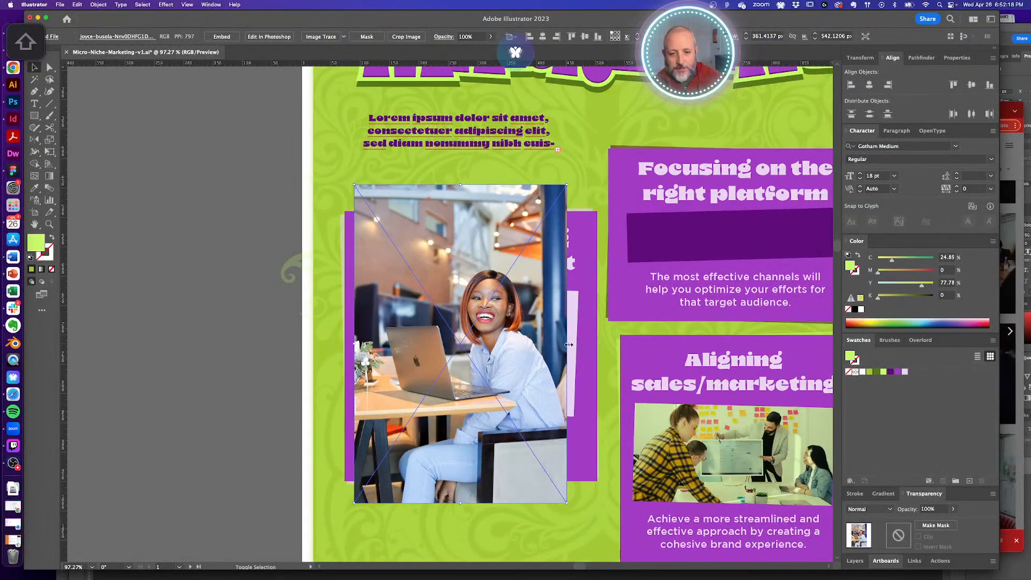
drag(567, 344, 586, 346)
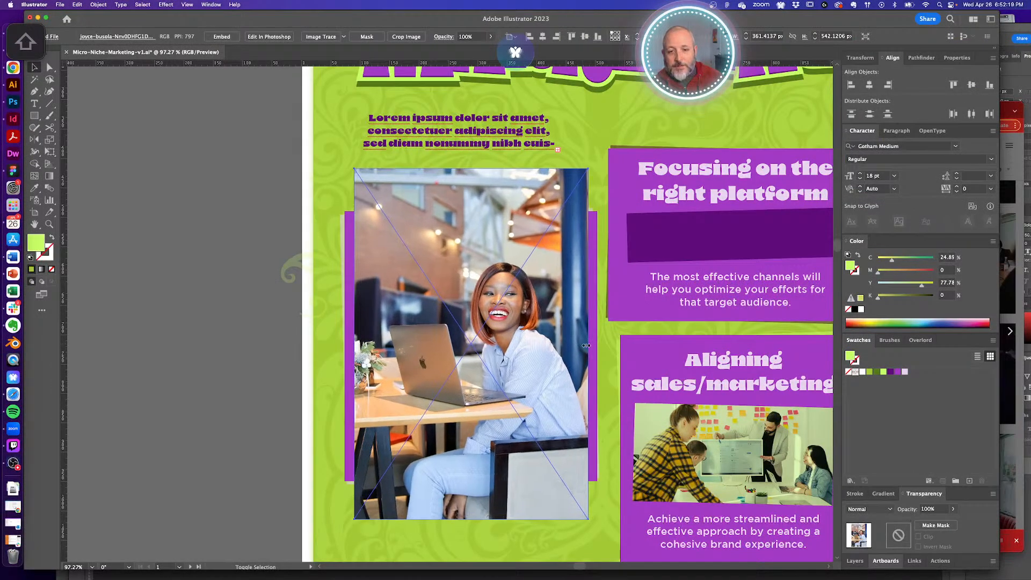
drag(517, 339, 518, 354)
- Paste the photo behind the pink placeholder and make a clipping mask with it
key(super+x)
key(a)
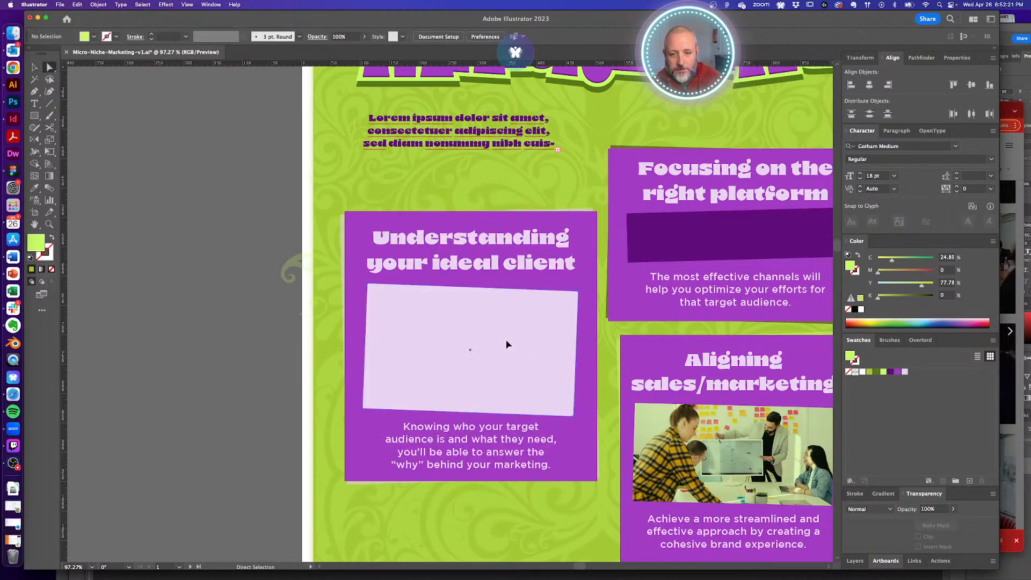
super+click(507, 344)
key(super+b)
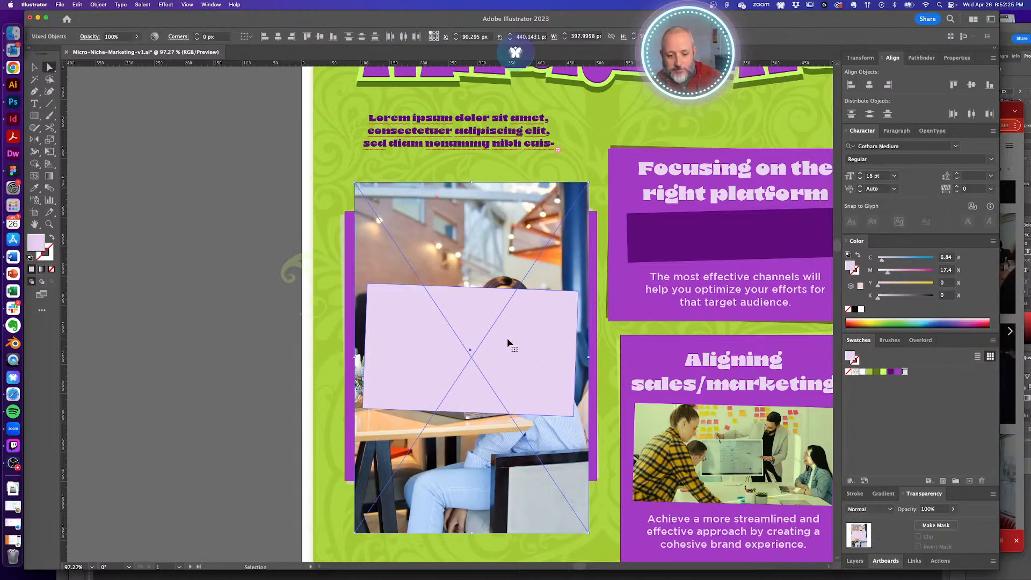
key(super+7)
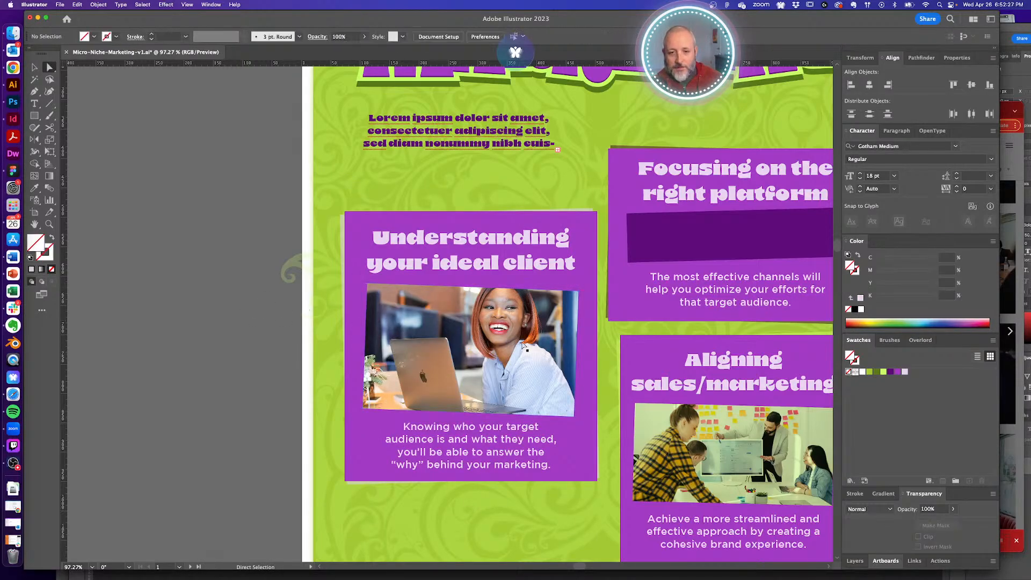
click(525, 336)
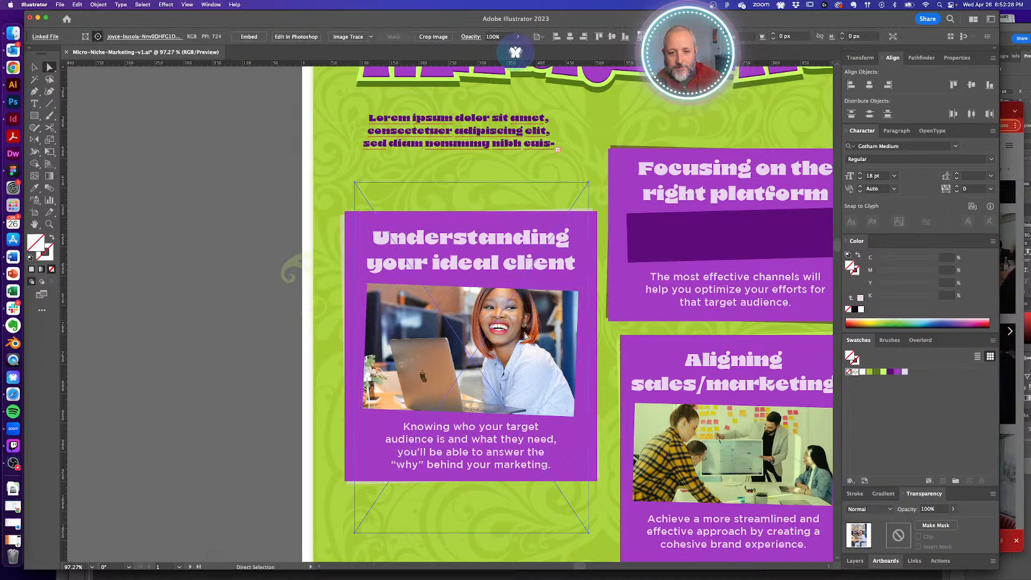
- Eyedrop the lime Multiply 50% tint from the sales/marketing photo onto the ideal-client photo
click(544, 295)
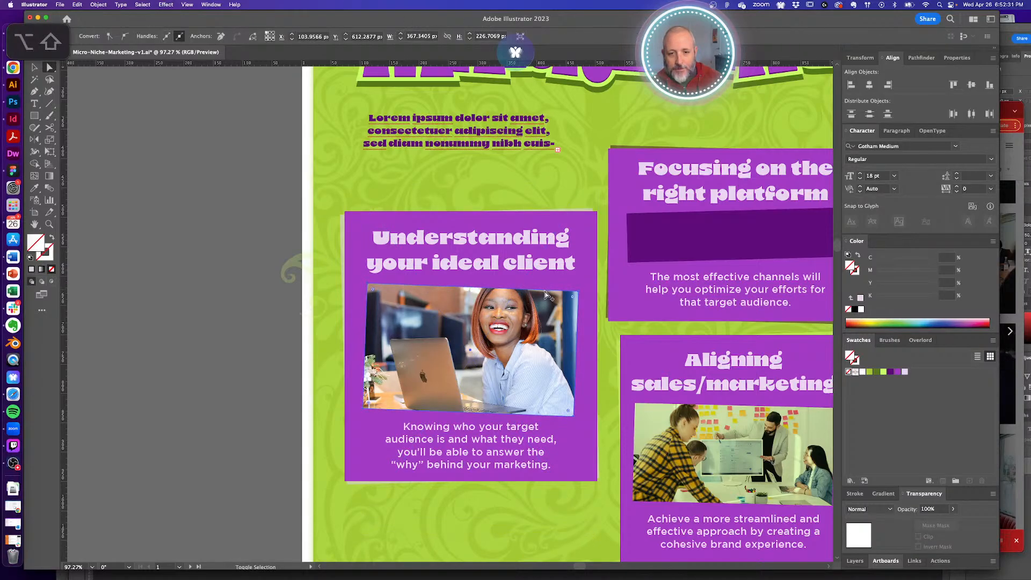
alt+shift+click(545, 292)
key(super)
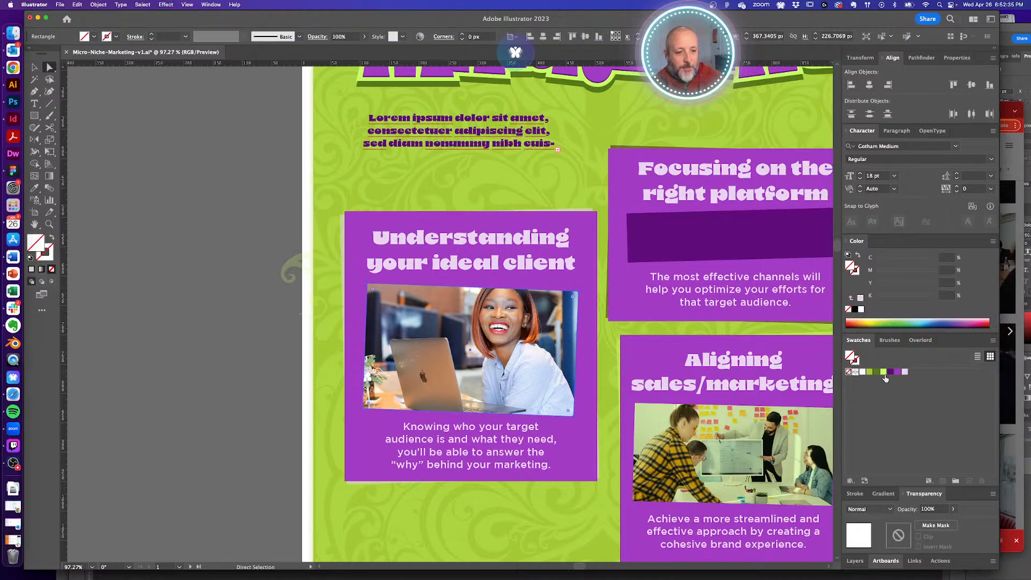
key(i)
click(741, 445)
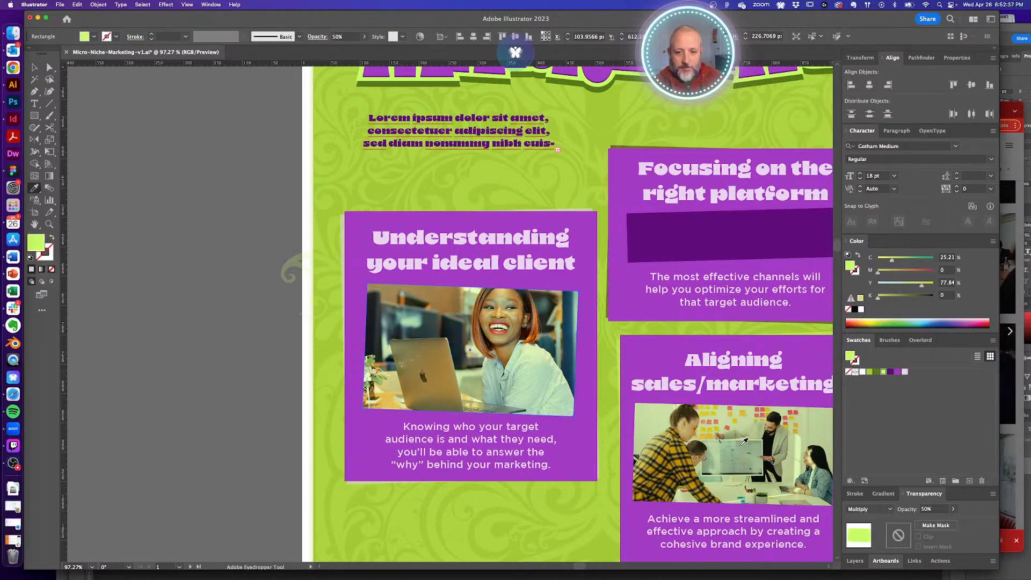
key(a)
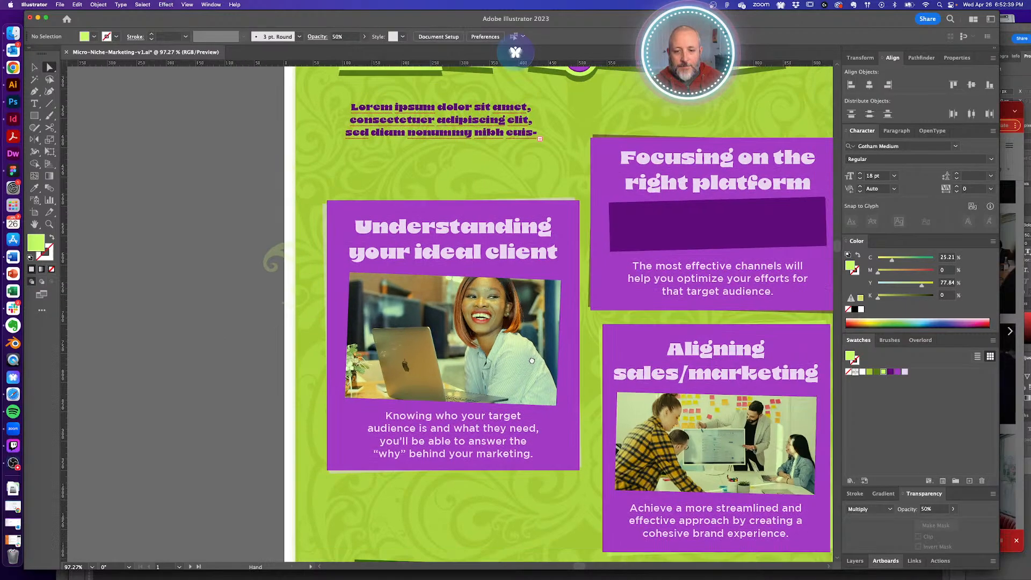
scroll(553, 378, down, 3)
scroll(552, 378, right, 3)
alt+super+click(551, 380)
drag(440, 364, 509, 380)
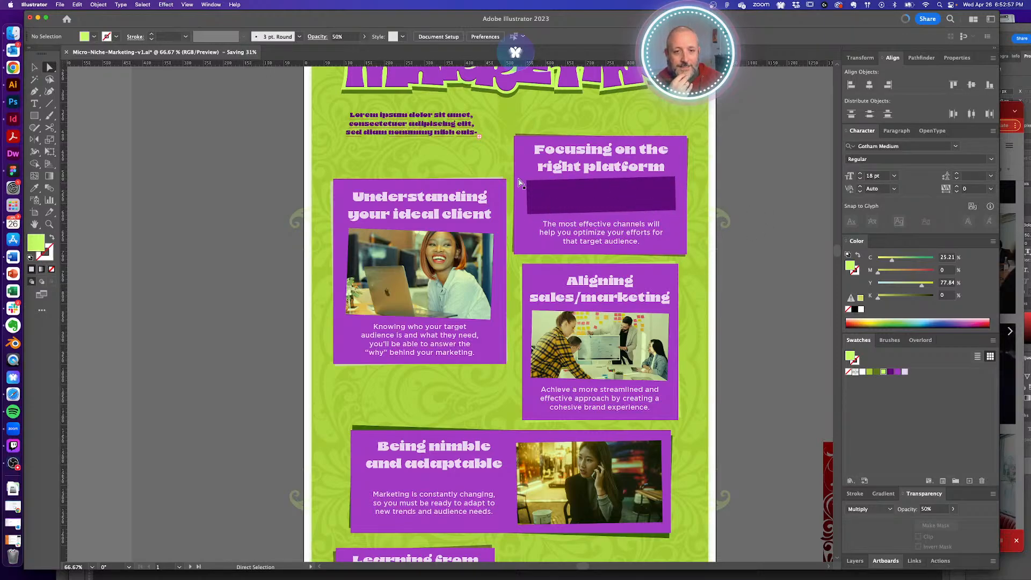
- Close the open photo, preview the office presentation and conference-table photos, and dismiss the thanks popup
click(1006, 106)
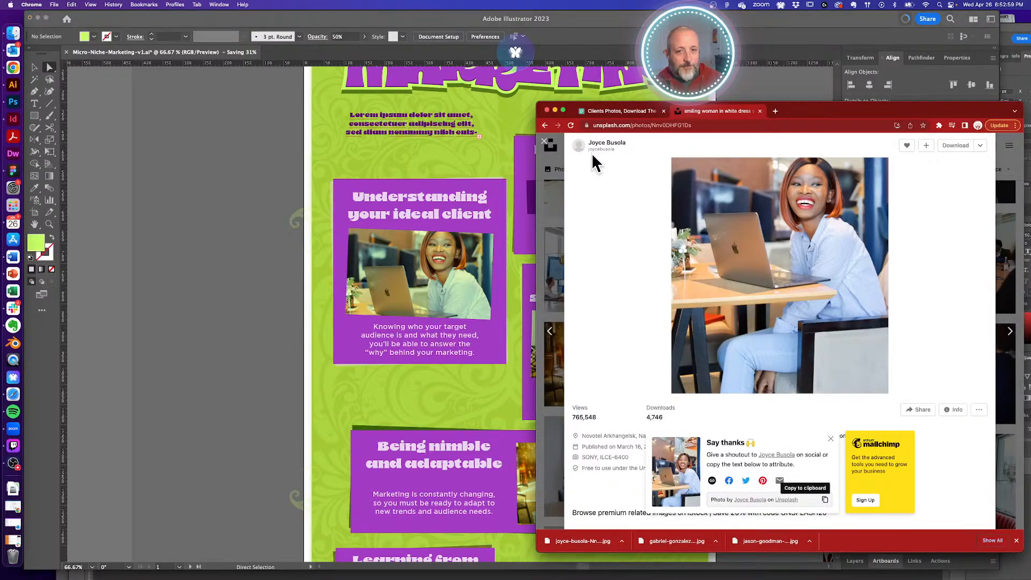
click(544, 142)
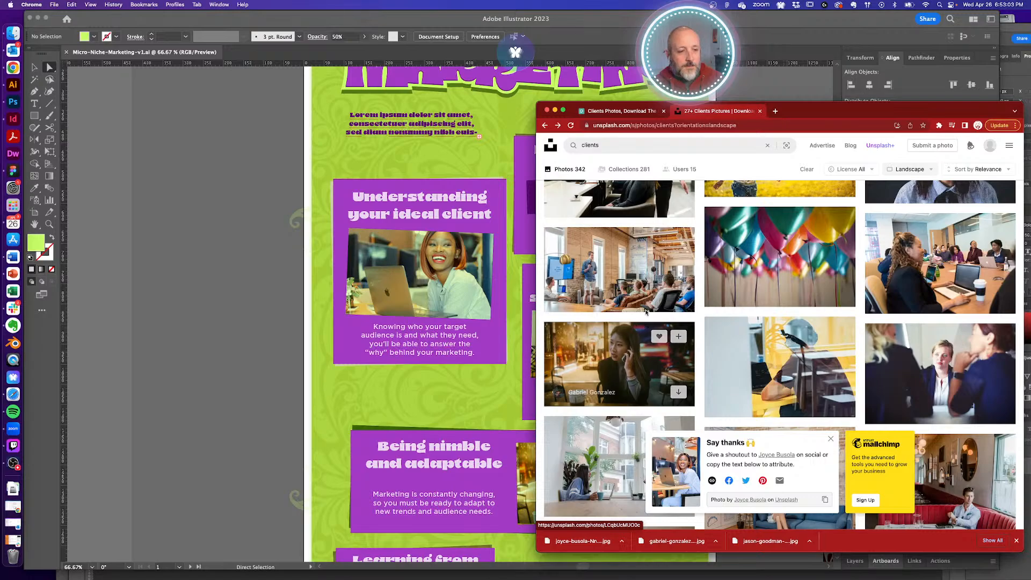
click(634, 275)
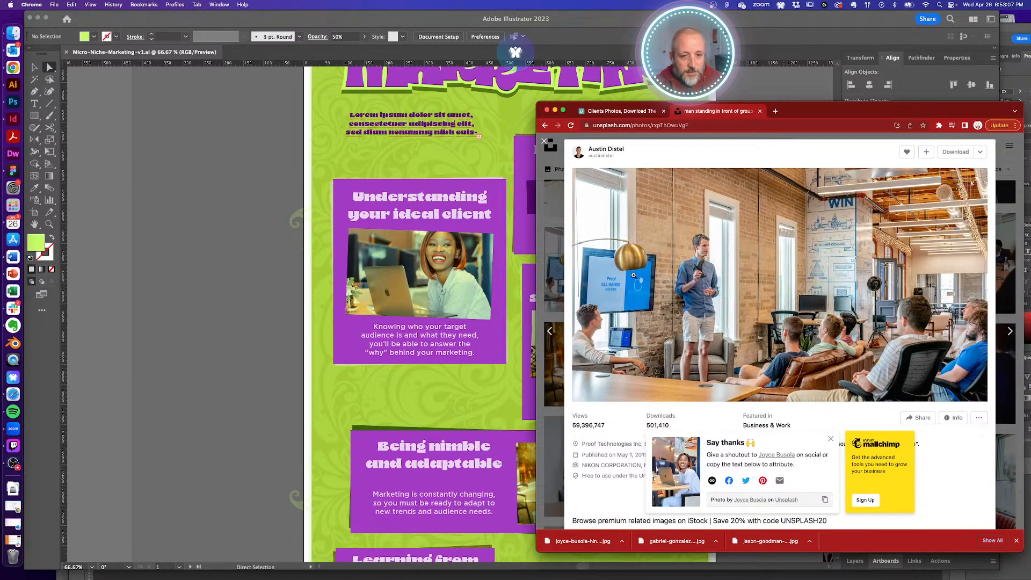
click(544, 141)
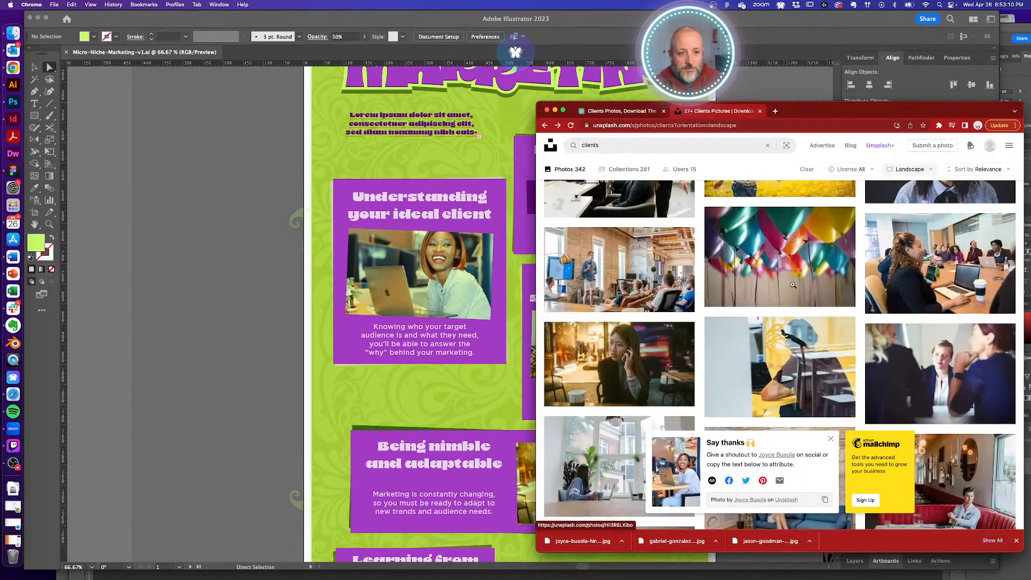
click(906, 259)
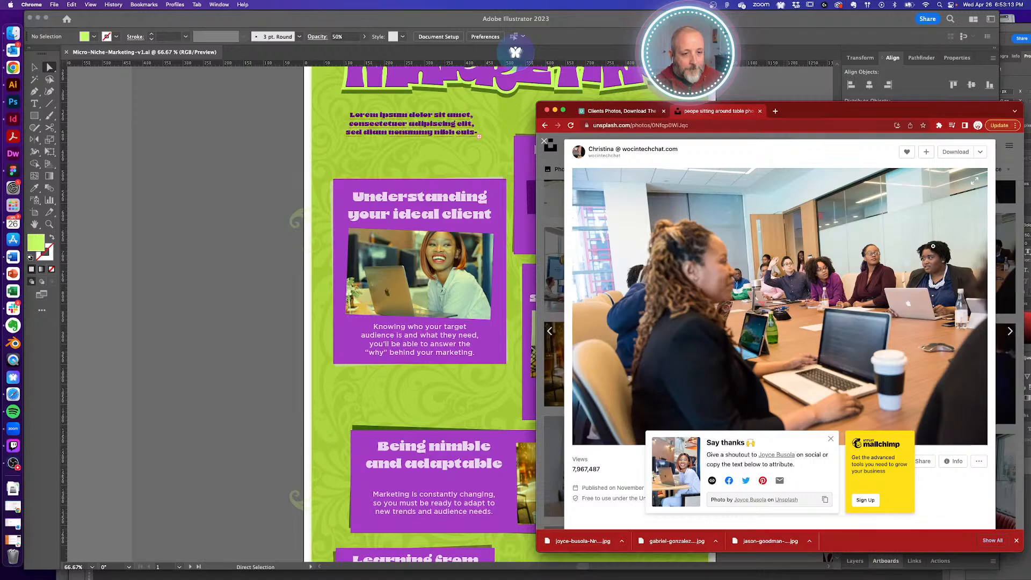
click(544, 141)
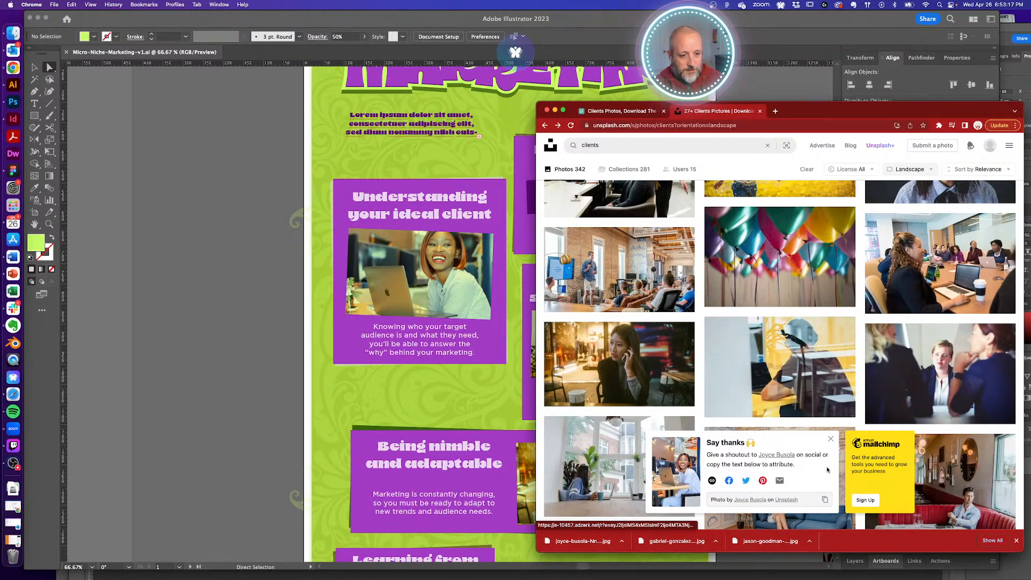
click(831, 439)
- Scroll further down the landscape clients results looking for more card photos
scroll(705, 381, down, 4)
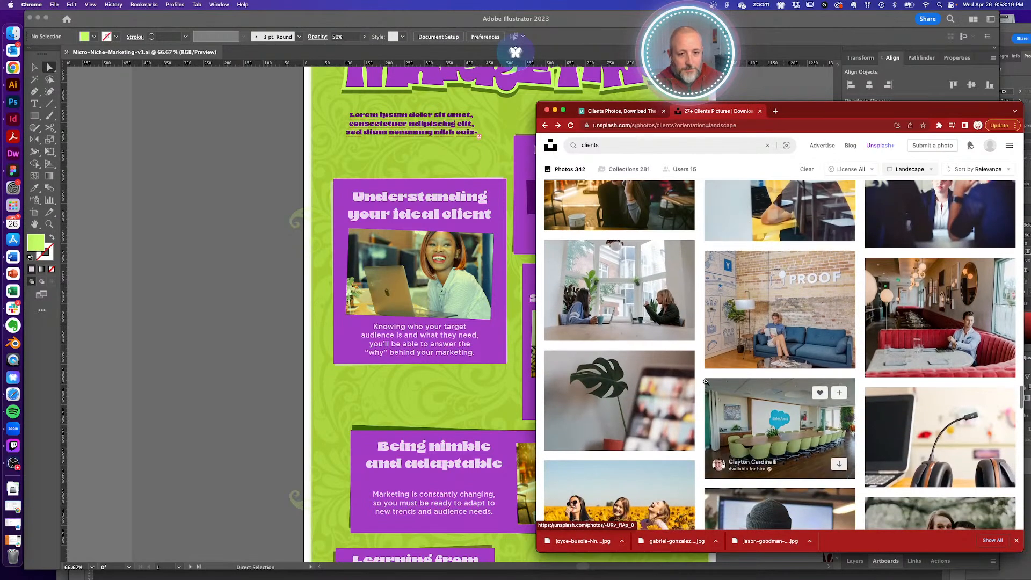
scroll(705, 381, down, 6)
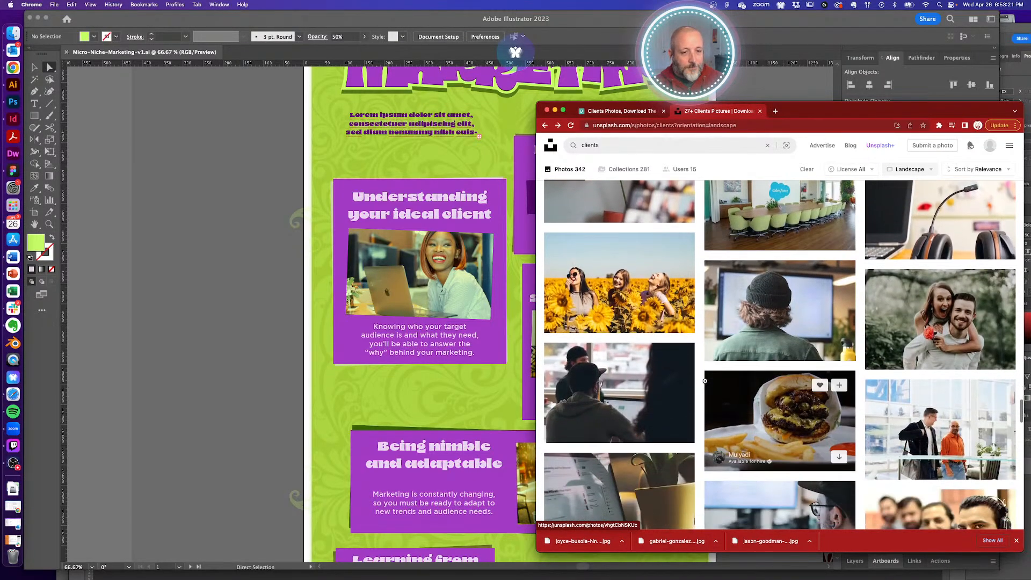
scroll(705, 382, down, 6)
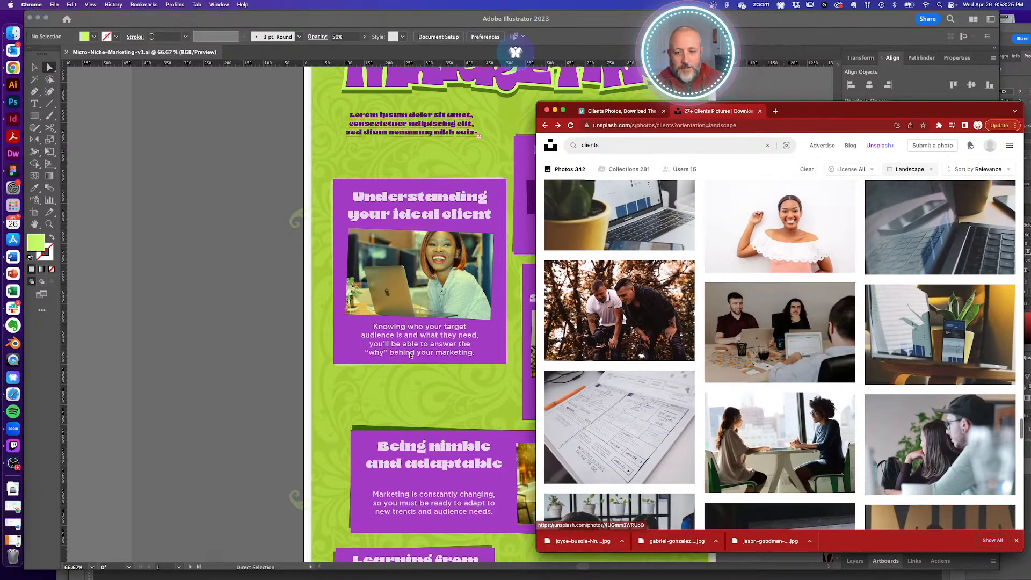
scroll(408, 355, right, 5)
scroll(409, 356, right, 3)
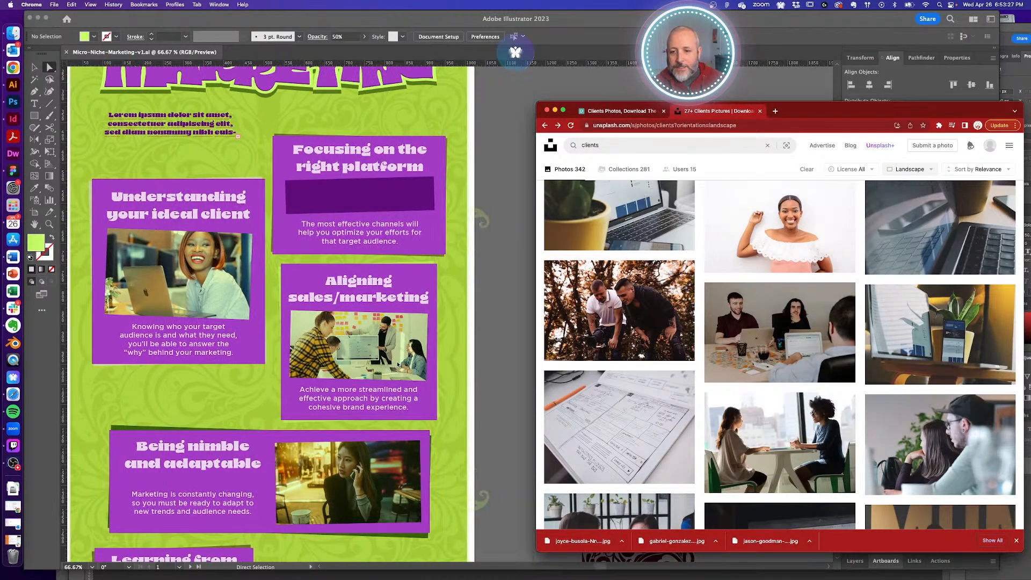
scroll(400, 363, down, 10)
scroll(396, 366, down, 3)
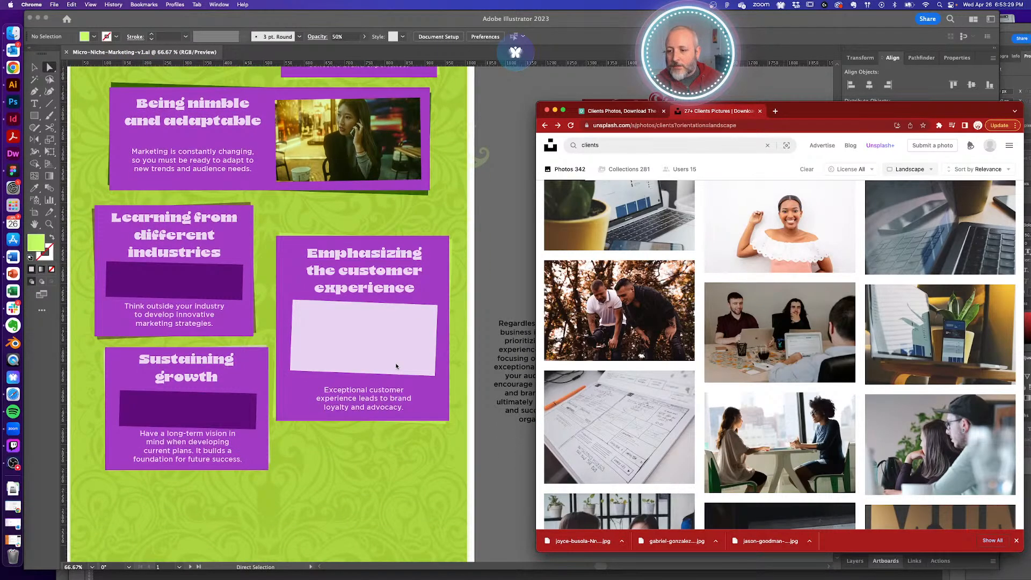
scroll(397, 367, up, 9)
scroll(397, 366, down, 7)
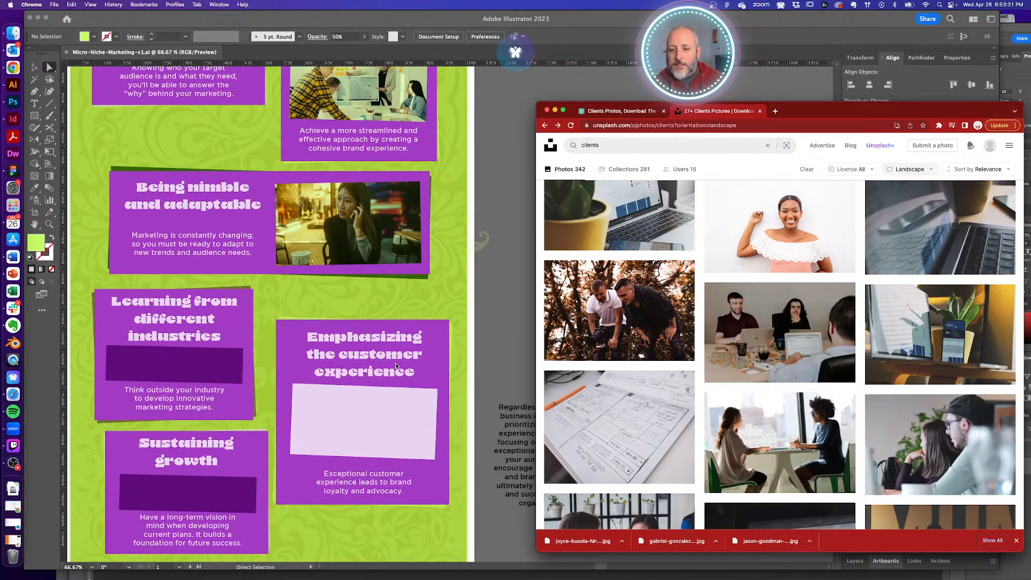
scroll(397, 366, down, 1)
mouse_move(719, 341)
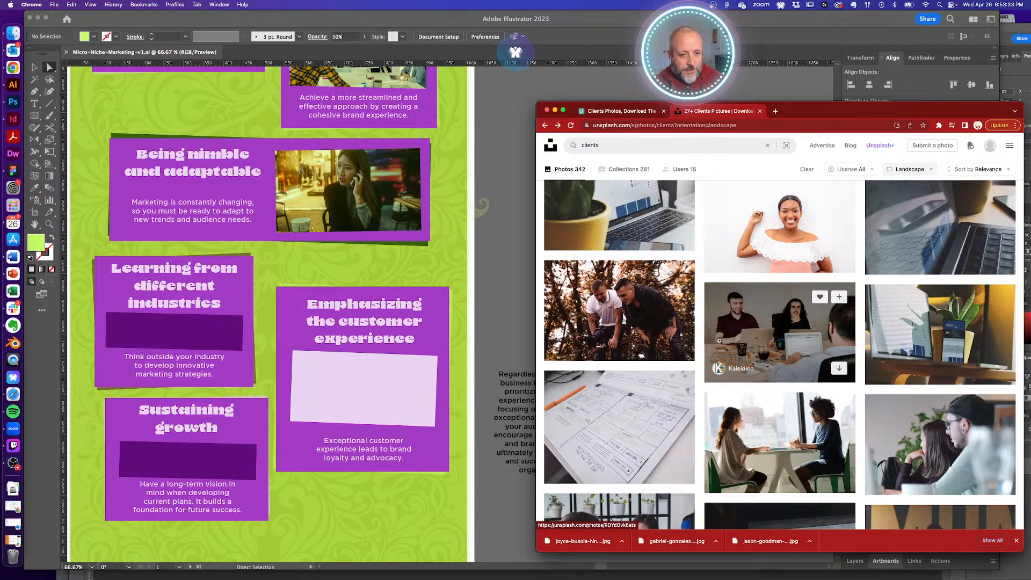
scroll(719, 340, down, 3)
scroll(697, 341, down, 3)
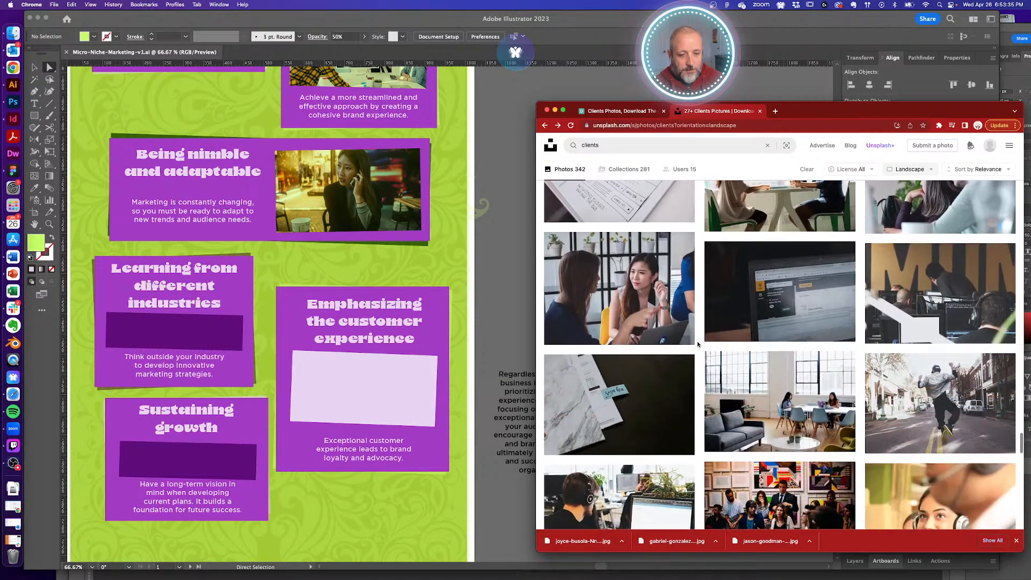
scroll(697, 341, down, 1)
mouse_move(677, 295)
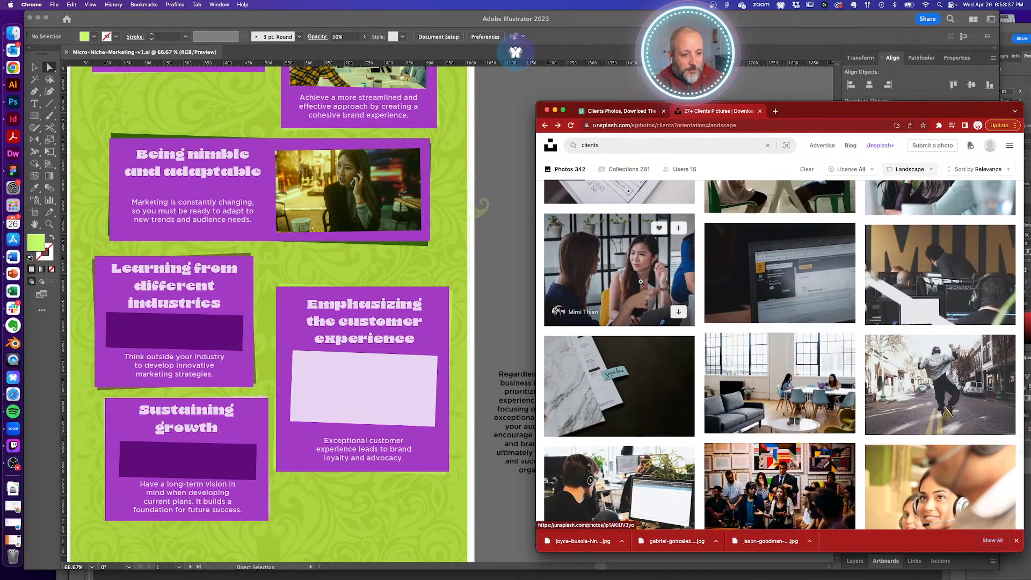
scroll(701, 351, down, 3)
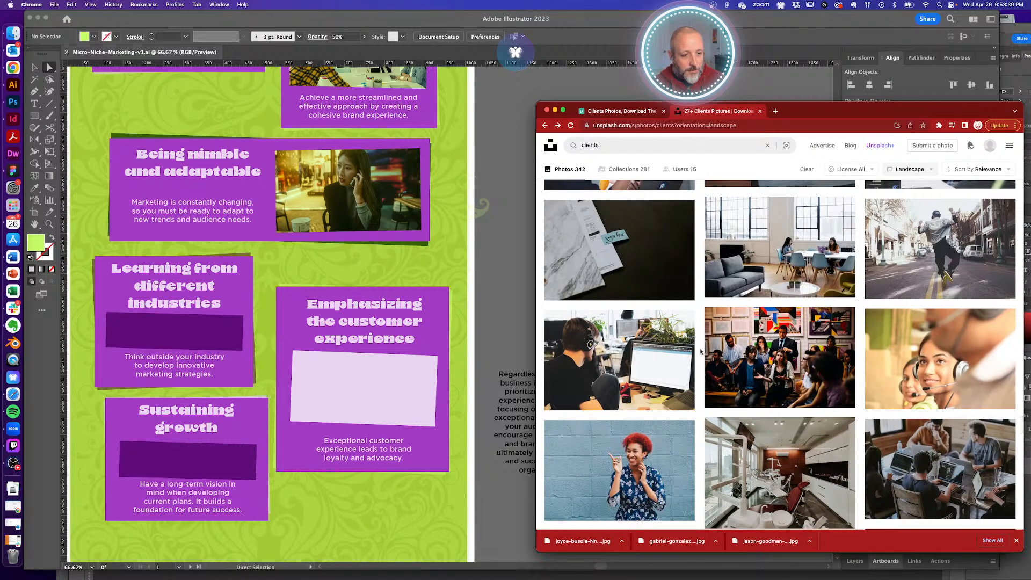
scroll(701, 352, down, 1)
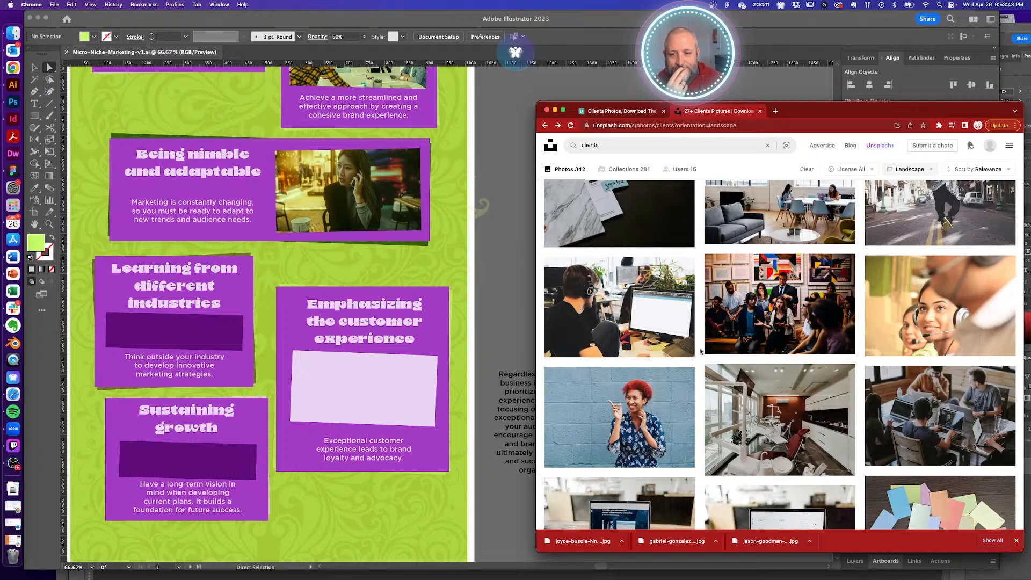
scroll(701, 351, down, 1)
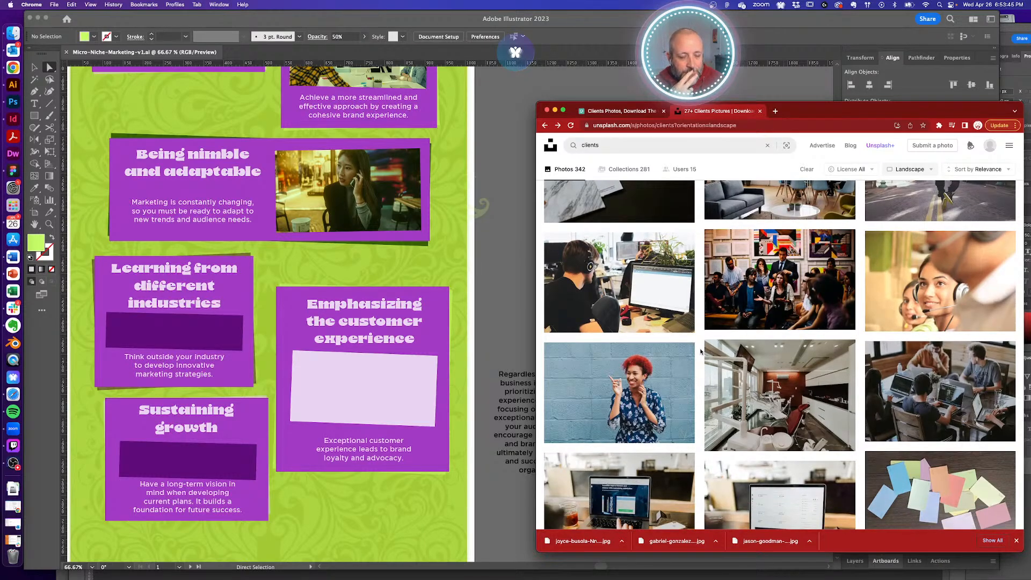
mouse_move(944, 286)
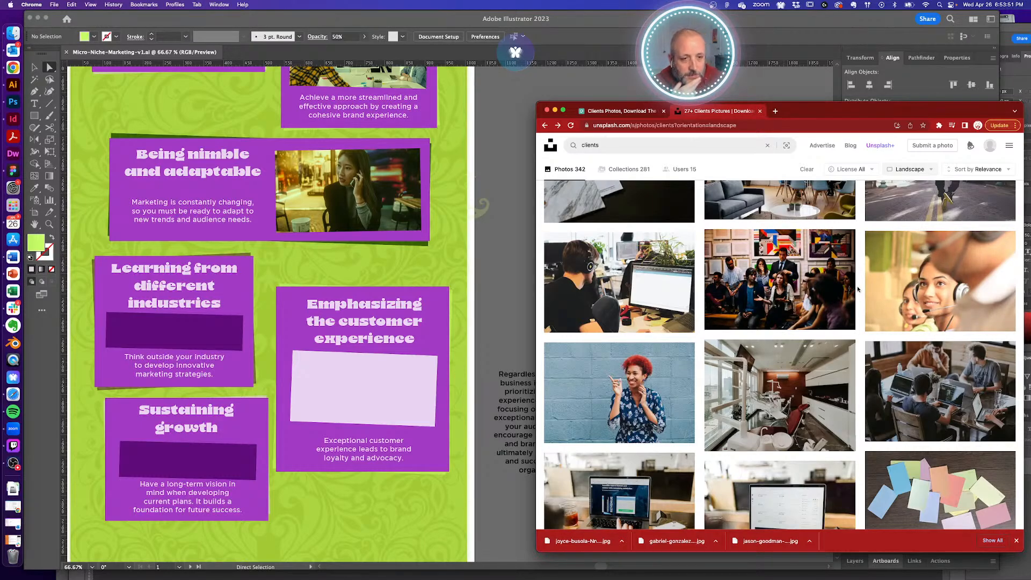
scroll(857, 289, down, 1)
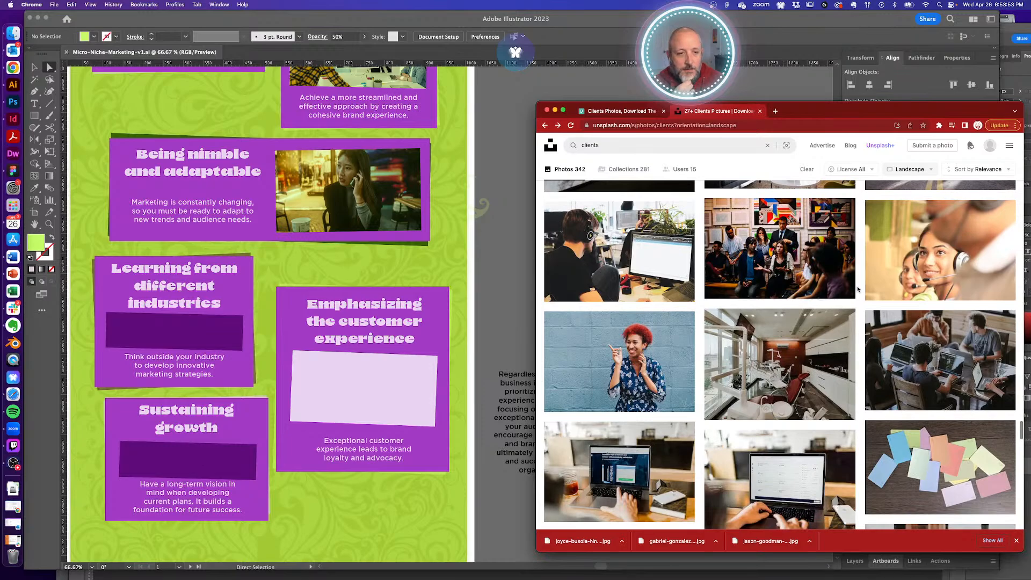
- Open the Antenna group photo, save it to Reference as a JPG, and copy its credit
click(782, 260)
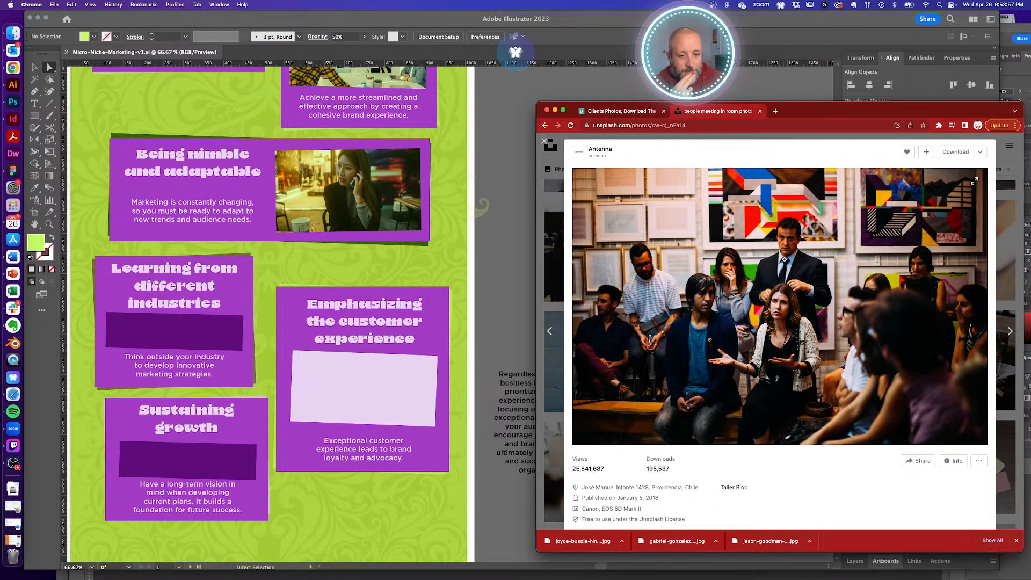
scroll(785, 260, down, 10)
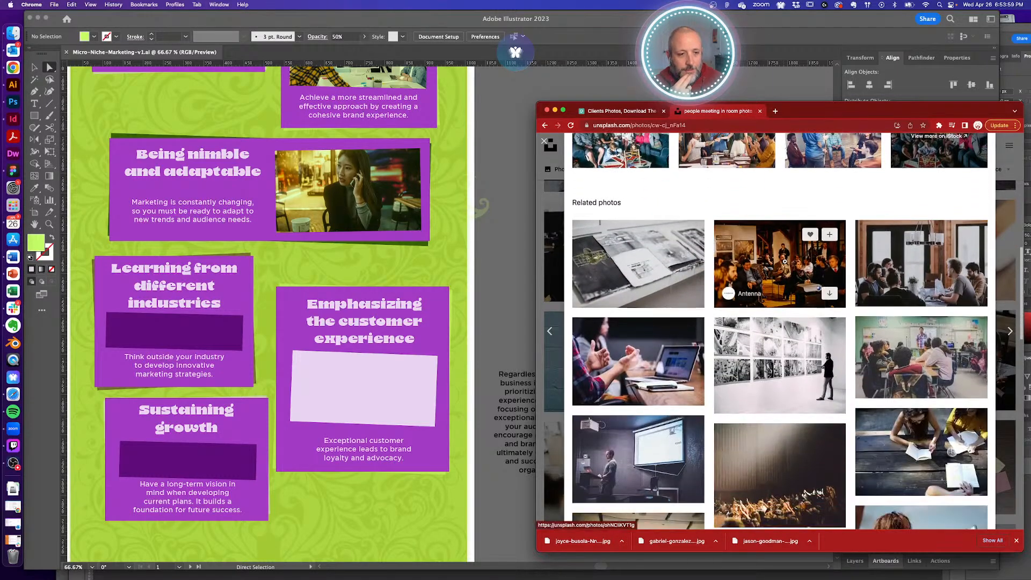
scroll(785, 261, down, 6)
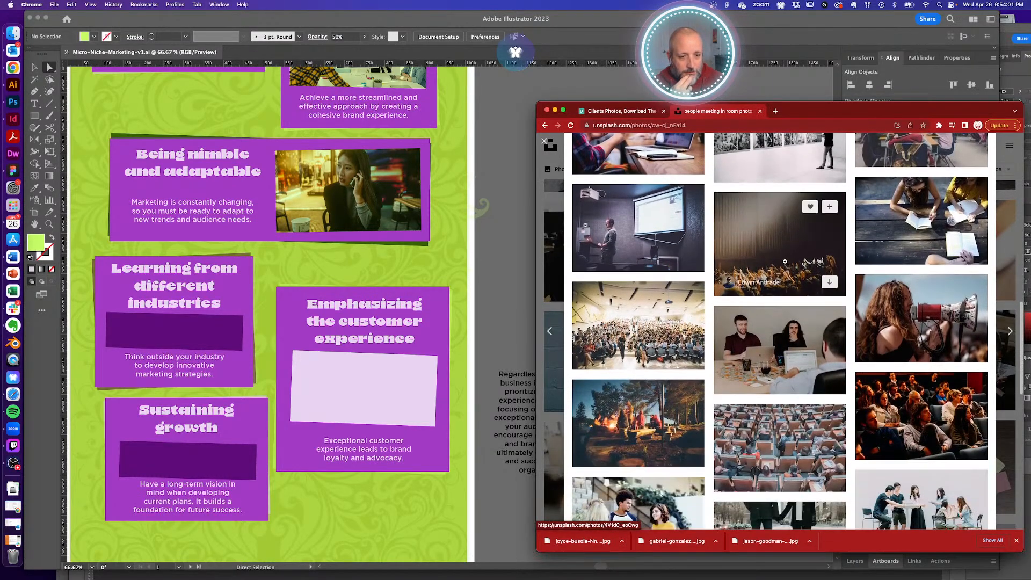
scroll(785, 261, down, 3)
scroll(785, 261, up, 1)
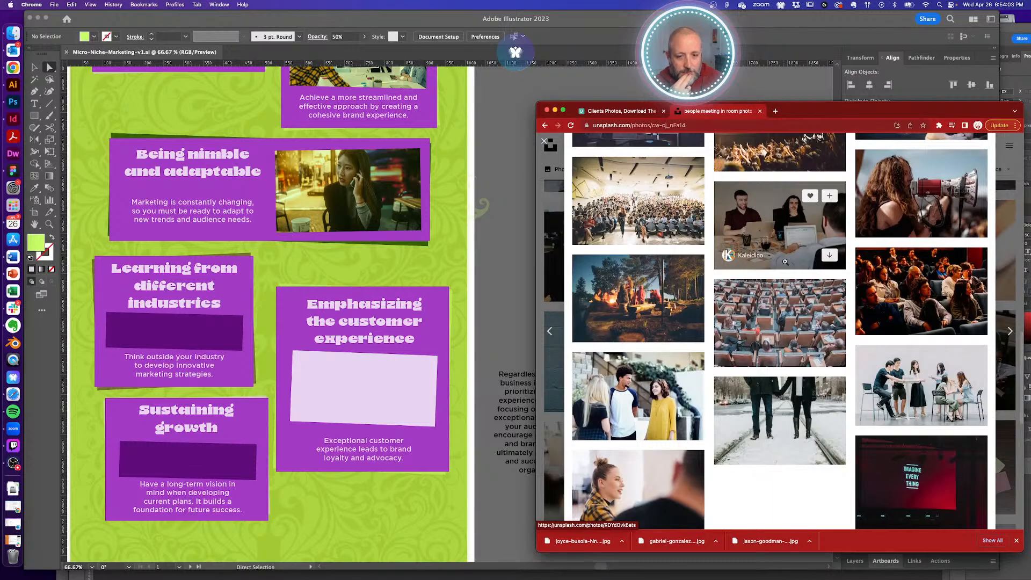
scroll(784, 261, up, 20)
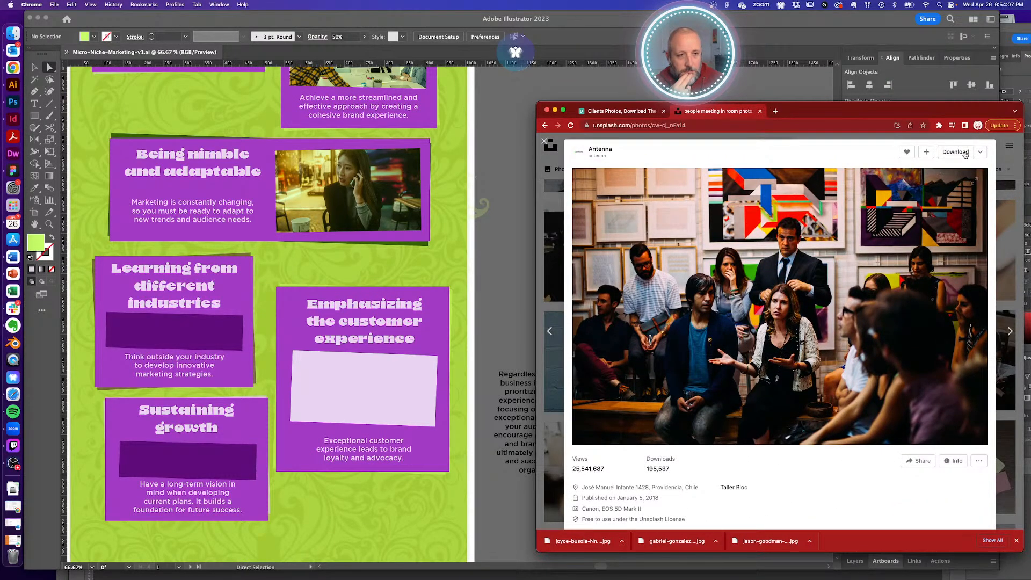
click(965, 153)
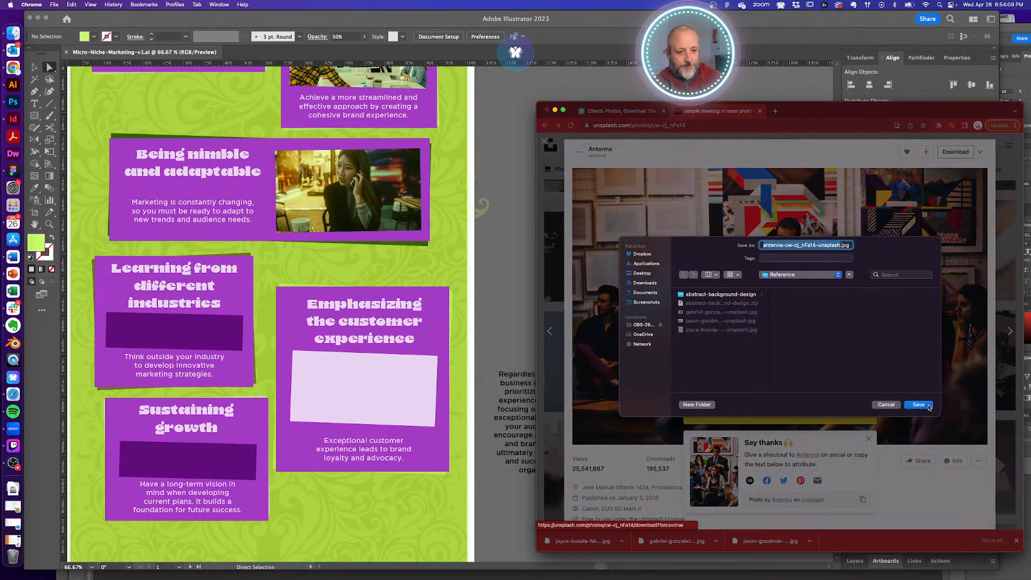
click(918, 405)
click(863, 499)
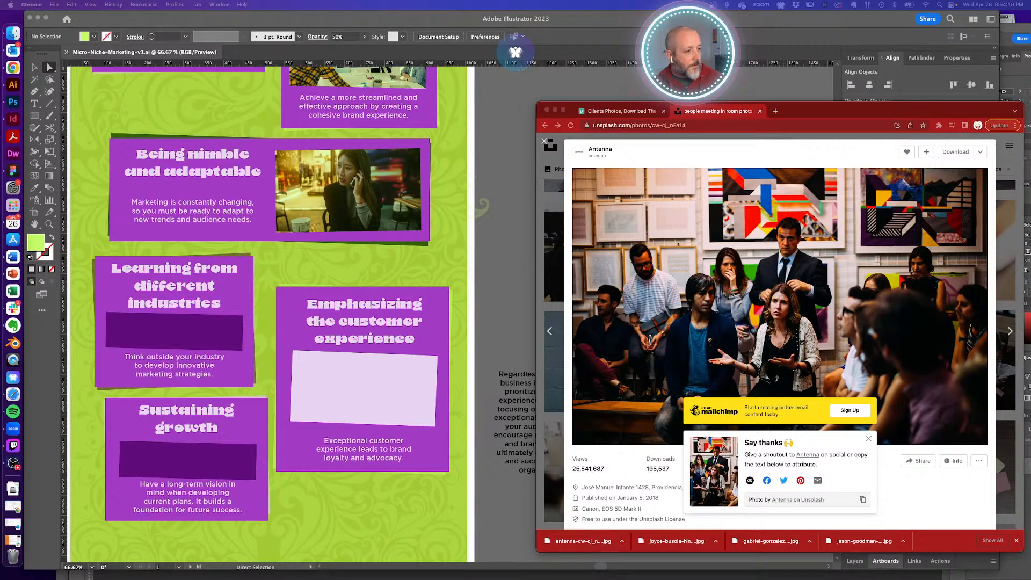
- Place the downloaded group photo onto the infographic artboard and zoom out to see it
click(158, 331)
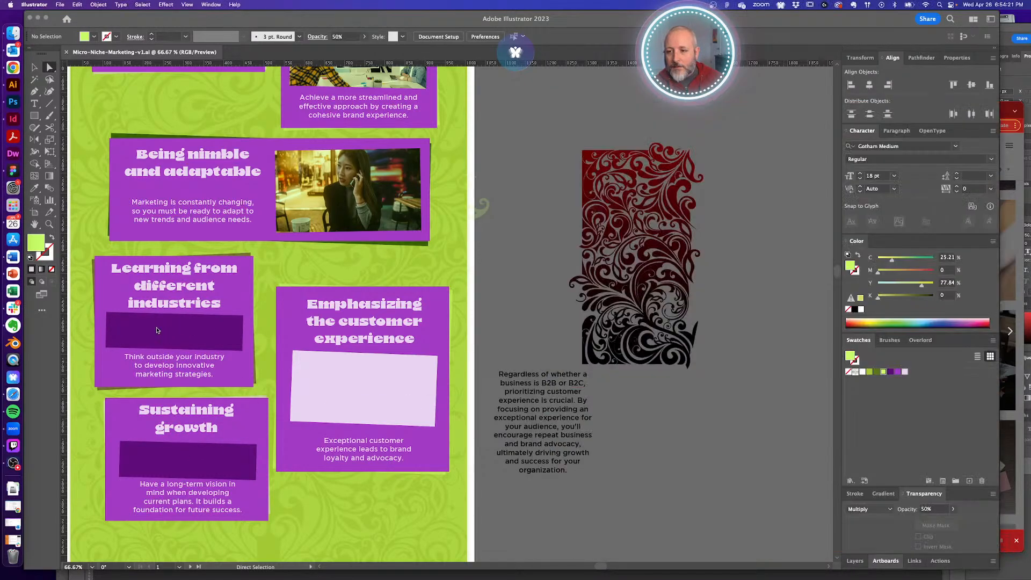
drag(183, 332, 185, 332)
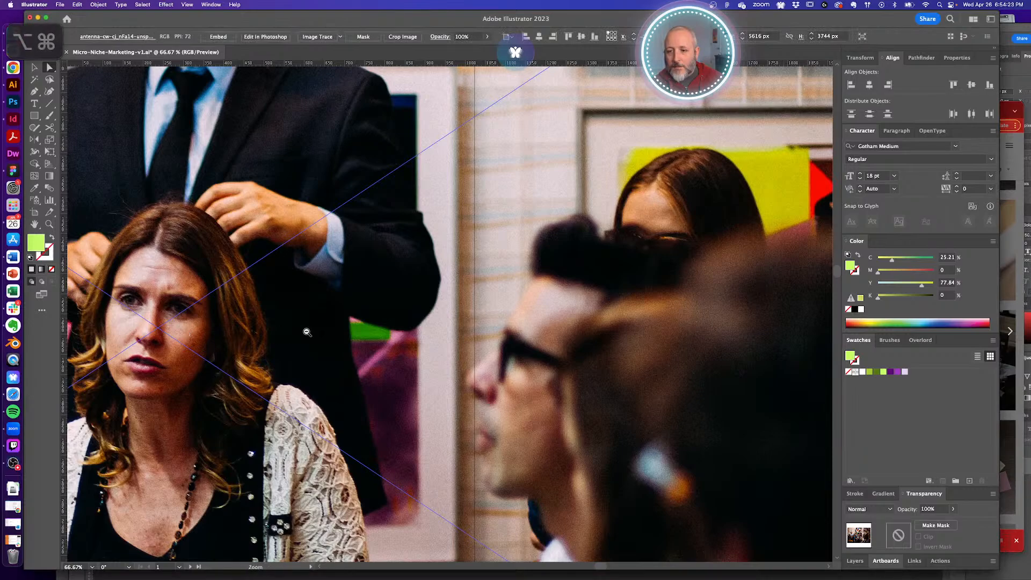
alt+super+click(304, 332)
alt+super+click(306, 332)
alt+super+click(323, 332)
alt+super+click(490, 336)
alt+super+click(490, 336)
- Shrink the group photo to sit over the Learning from different industries card, below its title
key(v)
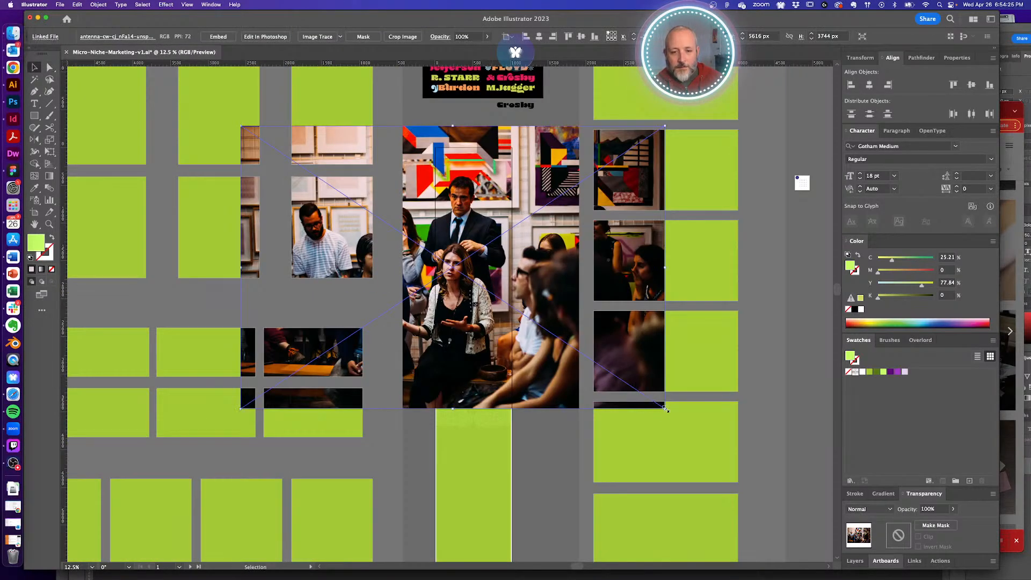
drag(639, 392, 472, 313)
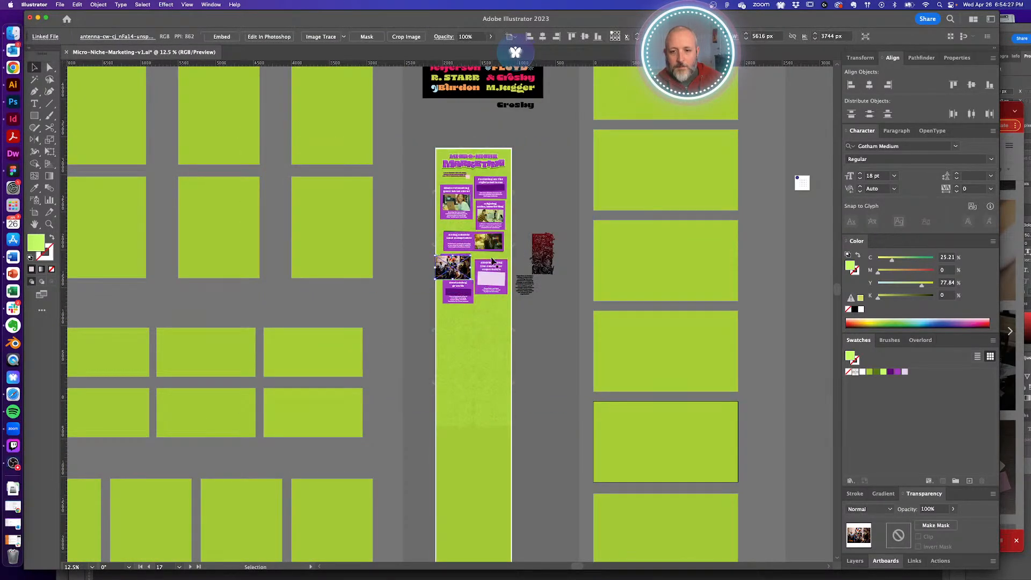
drag(438, 247, 595, 366)
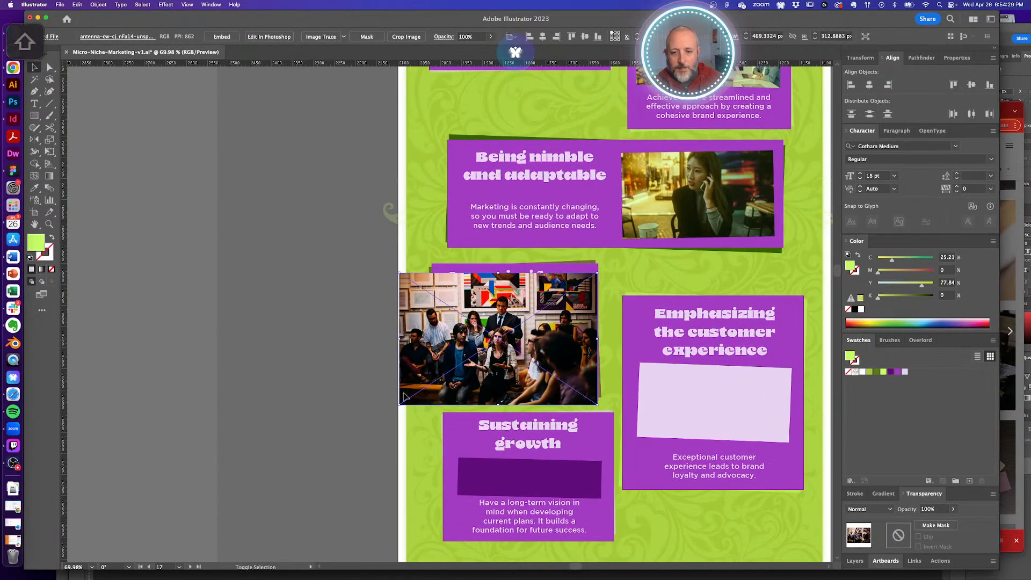
drag(402, 407, 443, 386)
mouse_move(598, 273)
mouse_down()
mouse_move(582, 295)
mouse_move(594, 275)
mouse_up()
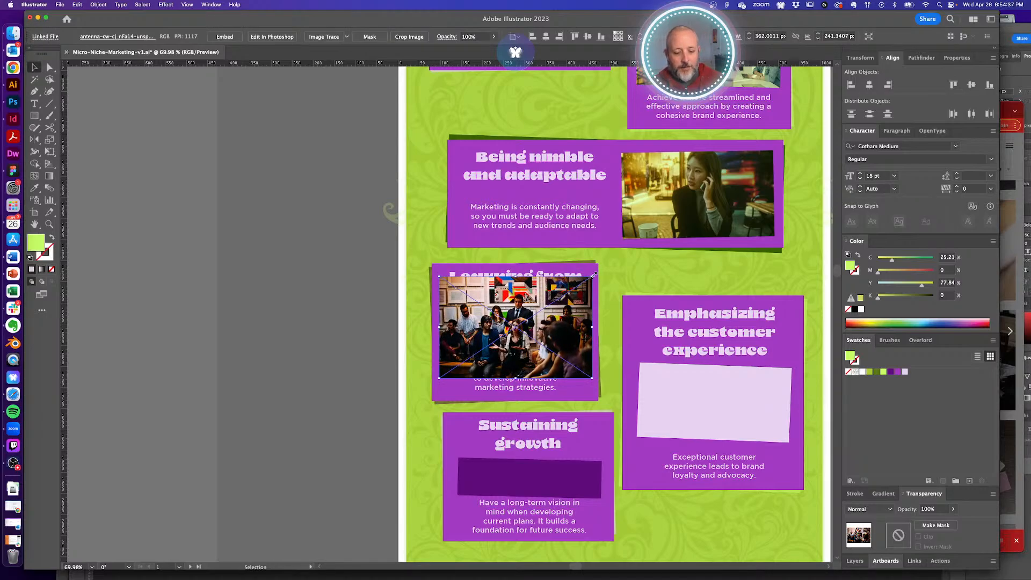
key(shift+alt)
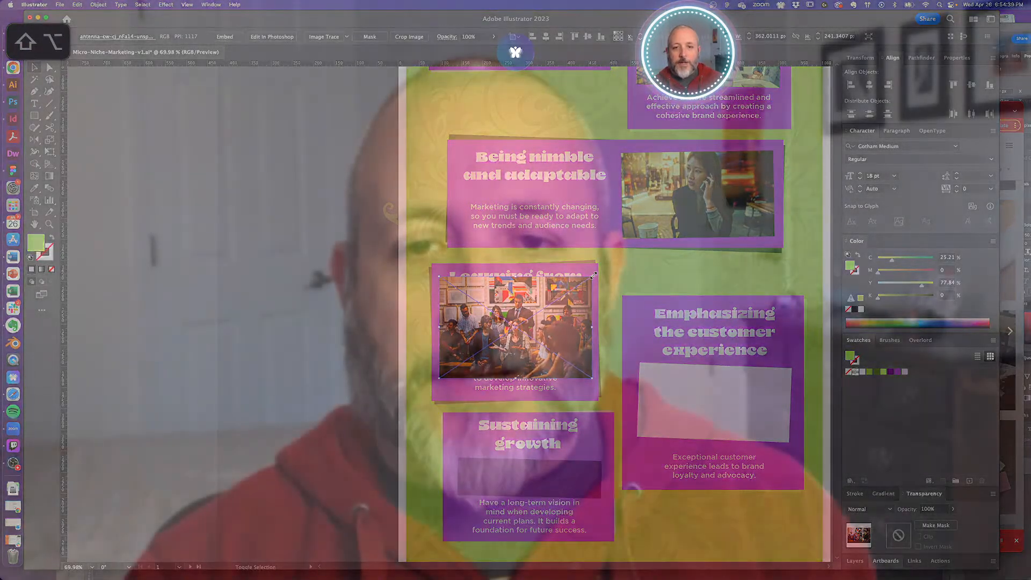
key(shift+alt)
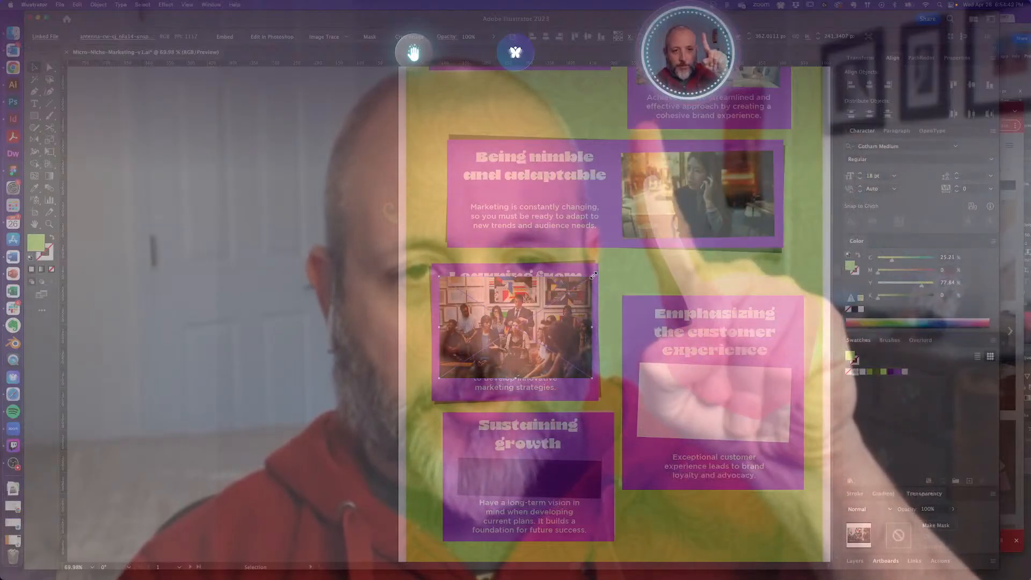
key(shift+alt)
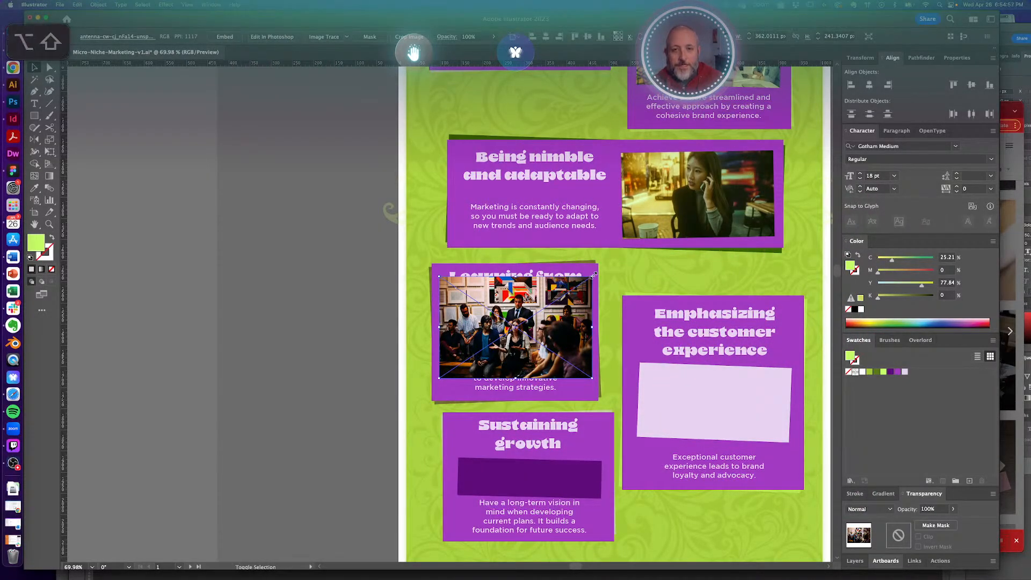
click(306, 338)
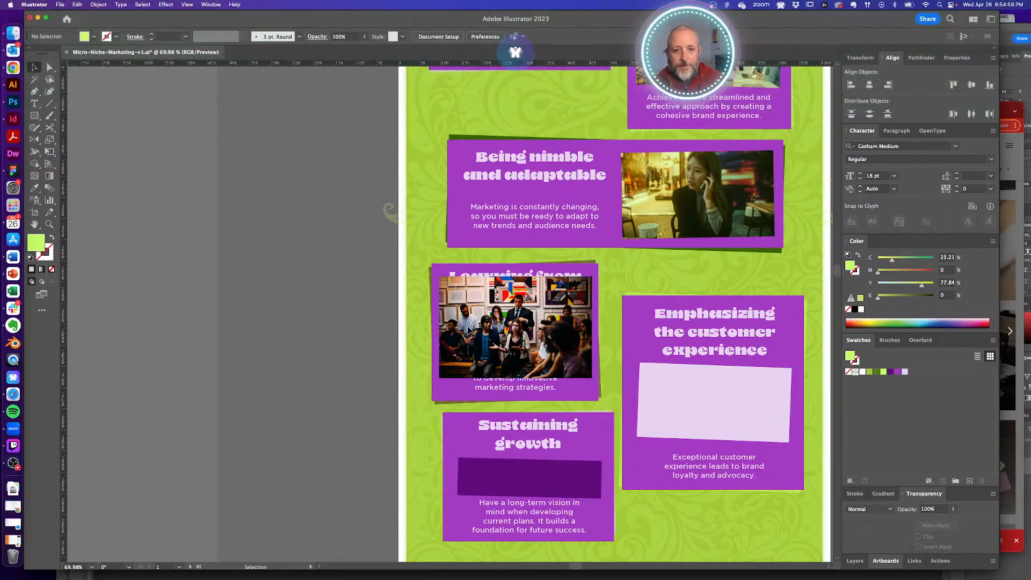
- Cut the group photo and paste it behind the card's dark purple placeholder rectangle
drag(507, 302, 537, 317)
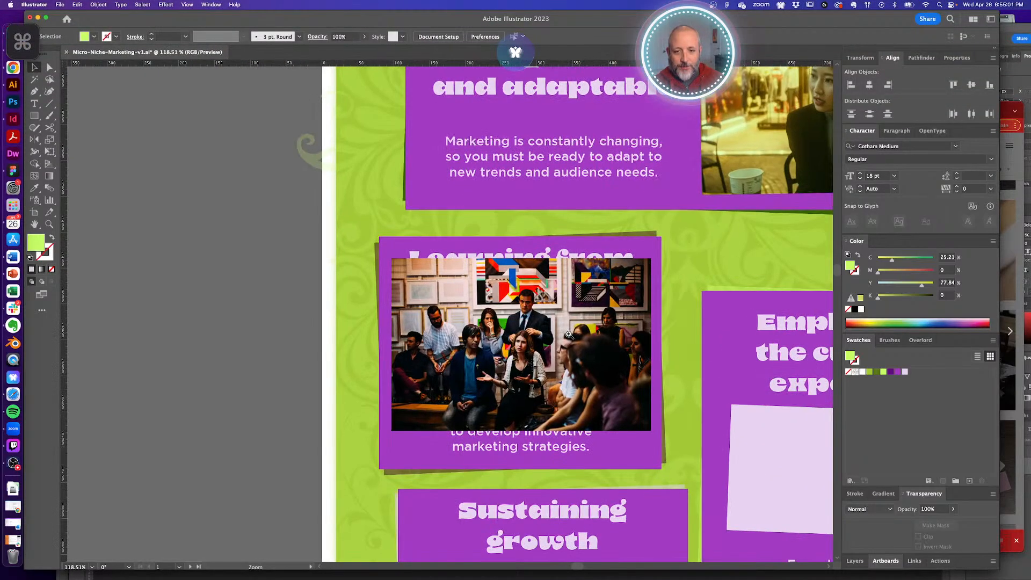
key(a)
click(539, 330)
key(super+x)
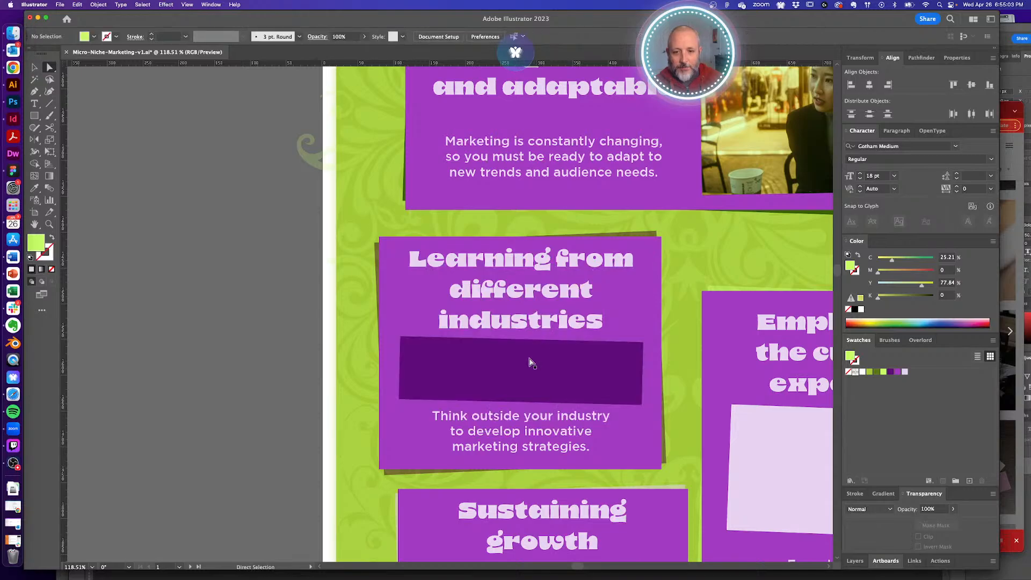
click(532, 376)
key(super+f)
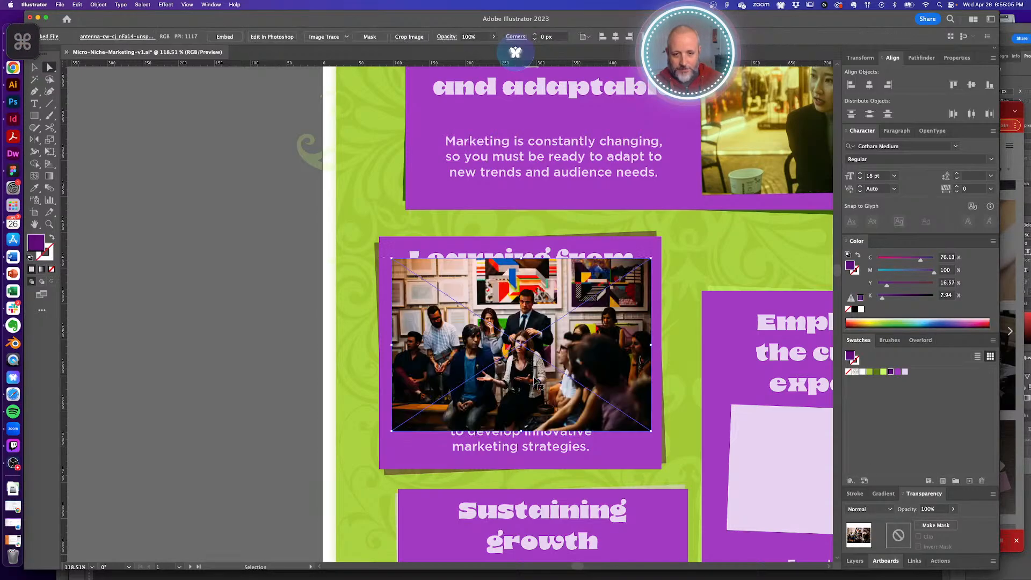
key(super+z)
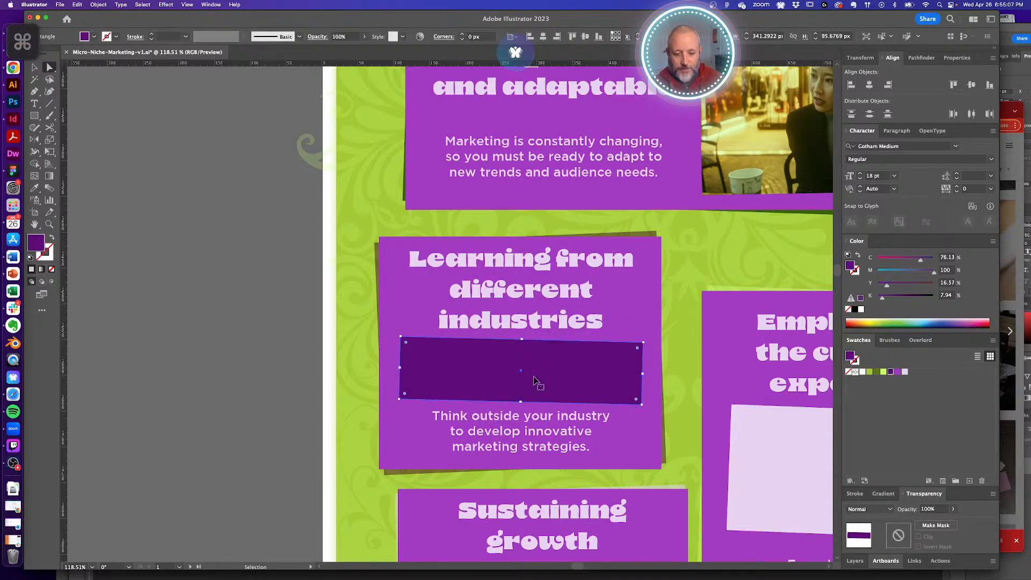
key(super+b)
click(293, 340)
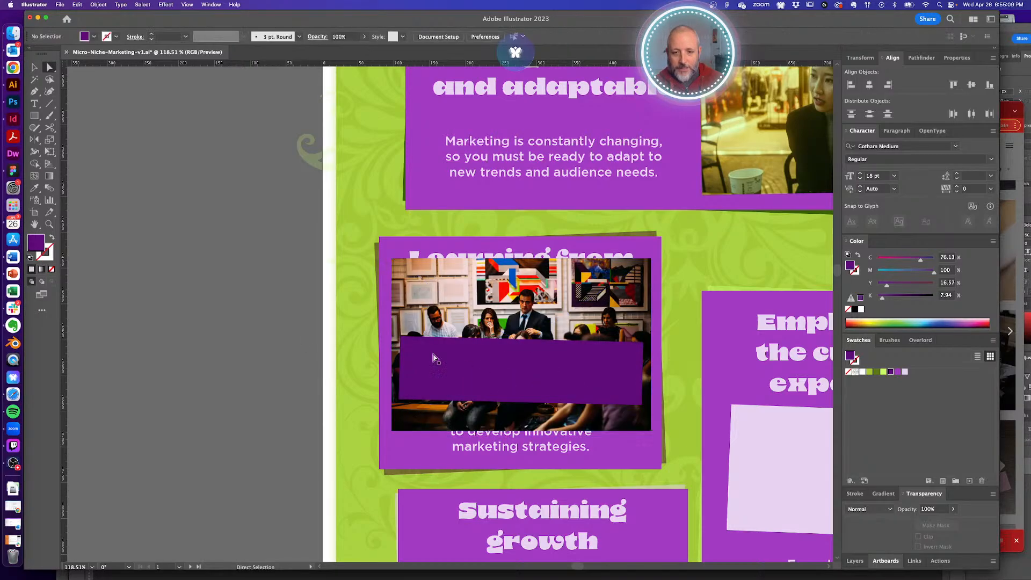
- Clip the photo to the purple rectangle with Cmd+7 and nudge it down inside the frame
click(564, 365)
shift+click(575, 313)
key(super+7)
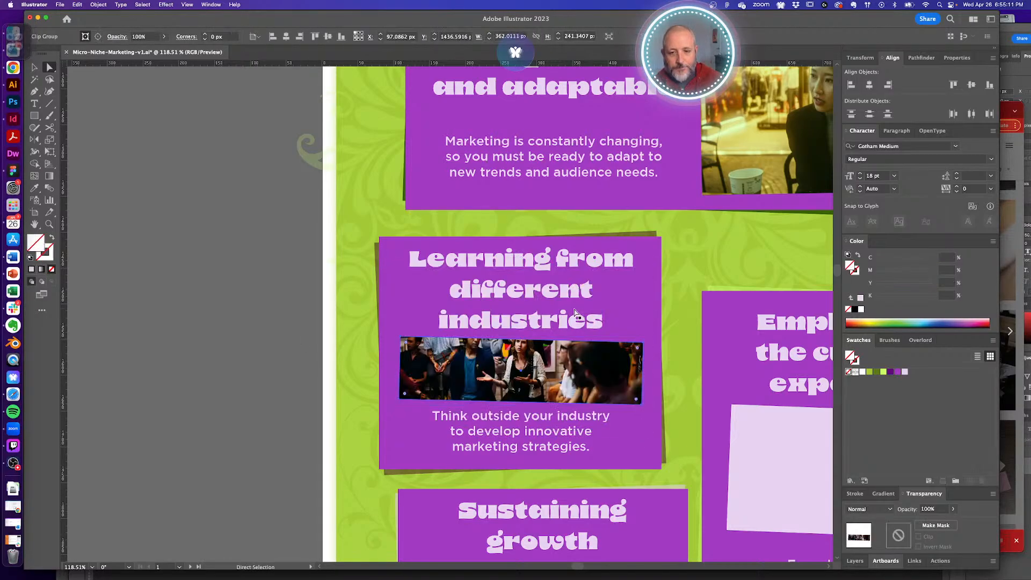
click(382, 363)
click(572, 364)
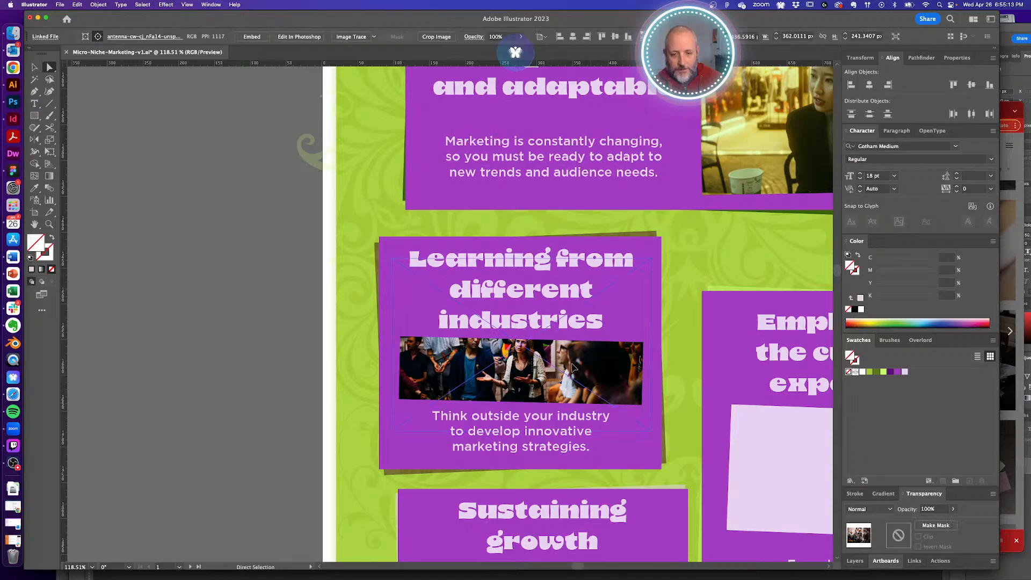
drag(572, 367, 574, 391)
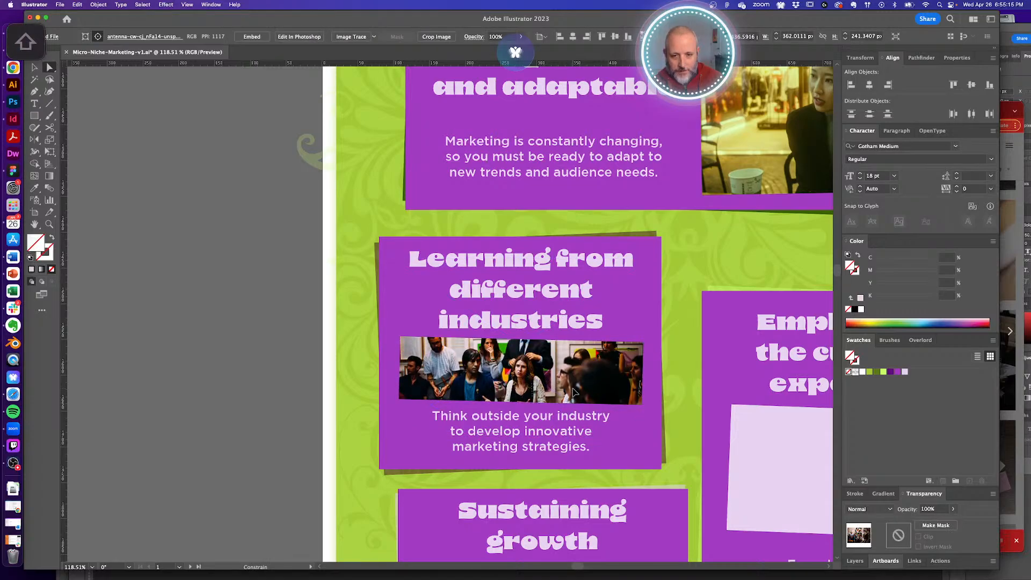
drag(514, 368, 606, 417)
- Rescale the group photo proportionally inside its clipping frame to reframe the people
alt+super+click(606, 418)
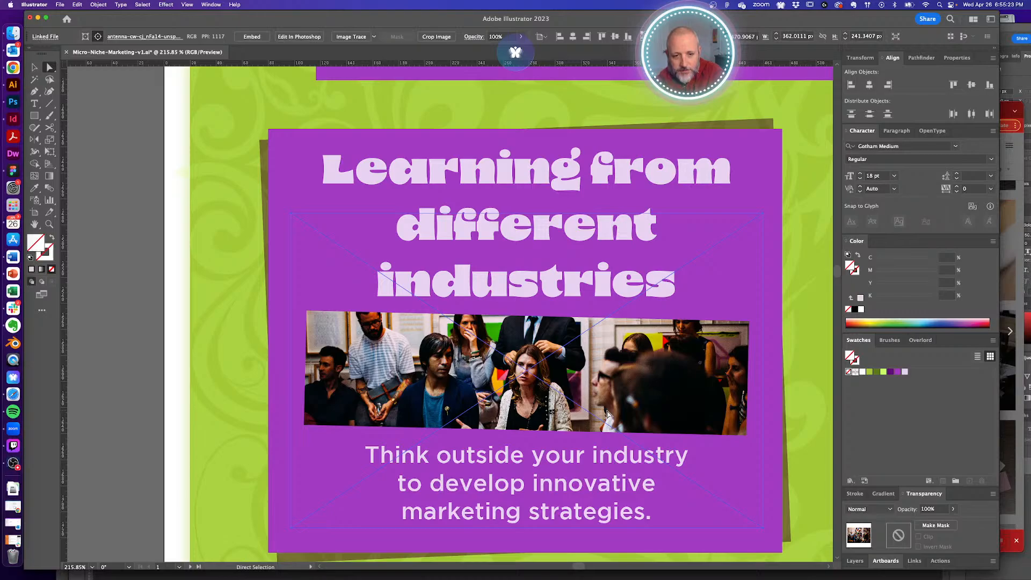
click(155, 369)
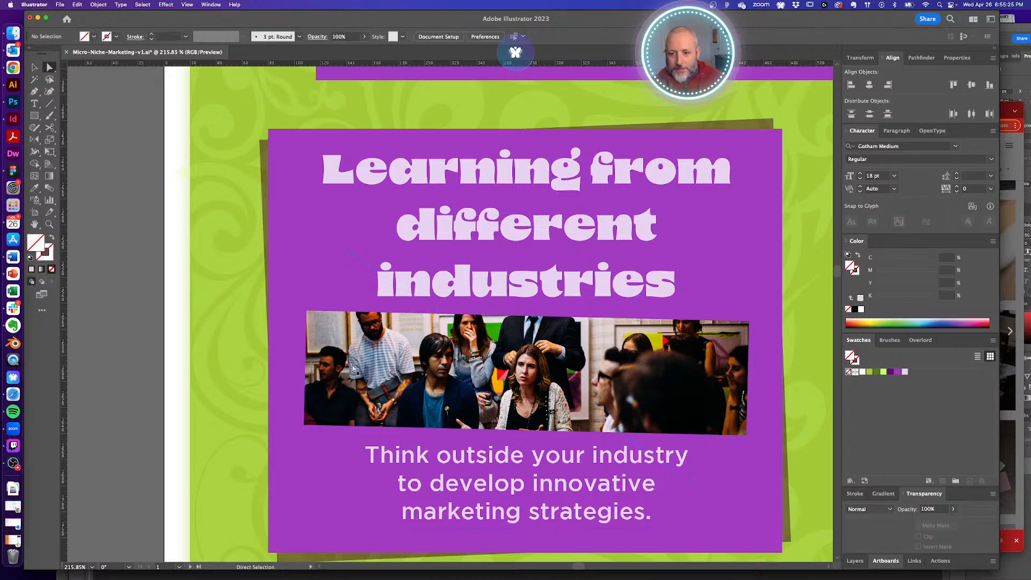
click(354, 369)
key(v)
drag(291, 372, 298, 373)
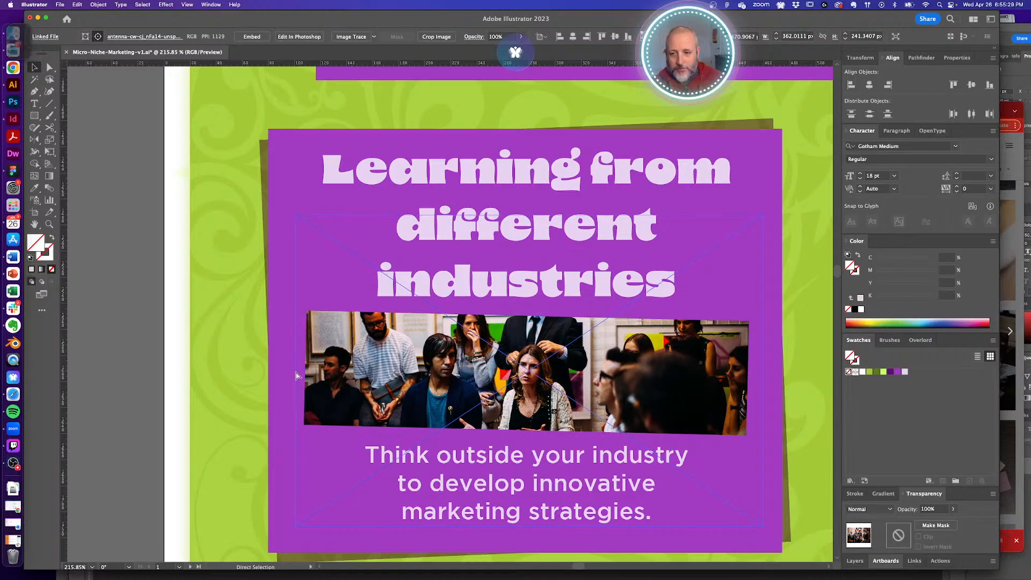
key(super+z)
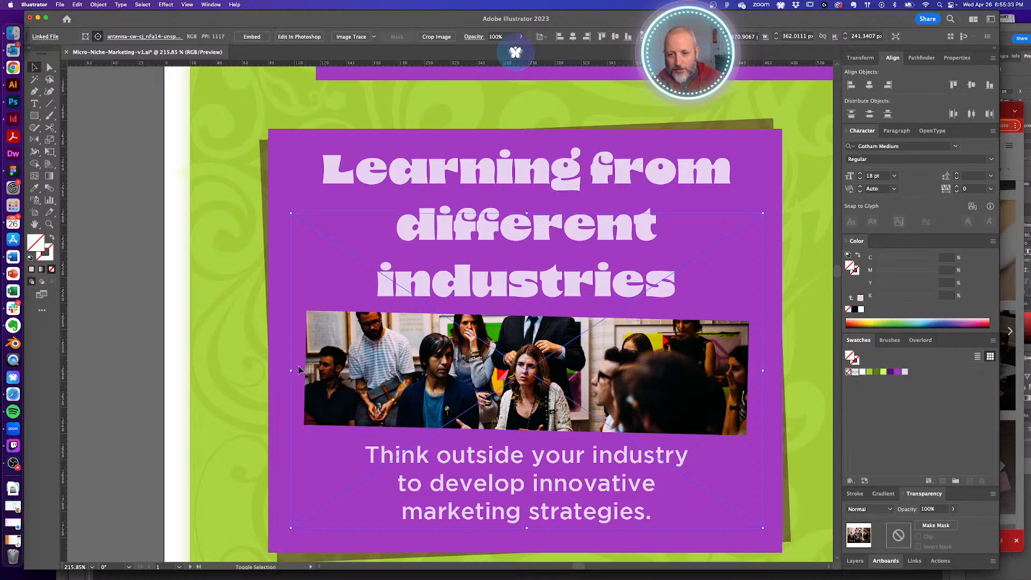
drag(291, 371, 303, 370)
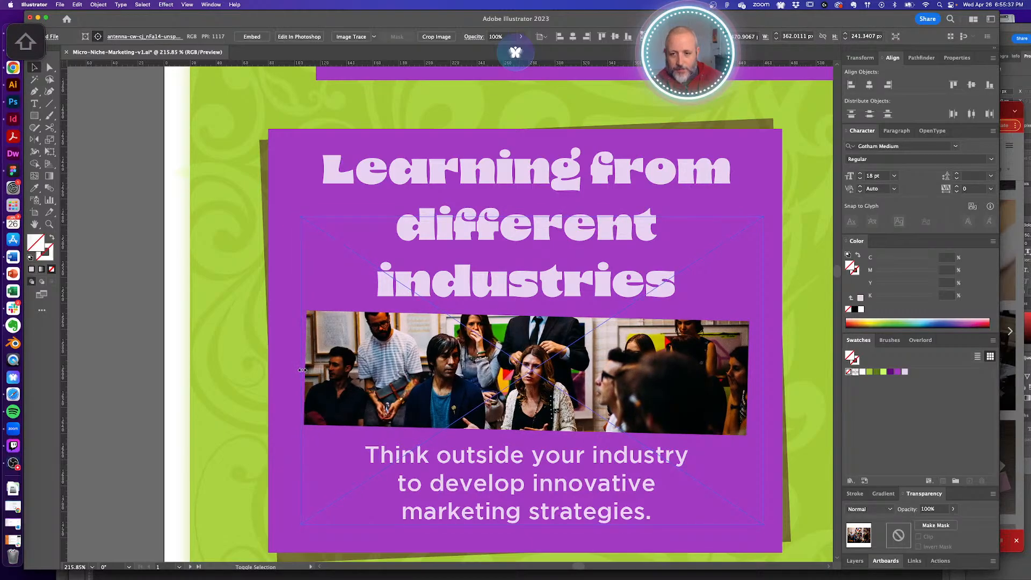
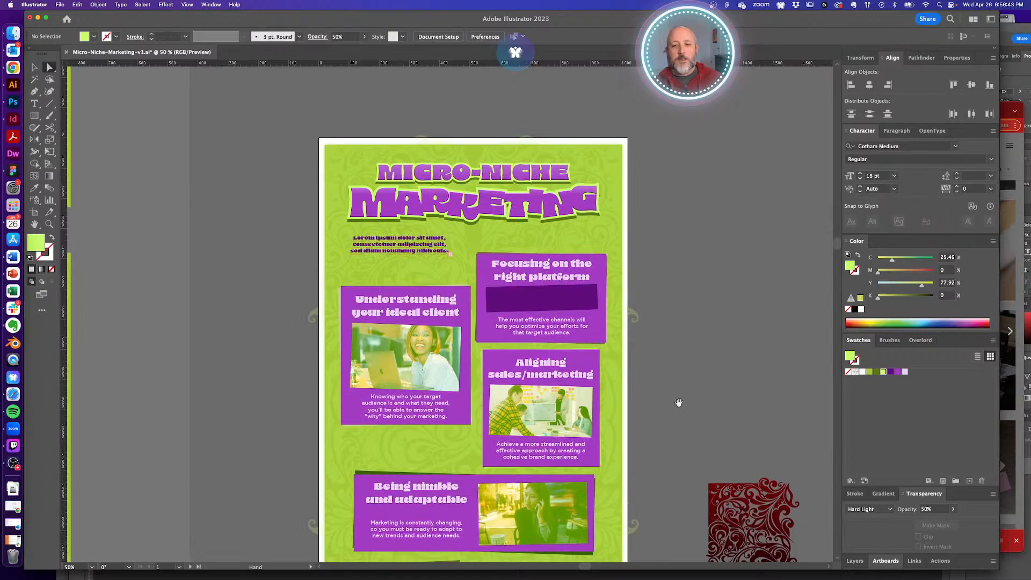
- Pan and zoom over the lower cards to review them, ending at 66.67% zoom
scroll(679, 403, down, 5)
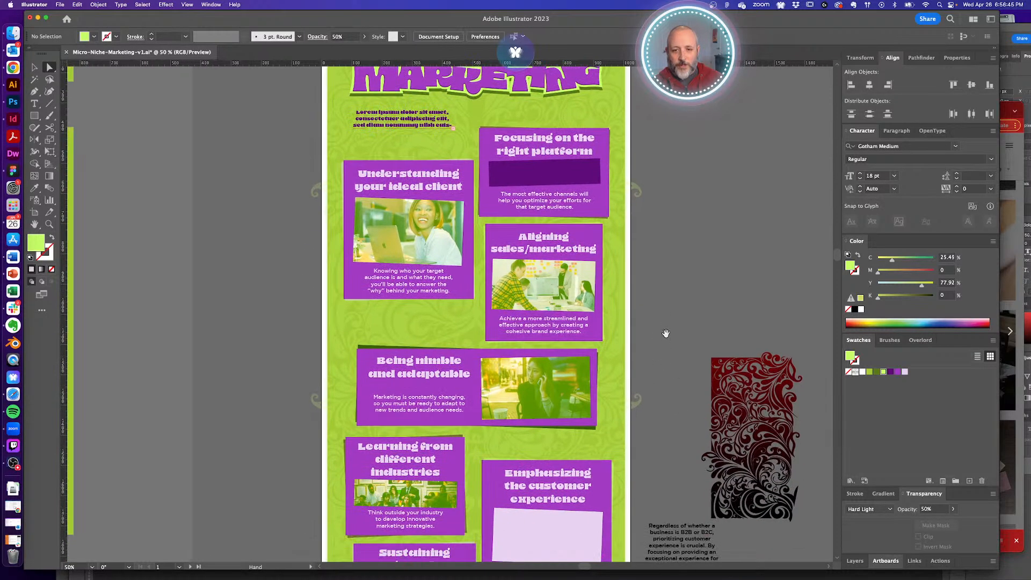
scroll(566, 510, down, 3)
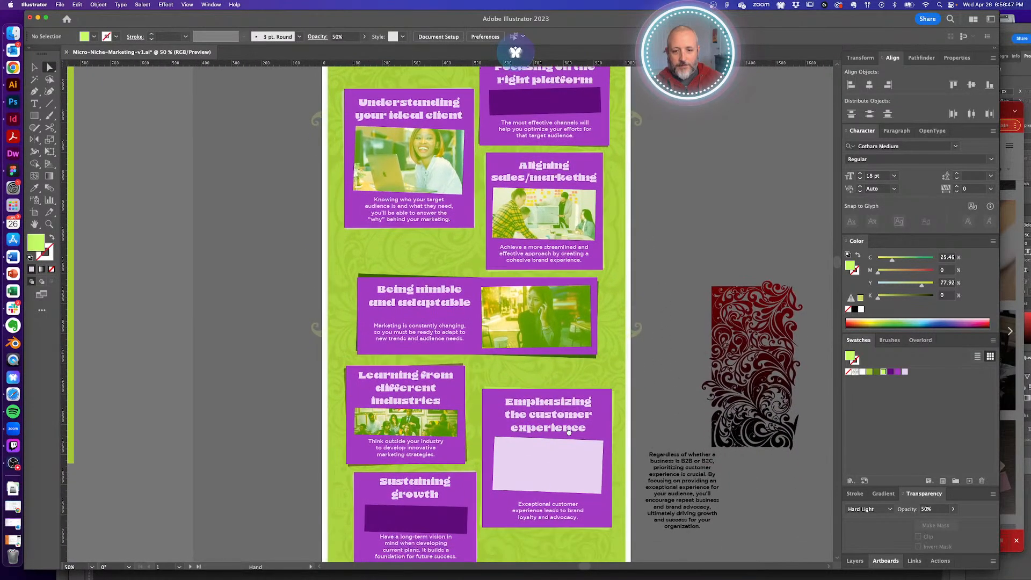
scroll(568, 514, up, 4)
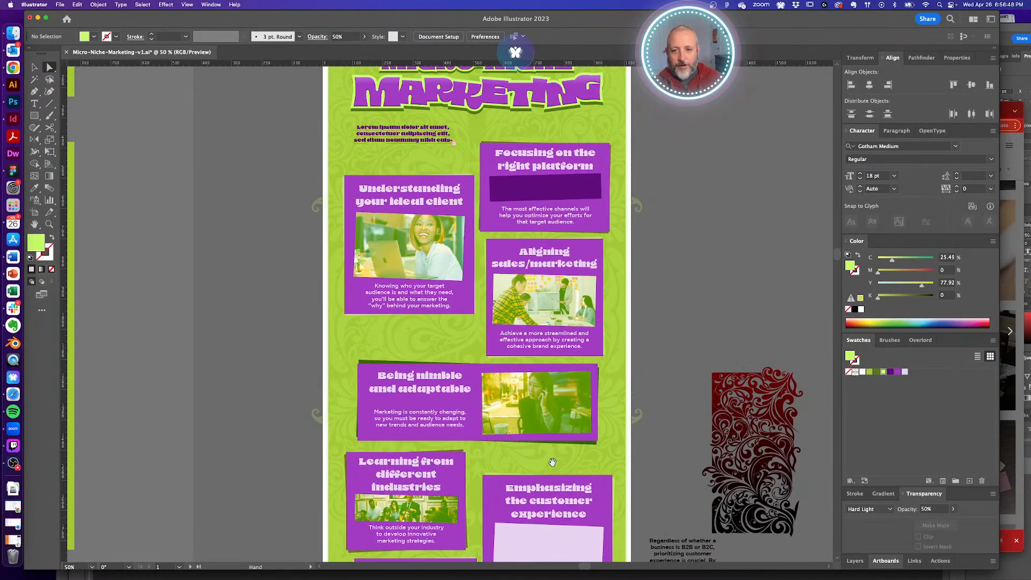
click(369, 365)
click(716, 297)
key(space)
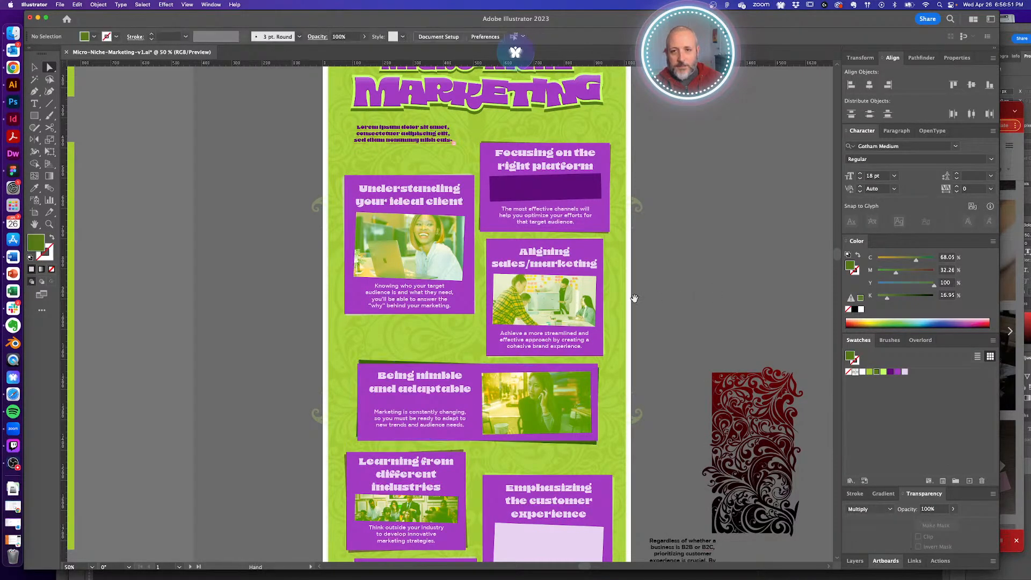
drag(634, 297, 630, 229)
drag(643, 334, 647, 249)
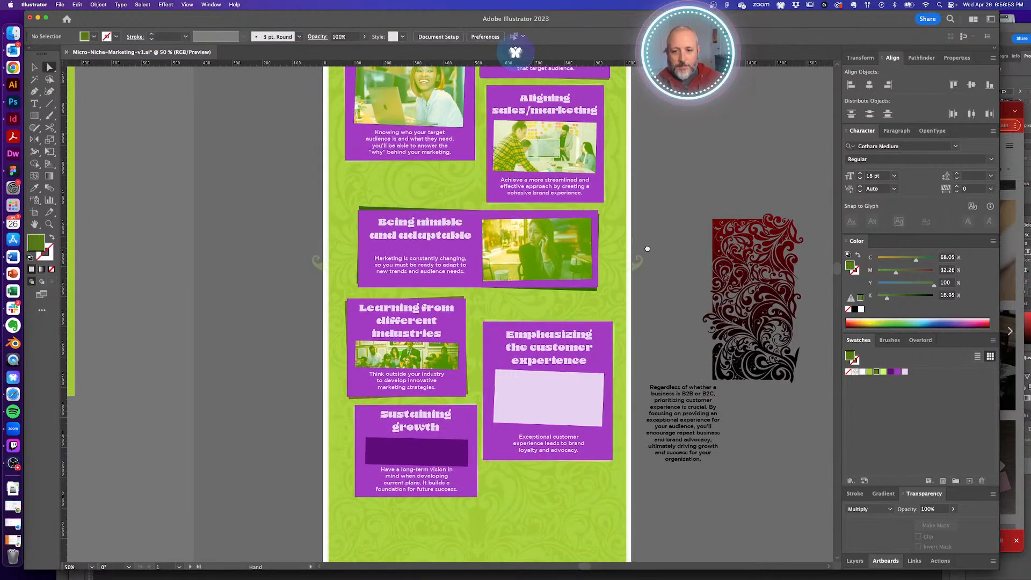
key(super+space)
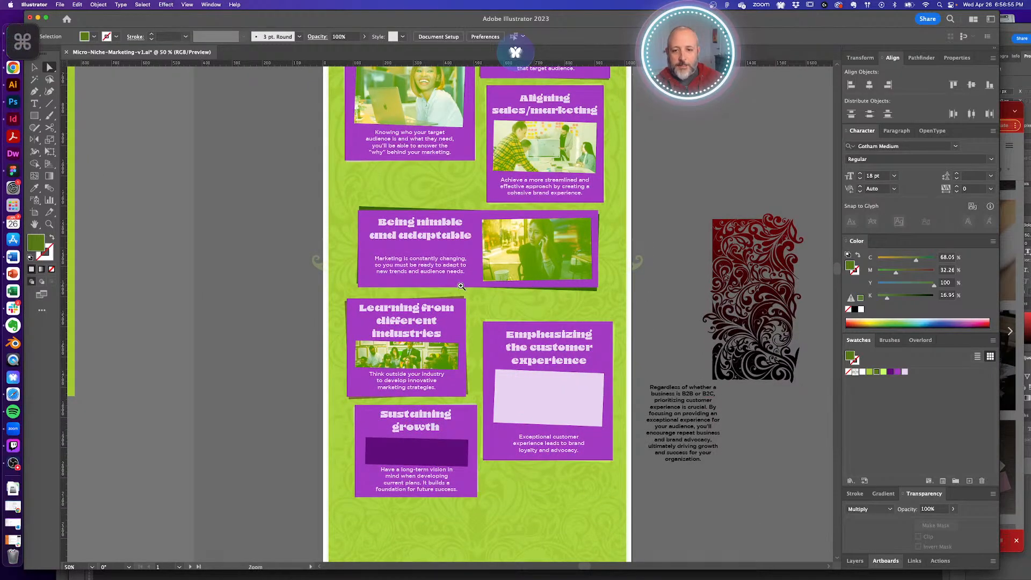
drag(457, 282, 474, 325)
alt+super+click(500, 344)
alt+super+click(491, 345)
- Save the infographic file and return to the Unsplash photo page in Chrome
key(super+s)
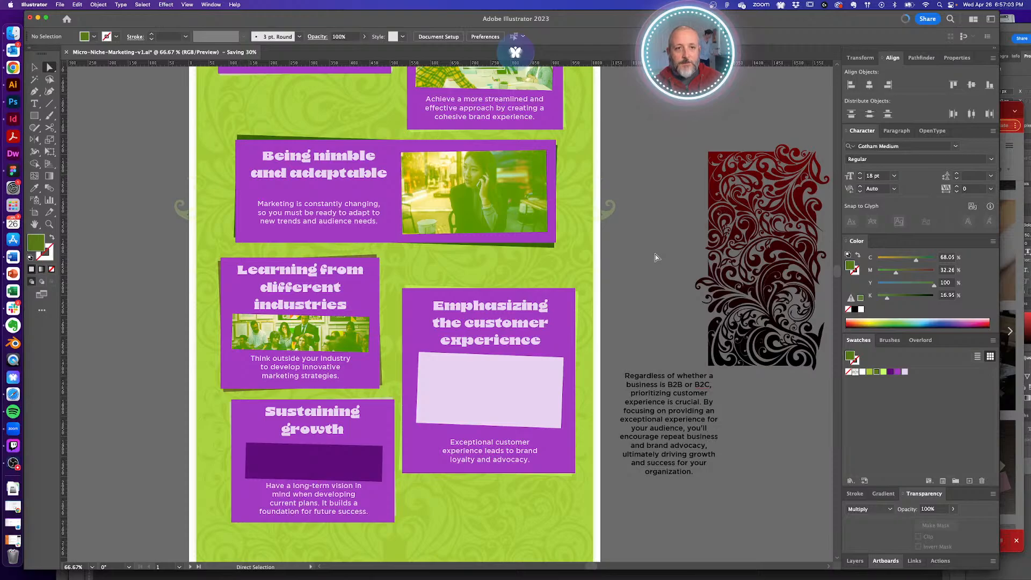
scroll(651, 253, down, 3)
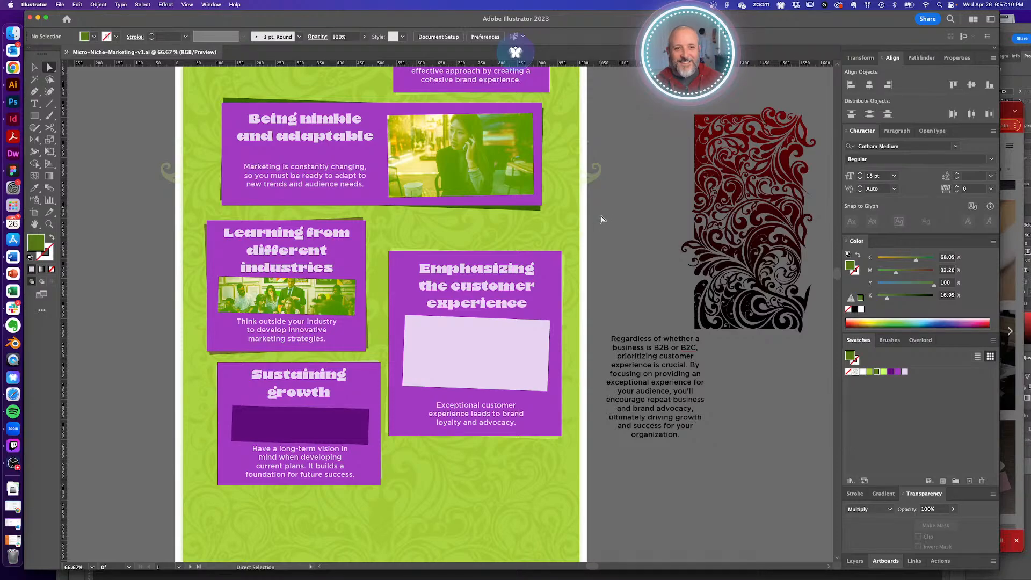
scroll(602, 219, down, 5)
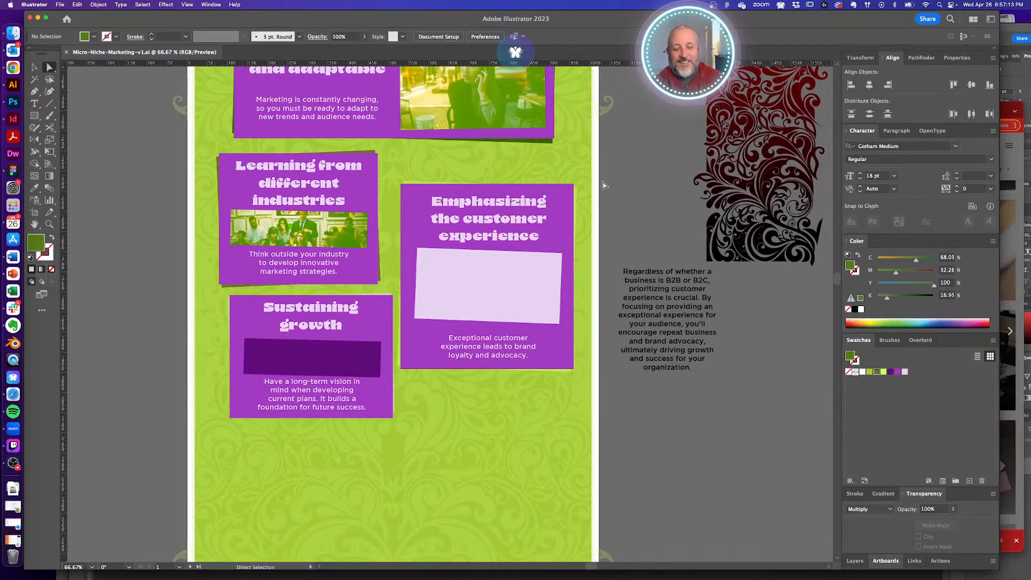
scroll(607, 193, up, 1)
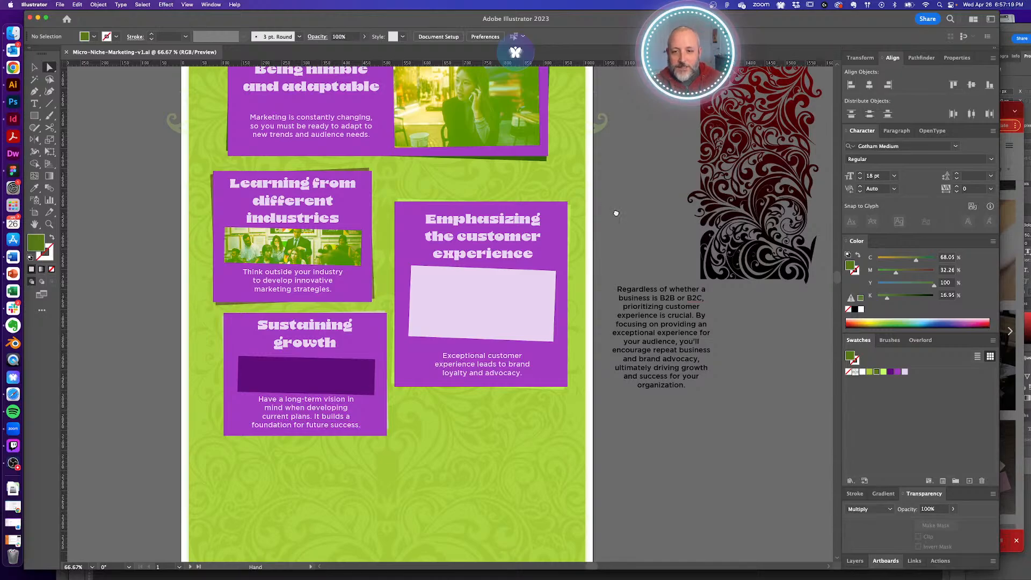
scroll(617, 215, up, 1)
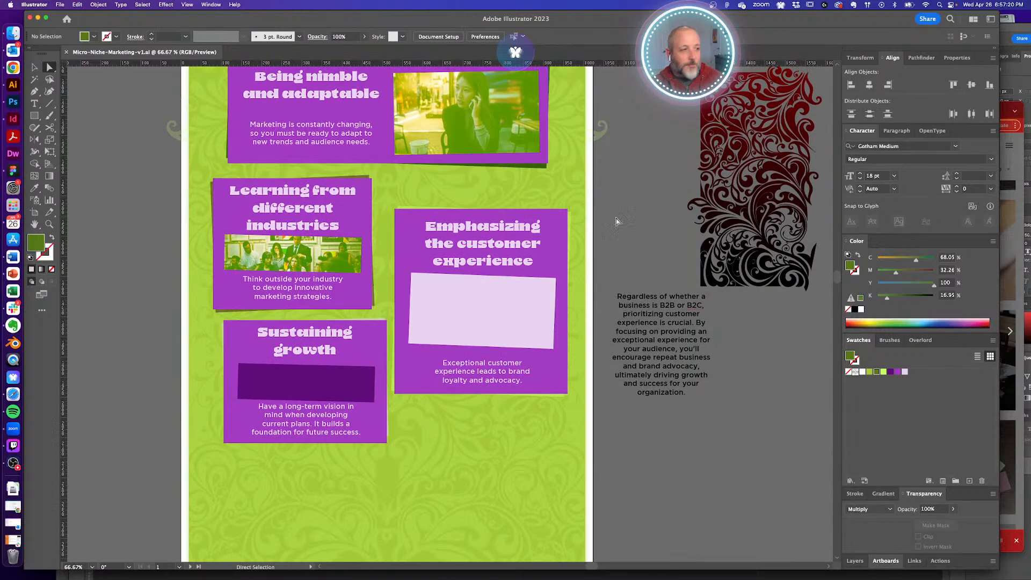
click(1006, 109)
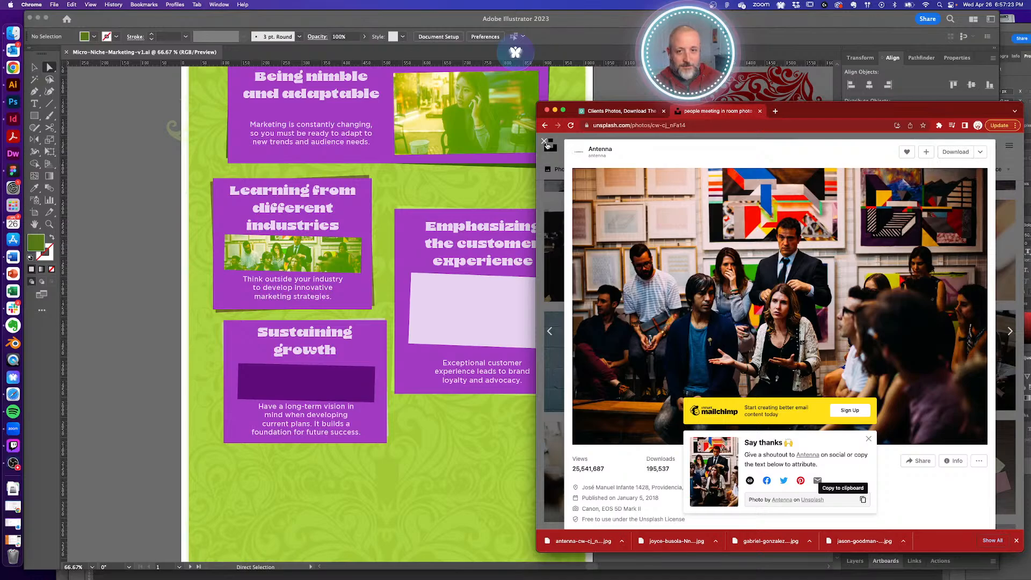
- Close the Unsplash photo, dismiss the Mailchimp banner and Say thanks popup, and check the infographic's upper cards
click(545, 143)
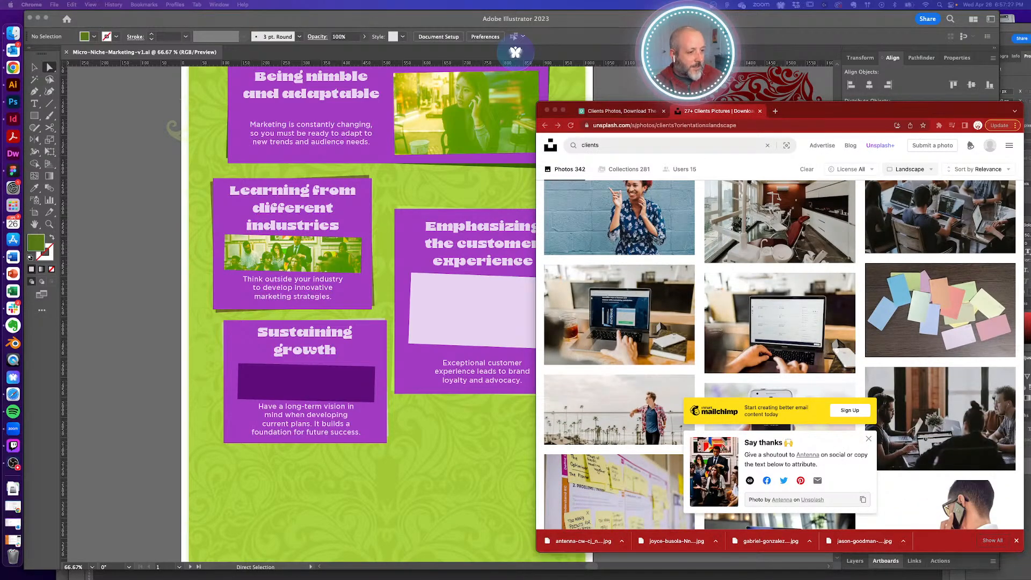
click(868, 439)
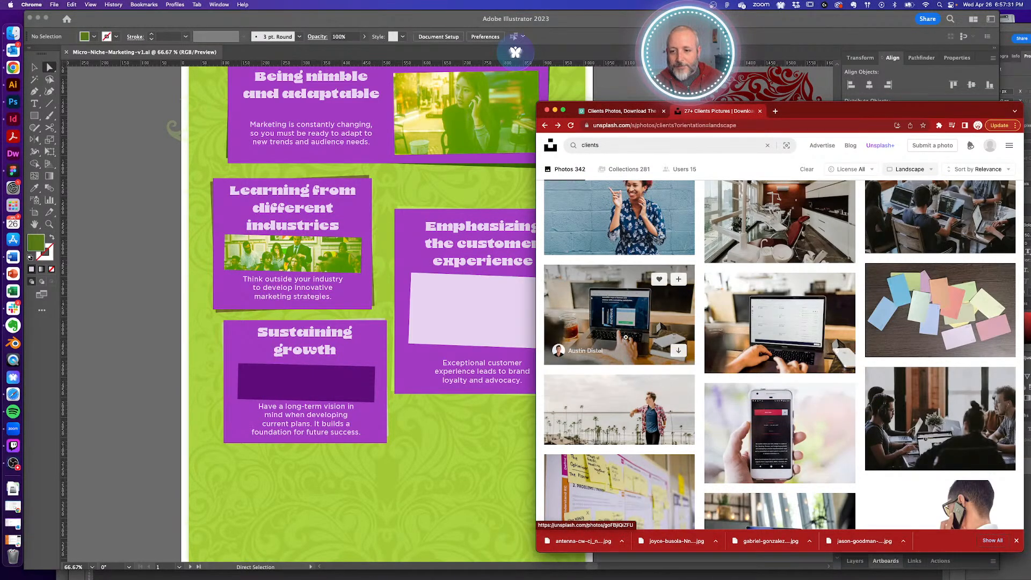
click(453, 328)
drag(488, 280, 457, 405)
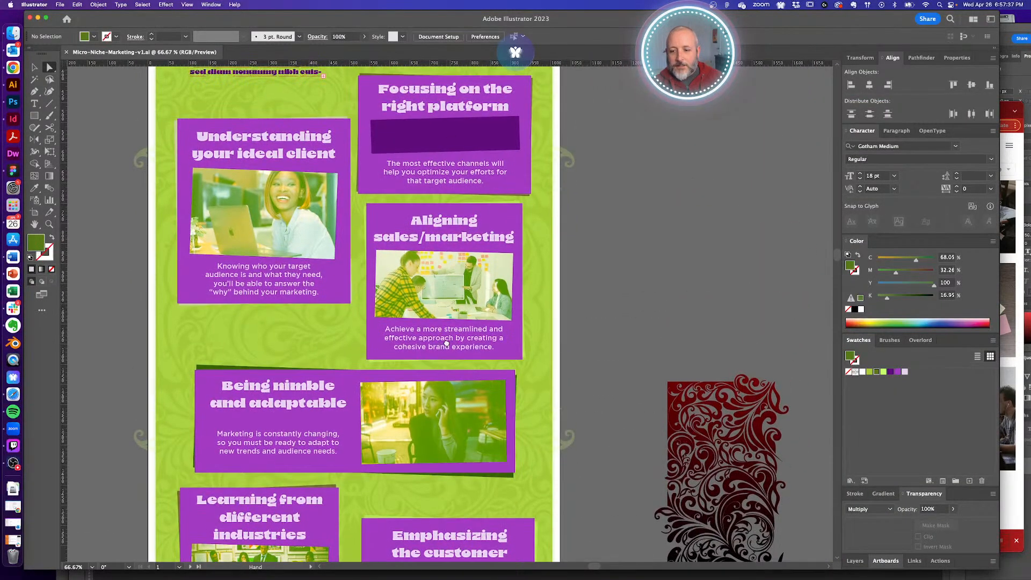
scroll(455, 370, down, 10)
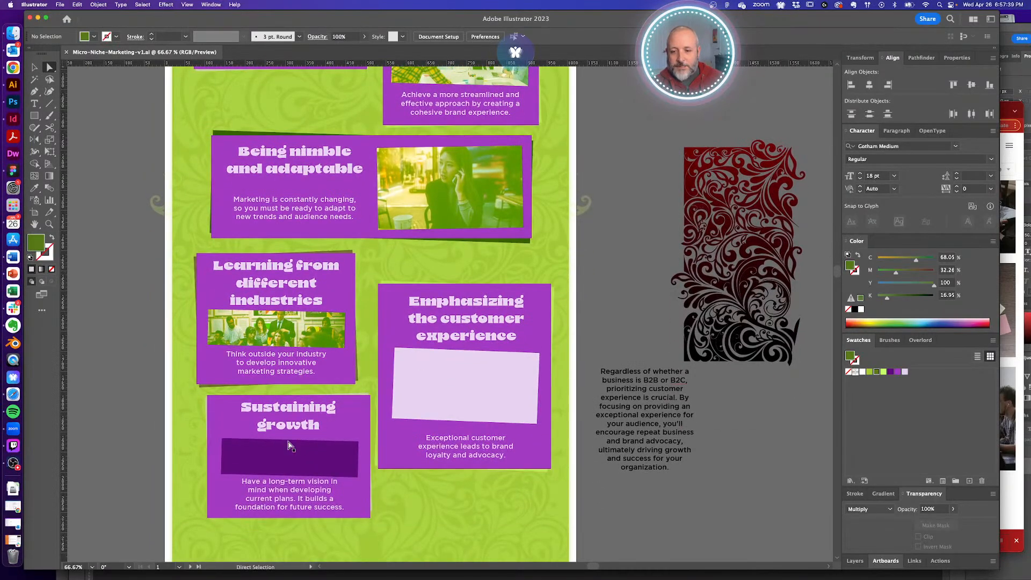
- Scroll through the landscape 'clients' results and open the couple-at-a-table-with-laptop photo
click(1008, 105)
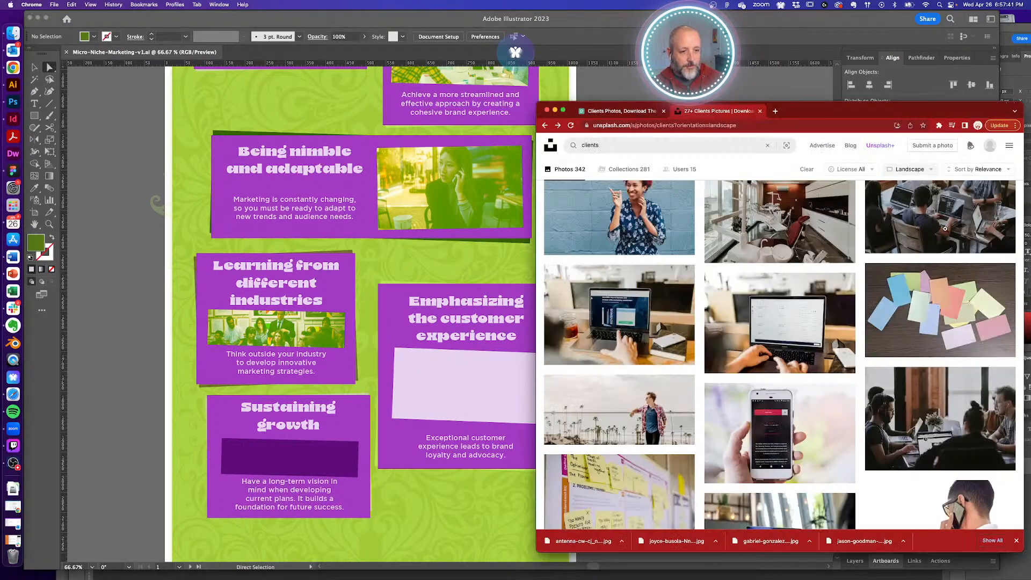
scroll(797, 410, down, 5)
scroll(797, 409, down, 6)
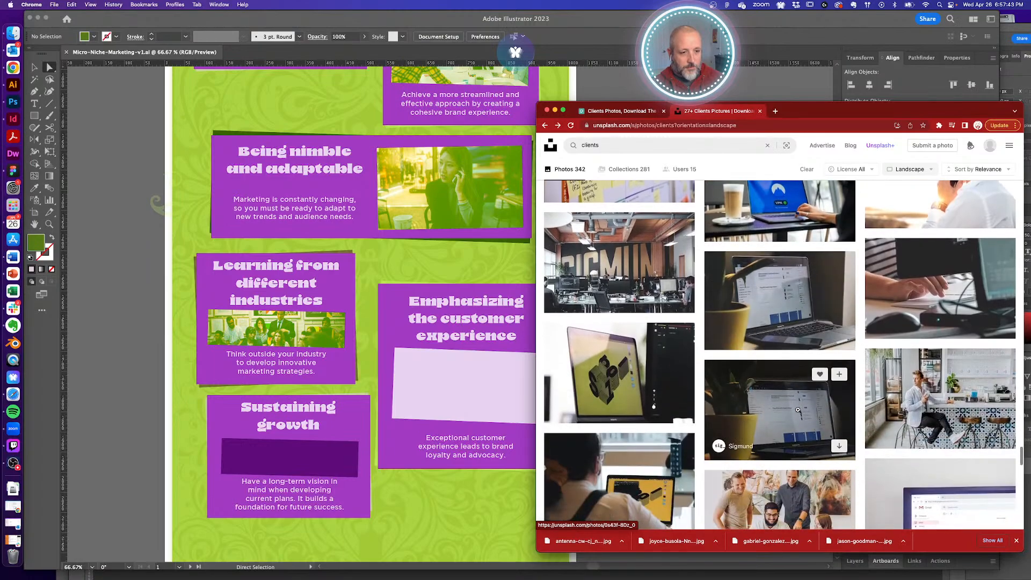
scroll(798, 410, down, 3)
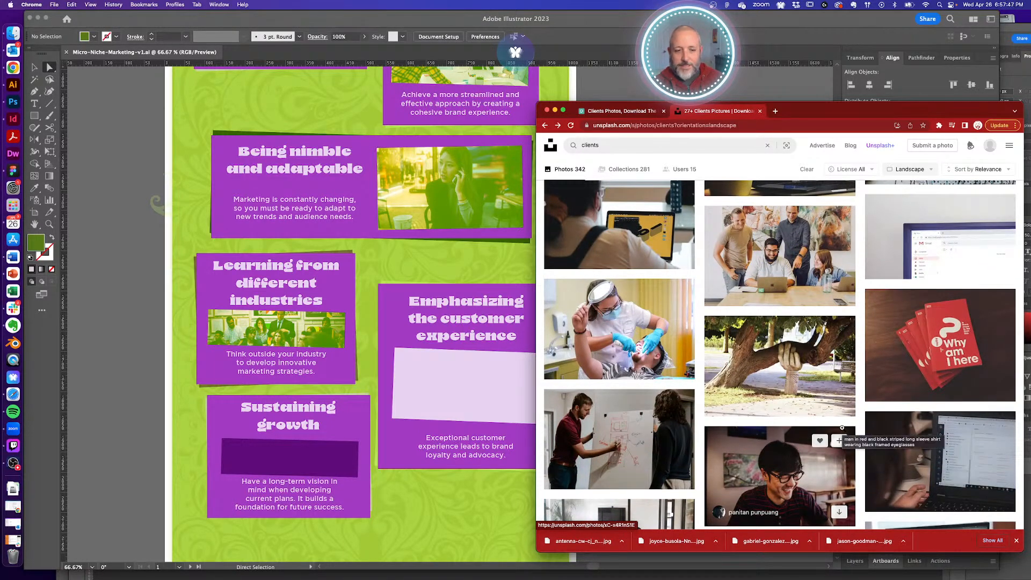
scroll(838, 425, down, 8)
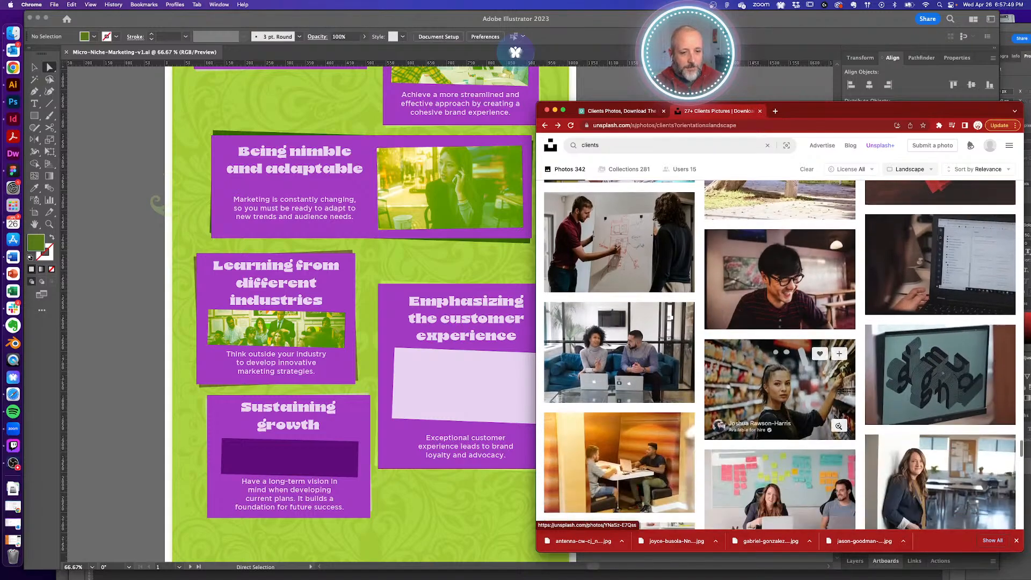
scroll(845, 426, down, 4)
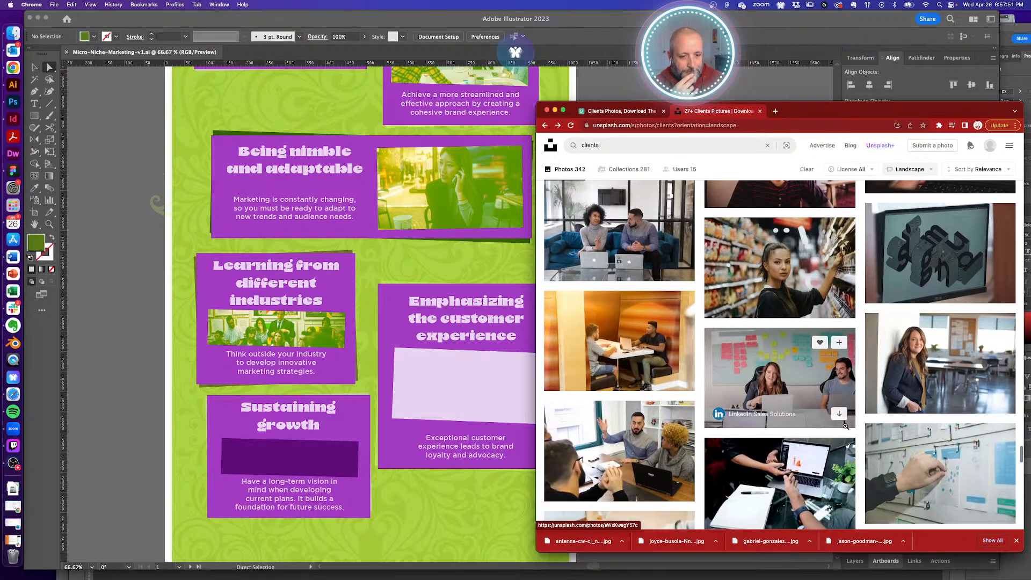
scroll(860, 419, down, 8)
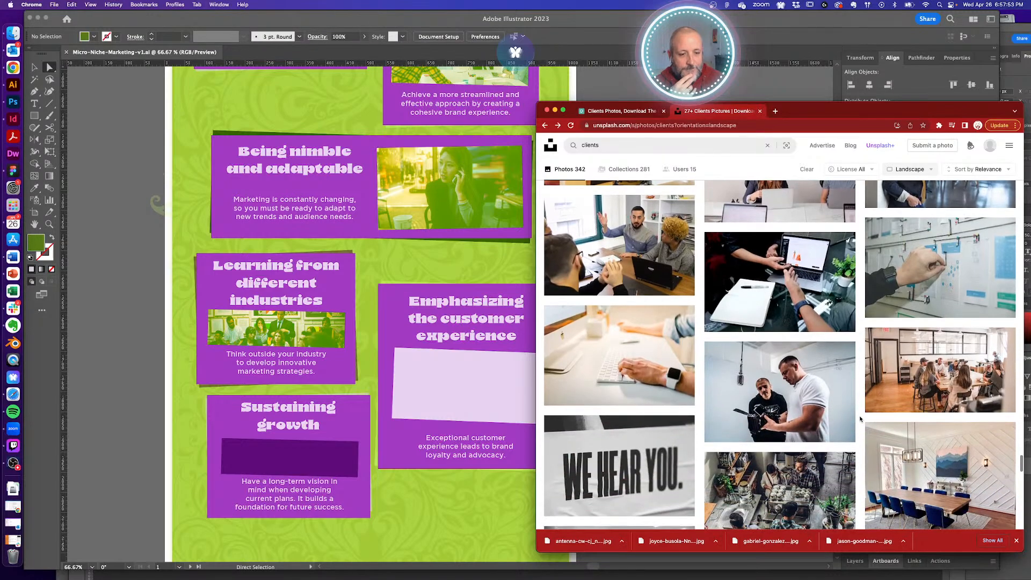
scroll(860, 419, down, 7)
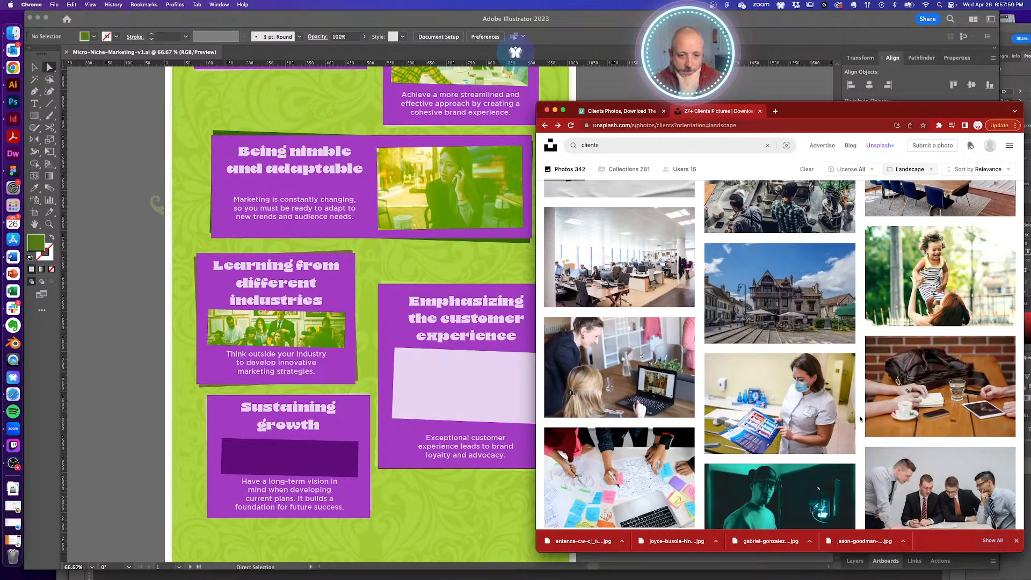
scroll(860, 418, down, 3)
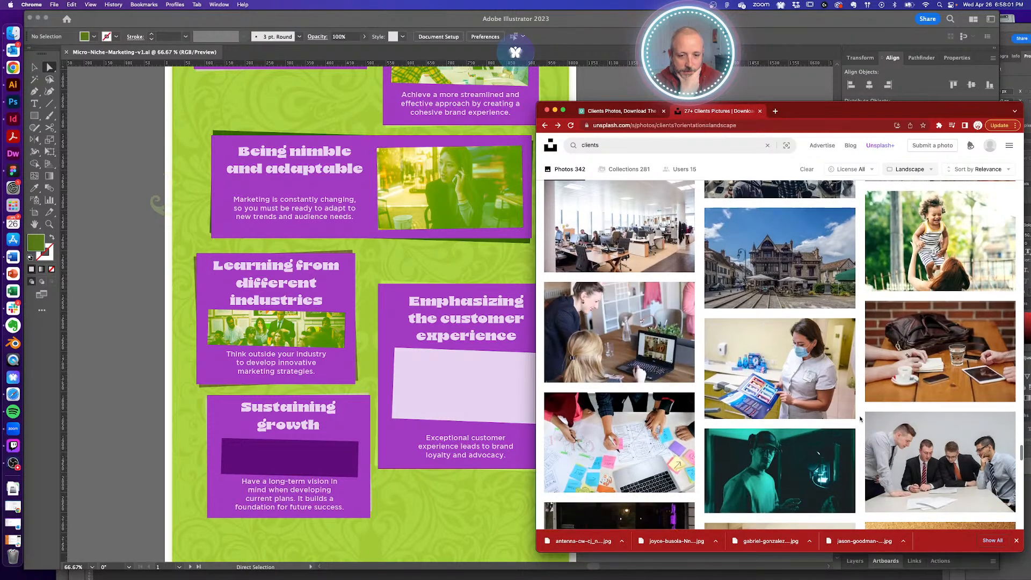
scroll(861, 419, down, 17)
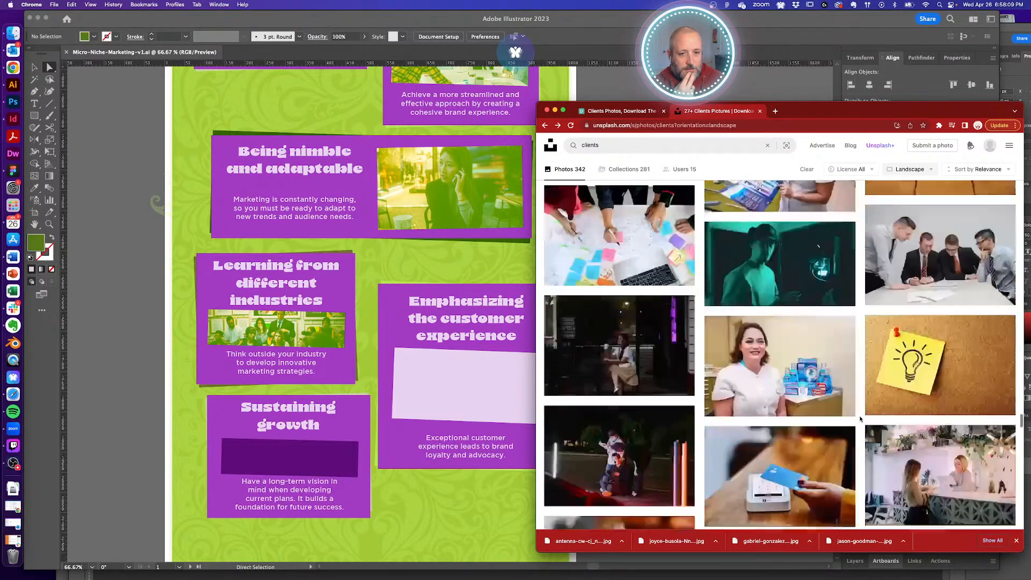
scroll(861, 419, up, 7)
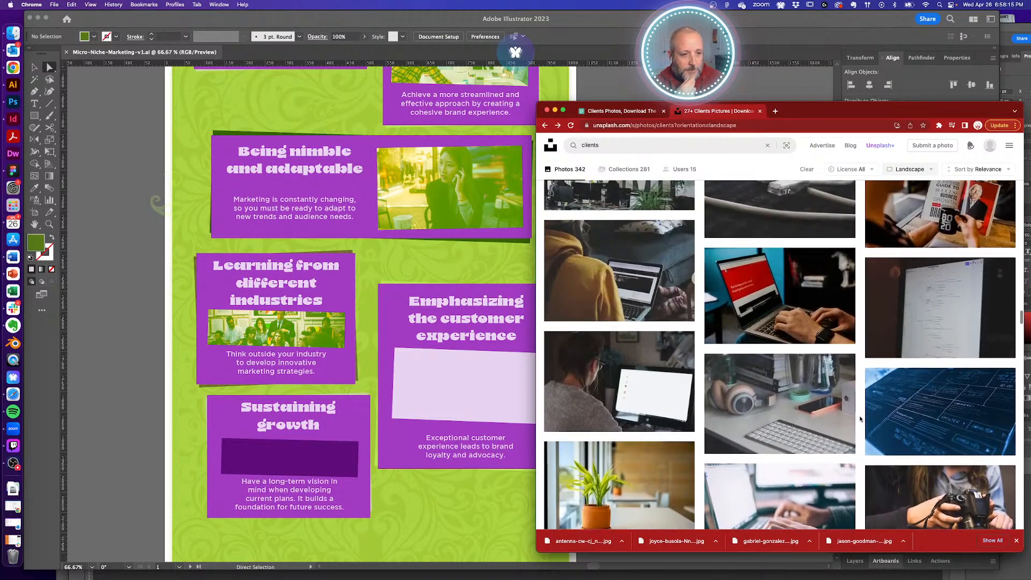
scroll(860, 419, up, 3)
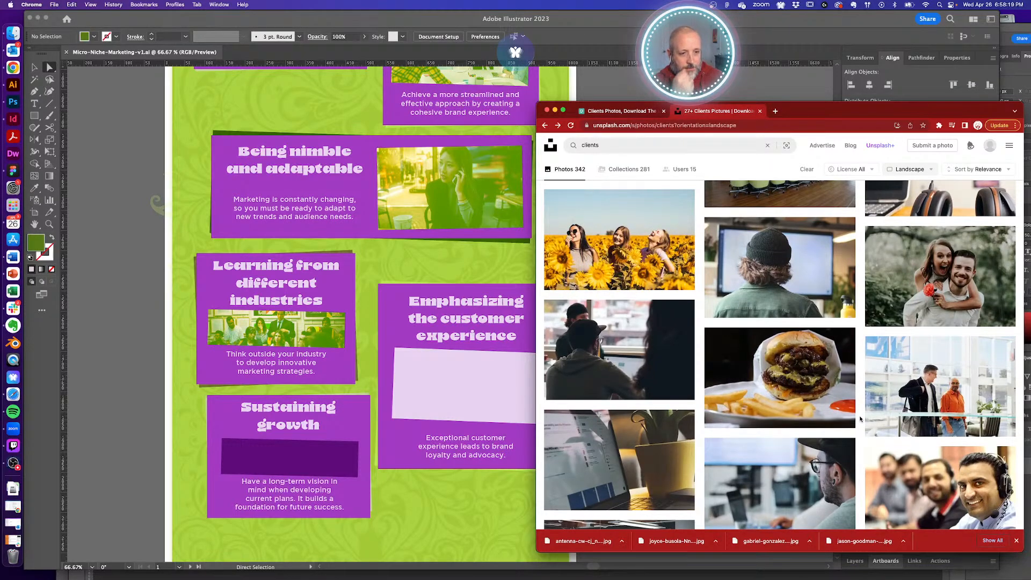
scroll(860, 419, up, 3)
scroll(860, 419, down, 10)
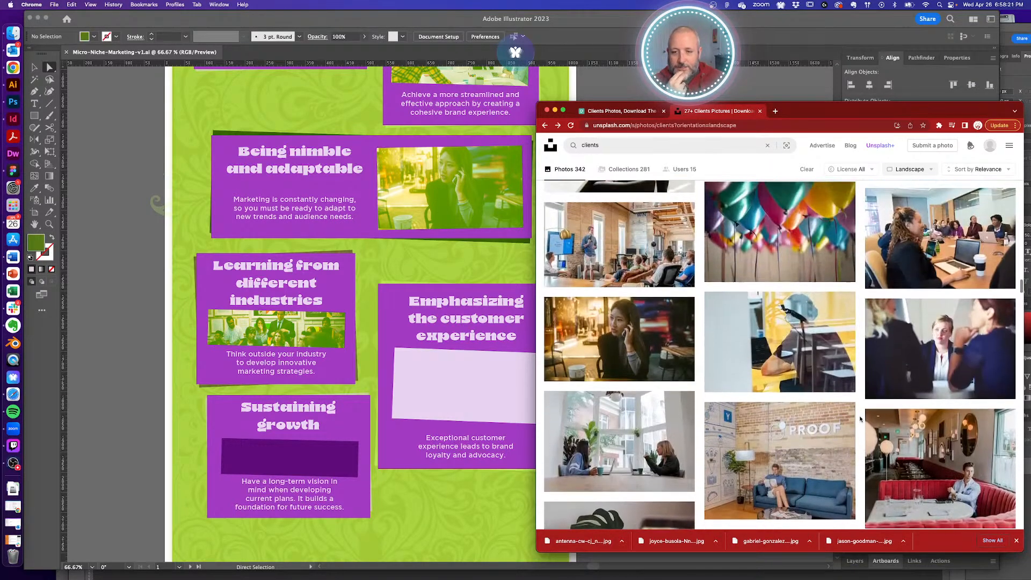
scroll(860, 419, up, 1)
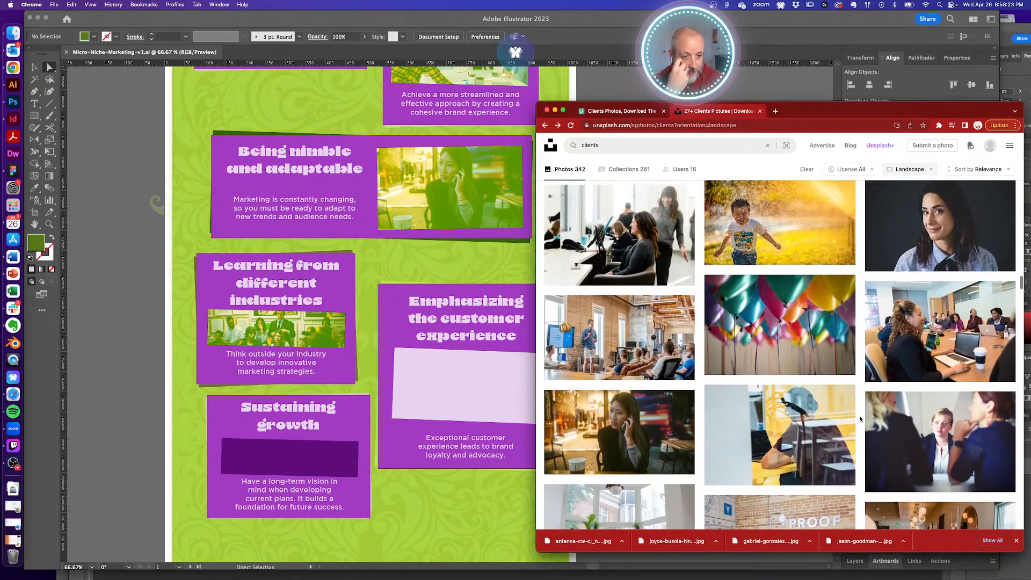
scroll(860, 419, up, 4)
scroll(861, 419, up, 1)
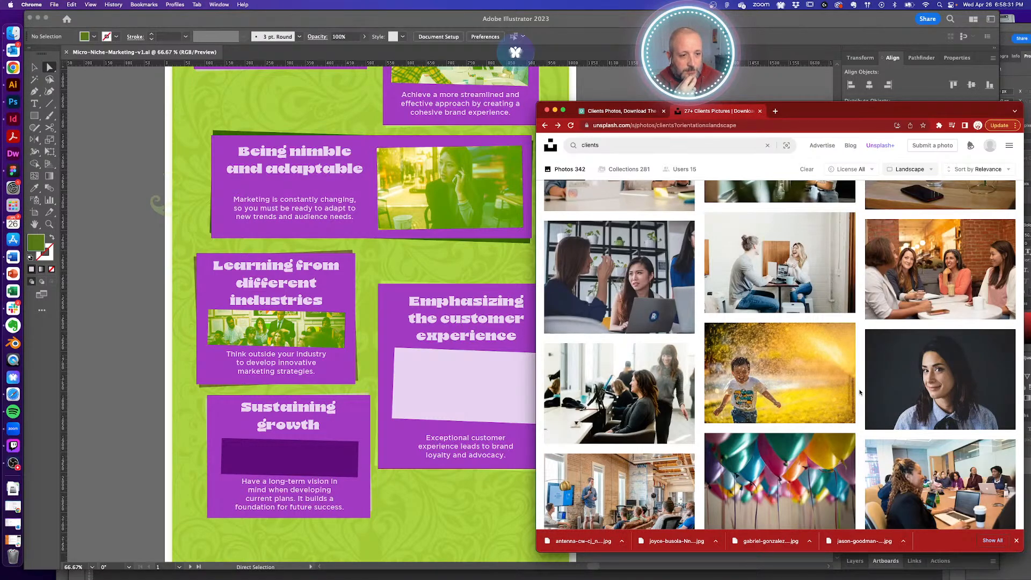
scroll(860, 393, up, 2)
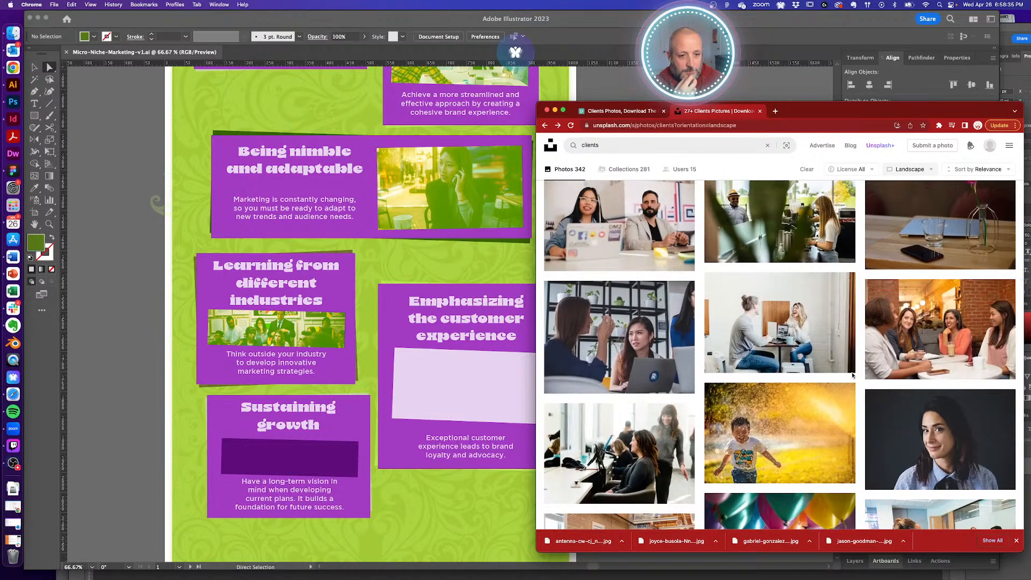
click(848, 368)
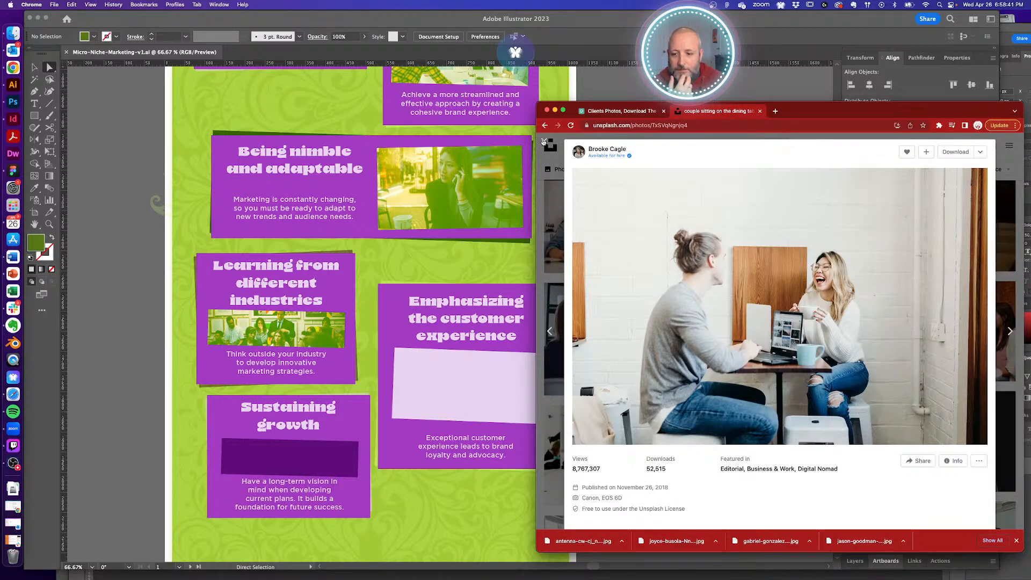
- Close the current photo, scroll the results, and open the two-men-on-a-sofa photo
click(544, 141)
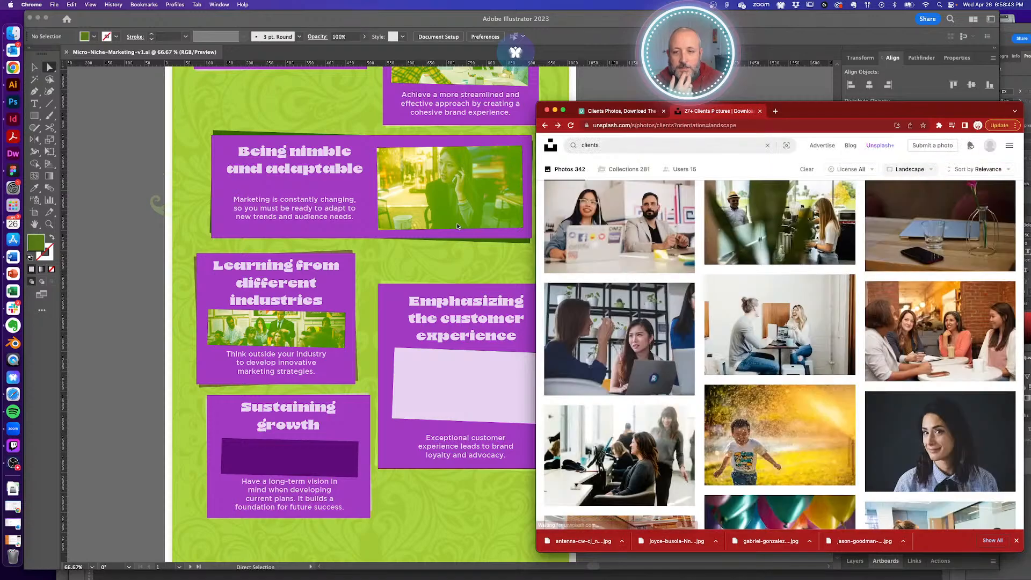
scroll(456, 223, up, 8)
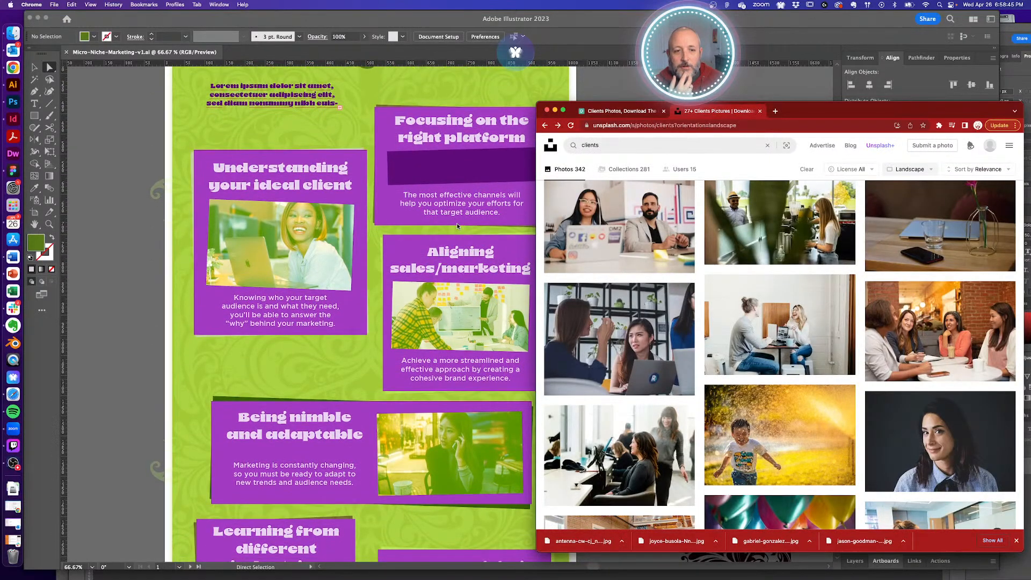
scroll(457, 224, down, 2)
scroll(902, 285, up, 4)
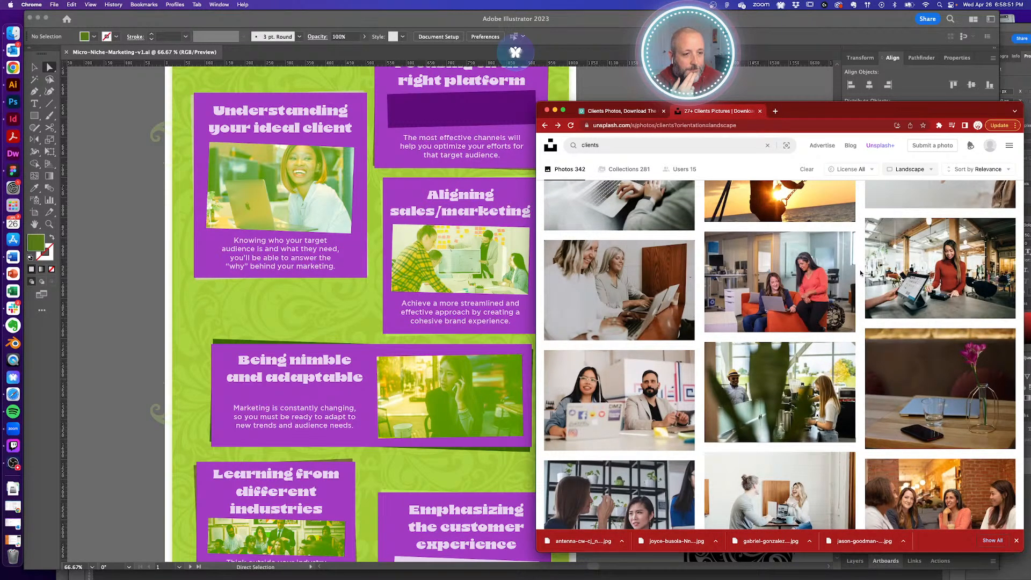
scroll(861, 272, up, 2)
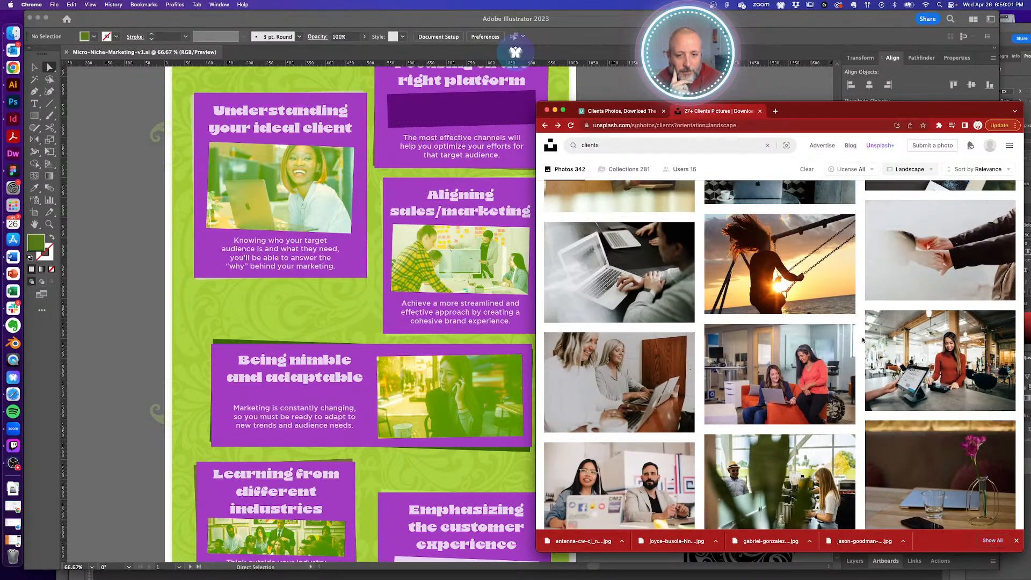
scroll(863, 339, up, 5)
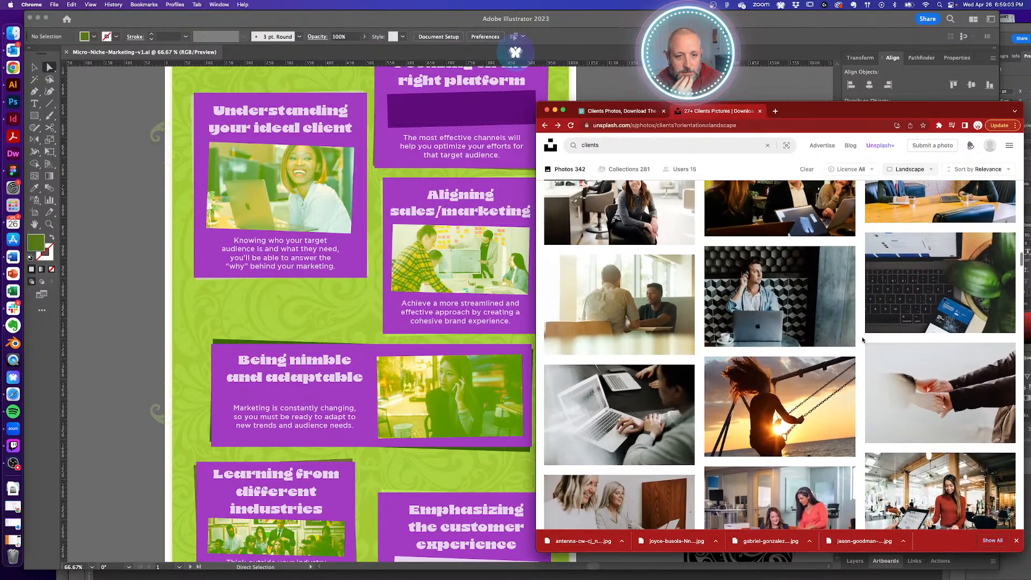
scroll(863, 340, up, 1)
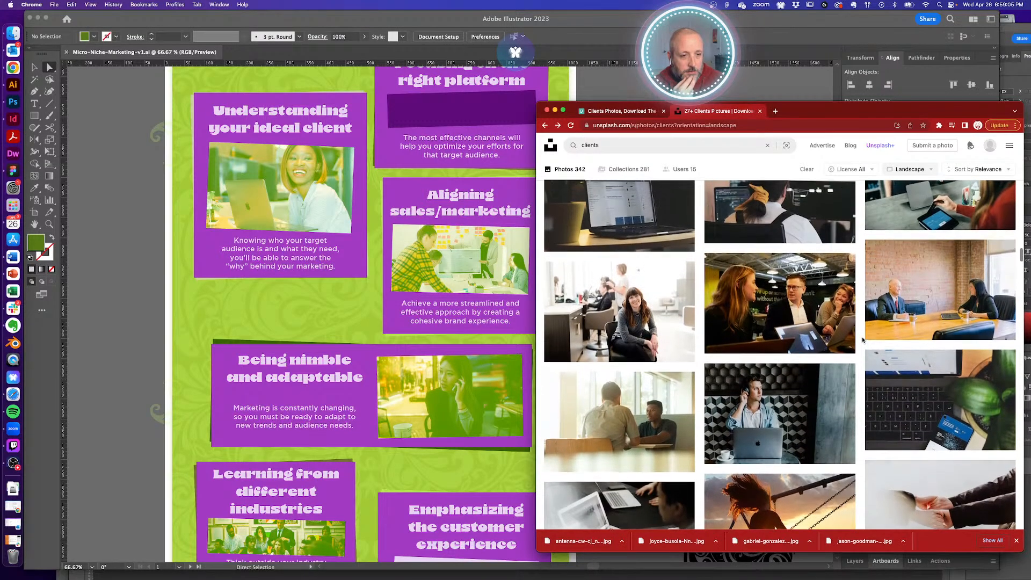
scroll(863, 339, up, 4)
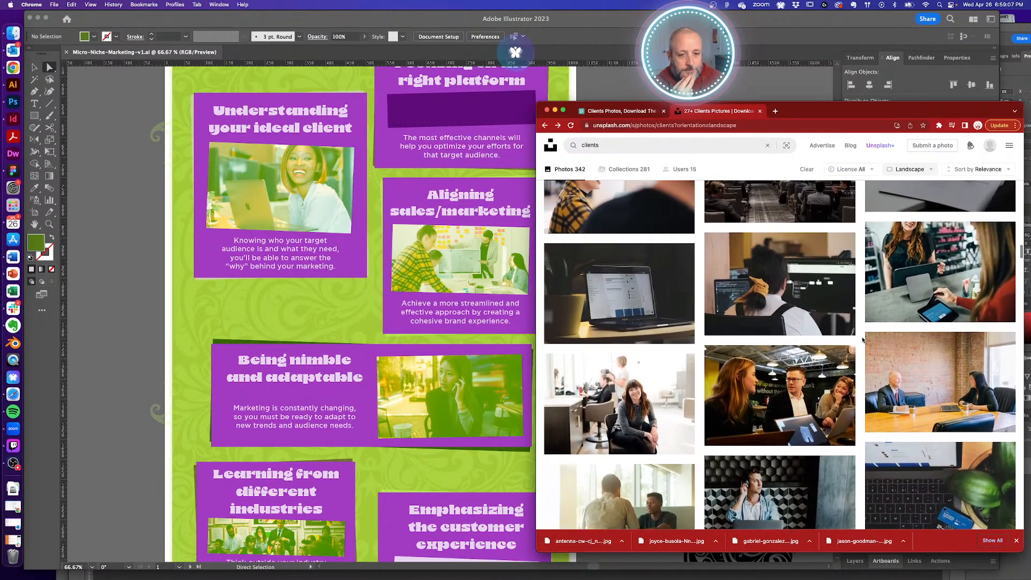
scroll(863, 340, up, 6)
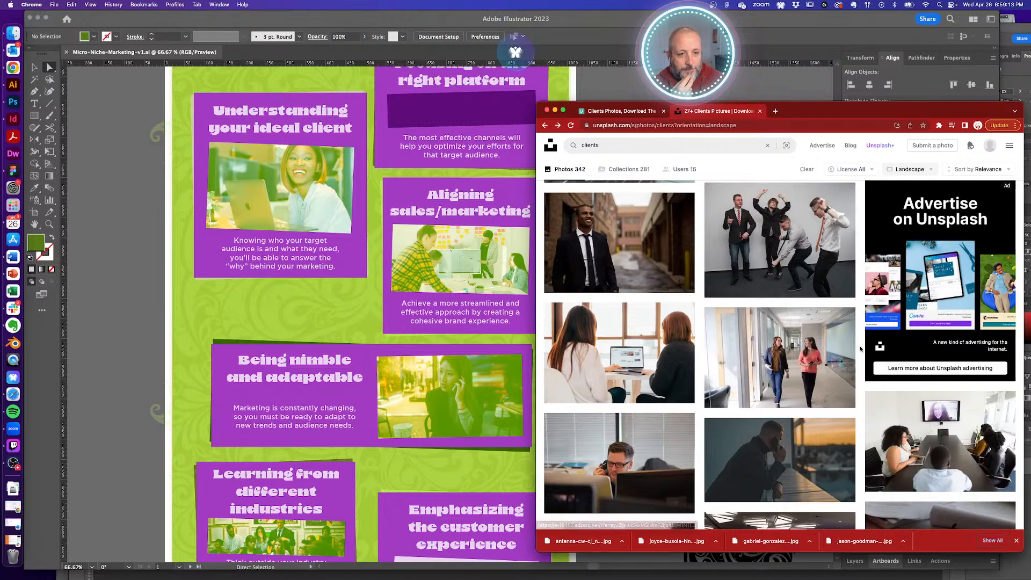
scroll(857, 347, up, 5)
scroll(860, 348, up, 5)
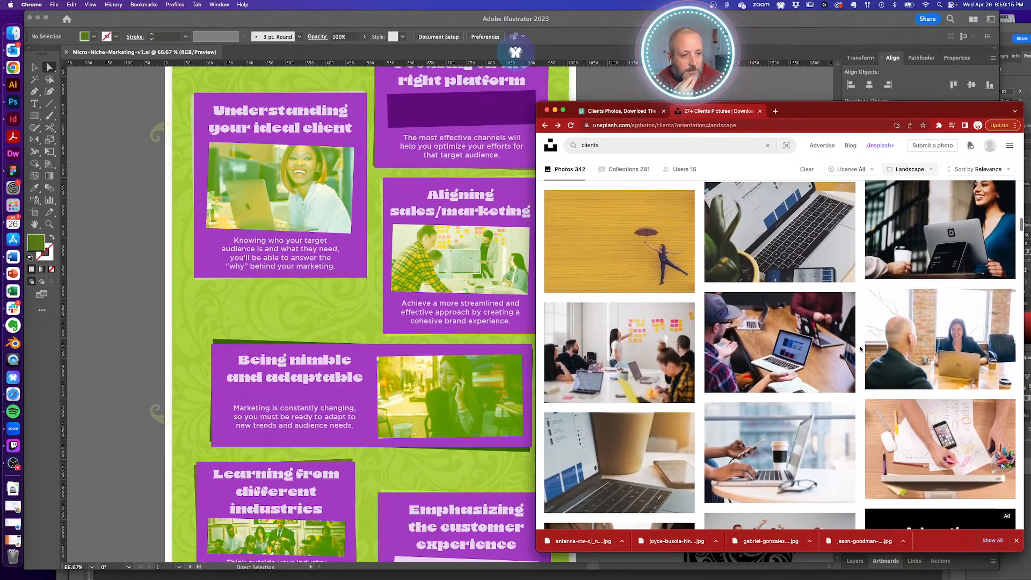
scroll(859, 348, up, 2)
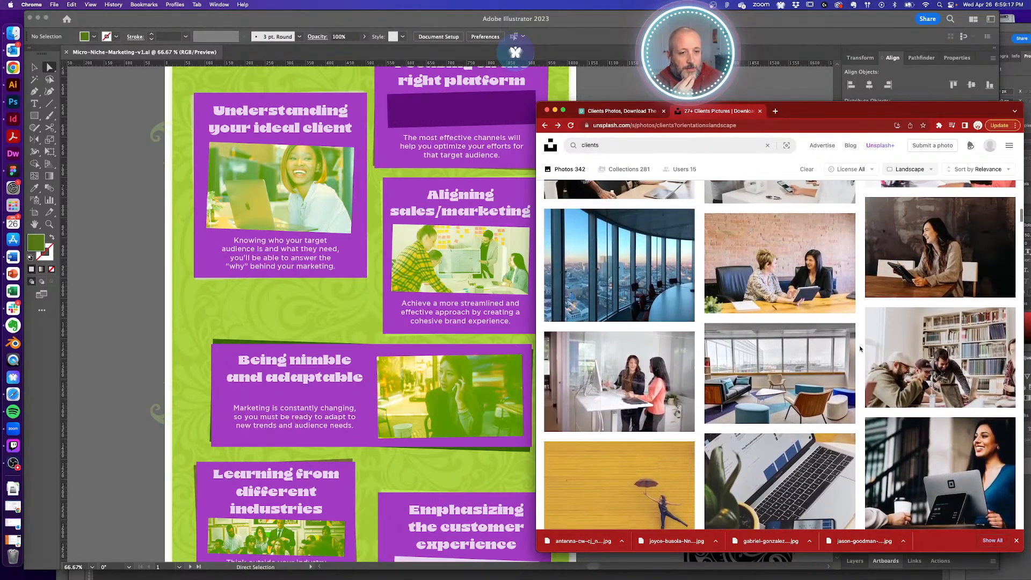
scroll(859, 348, down, 3)
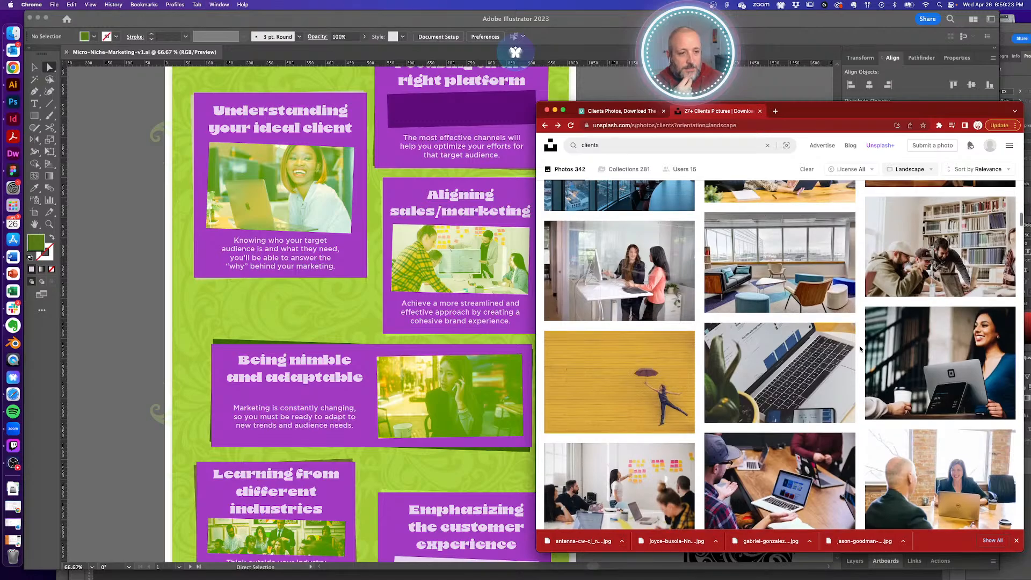
scroll(860, 348, up, 5)
scroll(860, 348, up, 3)
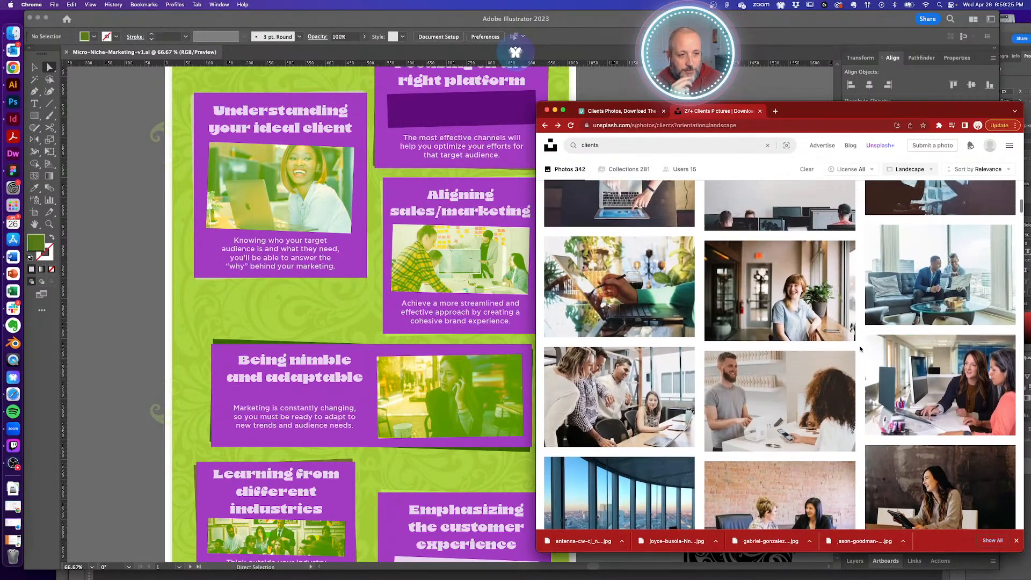
click(950, 281)
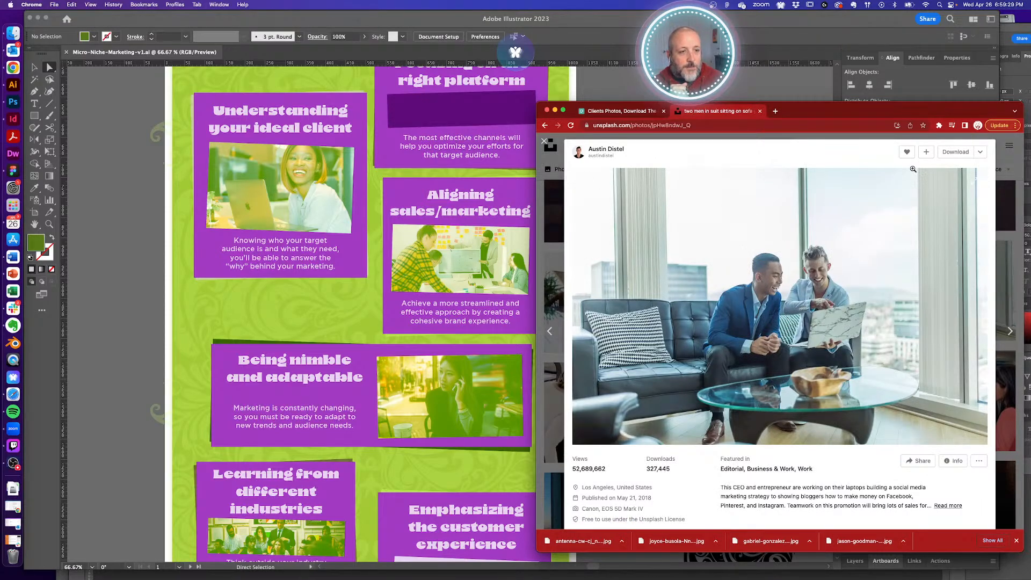
- Download the sofa photo to the reference folder, copy its photo credit, and return to Illustrator
click(956, 152)
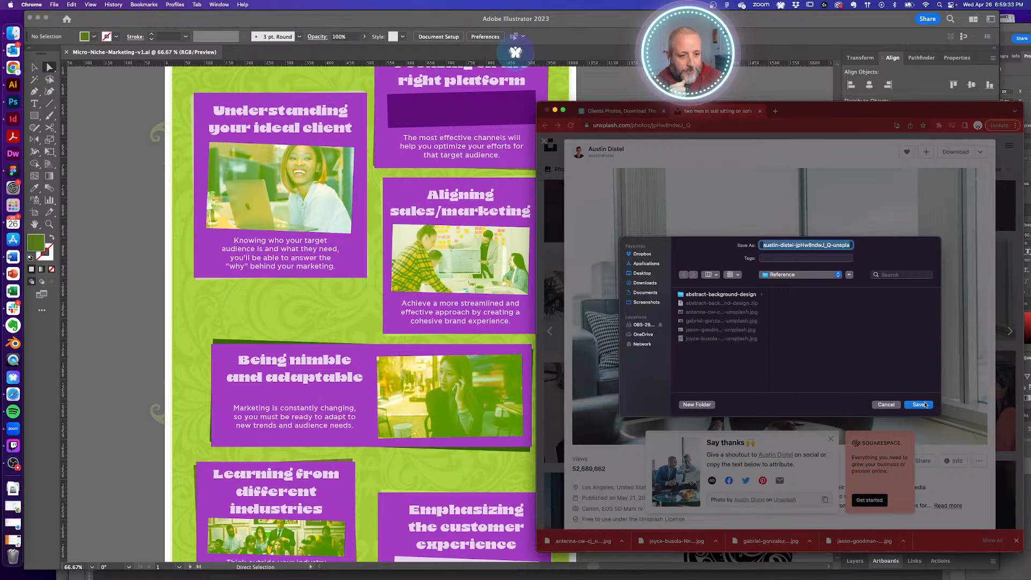
click(926, 405)
click(825, 500)
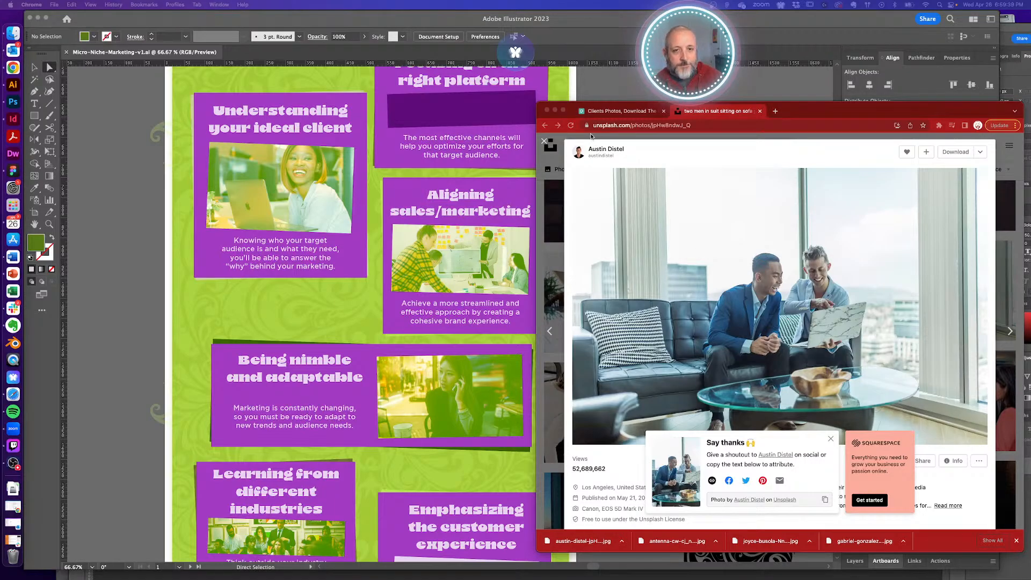
click(586, 85)
scroll(605, 304, down, 10)
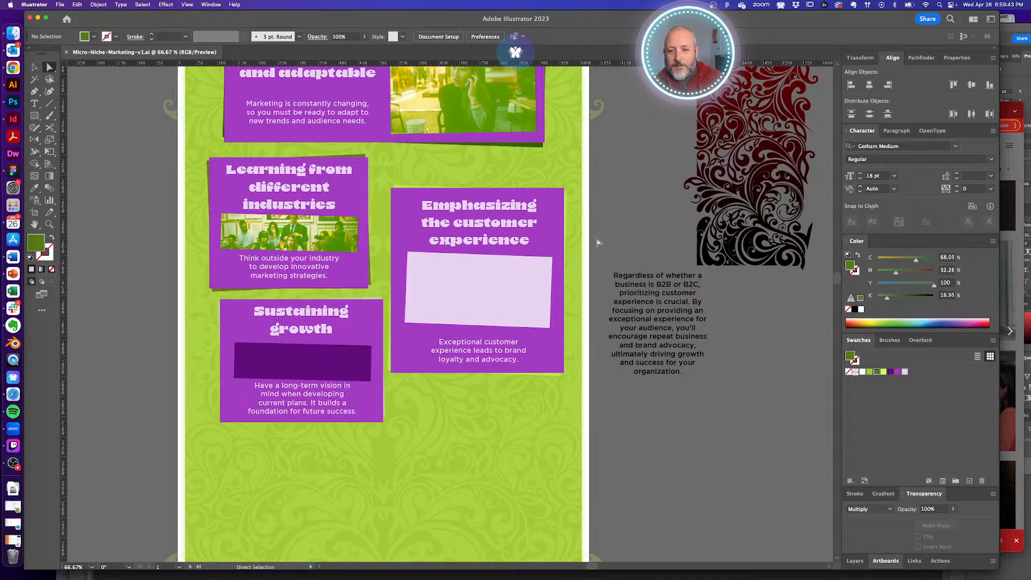
- Place the downloaded sofa JPG from Finder onto the artboard and zoom out to see it
key(super+Tab)
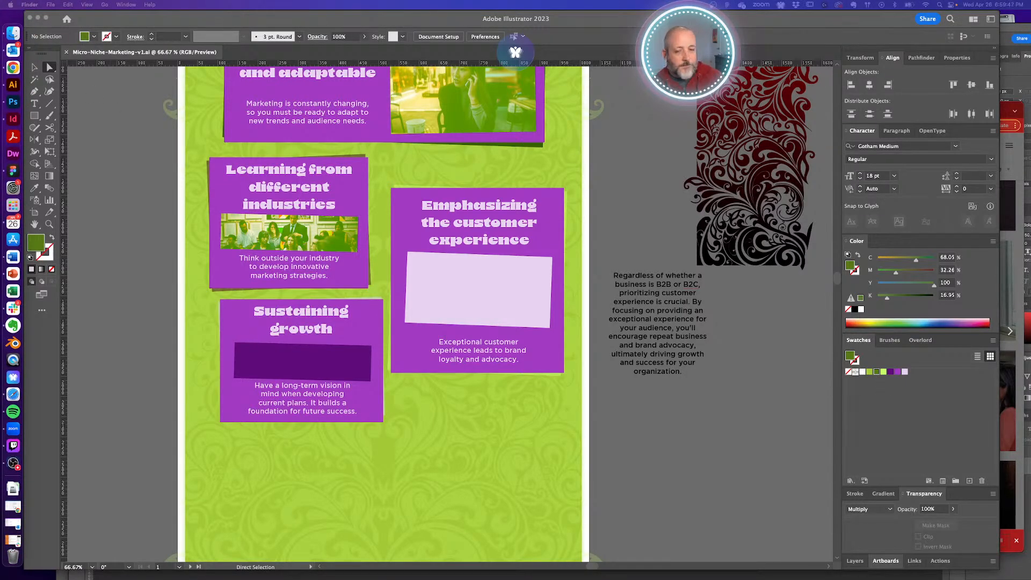
drag(451, 273, 451, 273)
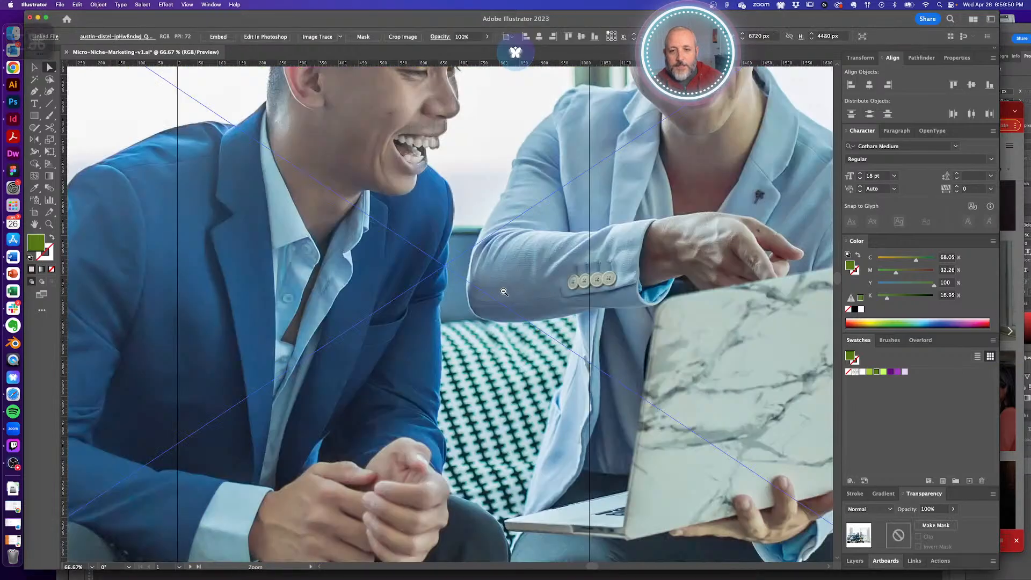
alt+super+click(503, 292)
alt+super+click(469, 306)
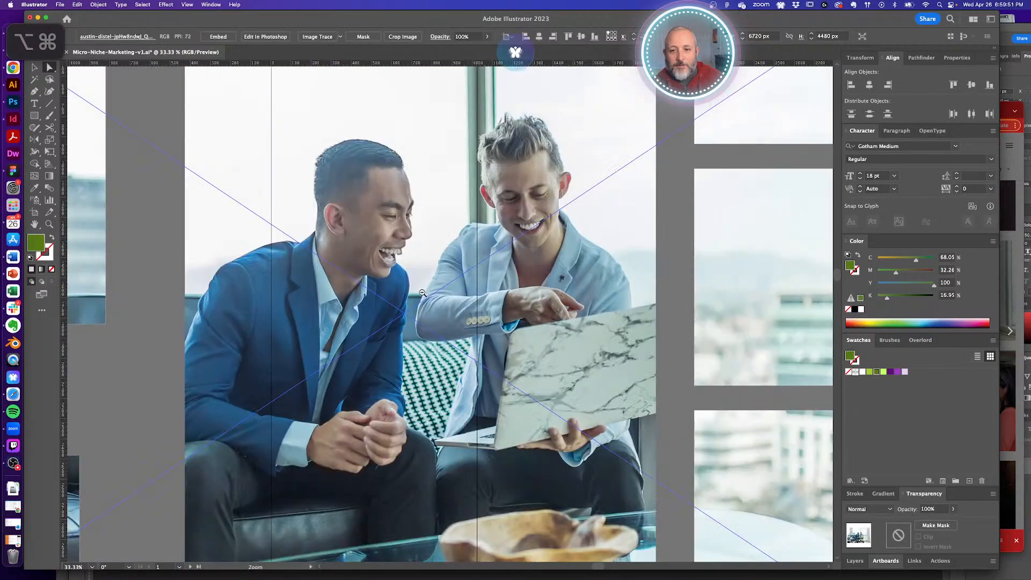
alt+super+click(469, 307)
alt+super+click(469, 307)
drag(427, 287, 356, 231)
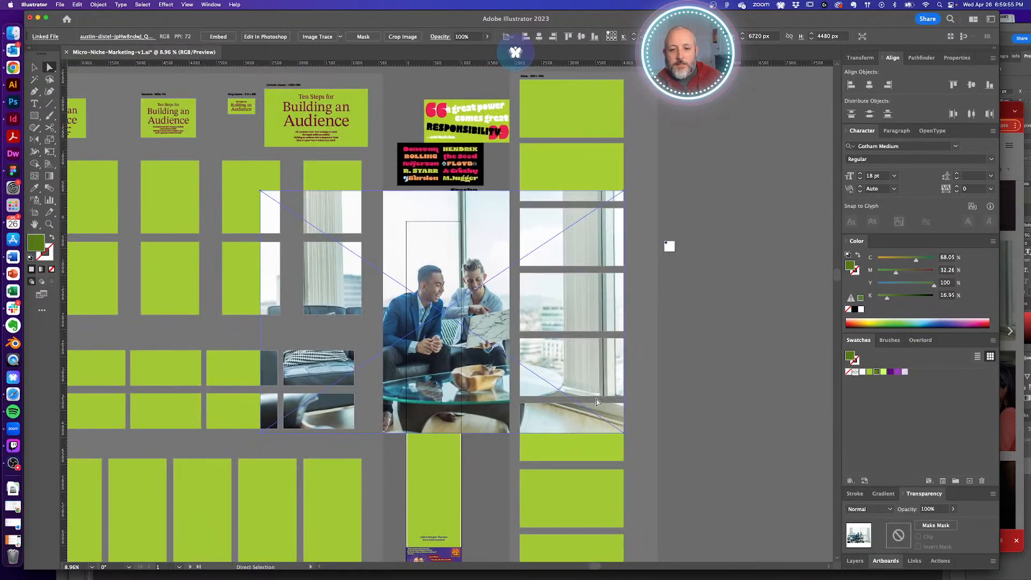
- Shrink the sofa photo, move it into the customer-experience card, widen it slightly, and cut it
drag(625, 432, 482, 333)
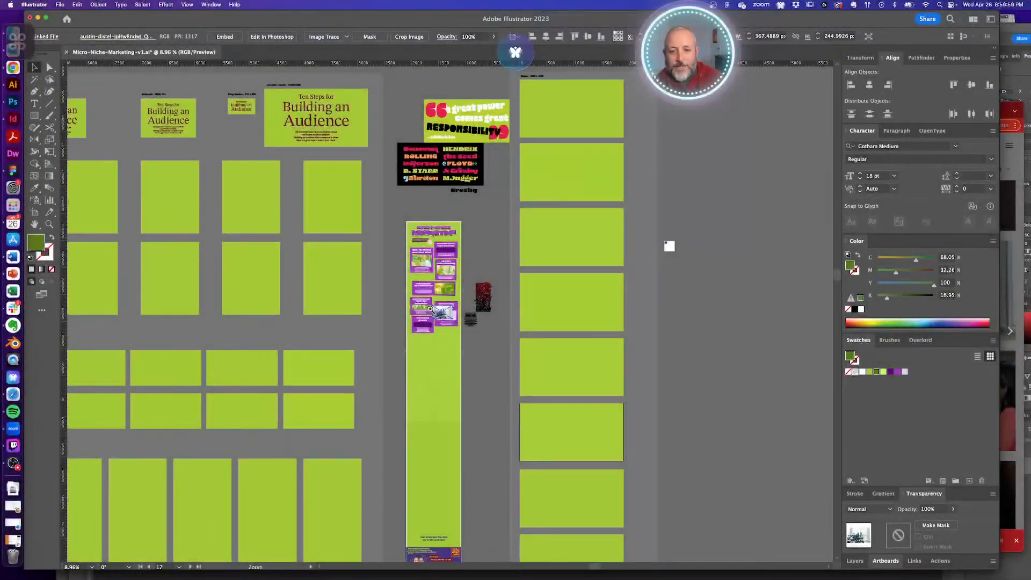
scroll(486, 329, up, 8)
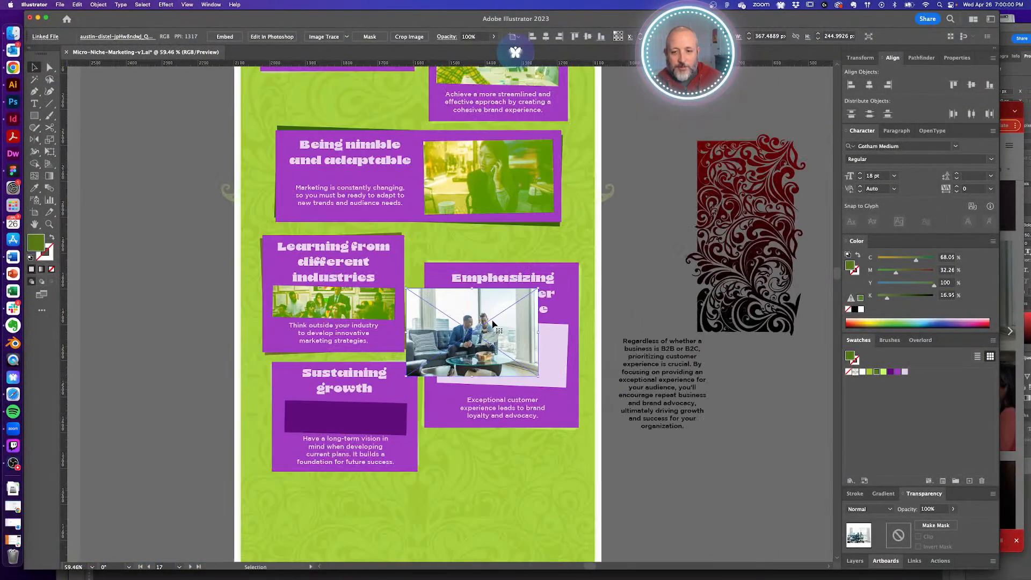
drag(493, 324, 522, 348)
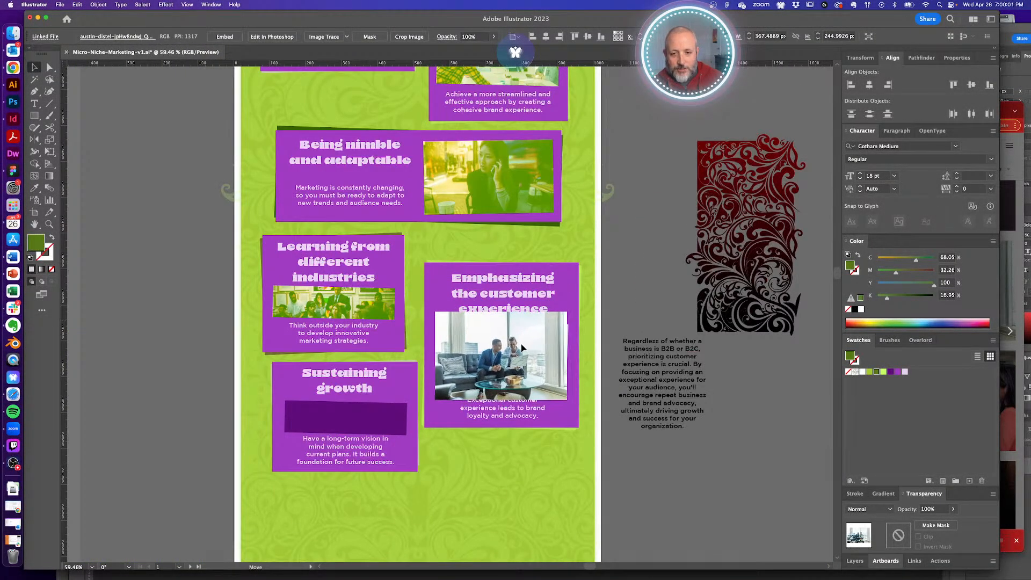
drag(572, 357, 574, 357)
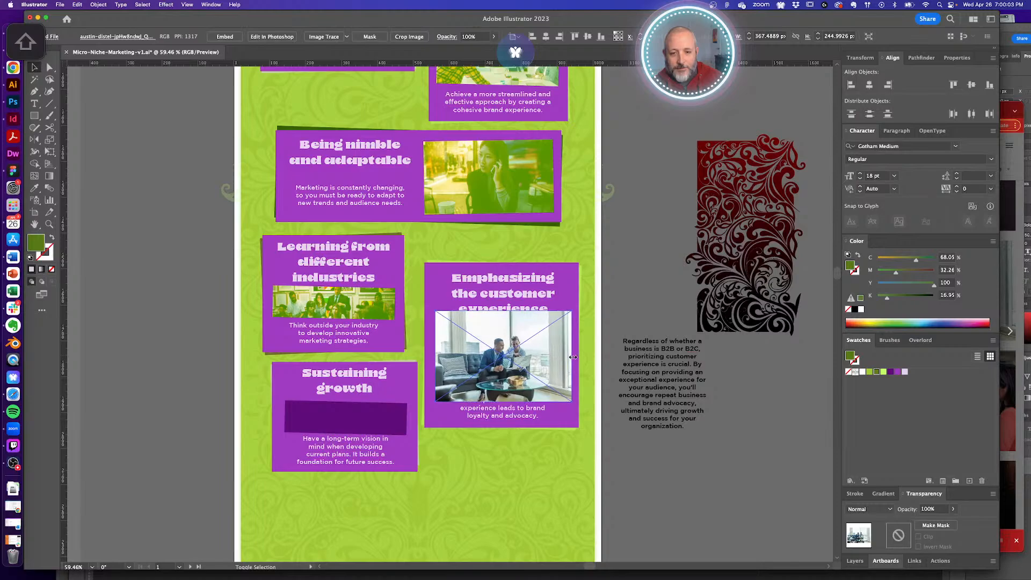
drag(489, 342, 548, 384)
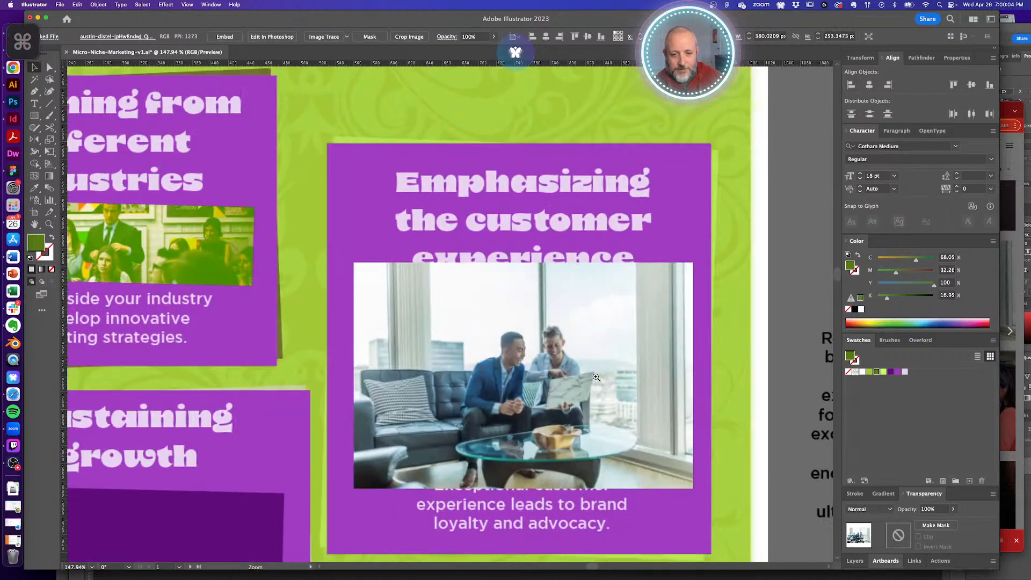
key(super+x)
- Paste the sofa photo behind the light-purple box and clip it to the tilted rectangle
key(a)
click(551, 376)
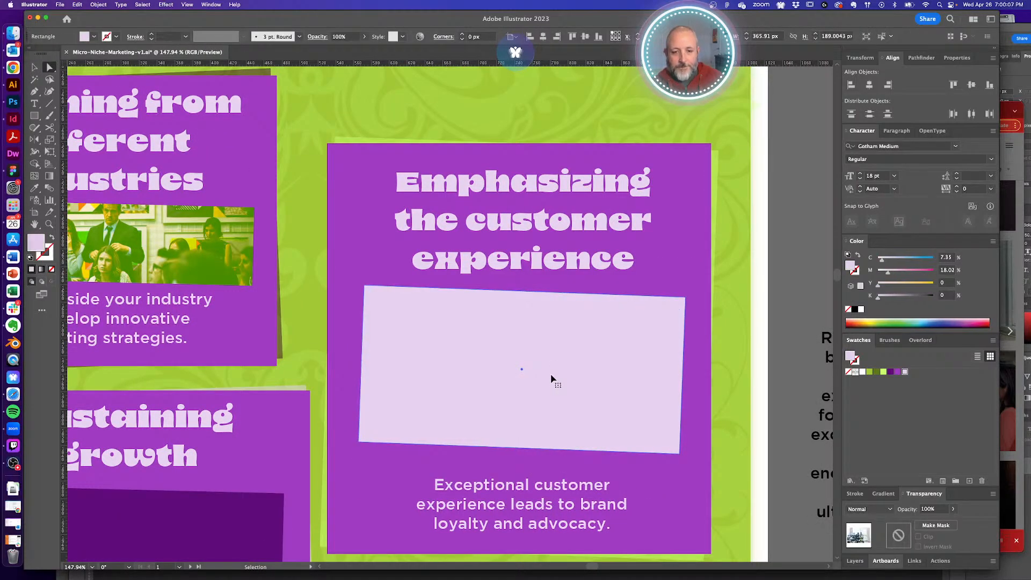
key(super+b)
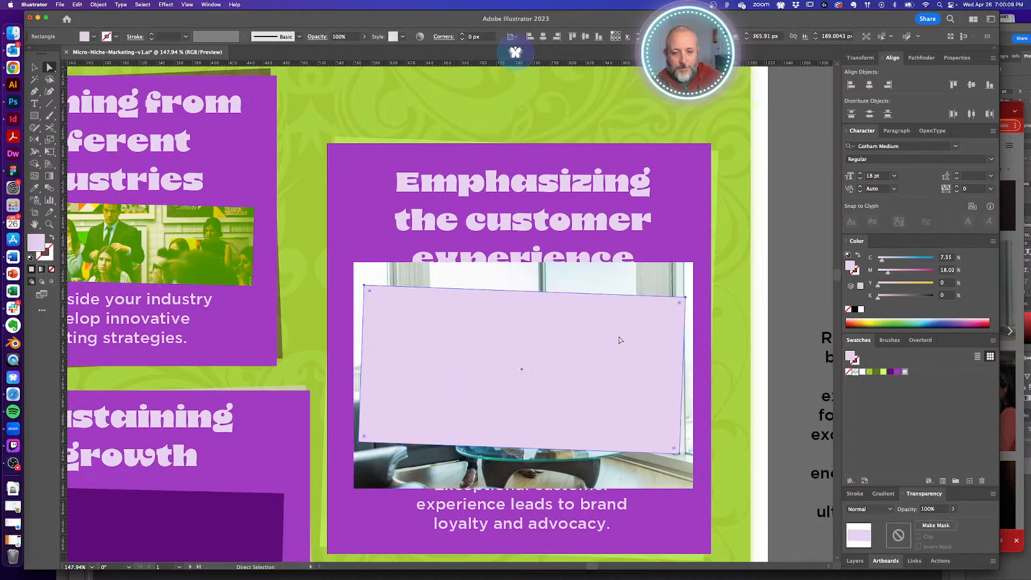
shift+super+click(639, 284)
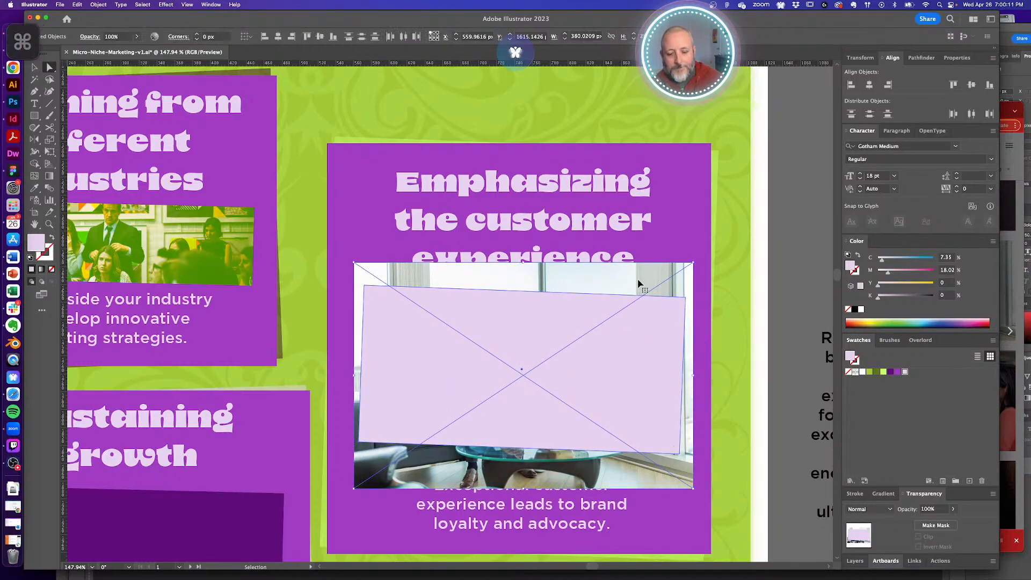
key(super+7)
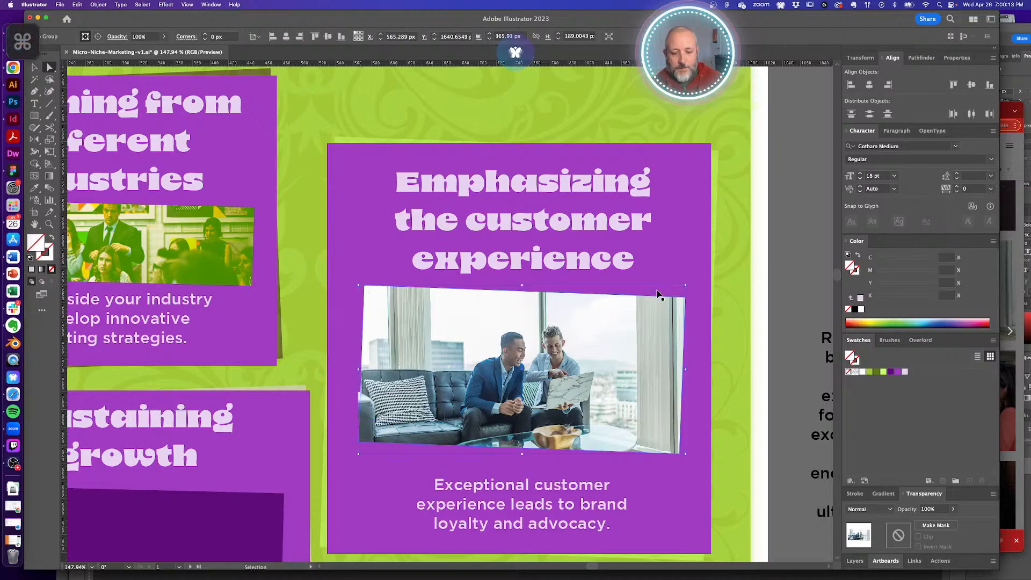
key(super+z)
- Copy the green Hard Light overlay from the neighbouring photo onto the sofa photo and save
key(i)
click(156, 209)
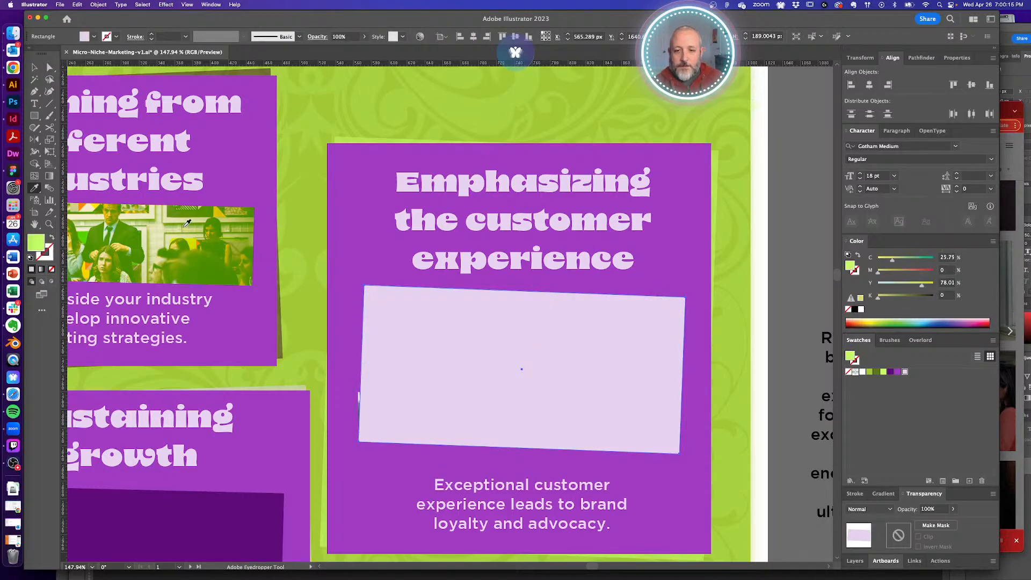
key(a)
click(797, 263)
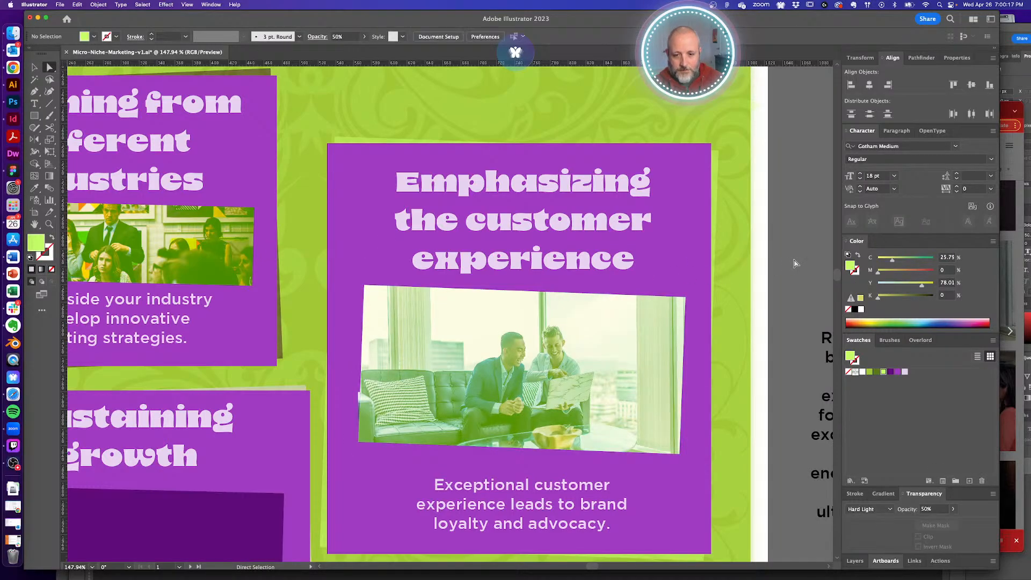
key(alt+super+space)
drag(351, 397, 330, 355)
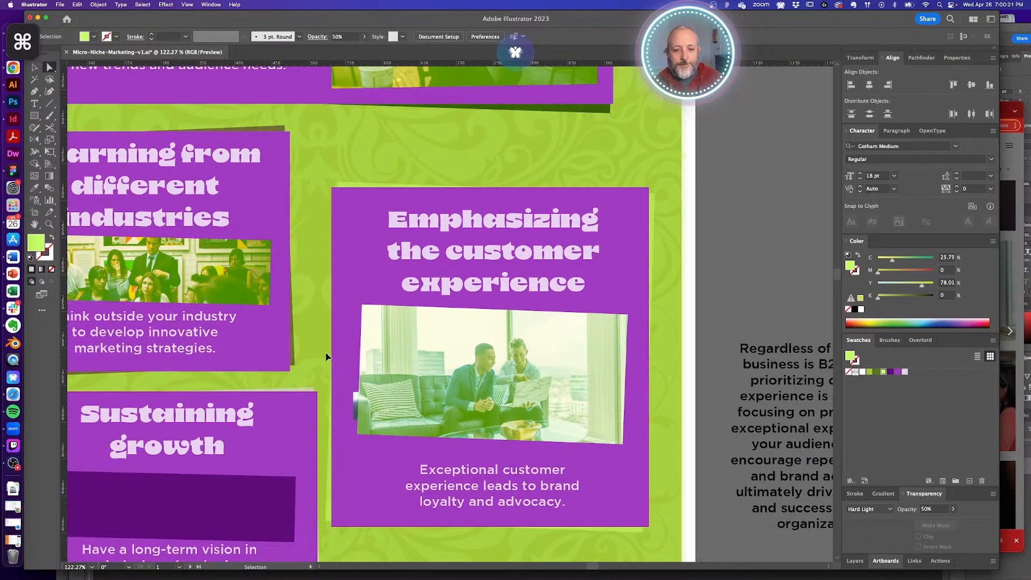
key(super+s)
key(alt+super+space)
alt+super+click(413, 348)
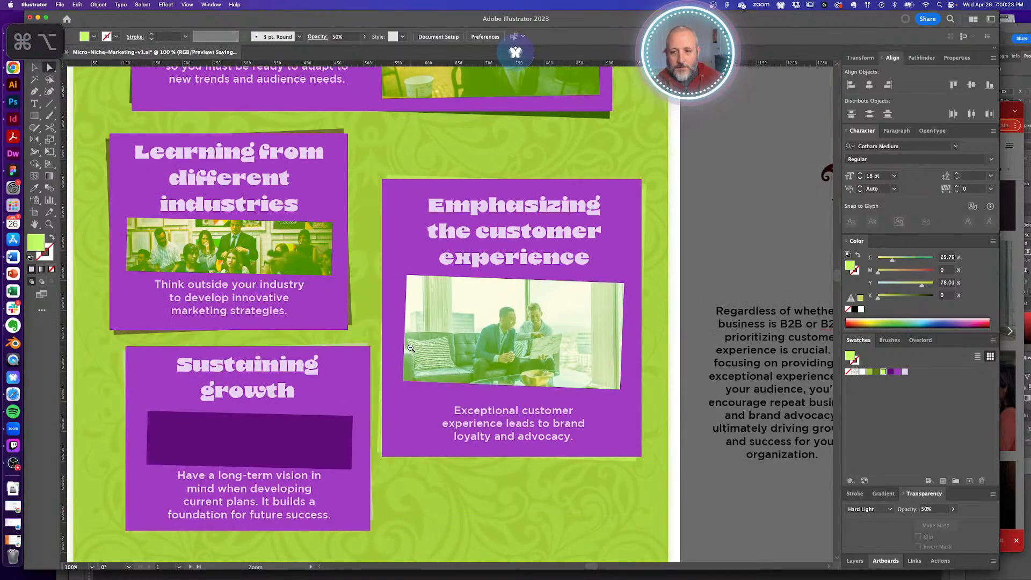
key(space)
drag(391, 342, 456, 337)
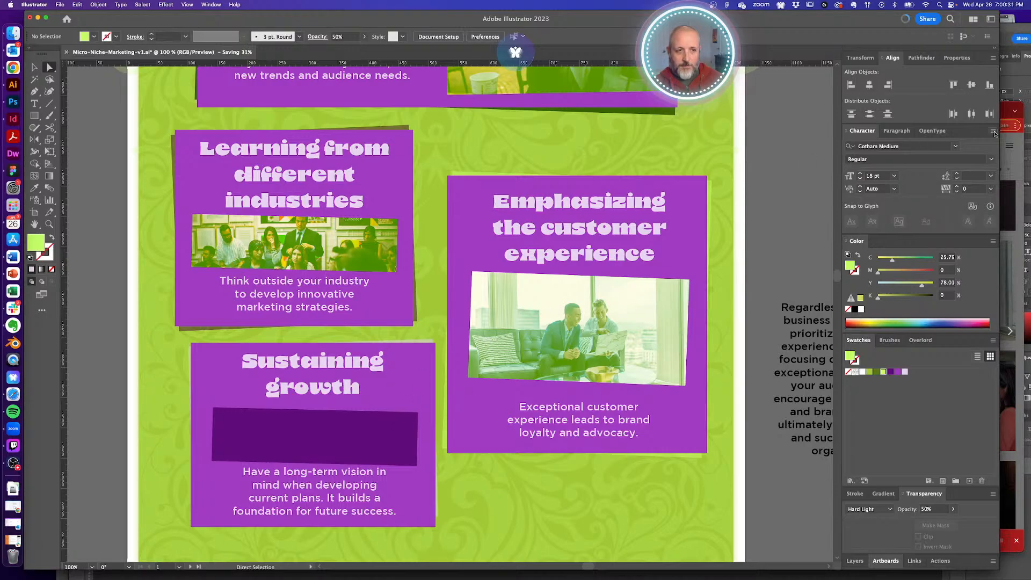
- Close the open Unsplash photo and open the meeting-around-a-table photo from the clients results
click(1005, 112)
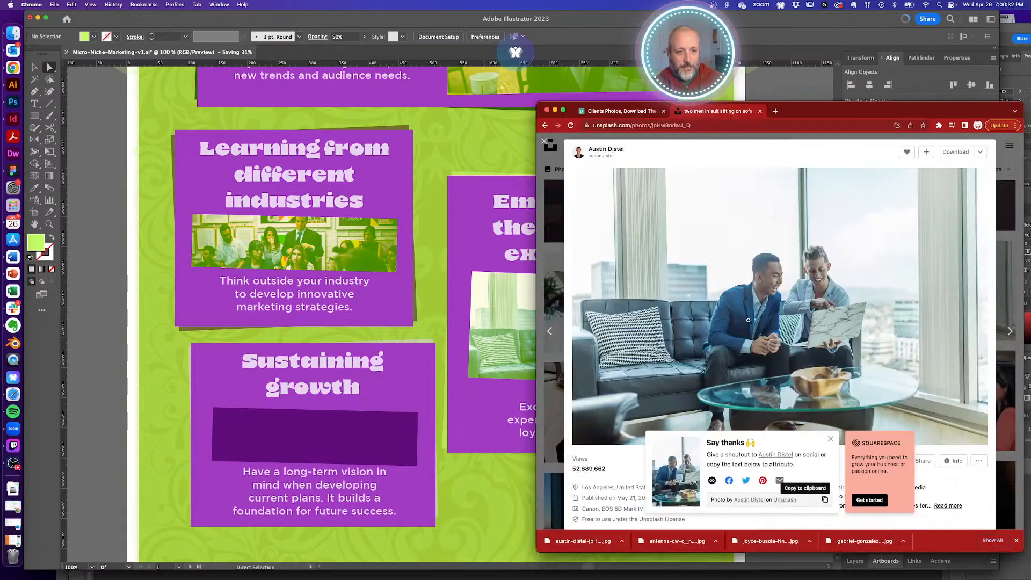
click(545, 143)
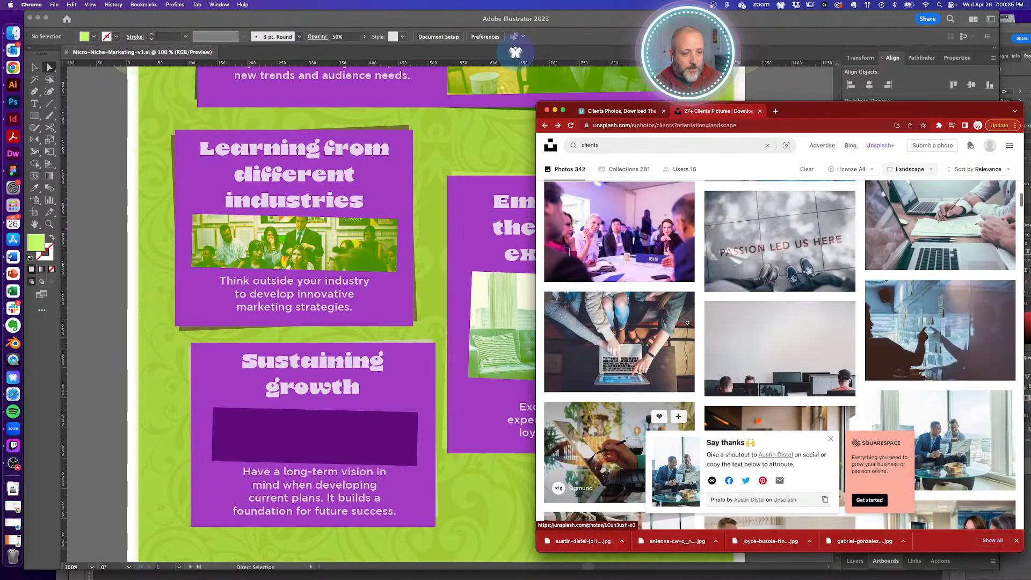
scroll(687, 322, up, 2)
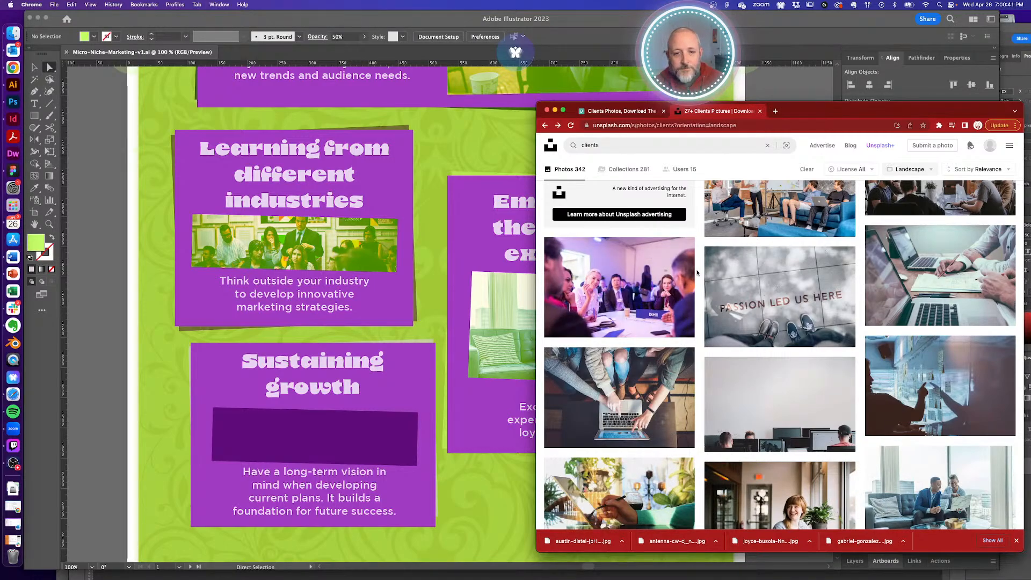
scroll(641, 306, up, 3)
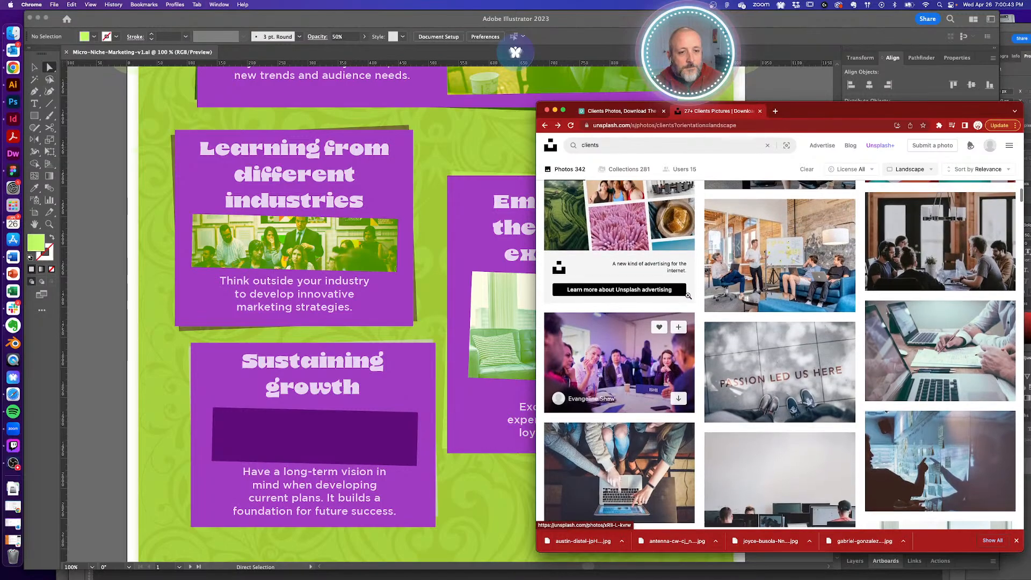
scroll(640, 315, down, 2)
click(641, 315)
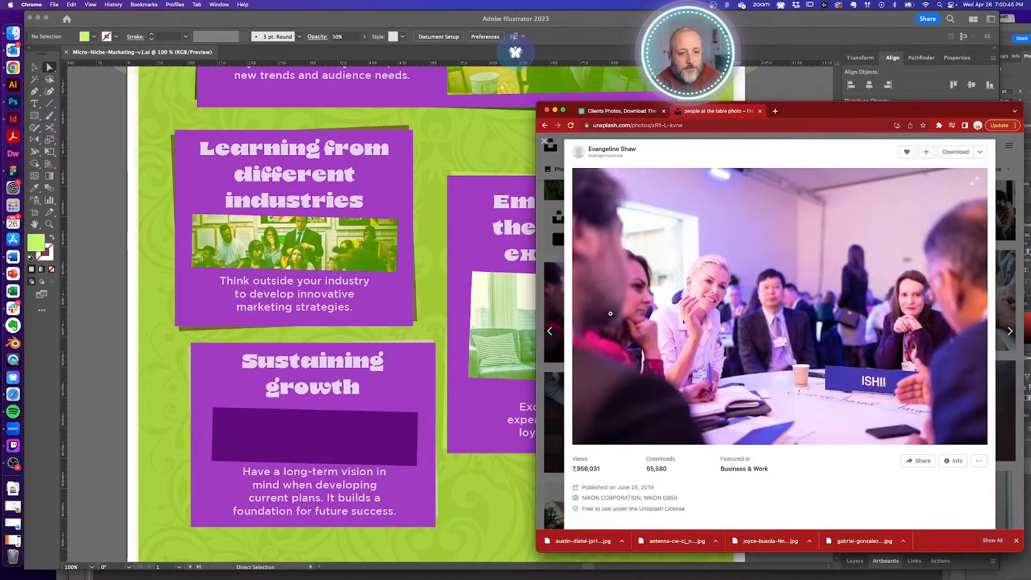
- Download the meeting-table photo to the Reference folder, copy its credit, and return to Illustrator
click(960, 152)
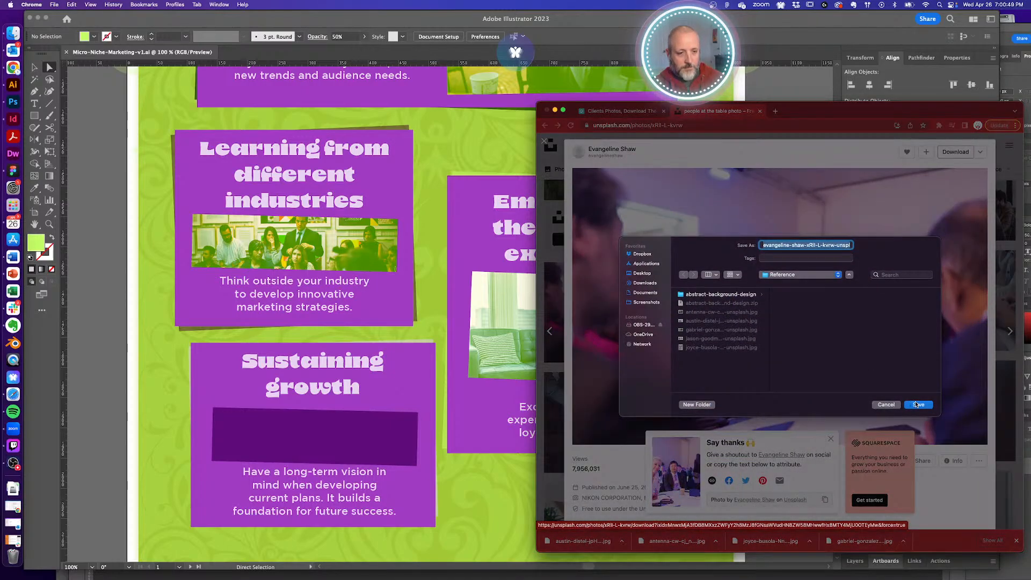
click(918, 404)
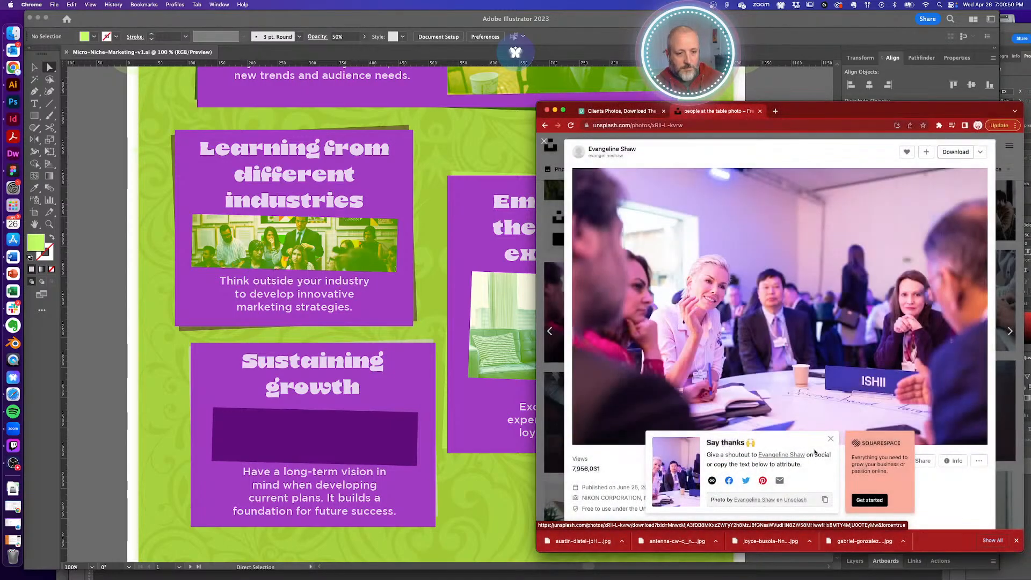
click(824, 499)
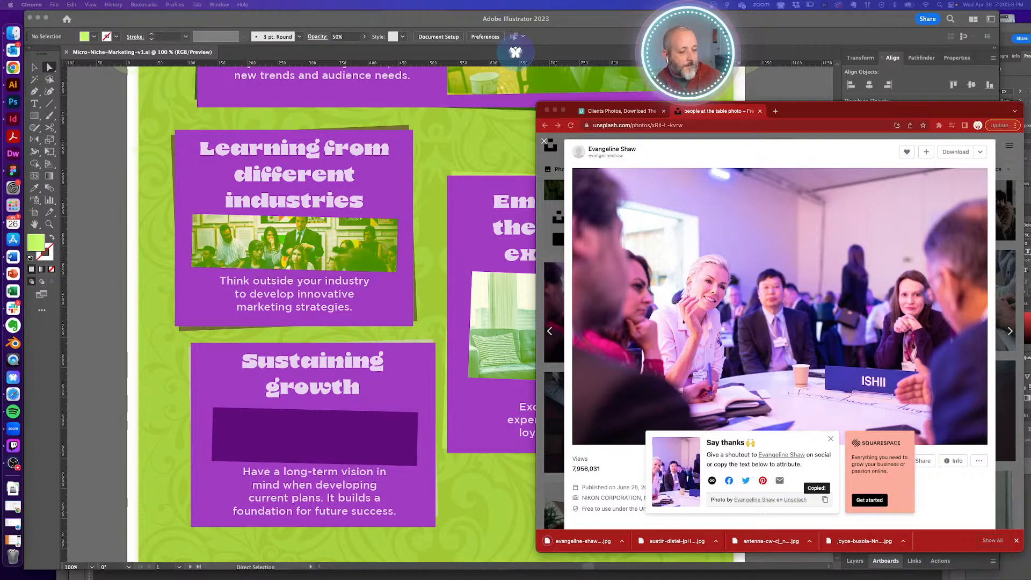
click(433, 284)
- Place the downloaded meeting photo into the infographic and zoom out to see it whole
drag(442, 393, 455, 304)
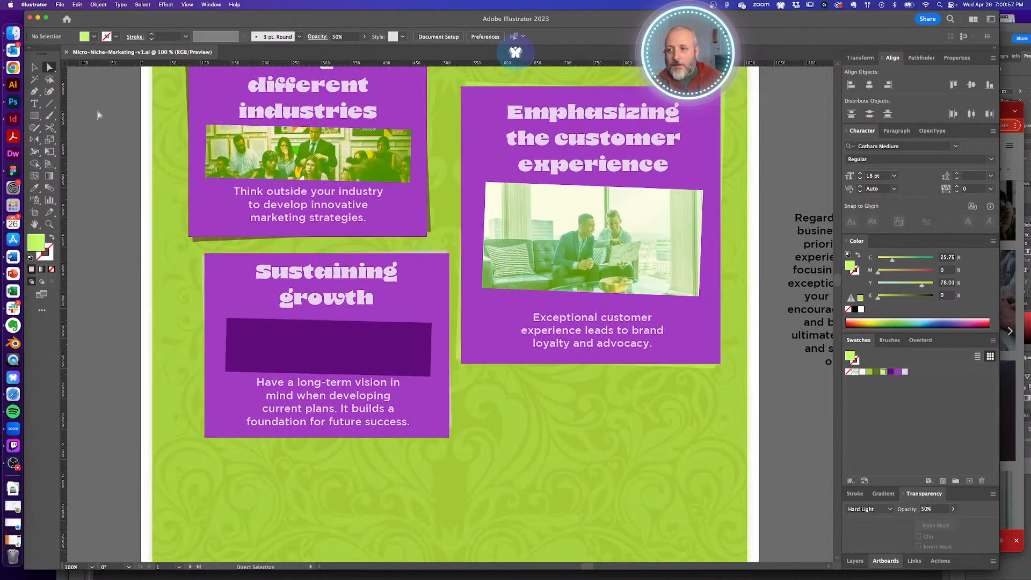
click(13, 34)
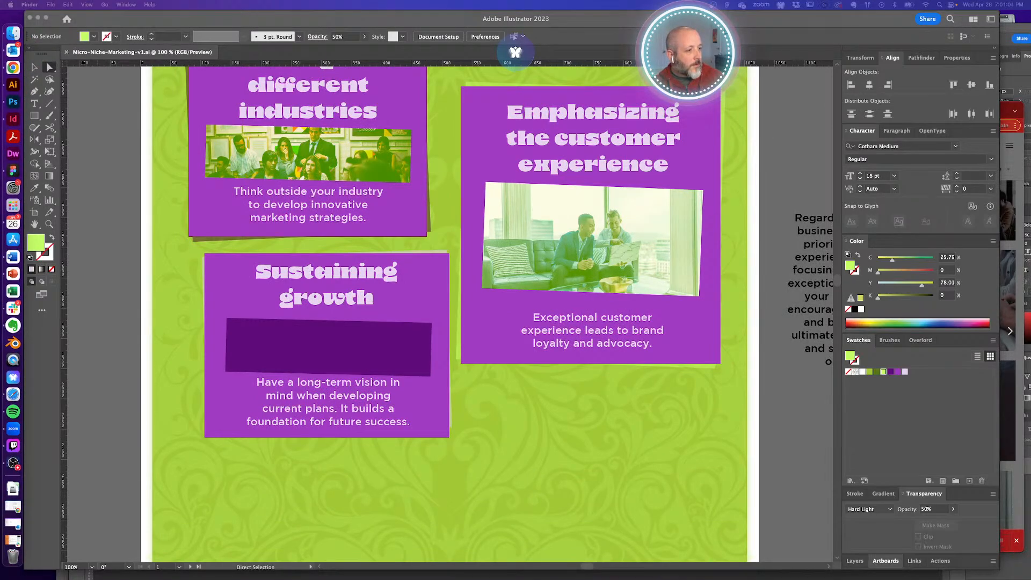
click(320, 331)
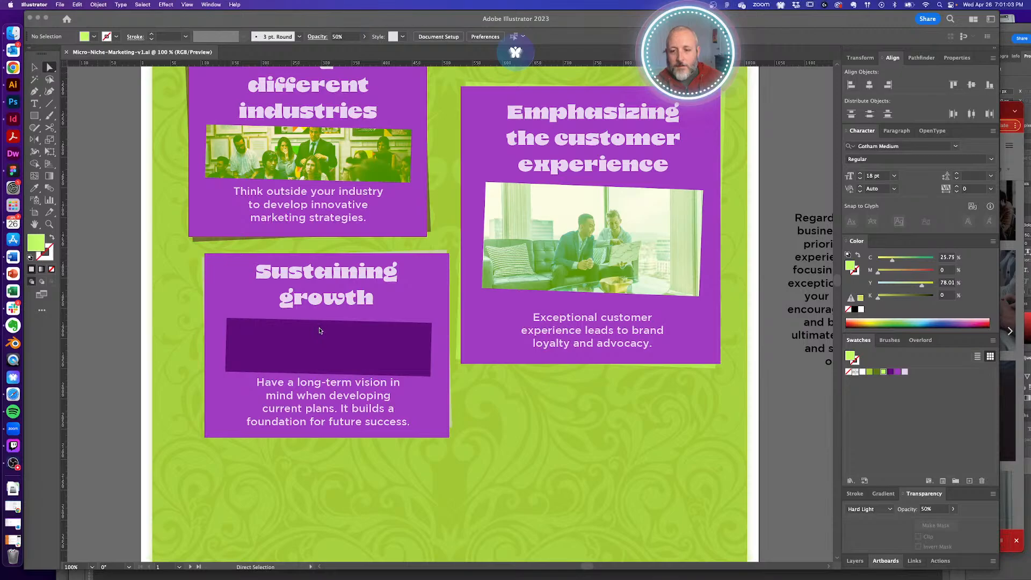
drag(406, 327, 406, 327)
alt+super+click(406, 328)
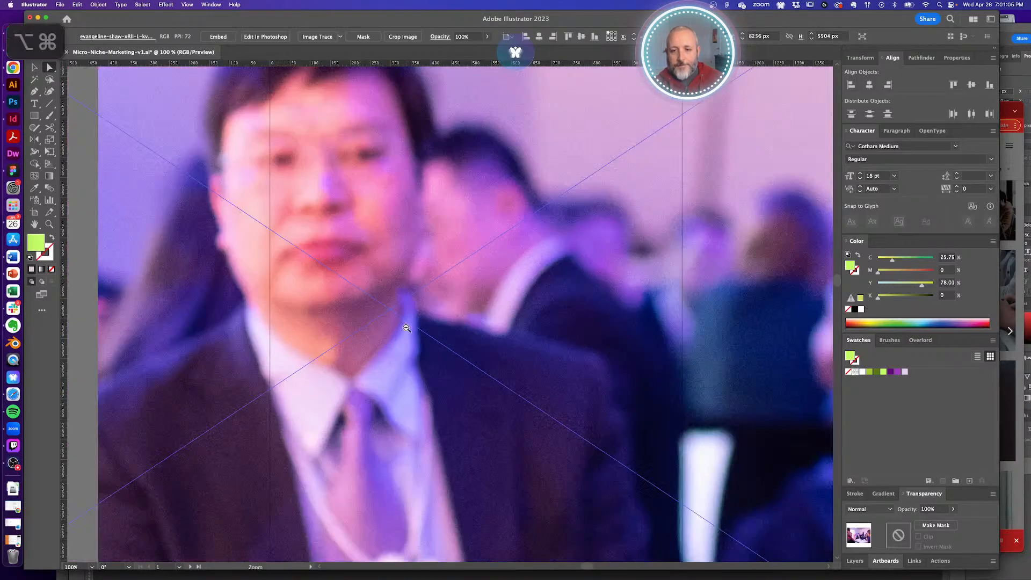
alt+super+click(406, 328)
alt+click(406, 328)
alt+click(438, 321)
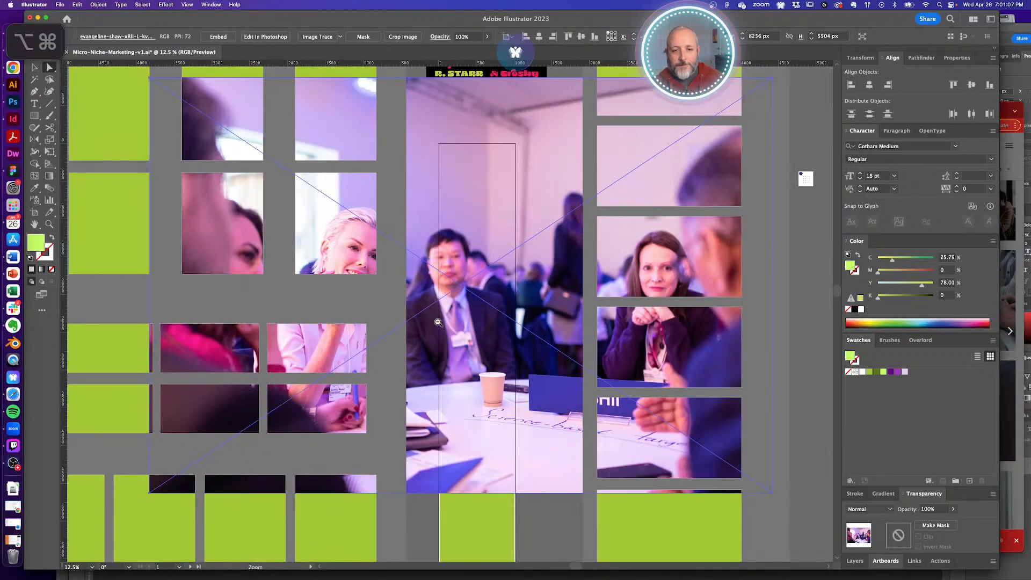
alt+click(438, 321)
alt+click(450, 326)
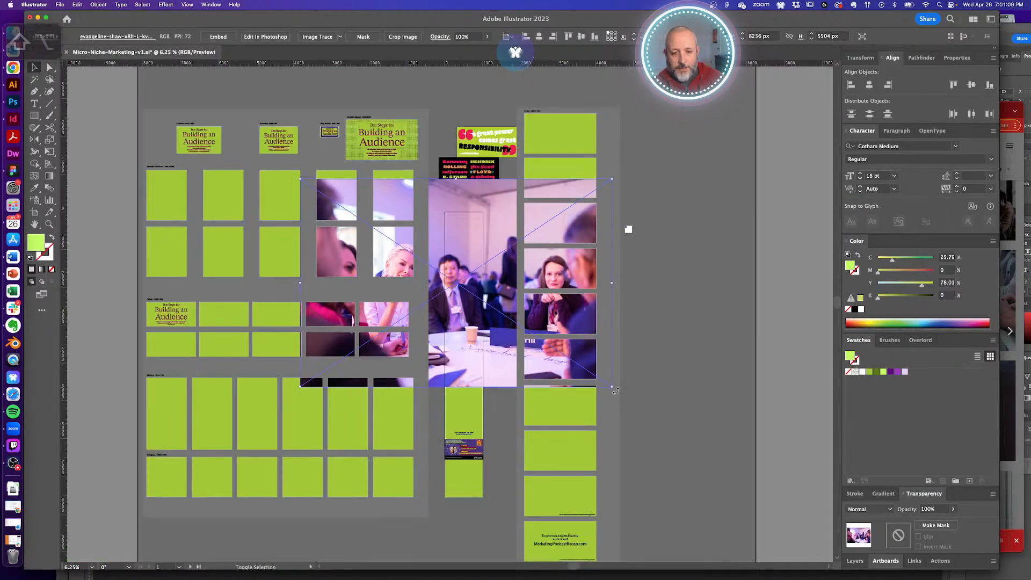
- Scale the meeting photo down to fit the Sustaining growth card, then cut it
drag(613, 388, 470, 310)
drag(442, 274, 582, 348)
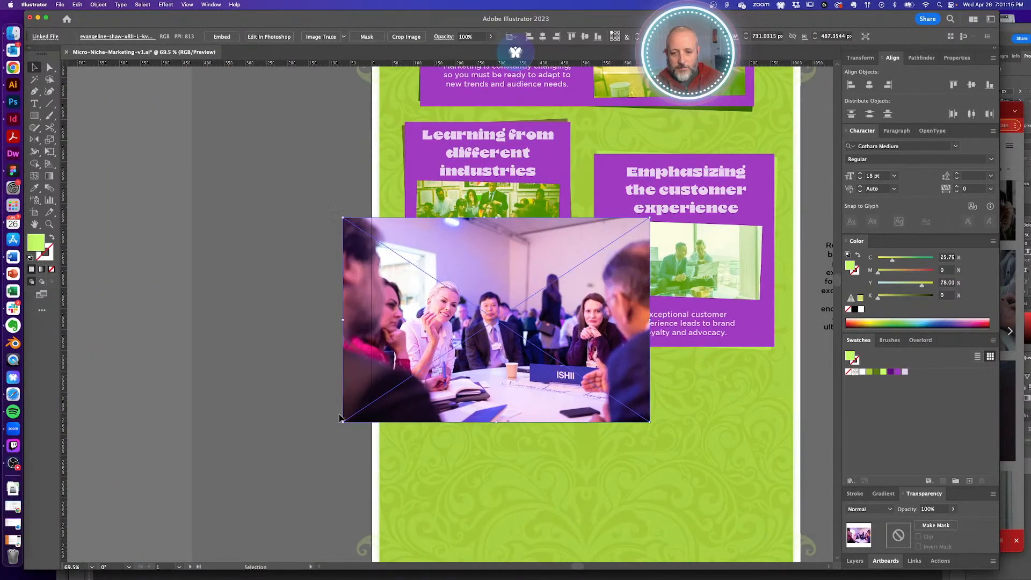
drag(430, 386, 425, 397)
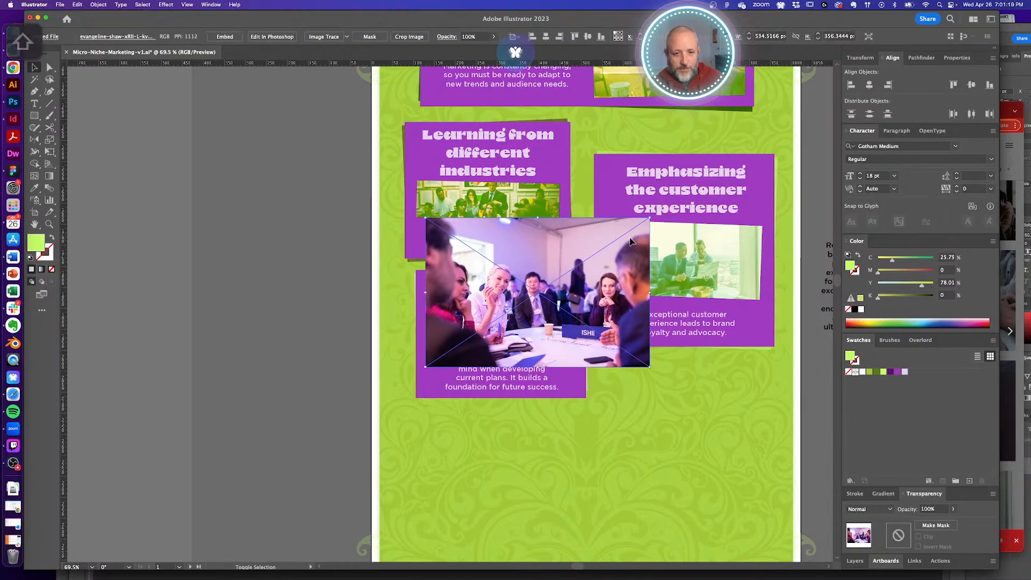
drag(628, 228, 582, 259)
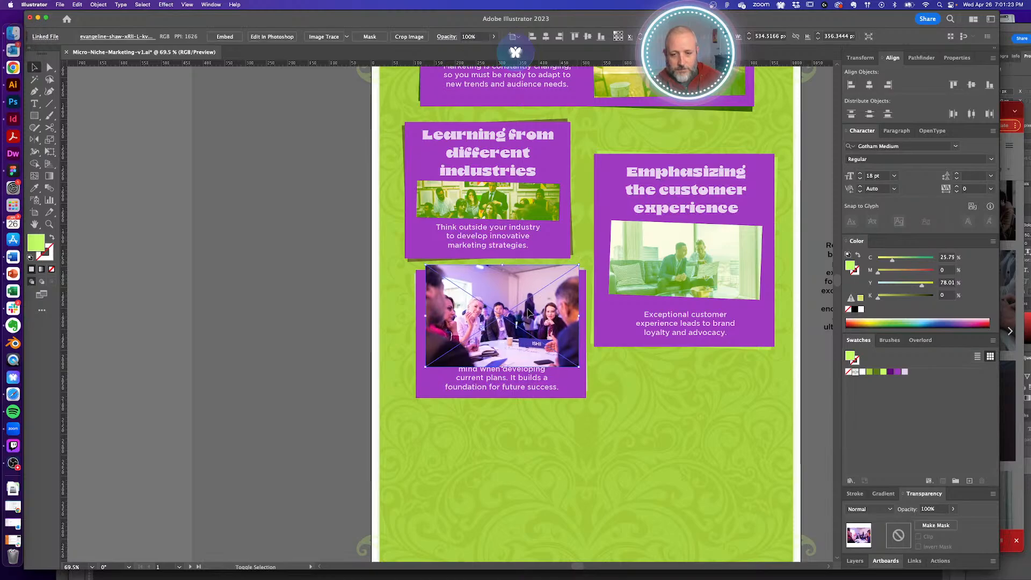
drag(529, 314, 529, 328)
key(cmd+x)
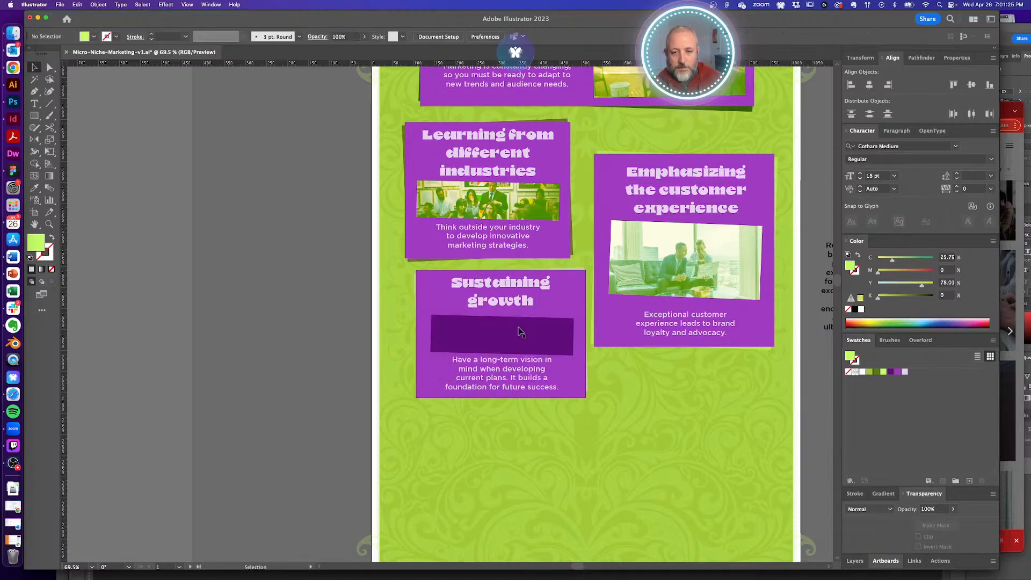
- Paste the photo behind the card's dark purple rectangle and clip it to that frame
click(520, 330)
key(cmd+b)
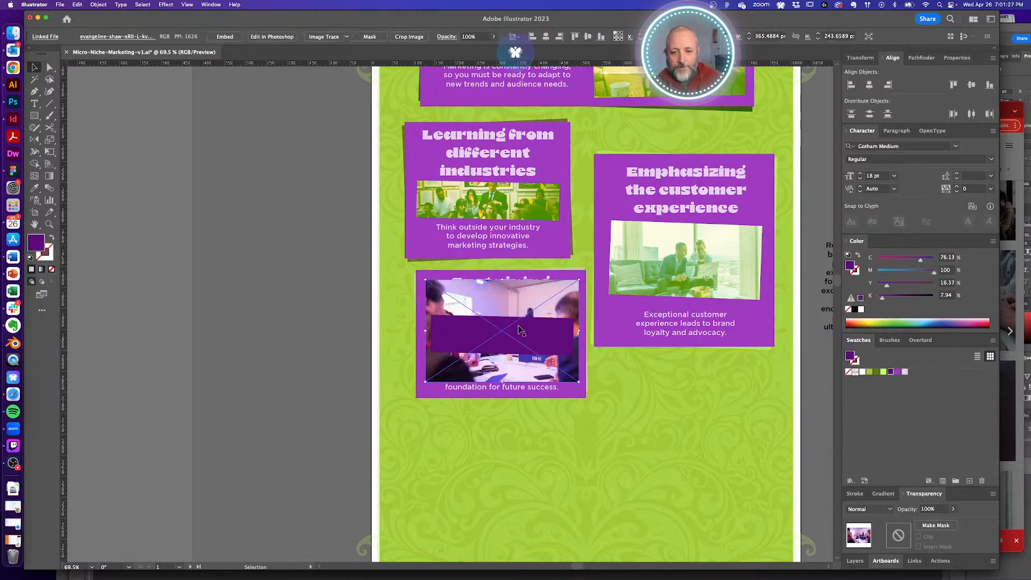
click(333, 318)
click(540, 336)
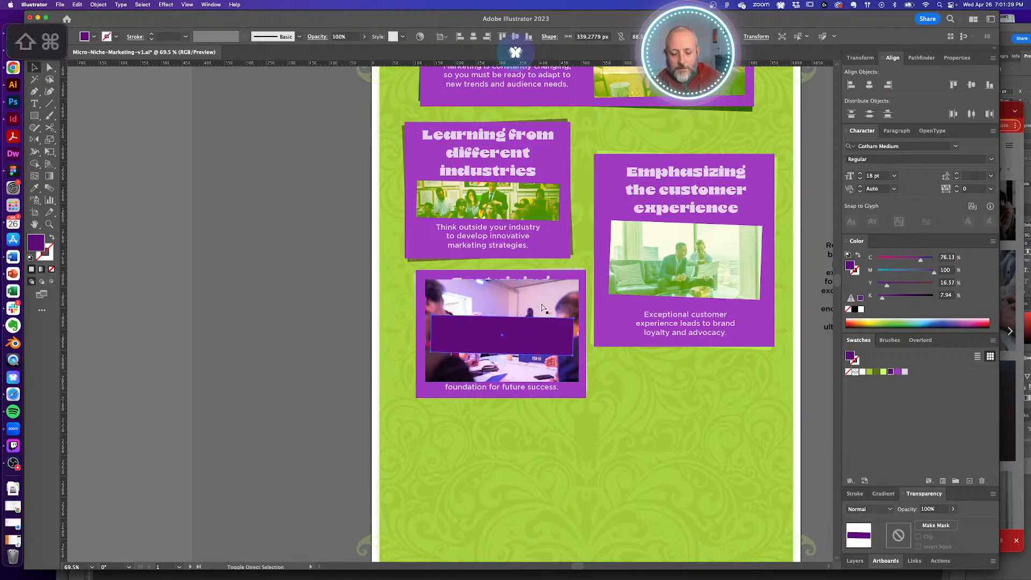
key(shift+super+])
shift+click(541, 308)
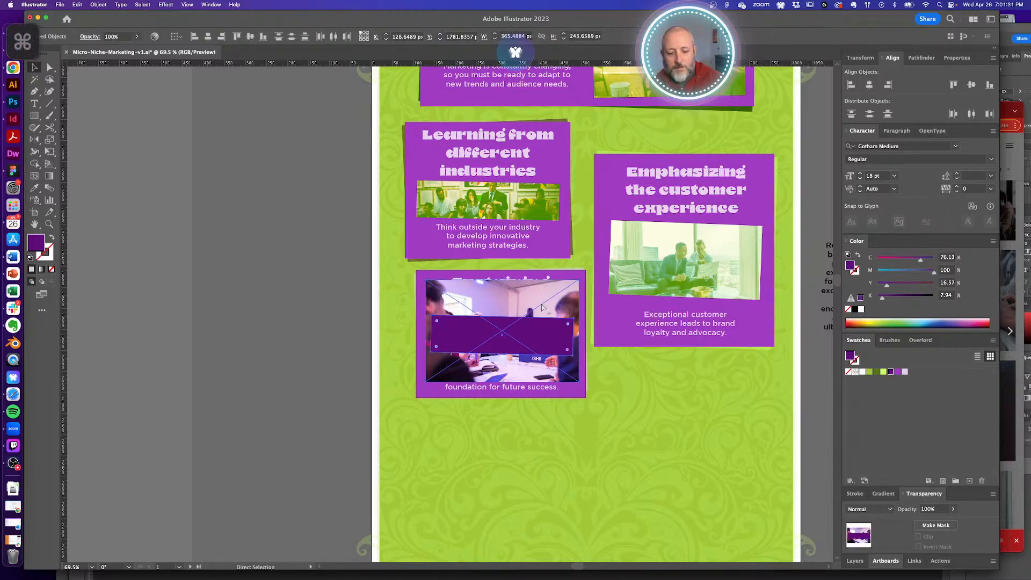
key(super+7)
key(super+z)
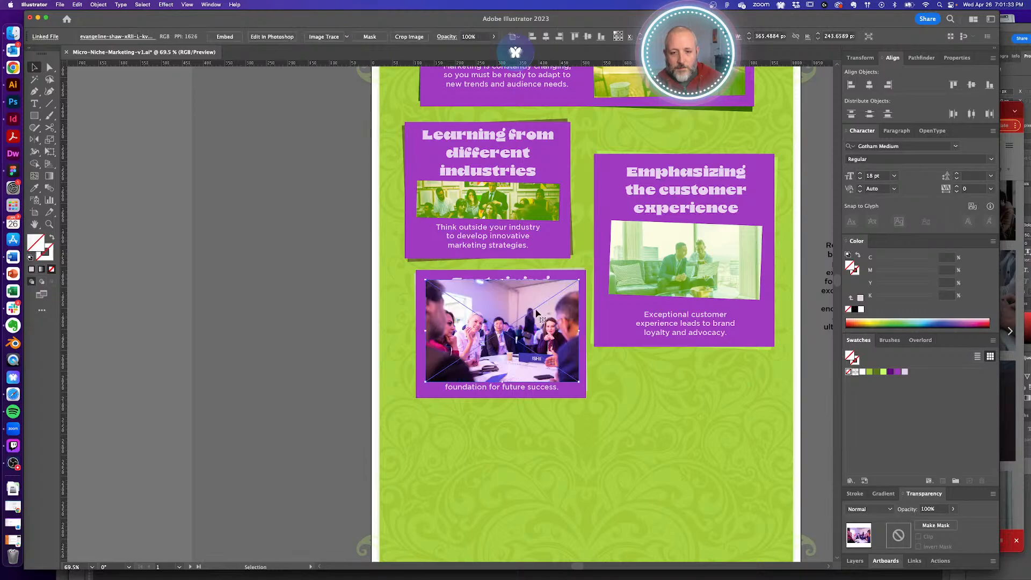
key(shift+super+z)
click(350, 306)
- Eyedropper the green Hard Light 50% tint onto the Sustaining growth photo
key(a)
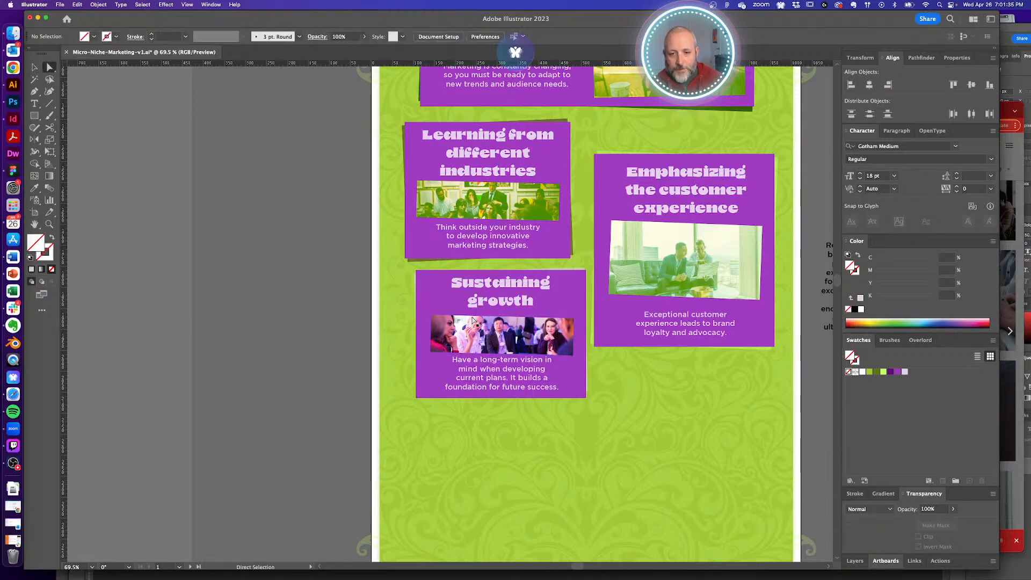
super+click(472, 319)
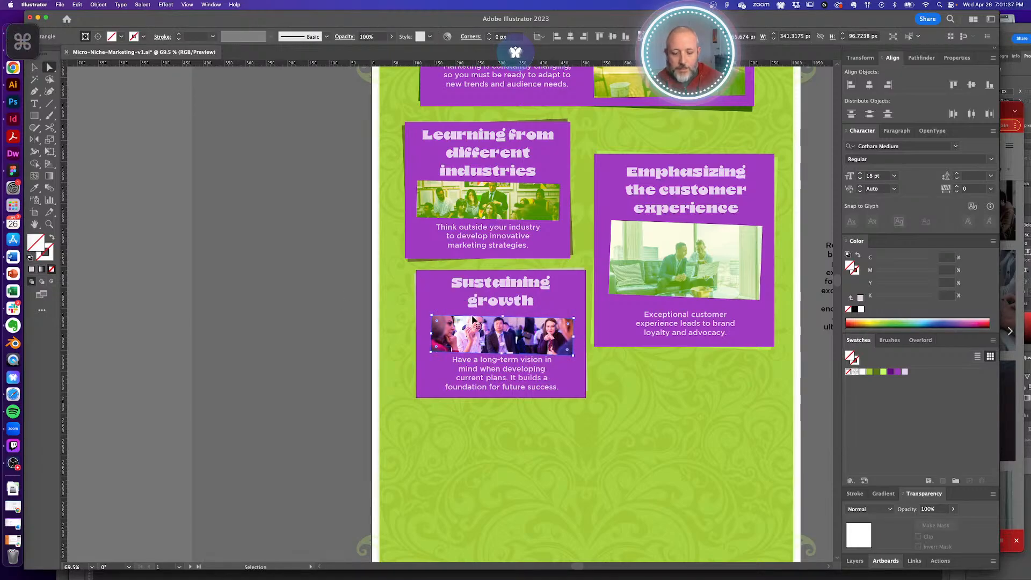
key(i)
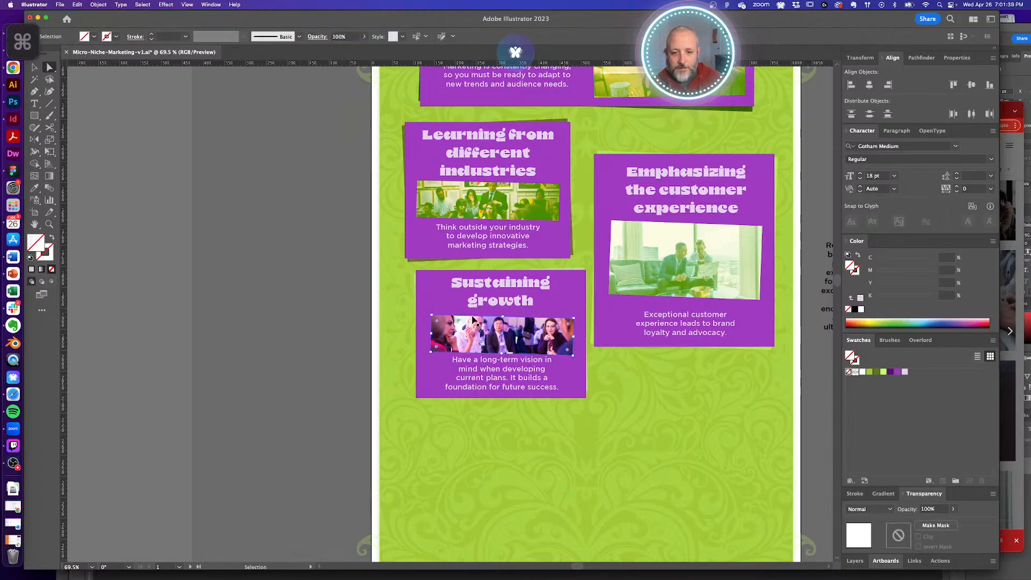
click(508, 235)
key(a)
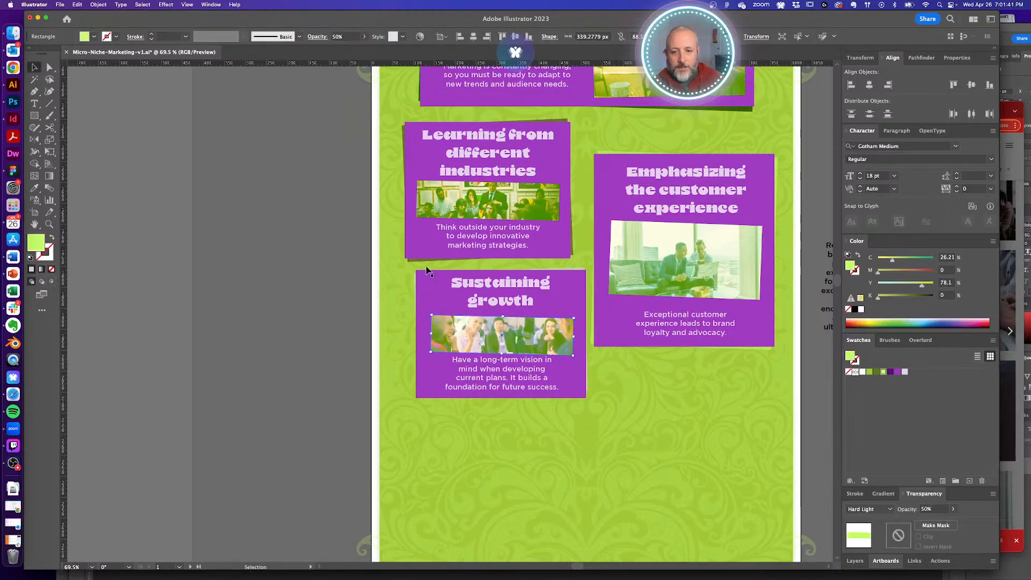
click(336, 347)
drag(555, 326, 456, 337)
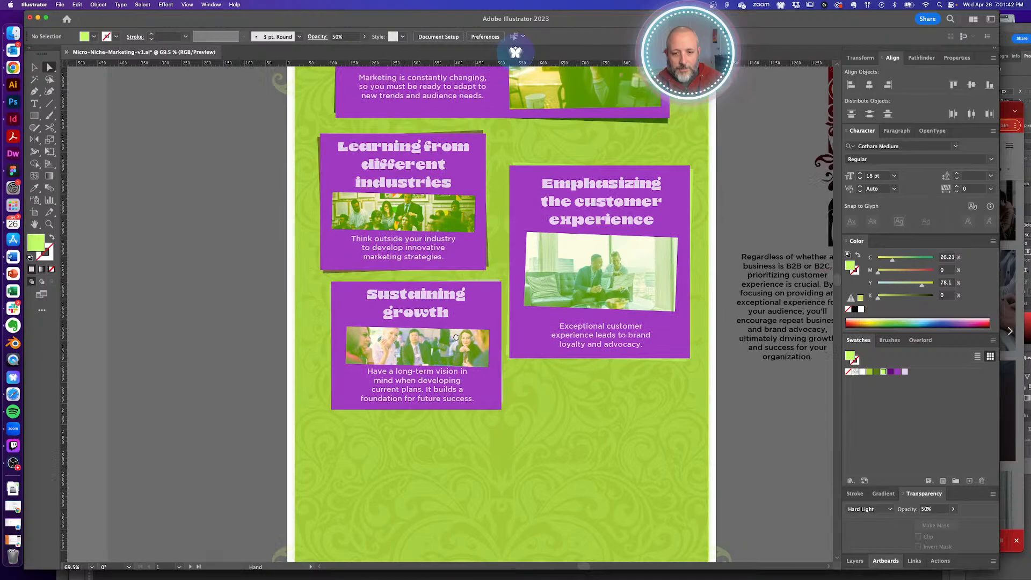
- Scroll and zoom around the infographic to inspect its lower cards
scroll(456, 337, up, 5)
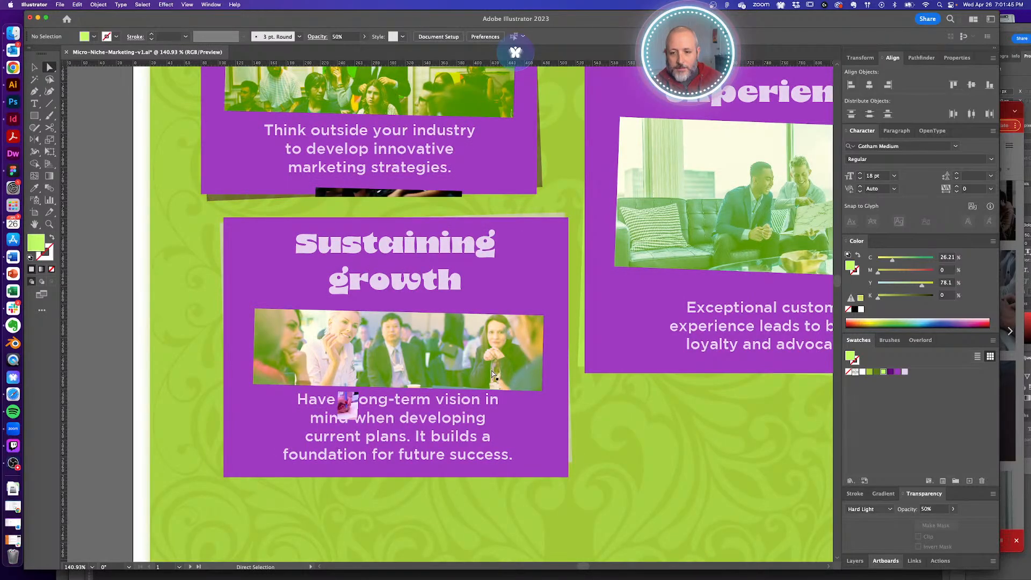
scroll(493, 375, down, 5)
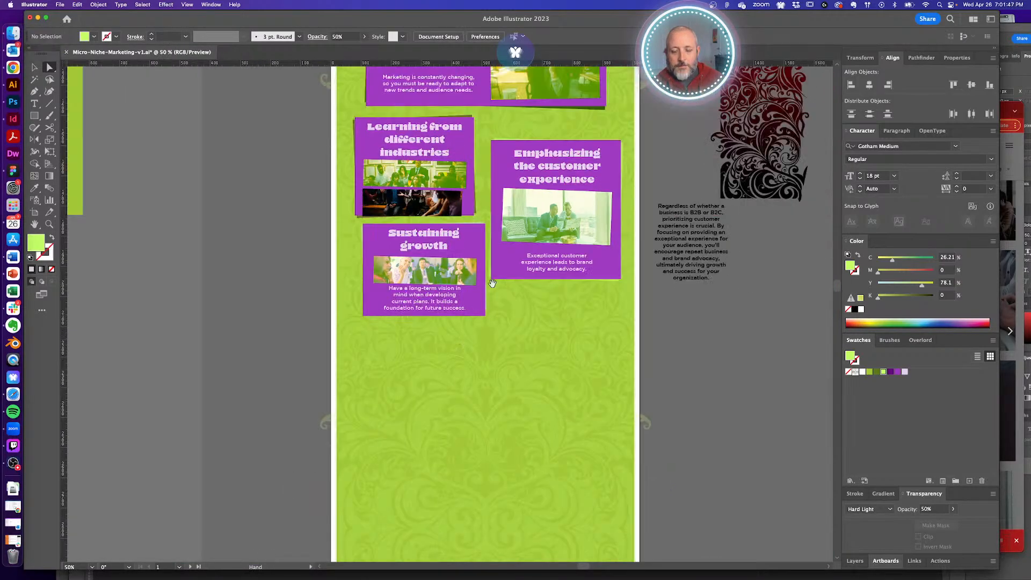
scroll(493, 283, up, 10)
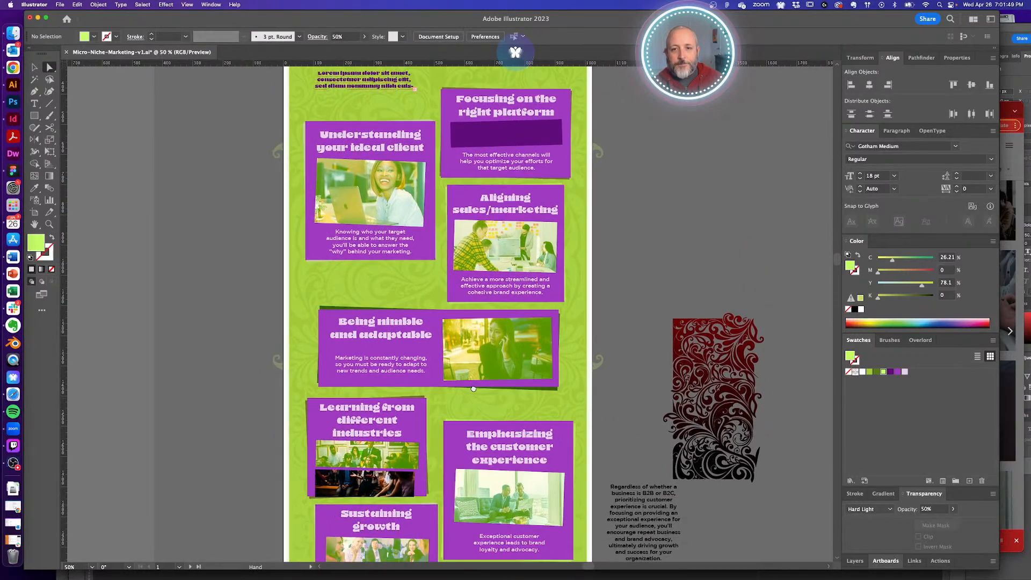
scroll(474, 389, down, 3)
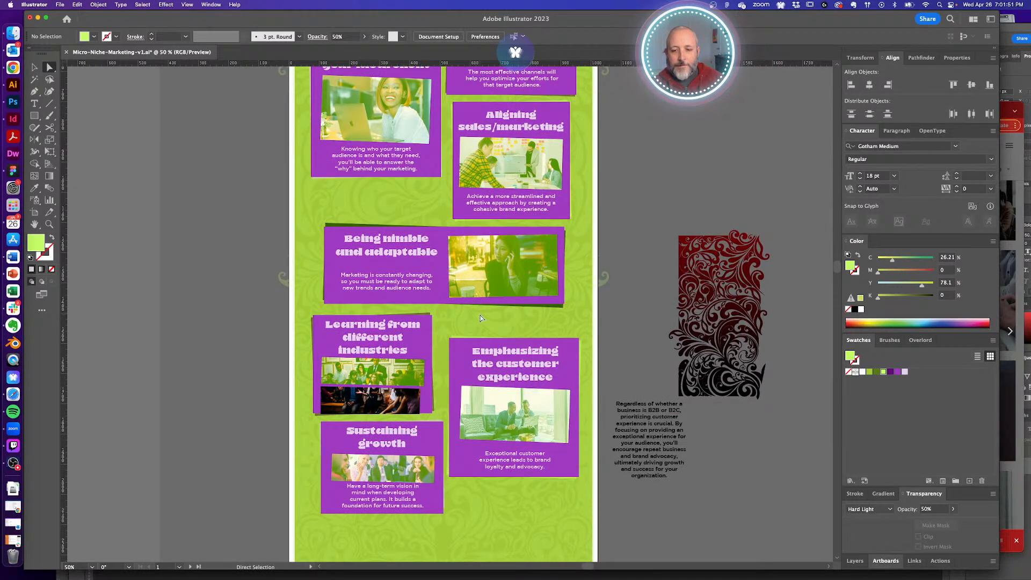
key(super+equal)
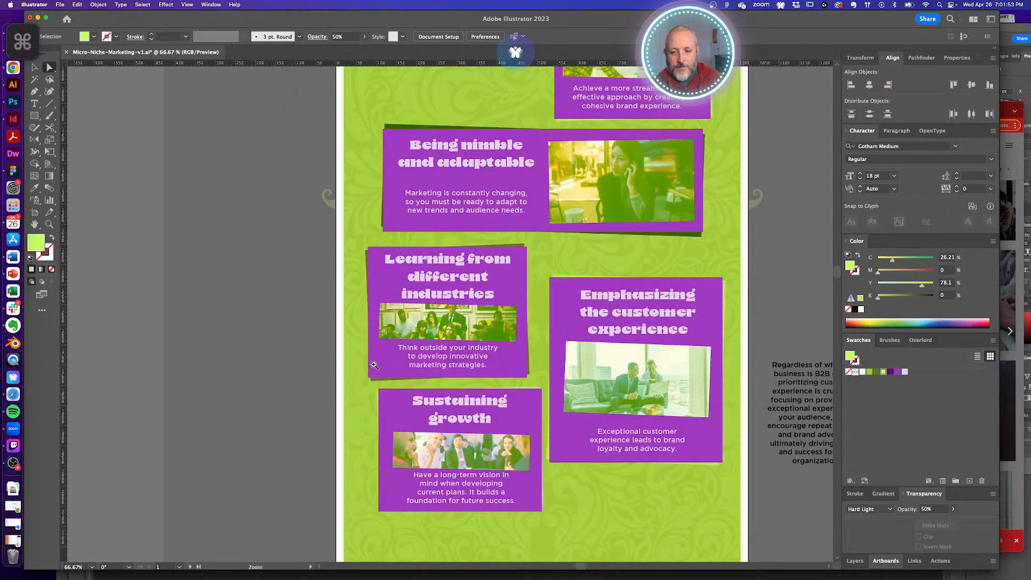
alt+super+click(482, 345)
- Save the infographic and bring the Chrome window with the Unsplash clients results forward
drag(450, 322, 407, 467)
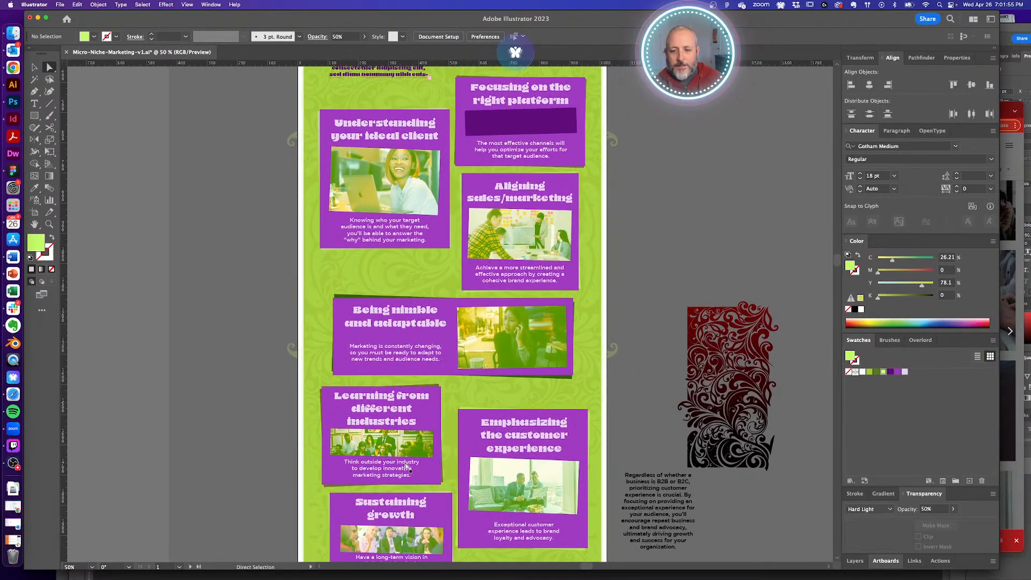
drag(658, 243, 655, 252)
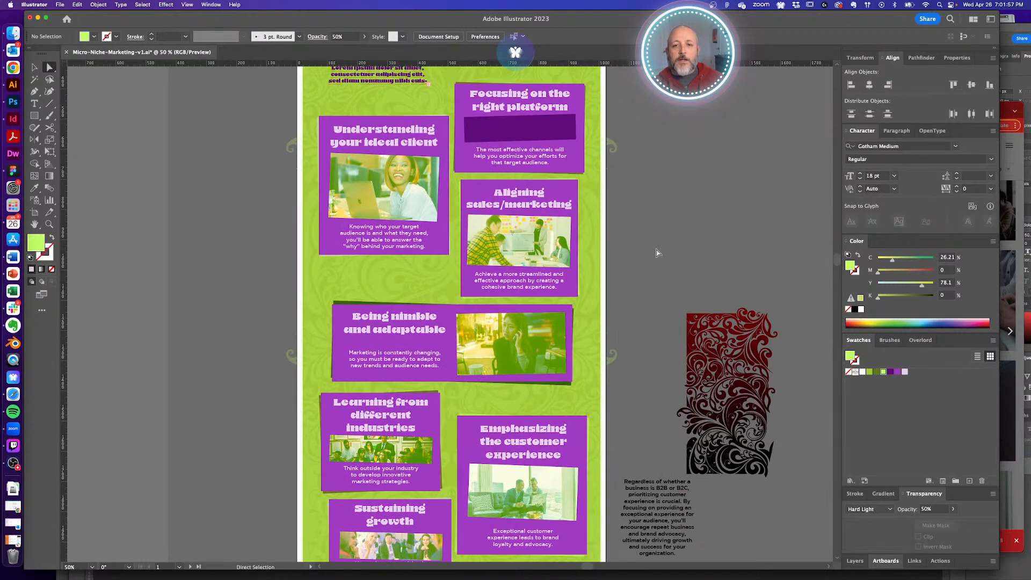
key(super+s)
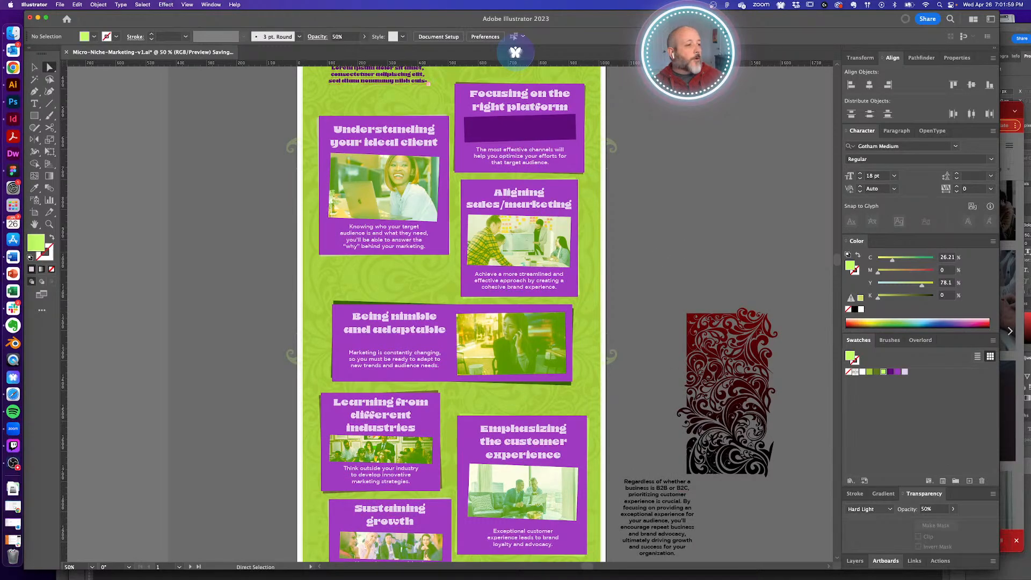
click(1005, 112)
- Close the open Unsplash photo and Say thanks popup, returning to the top of the 342 landscape 'clients' results
click(544, 141)
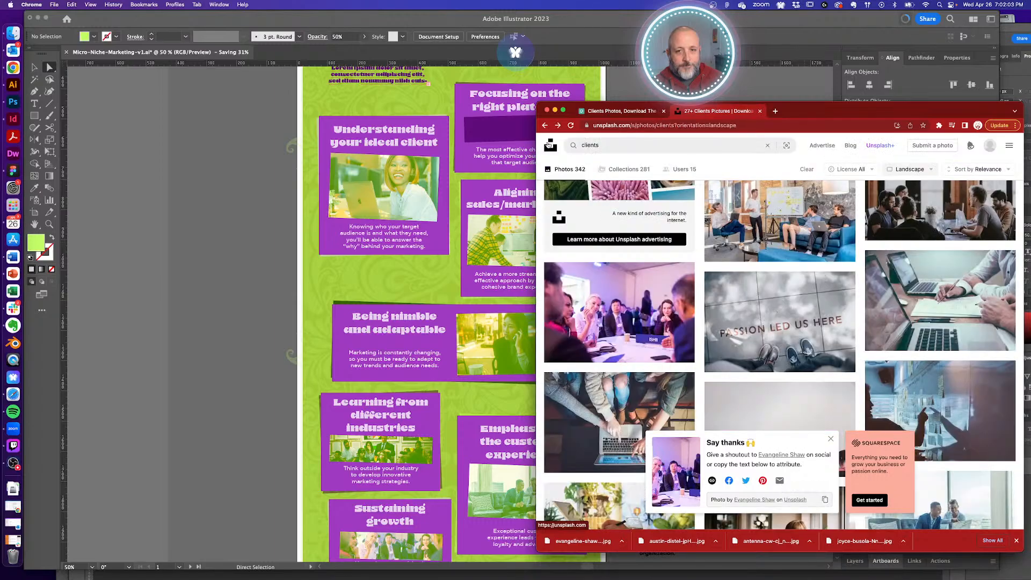
scroll(777, 250, down, 1)
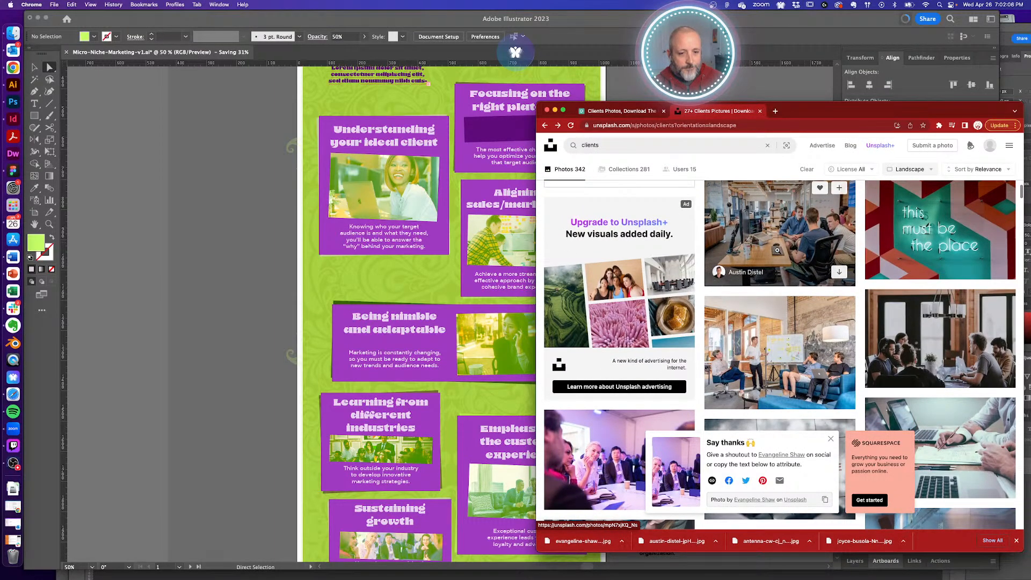
scroll(778, 250, up, 6)
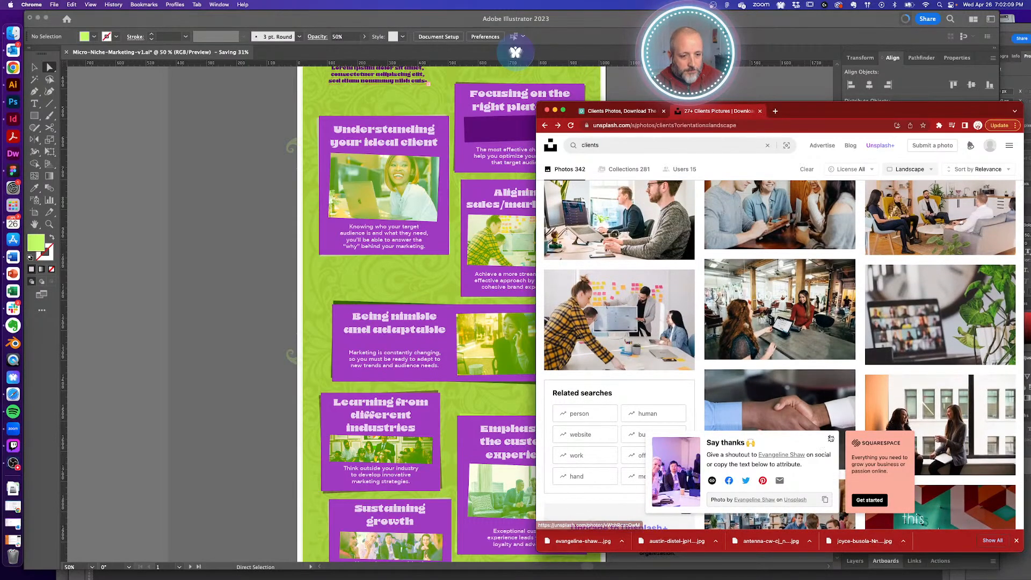
click(830, 438)
scroll(728, 281, up, 3)
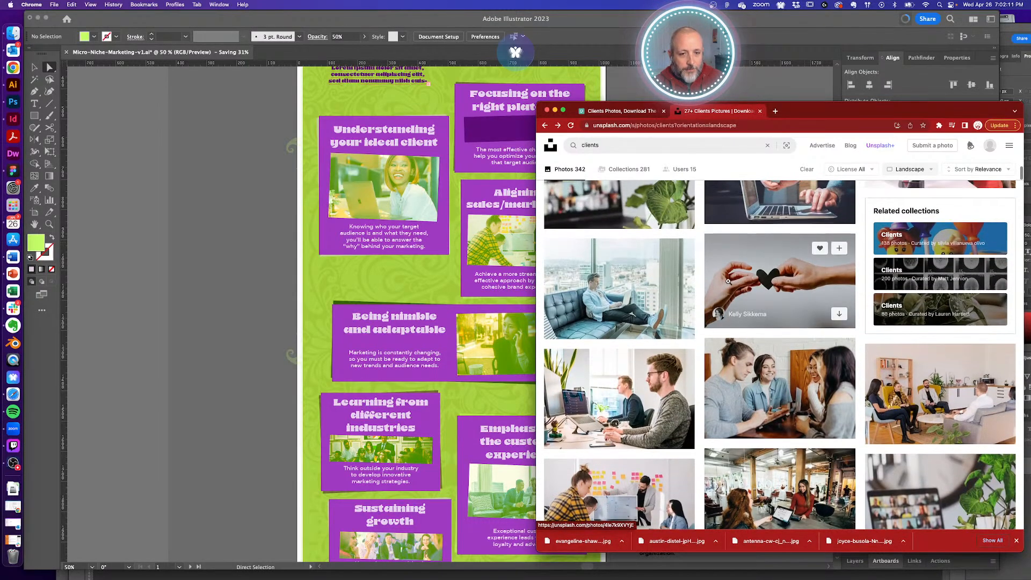
scroll(728, 281, up, 3)
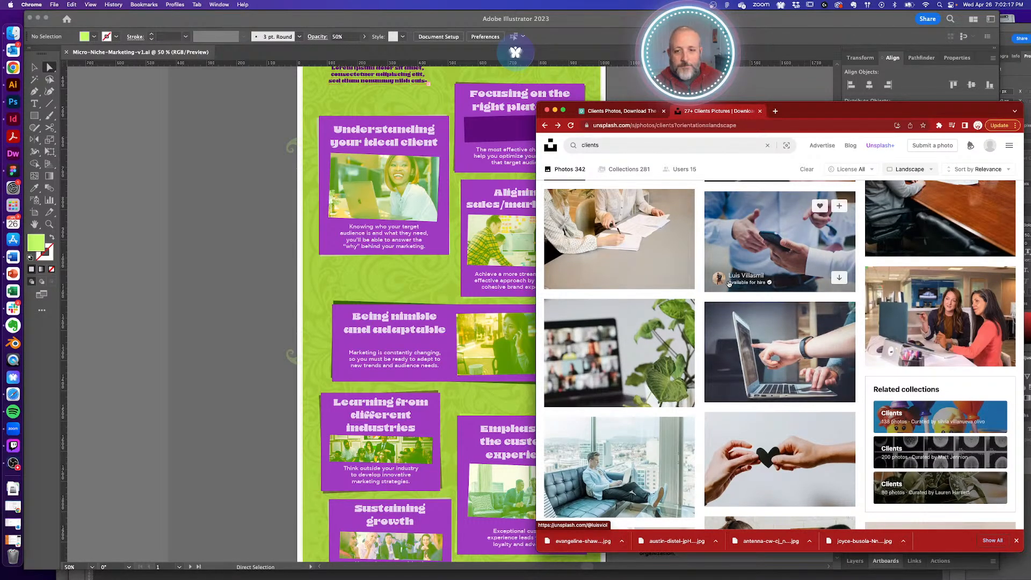
scroll(422, 325, right, 3)
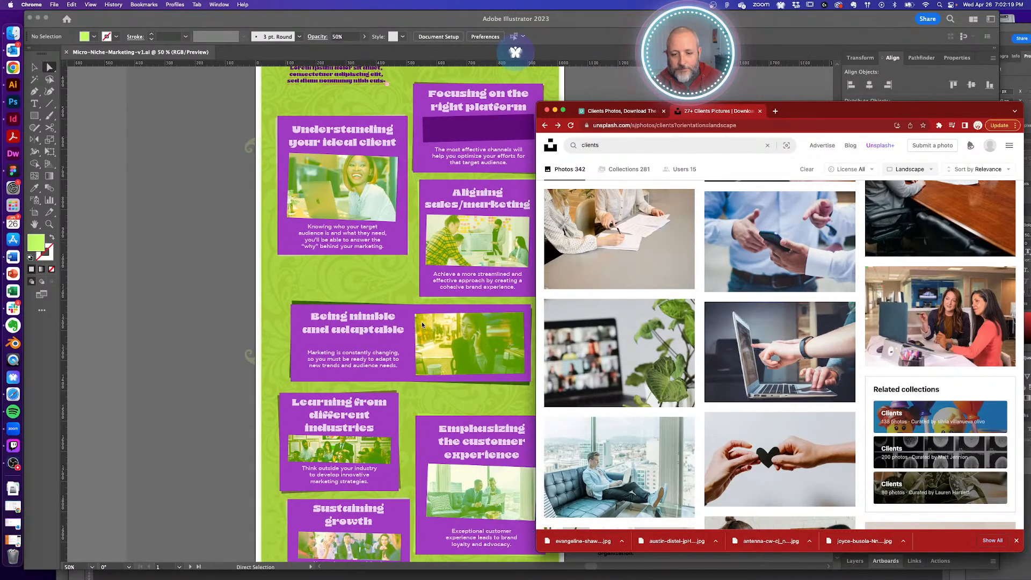
scroll(775, 313, up, 4)
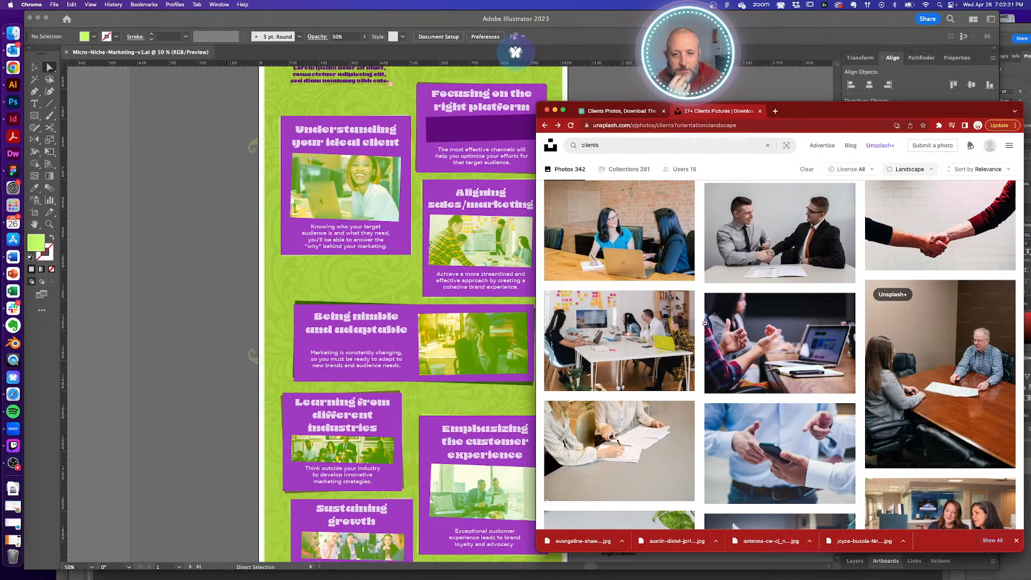
scroll(706, 325, up, 3)
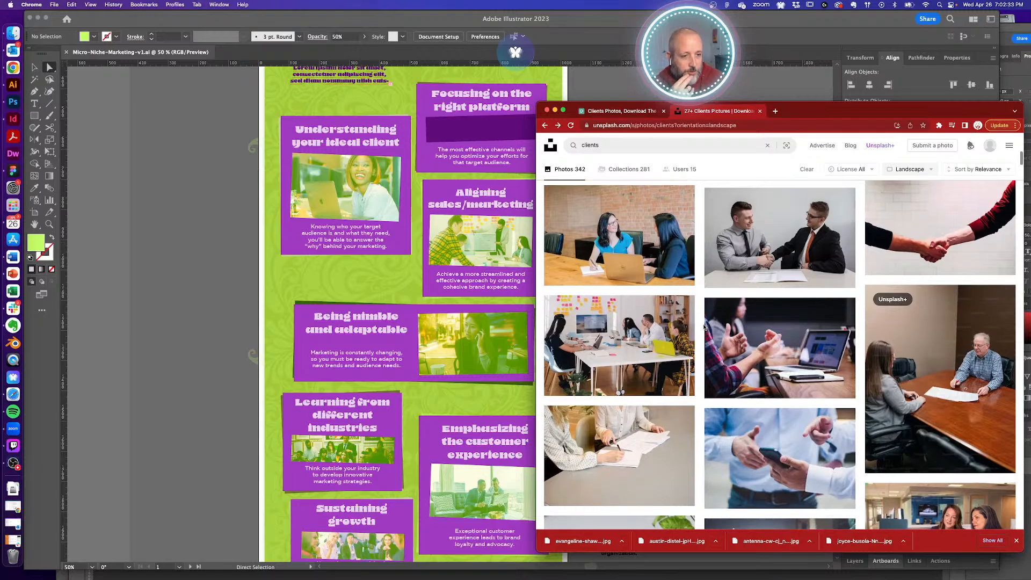
scroll(706, 328, up, 1)
scroll(705, 327, up, 6)
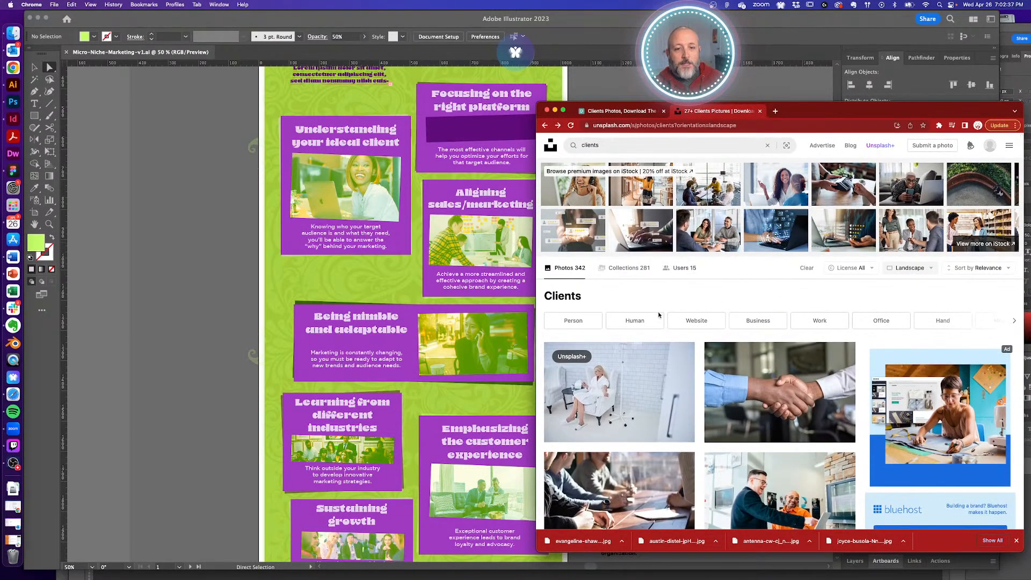
- Search Unsplash for 'tech' and scroll through the technology photo results
double_click(590, 145)
text(t)
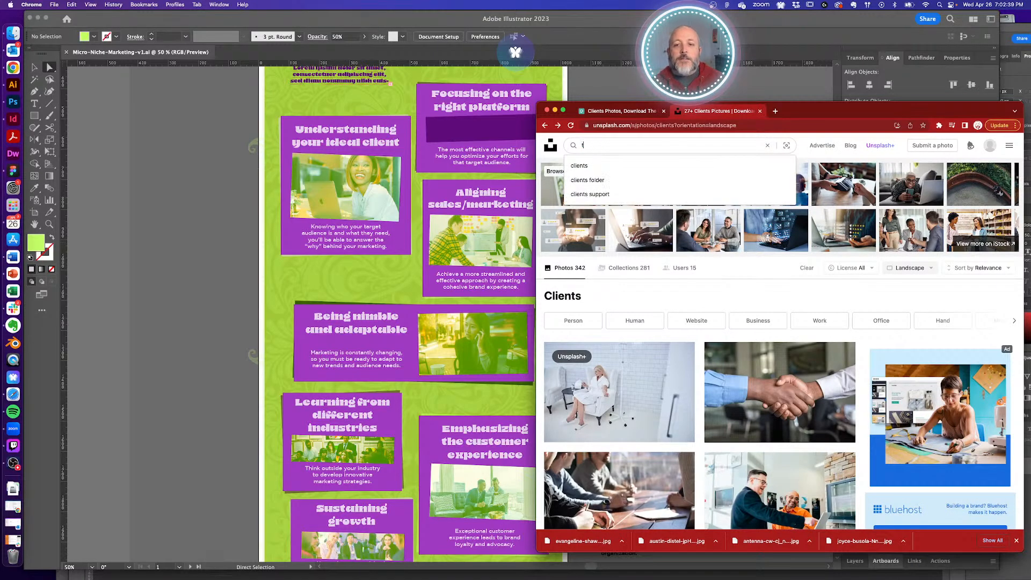
text(echnology)
key(Return)
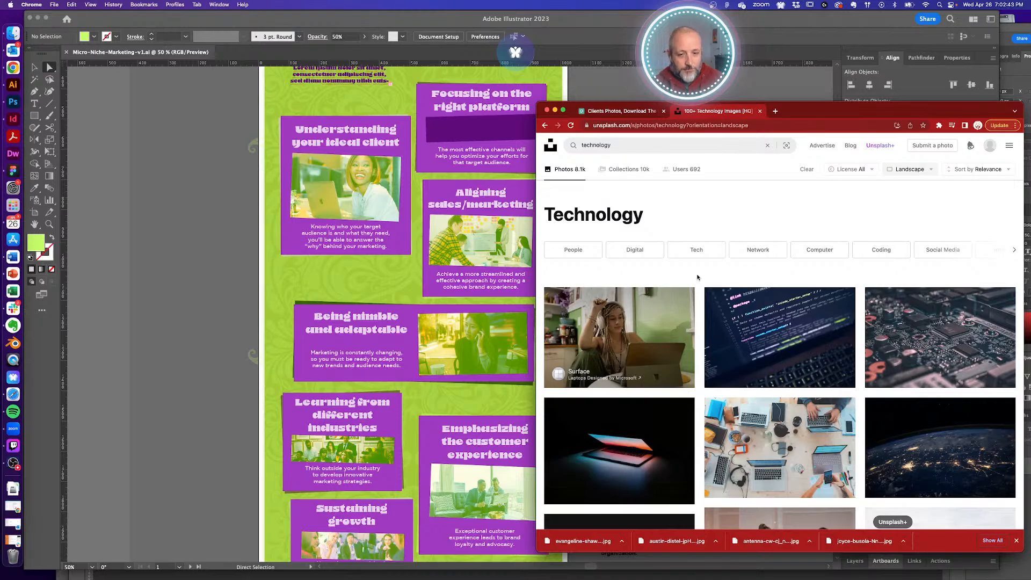
scroll(697, 277, down, 5)
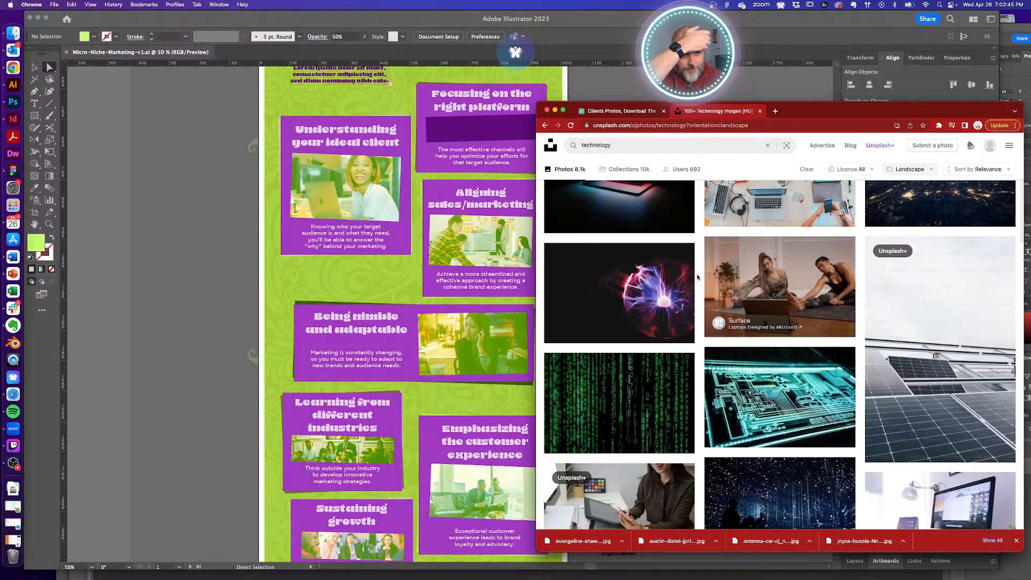
scroll(697, 277, down, 10)
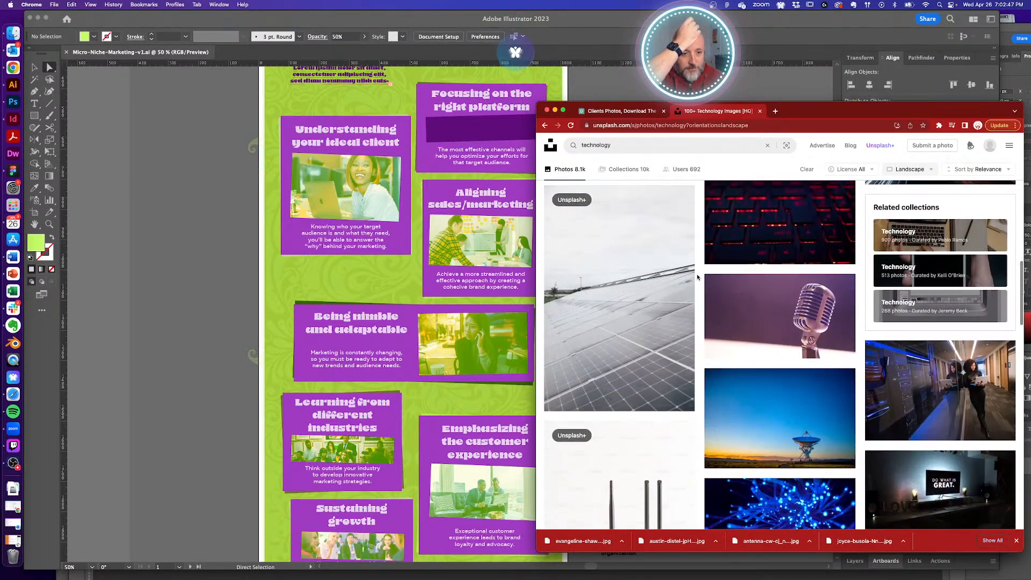
scroll(697, 277, down, 3)
scroll(697, 277, down, 4)
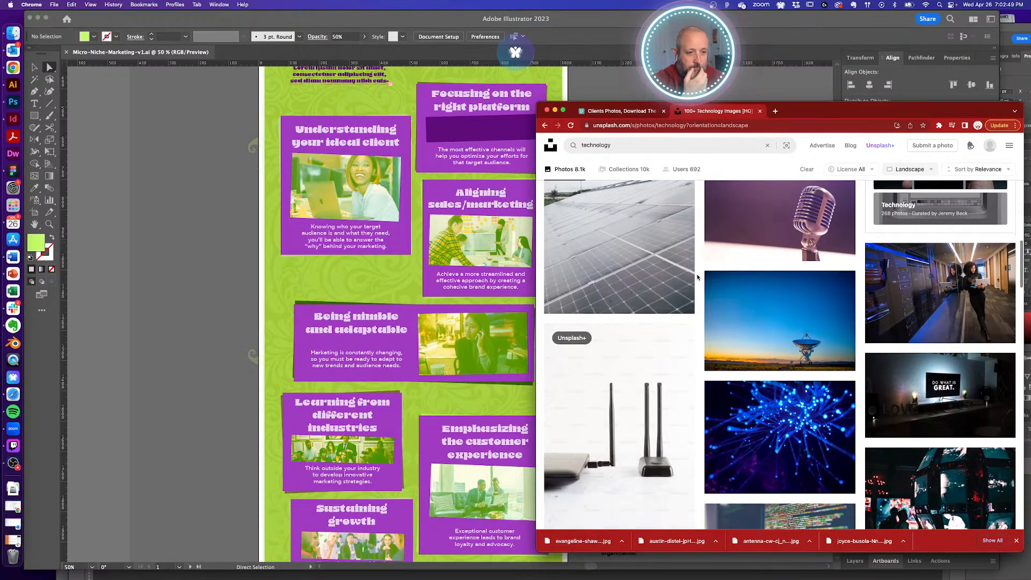
scroll(697, 277, down, 5)
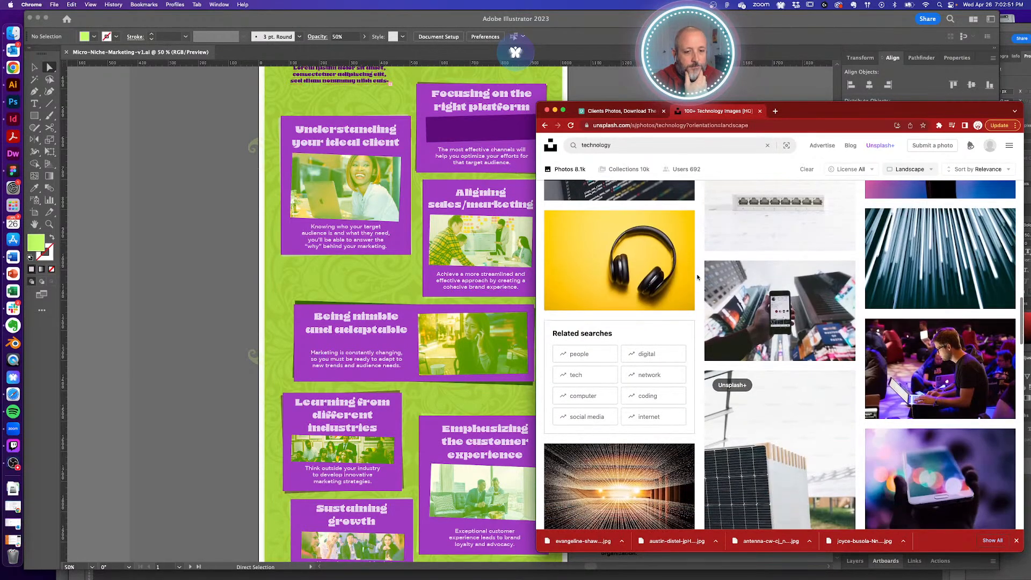
scroll(697, 277, down, 3)
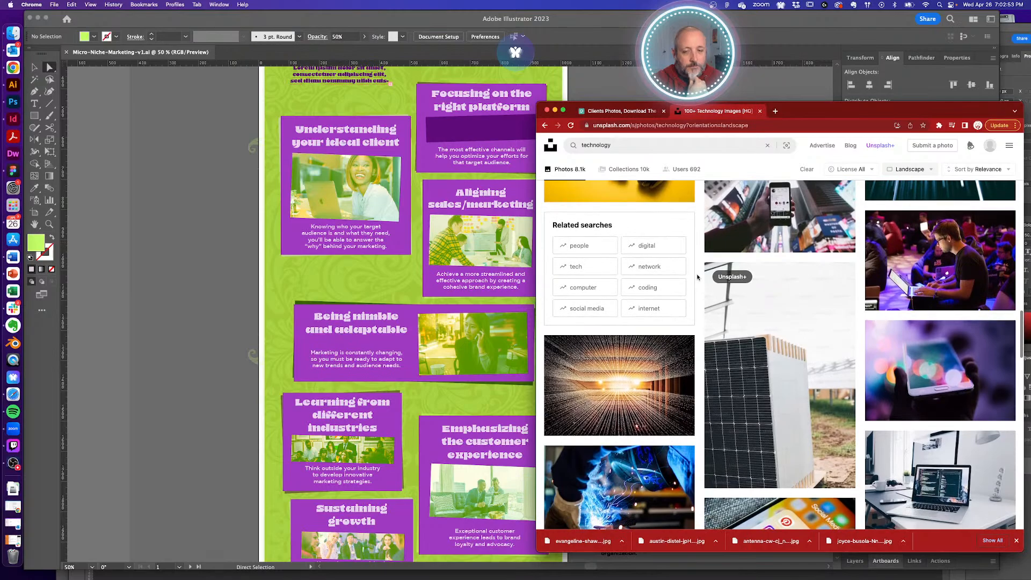
mouse_move(1004, 229)
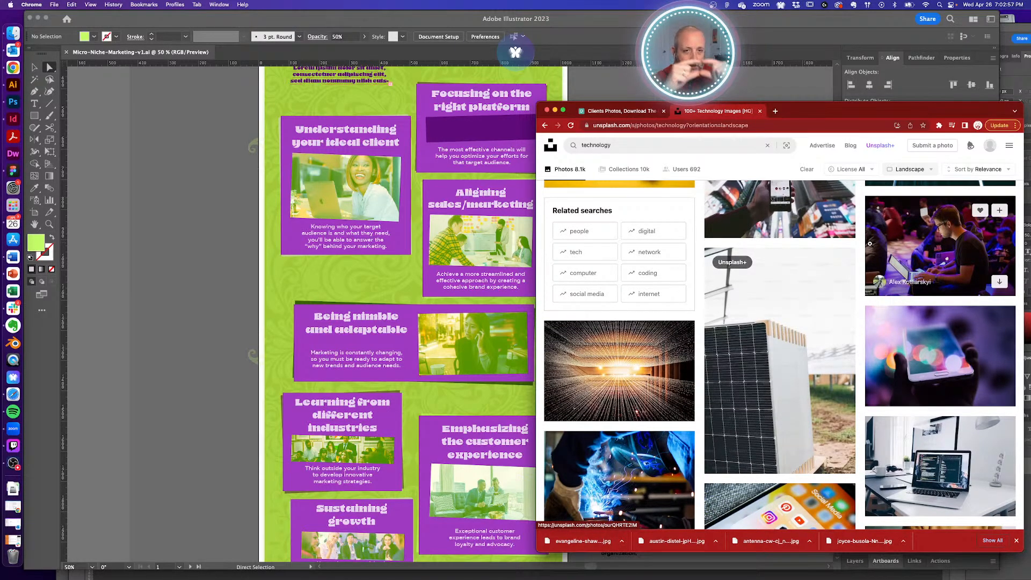
scroll(870, 244, down, 5)
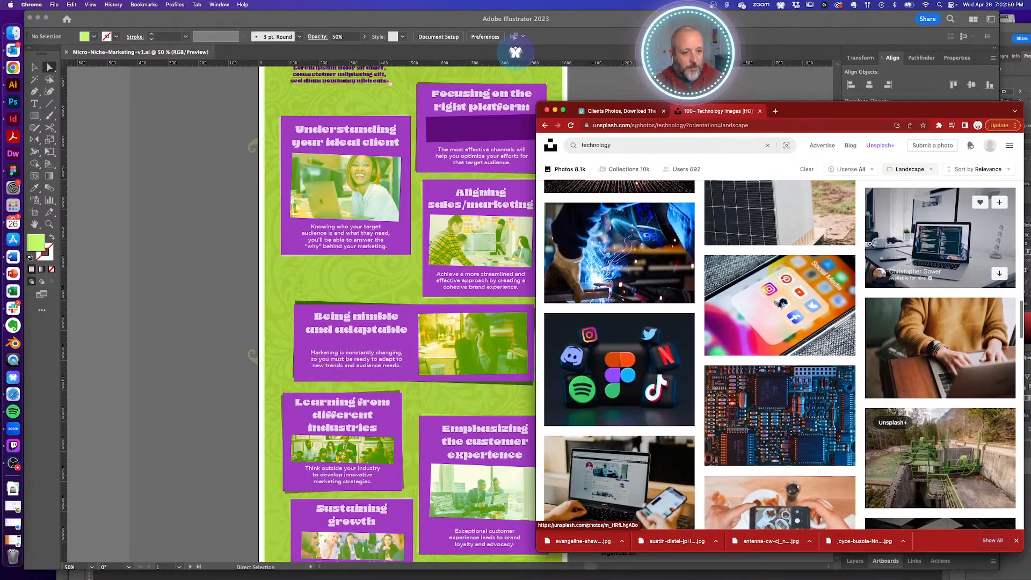
scroll(870, 243, down, 12)
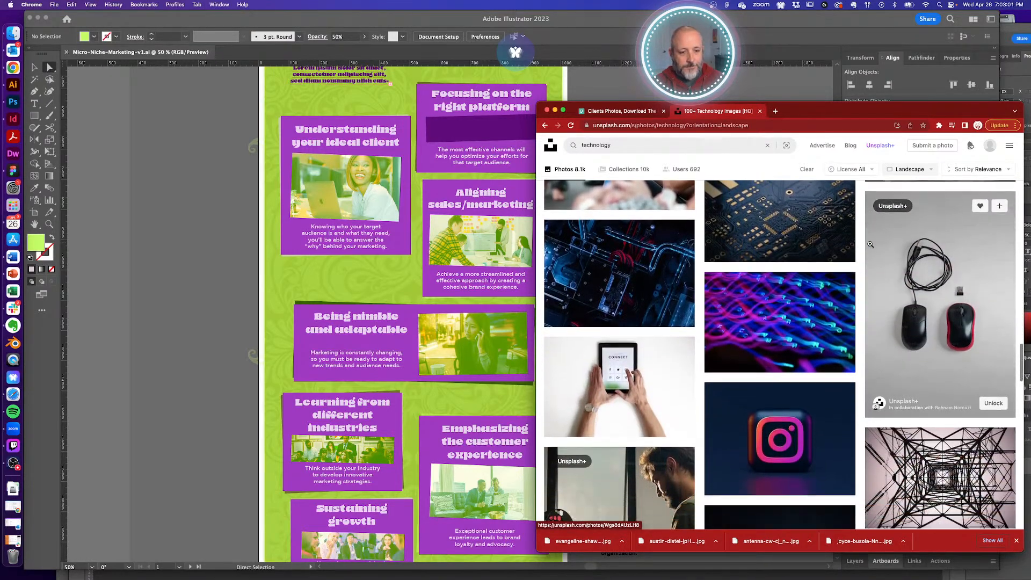
scroll(870, 244, down, 12)
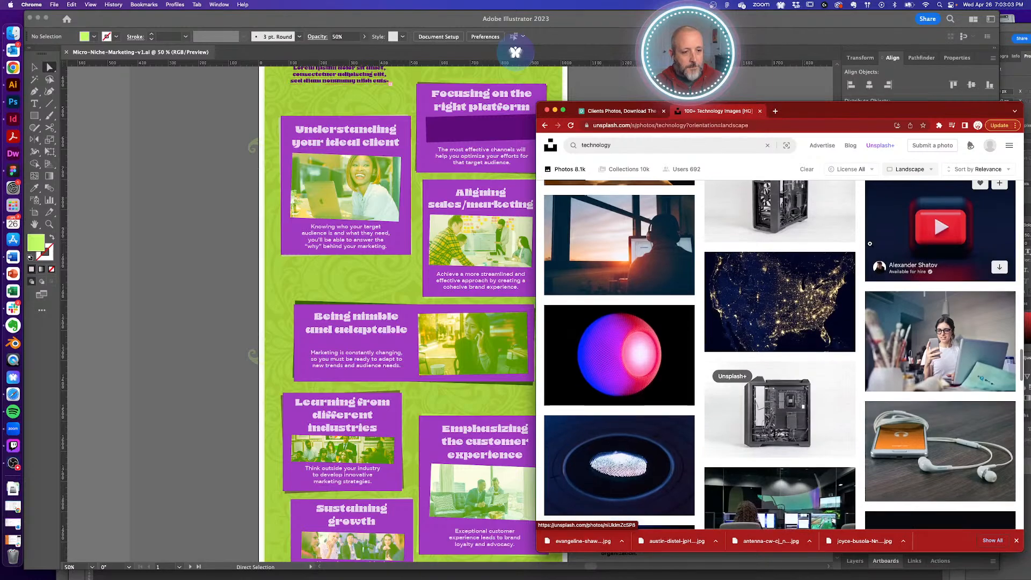
scroll(870, 243, down, 2)
scroll(858, 247, down, 2)
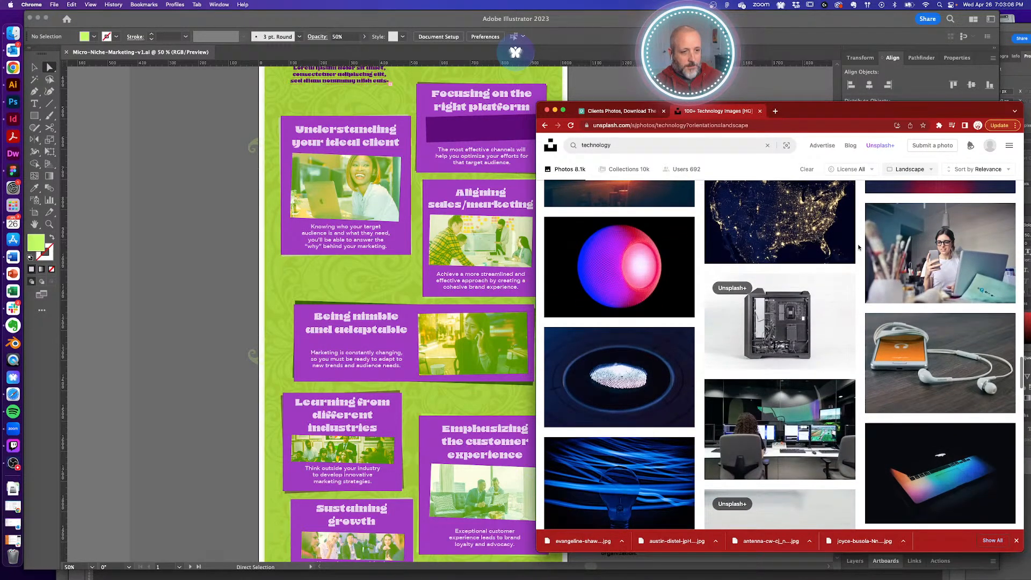
scroll(858, 247, down, 12)
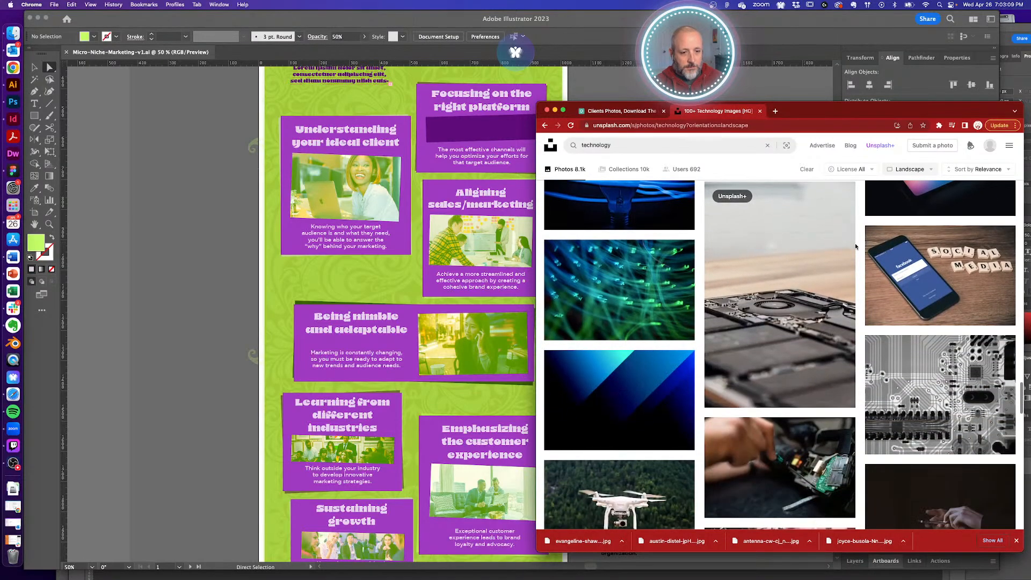
scroll(856, 246, down, 10)
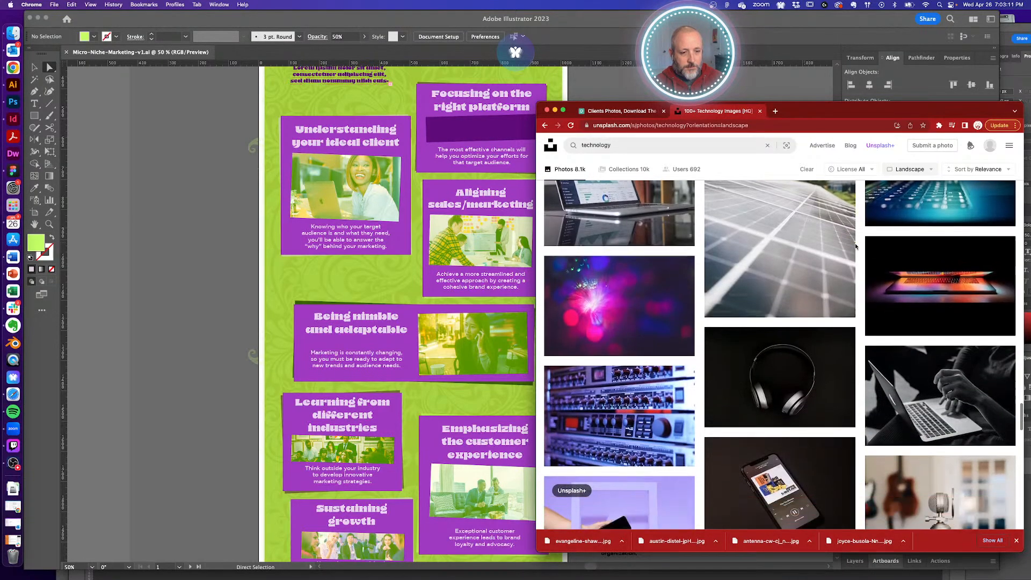
scroll(857, 246, down, 20)
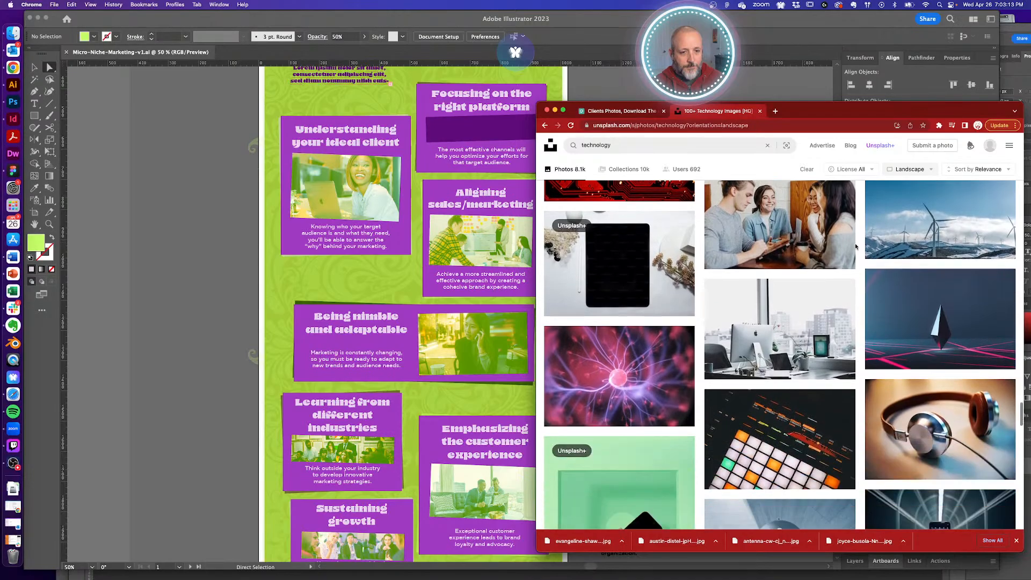
scroll(856, 246, up, 20)
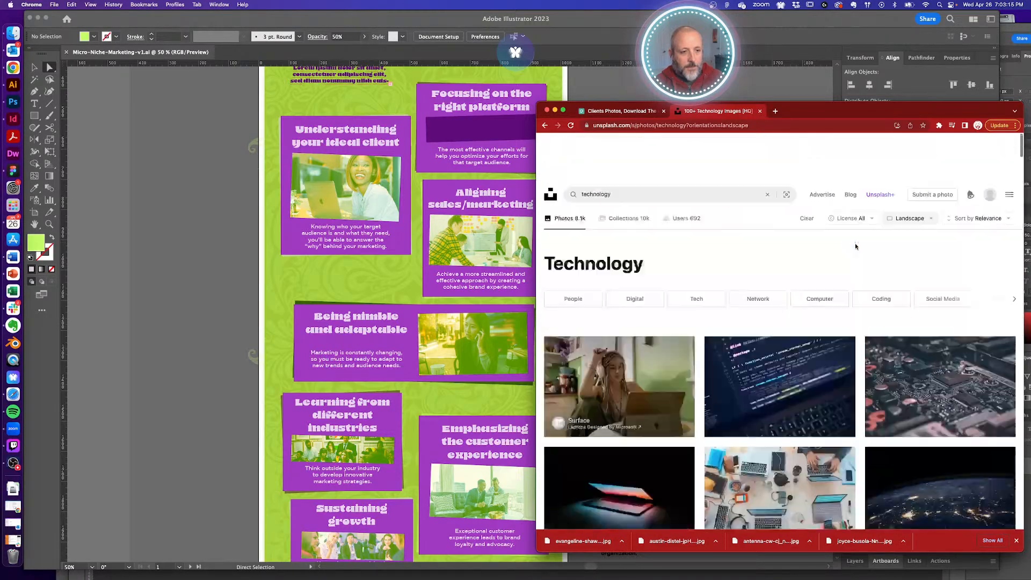
scroll(856, 246, down, 10)
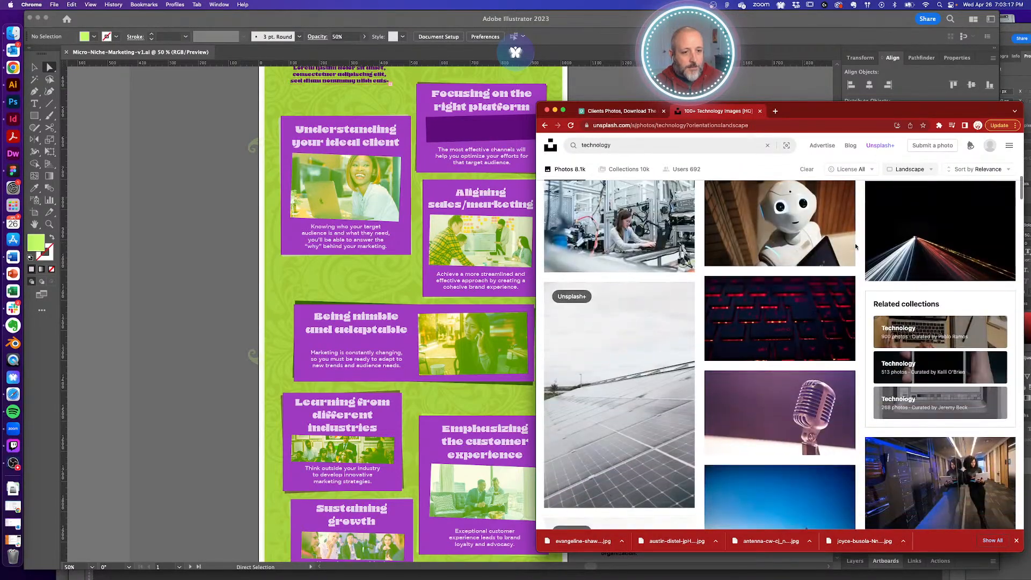
scroll(856, 246, down, 5)
- Download the server-room photo of two women with laptops, copy its credit, and hide Chrome
click(998, 314)
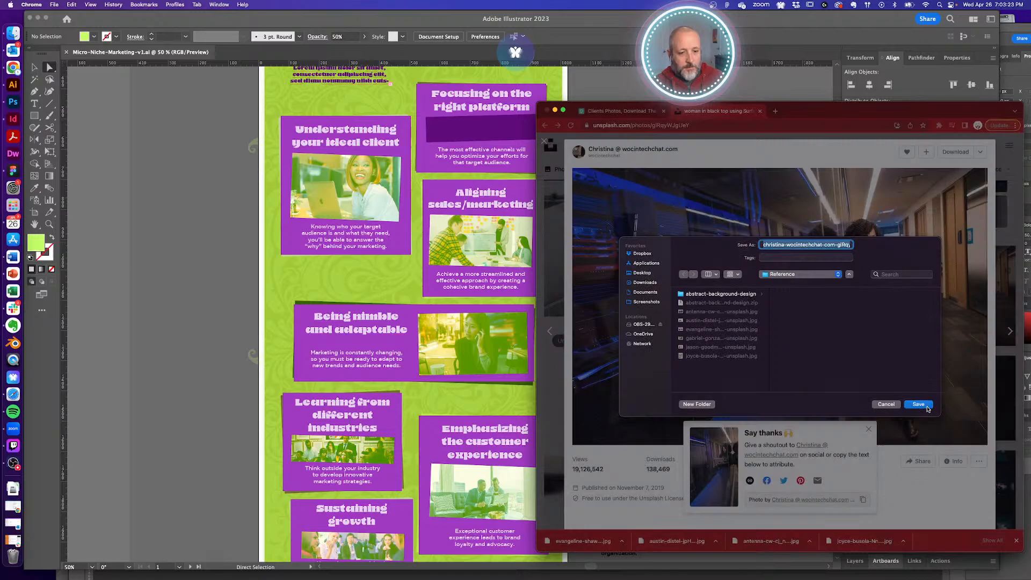
click(926, 408)
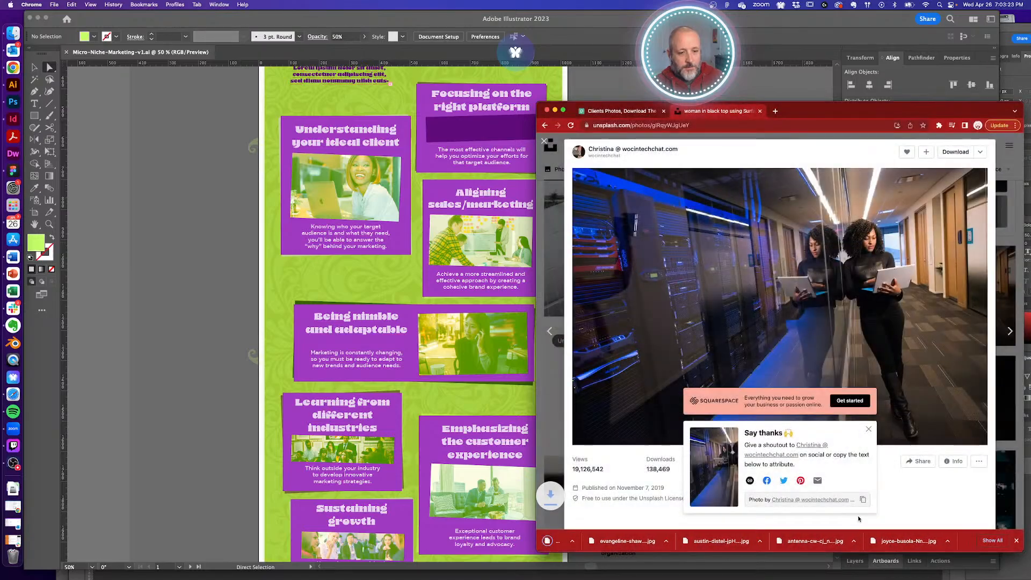
click(863, 501)
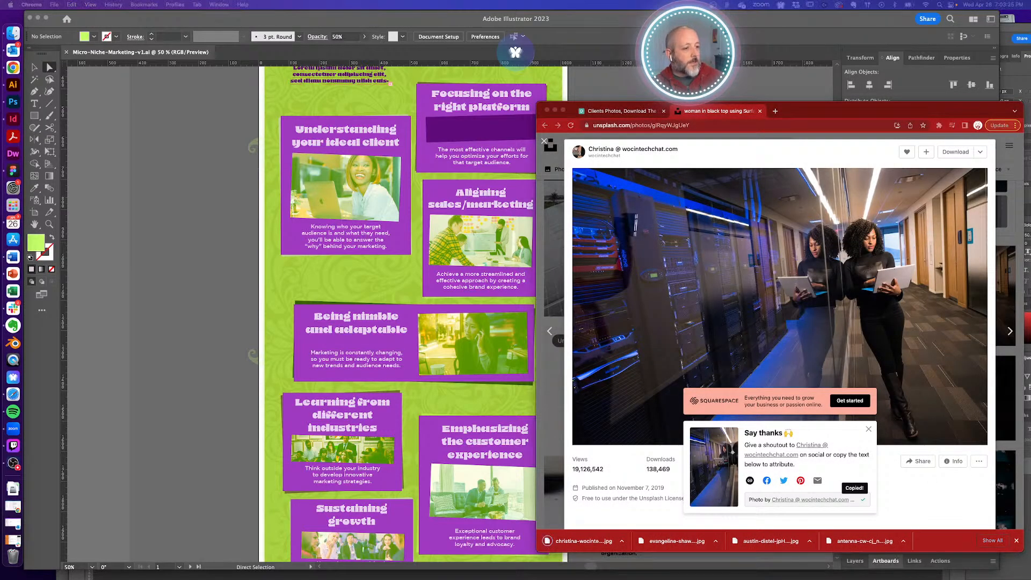
key(super+v)
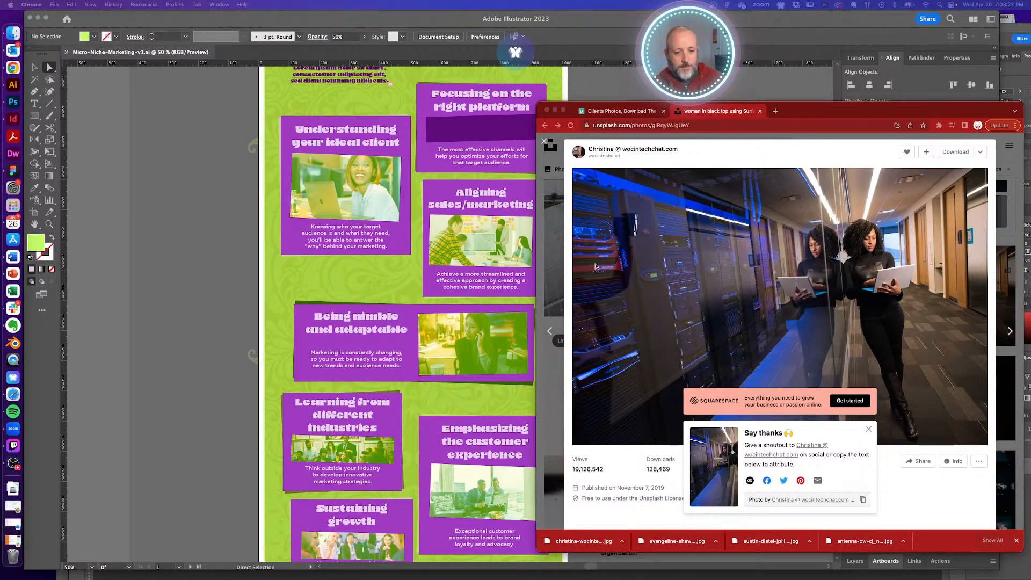
key(super+h)
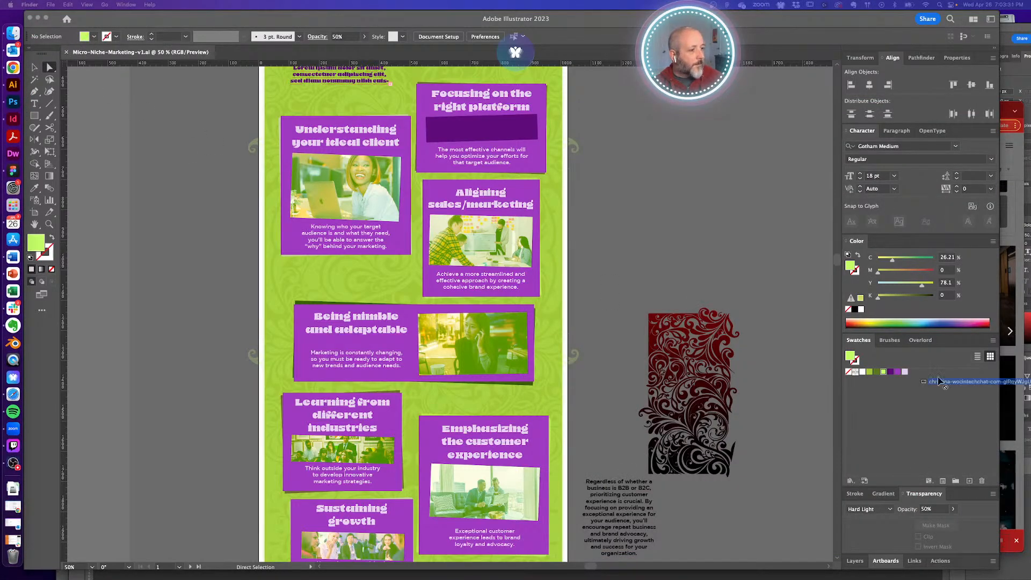
- Paste the server-room photo and scale it over the 'Focusing on the right platform' card
click(601, 237)
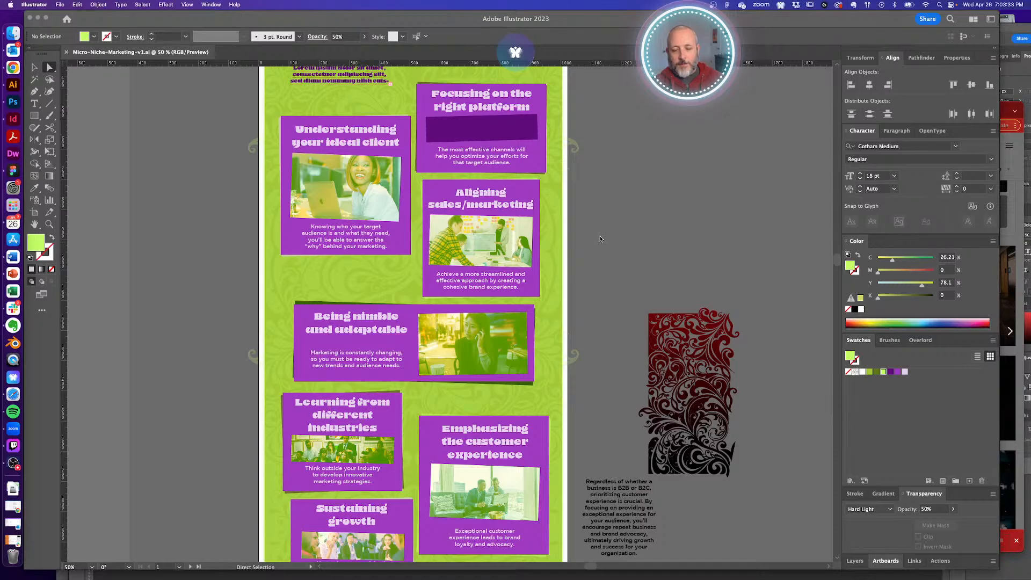
key(super+v)
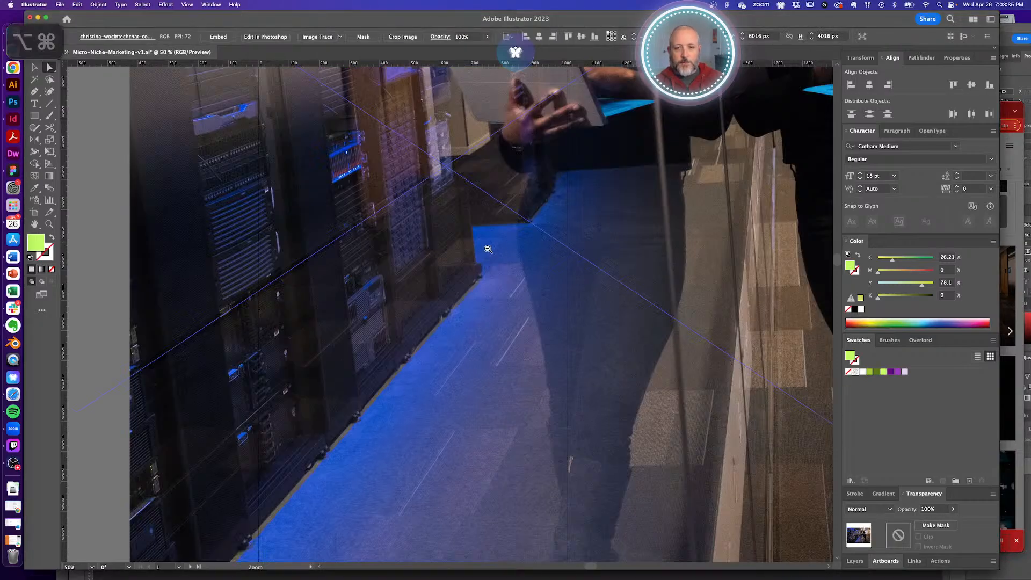
alt+super+click(487, 250)
alt+super+click(460, 281)
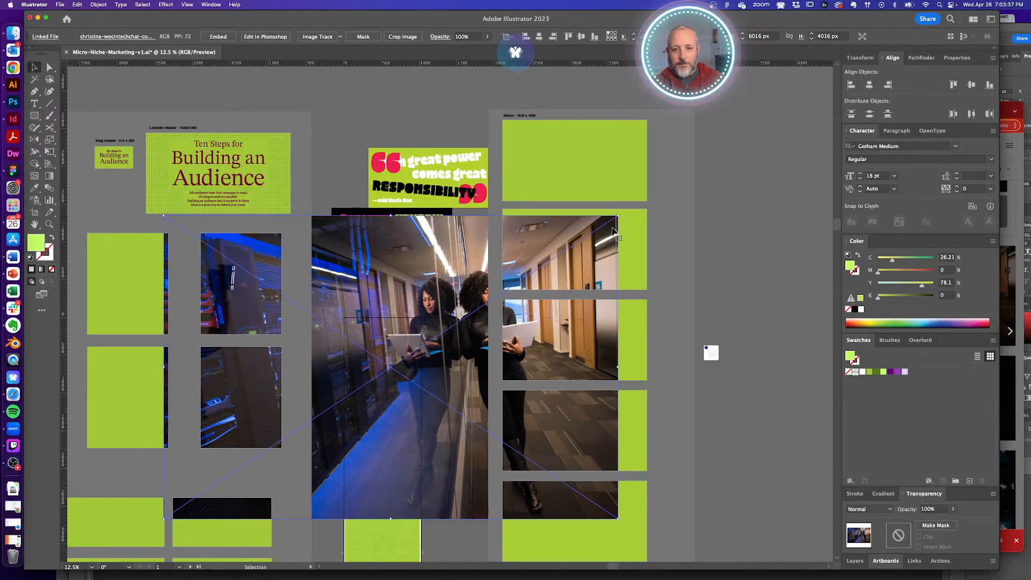
drag(527, 264, 452, 356)
drag(450, 420, 502, 400)
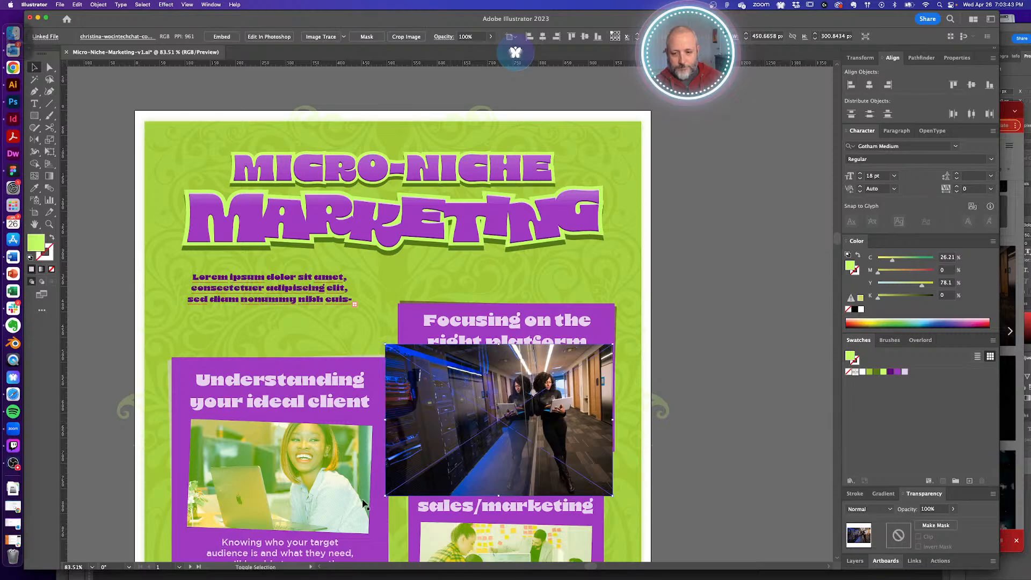
mouse_move(401, 482)
mouse_down()
mouse_move(437, 449)
mouse_move(410, 460)
mouse_move(400, 479)
mouse_up()
drag(528, 433, 527, 431)
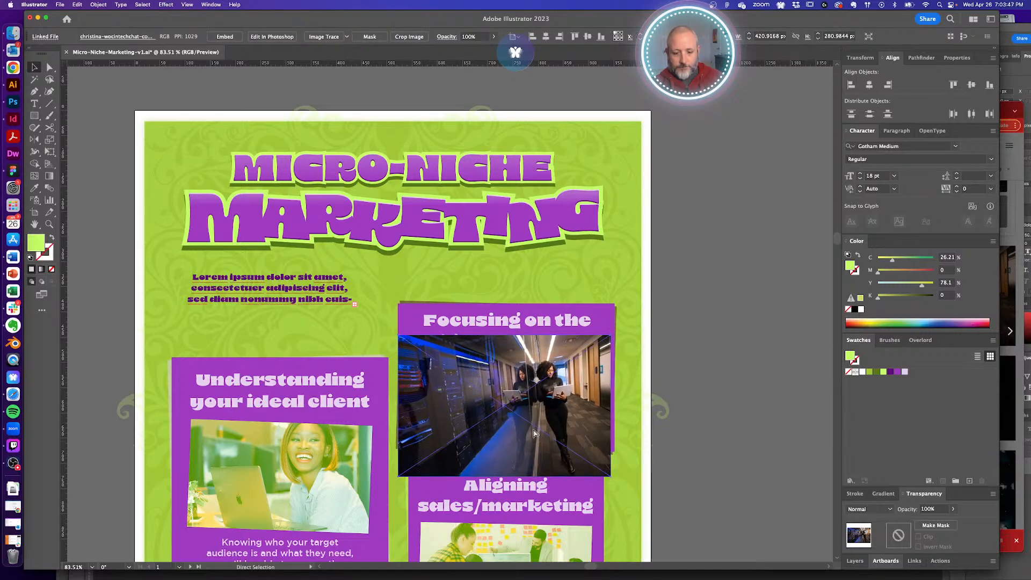
- Paste the photo behind the purple banner rectangle and clip it to that shape with Cmd+7
key(super+x)
key(a)
click(546, 383)
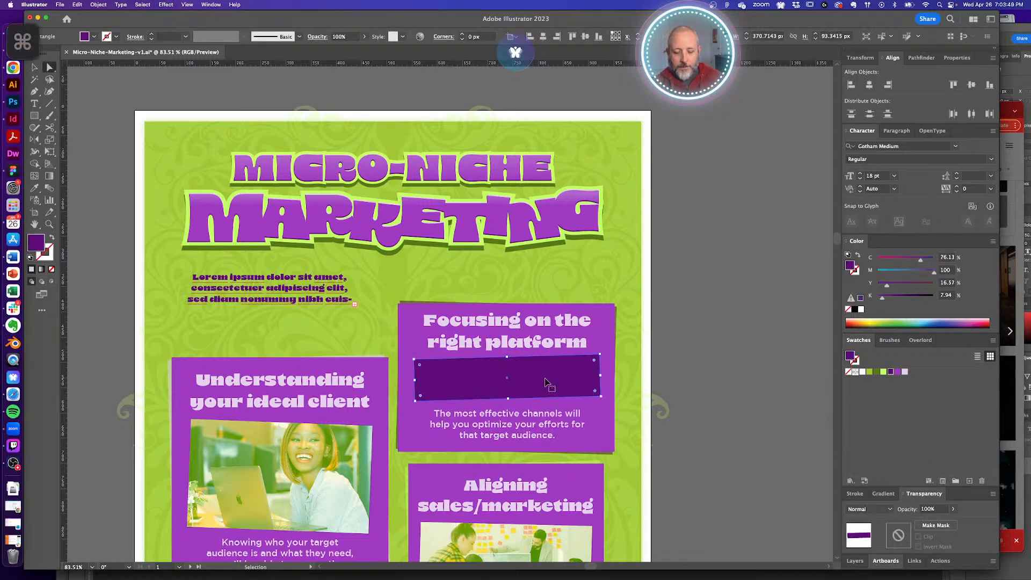
key(super+b)
click(568, 381)
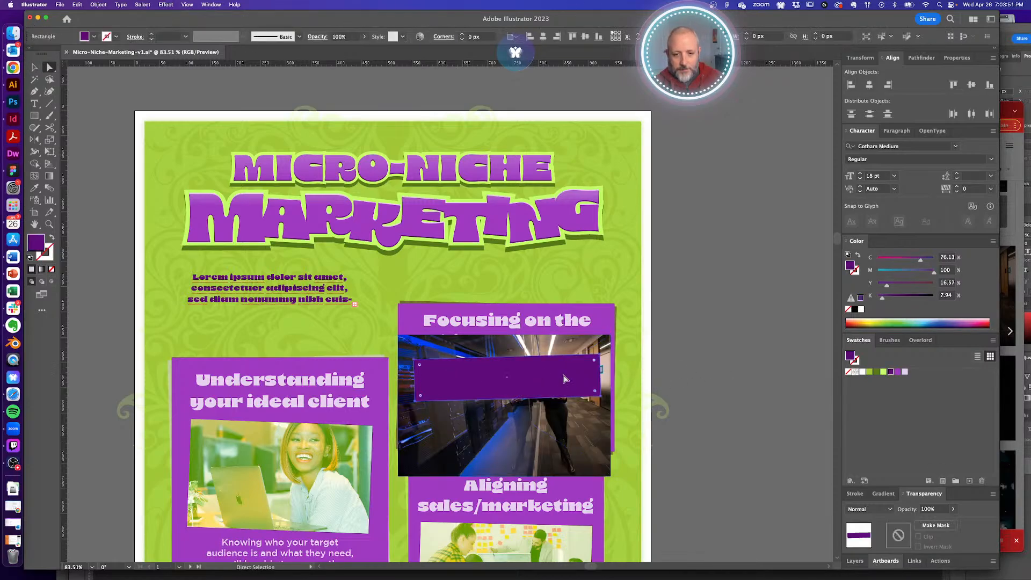
shift+click(569, 404)
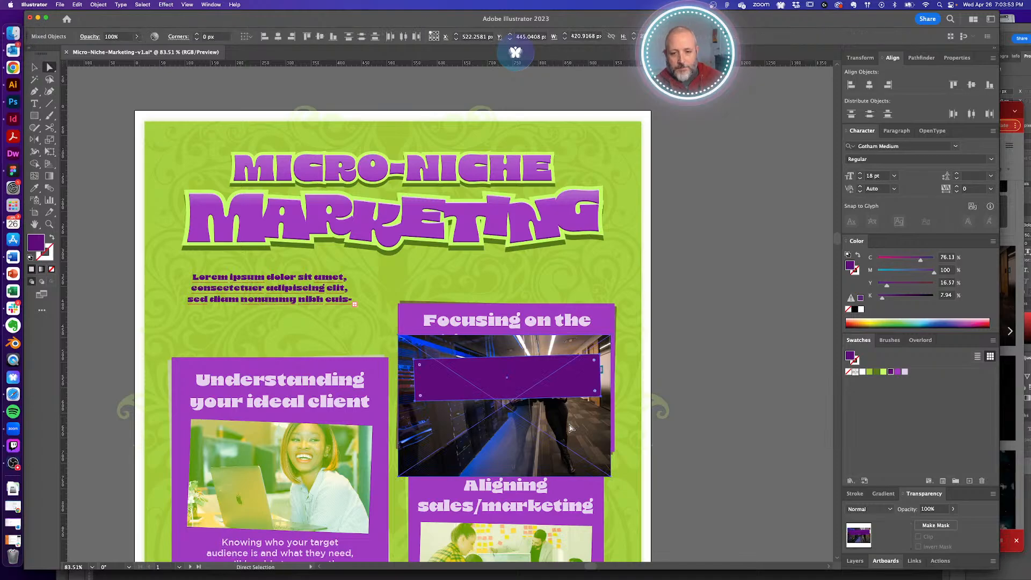
key(super+7)
click(692, 396)
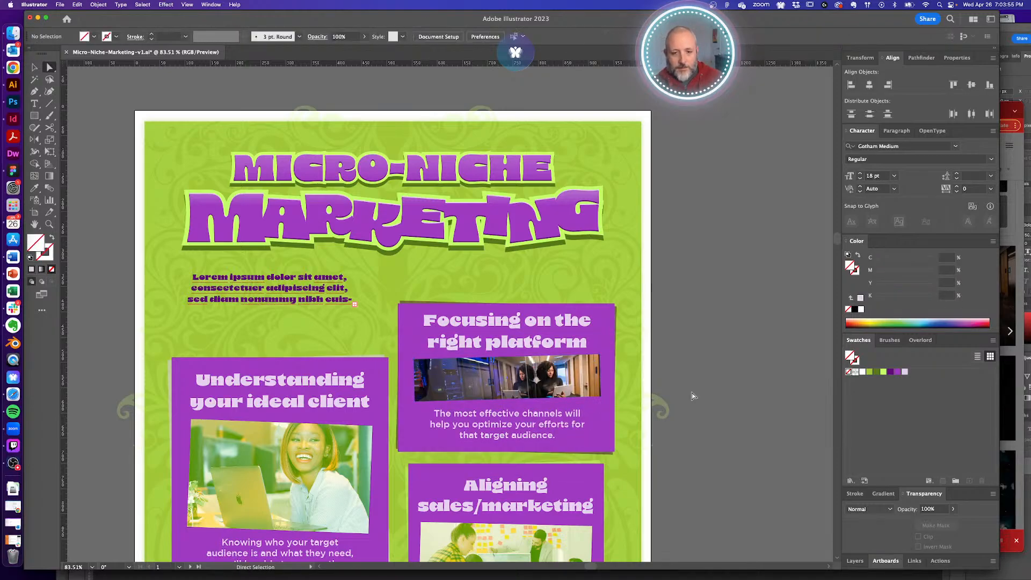
key(super)
key(super+f)
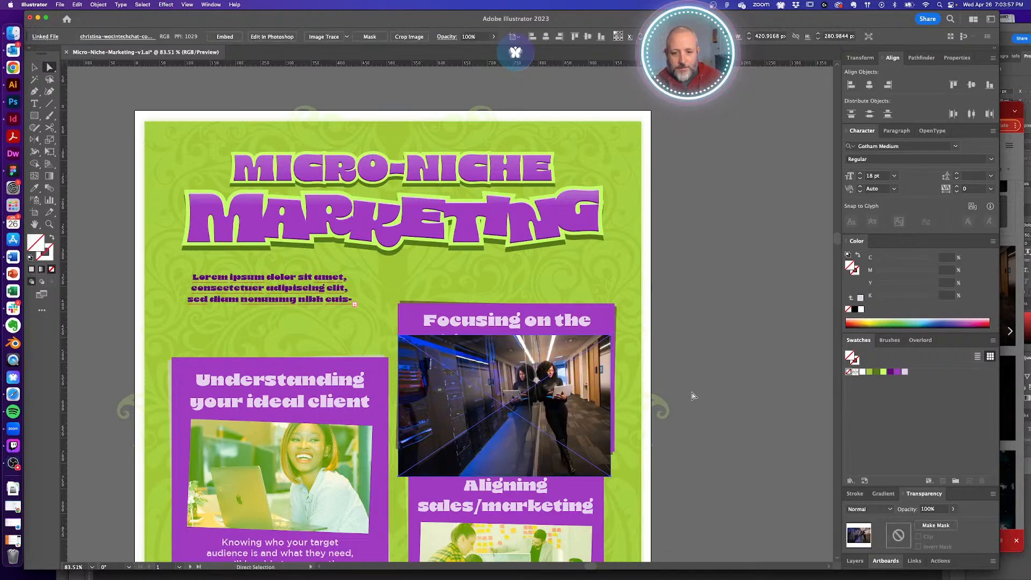
key(super+z)
- Copy the woman photo's green Hard Light 50% tint onto the server-room photo with the Eyedropper
scroll(481, 367, up, 3)
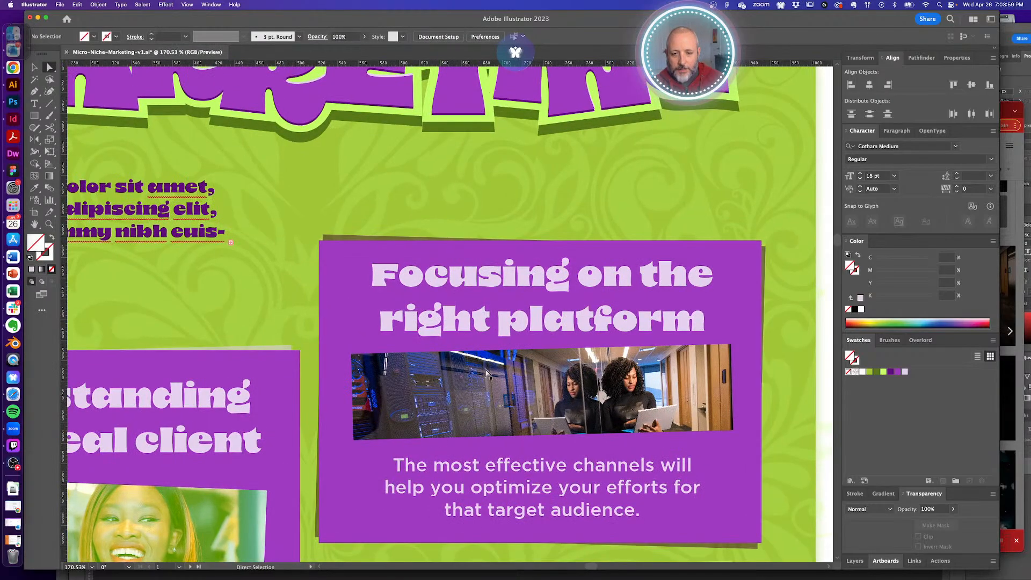
super+click(446, 355)
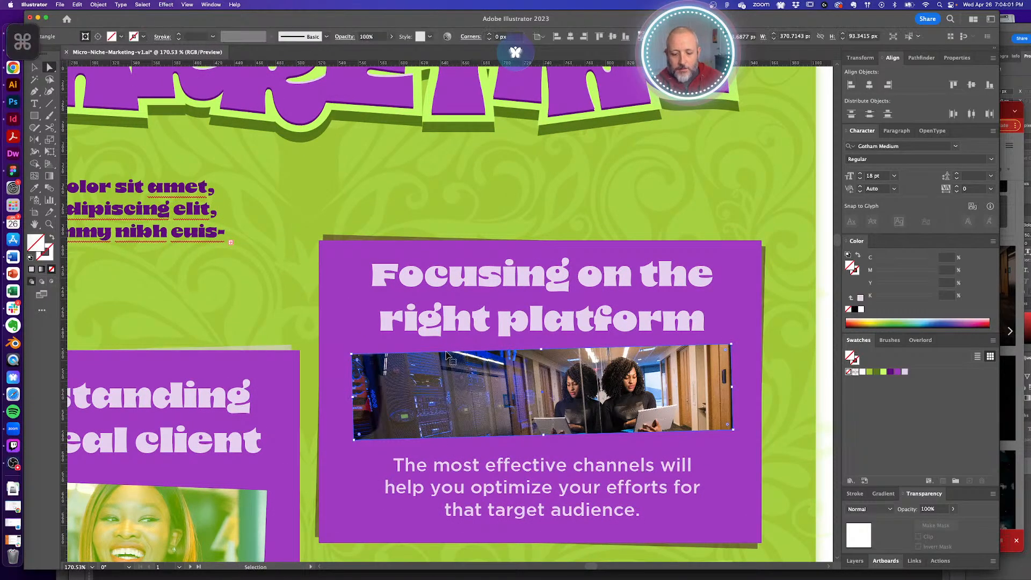
key(i)
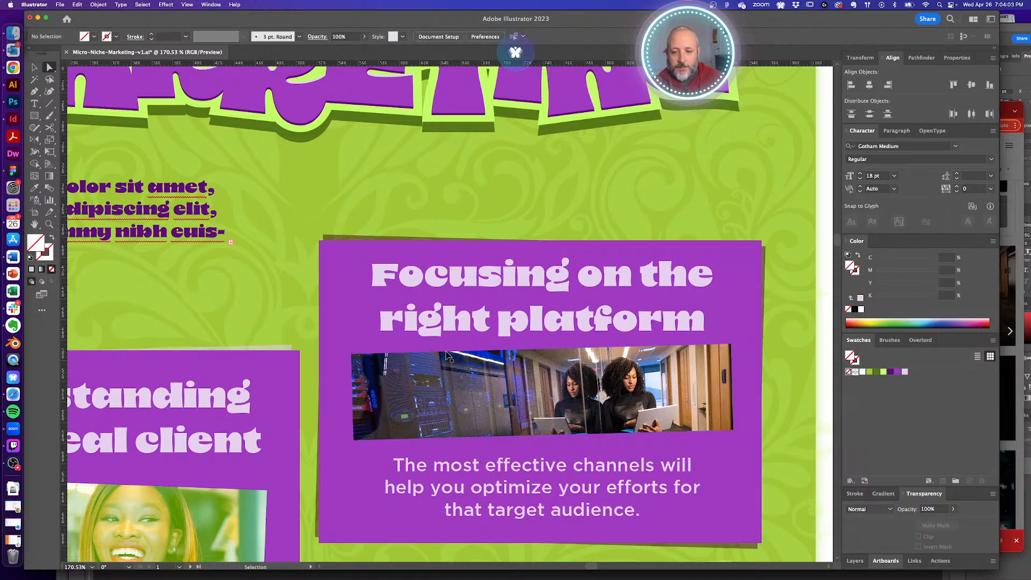
click(238, 490)
key(a)
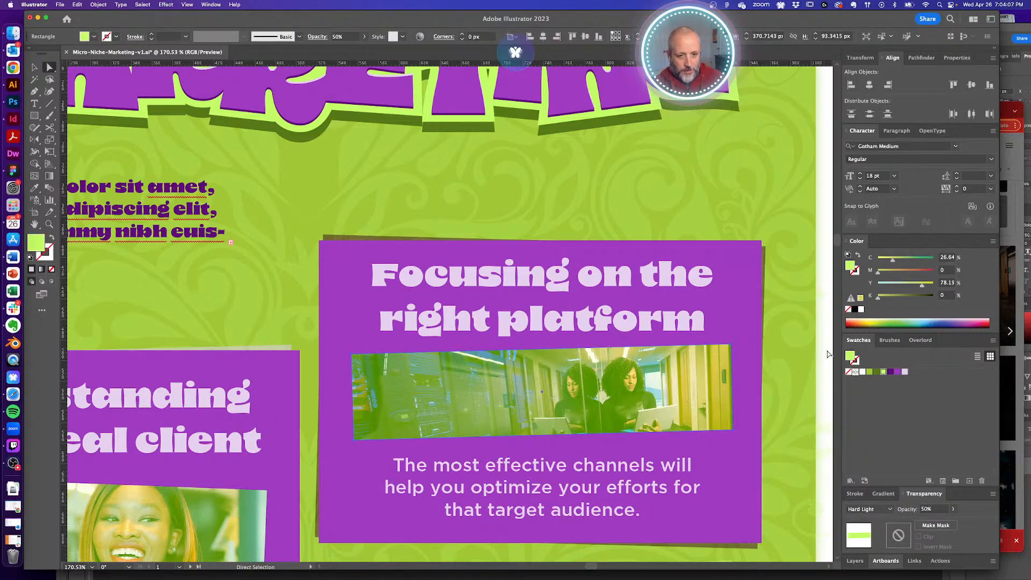
- Shift the server-room photo slightly right inside its card frame, then zoom out to the artboard
alt+super+click(498, 395)
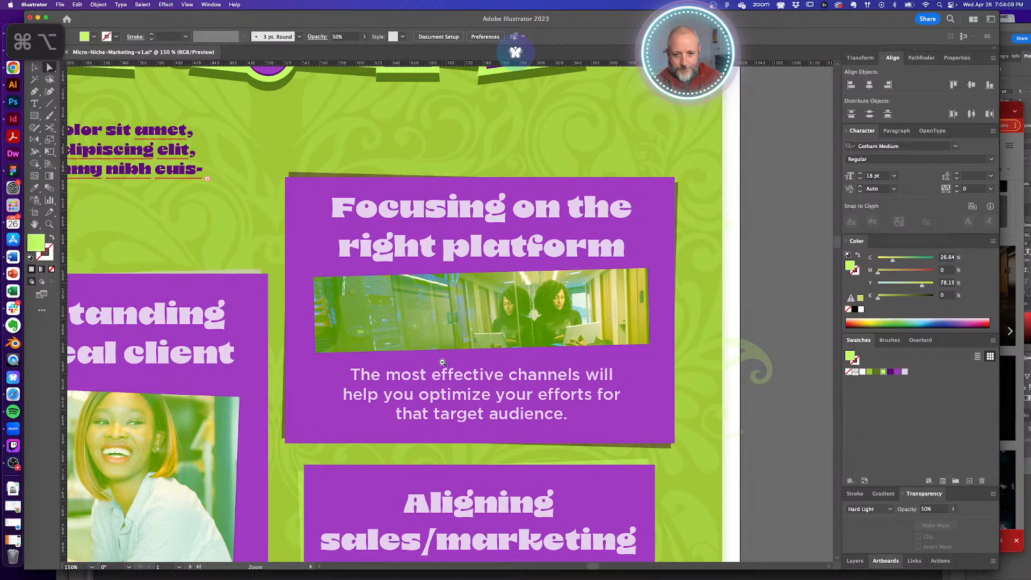
click(584, 305)
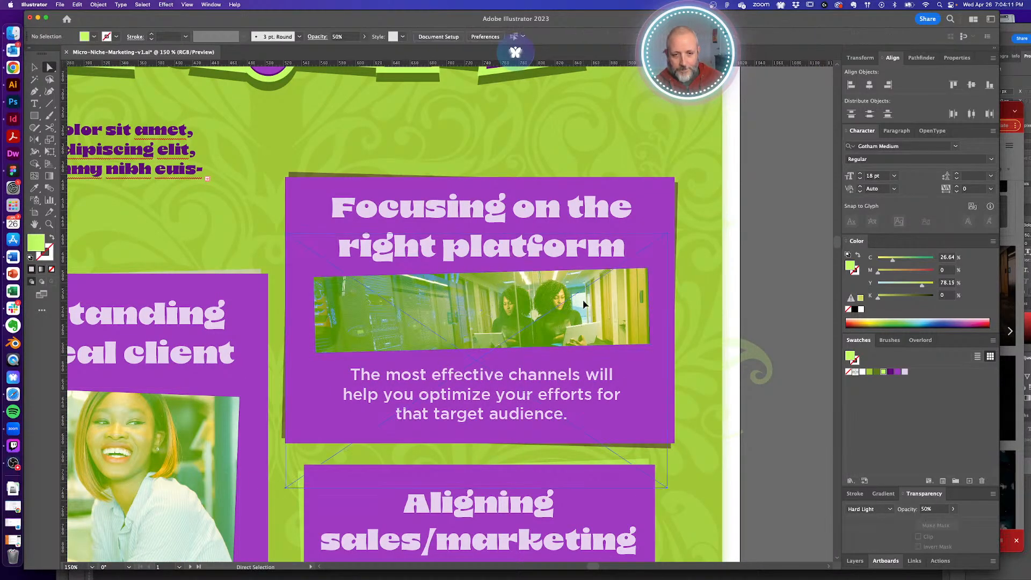
drag(585, 305, 599, 310)
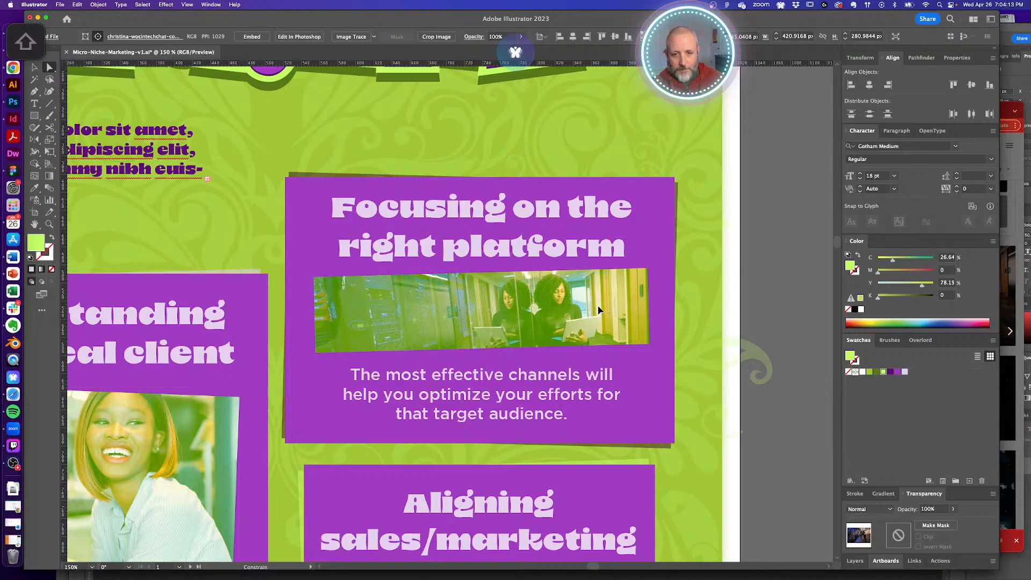
click(753, 295)
alt+super+click(428, 352)
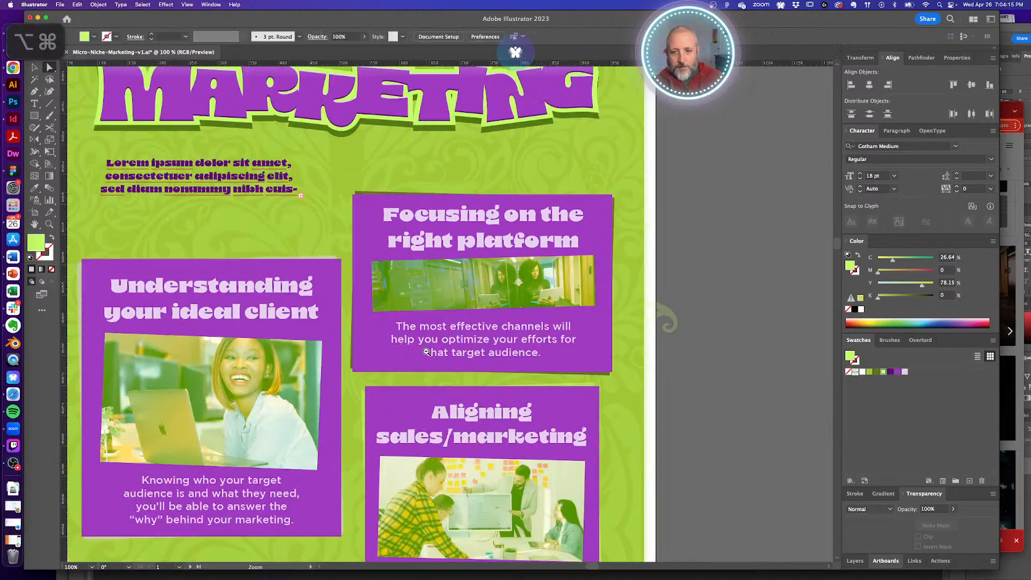
alt+super+click(427, 352)
alt+super+click(427, 352)
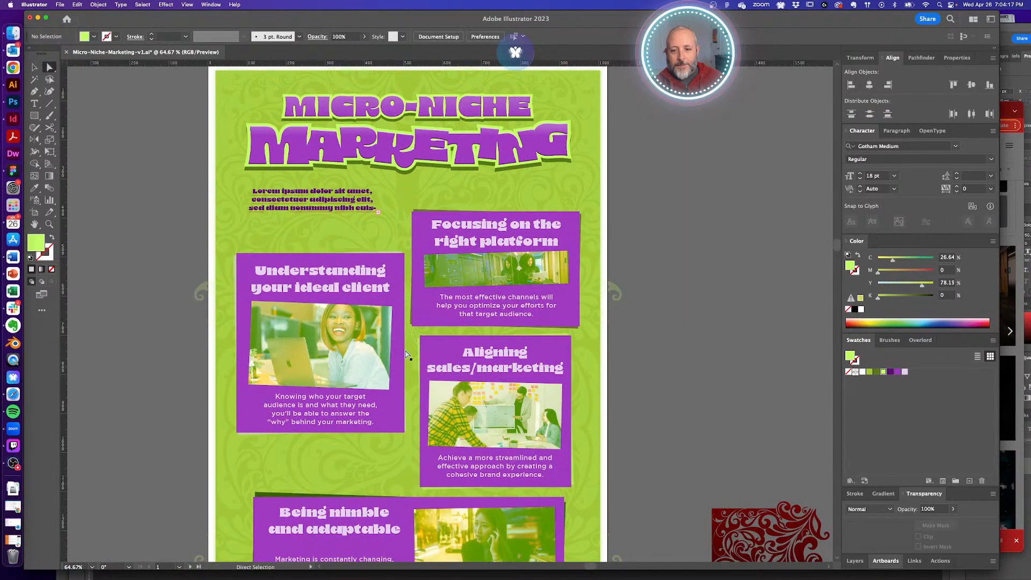
alt+super+click(411, 352)
- Set the dark green shape behind the 'Being nimble and adaptable' card to 50% opacity
scroll(391, 356, down, 2)
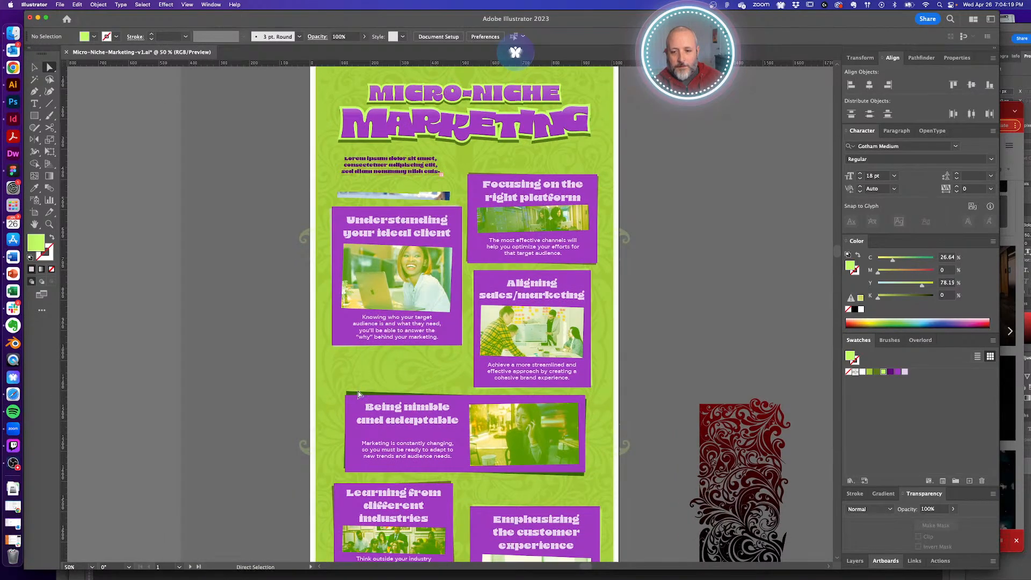
click(375, 397)
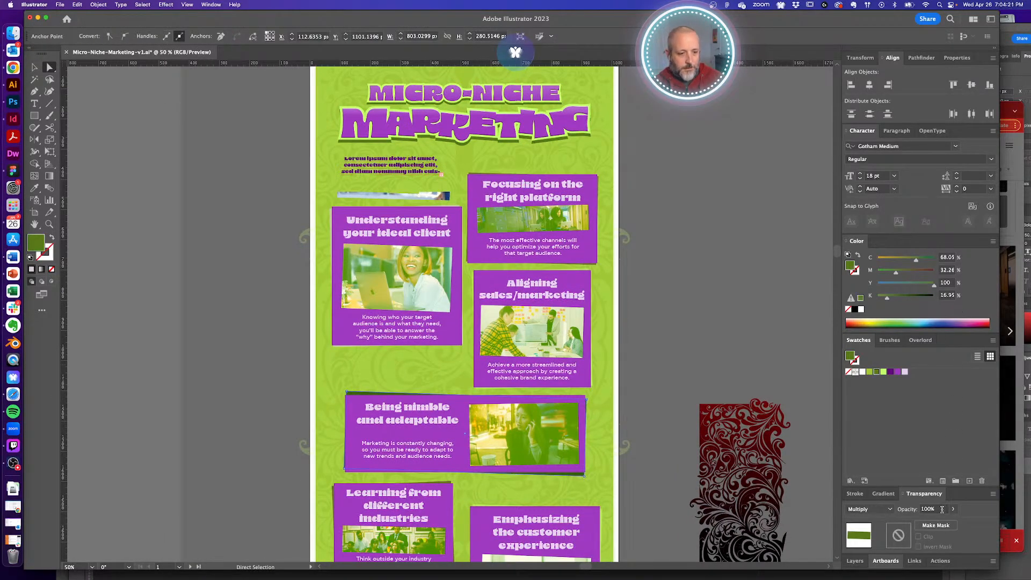
text(50)
key(Return)
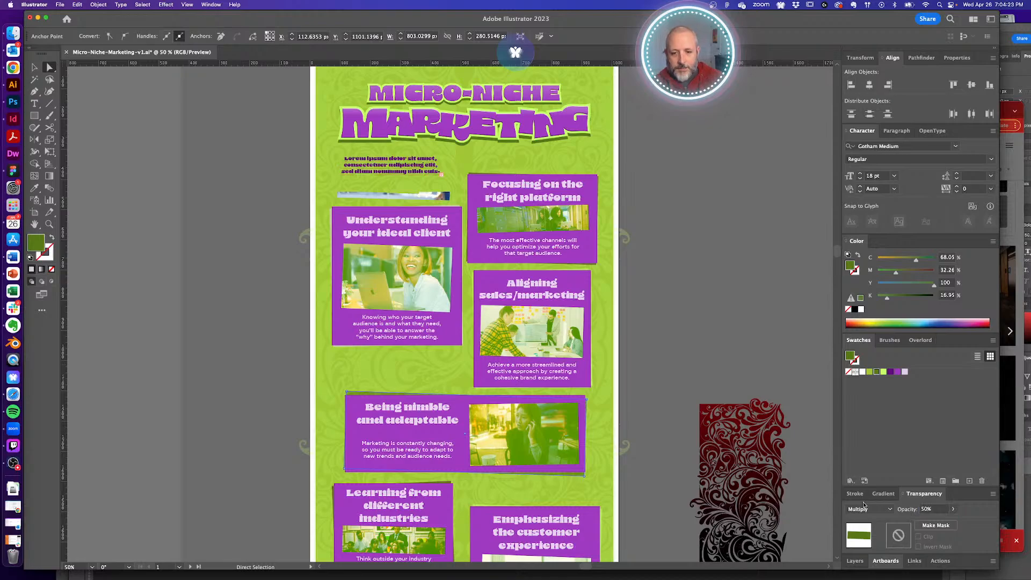
click(708, 316)
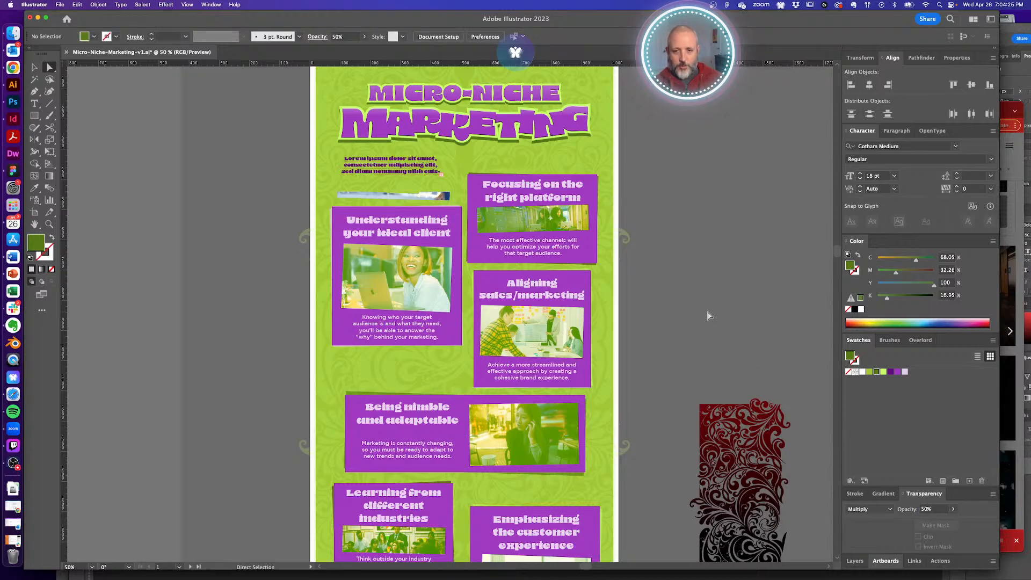
- Review the whole layout and save Micro-Niche-Marketing-v1.ai
alt+super+click(516, 325)
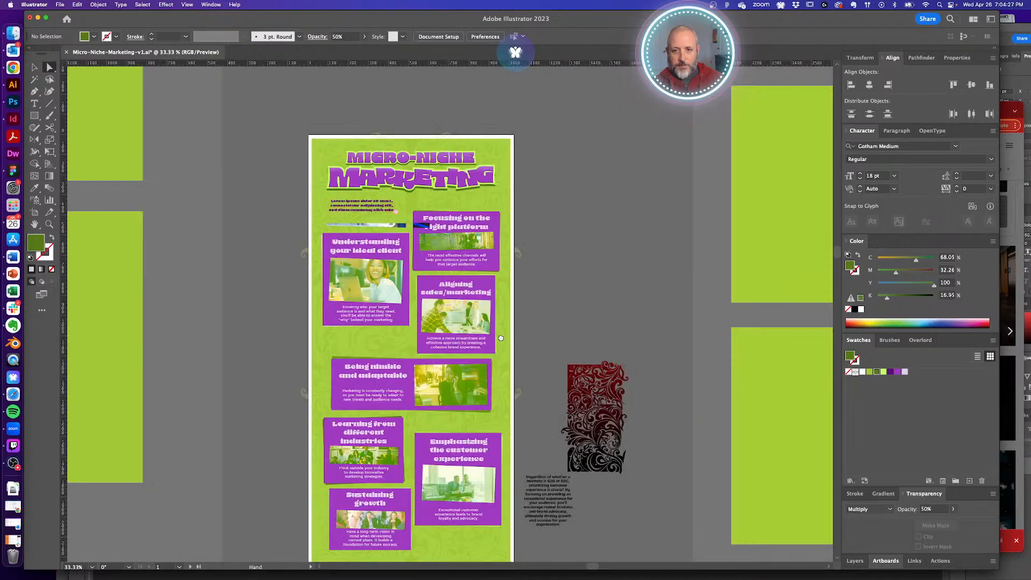
scroll(501, 337, down, 1)
super+click(392, 214)
scroll(478, 342, down, 3)
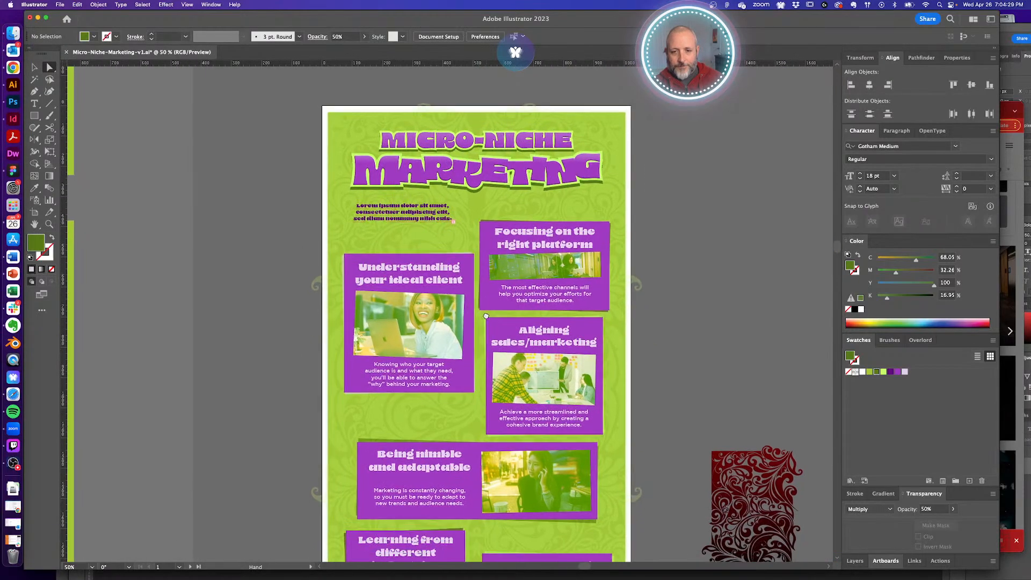
key(super+s)
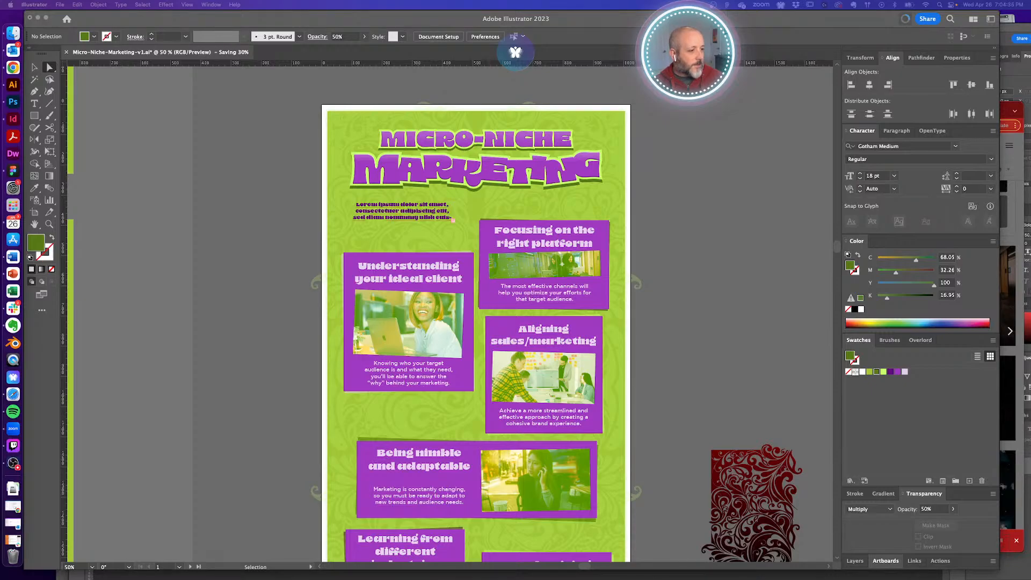
click(697, 315)
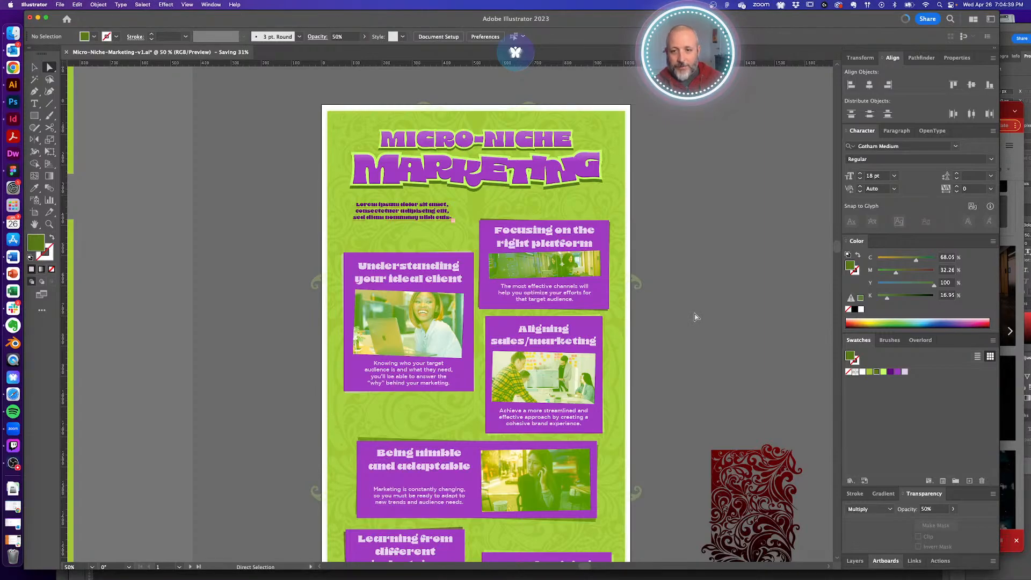
- Lengthen the Lorem ipsum intro text box under the title to reveal about six lines
click(405, 214)
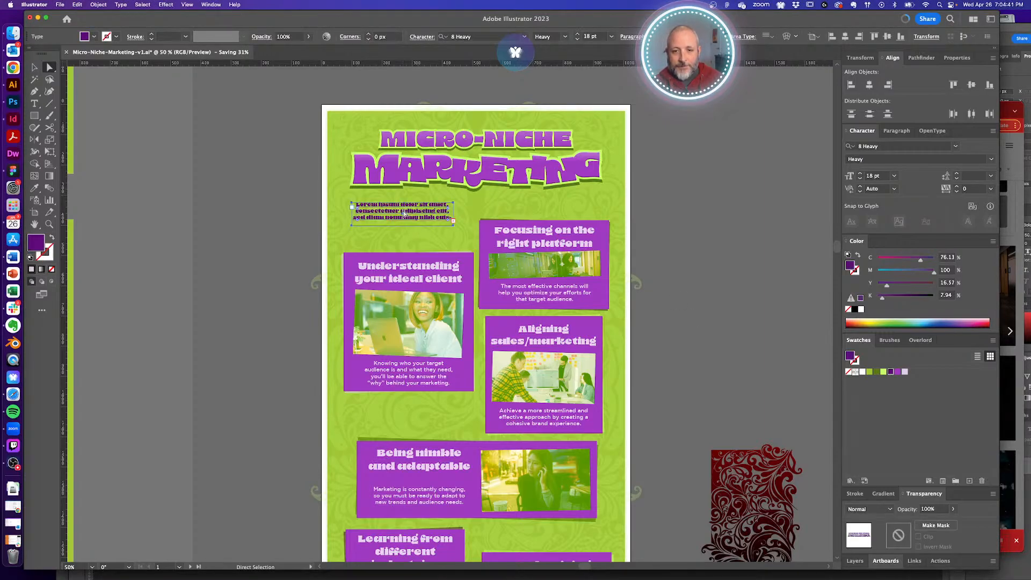
key(v)
drag(403, 225, 403, 243)
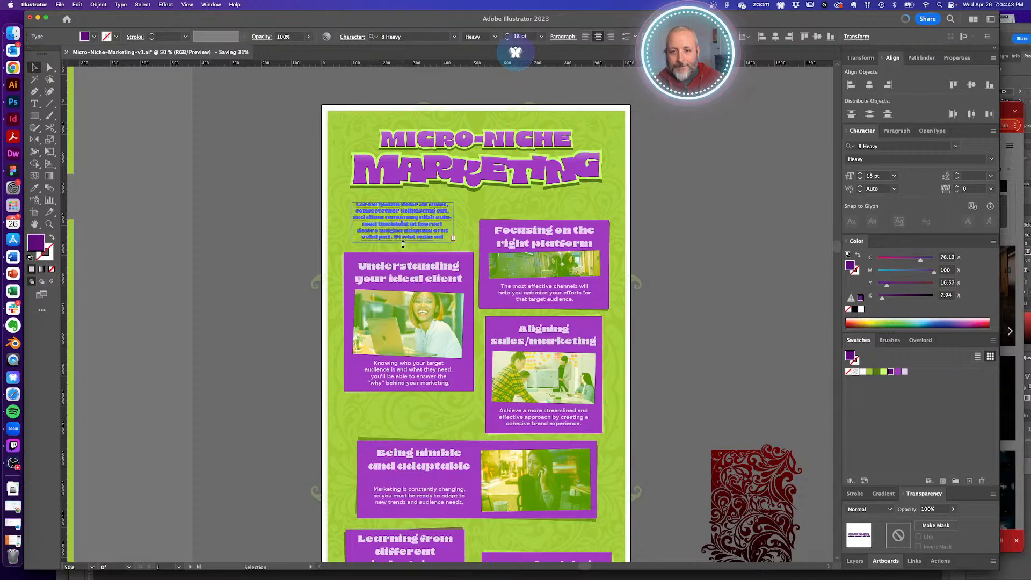
click(704, 235)
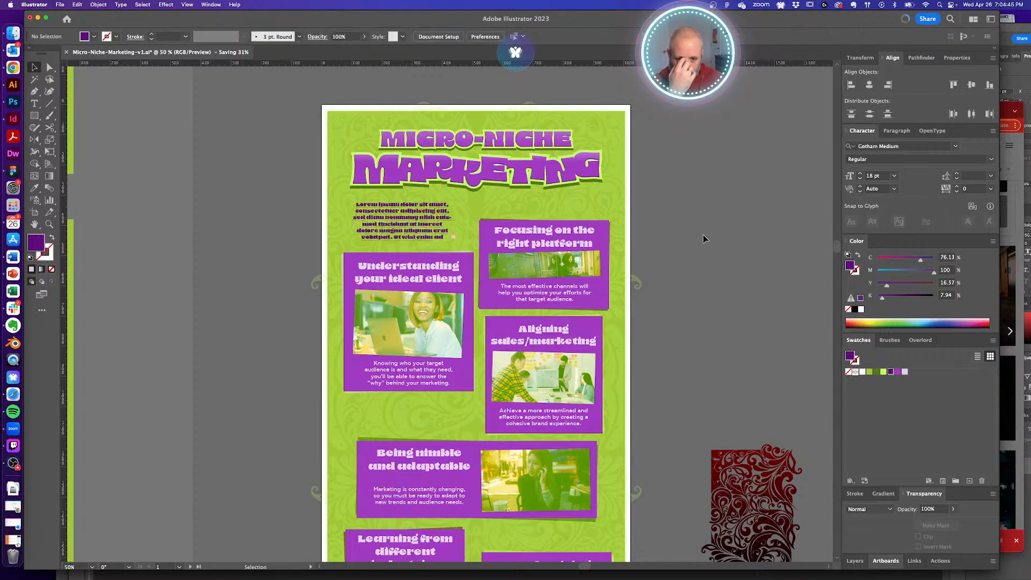
scroll(704, 234, down, 10)
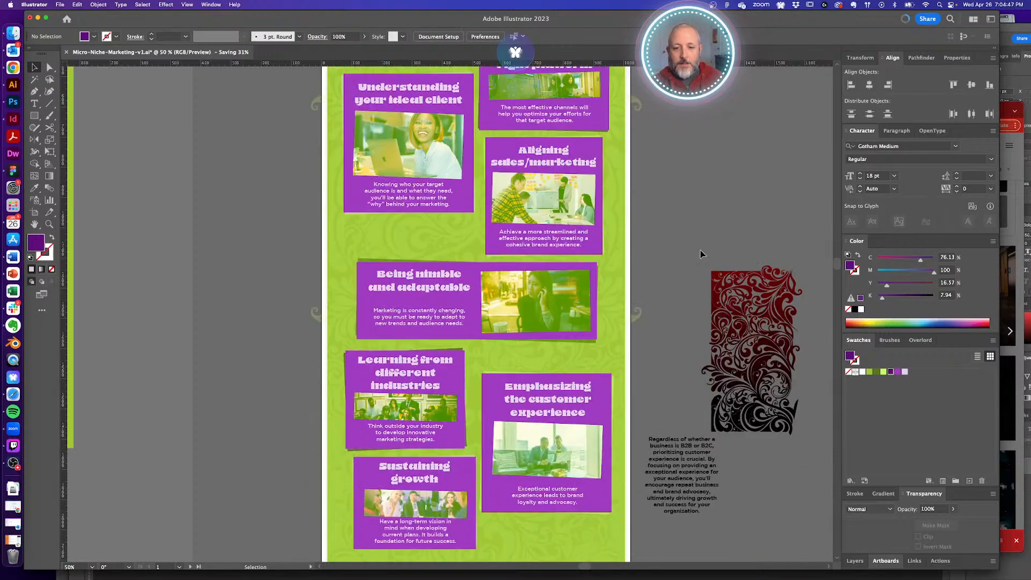
scroll(700, 254, down, 4)
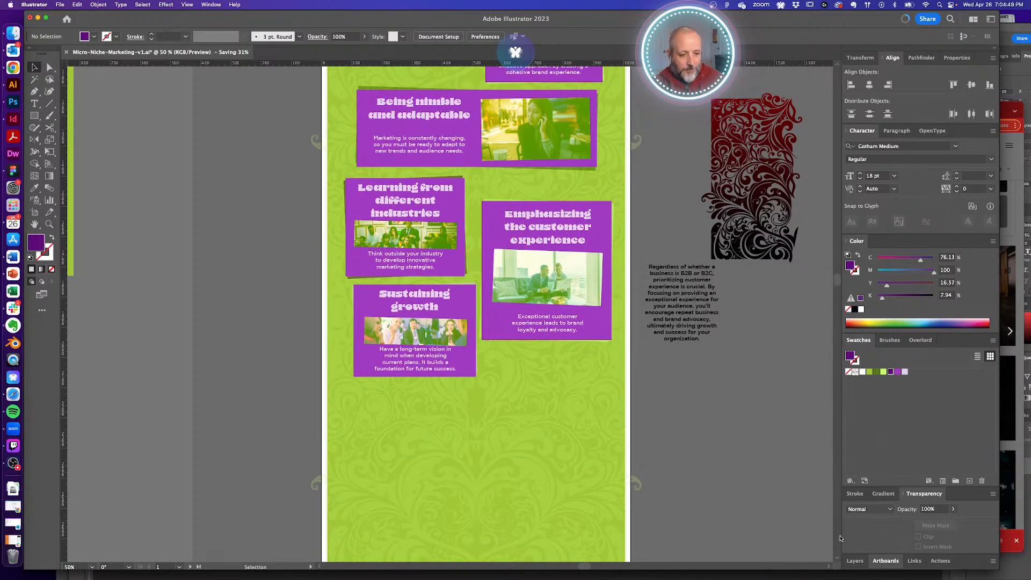
drag(661, 459, 674, 215)
drag(668, 419, 650, 284)
- Zoom out to show the infographic footer and neighbouring artboards
alt+super+click(632, 375)
alt+super+click(632, 376)
alt+super+click(439, 354)
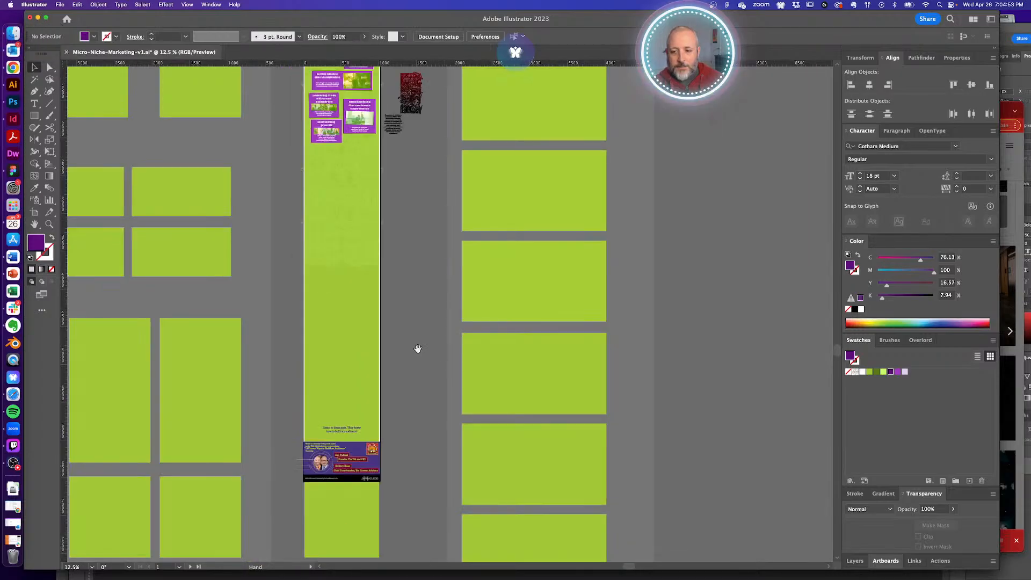
drag(417, 350, 463, 319)
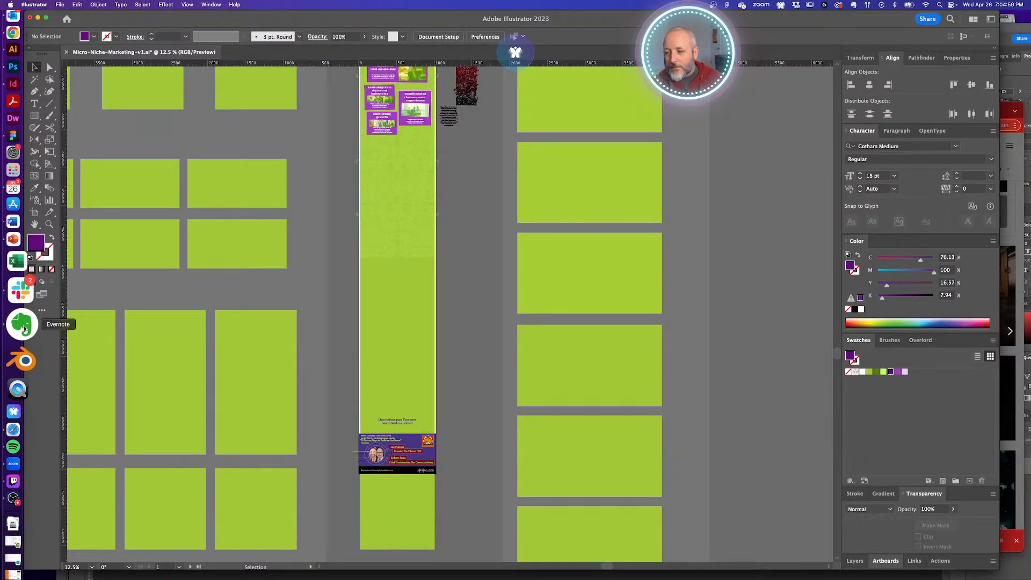
click(21, 410)
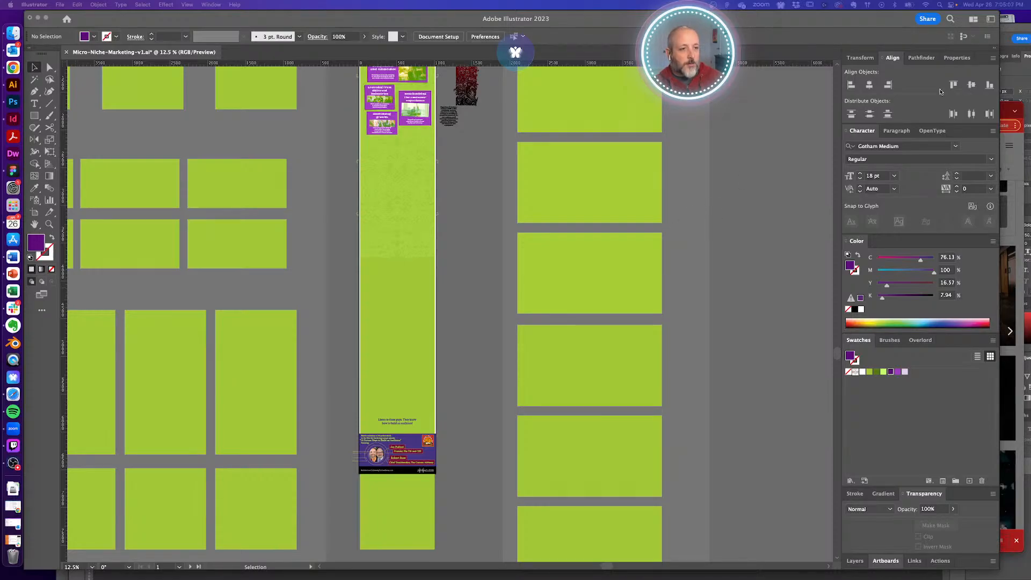
- Search the web for the guest's name in a new tab and open their LinkedIn profile
click(1005, 108)
click(775, 111)
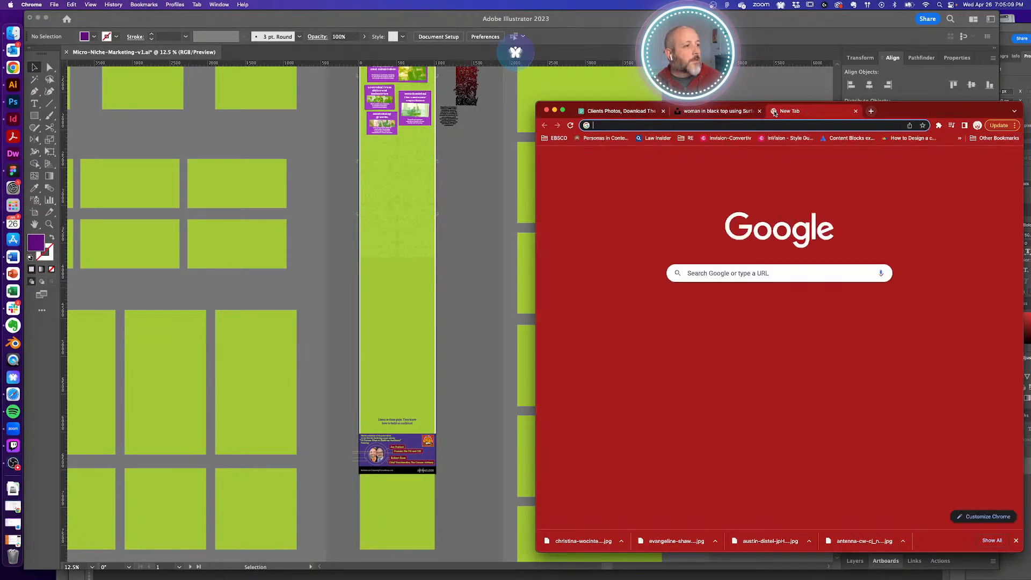
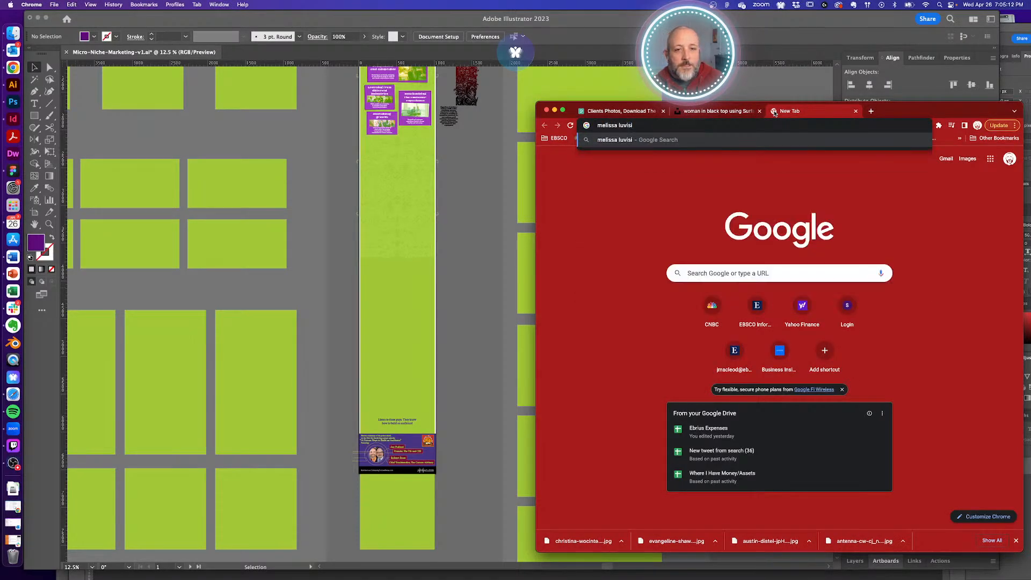
key(Return)
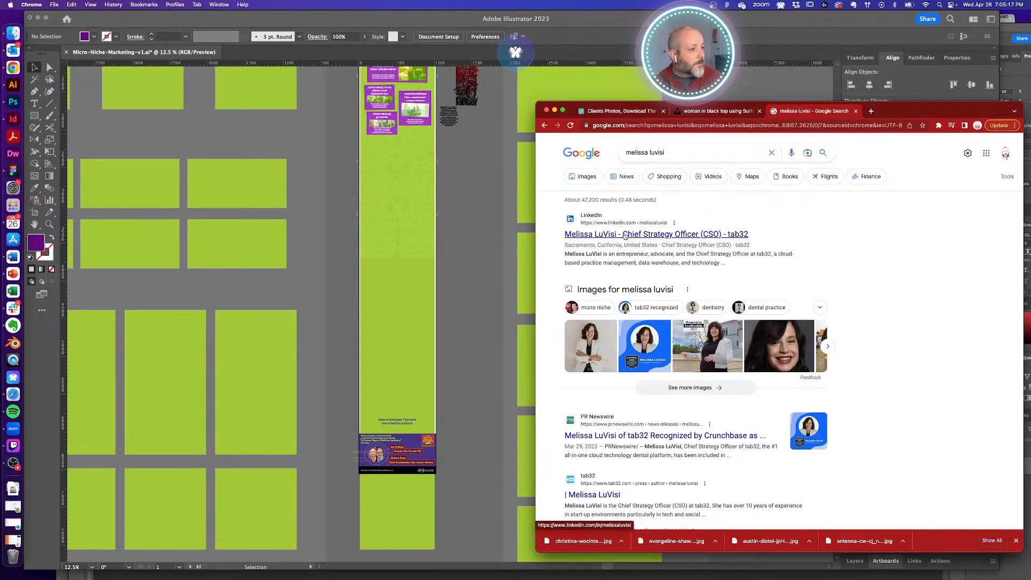
click(625, 235)
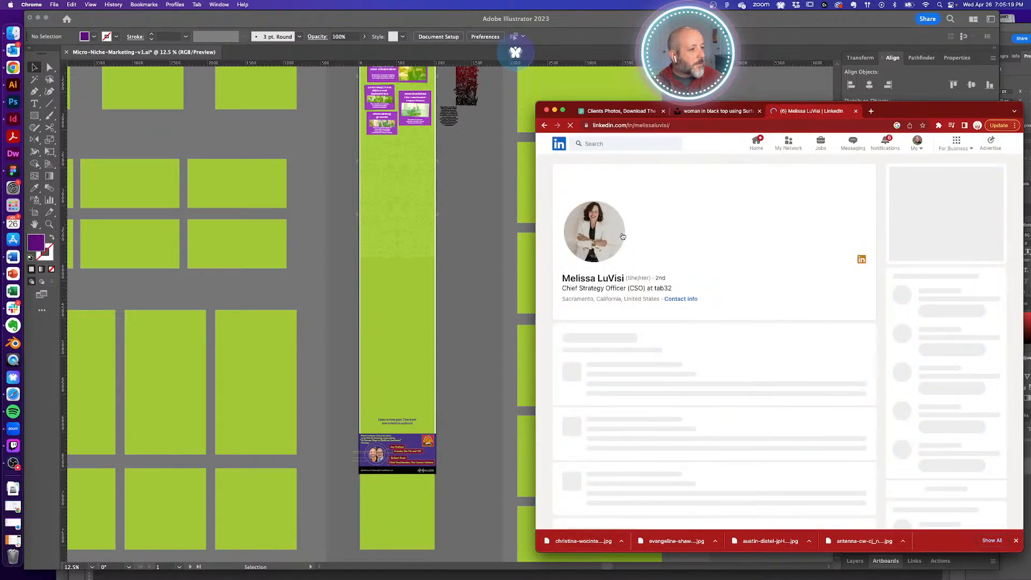
- Drag the guest's enlarged headshot into the Illustrator document beside the footer
click(600, 237)
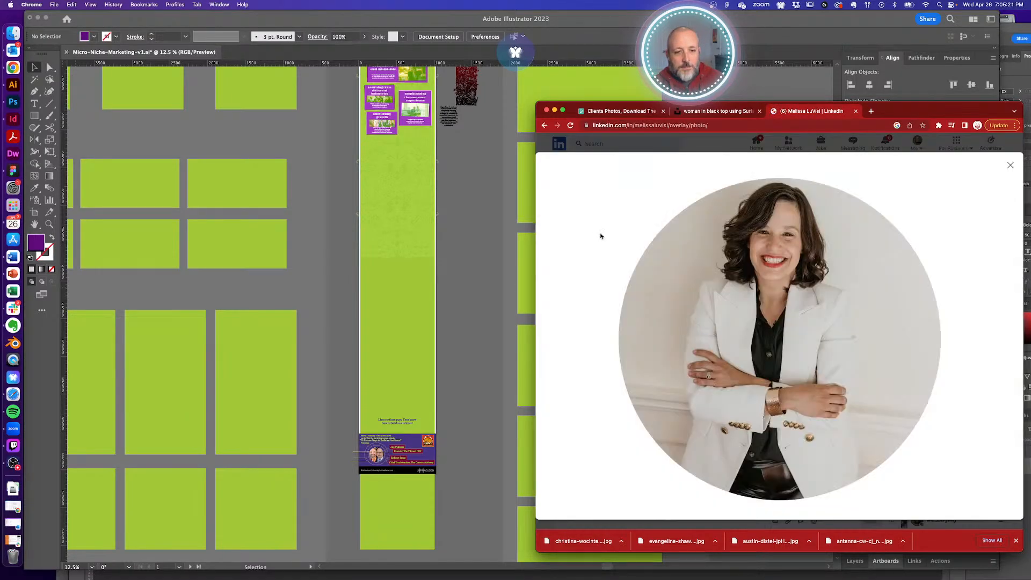
drag(783, 272, 479, 396)
click(854, 560)
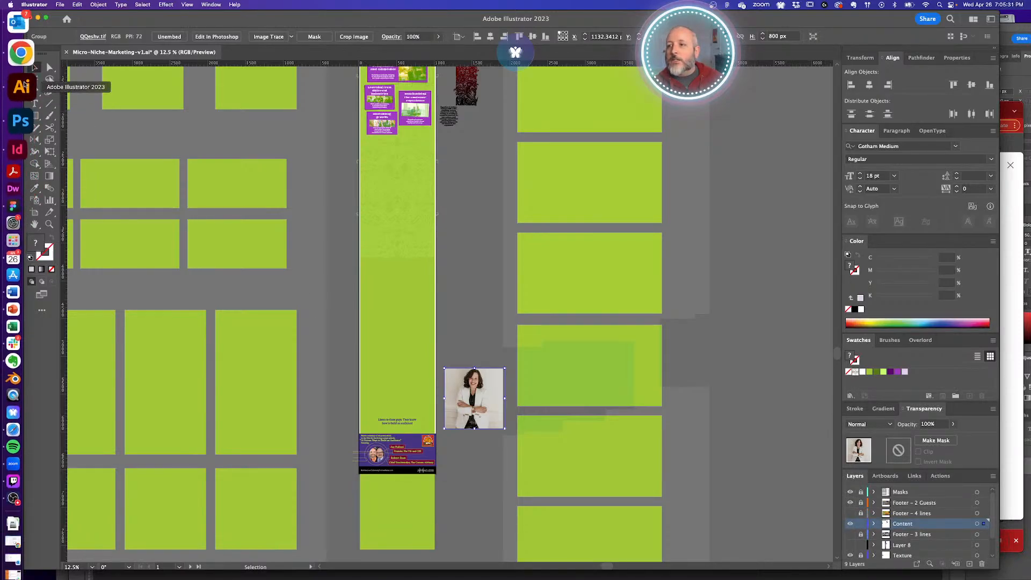
- Close the LinkedIn photo overlay and chat, scroll the profile, and return to Illustrator
click(21, 52)
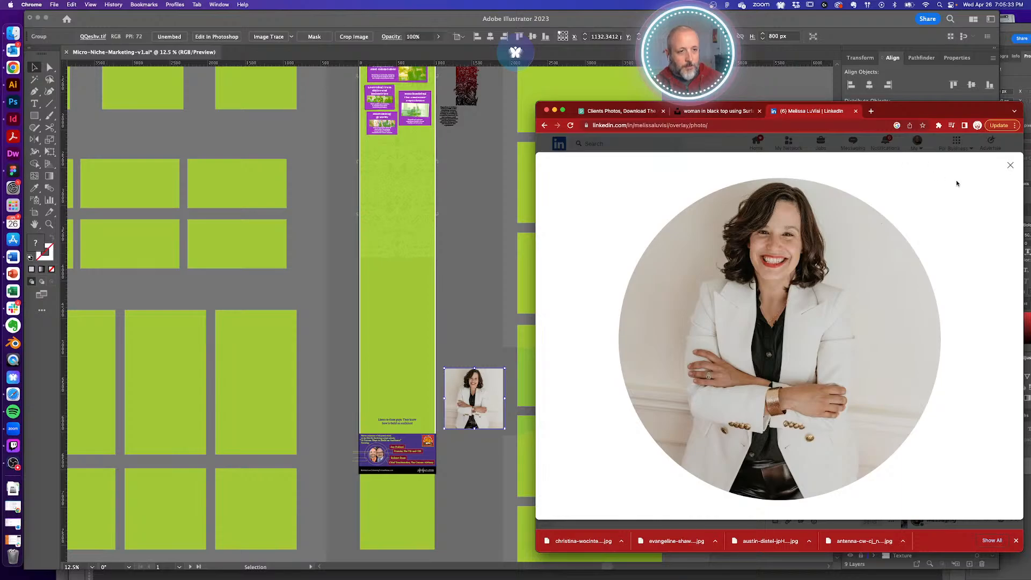
click(1010, 166)
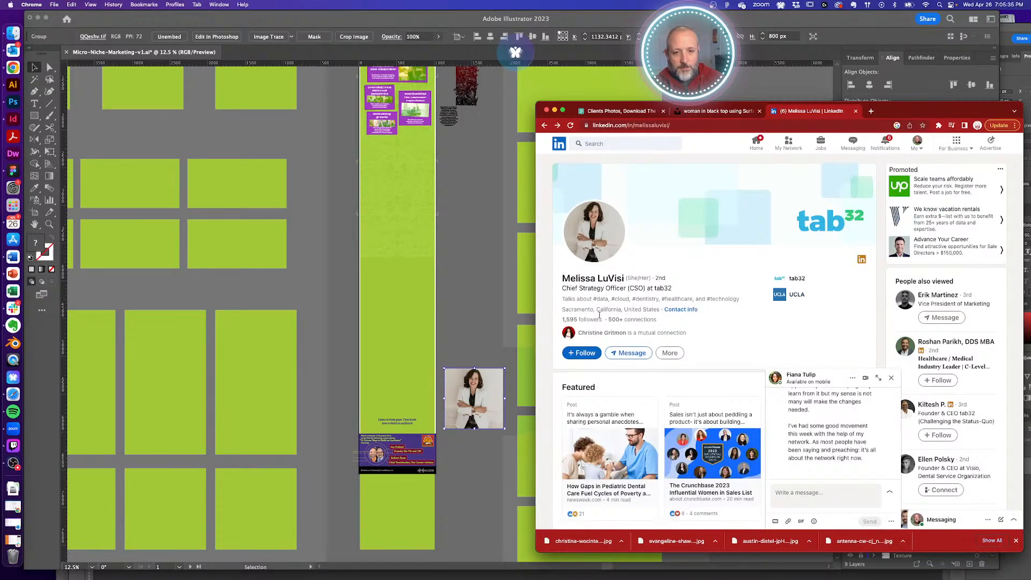
scroll(762, 348, down, 5)
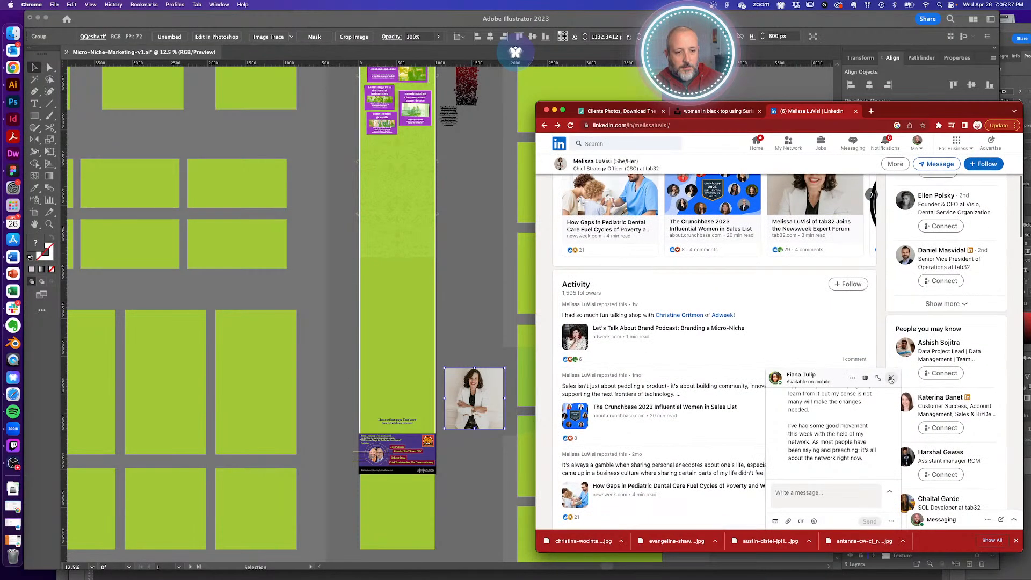
click(892, 379)
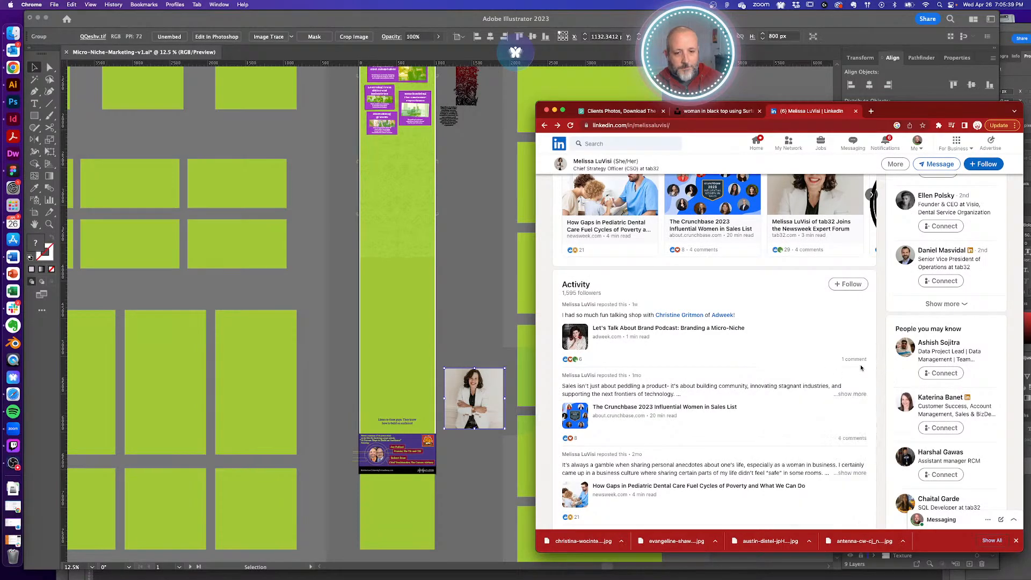
scroll(810, 386, down, 4)
scroll(810, 386, down, 3)
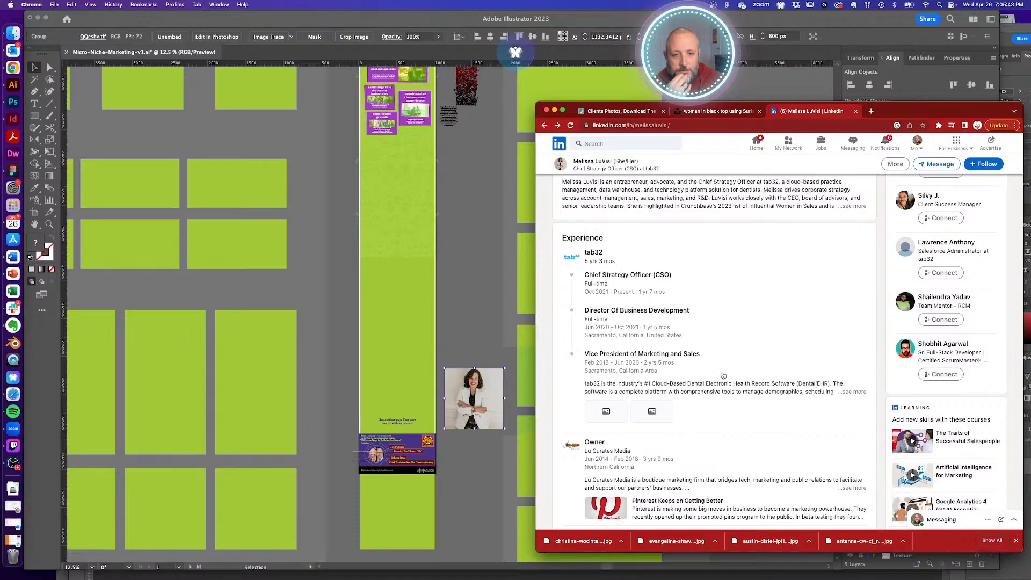
scroll(596, 301, down, 3)
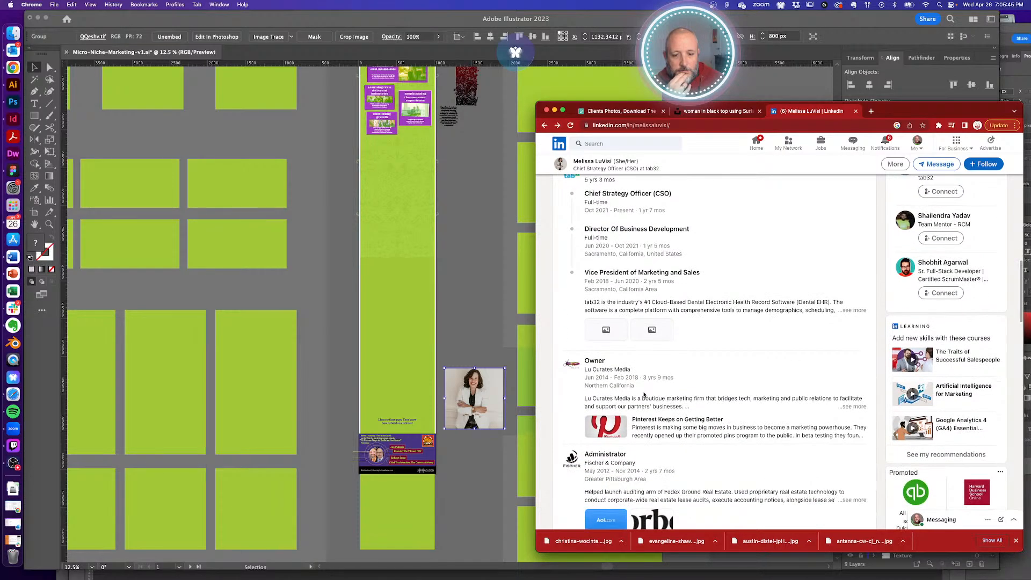
key(super+Tab)
- Show the Footer - 3 lines layer, hide Footer - 4 lines, and move the footer up beneath the content
click(750, 427)
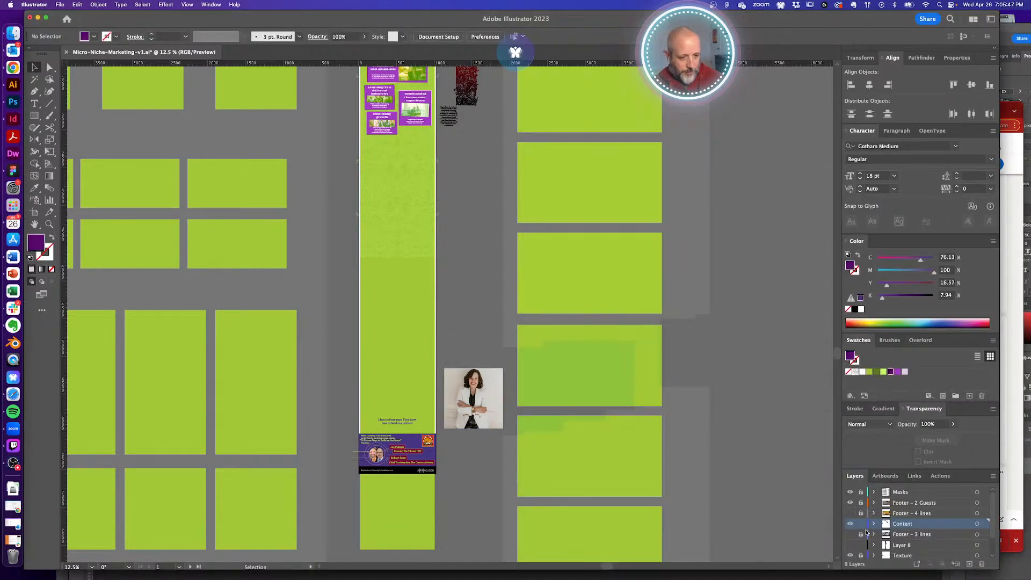
click(851, 534)
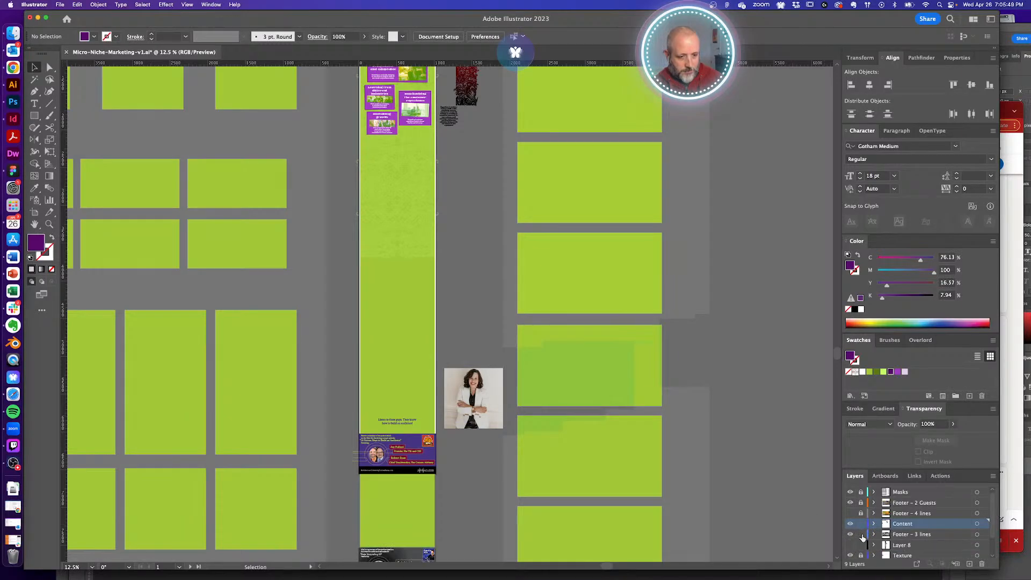
click(852, 513)
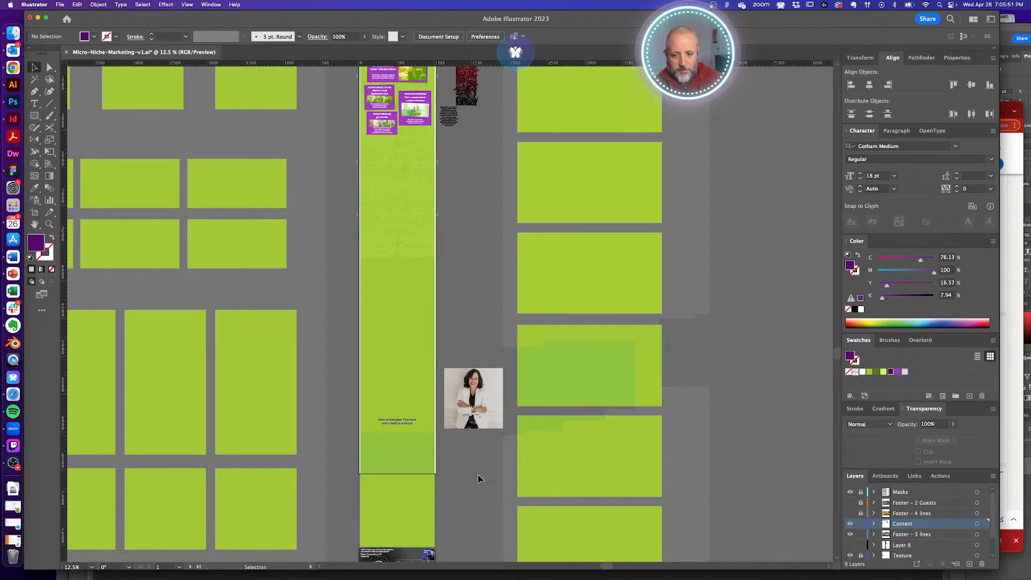
scroll(480, 479, down, 5)
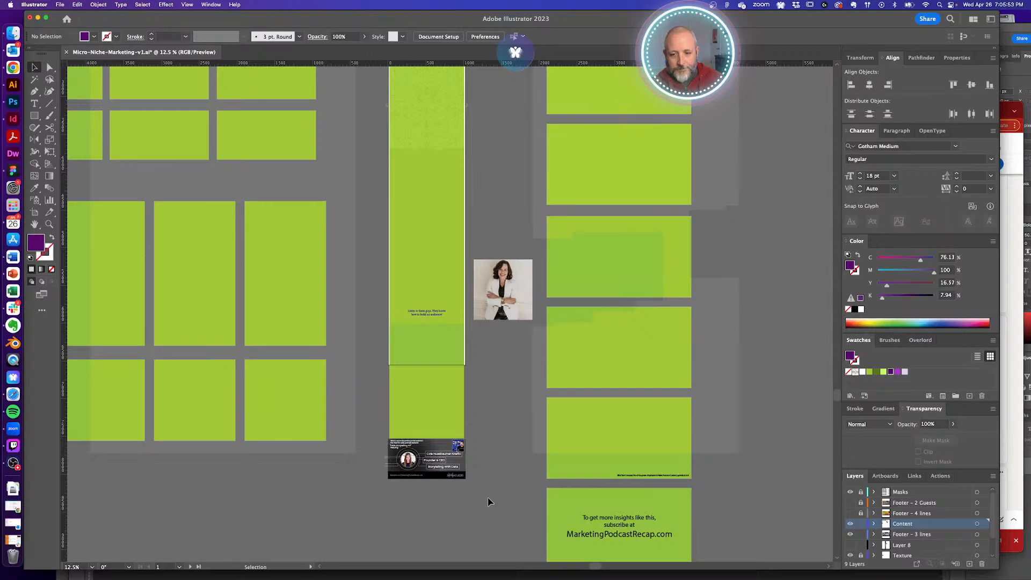
drag(490, 502, 446, 126)
drag(498, 234, 497, 257)
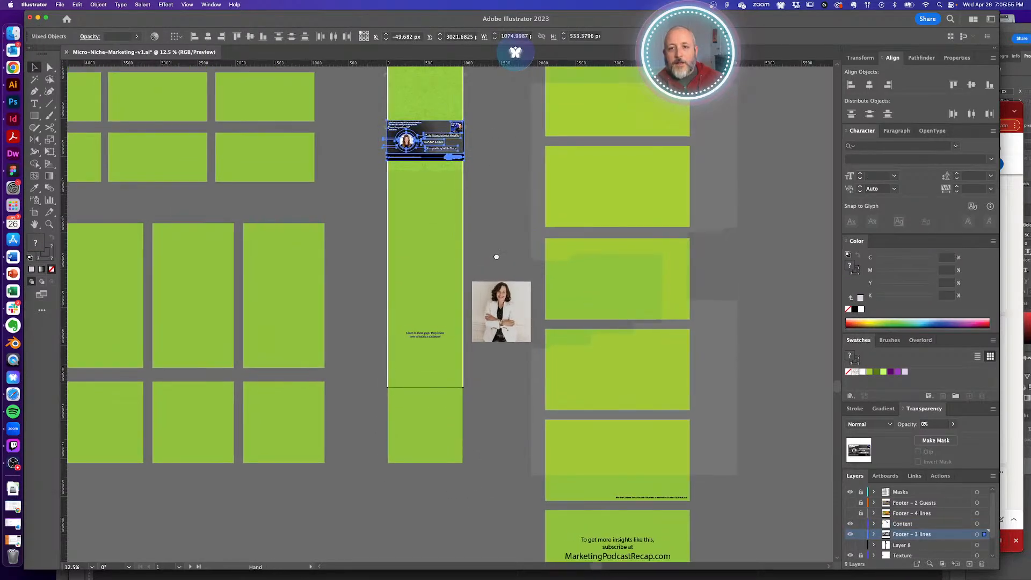
scroll(501, 462, up, 10)
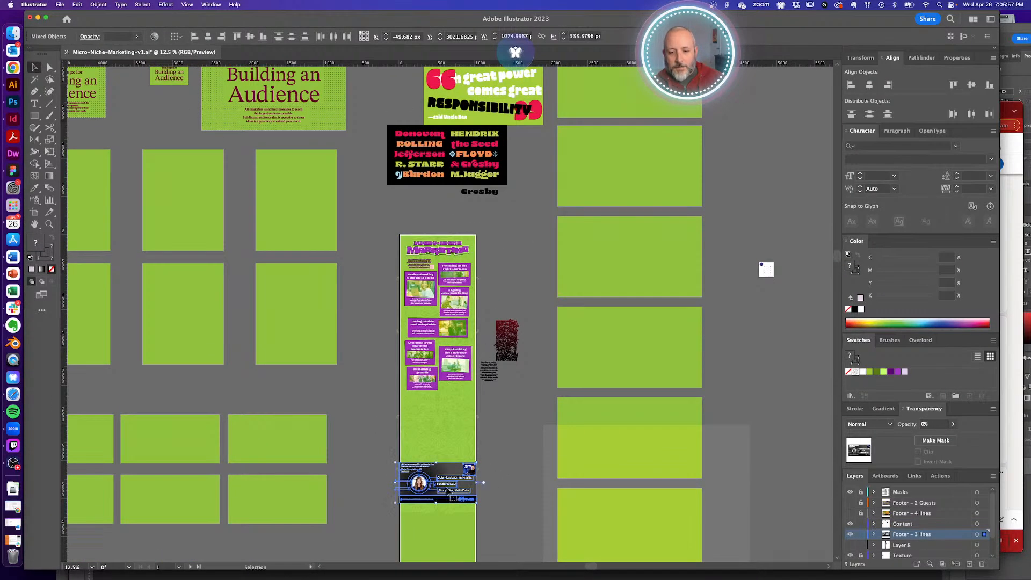
drag(447, 490, 449, 427)
click(504, 442)
- Move the new headshot onto the footer and paste it in front inside the circle mask
drag(518, 499, 501, 339)
drag(498, 512, 392, 292)
drag(386, 231, 452, 425)
drag(437, 340, 445, 382)
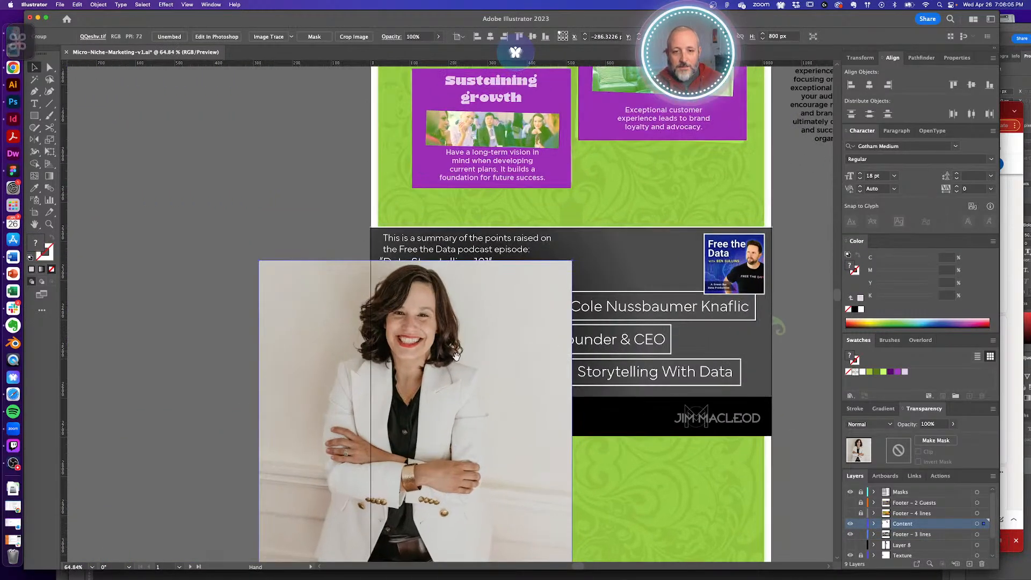
key(a)
key(super+x)
key(super+f)
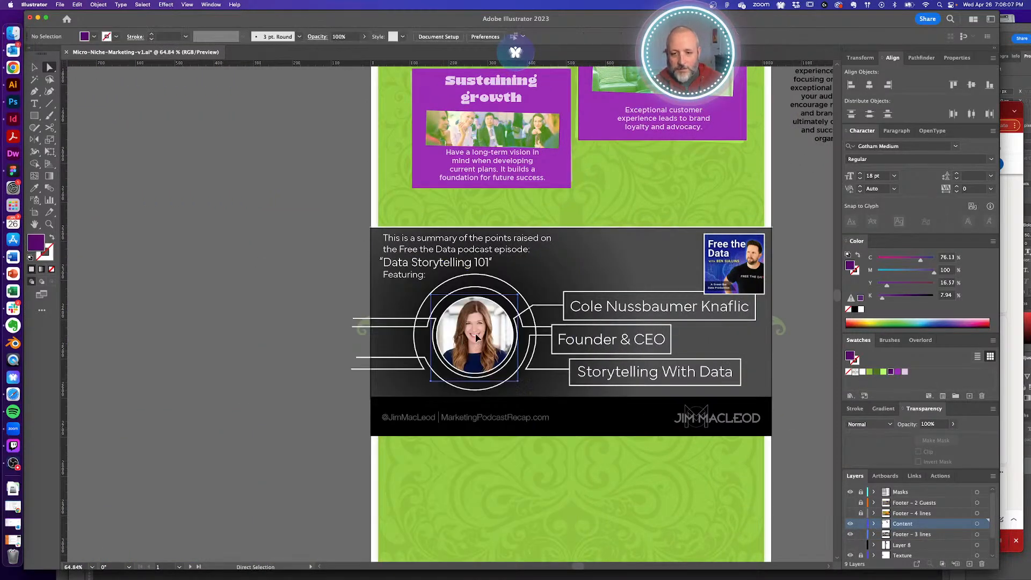
scroll(457, 313, up, 5)
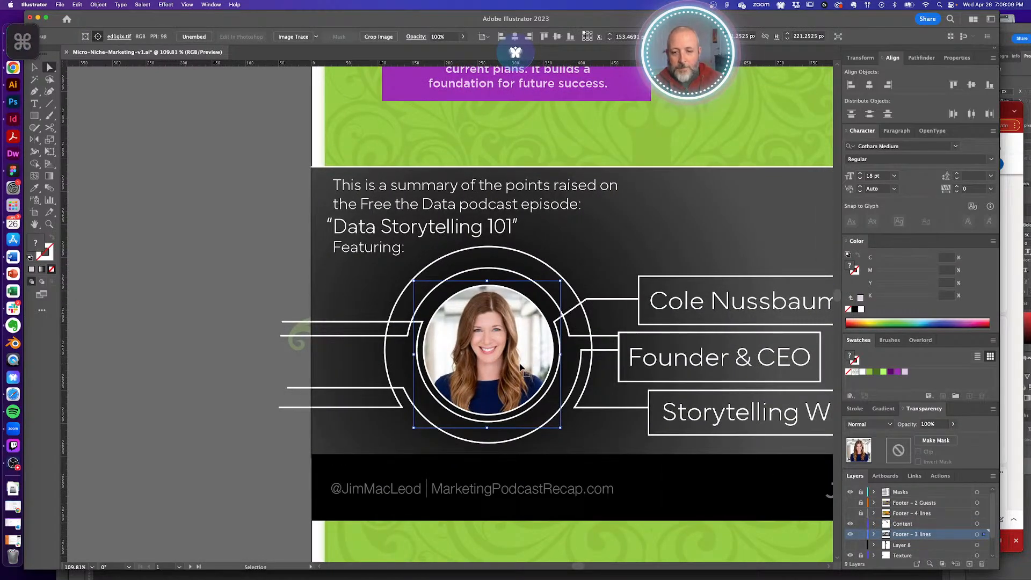
key(super+shift+a)
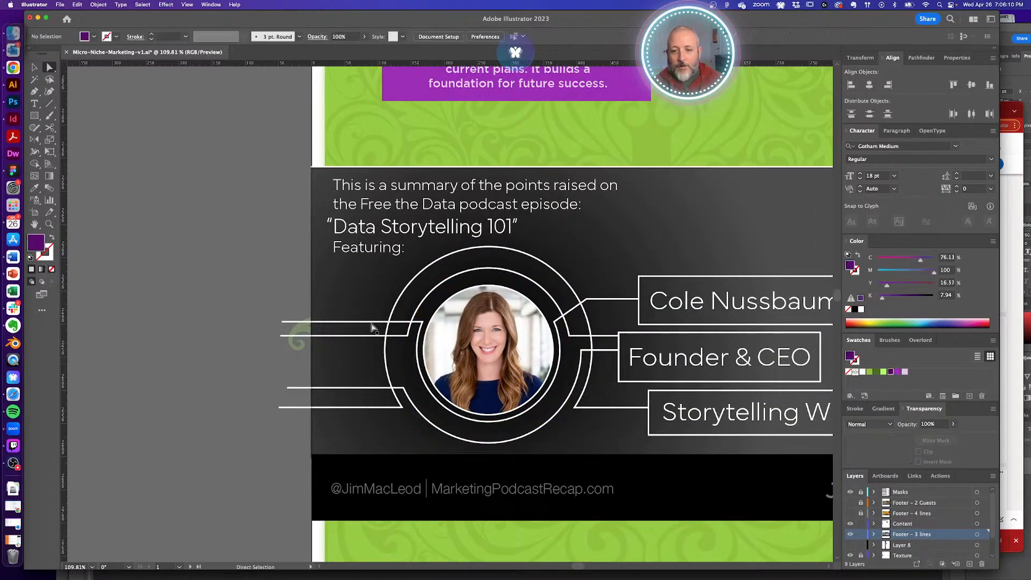
click(467, 354)
key(super+f)
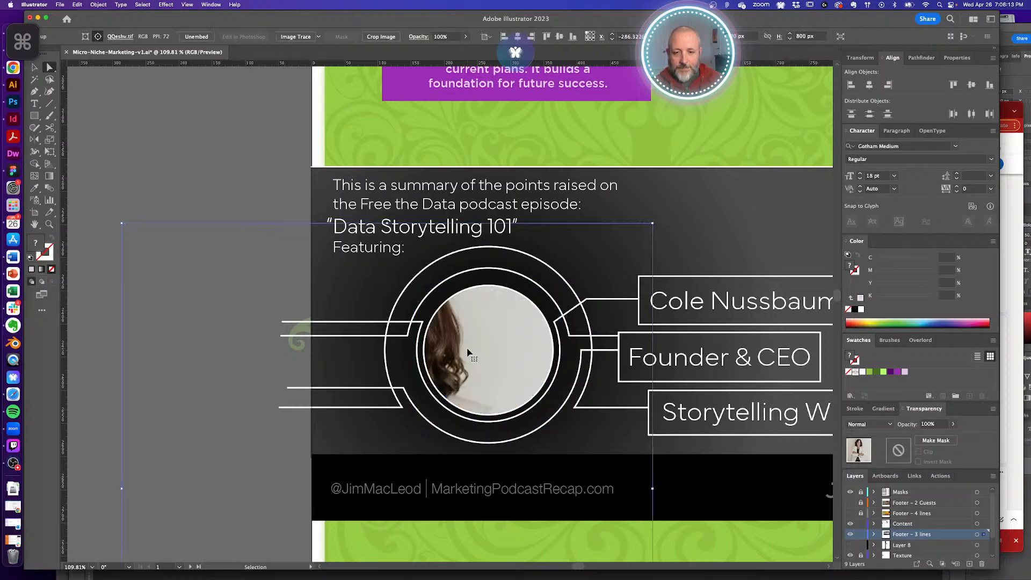
- Scale the headshot to 250 px, centre it in the circle, and unlock all objects
drag(652, 223, 576, 299)
key(a)
key(v)
key(a)
drag(493, 356, 490, 342)
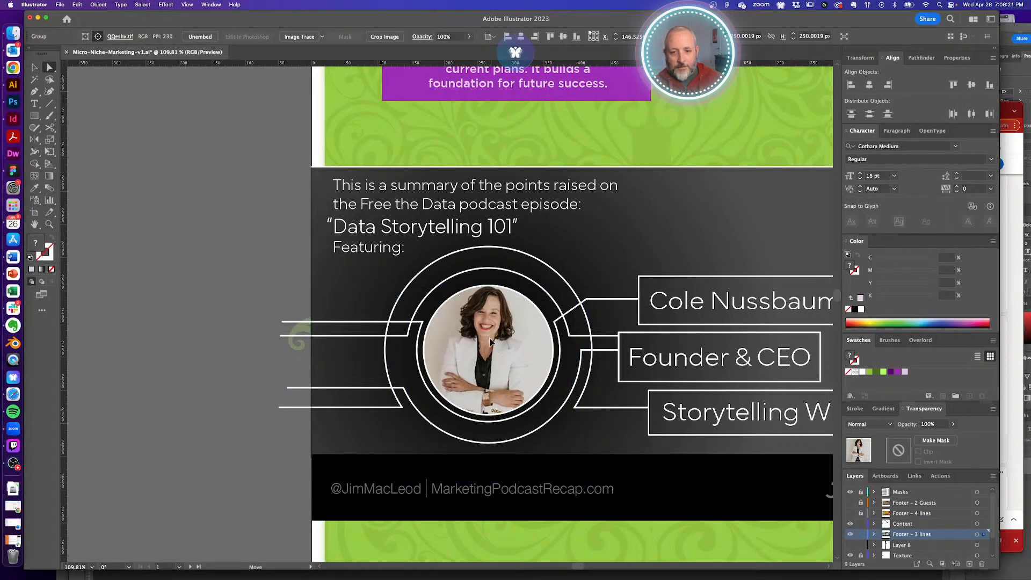
key(super+shift+a)
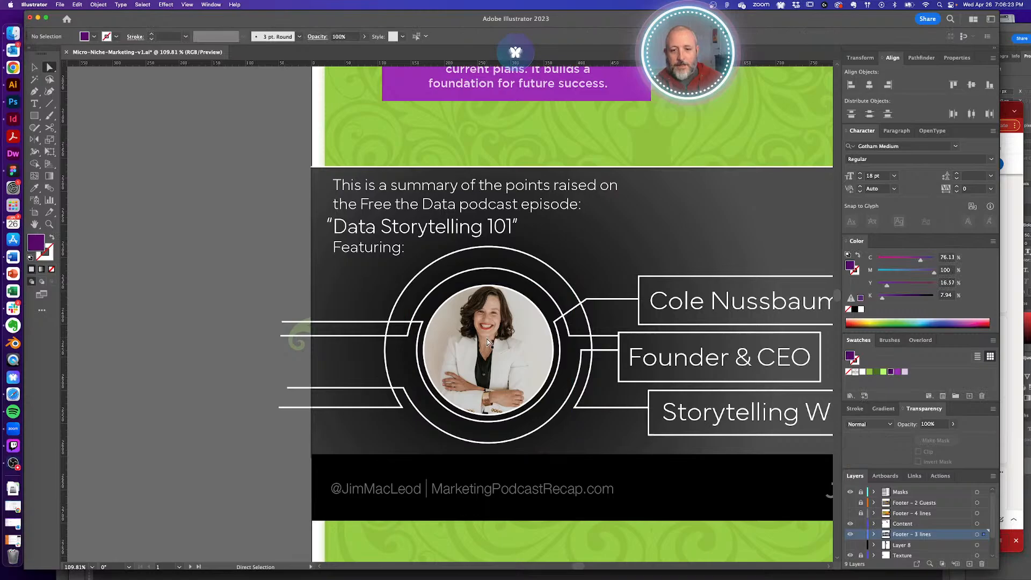
click(488, 342)
click(287, 271)
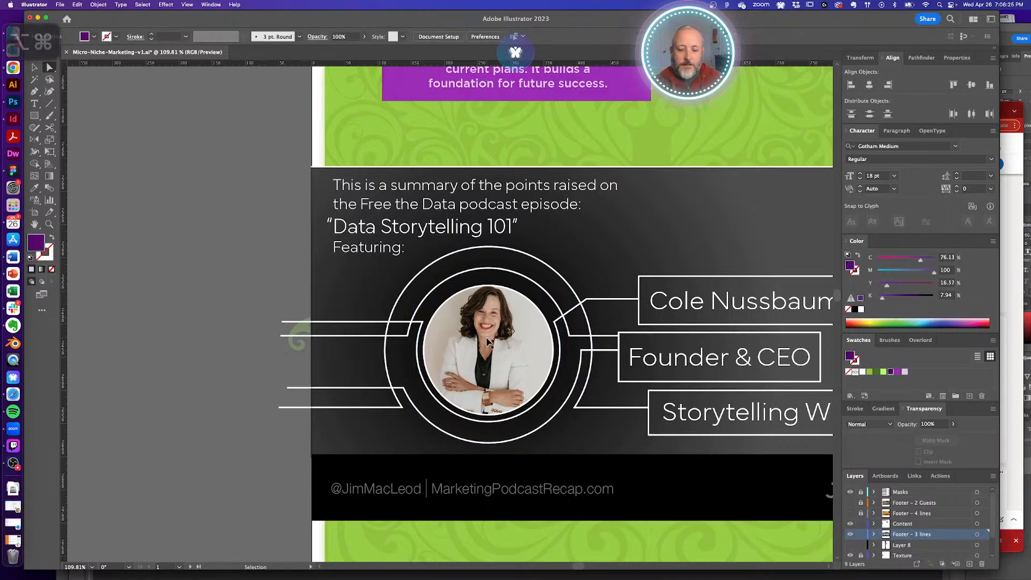
key(super+alt+2)
click(287, 271)
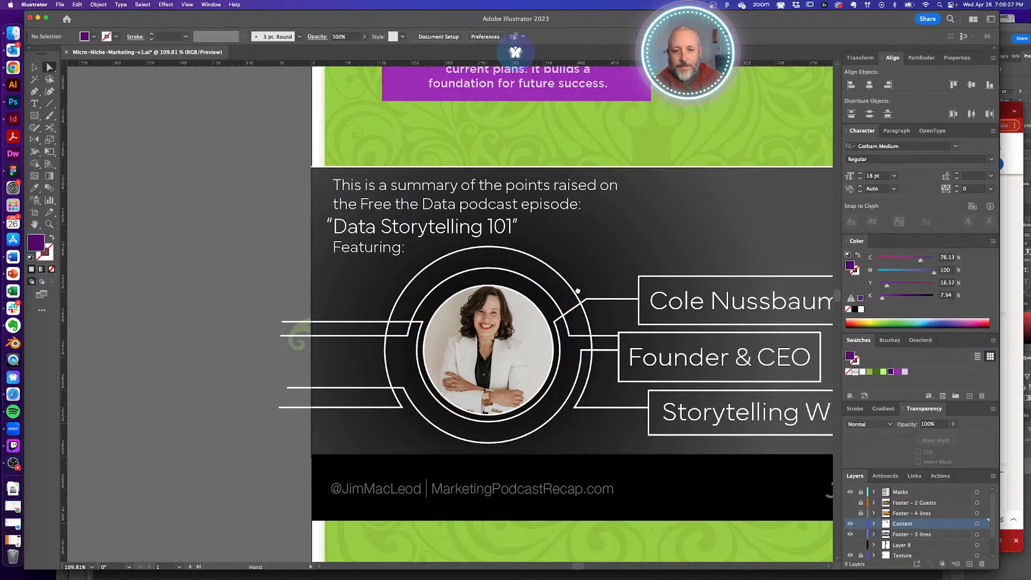
drag(578, 291, 422, 346)
- Fill the footer background rectangle with dark purple
click(423, 346)
click(891, 372)
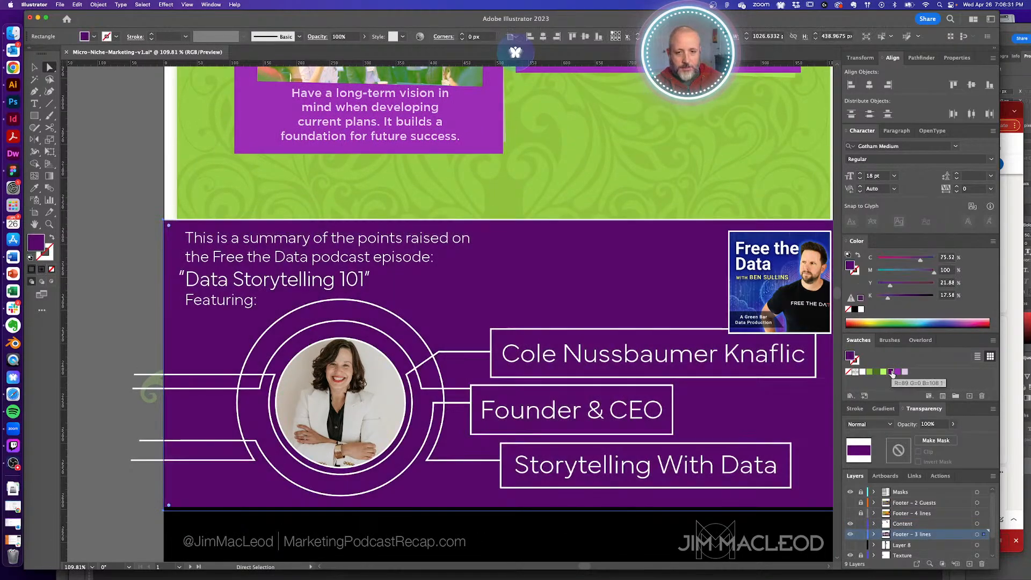
alt+super+click(419, 267)
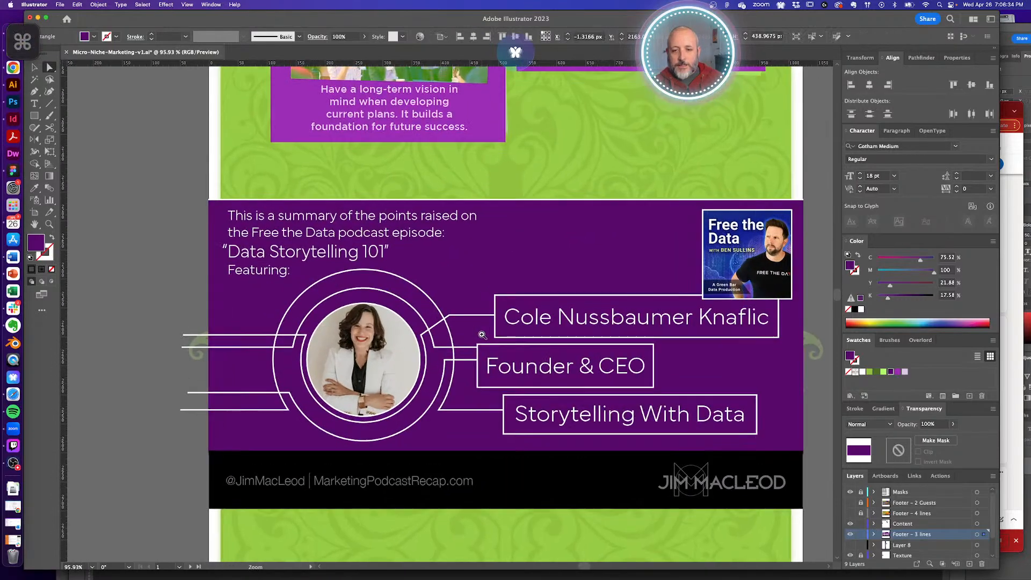
super+click(408, 297)
- Give the footer's rings, connector lines and name boxes light green outlines
click(447, 320)
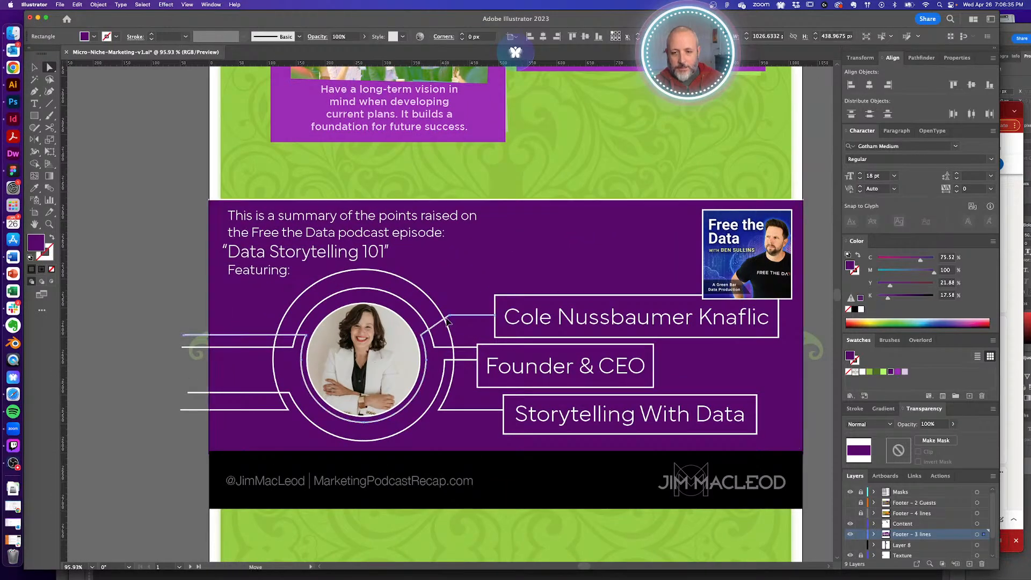
key(super+a)
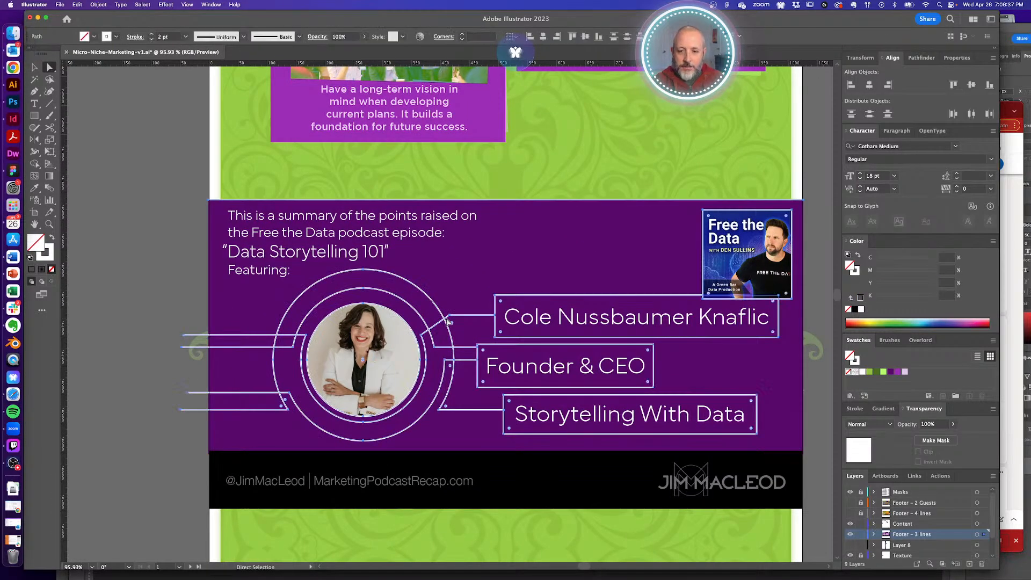
click(855, 271)
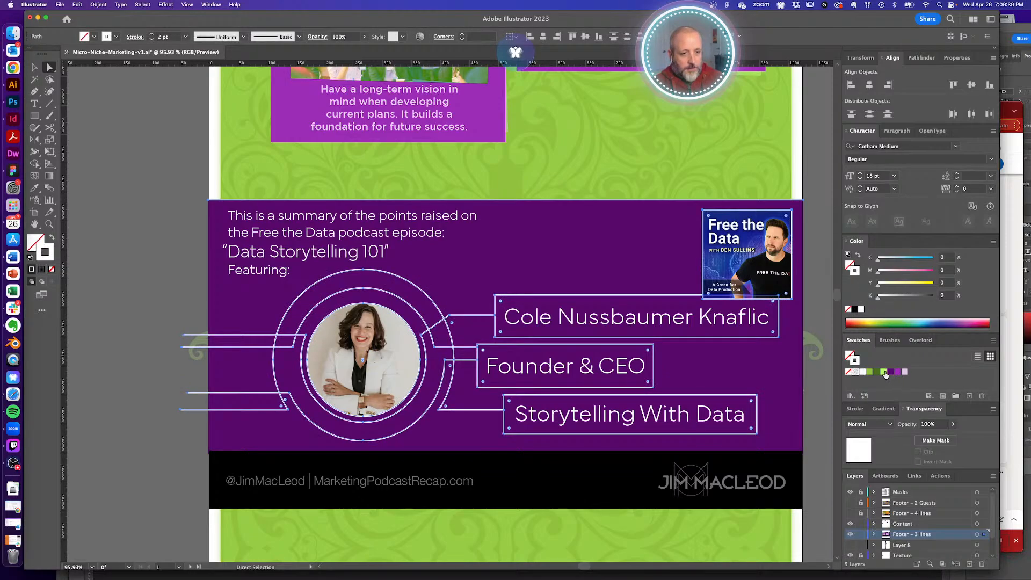
click(884, 373)
click(180, 278)
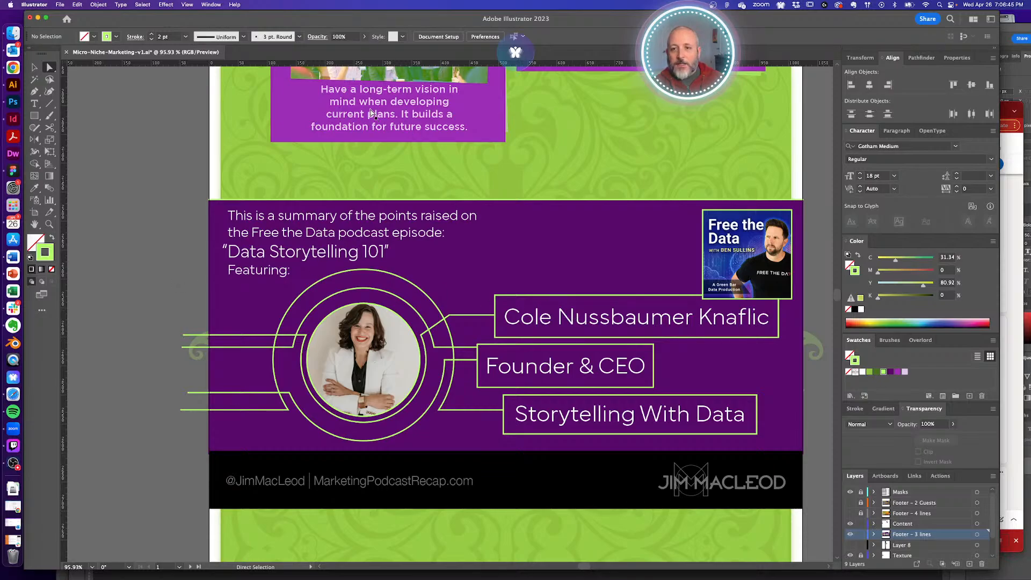
drag(411, 123, 417, 280)
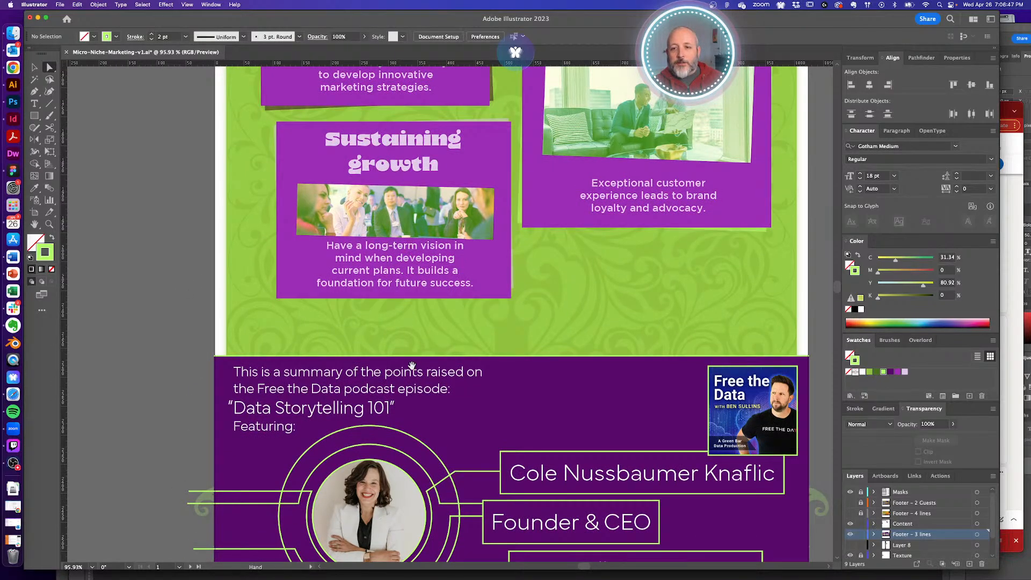
drag(412, 365, 417, 250)
- Set the Founder & CEO label and the summary text in Gotham Light
click(537, 422)
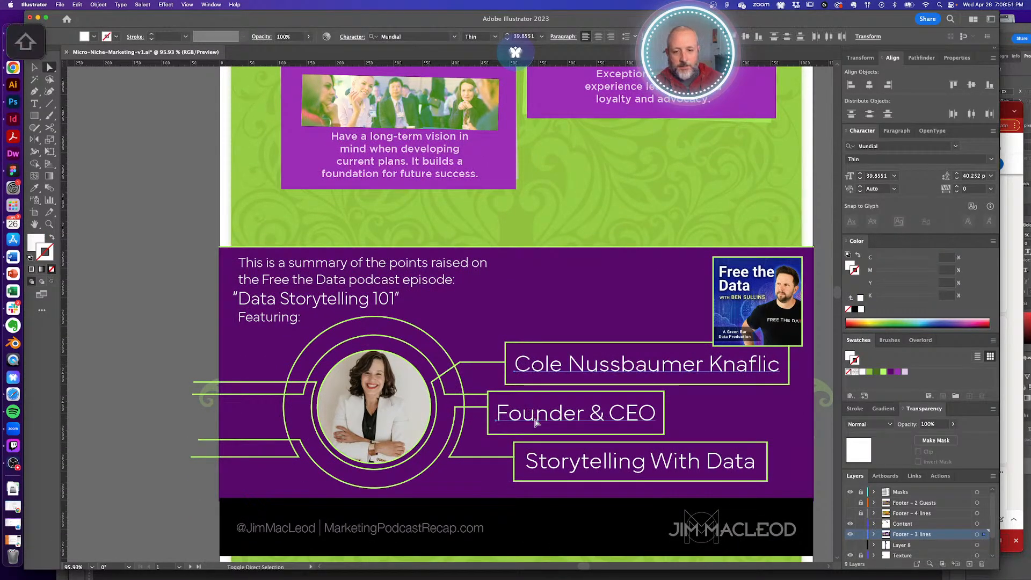
shift+click(232, 303)
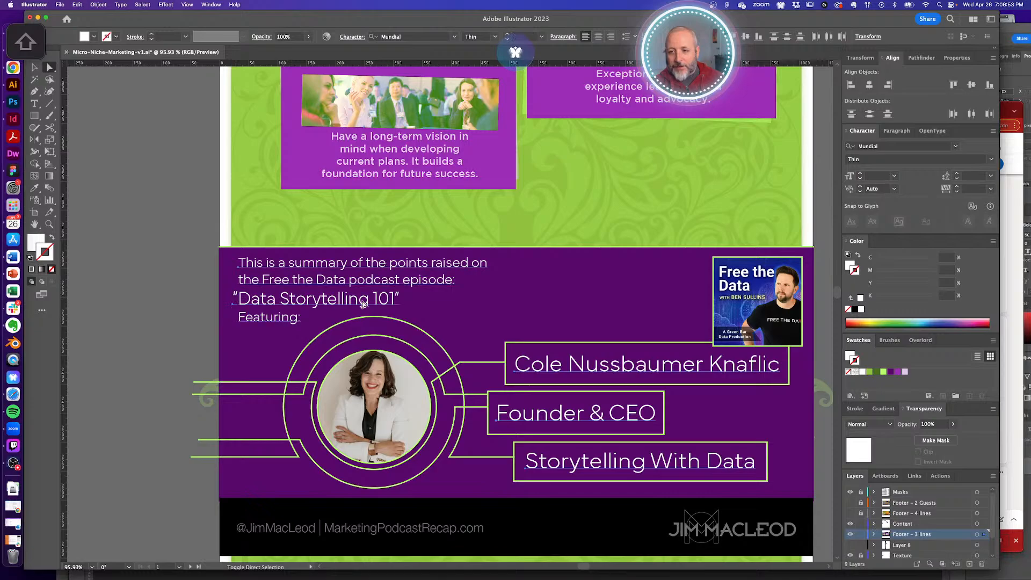
click(907, 146)
text(gotham)
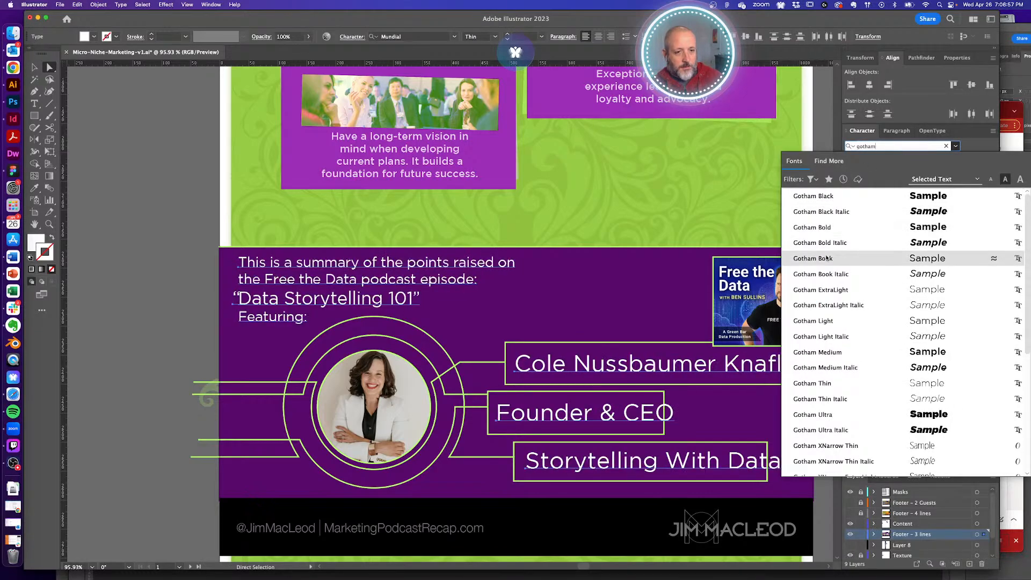
click(841, 321)
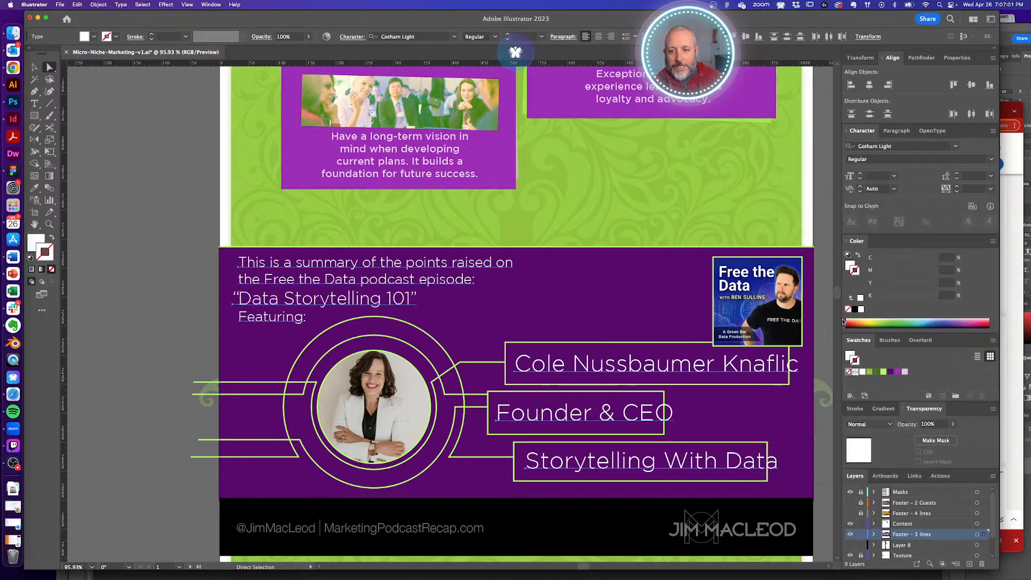
click(175, 285)
click(237, 299)
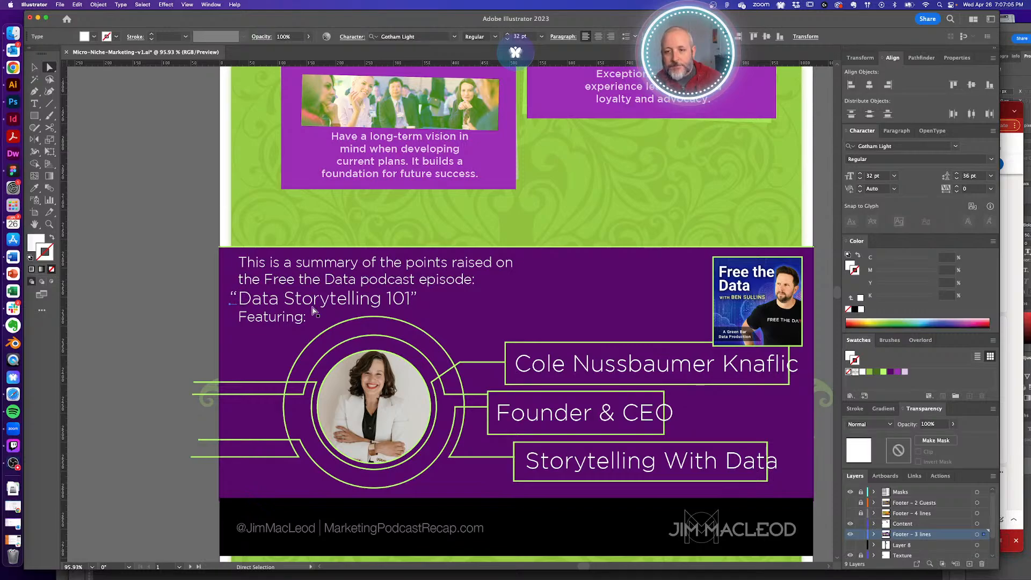
click(180, 265)
drag(365, 347, 343, 321)
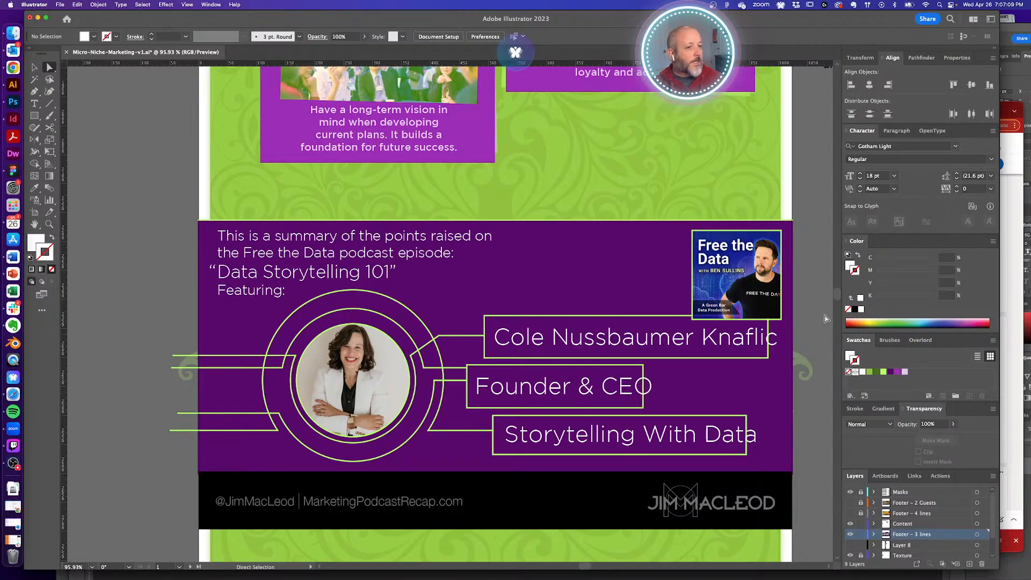
- Copy the new guest's name from her LinkedIn profile and begin editing the old name label
click(1006, 110)
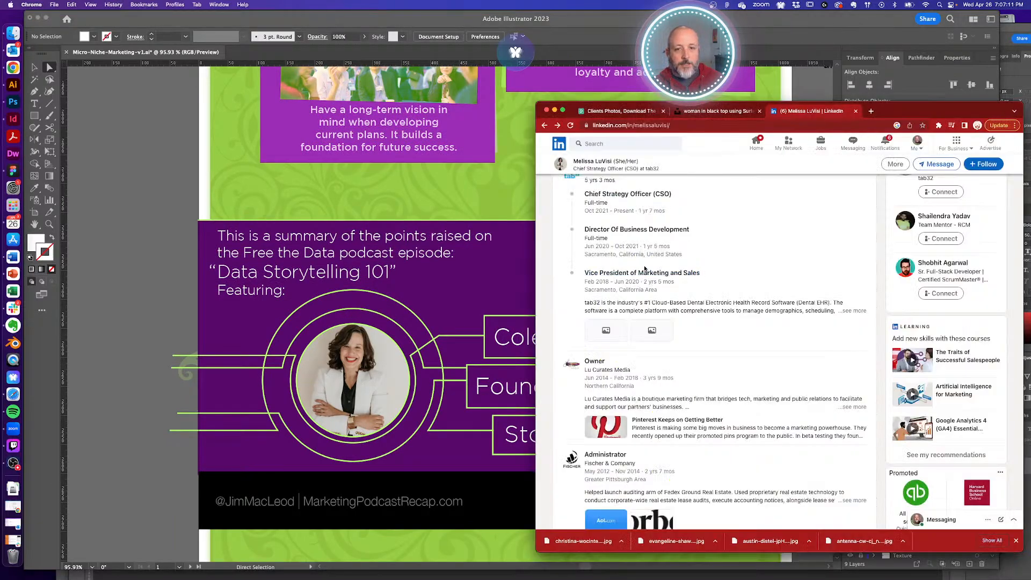
scroll(645, 268, up, 15)
drag(562, 278, 618, 280)
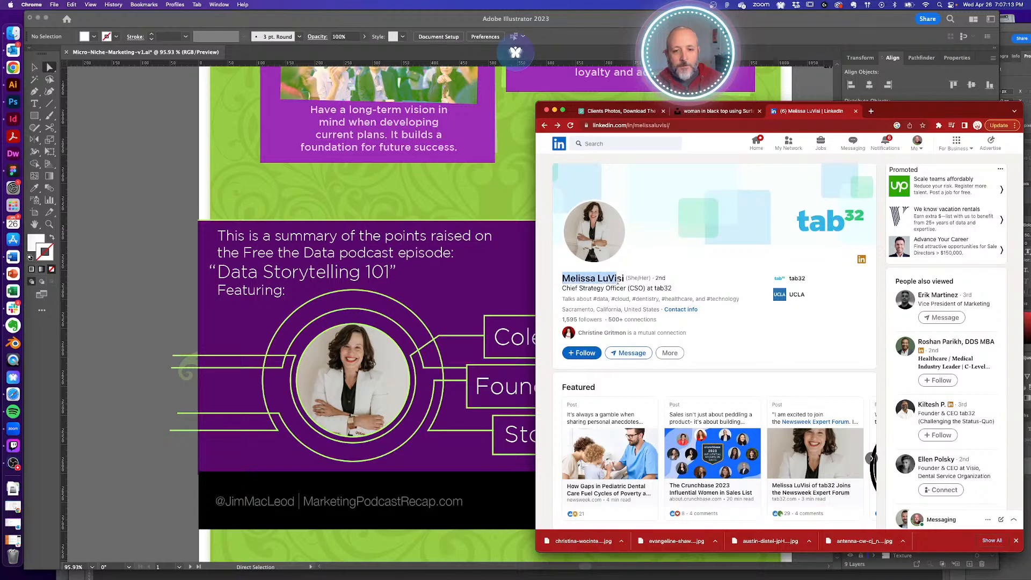
click(478, 237)
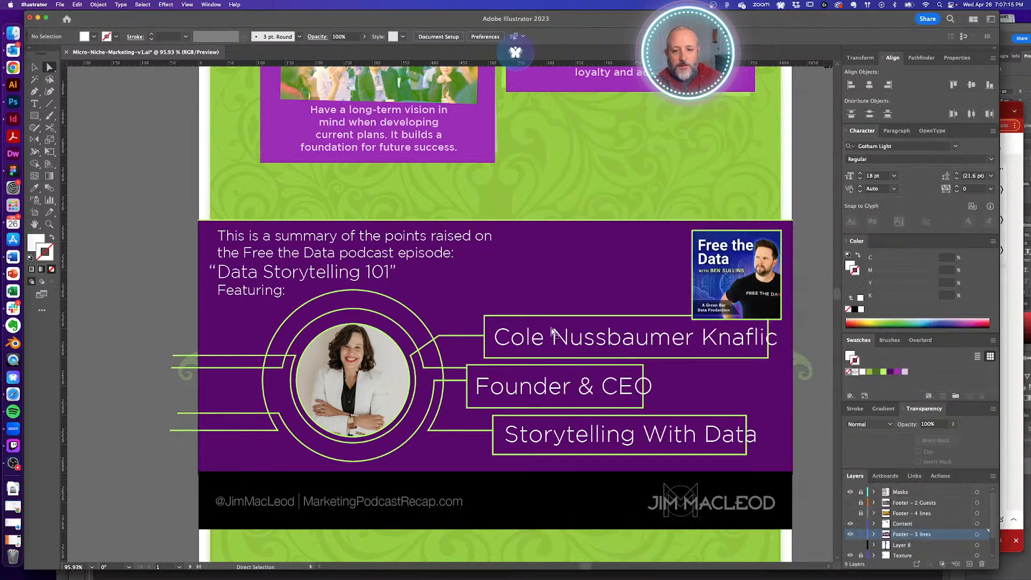
double_click(555, 334)
- Paste the new guest's name over the old one and change the job title to 'Chief Strategy Officer'
key(super+a)
key(super+v)
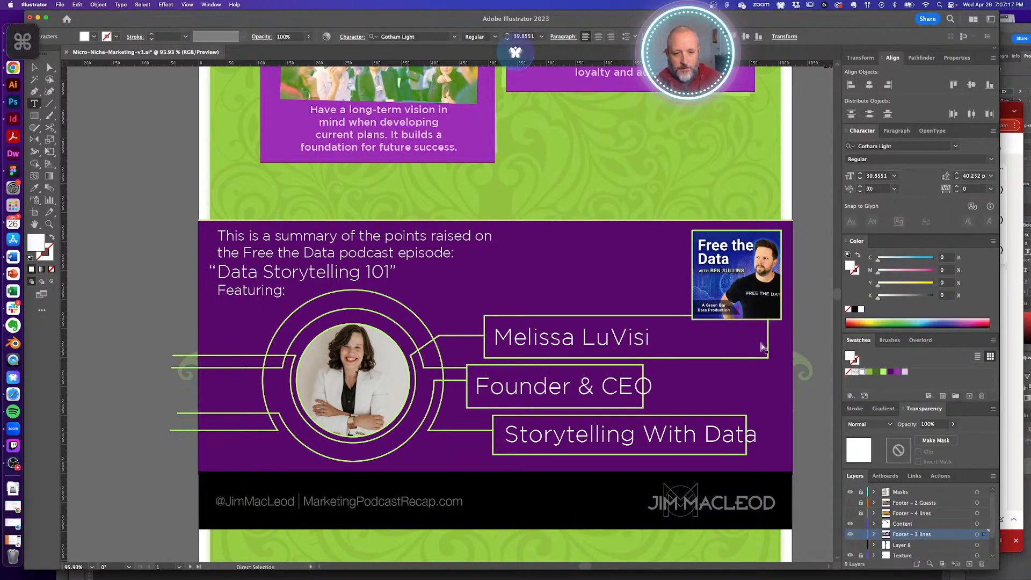
double_click(533, 383)
key(super+a)
text(C)
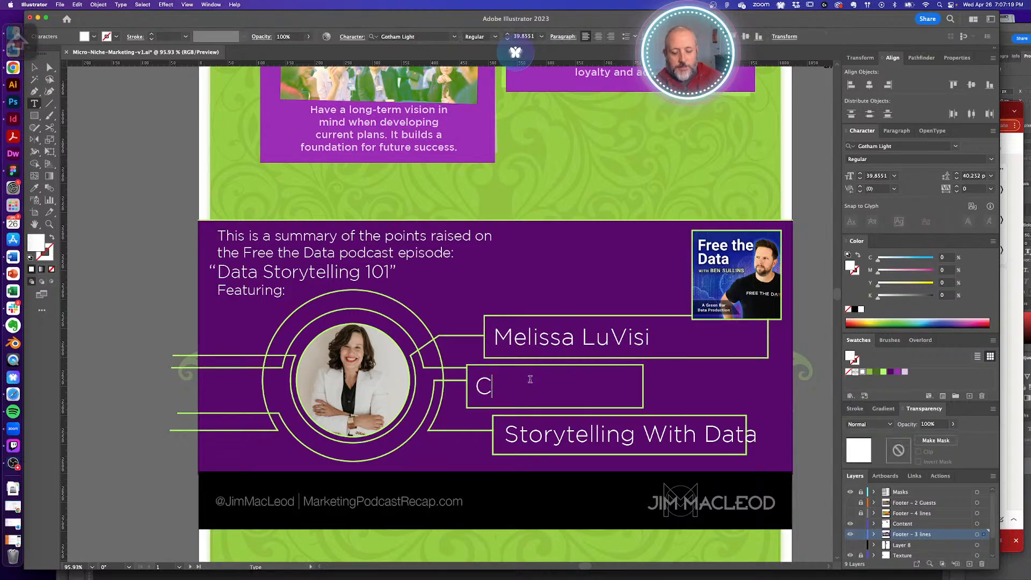
text(hief Strat)
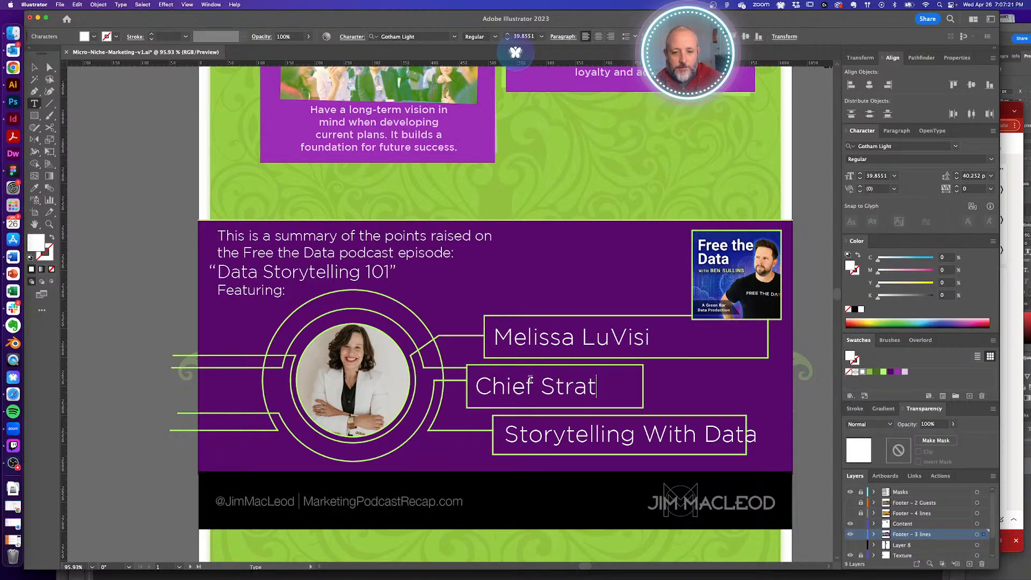
text(egy Officer)
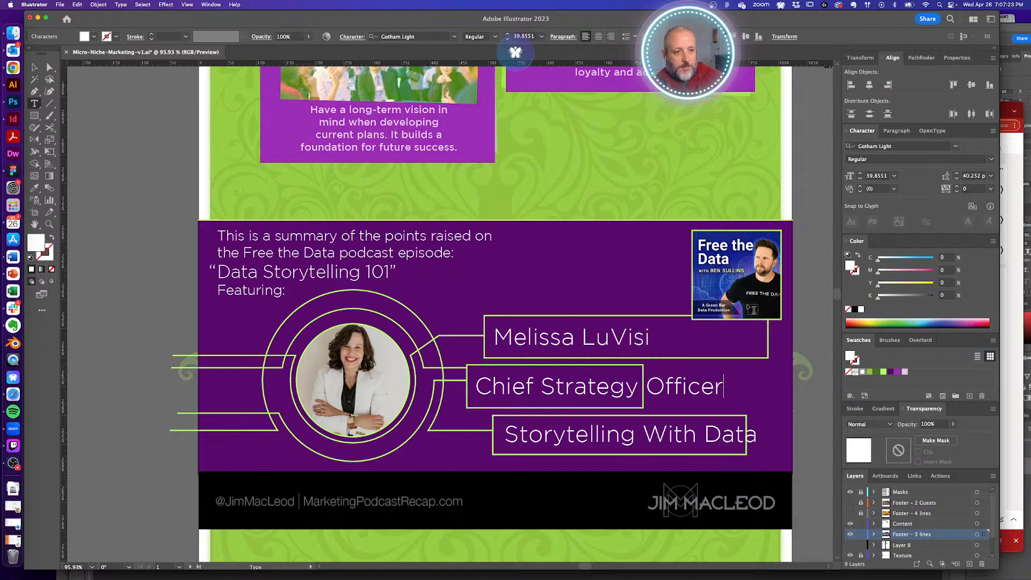
- Replace the 'Storytelling With Data' company label with 'tab32', checking the spelling on her profile
click(1005, 111)
scroll(693, 350, down, 10)
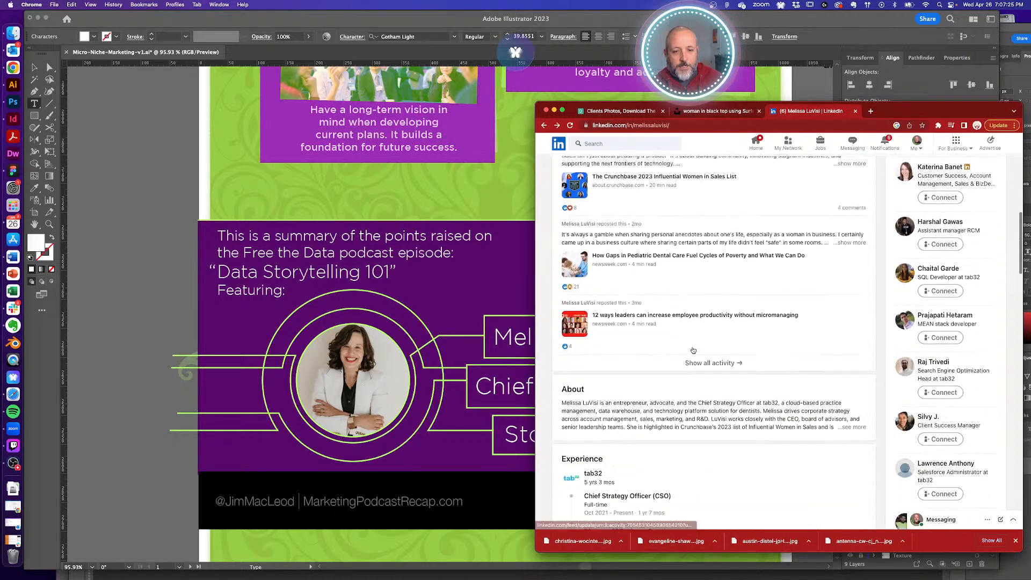
click(518, 355)
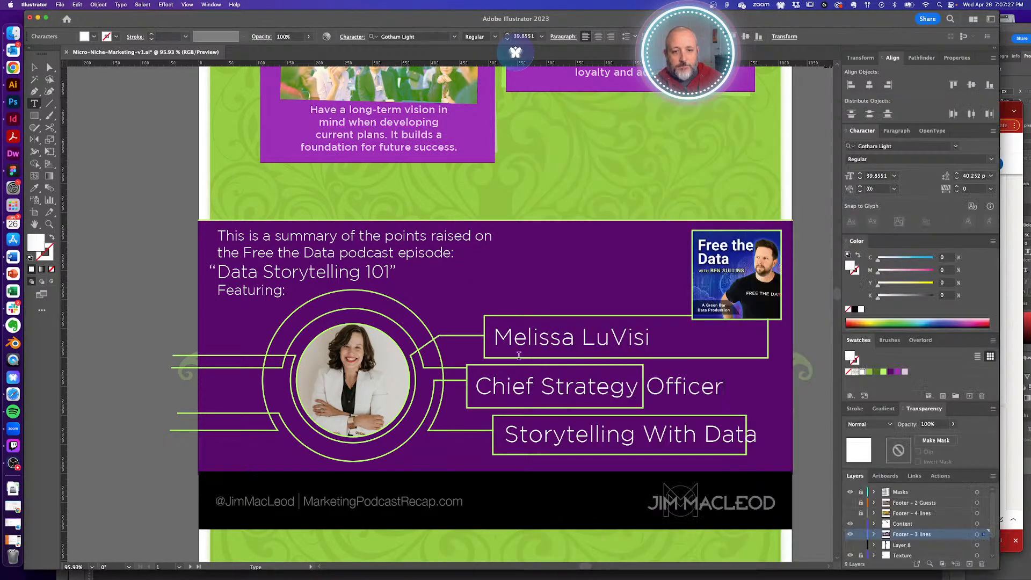
triple_click(571, 439)
text(Tab32)
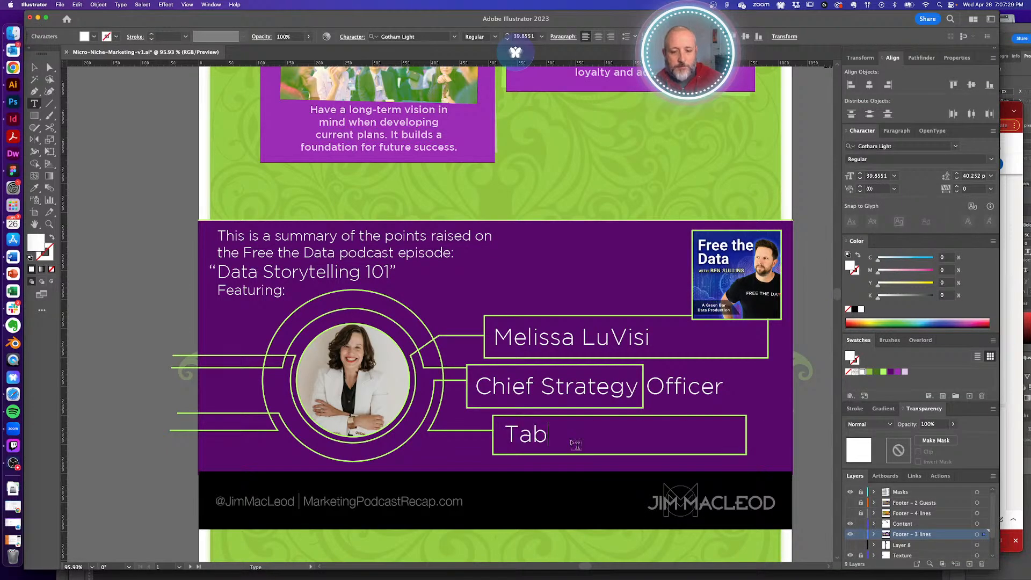
click(1007, 110)
click(497, 388)
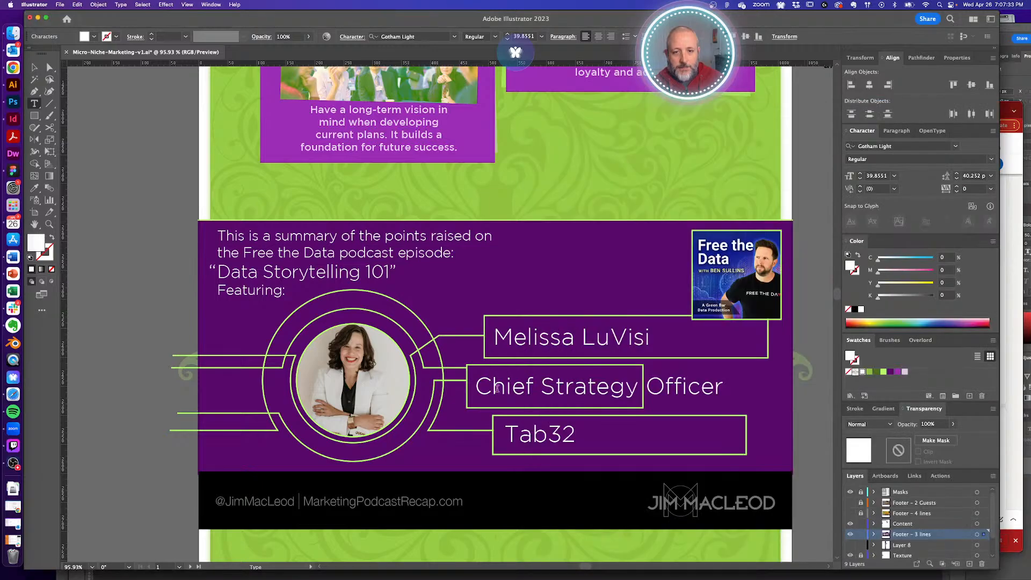
text(t)
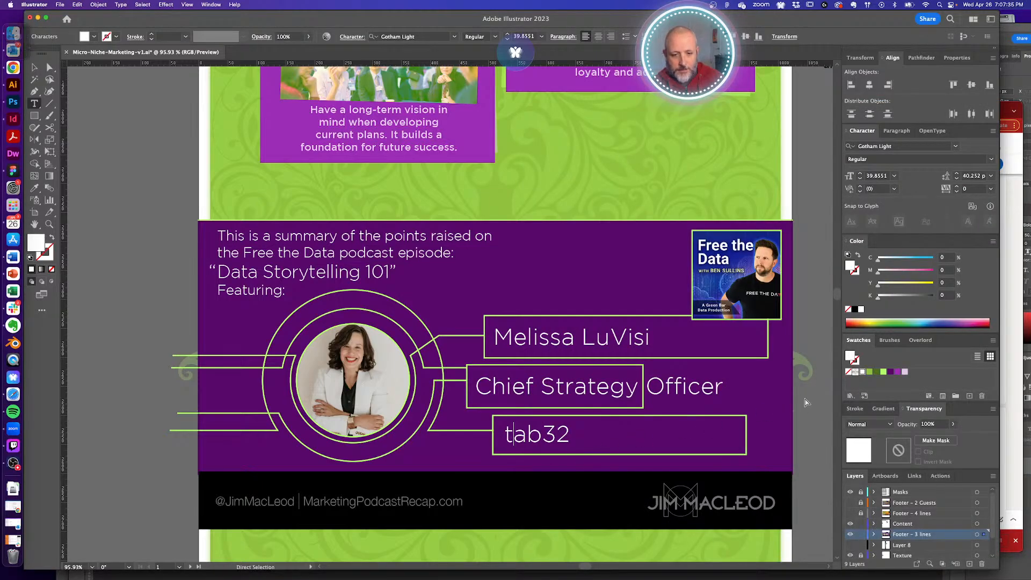
key(Escape)
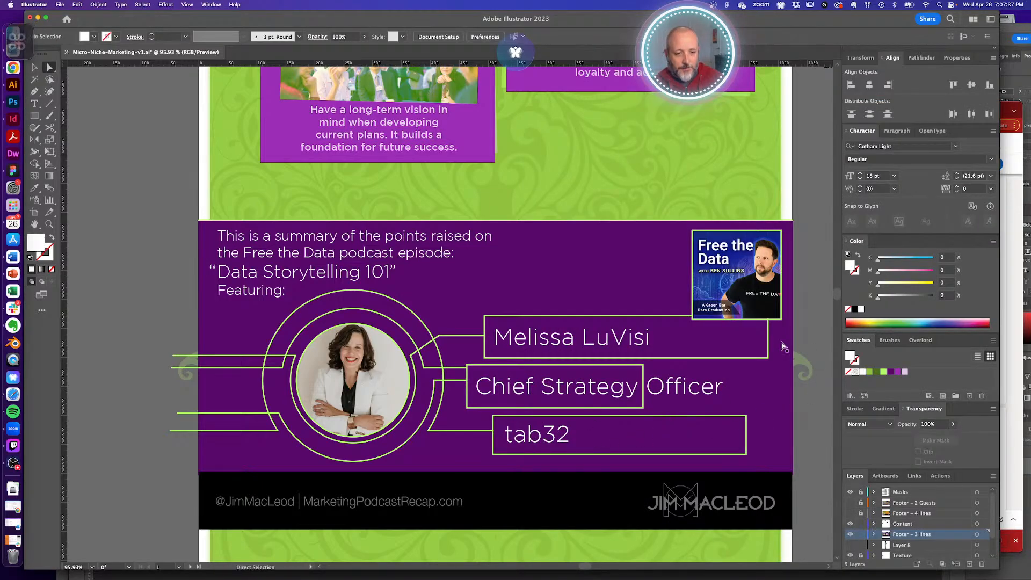
- Shrink the guest name and tab32 label boxes to fit snugly around their text
drag(771, 340, 734, 378)
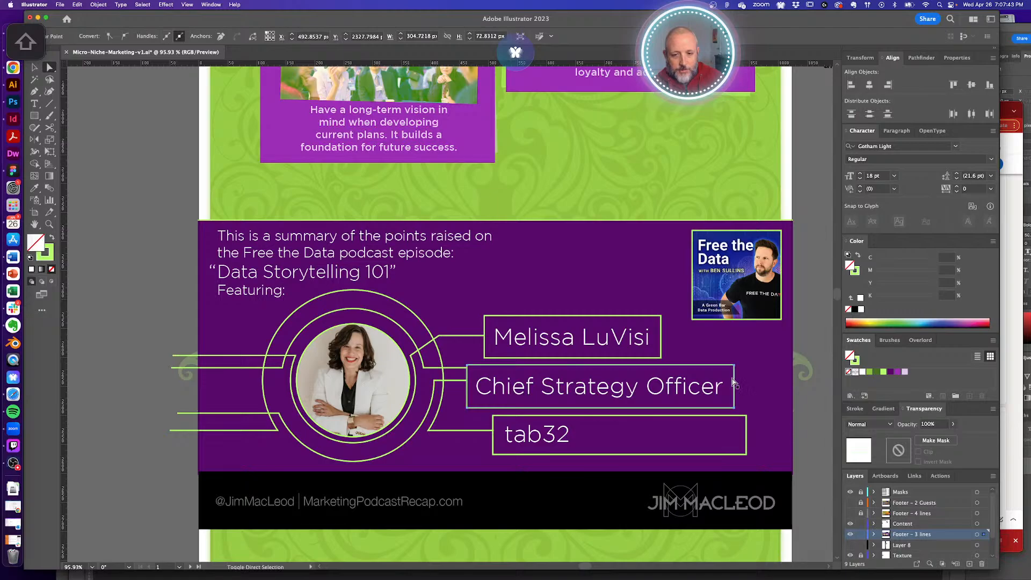
drag(748, 436, 584, 436)
click(795, 321)
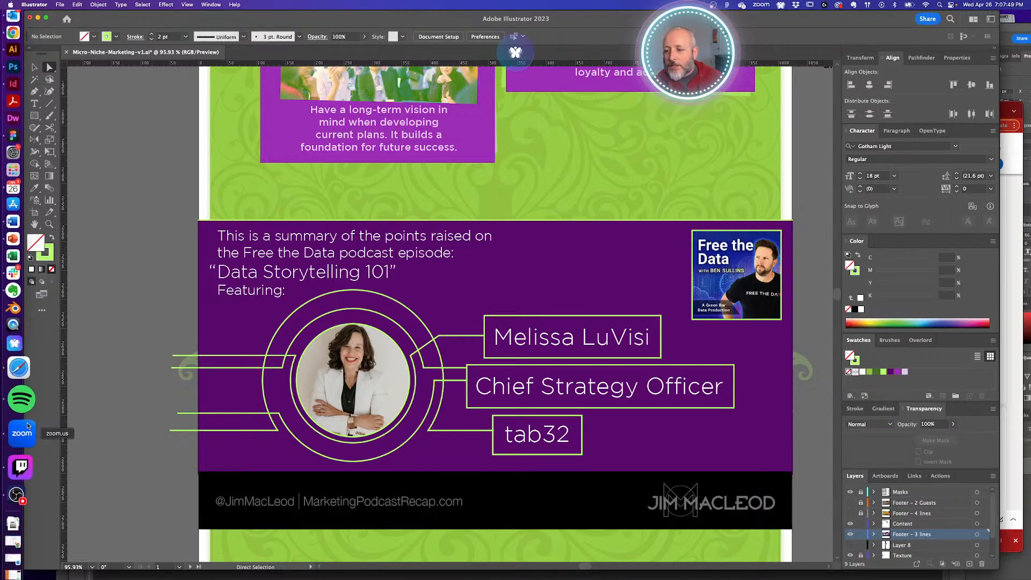
- Replace 'Free the Data' with 'Let's Talk About Brand' and retitle the episode 'Branding a Micro-Niche'
click(294, 259)
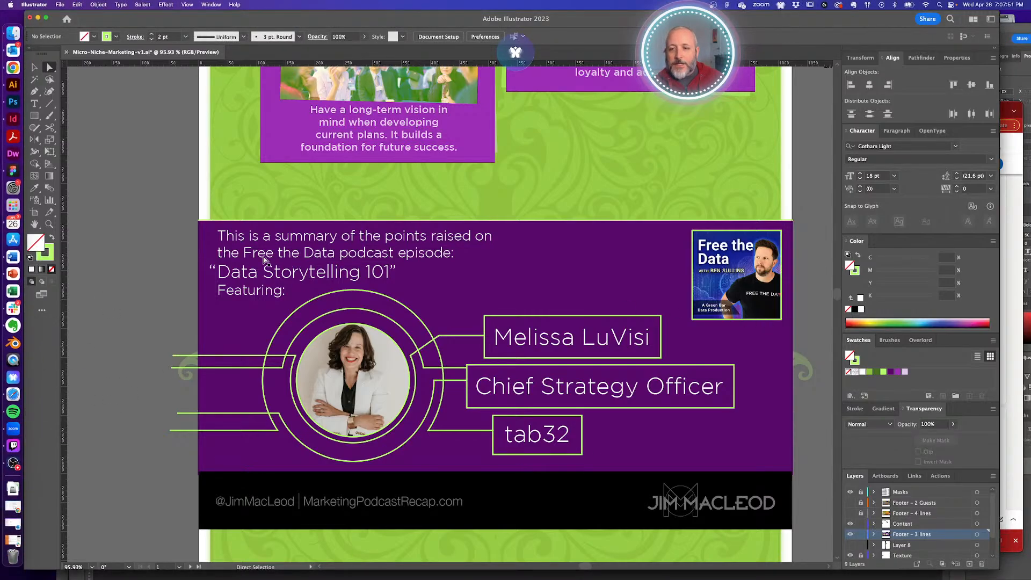
key(t)
drag(243, 251, 339, 252)
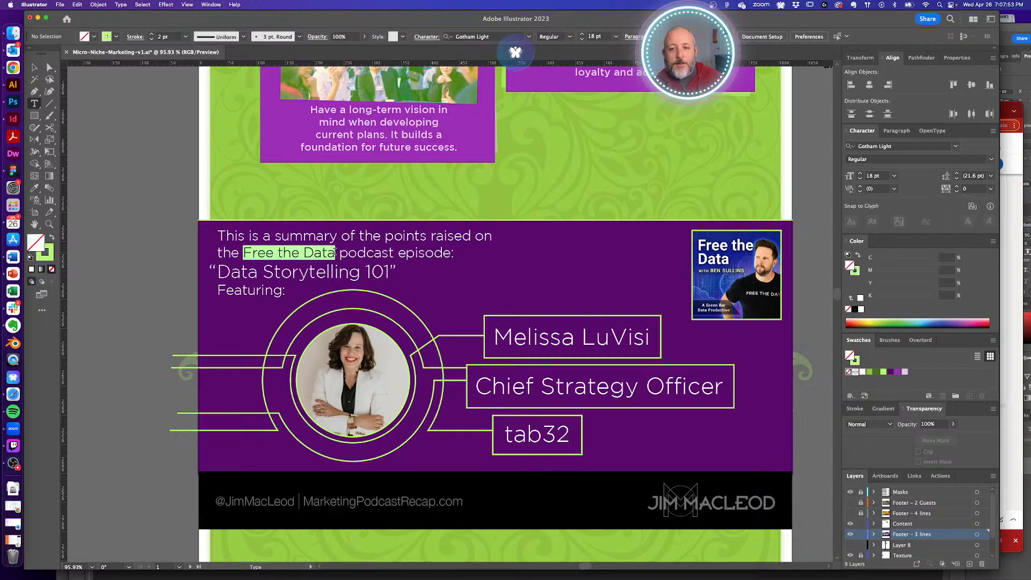
text(Let's T)
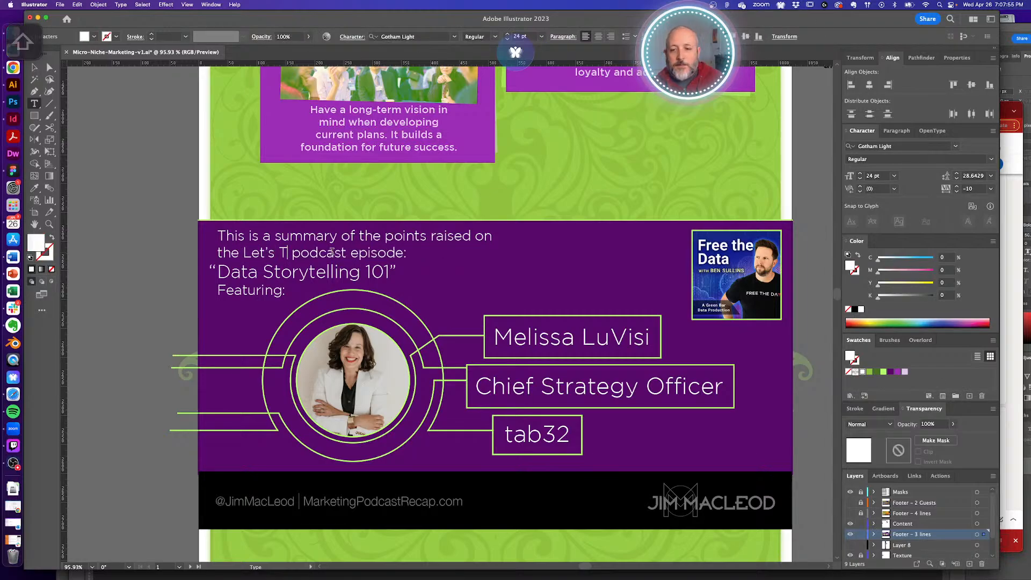
text(alk About Bra)
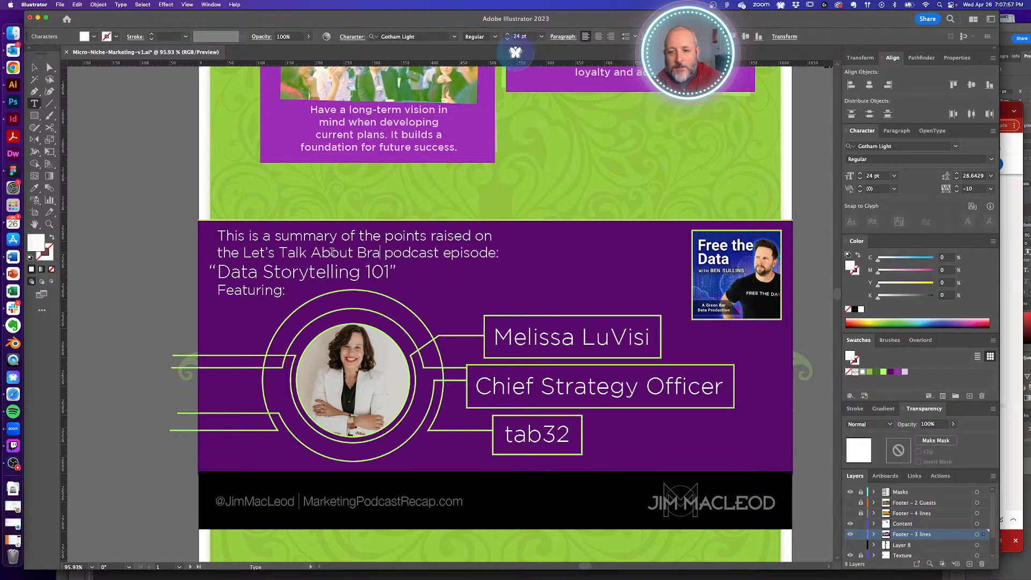
text(nd)
drag(220, 270, 393, 272)
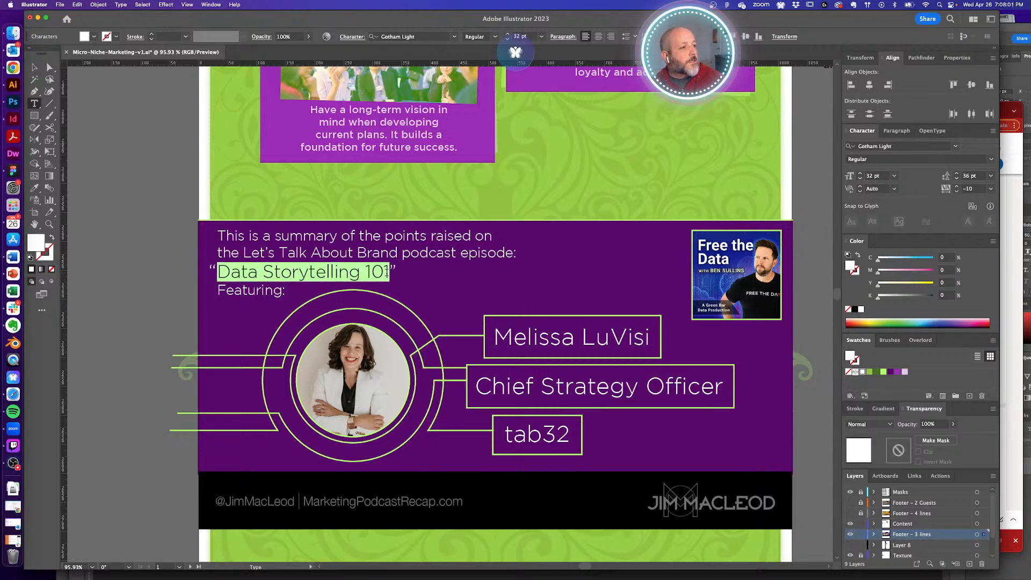
text(Branding a Mid”)
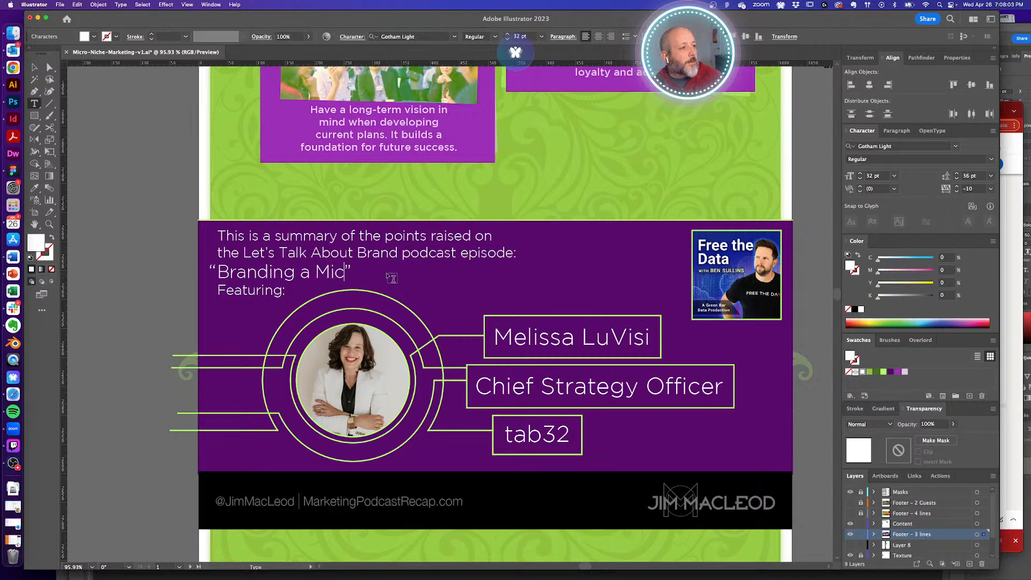
text(ro-Niche)
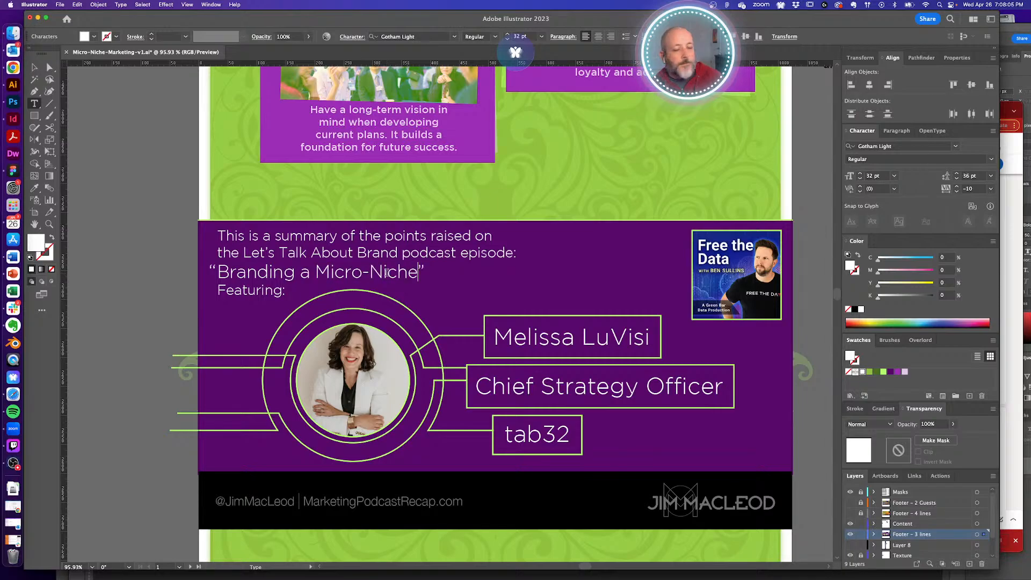
key(Escape)
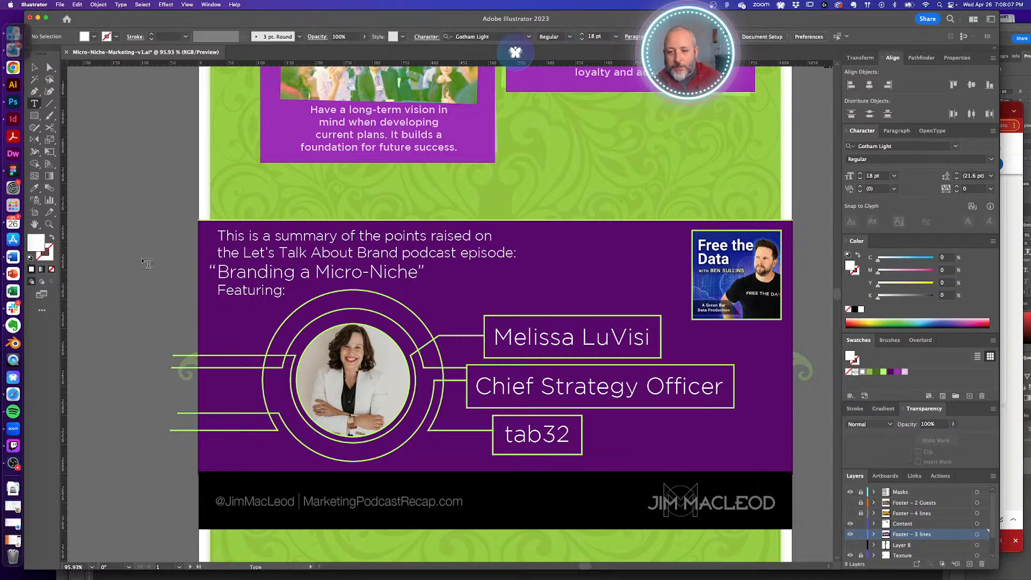
- Search Google Images for 'let's talk about brand' and open the Apple Podcasts cover full-size
scroll(623, 324, right, 2)
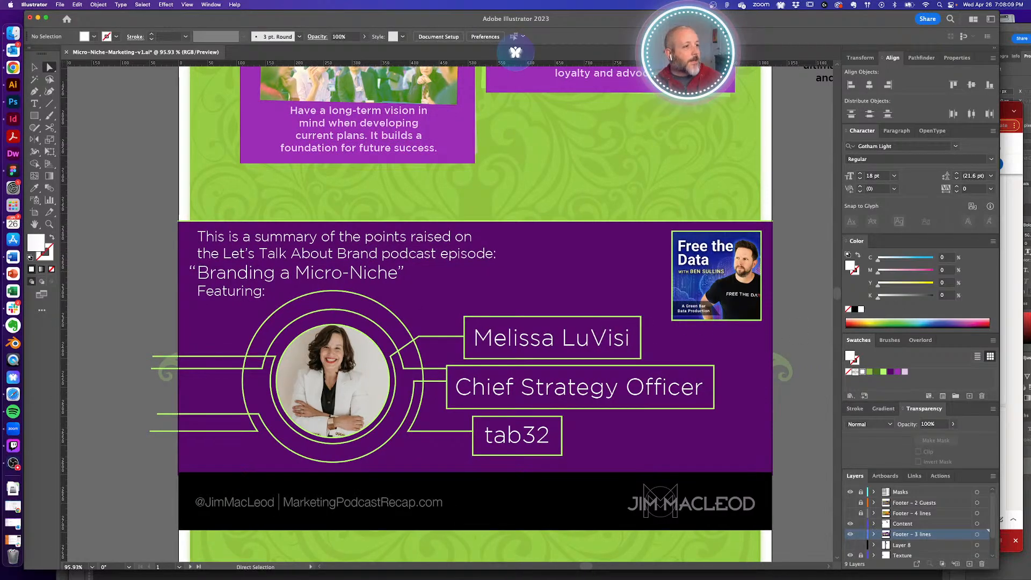
click(1006, 108)
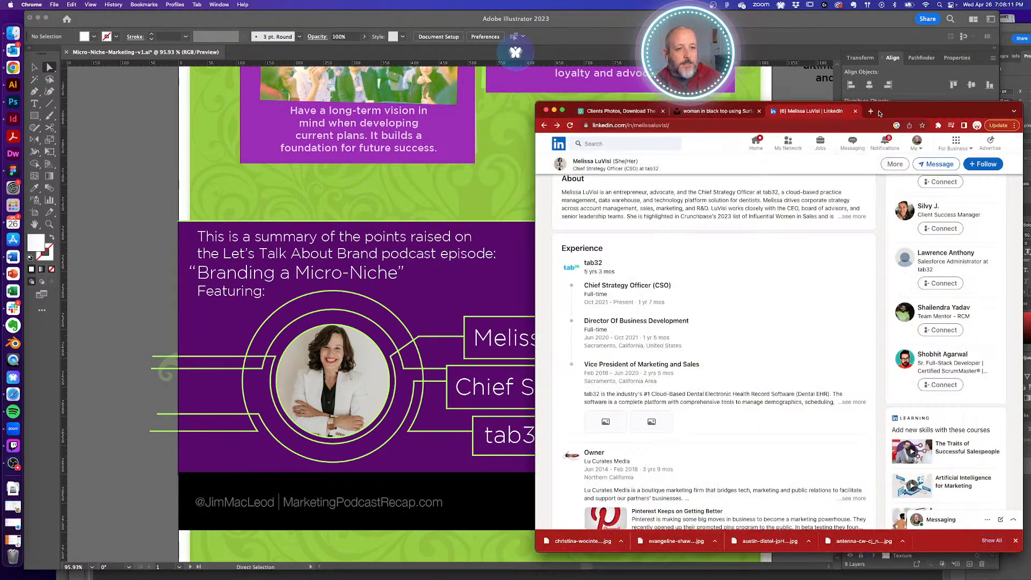
click(871, 111)
text(let's t)
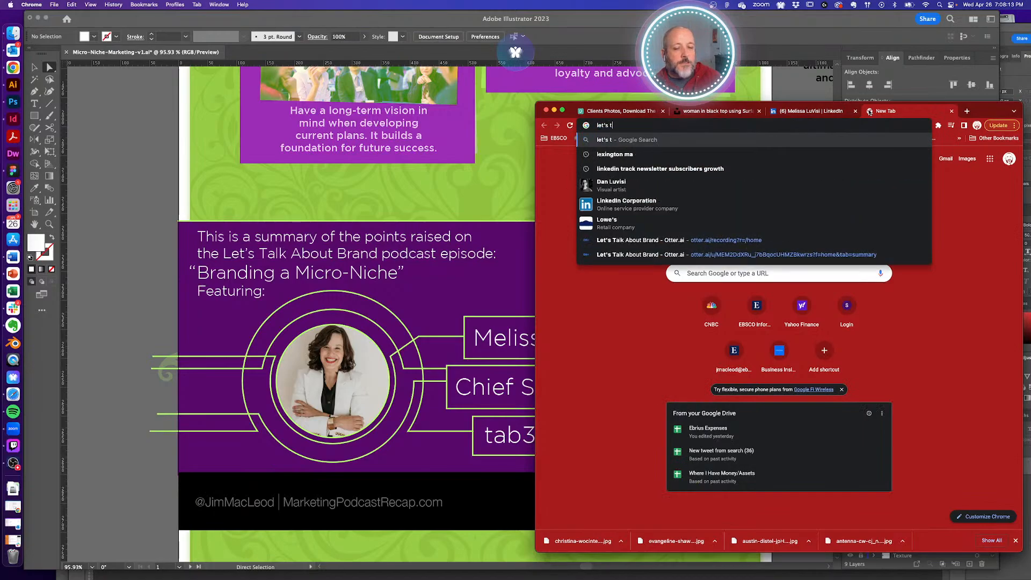
text(alk about brand)
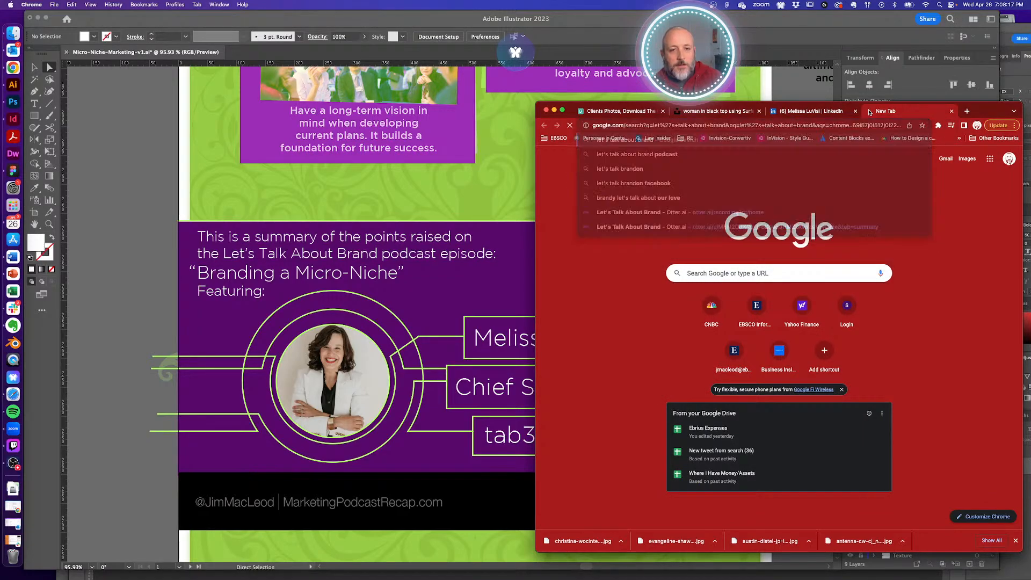
key(Return)
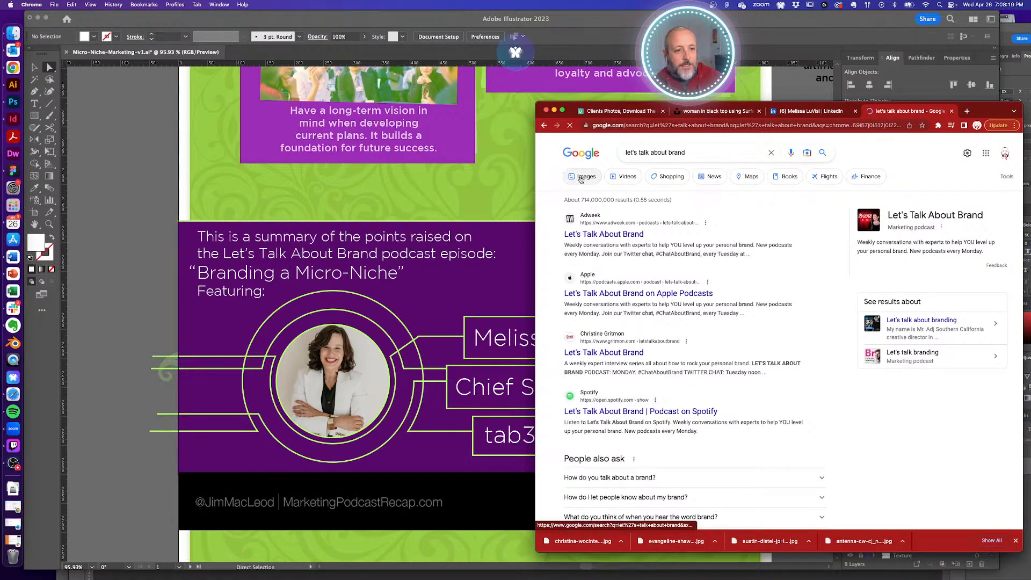
click(580, 177)
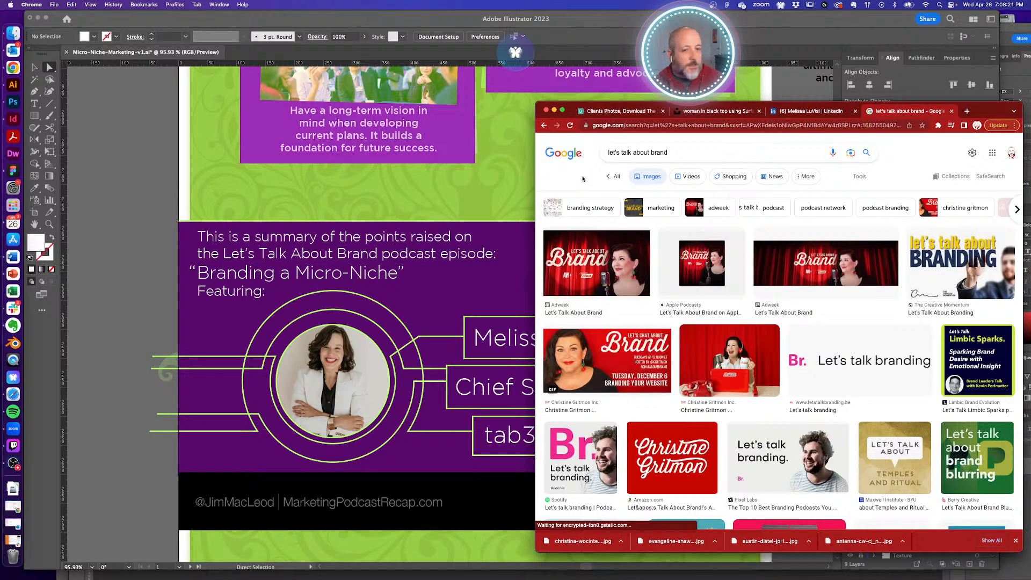
click(711, 257)
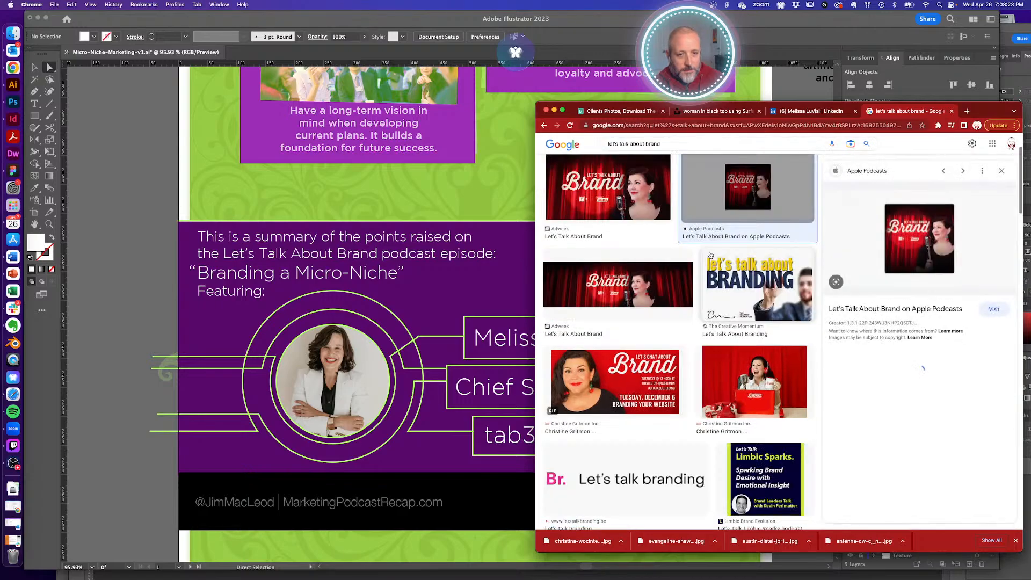
right_click(923, 223)
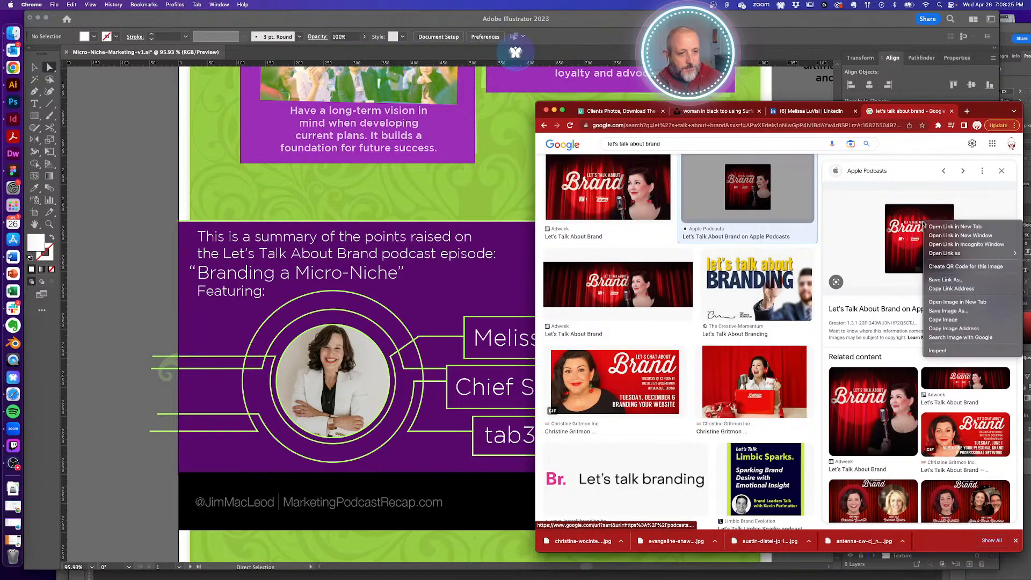
click(961, 304)
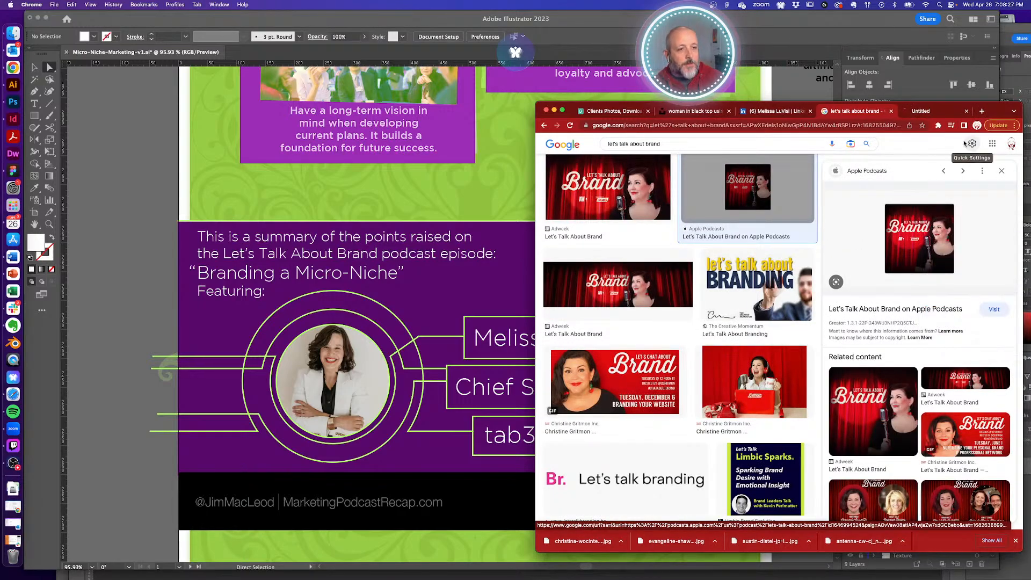
click(939, 111)
- Drag the full-size podcast cover image into the Illustrator infographic
drag(774, 317, 755, 270)
click(853, 111)
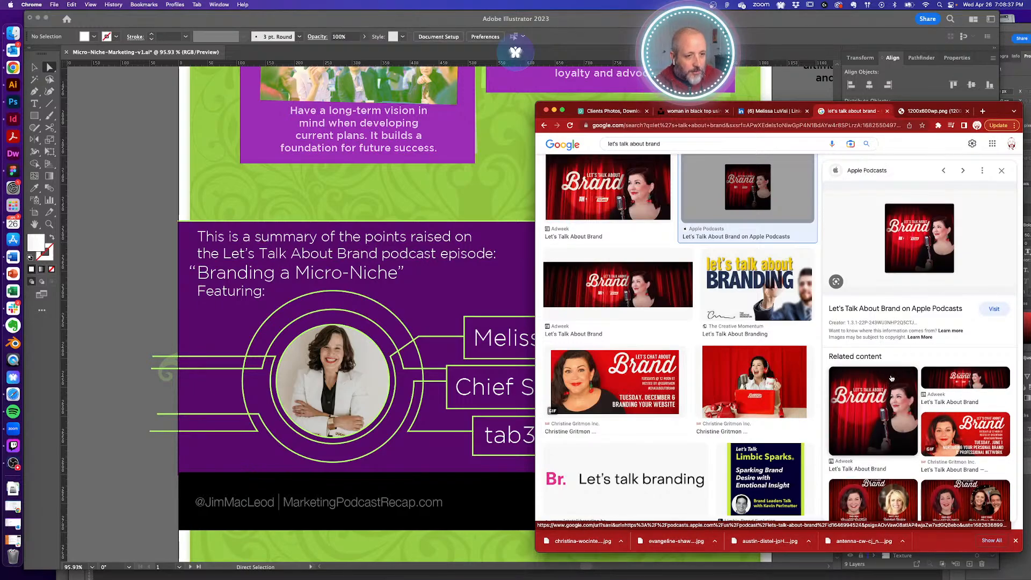
scroll(907, 268, down, 10)
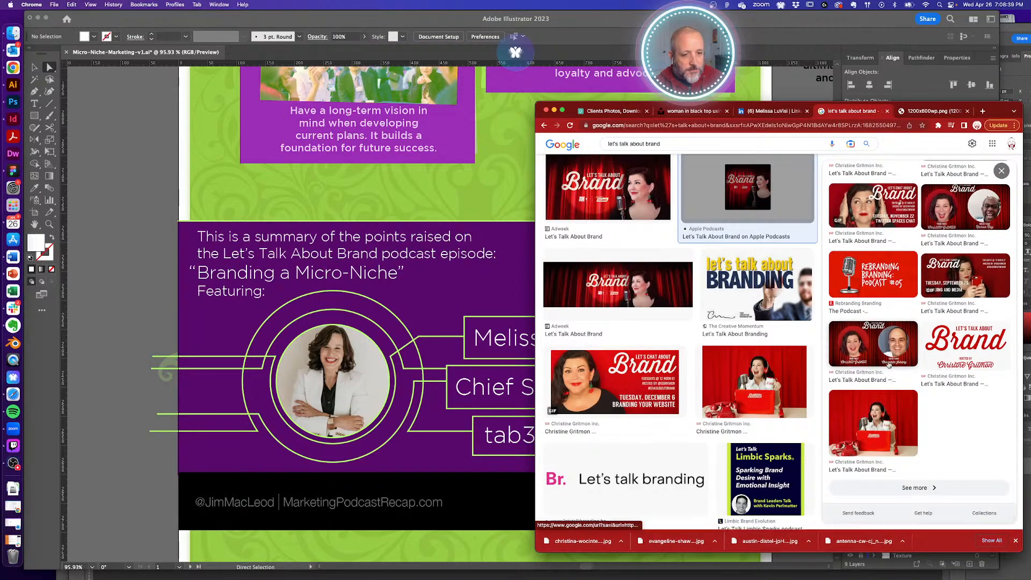
scroll(756, 366, down, 10)
scroll(755, 367, down, 10)
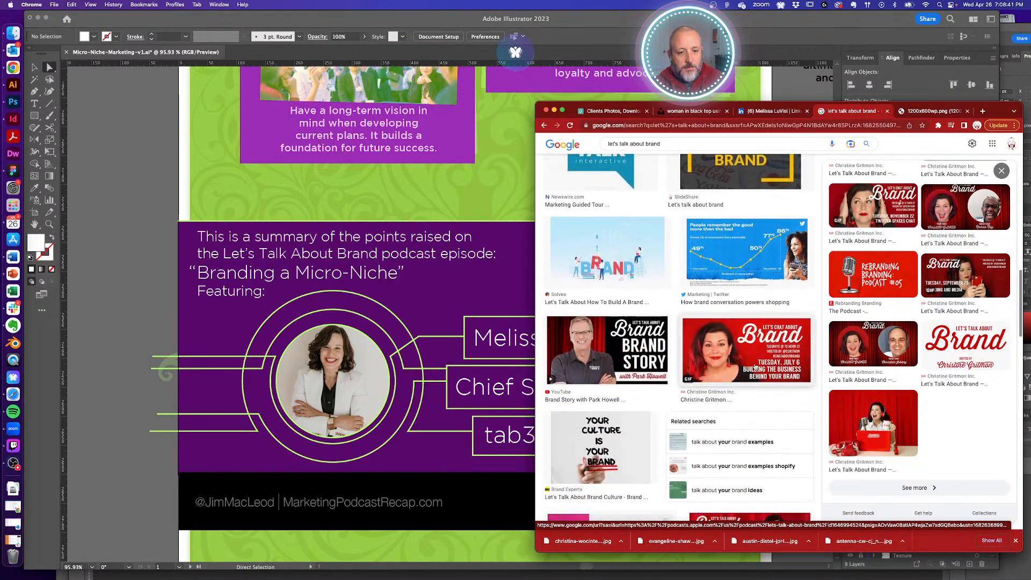
scroll(756, 367, down, 10)
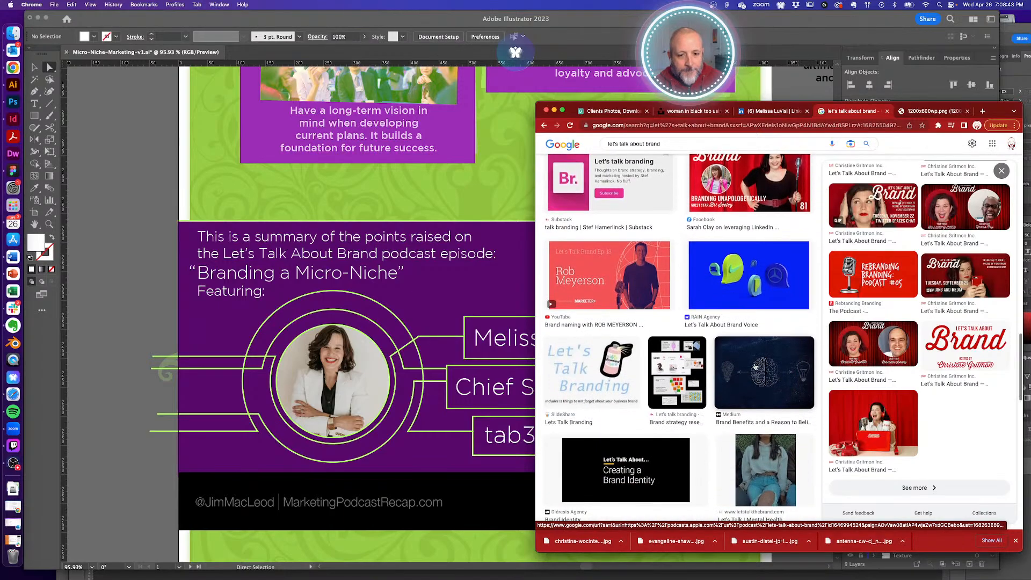
scroll(756, 366, up, 20)
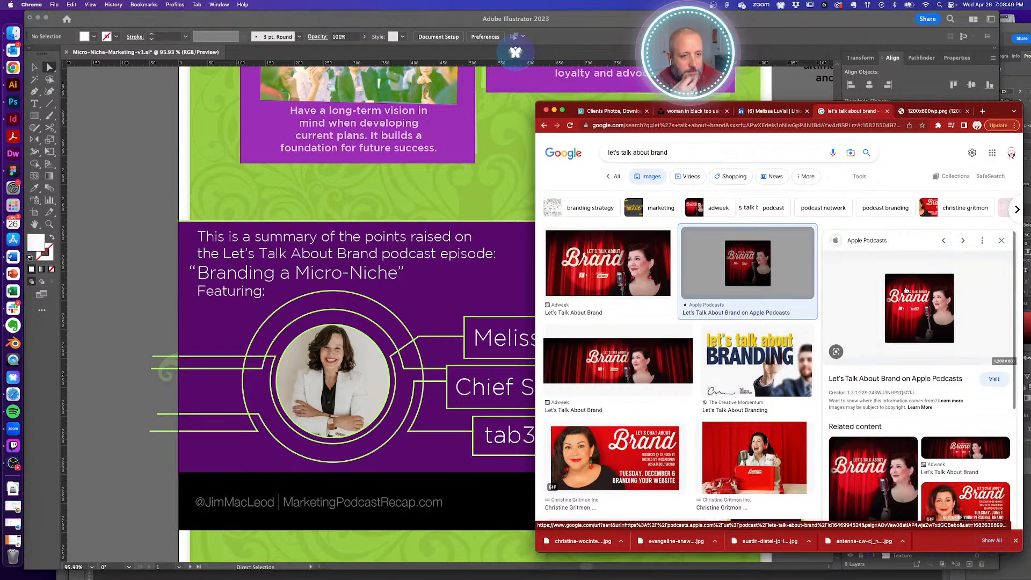
click(922, 111)
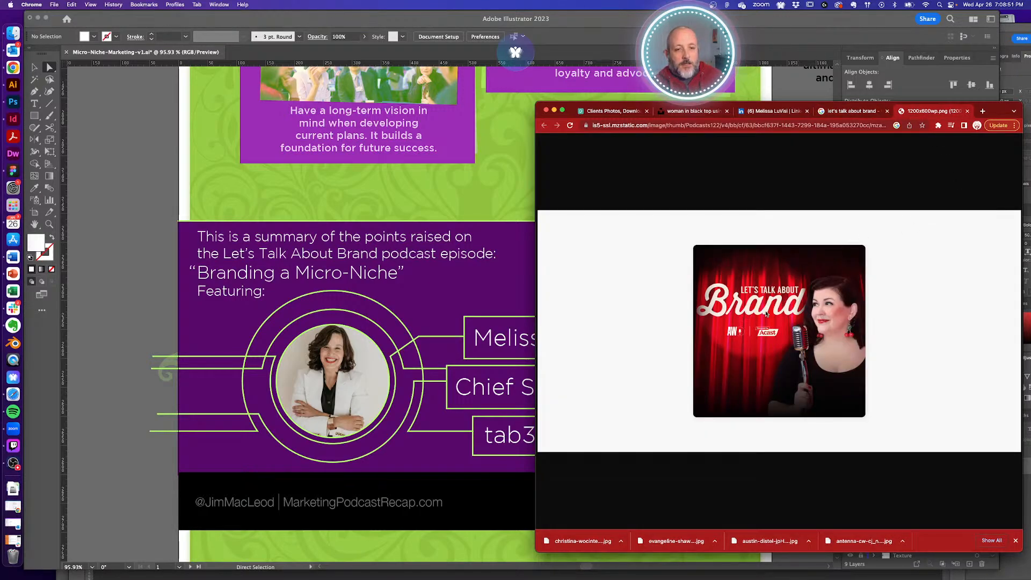
drag(766, 314, 393, 306)
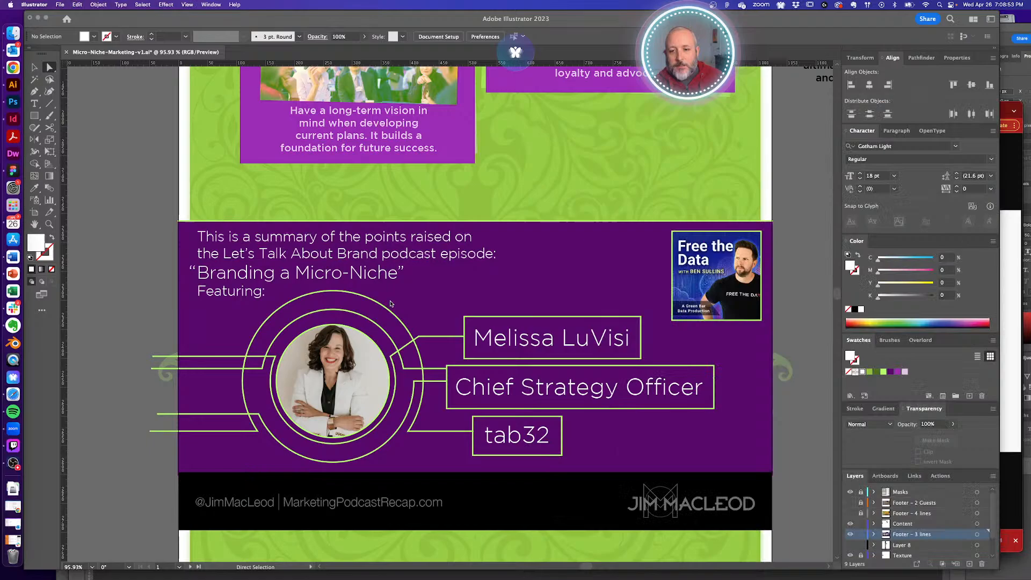
- Locate the placed cover image and scale it over the footer's upper-right thumbnail
click(591, 308)
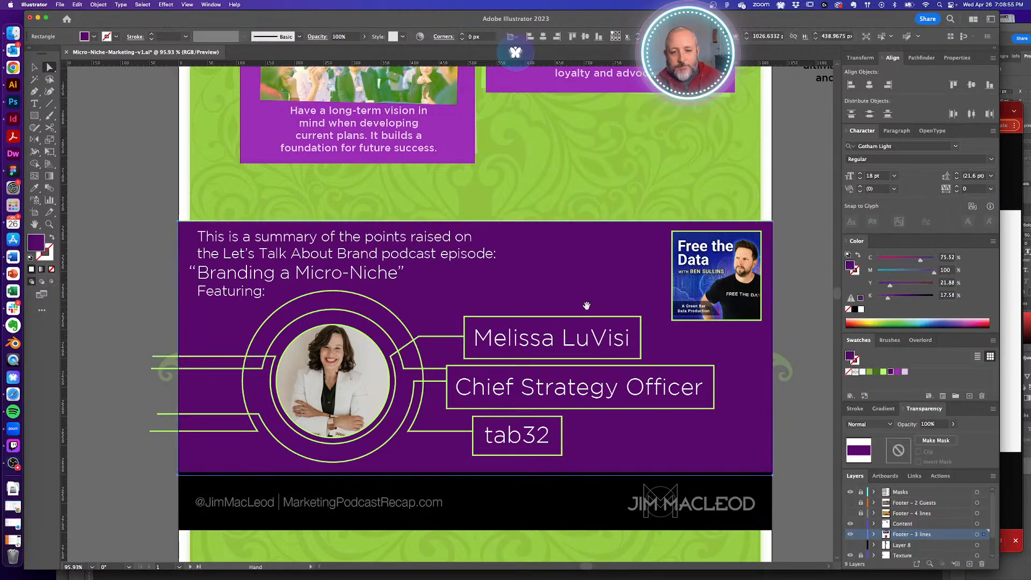
alt+super+click(511, 295)
alt+super+click(513, 297)
alt+super+click(513, 304)
super+click(514, 318)
drag(515, 311, 566, 219)
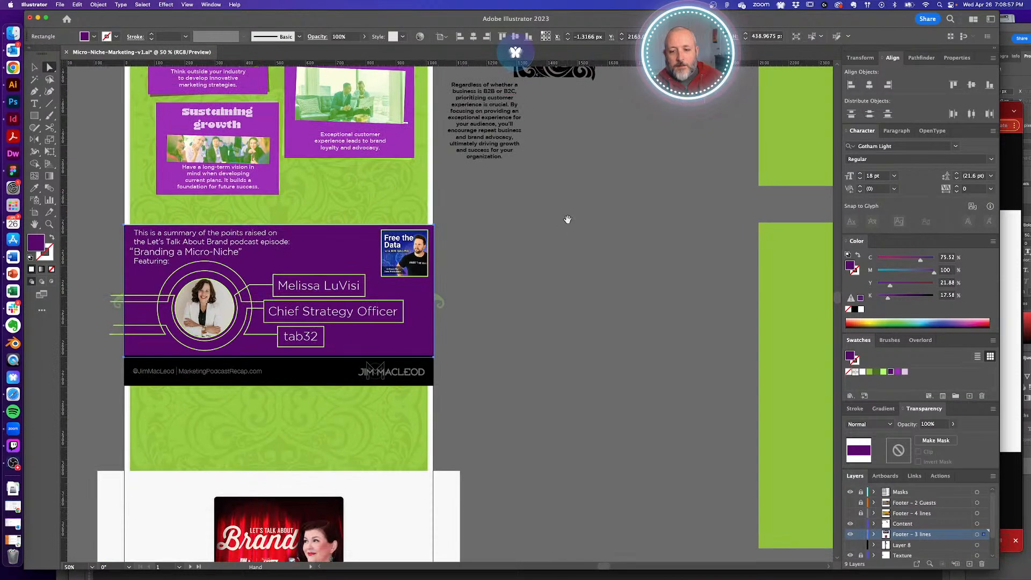
drag(453, 388, 610, 220)
key(v)
click(597, 361)
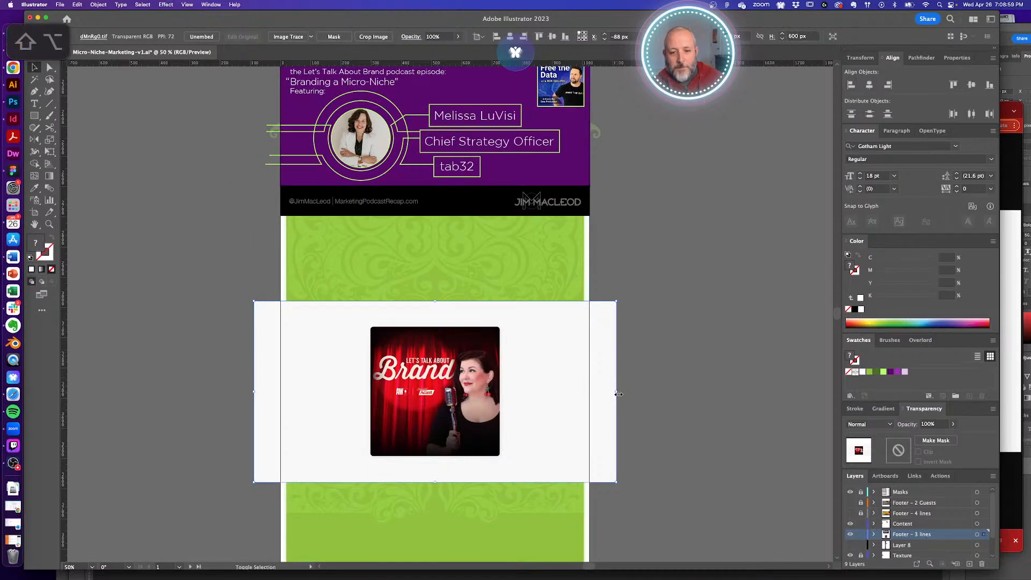
drag(615, 391, 604, 354)
drag(605, 359, 563, 330)
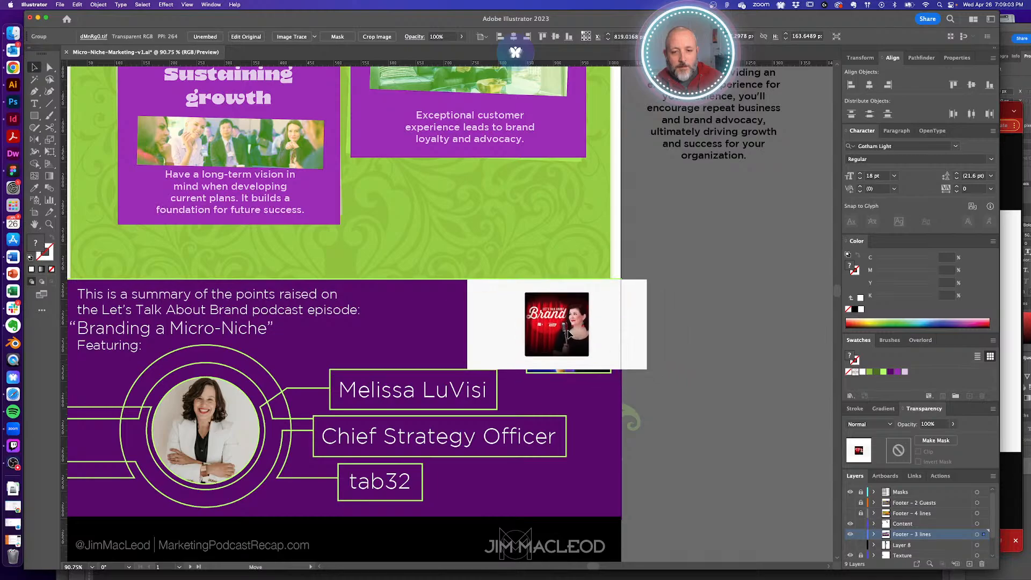
drag(647, 370, 687, 389)
- Paste the cover back in place and enlarge it to line up with the green frame
key(super+x)
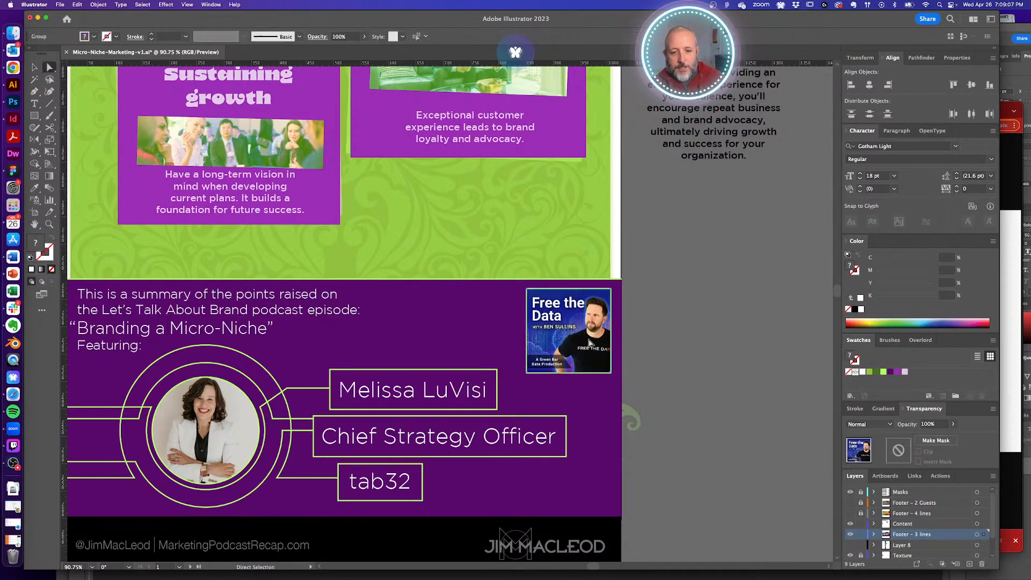
key(super+f)
click(653, 339)
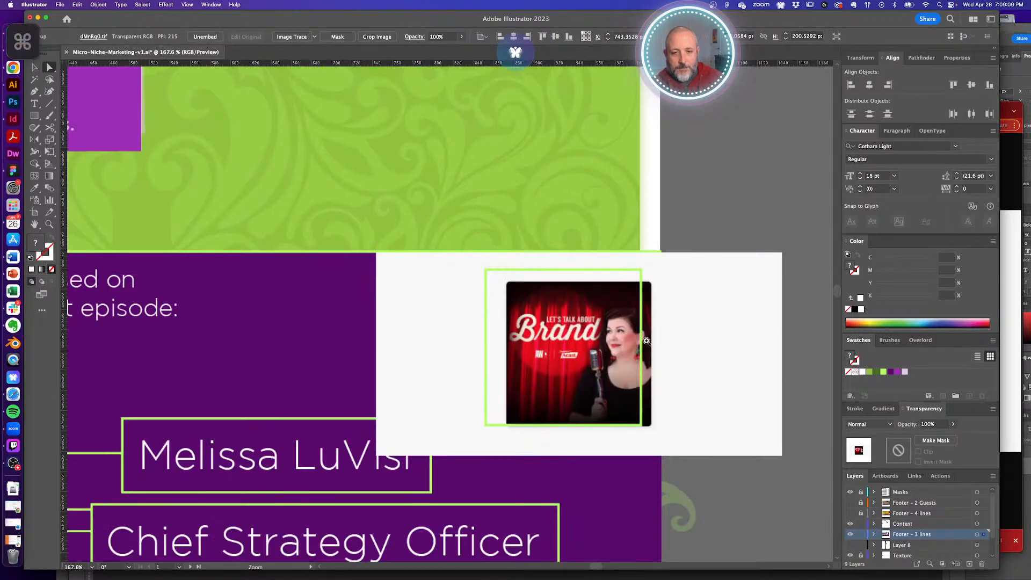
drag(702, 368, 684, 352)
drag(763, 444, 792, 458)
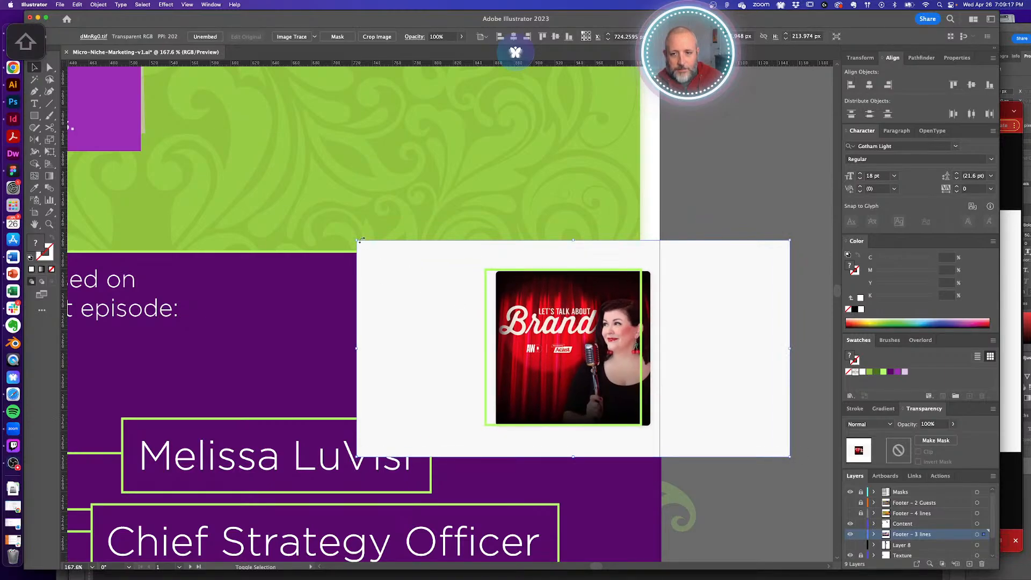
drag(357, 241, 354, 239)
drag(723, 321, 714, 322)
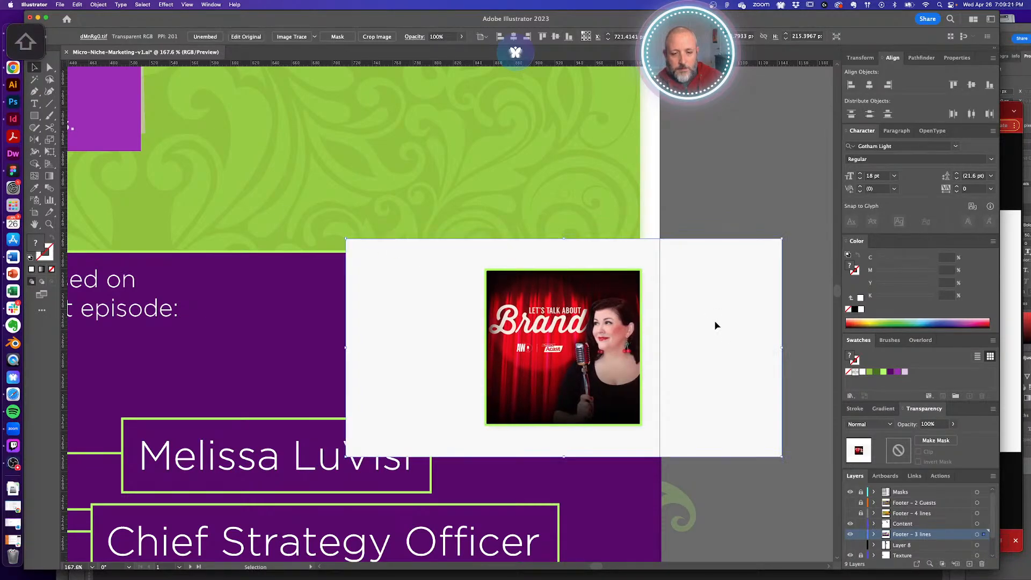
click(792, 184)
- Clip the cover to the green-framed square with a Cmd+7 clipping mask
key(a)
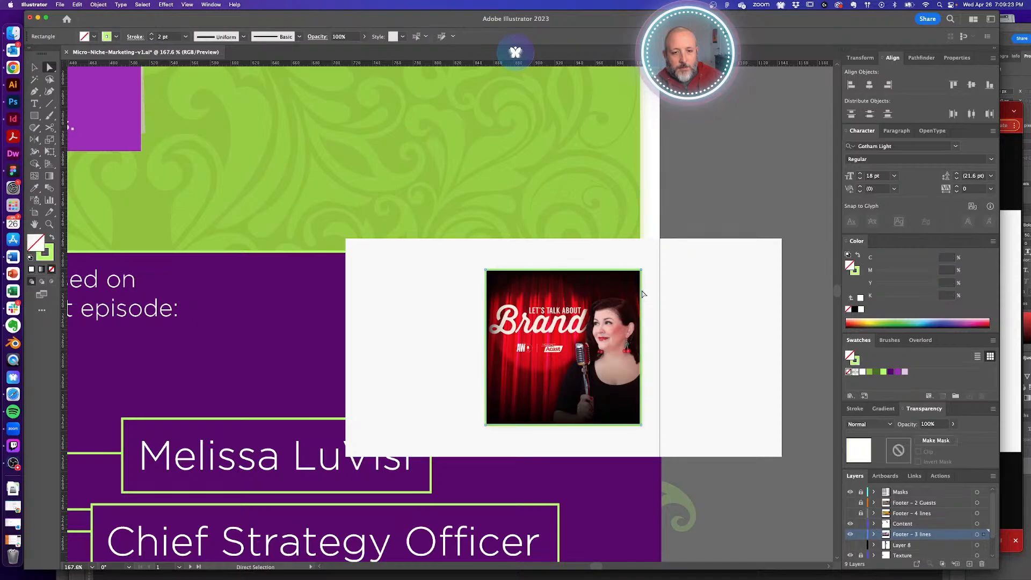
click(642, 294)
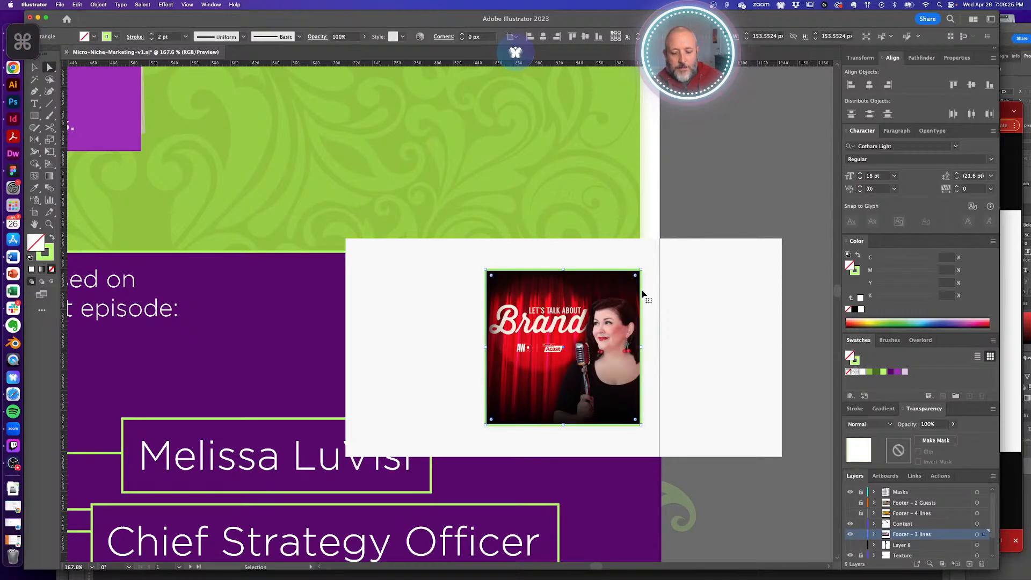
super+click(693, 321)
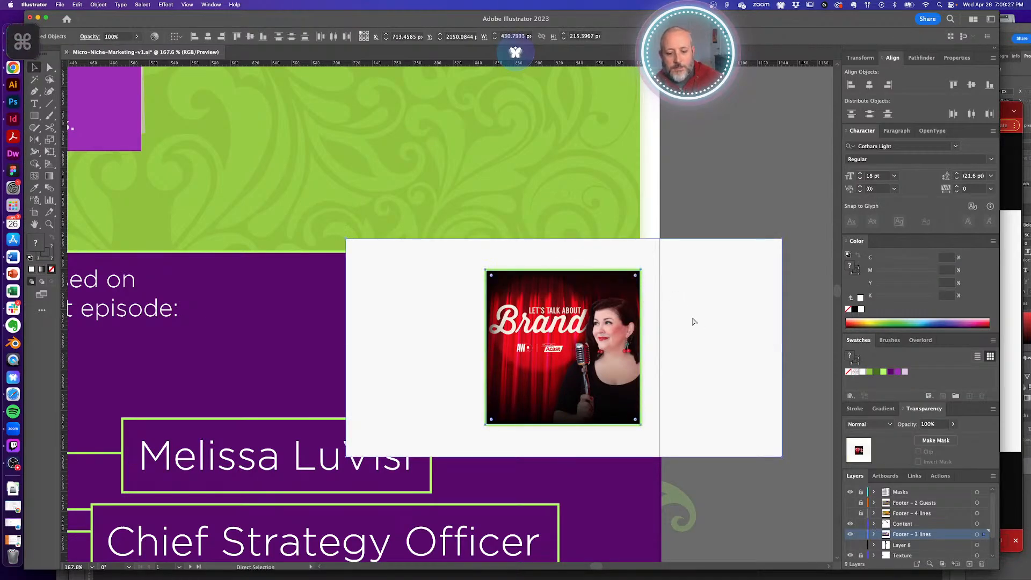
key(super+7)
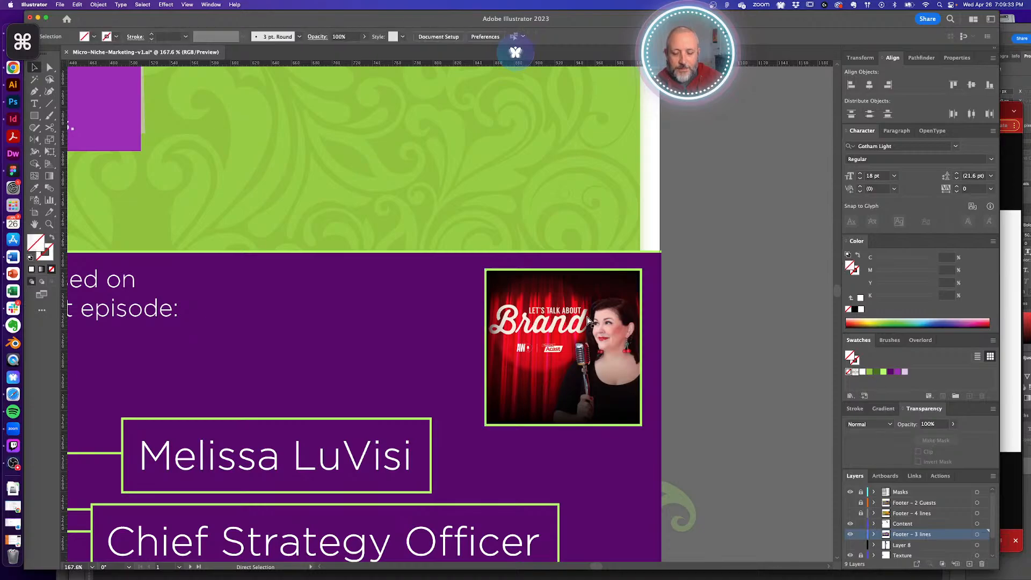
key(super+a)
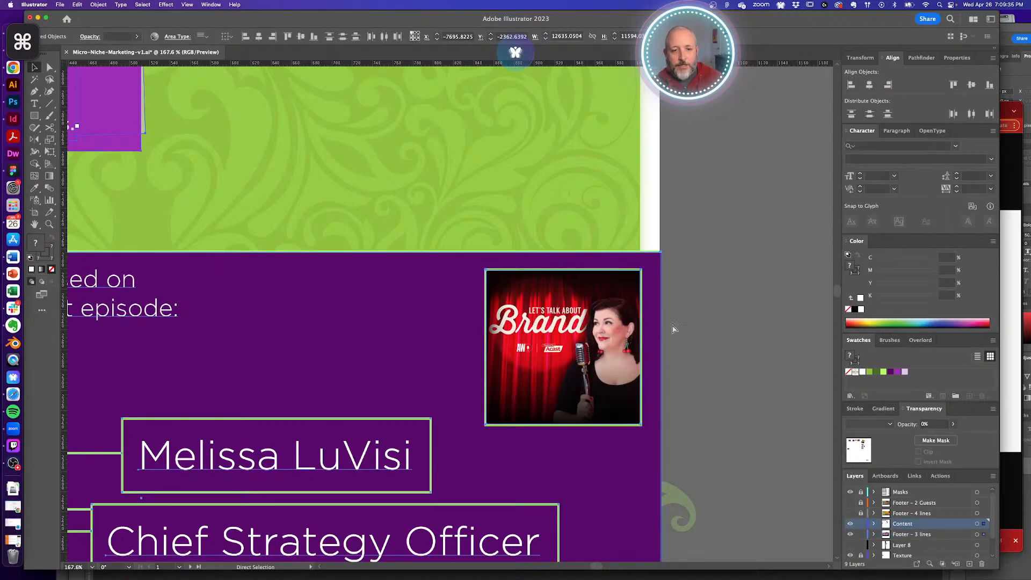
click(740, 324)
key(super+alt+2)
- Pull the Infographic artboard's bottom edge up to the black footer, about 2705 px tall
click(740, 324)
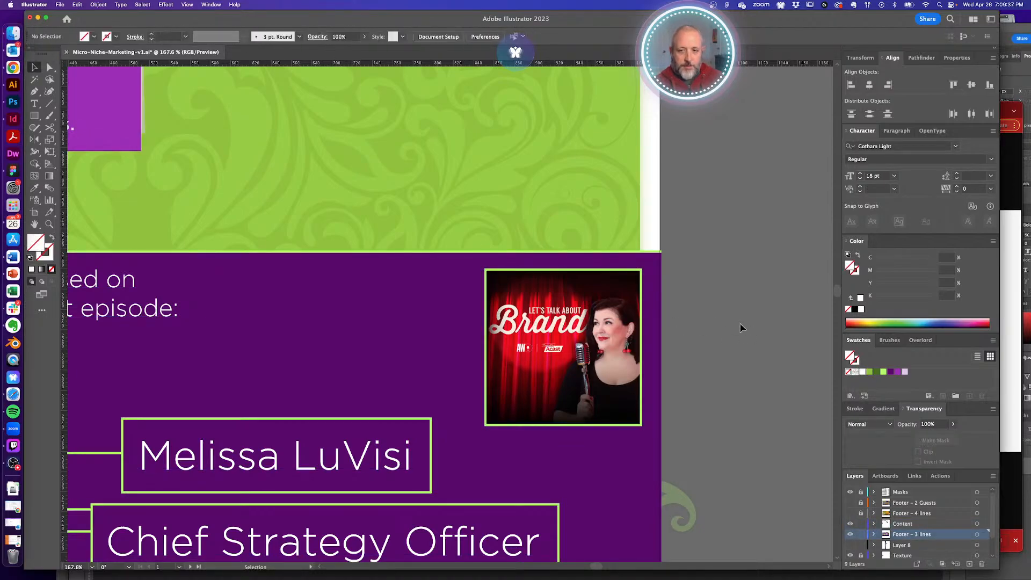
alt+super+click(518, 340)
alt+super+click(393, 346)
alt+super+click(363, 348)
alt+super+click(358, 346)
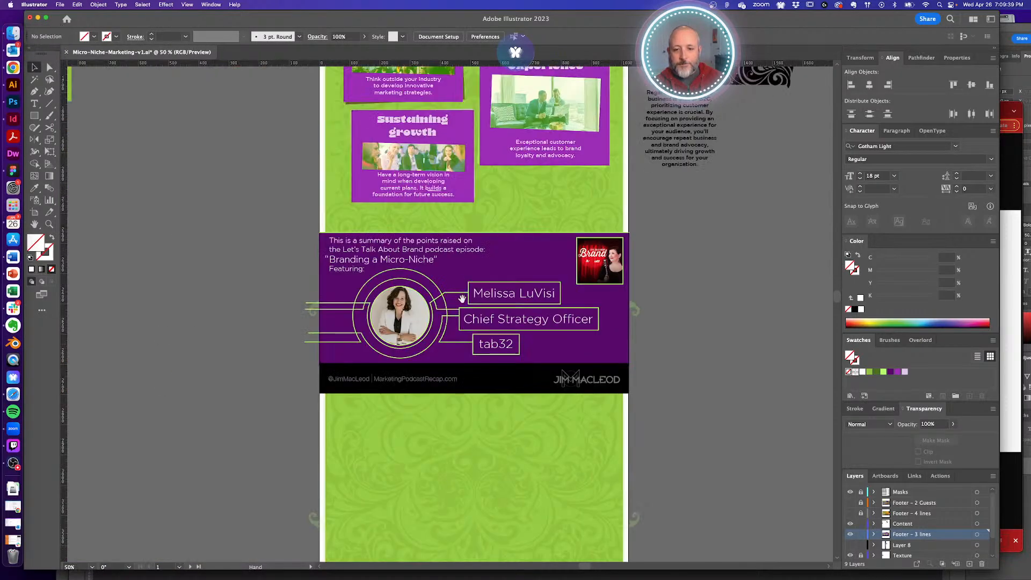
drag(464, 295, 460, 321)
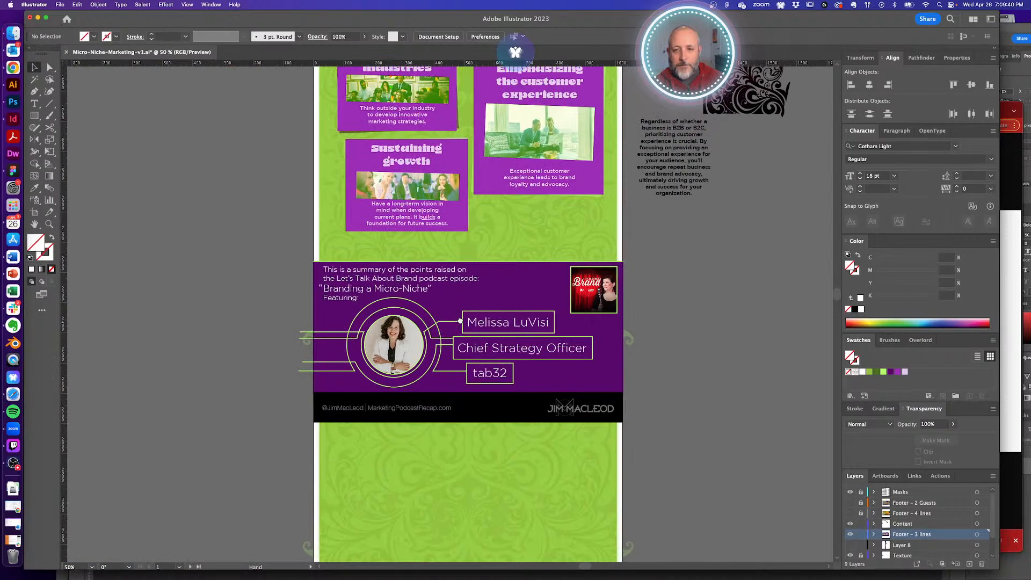
click(35, 214)
drag(507, 413, 464, 124)
alt+super+click(463, 429)
alt+super+click(463, 428)
alt+super+click(463, 429)
alt+super+click(464, 430)
drag(428, 143, 555, 412)
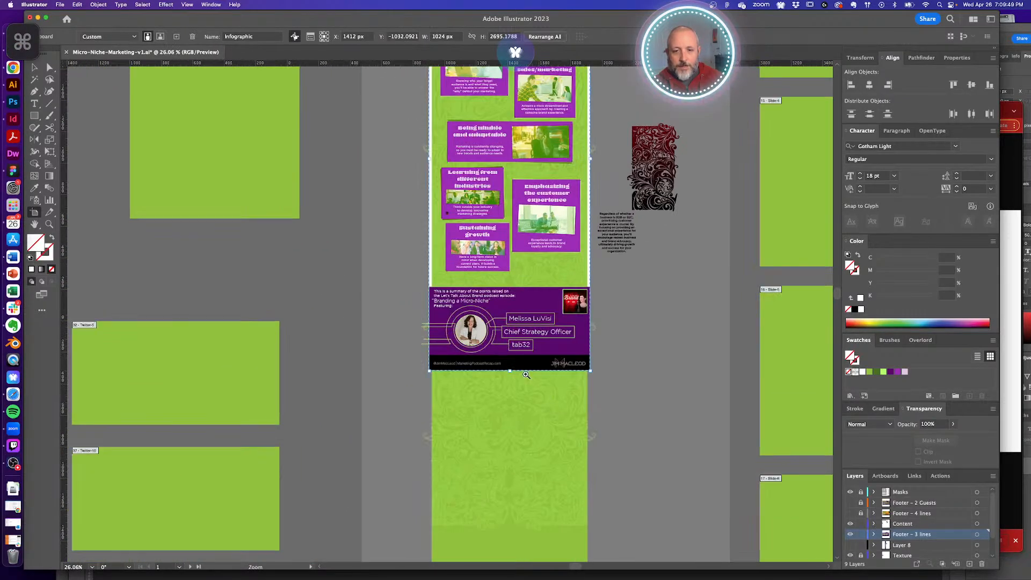
drag(526, 374, 535, 380)
key(v)
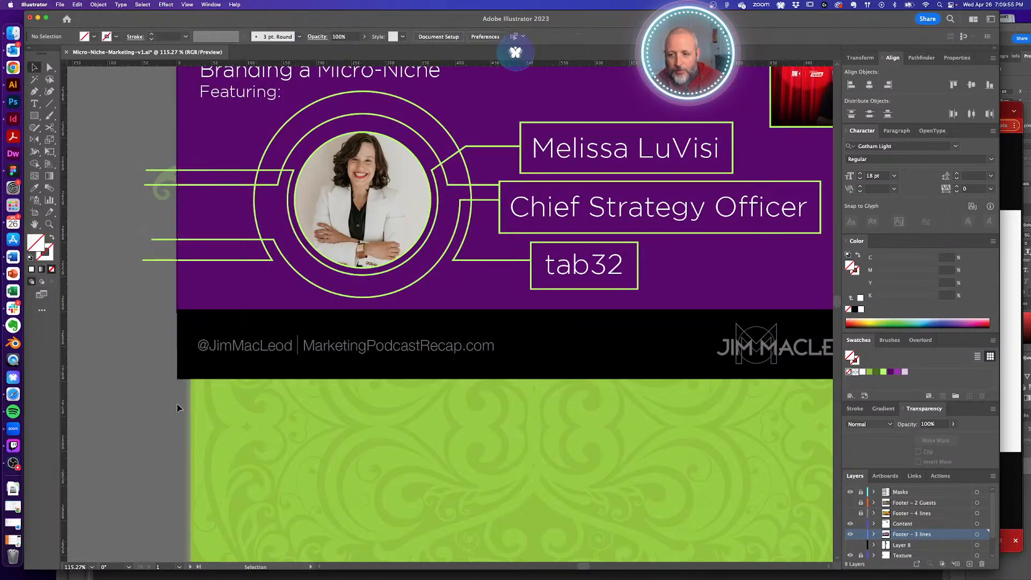
- Draw a wide rectangle spanning the upper content panels
alt+super+click(478, 292)
alt+super+click(468, 292)
alt+super+click(451, 292)
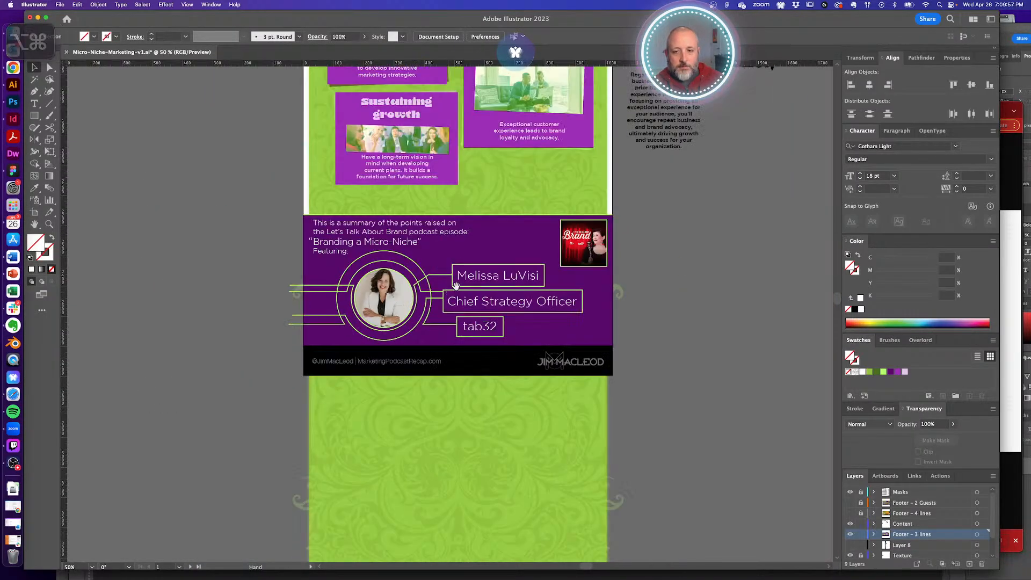
drag(461, 262, 465, 444)
drag(487, 369, 479, 437)
drag(494, 339, 492, 435)
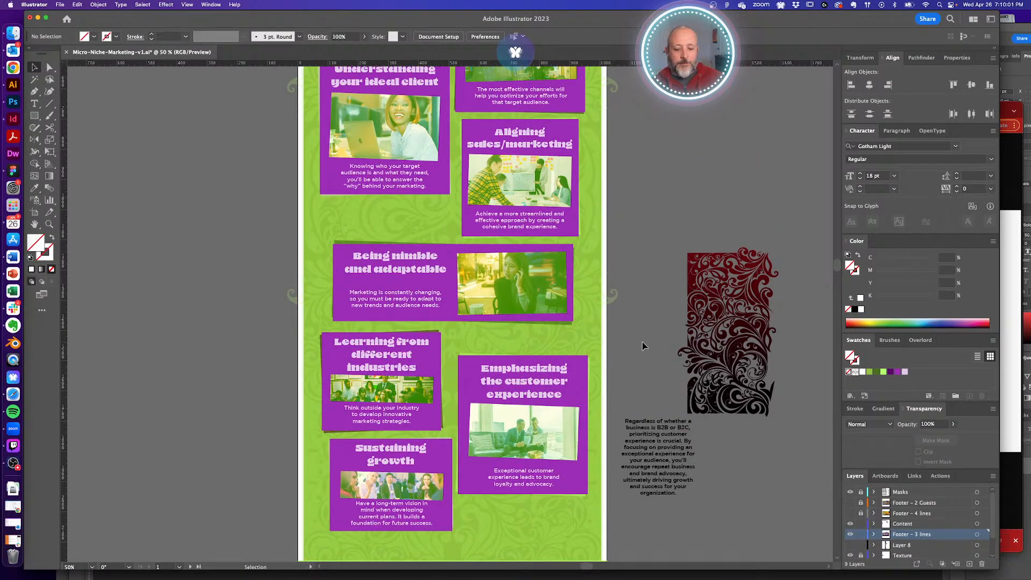
drag(303, 110, 603, 184)
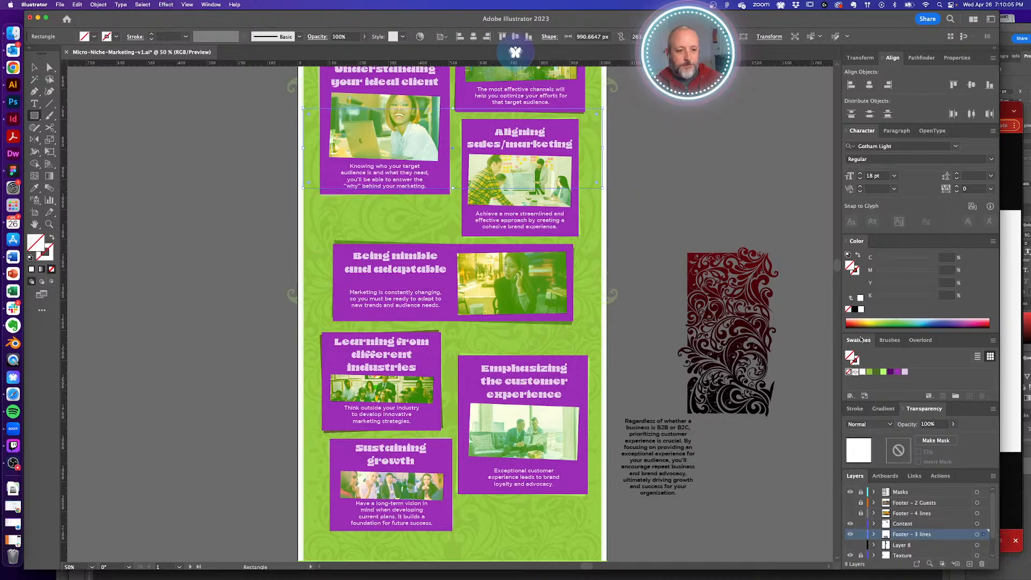
click(890, 372)
key(v)
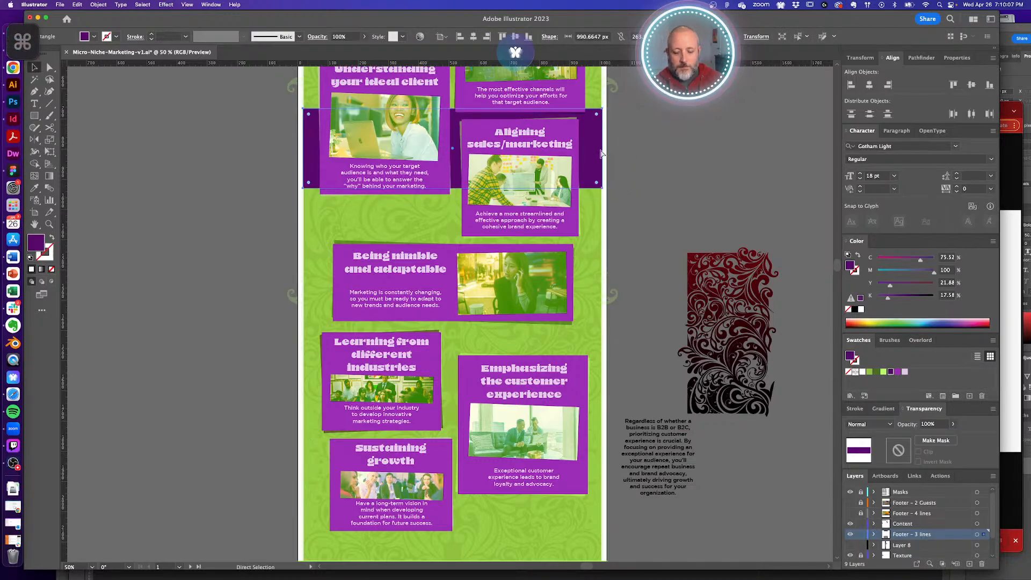
key(Delete)
key(a)
click(904, 525)
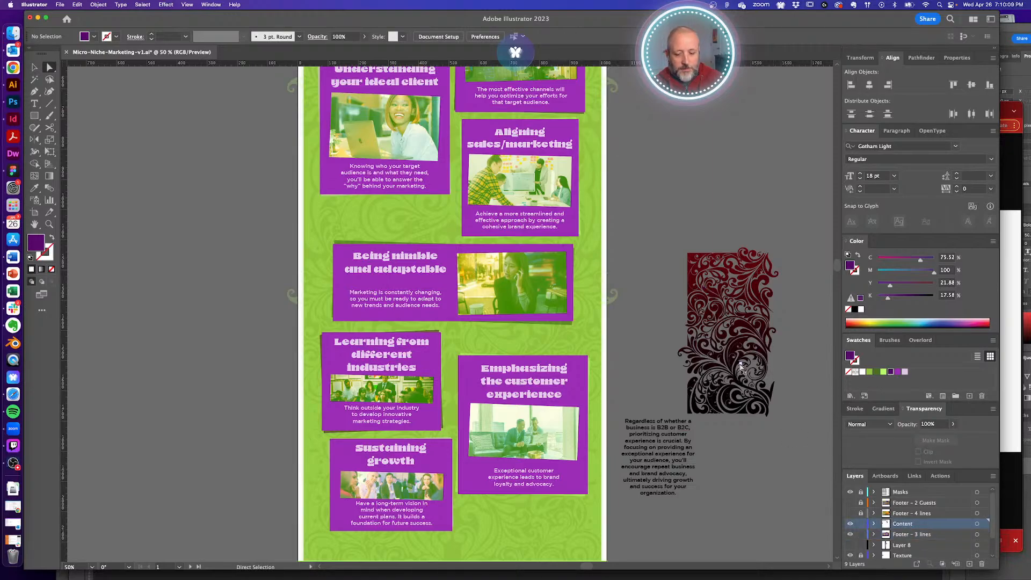
key(super+f)
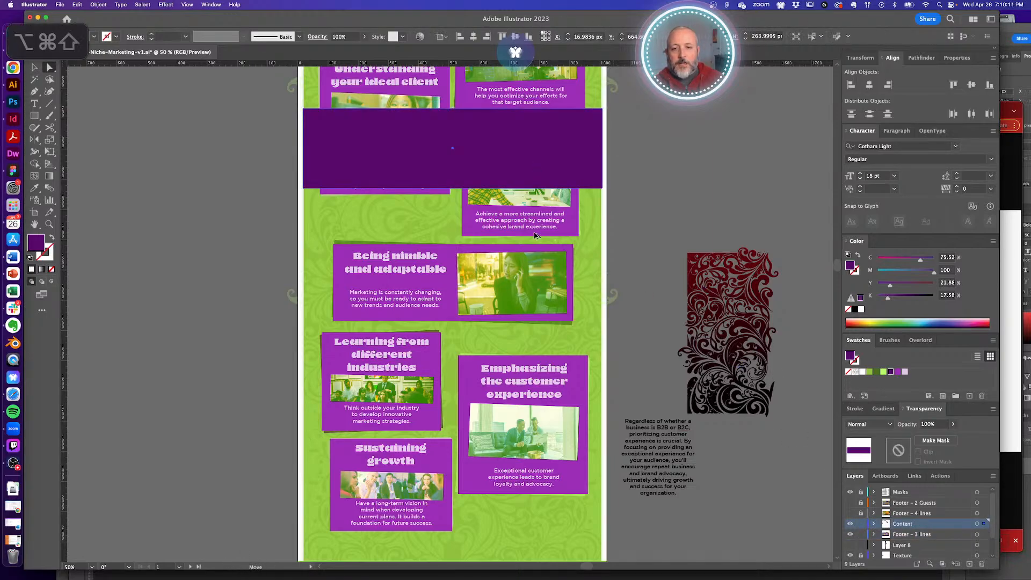
key(super+d)
key(super+d)
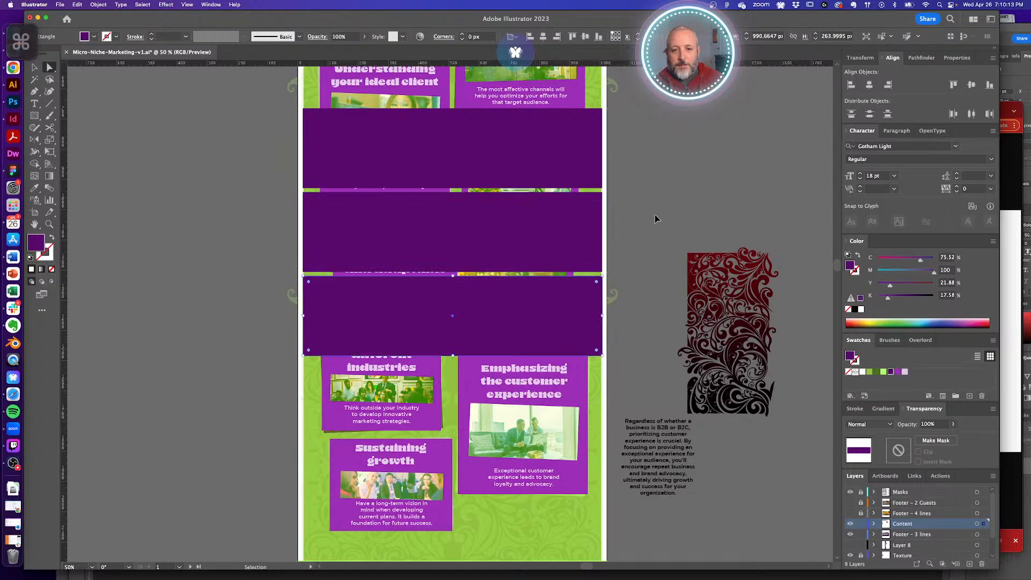
key(super+shift+a)
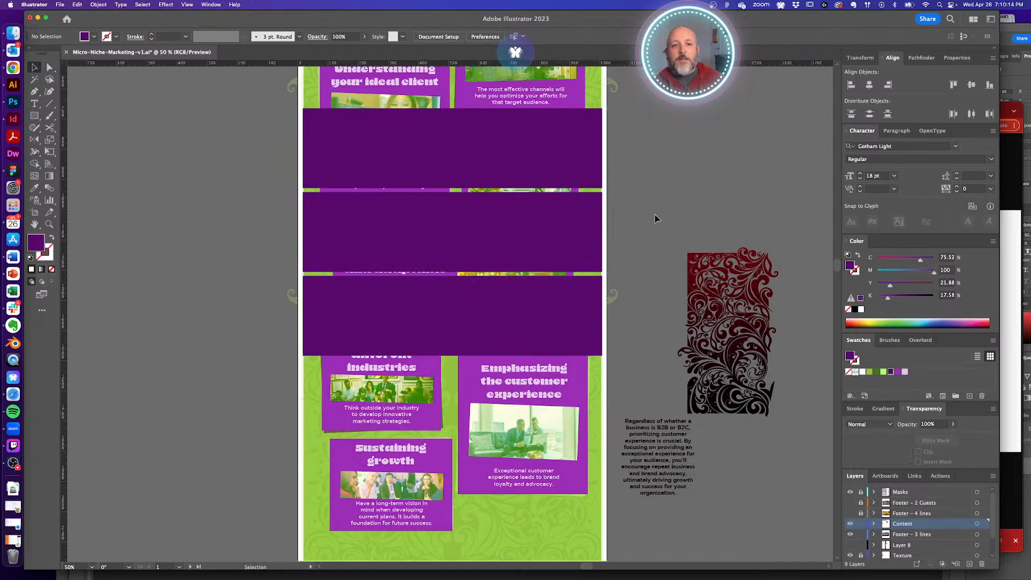
click(580, 342)
shift+click(550, 254)
shift+click(557, 153)
key(Delete)
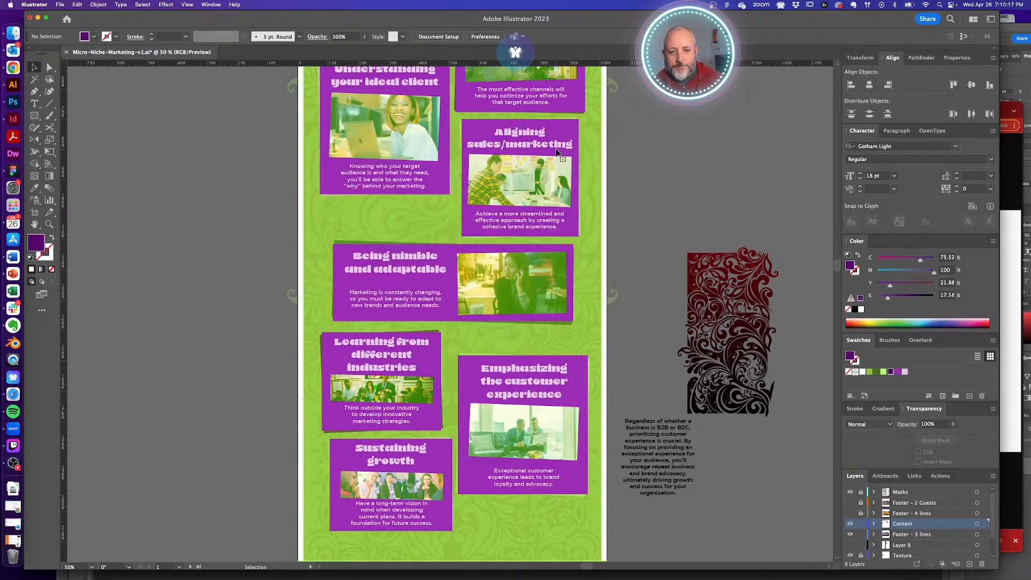
scroll(653, 345, down, 10)
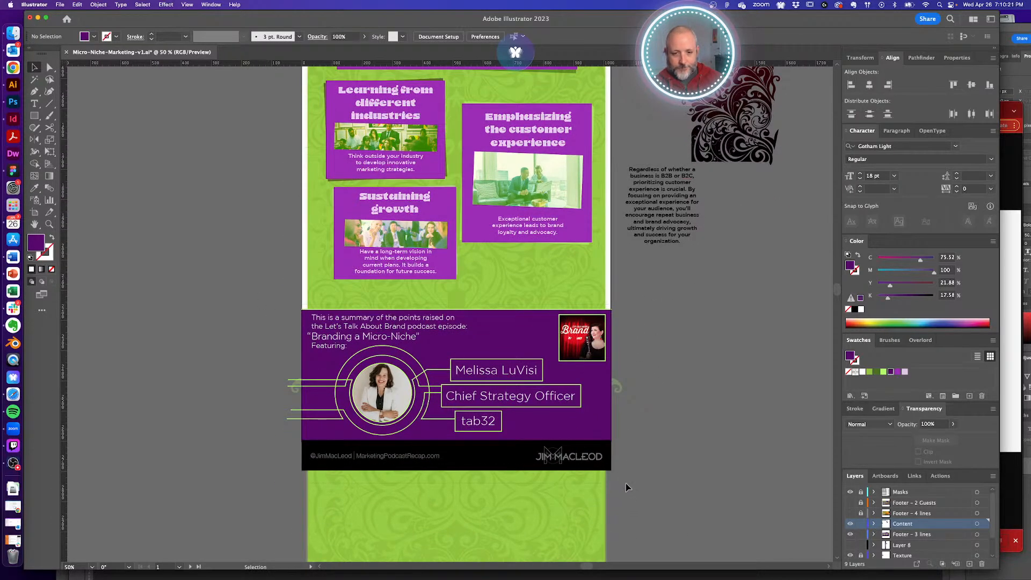
- Move the podcast footer group up a few pixels
drag(626, 487, 602, 469)
drag(570, 433, 565, 419)
click(674, 433)
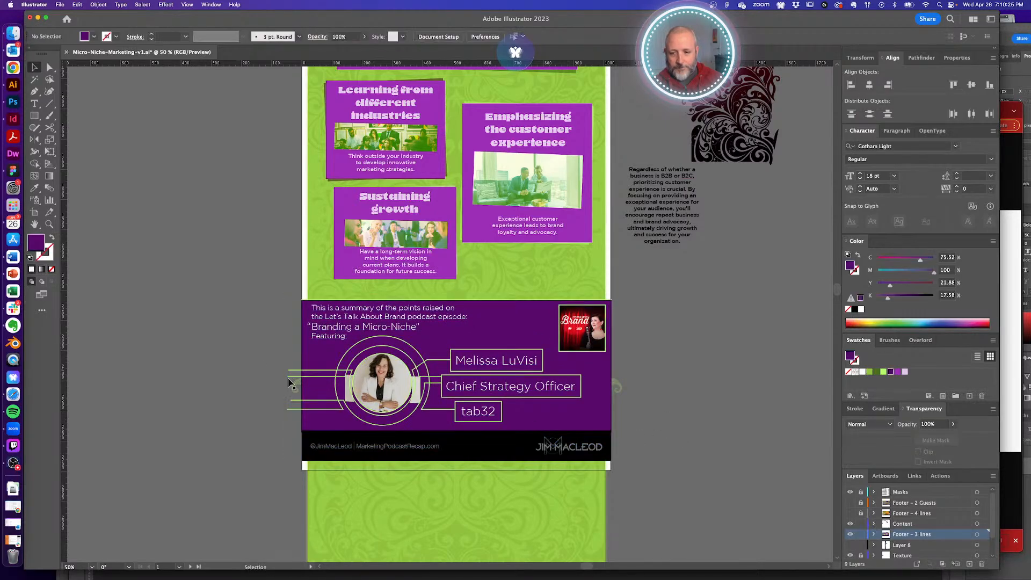
- Raise the artboard's bottom edge flush with the footer, then view the whole infographic
click(34, 212)
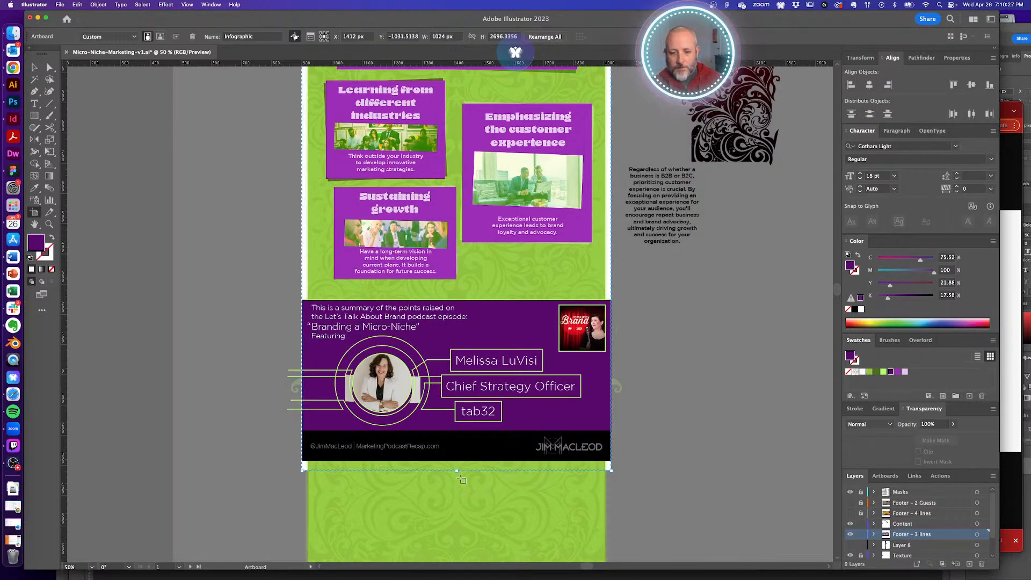
drag(458, 472, 457, 462)
key(v)
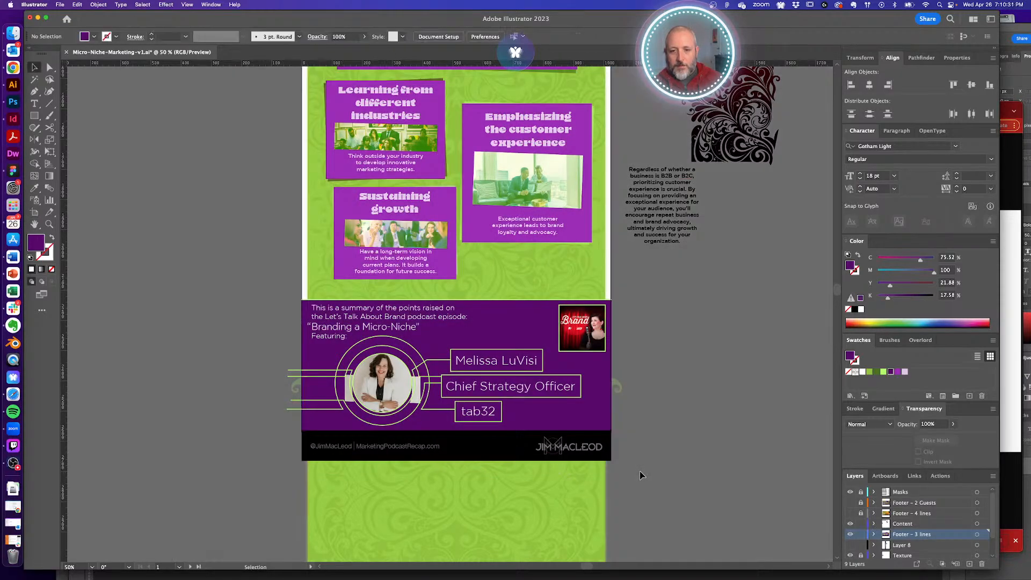
alt+super+click(441, 274)
alt+super+click(445, 274)
drag(458, 271, 452, 399)
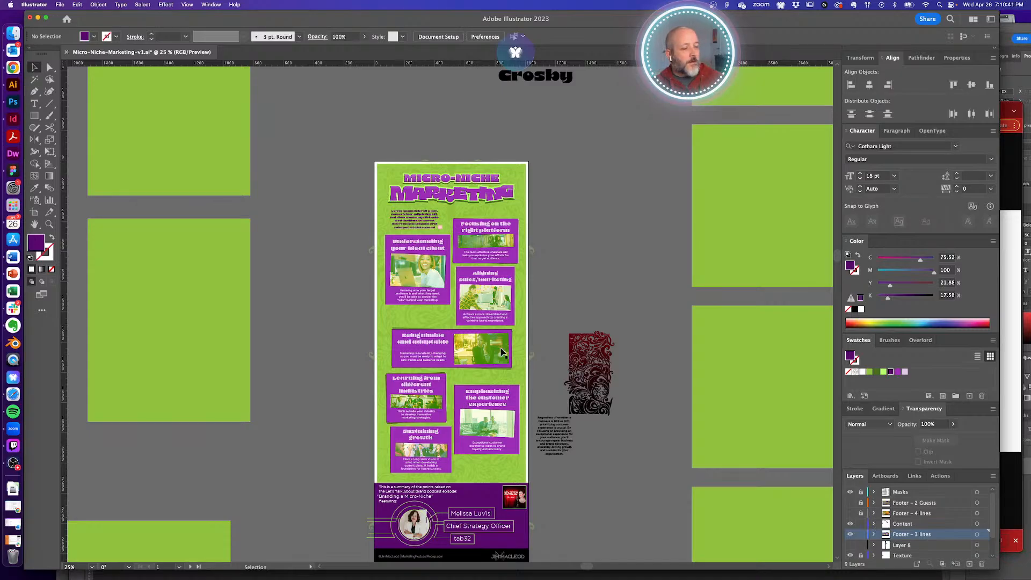
drag(398, 193, 618, 323)
- Replace the lorem ipsum paragraph with 'When you have a hyper-targeted niche, it can be hard'
key(t)
click(435, 245)
key(super+a)
text(When)
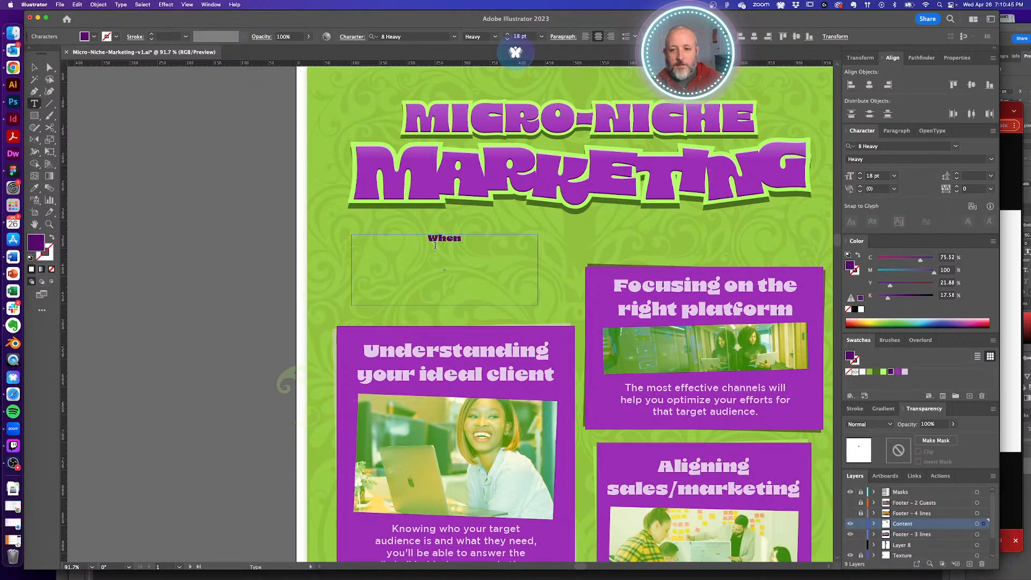
text( you have a hyper-)
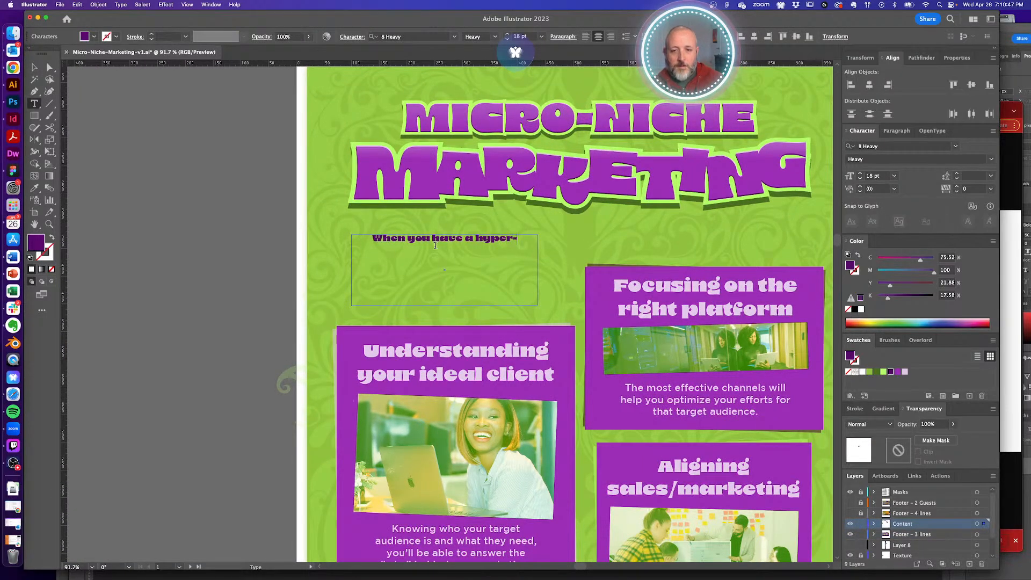
text(targeted niche,)
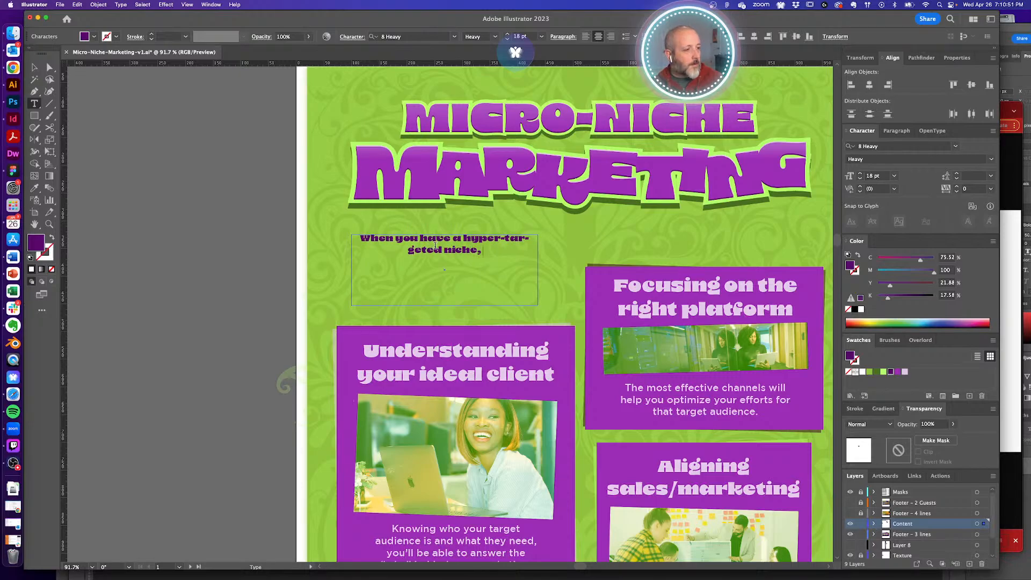
text( it can be)
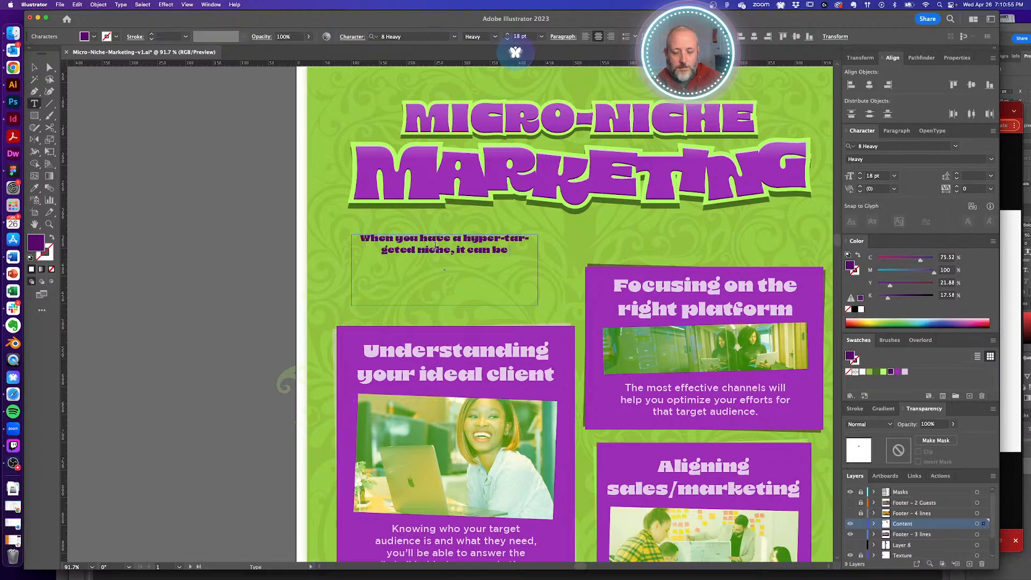
text( hard)
- Reword the intro to open with 'In some way, when…' and continue 'it can be harder to'
key(BackSpace)
key(BackSpace)
key(BackSpace)
key(BackSpace)
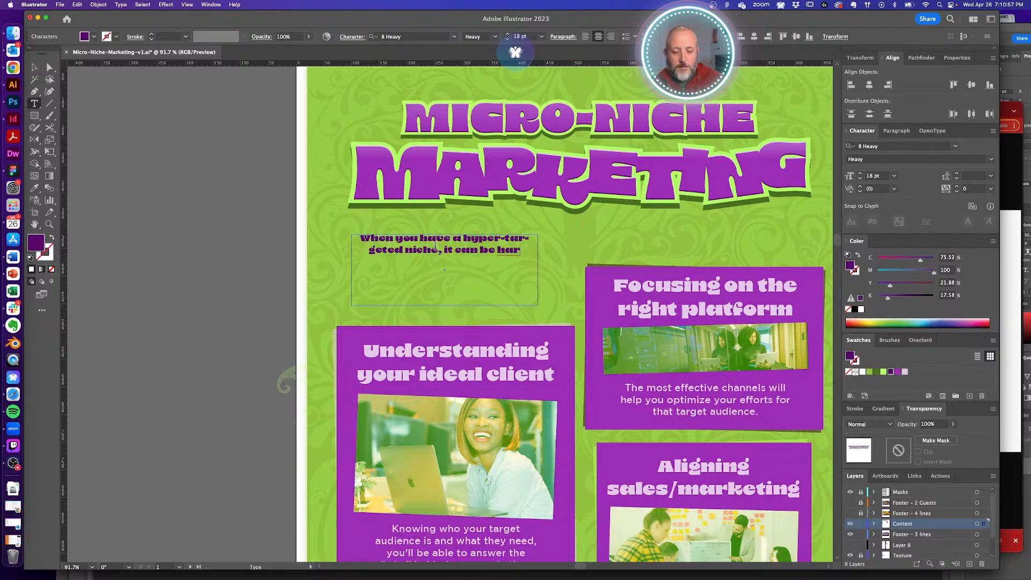
key(BackSpace)
key(BackSpace)
key(BackSpace)
key(BackSpace)
key(BackSpace)
key(BackSpace)
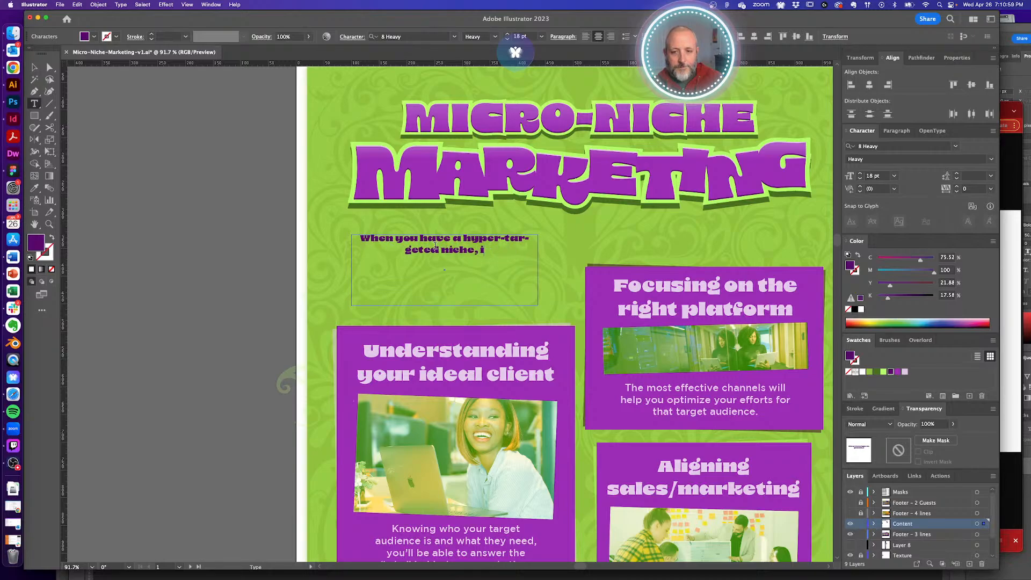
text(n some)
key(BackSpace)
key(BackSpace)
key(BackSpace)
key(BackSpace)
key(BackSpace)
key(BackSpace)
key(BackSpace)
key(BackSpace)
key(BackSpace)
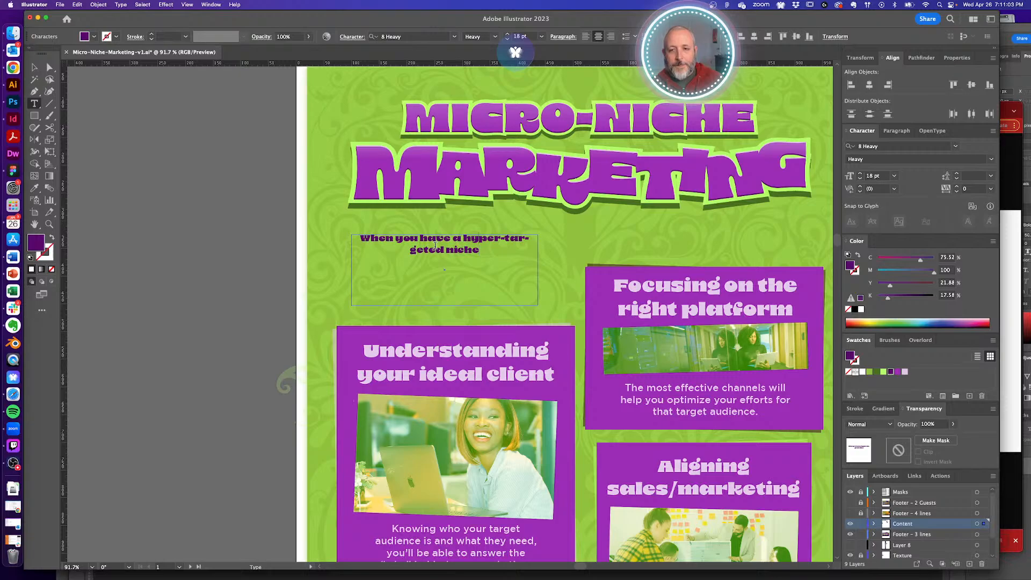
key(super+Up)
text(In some w)
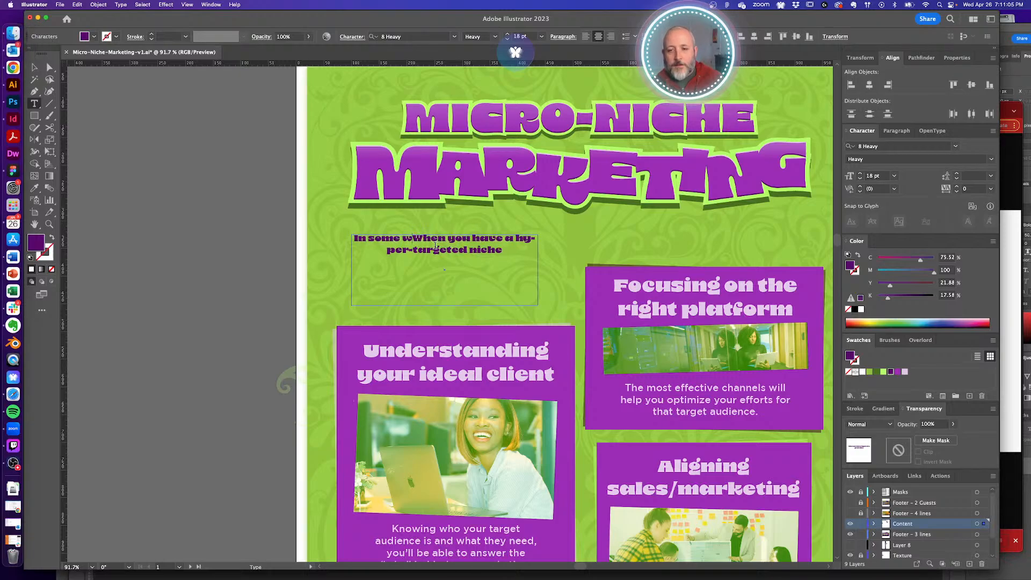
text(ay,)
key(shift+Right)
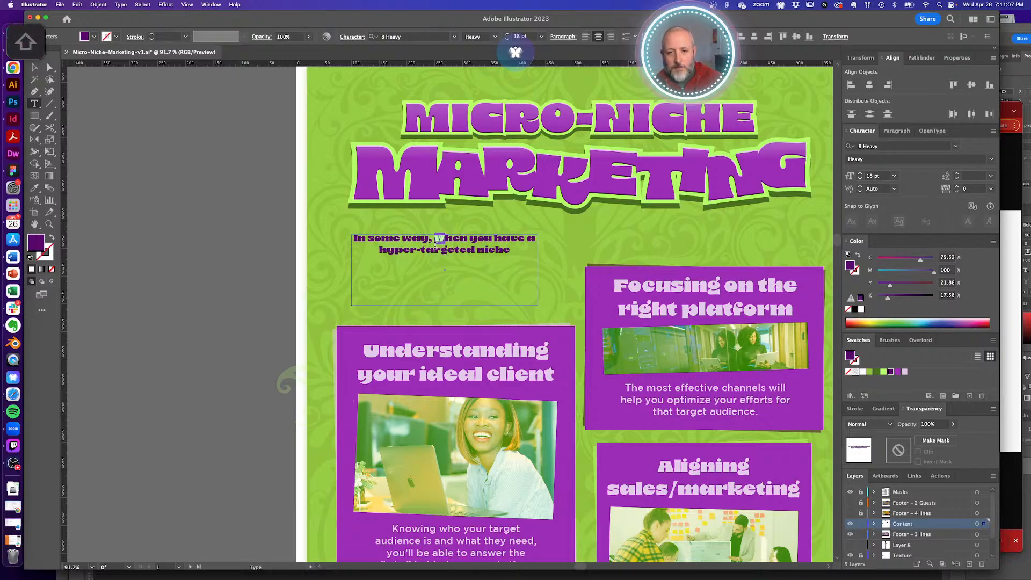
text(w i)
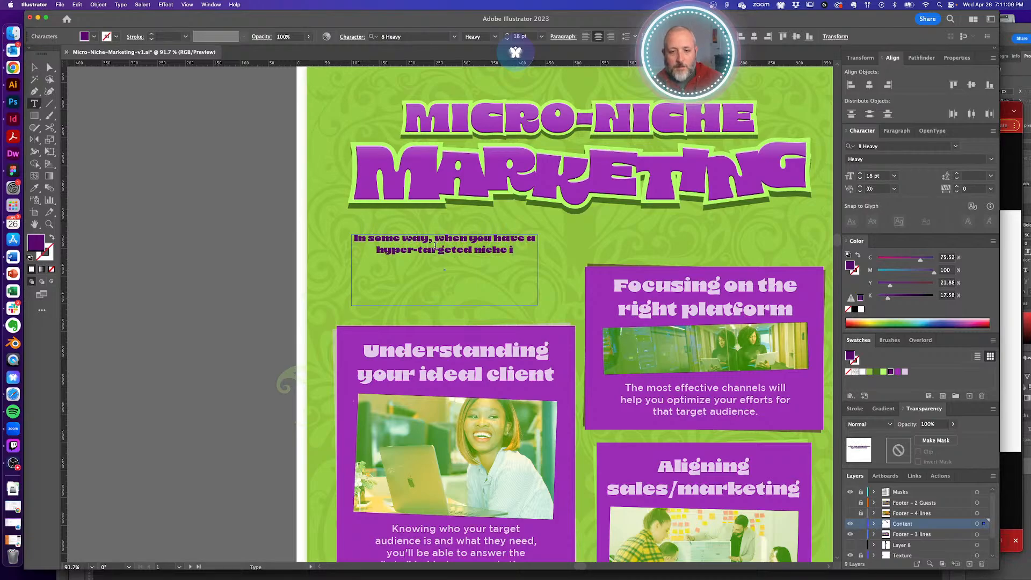
text(t can be harder to develop brand and marketing campaigns.)
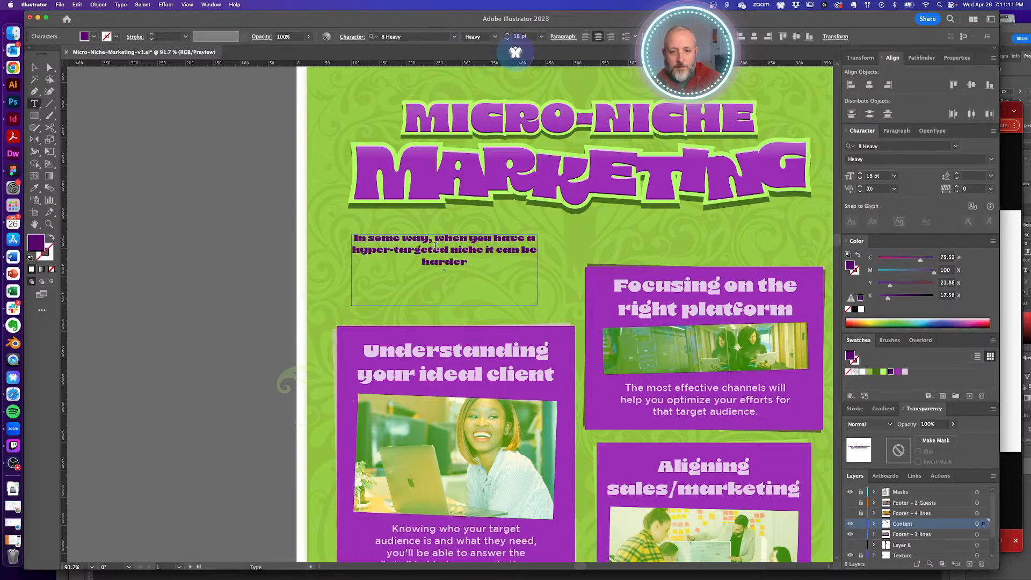
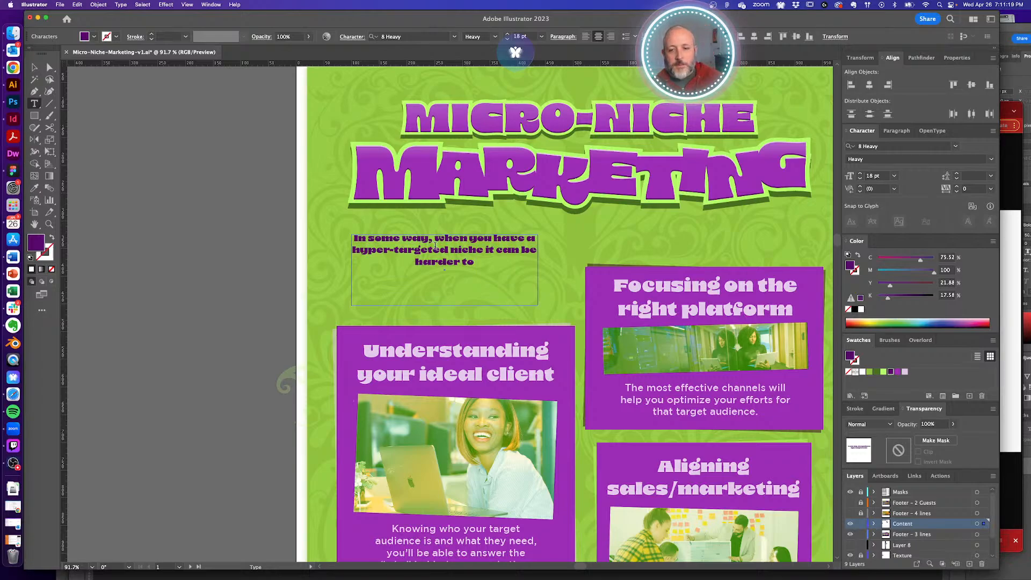
- Finish the intro sentence with 'develop brand and marketing campaigns.' and shift its box slightly right and down
text(develop bra)
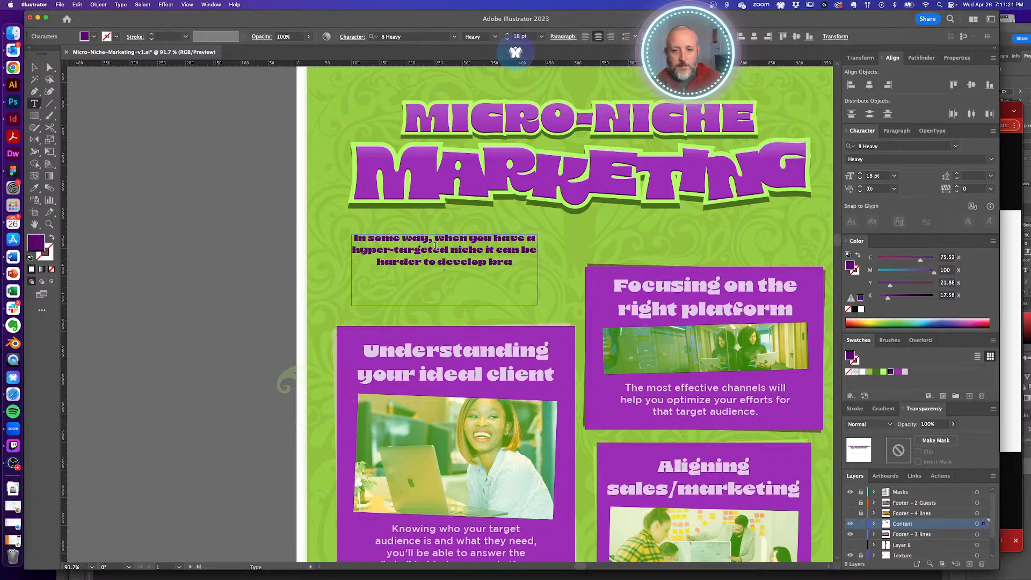
text(nd and marketin)
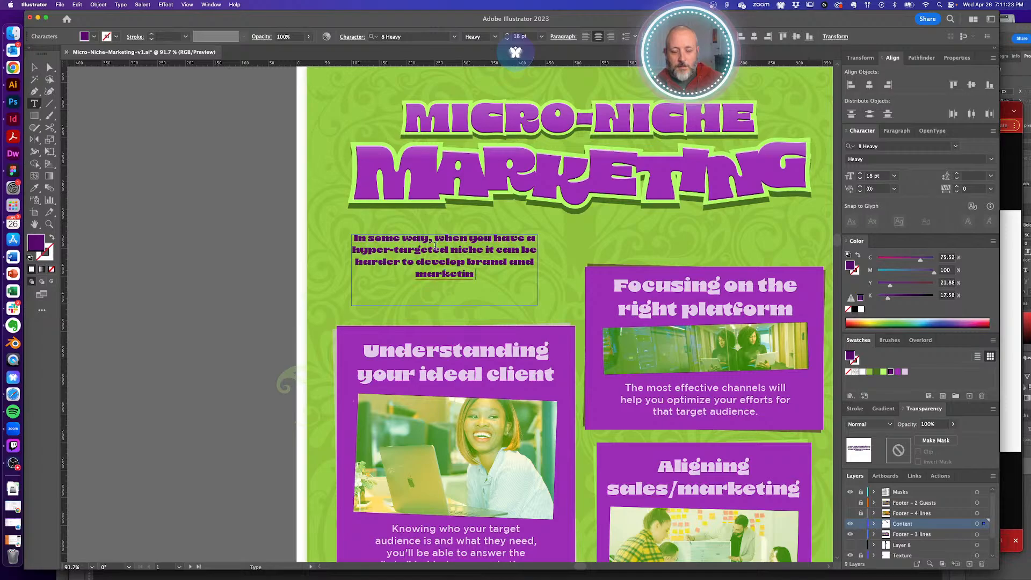
text(g campaigns.)
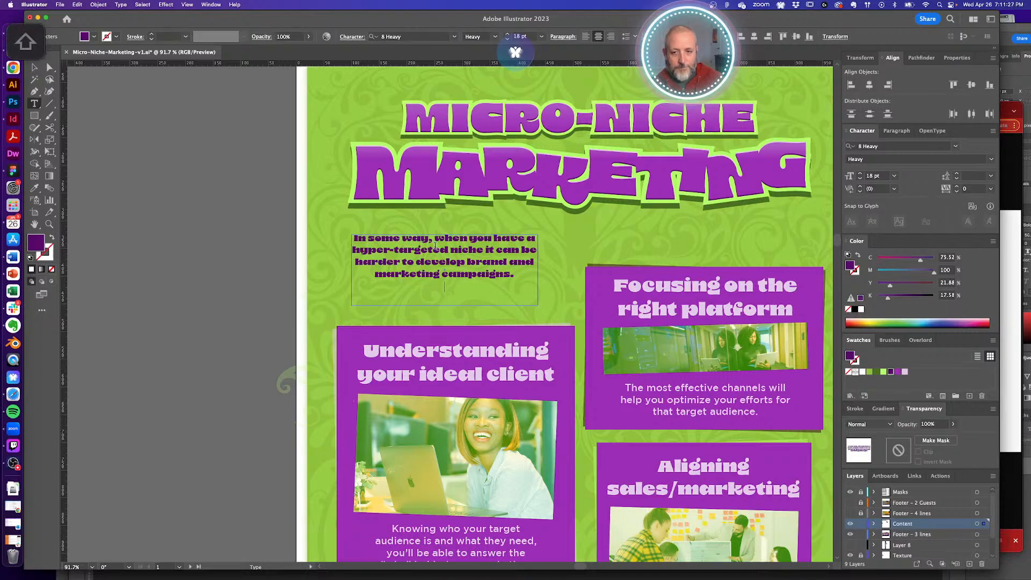
key(shift+super+a)
key(a)
click(491, 256)
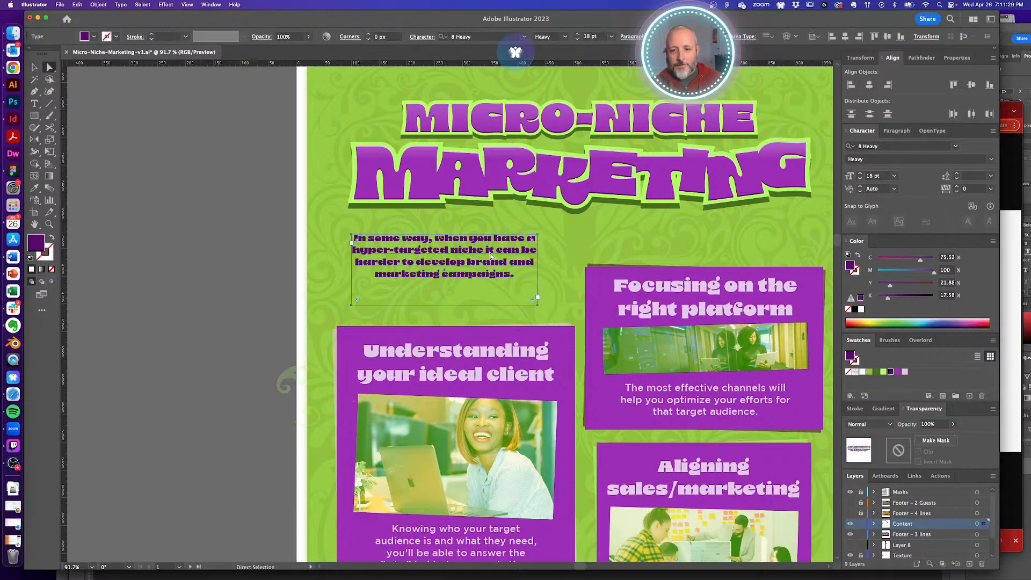
drag(486, 256, 499, 259)
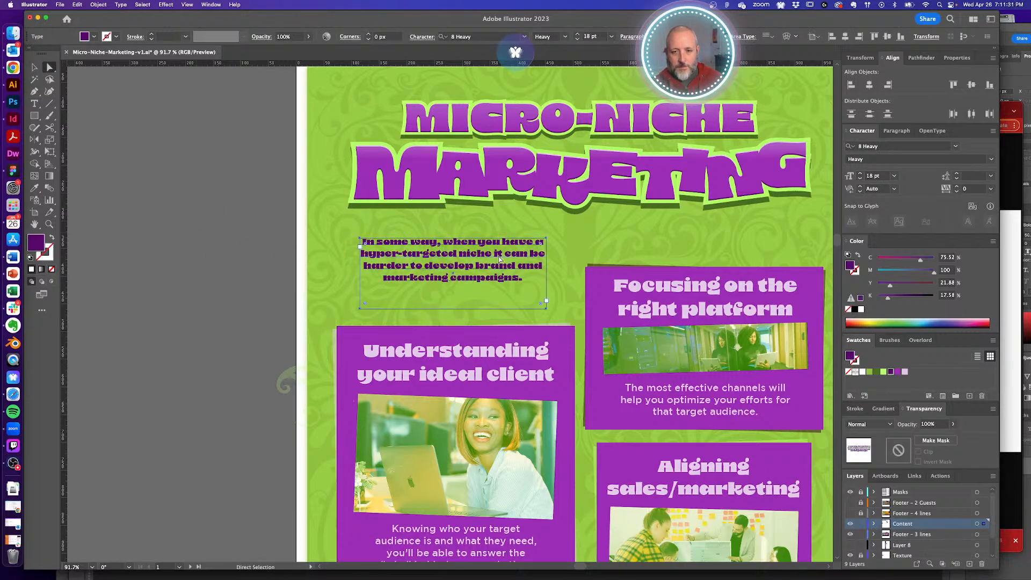
- Raise the intro paragraph to 21 pt and make its frame taller so it wraps onto five lines
click(861, 174)
click(862, 175)
click(862, 175)
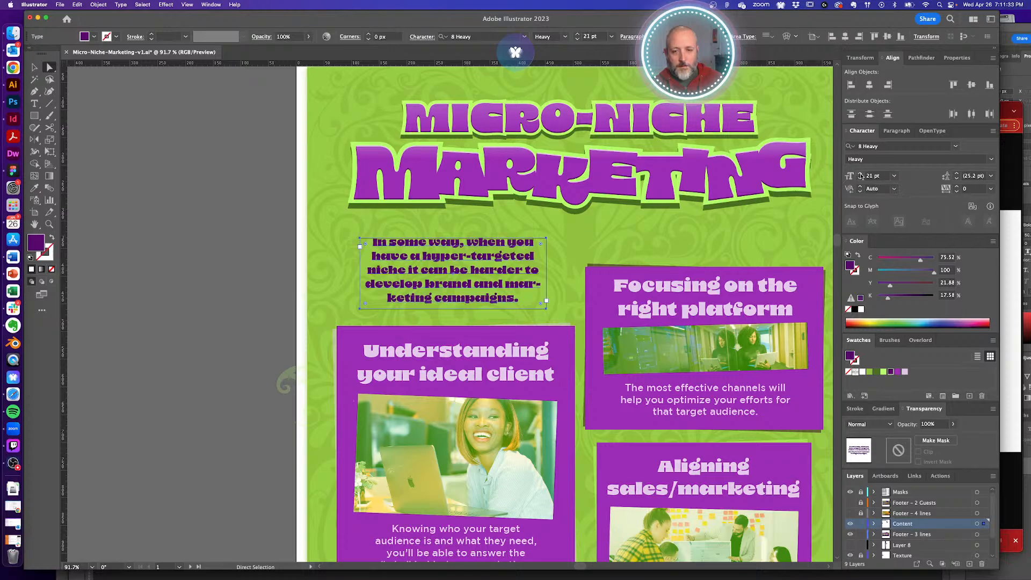
key(v)
key(shift+Up)
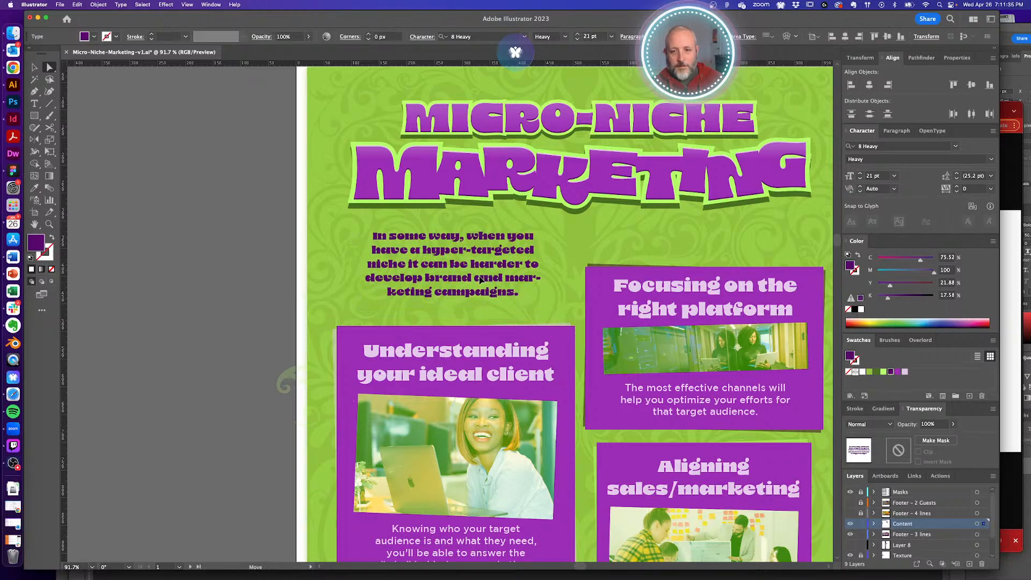
drag(454, 304, 454, 314)
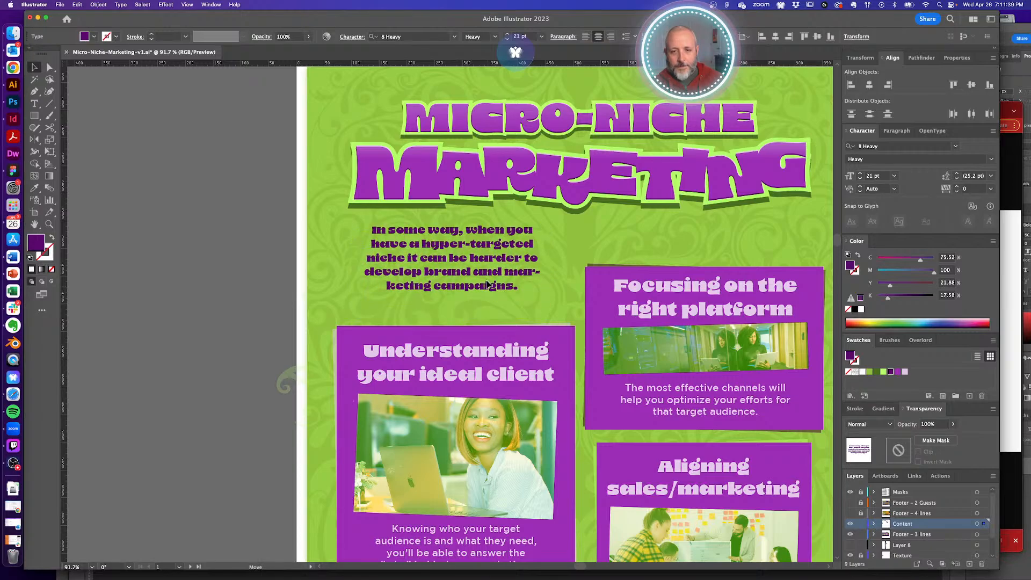
click(209, 270)
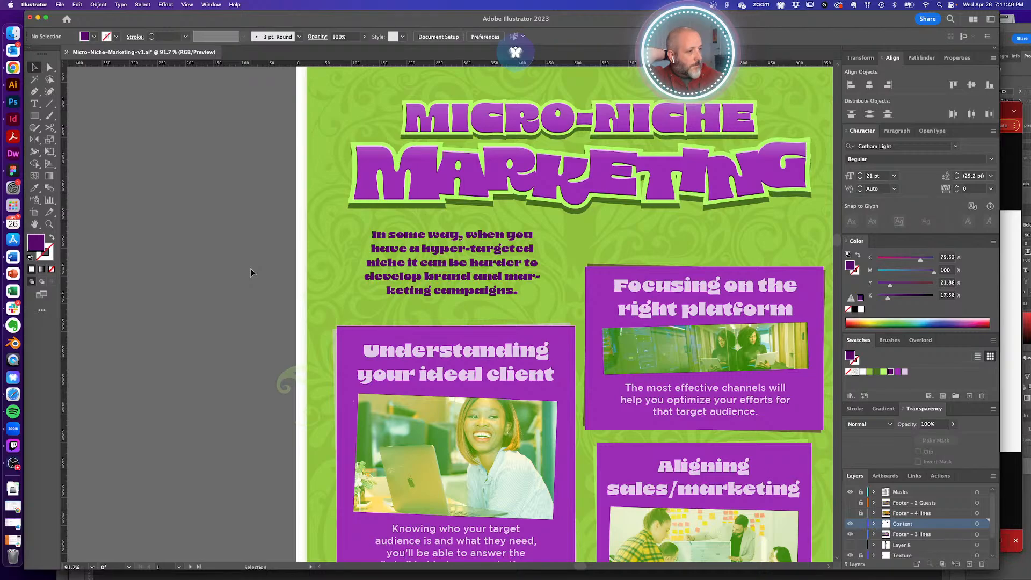
- Reselect the intro paragraph frame and enter it for text editing
click(458, 263)
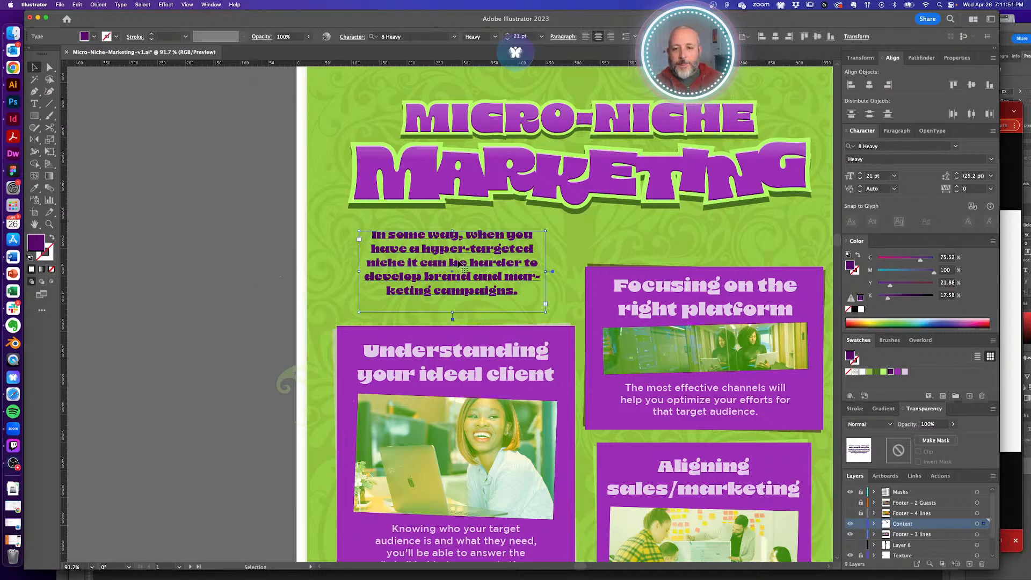
key(t)
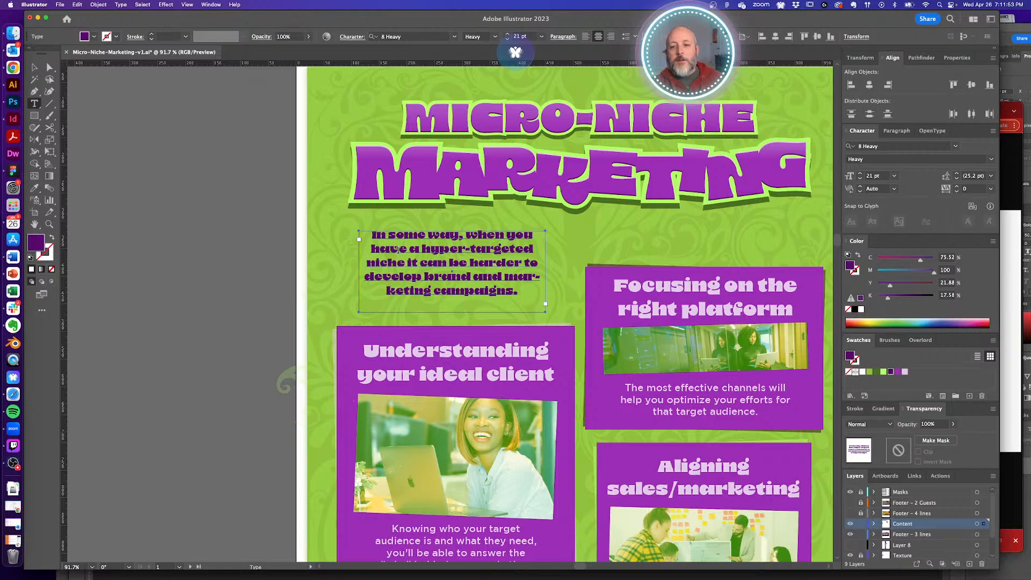
key(a)
click(248, 262)
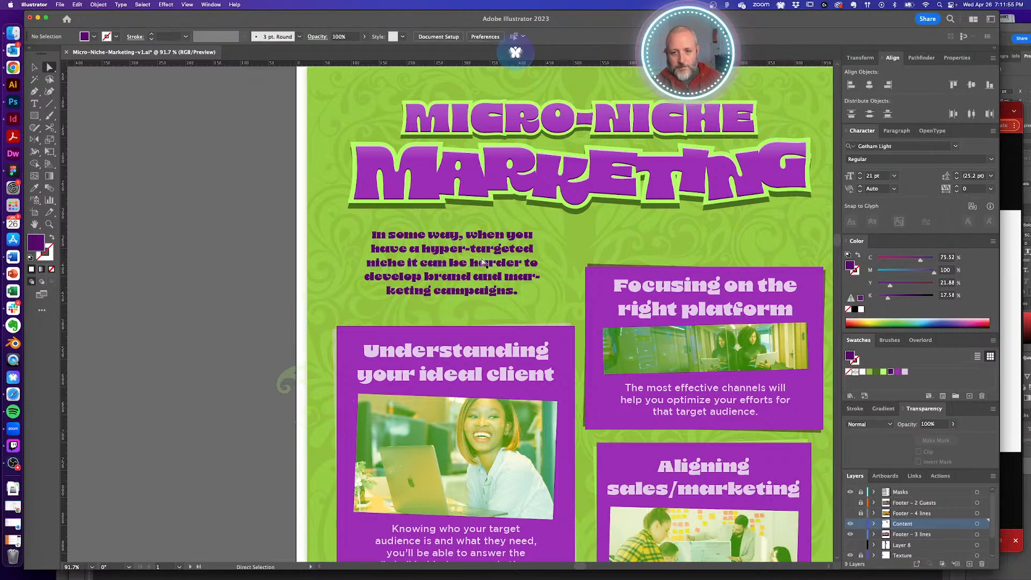
click(448, 258)
double_click(448, 258)
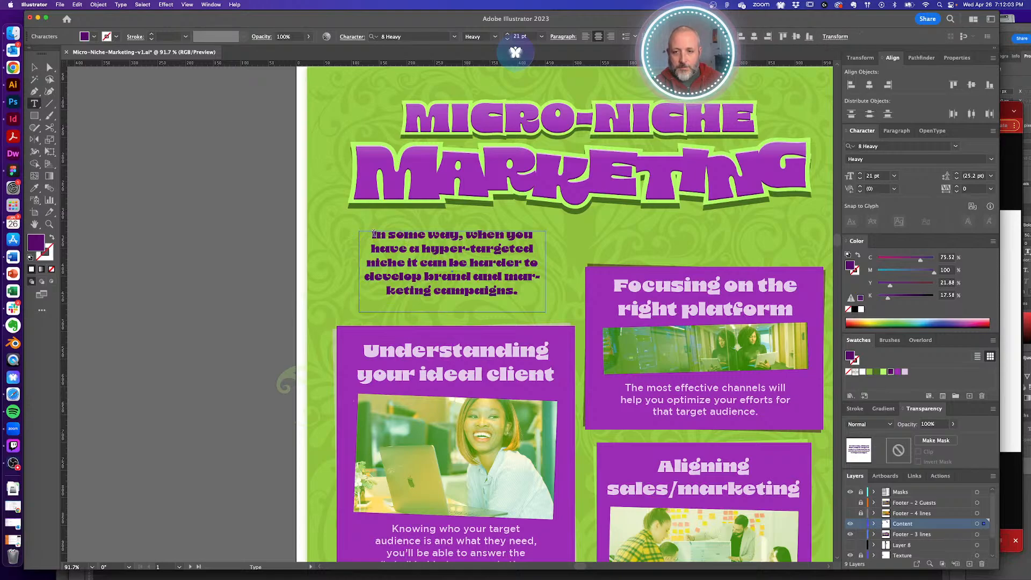
- Replace the intro text with 'A micro-niche is a group of highly targeted people who fit your ideal customer profile.'
drag(371, 234, 561, 291)
text(A)
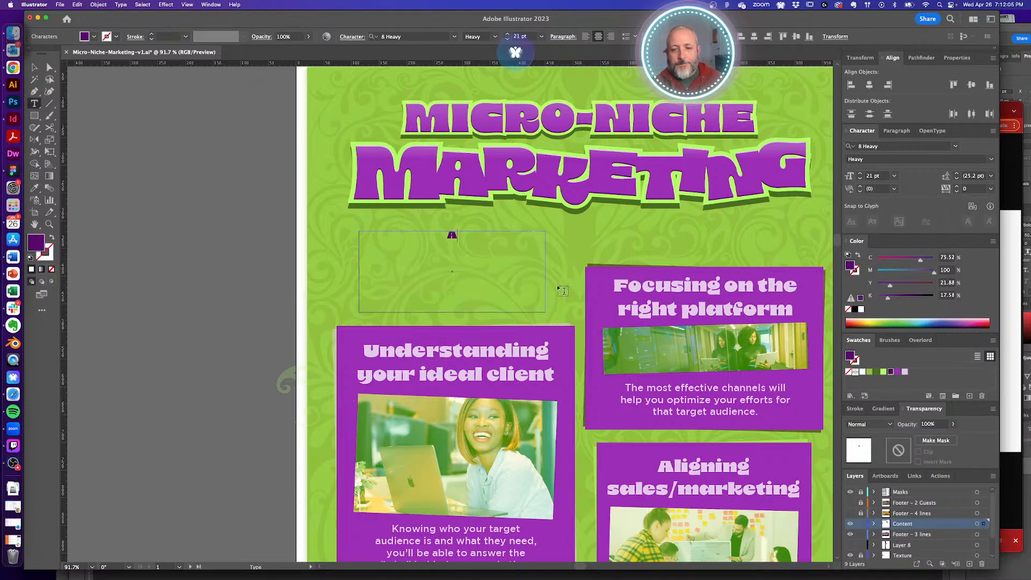
text( micro-n)
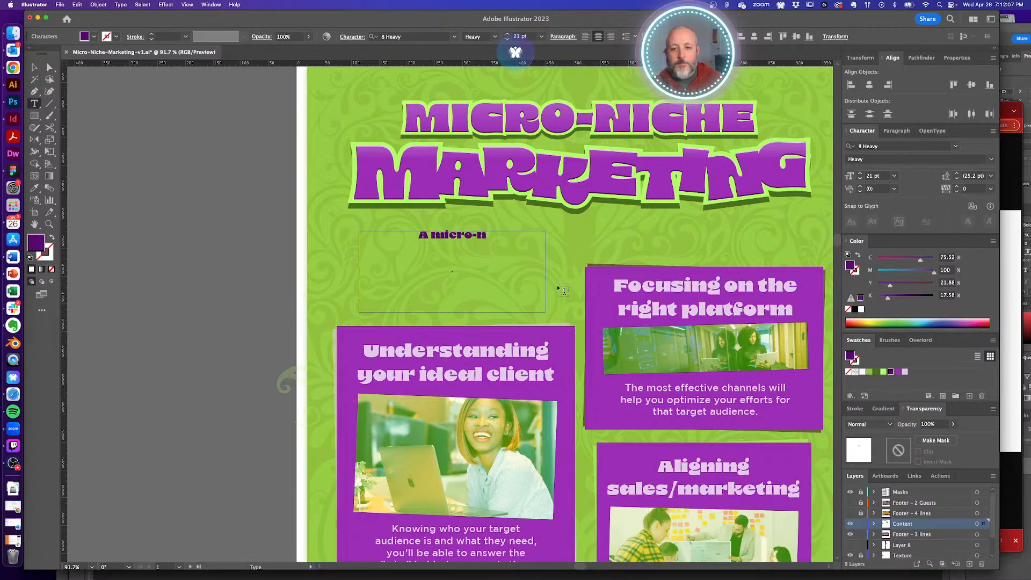
text(iche is f)
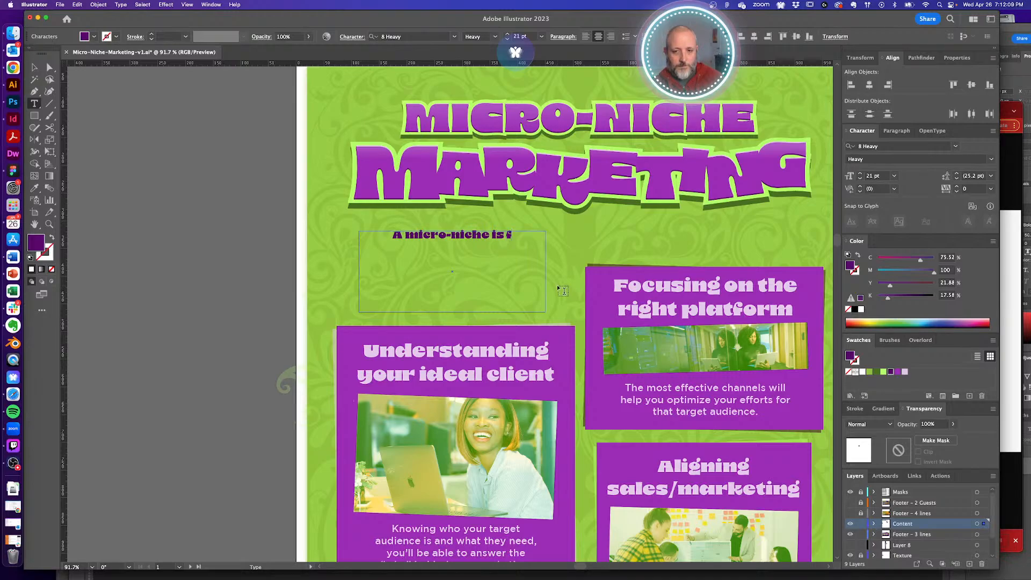
text(or h)
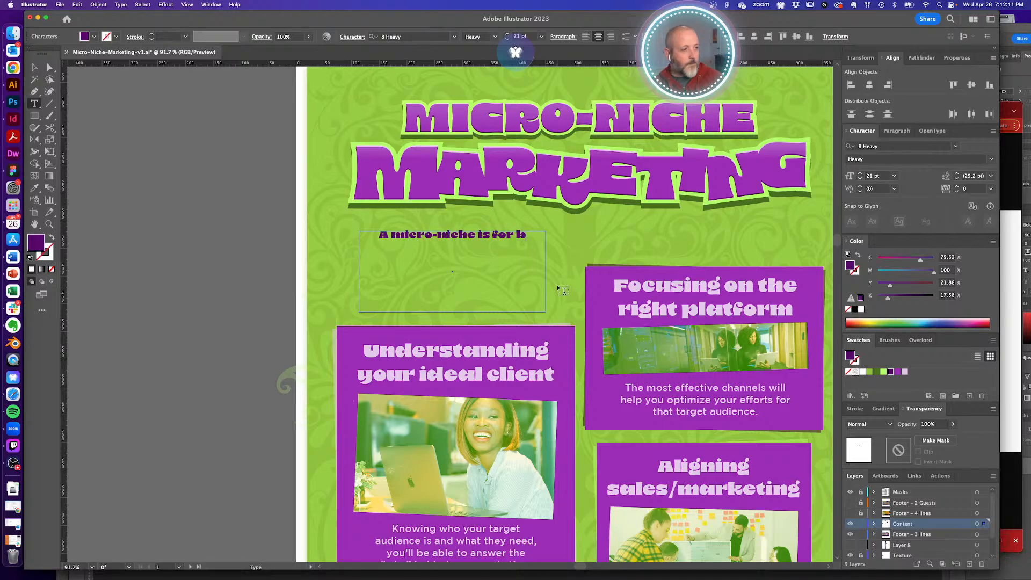
key(BackSpace)
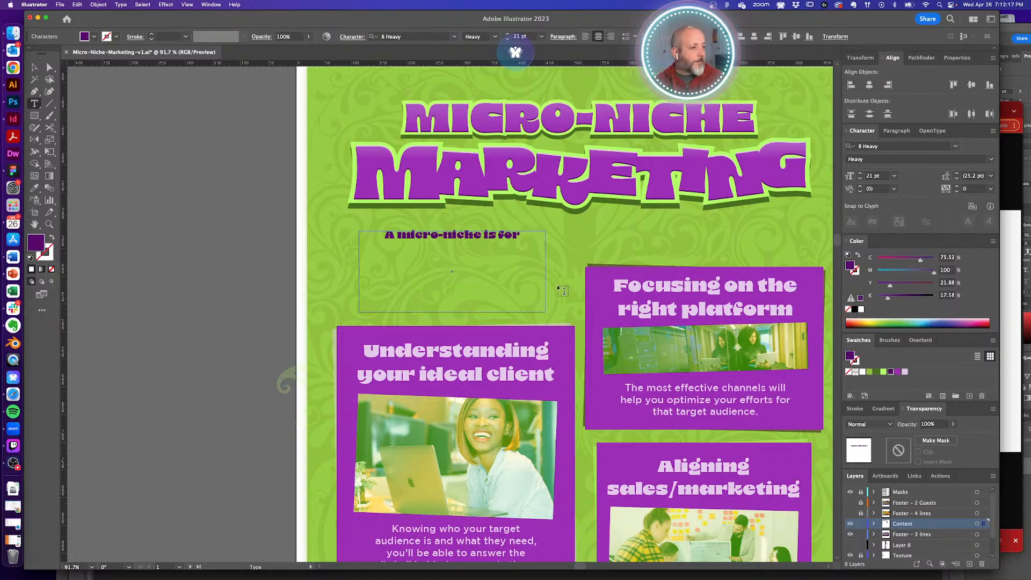
key(BackSpace)
key(BackSpace)
key(BackSpace)
key(BackSpace)
text(a gro)
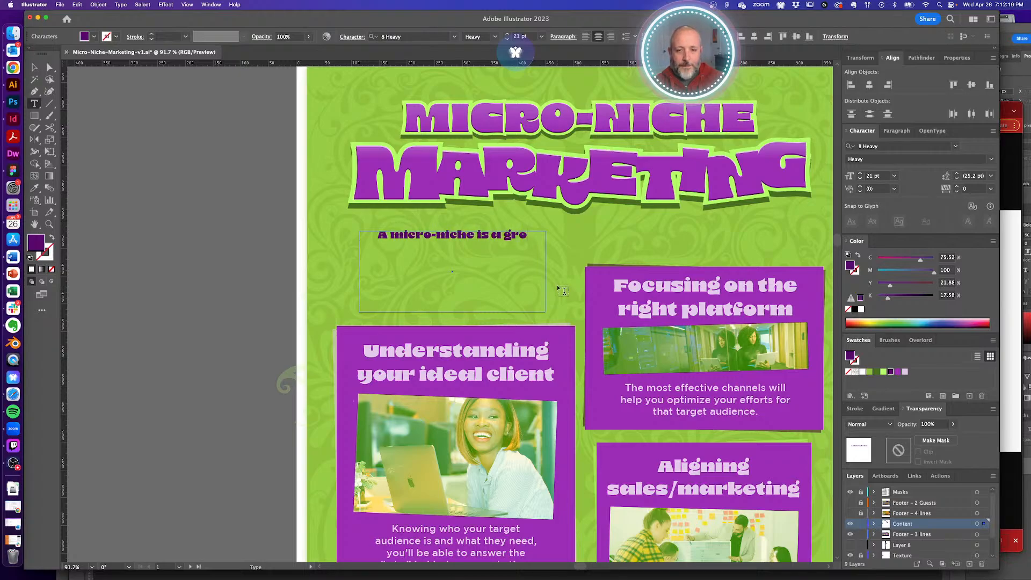
text(up of highly-)
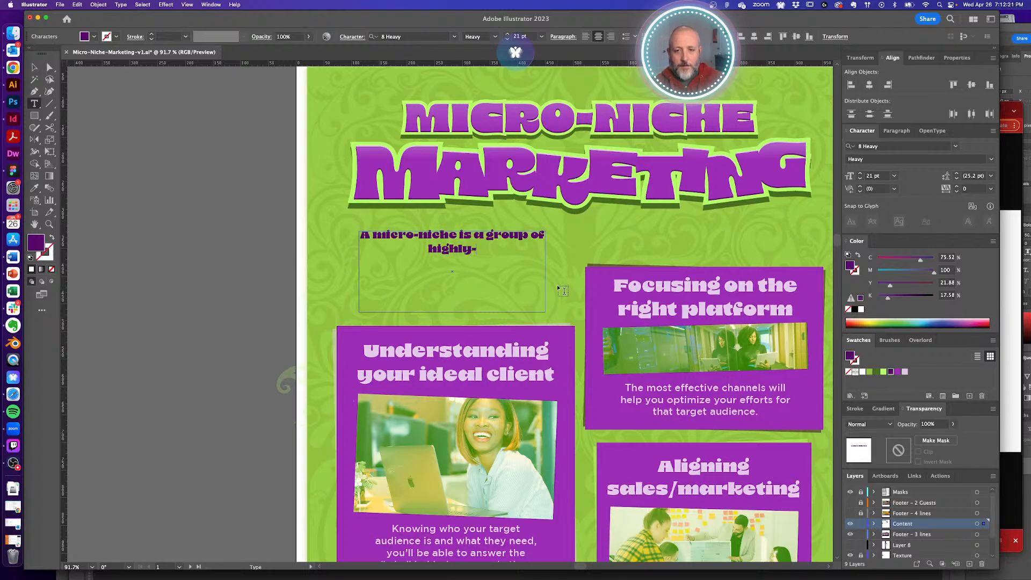
text(tar)
key(BackSpace)
key(BackSpace)
key(BackSpace)
key(BackSpace)
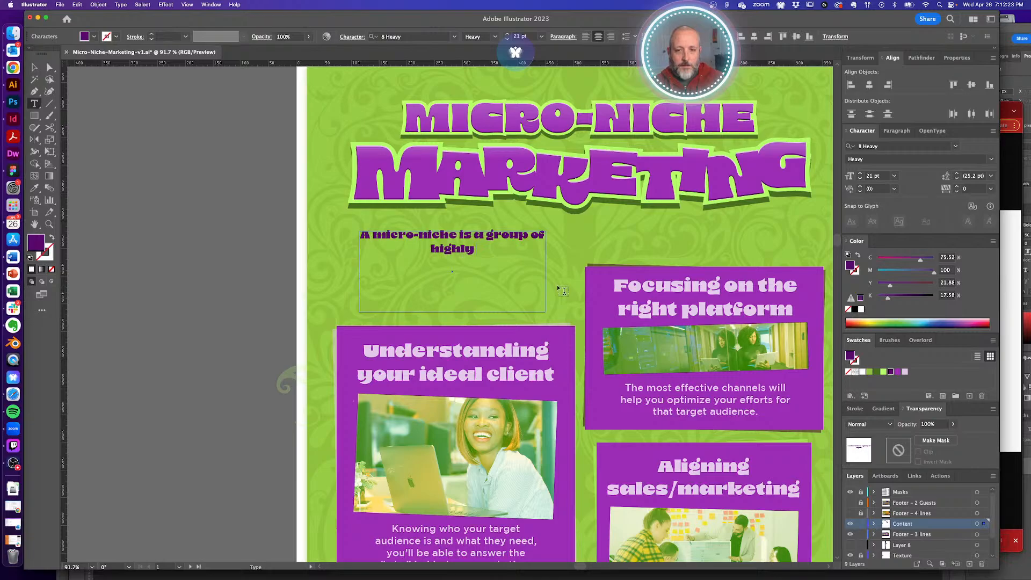
text(target)
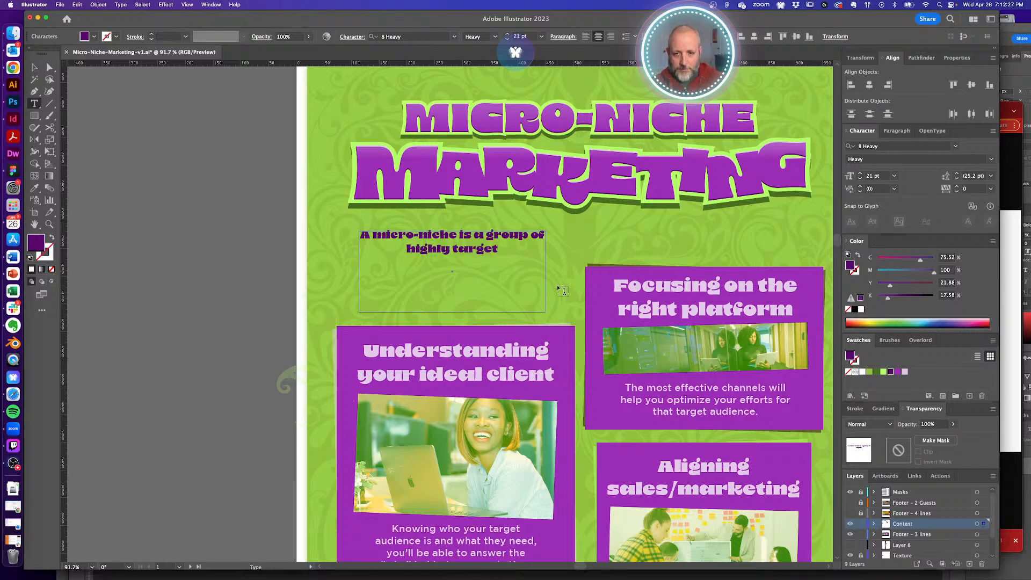
text(ed)
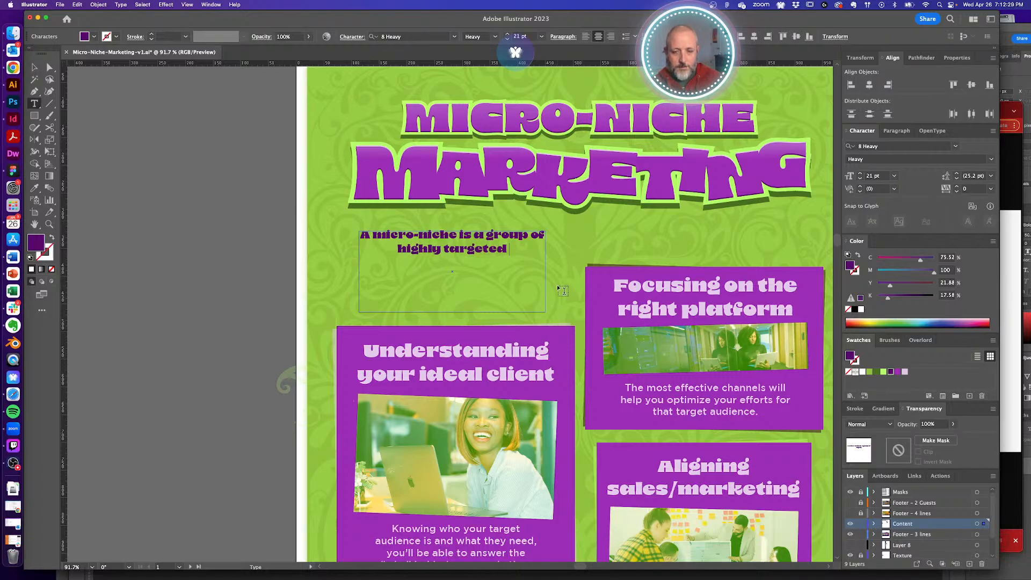
text( people)
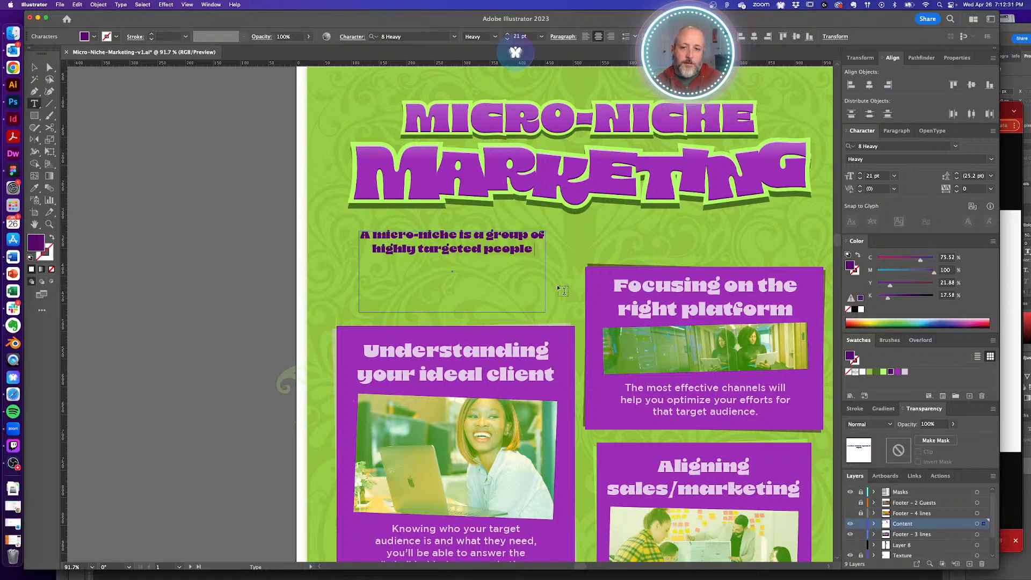
text( who)
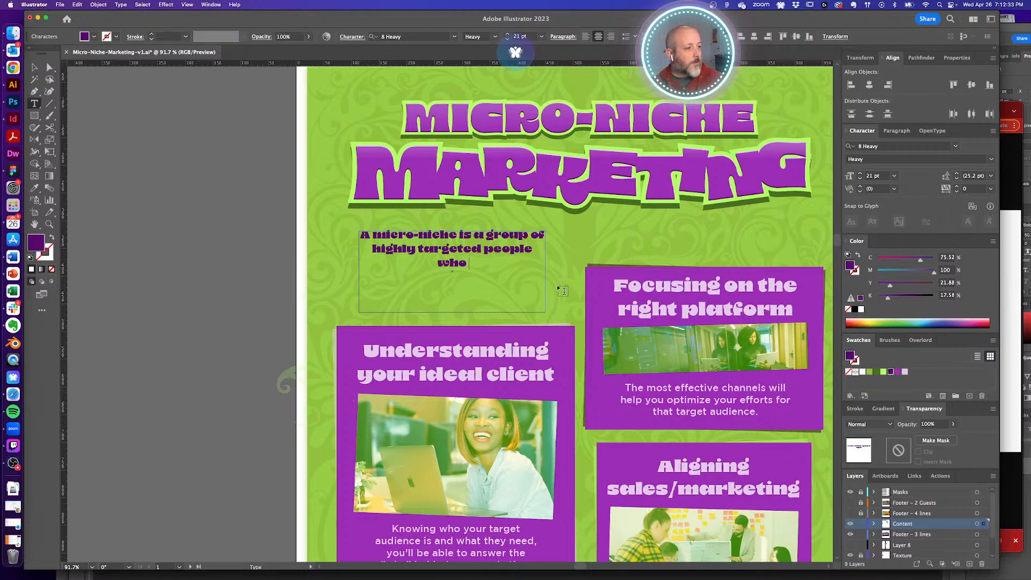
text( fit)
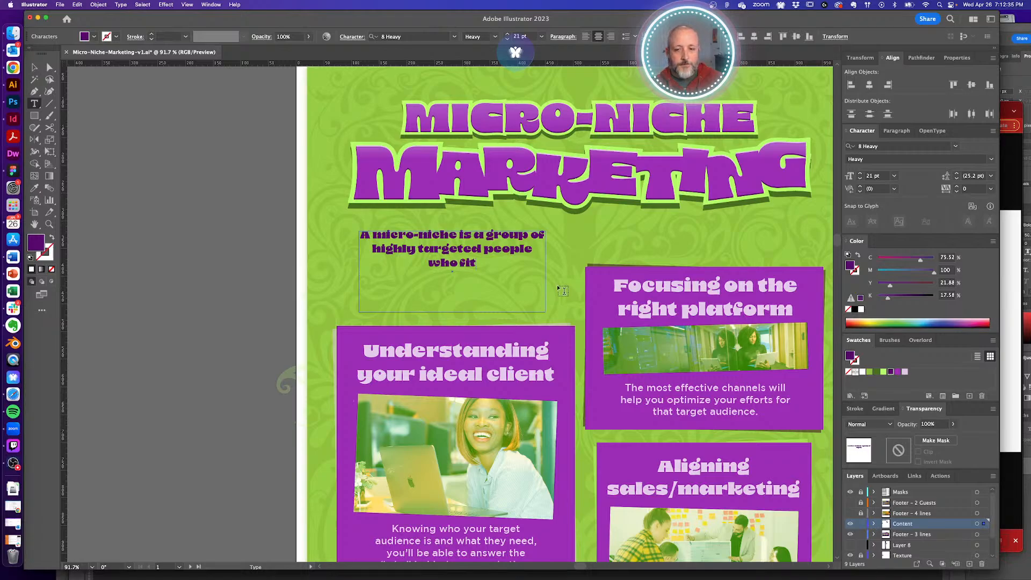
text( your ideal)
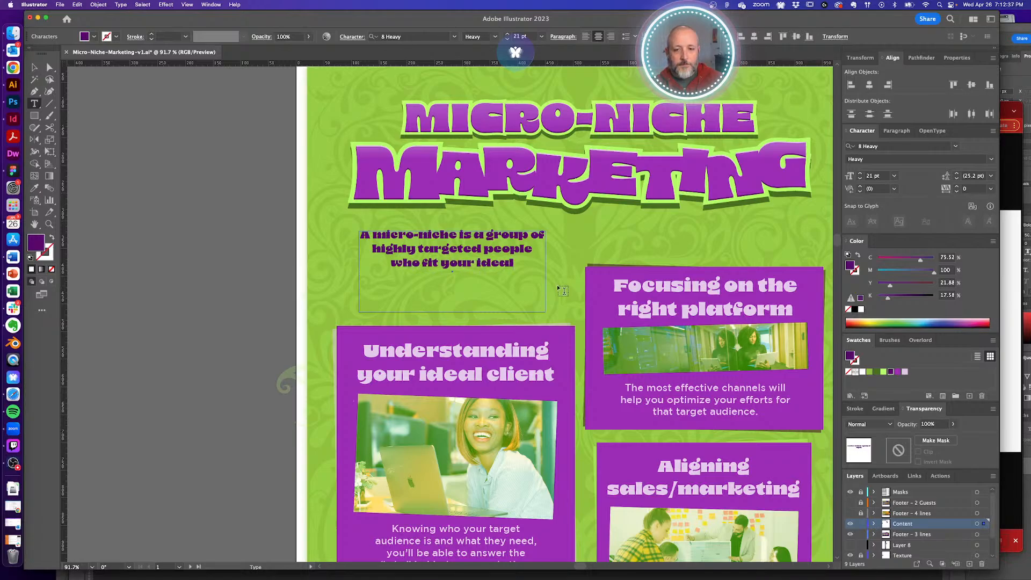
text( customer pro)
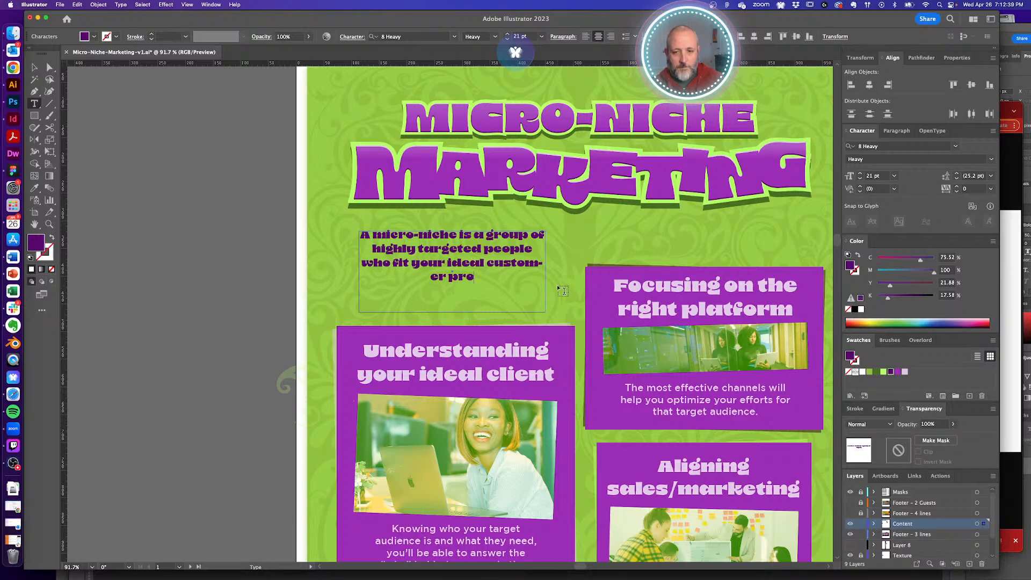
text(file.)
key(super+a)
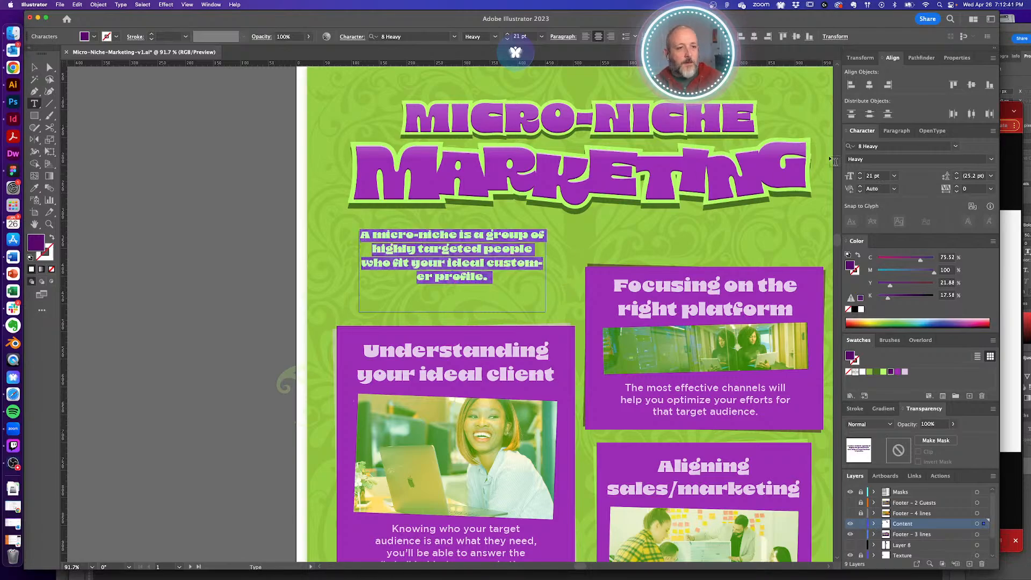
- Turn off hyphenation for the intro paragraph in the Paragraph panel's Hyphenation options
click(896, 131)
click(993, 133)
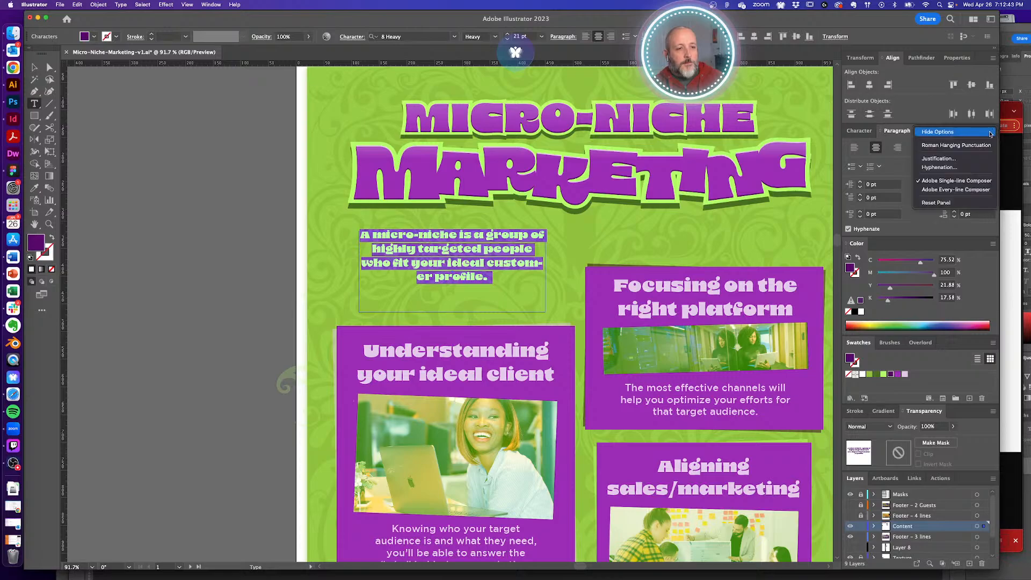
click(961, 169)
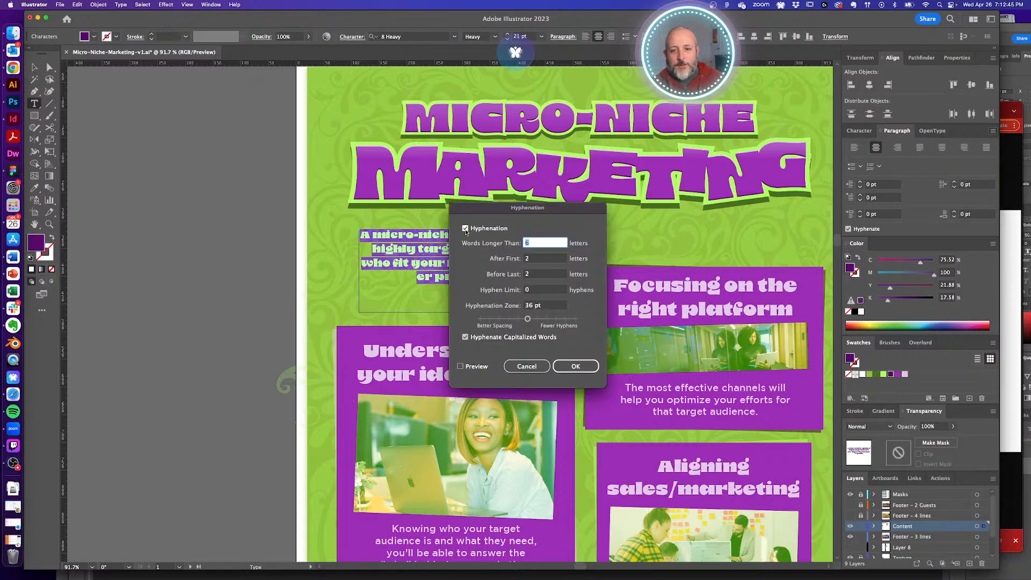
click(466, 229)
click(575, 366)
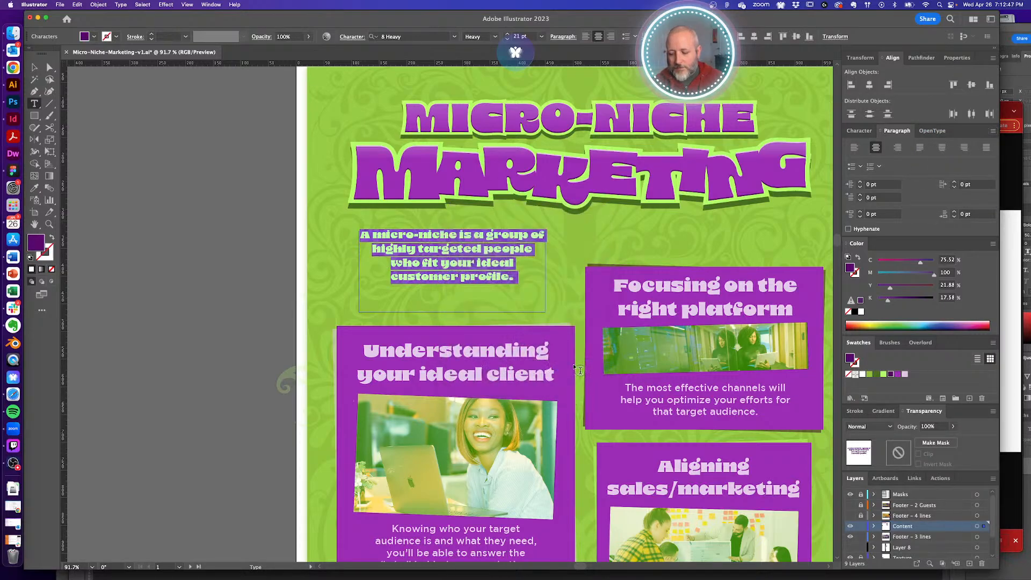
- Change 'highly' in the intro paragraph to 'hyper-targeted'
super+click(269, 265)
key(a)
click(504, 263)
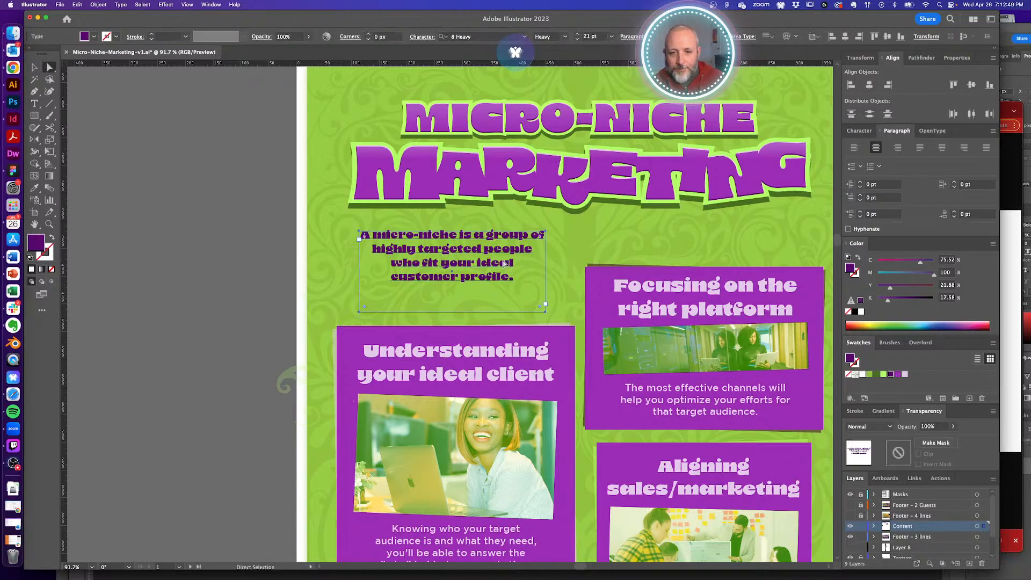
key(t)
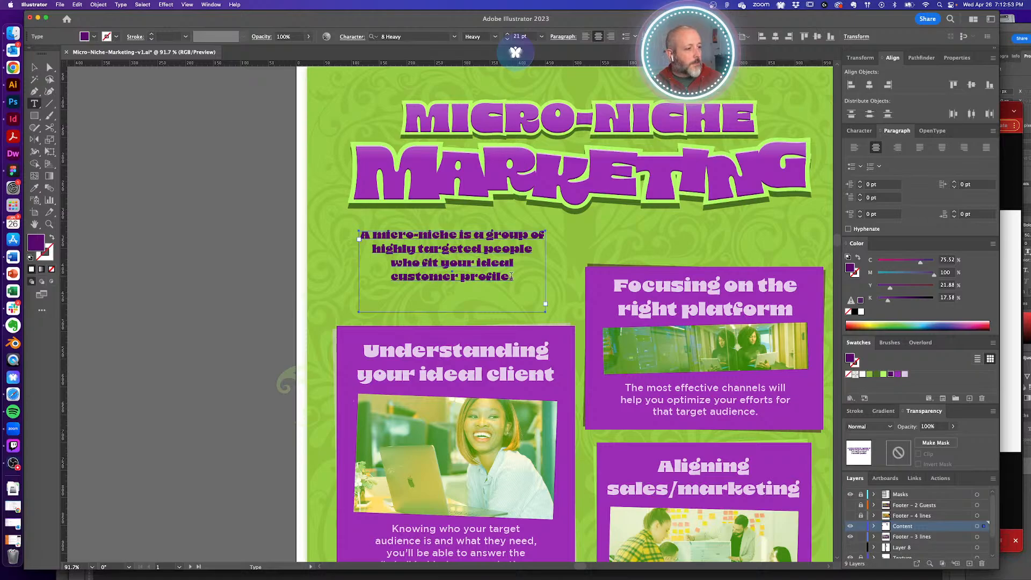
click(511, 277)
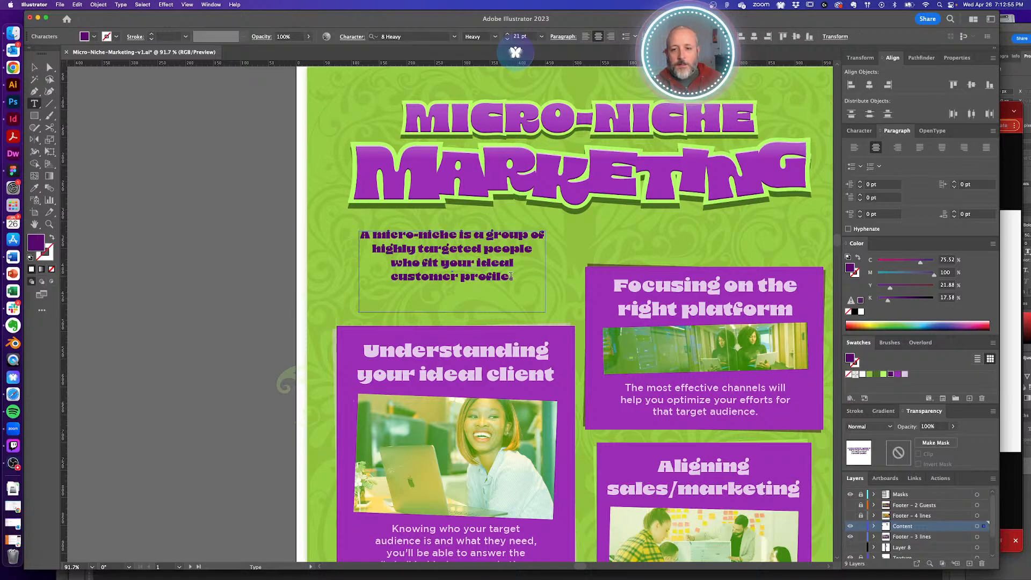
drag(419, 248, 389, 249)
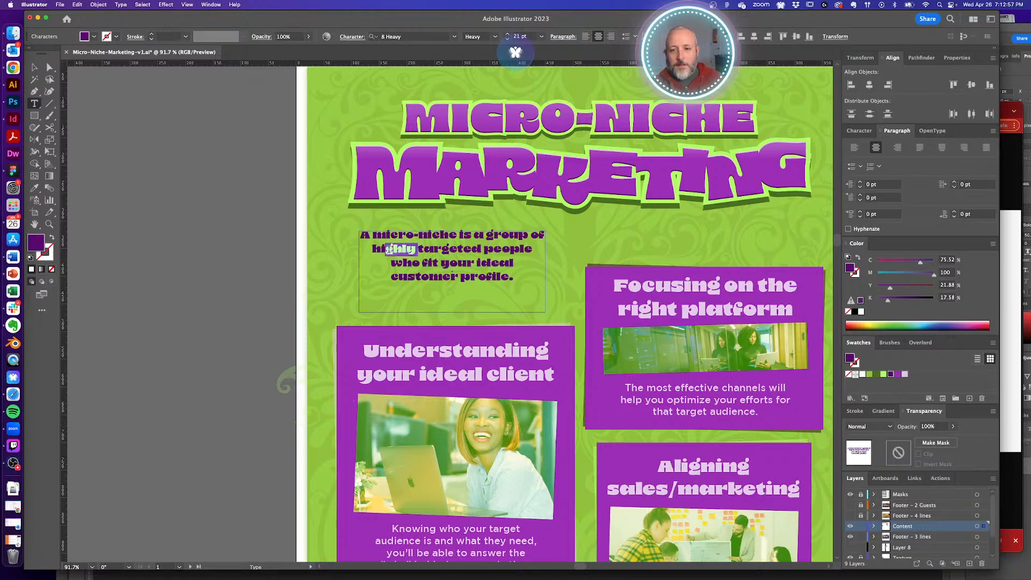
text(per-)
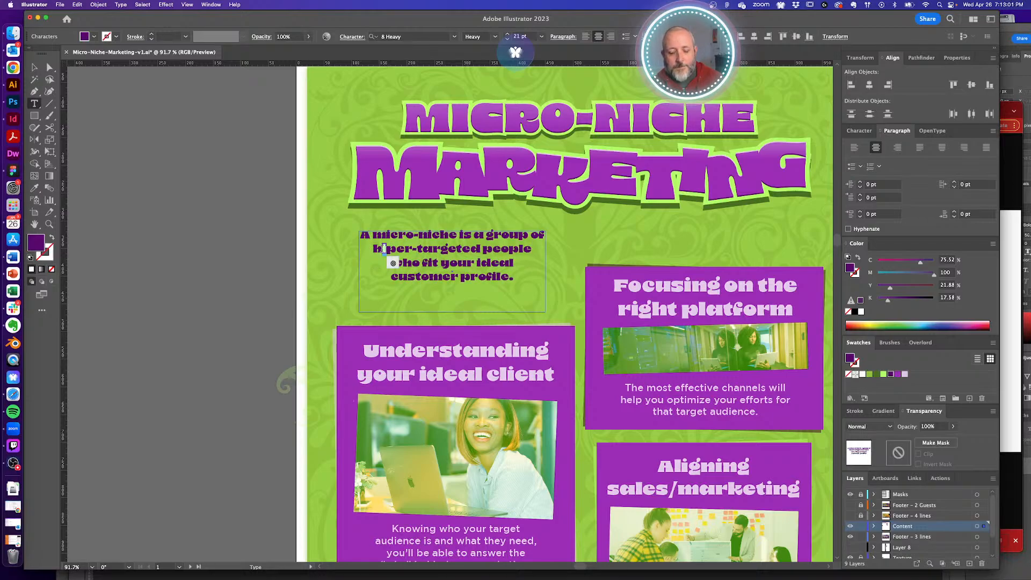
text(y)
super+click(258, 235)
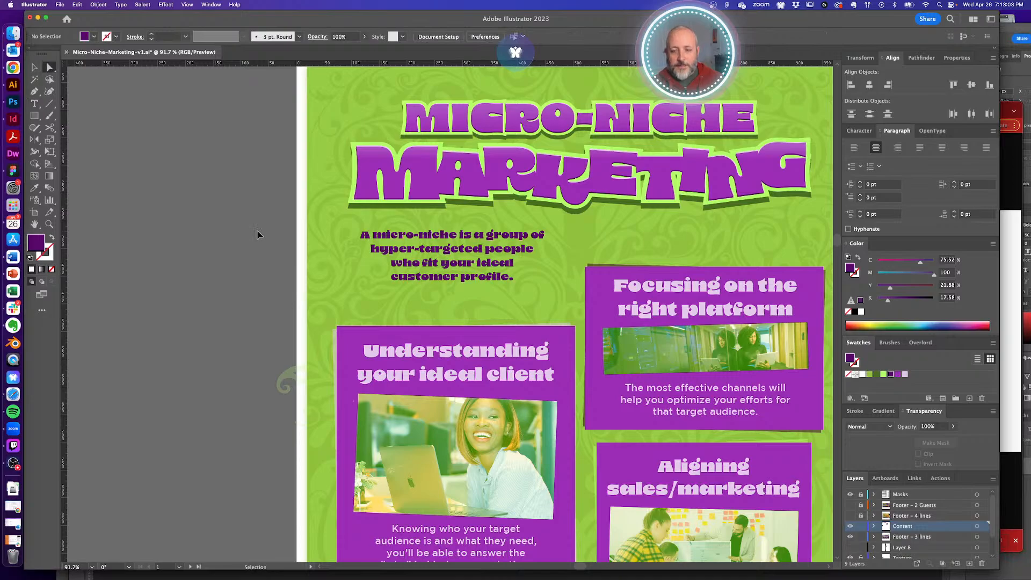
- Append the sentence 'Here are some tips to ease this difficult marketing process.' to the intro
double_click(499, 292)
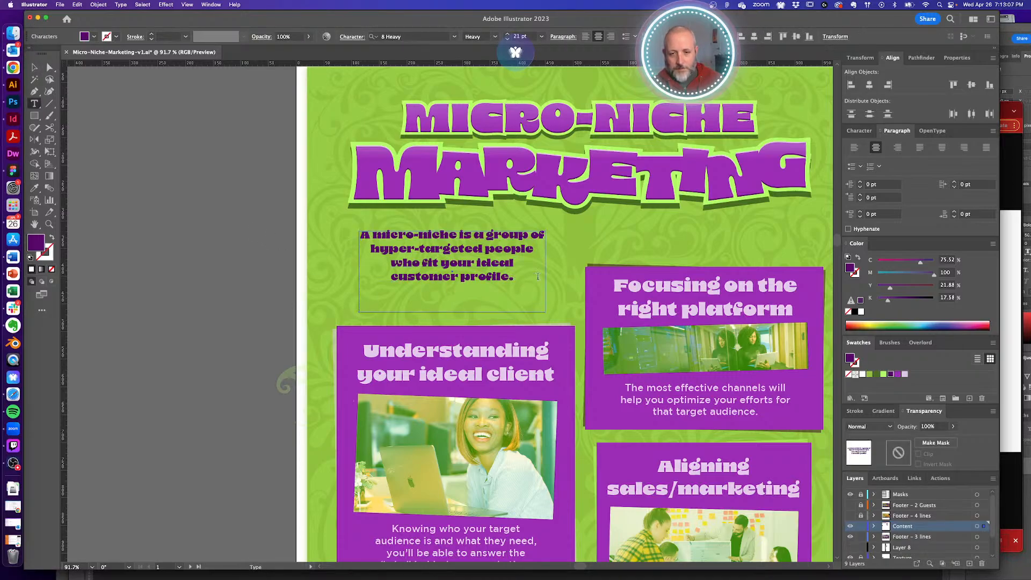
text(Here are s)
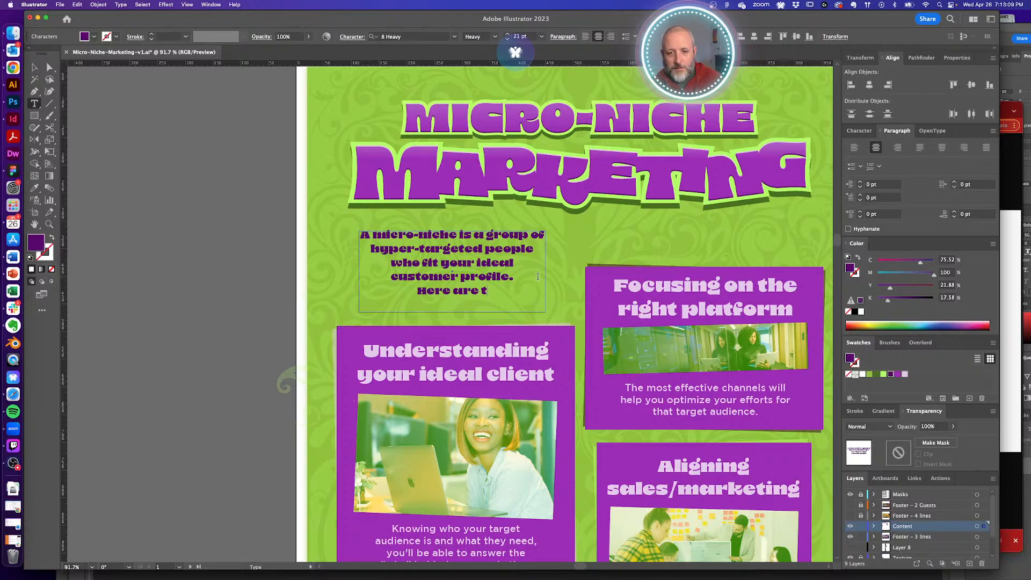
text(ome ti)
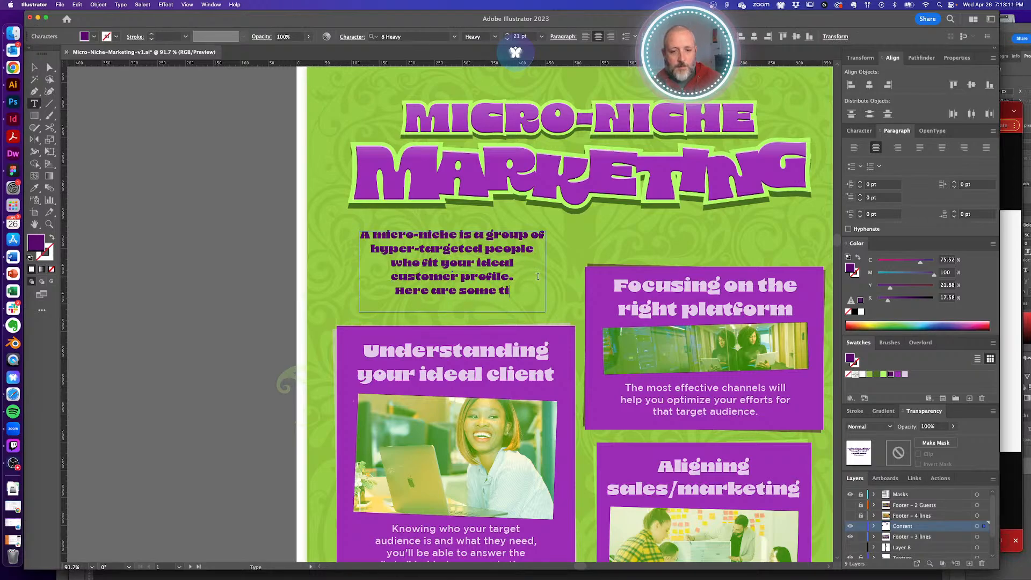
text(ps to)
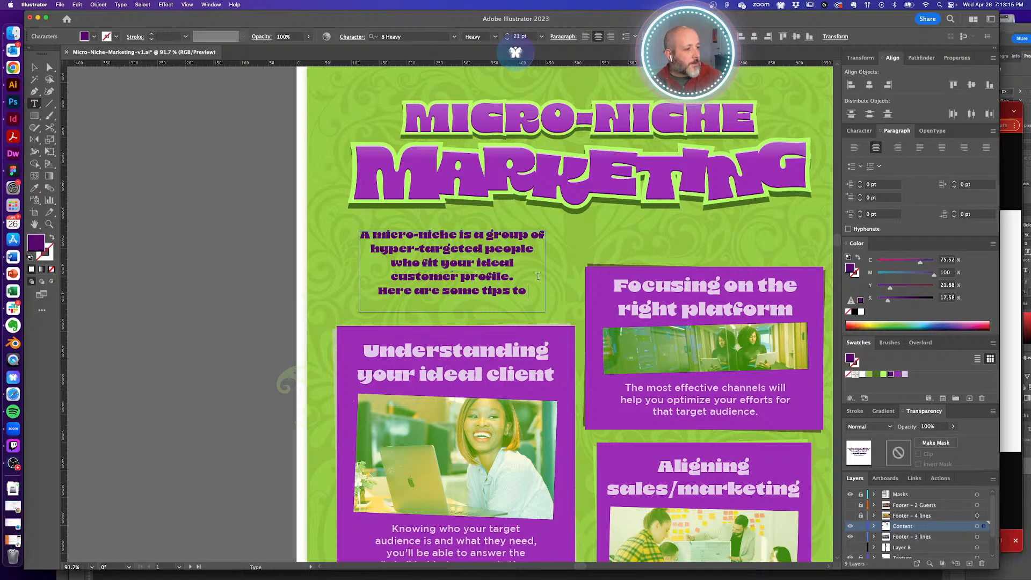
text( c)
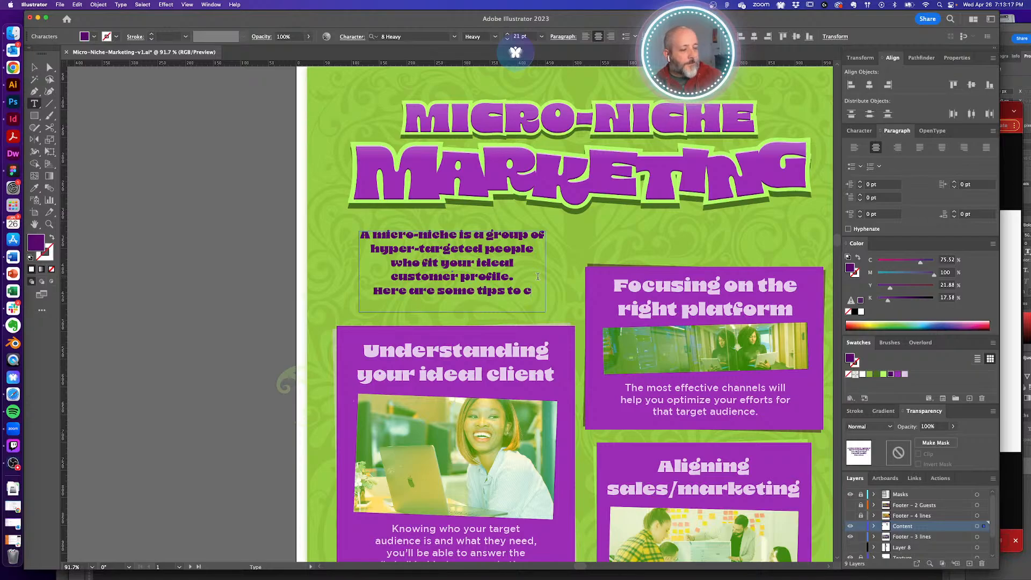
key(BackSpace)
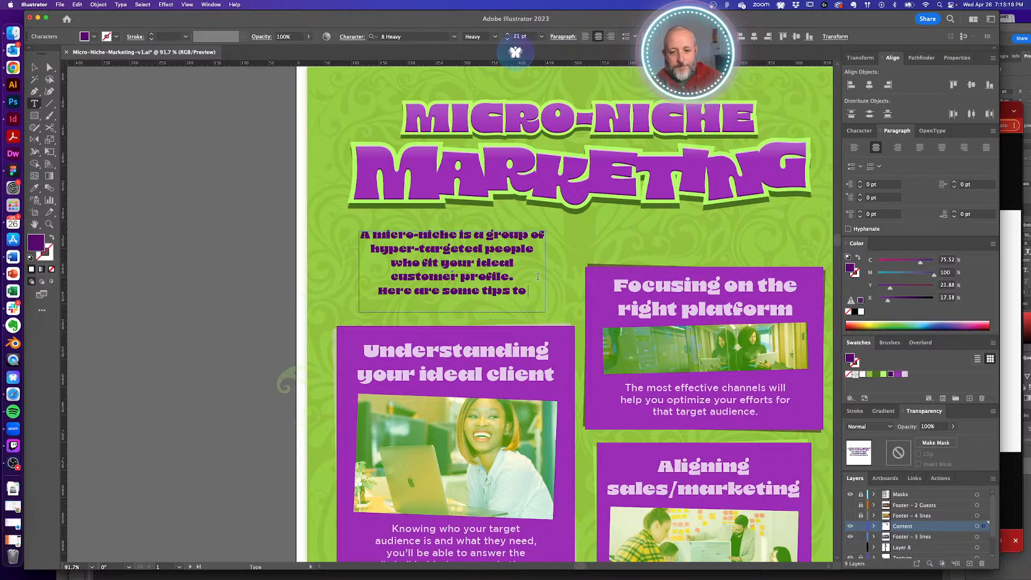
text(ease this diffi)
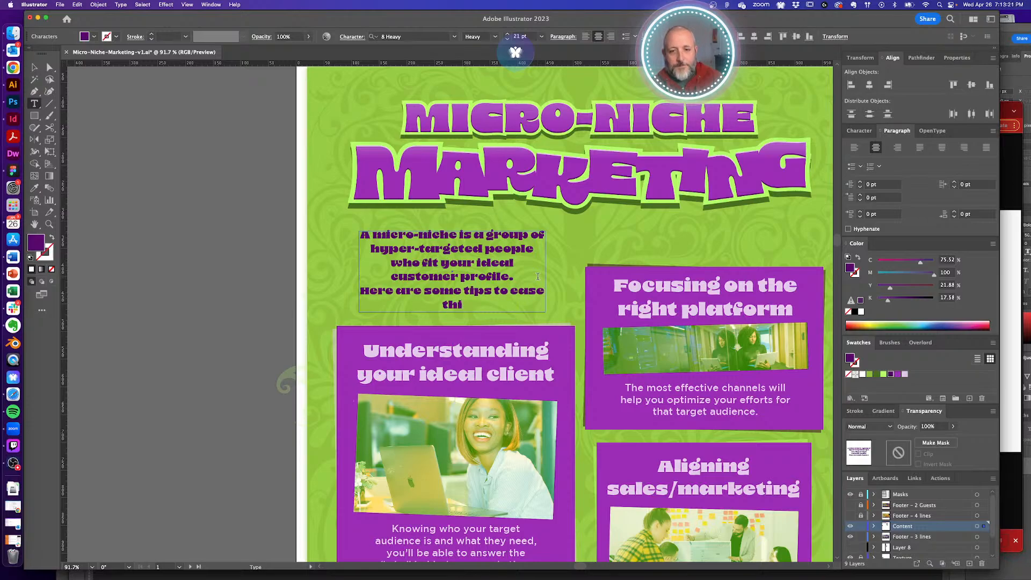
text(process.)
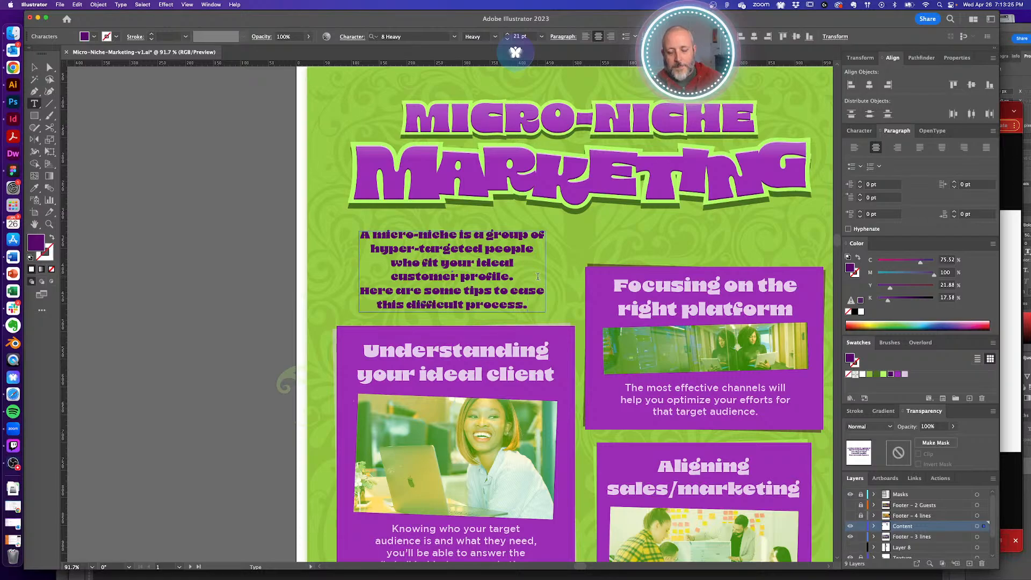
double_click(467, 304)
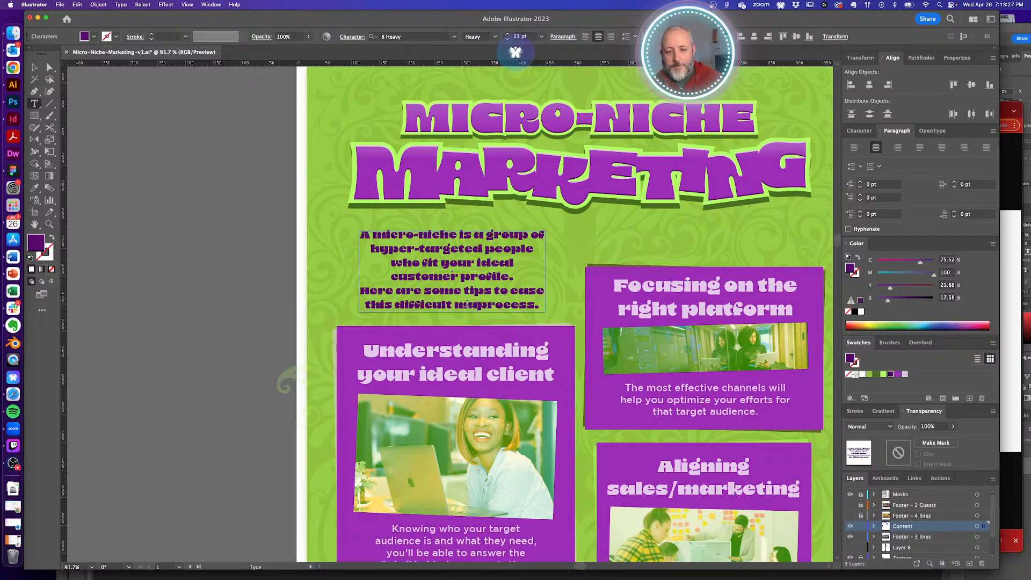
text(marketing)
key(Escape)
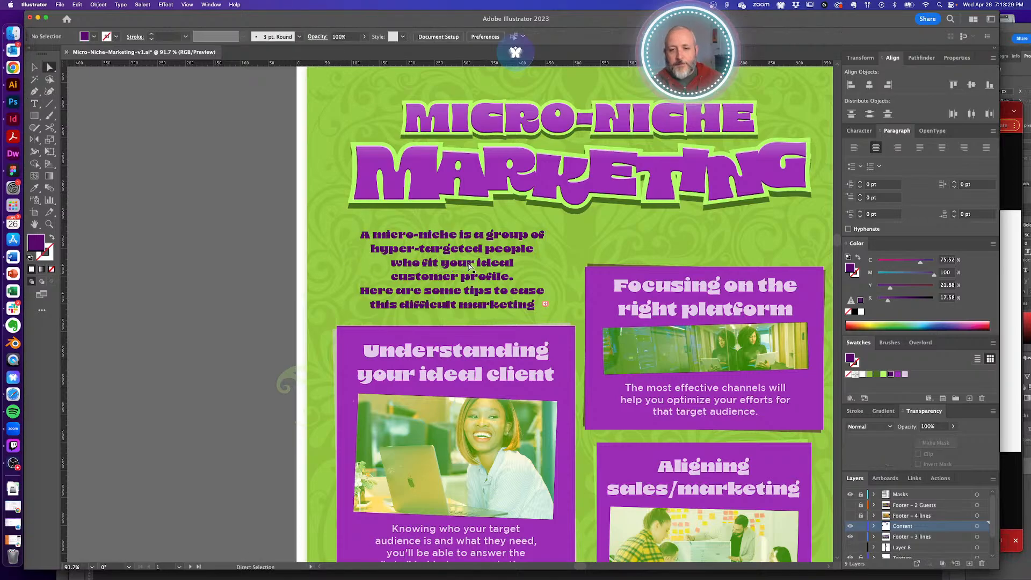
- Widen the intro text box so it reflows, and move it slightly down and right
drag(545, 273, 561, 272)
click(274, 272)
key(a)
drag(453, 271, 457, 276)
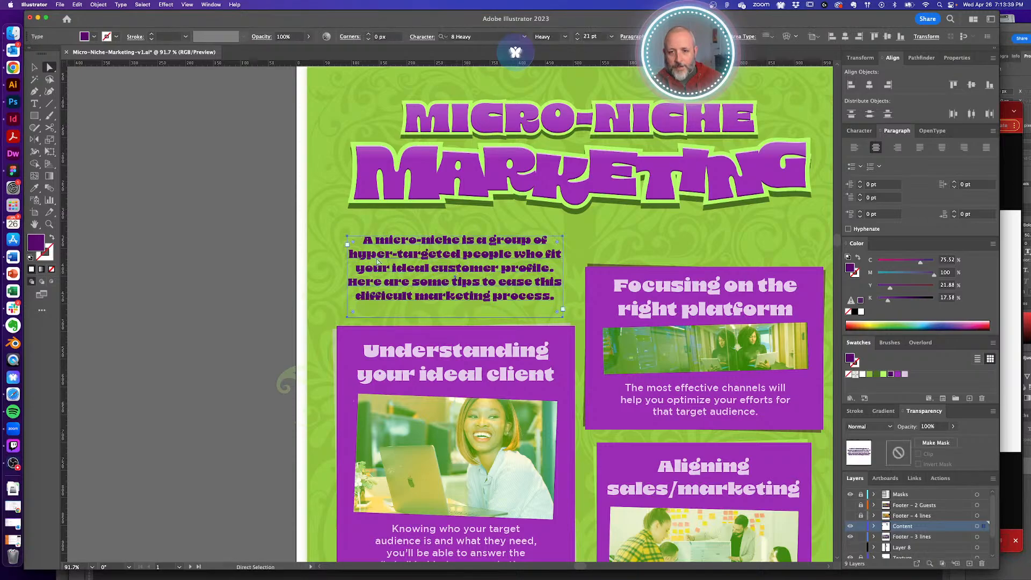
click(270, 261)
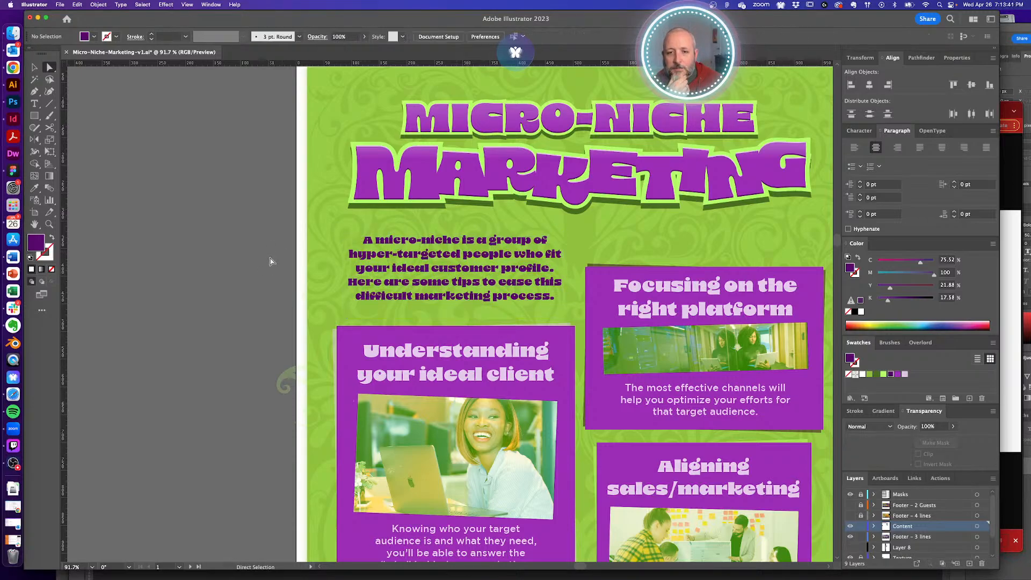
- Set the leading of the line starting 'Here are some tips' to 35 pt
double_click(438, 284)
double_click(436, 283)
triple_click(433, 283)
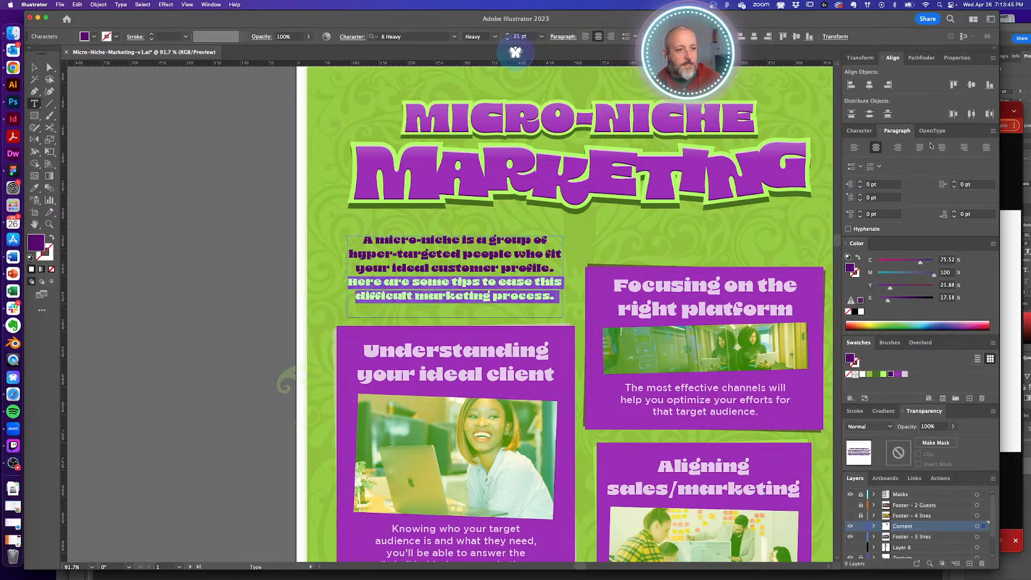
double_click(363, 282)
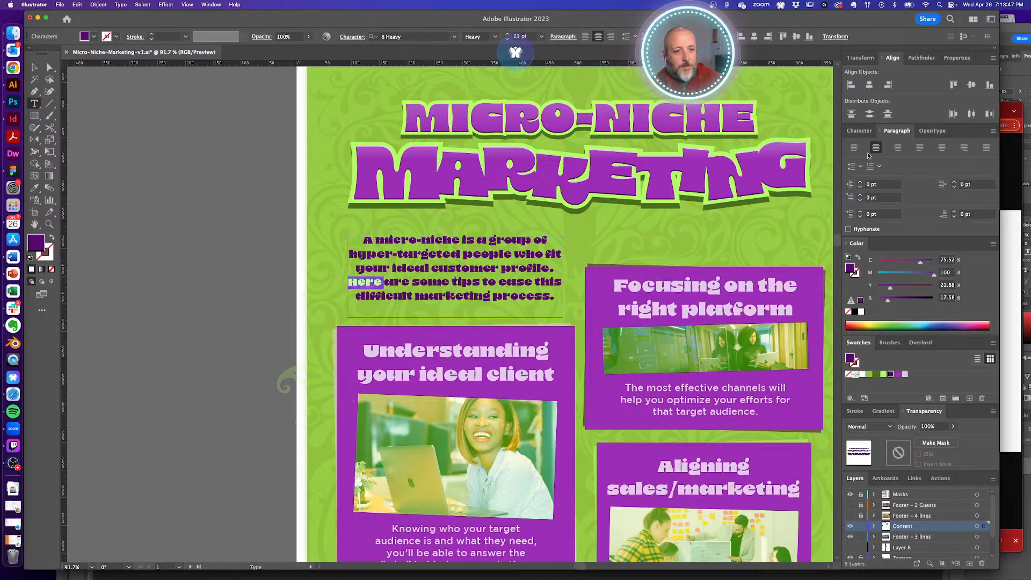
click(859, 130)
click(946, 181)
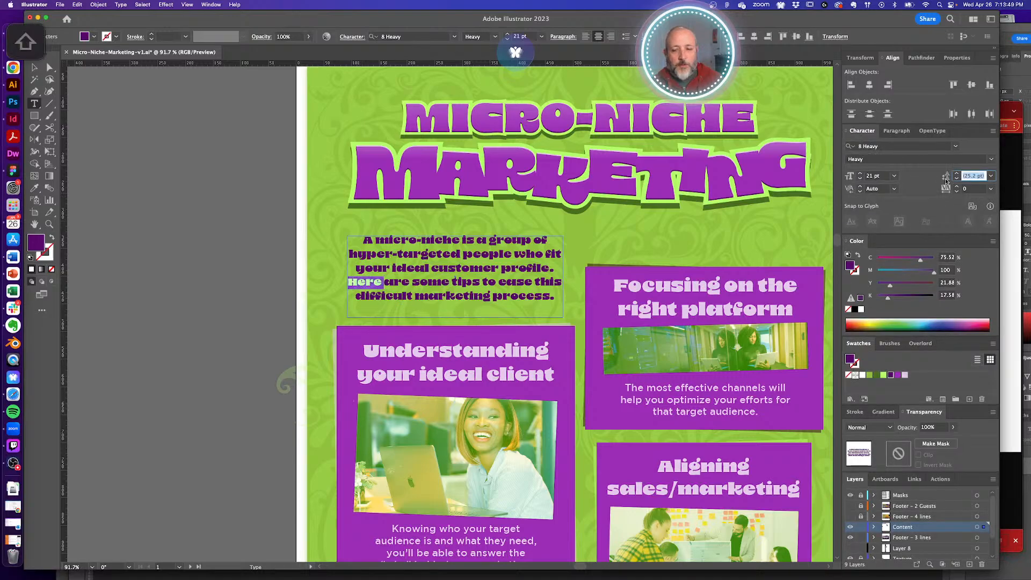
key(shift+Up)
key(shift+Up)
key(Down)
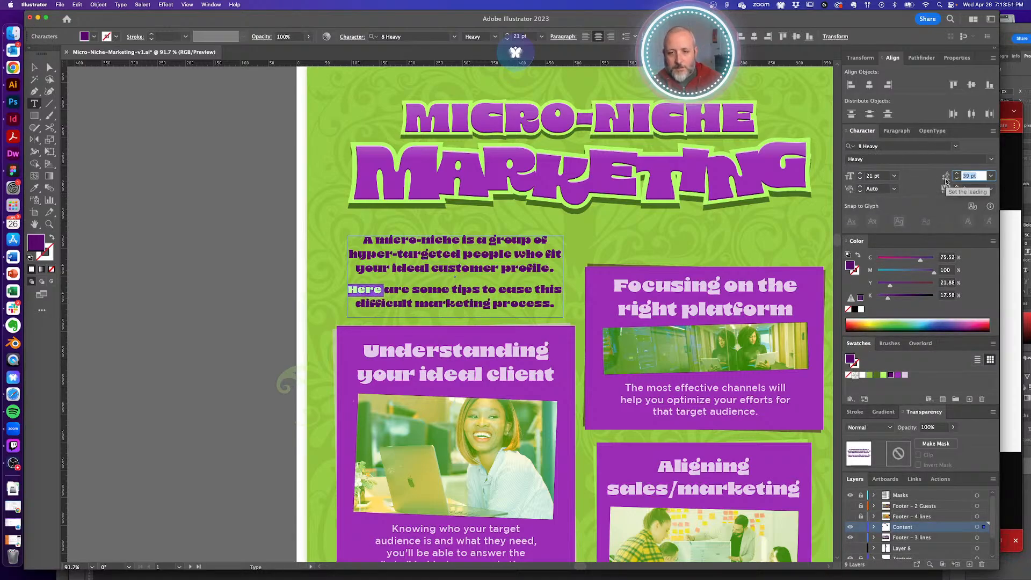
key(Down)
key(Down)
key(Down)
key(Down)
super+click(285, 279)
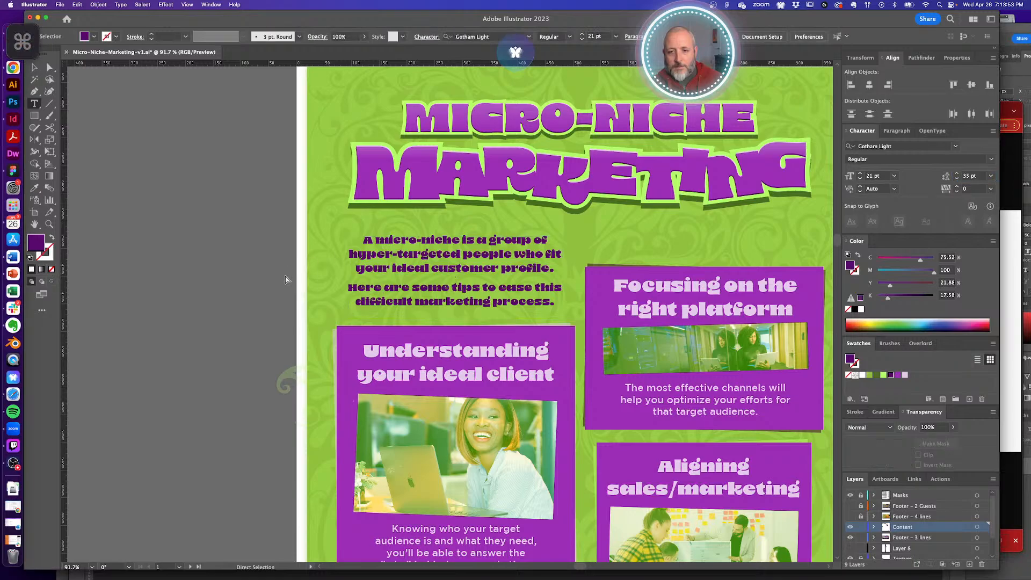
- Nudge the intro text slightly right and zoom out to review the whole tall infographic
drag(484, 269, 487, 268)
alt+super+click(566, 302)
alt+super+click(521, 314)
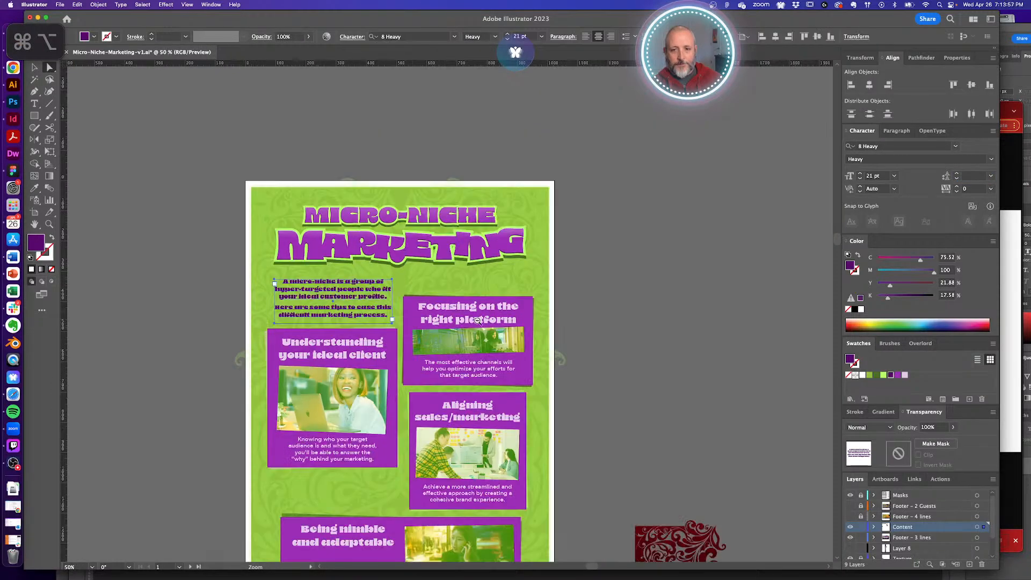
click(589, 281)
drag(498, 334, 609, 222)
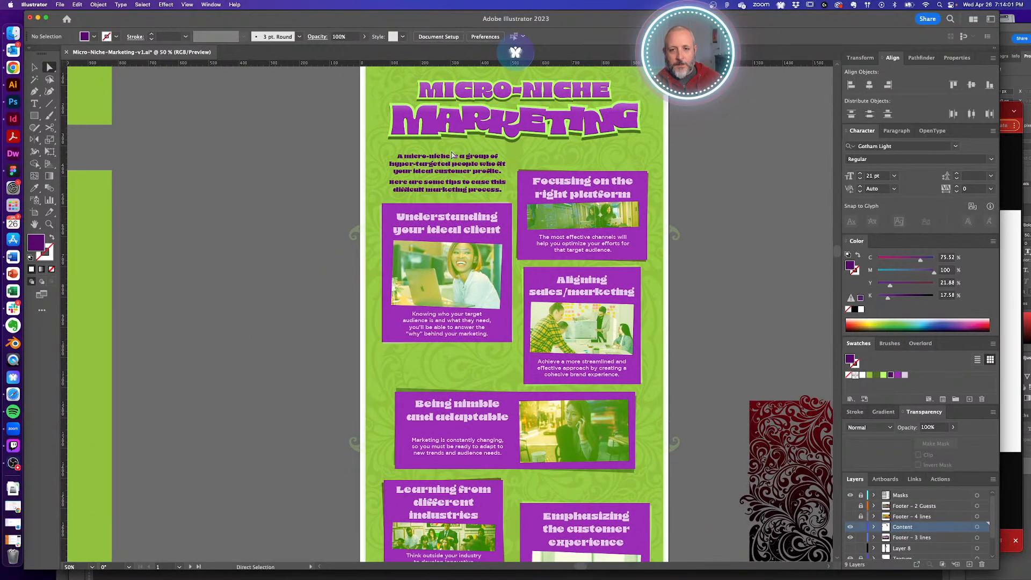
drag(509, 438, 485, 395)
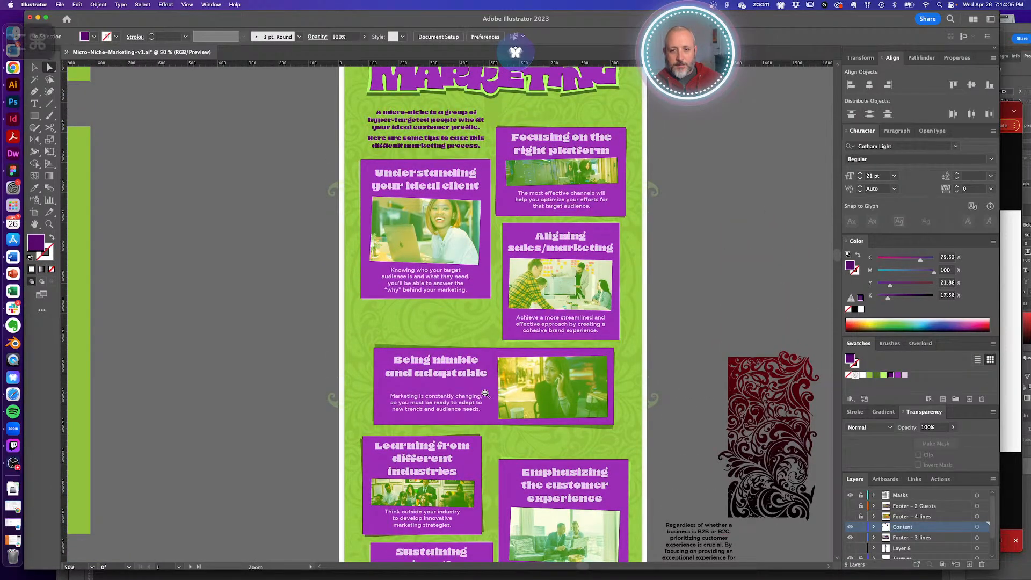
alt+super+click(480, 392)
alt+super+click(459, 385)
drag(467, 347, 466, 372)
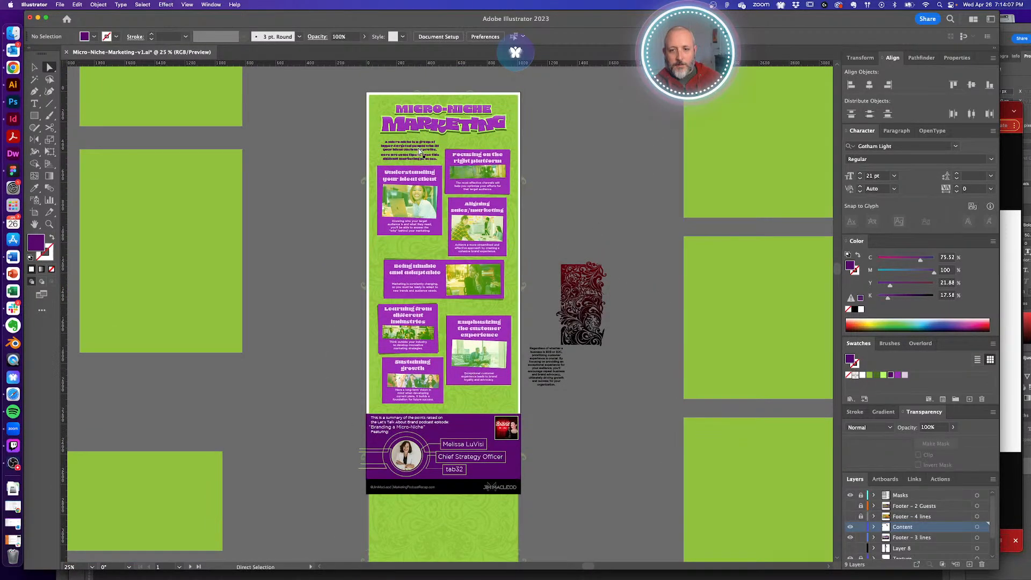
- Discard a stray duplicate of the intro text and save Micro-Niche-Marketing-v1.ai
drag(419, 149, 490, 400)
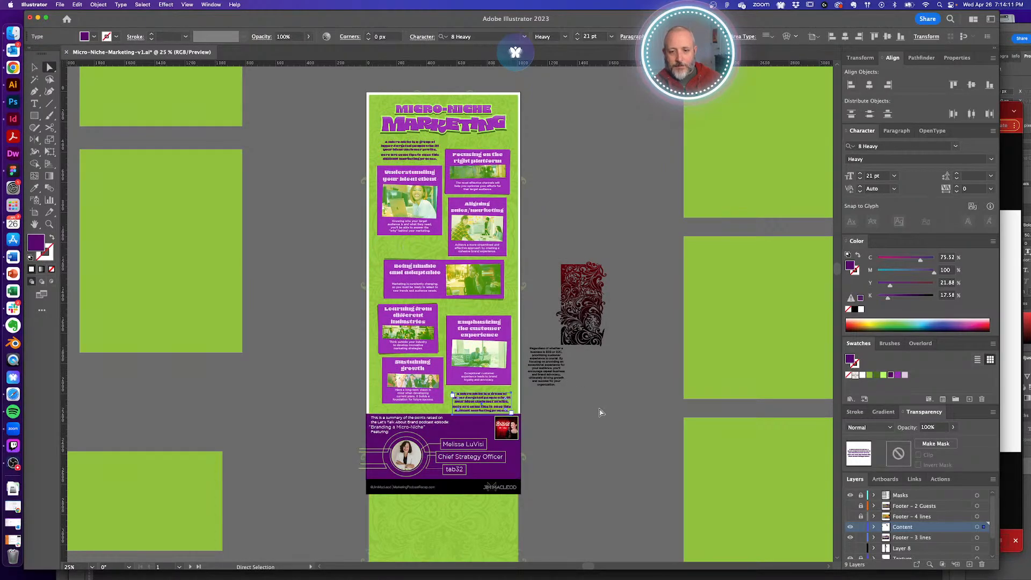
key(Delete)
scroll(601, 425, right, 1)
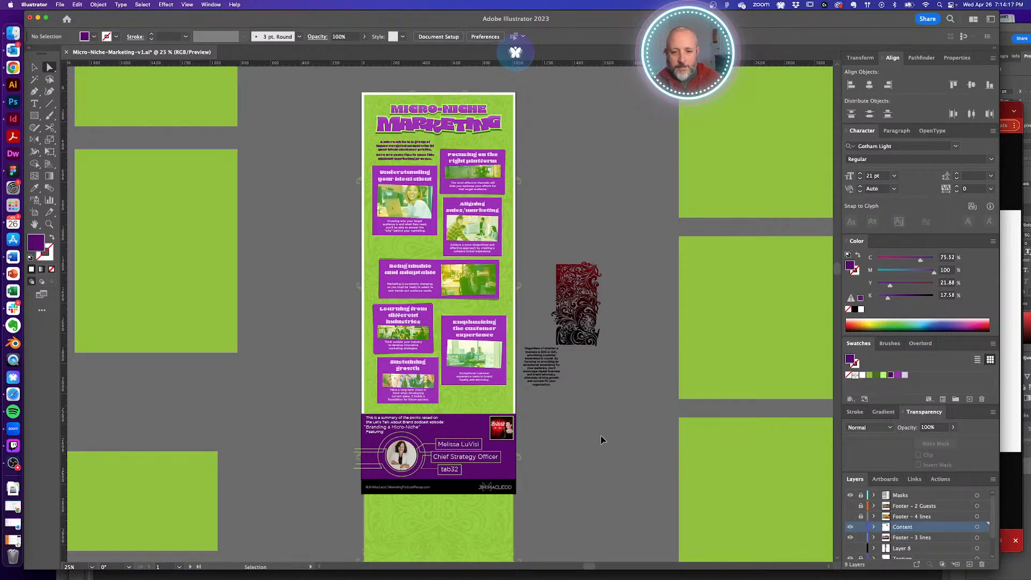
key(super+s)
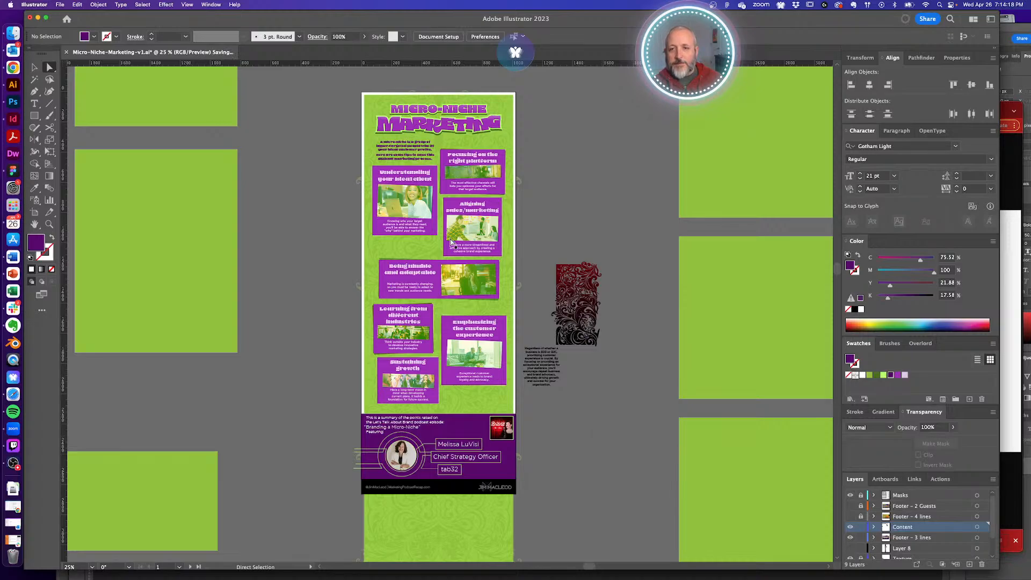
- Delete the 'Ten Steps for Building an Audience' artwork from the four top banners and the Twitter banner
alt+super+click(356, 214)
alt+super+click(358, 215)
drag(464, 245, 556, 286)
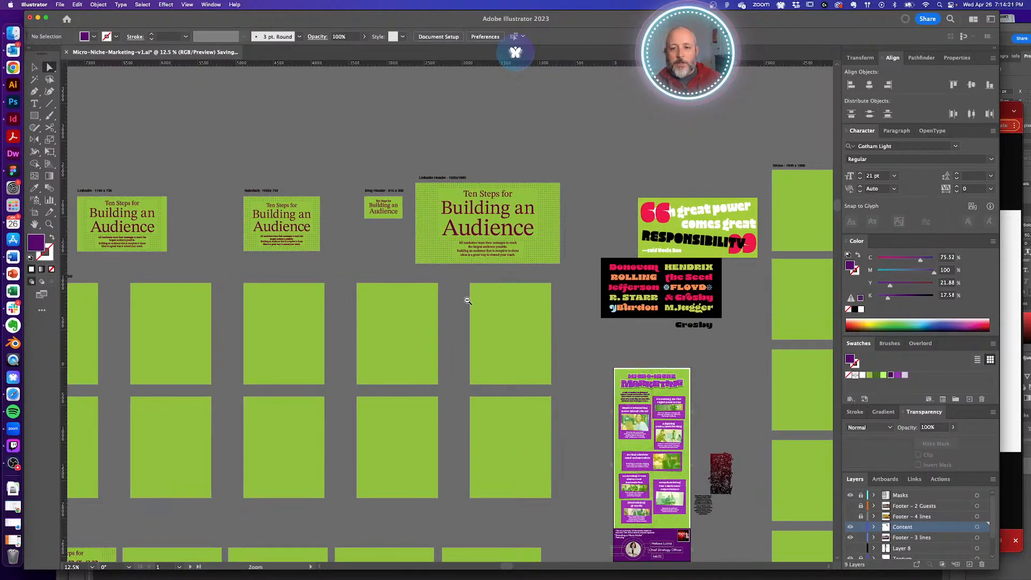
alt+super+click(556, 310)
key(v)
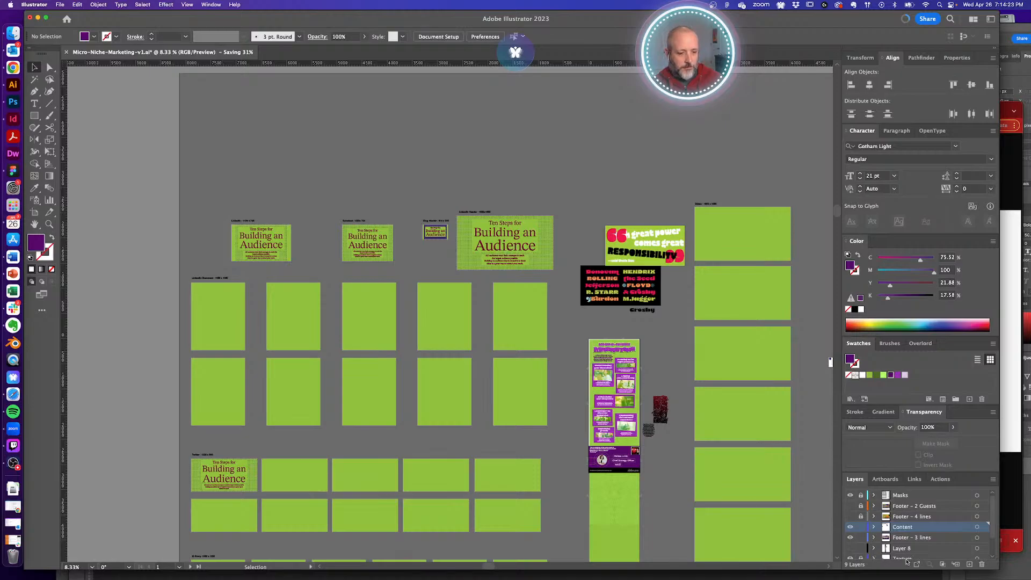
scroll(921, 545, down, 2)
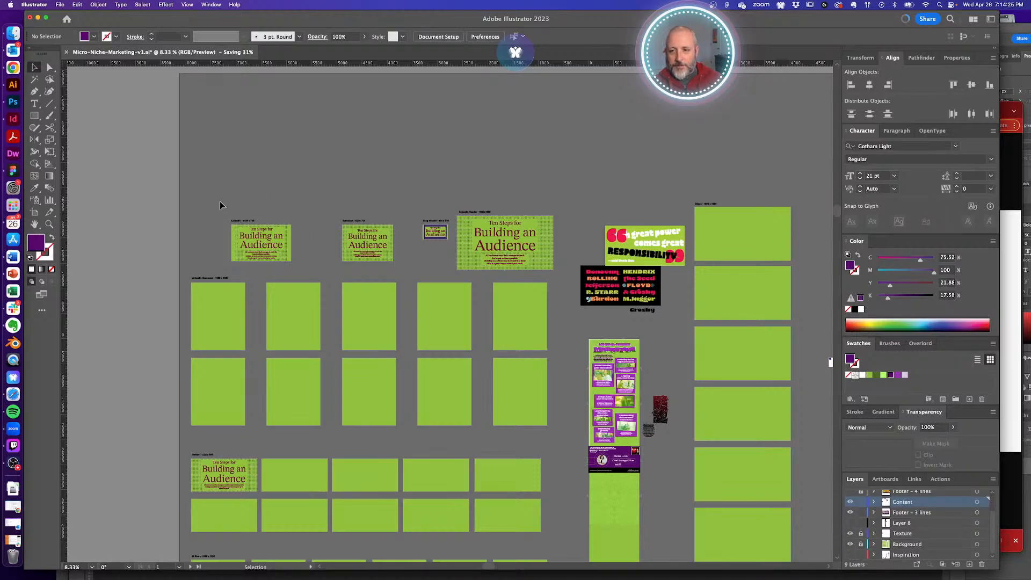
drag(574, 270, 568, 271)
key(Delete)
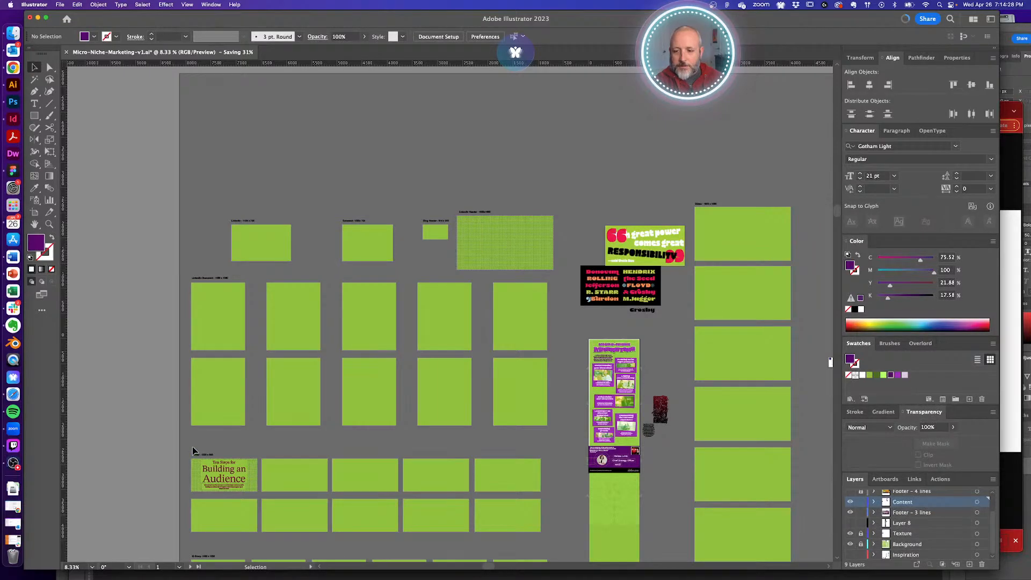
drag(193, 450, 254, 496)
key(Delete)
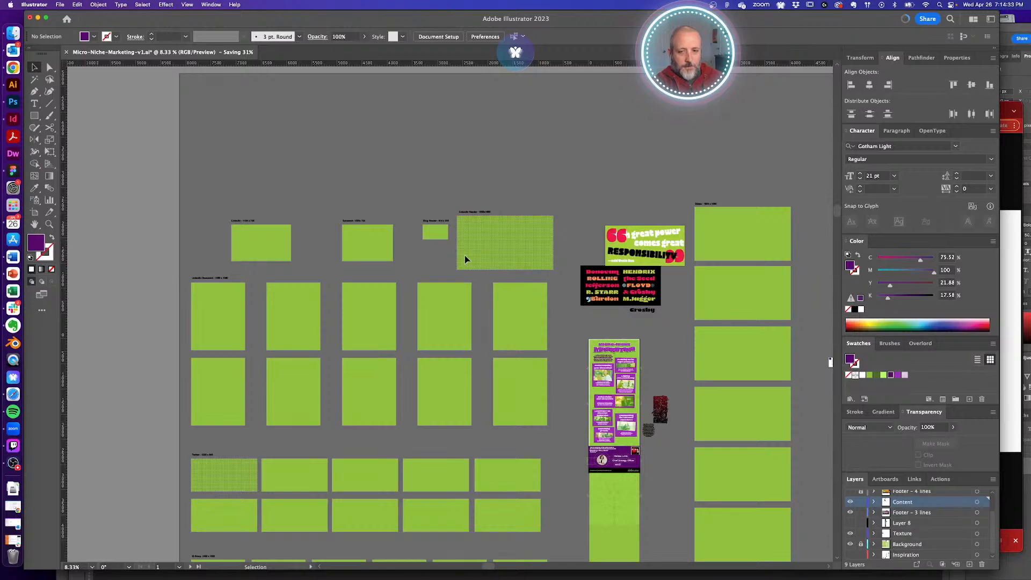
- Delete the textures from the LinkedIn Header and Twitter artboards
click(498, 241)
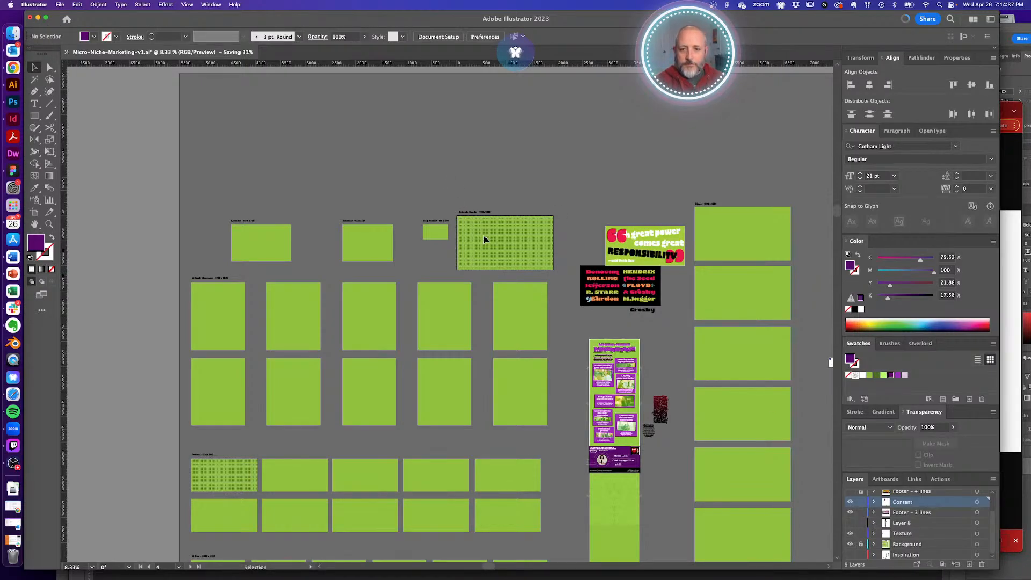
click(516, 231)
key(Delete)
click(229, 475)
key(Delete)
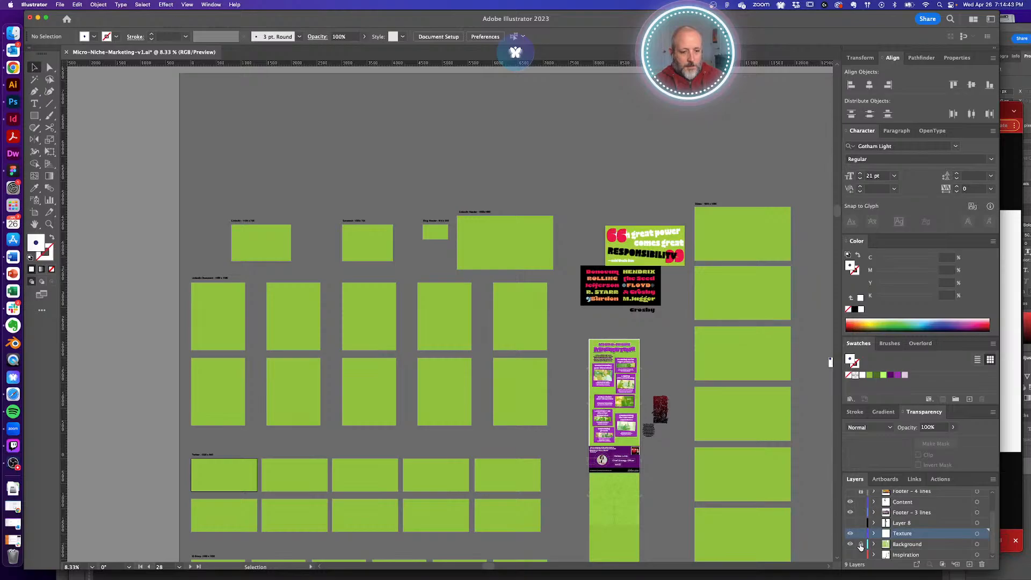
scroll(596, 355, up, 3)
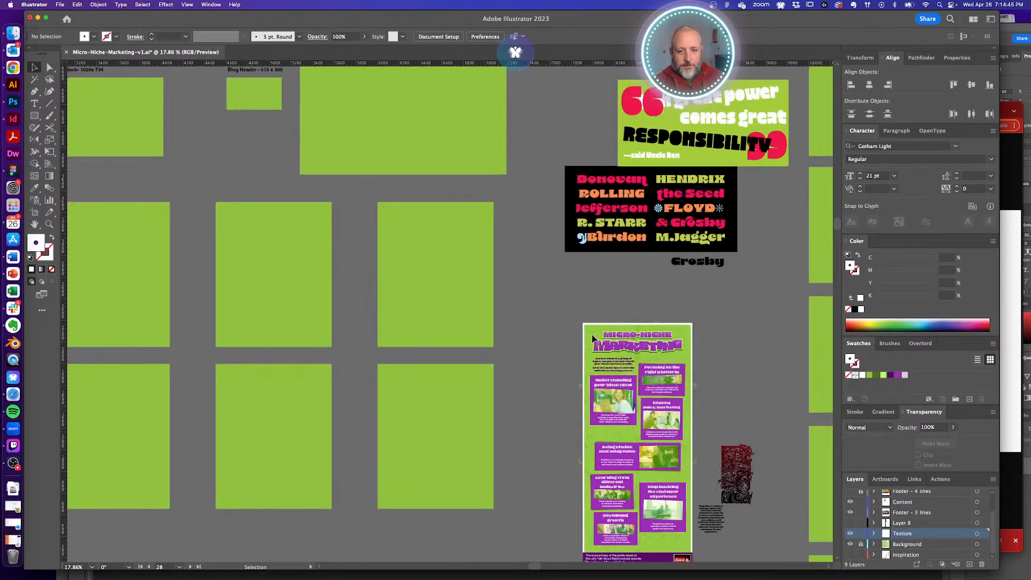
- Copy the poster's lime texture onto a LinkedIn Document artboard and stretch it down
click(593, 337)
alt+super+click(491, 328)
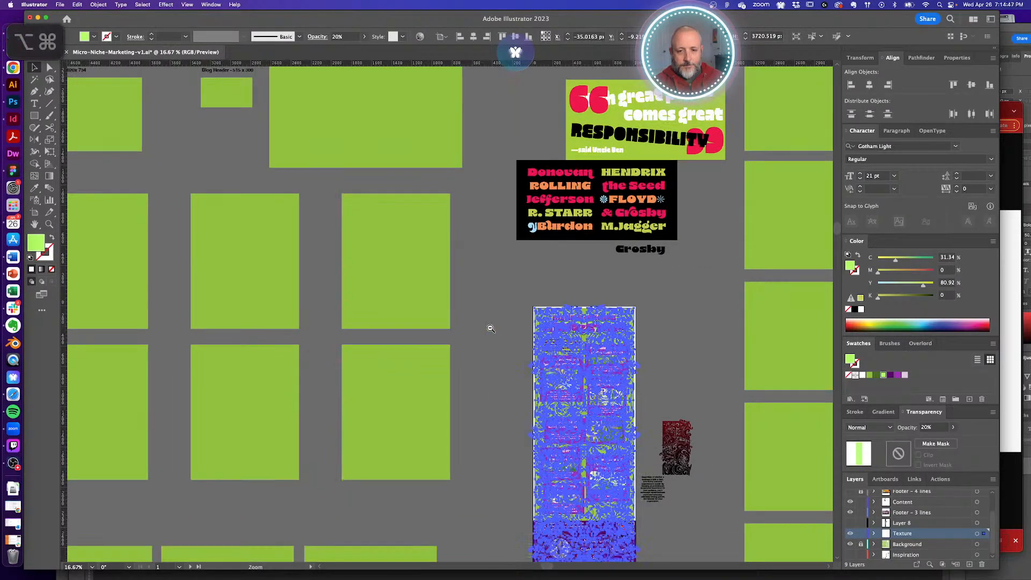
alt+super+click(490, 328)
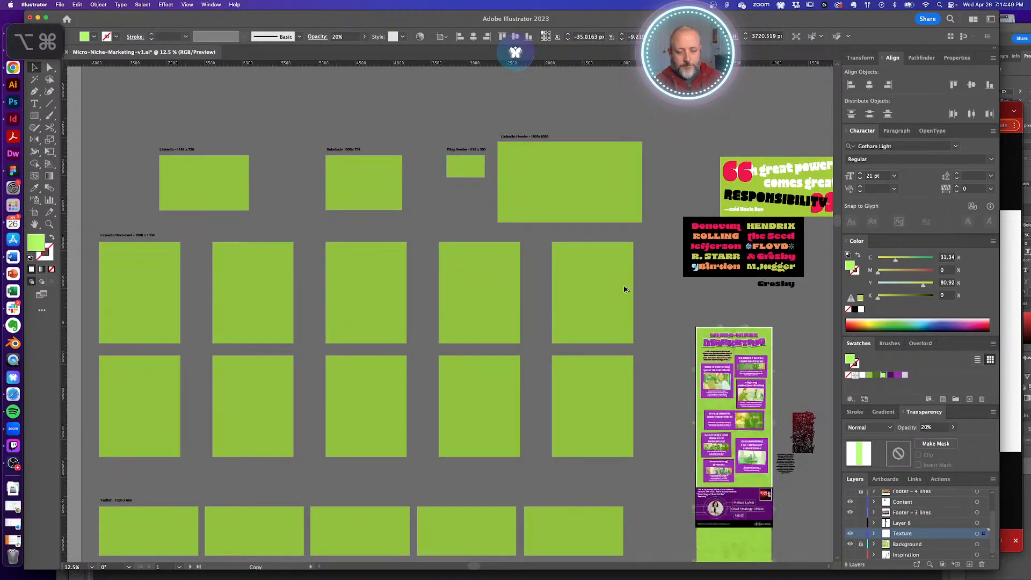
drag(625, 290, 450, 259)
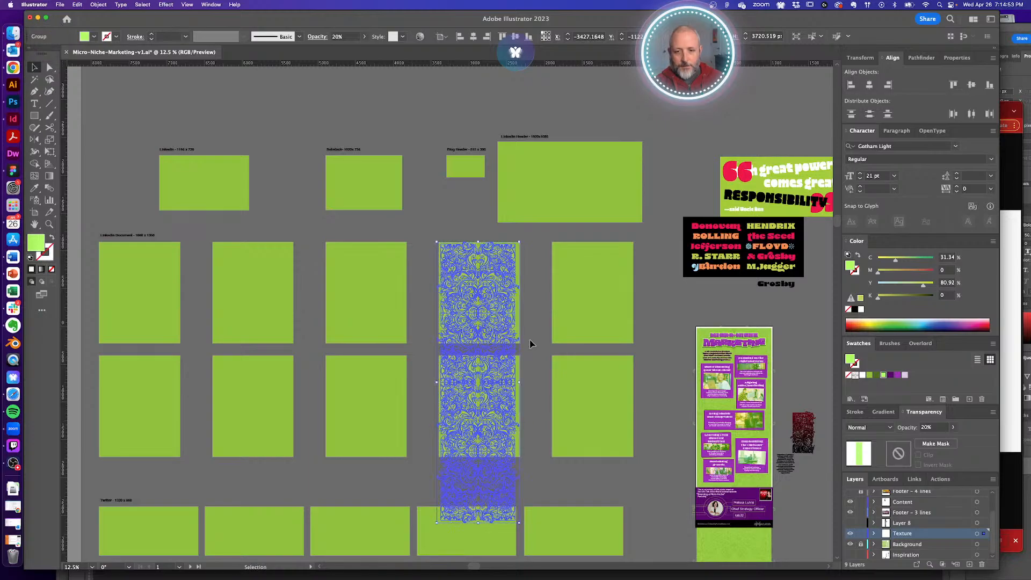
click(534, 346)
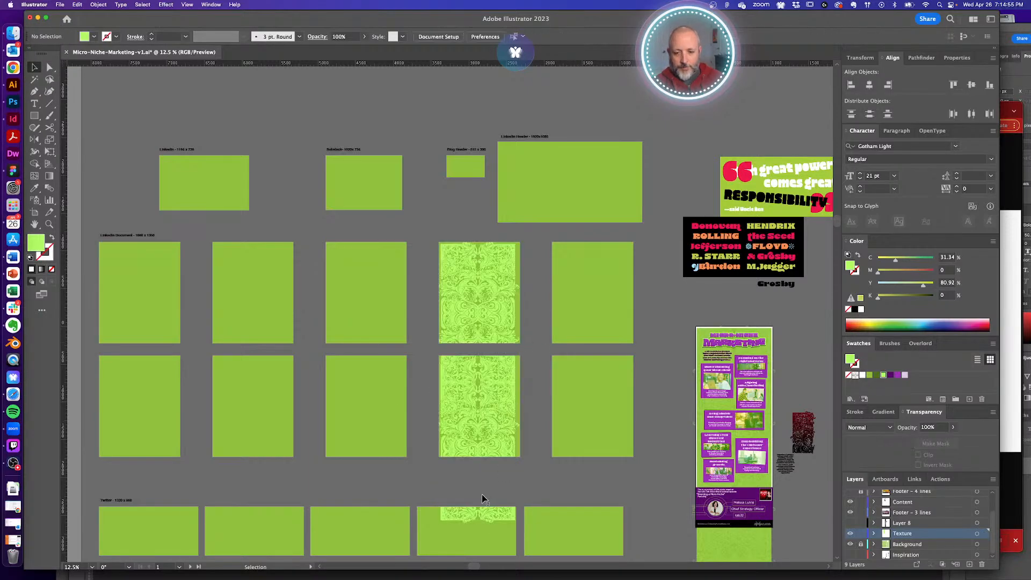
click(493, 369)
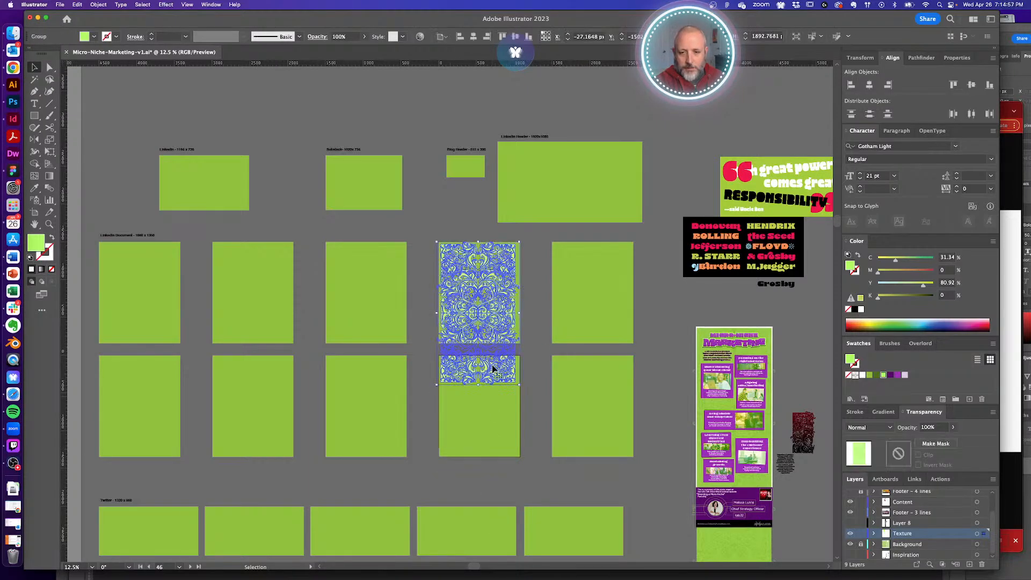
drag(478, 385, 478, 445)
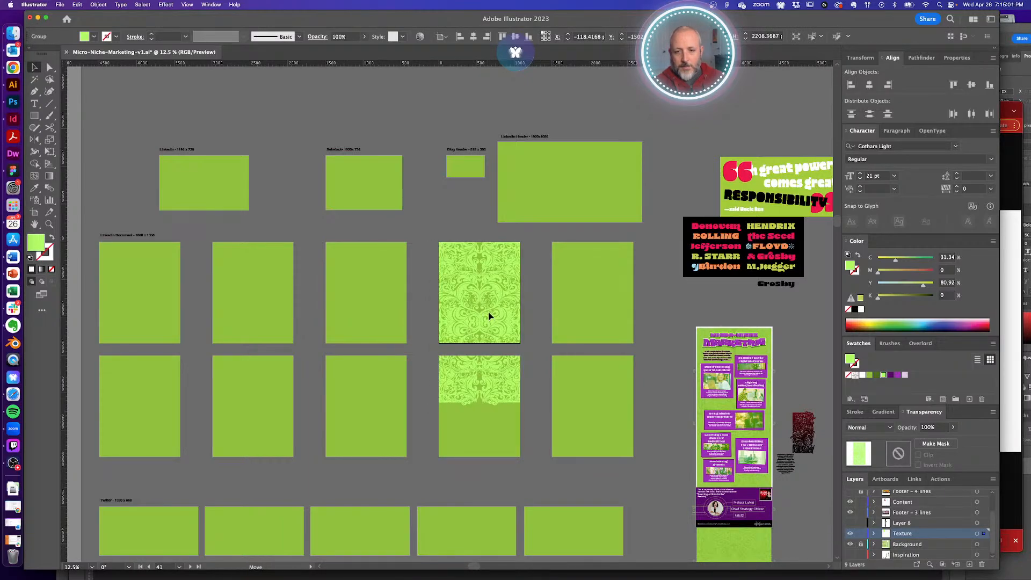
click(538, 403)
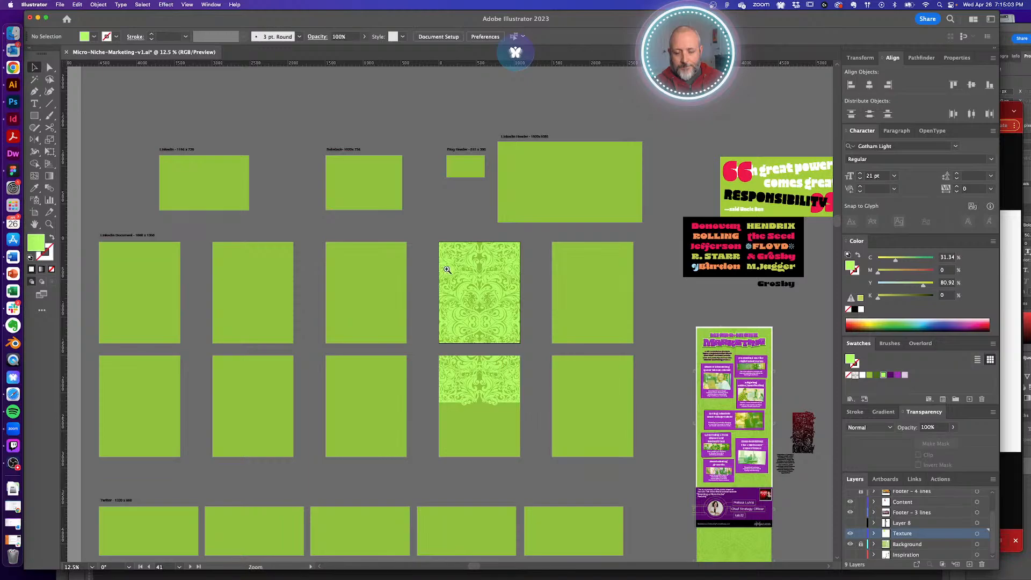
drag(445, 269, 555, 354)
alt+super+click(521, 359)
alt+super+click(475, 348)
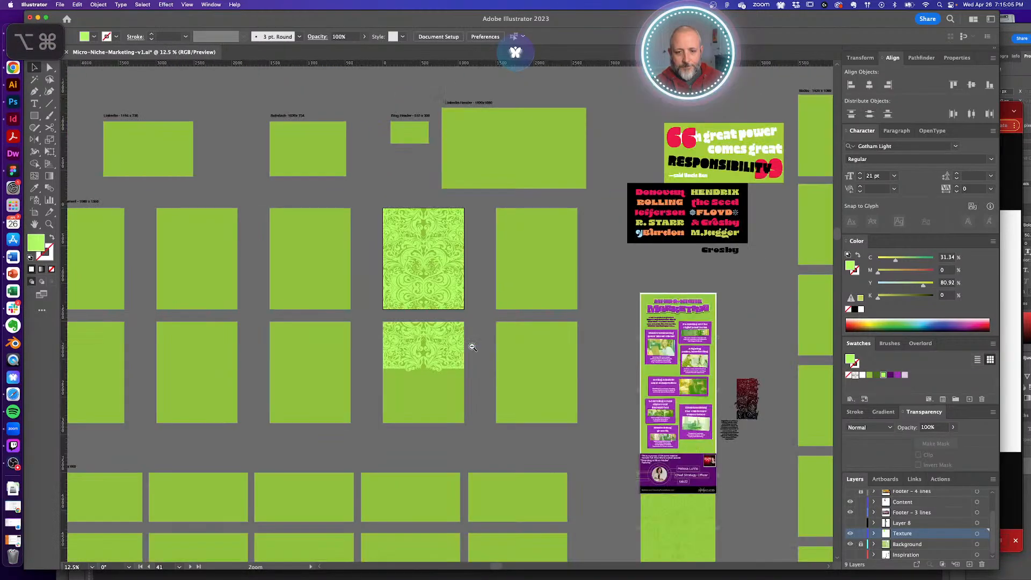
scroll(476, 362, up, 2)
scroll(475, 361, left, 1)
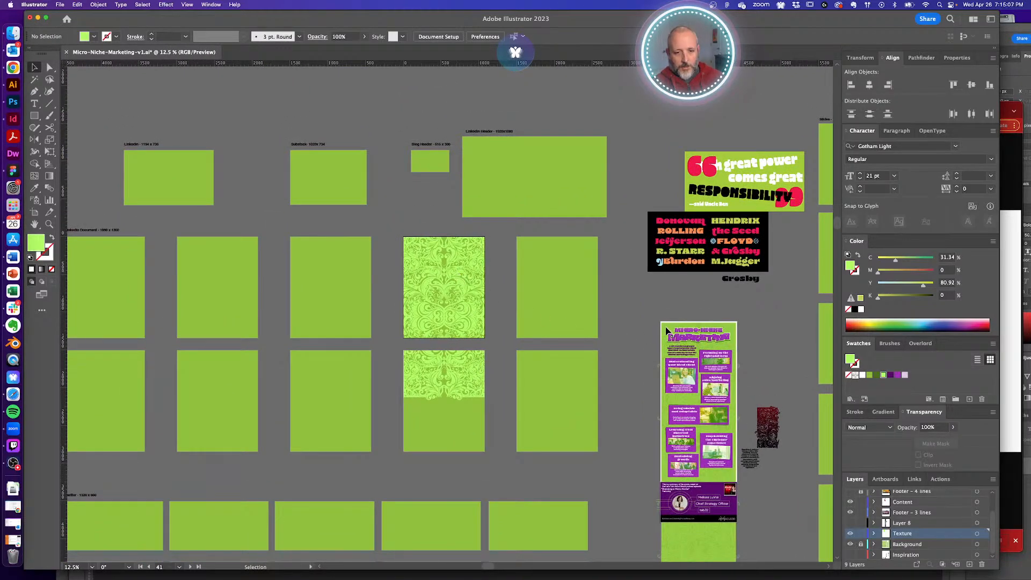
- Set the copied texture's opacity to 20%
click(666, 332)
click(446, 261)
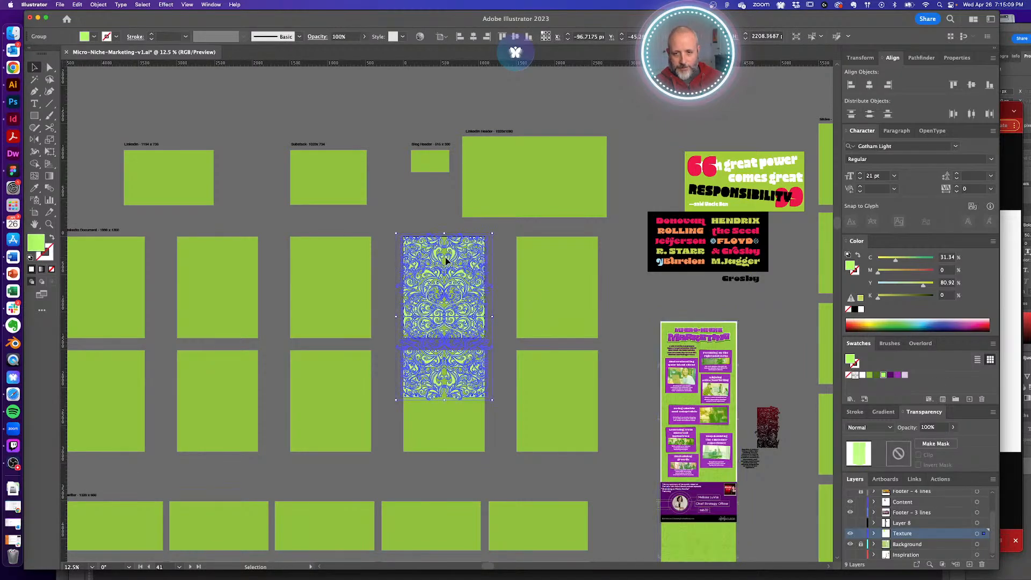
click(929, 427)
text(20)
key(Return)
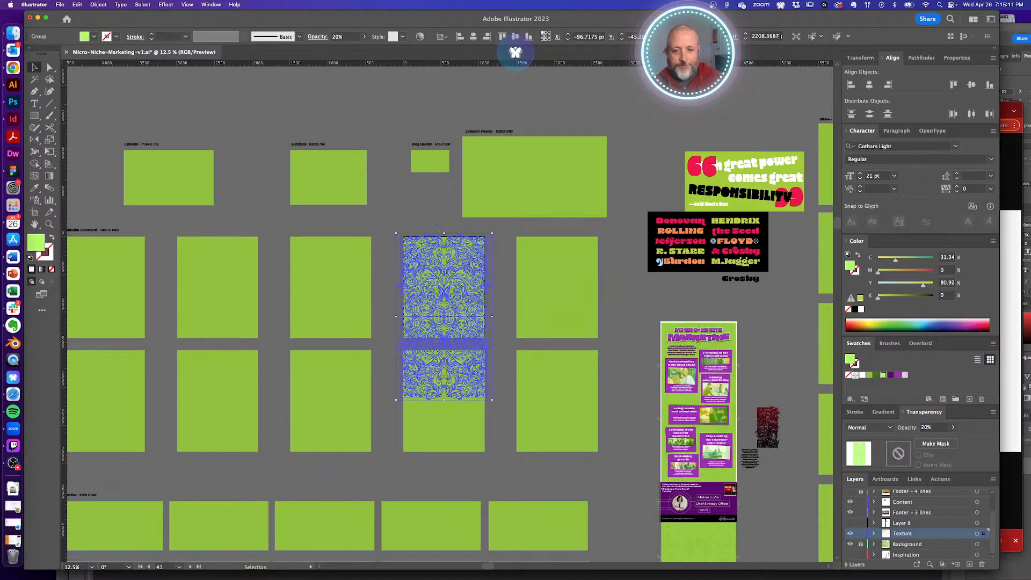
click(516, 306)
- Copy the faded texture onto the top-left LinkedIn artboard
scroll(537, 344, up, 5)
scroll(537, 344, left, 5)
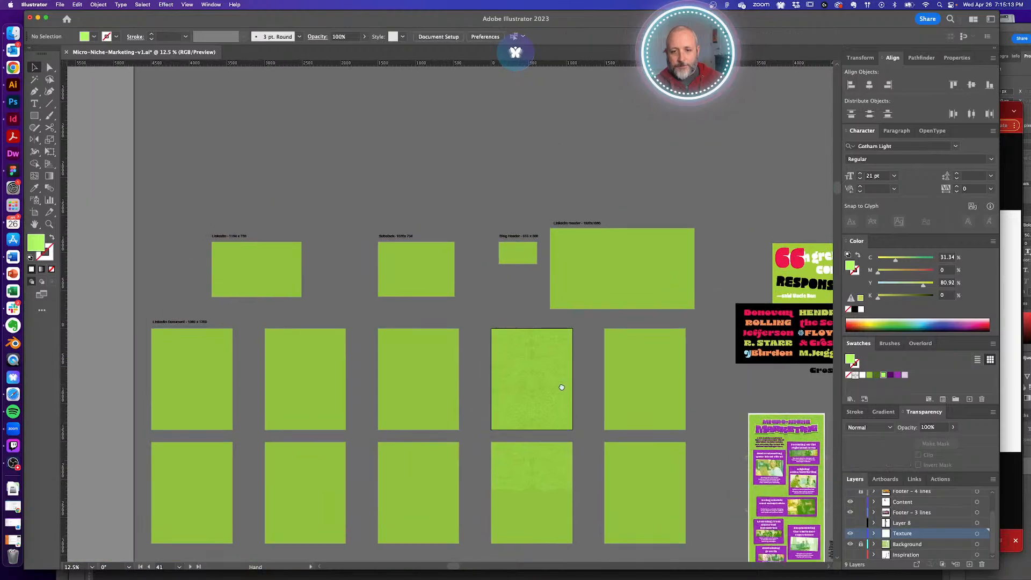
click(566, 366)
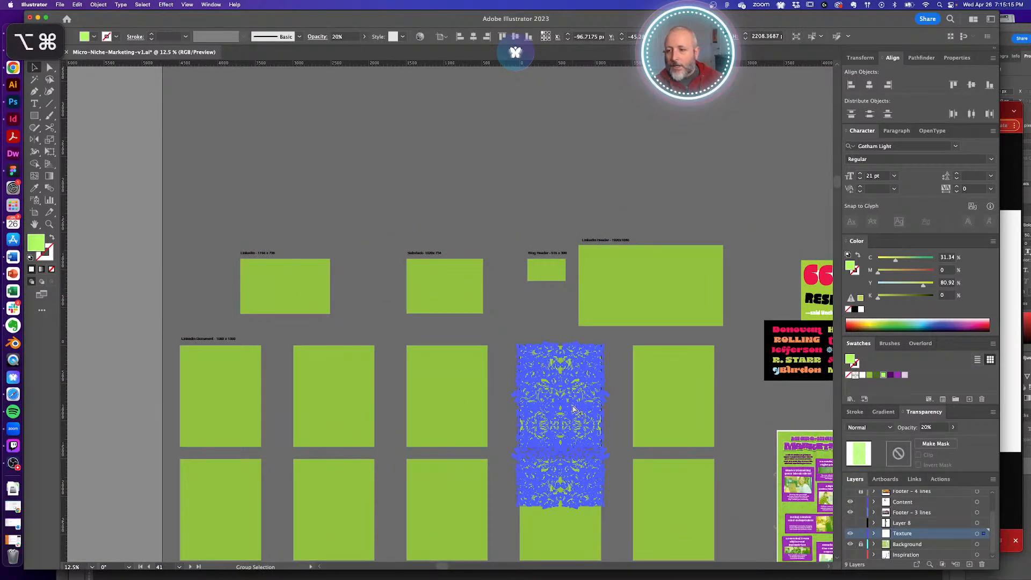
drag(566, 366, 274, 308)
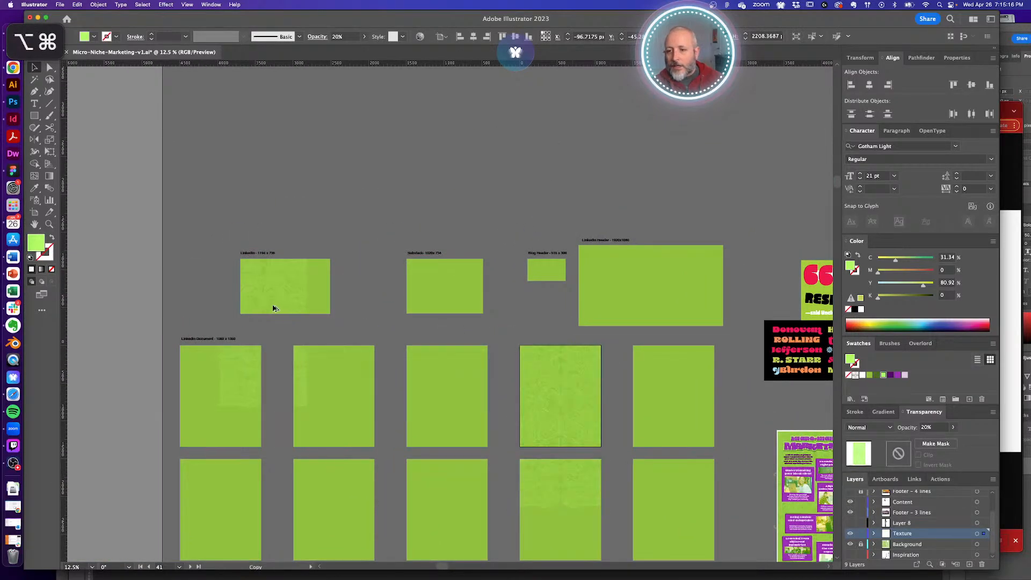
- Paste the purple bar onto every artboard with Paste on All Artboards
shift+click(301, 323)
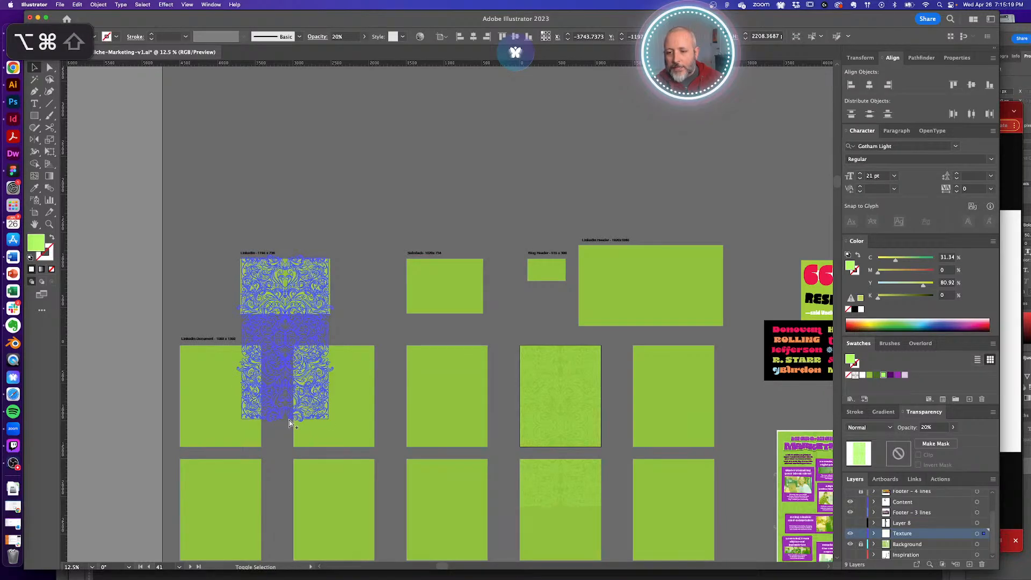
key(alt+shift+super+v)
alt+super+click(344, 324)
alt+super+click(276, 305)
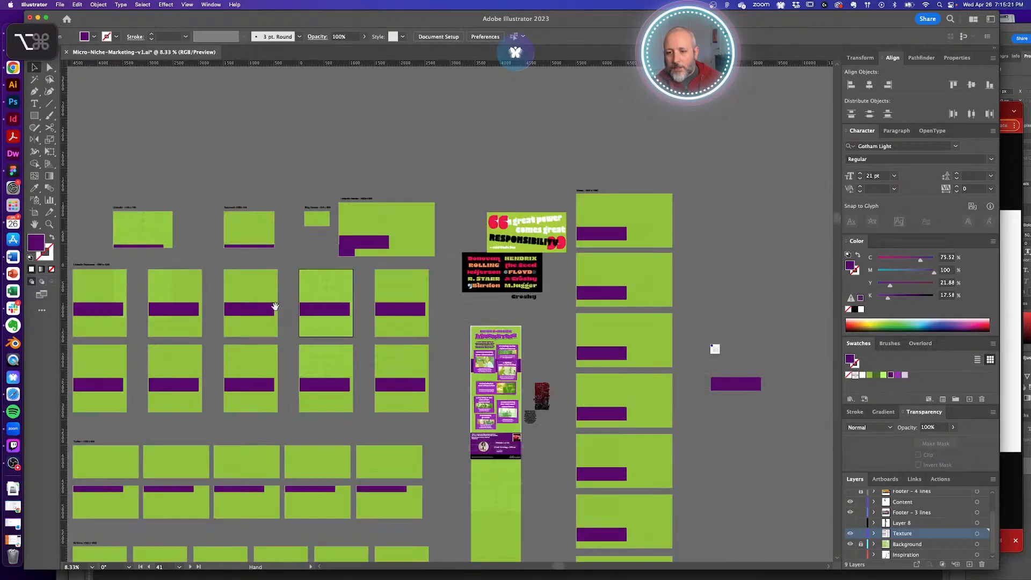
drag(216, 285, 396, 302)
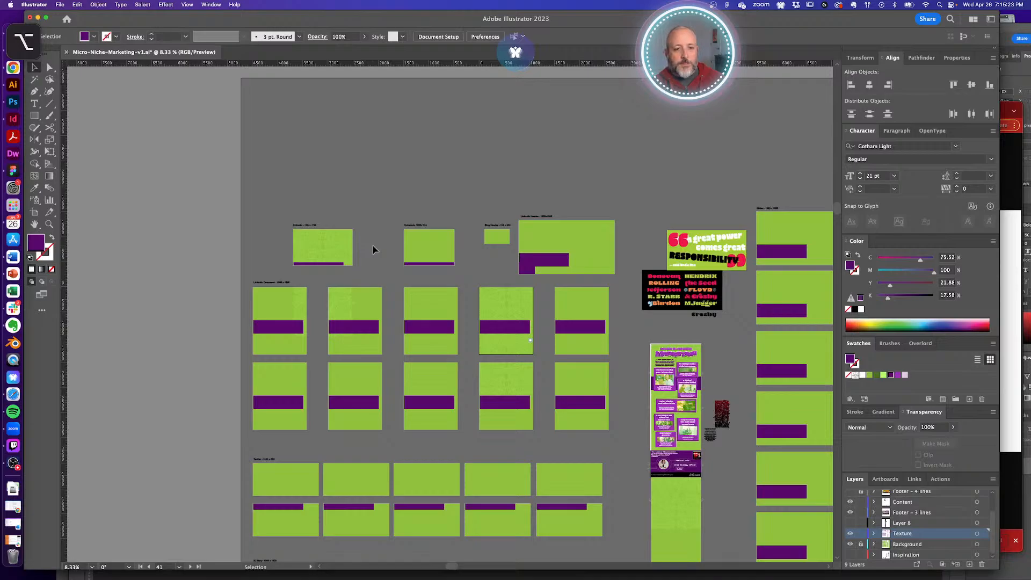
drag(307, 243, 424, 310)
click(393, 306)
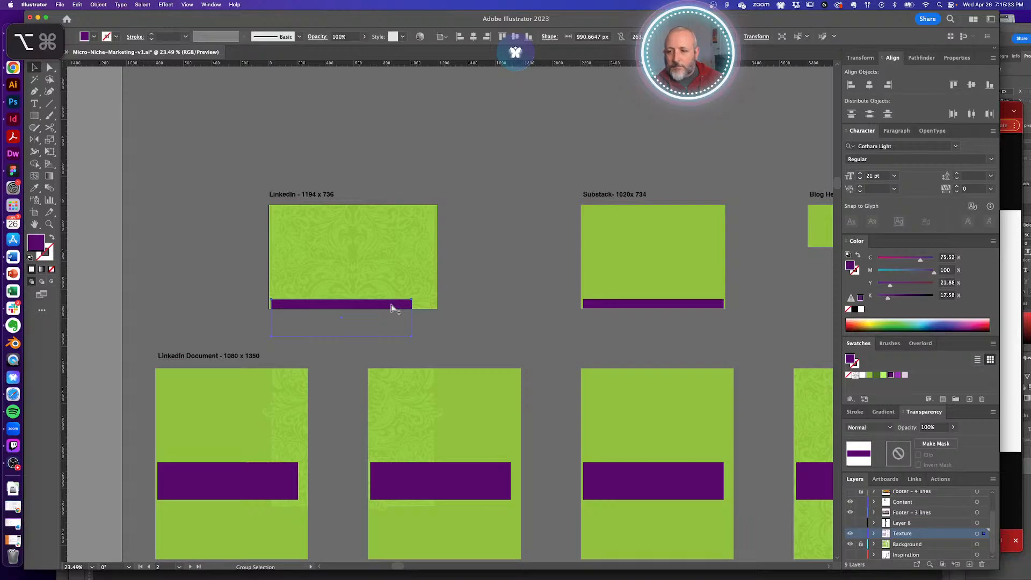
click(488, 295)
alt+super+click(427, 327)
alt+super+click(426, 328)
drag(420, 328, 476, 303)
alt+super+click(391, 333)
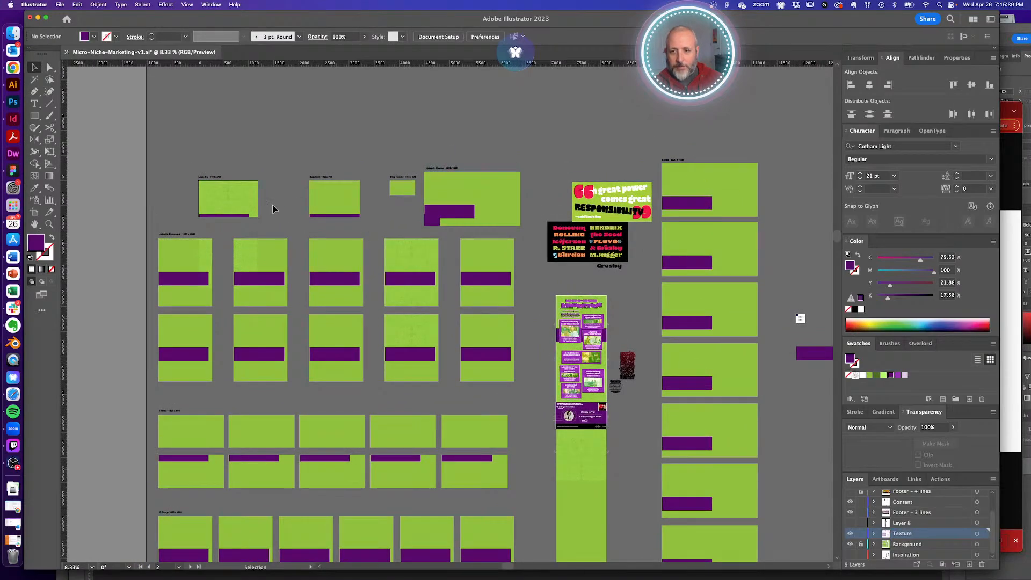
- Delete the purple bars from the Substack, LinkedIn Header and upper LinkedIn row artboards
click(341, 212)
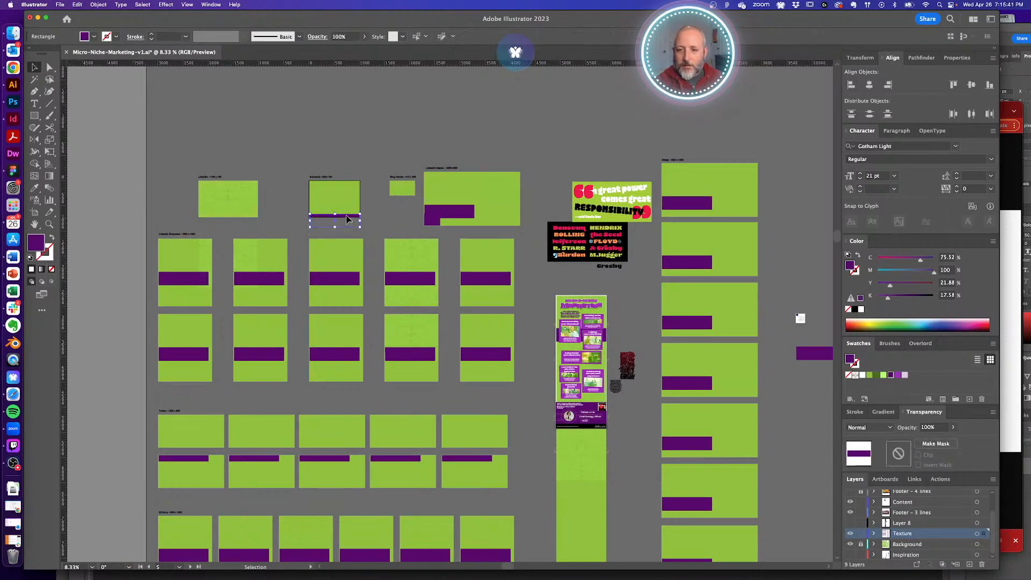
click(450, 214)
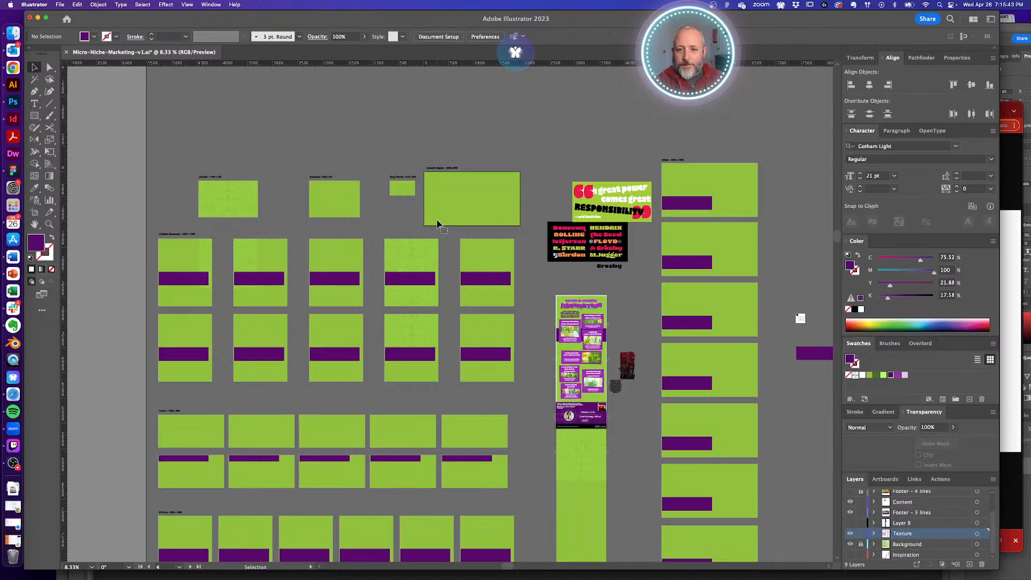
click(484, 278)
key(Delete)
click(411, 282)
key(Delete)
click(327, 283)
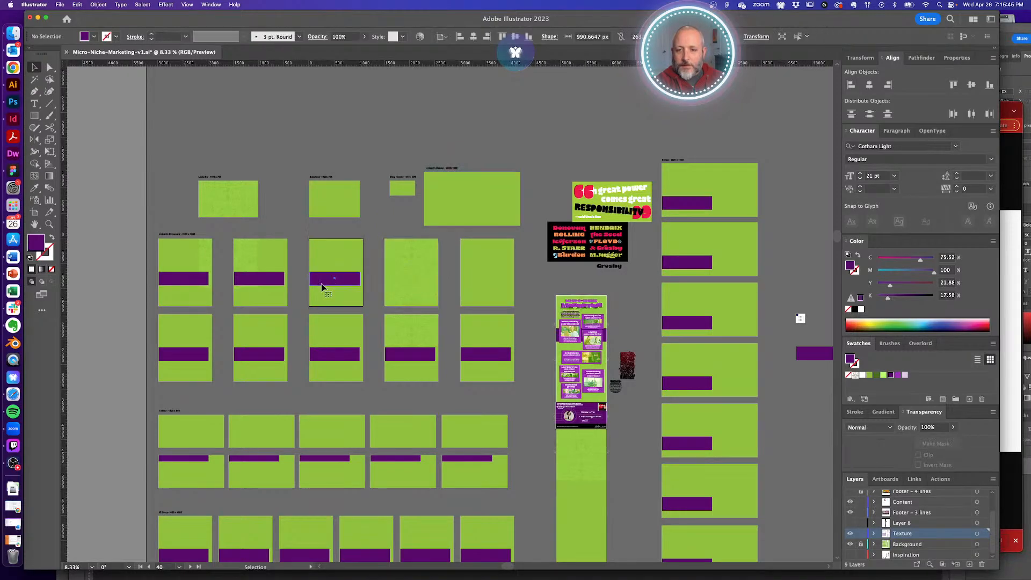
key(Delete)
click(245, 283)
key(Delete)
click(183, 278)
- Delete the purple bars from each artboard in the next row down
key(Delete)
click(182, 354)
key(Delete)
click(259, 354)
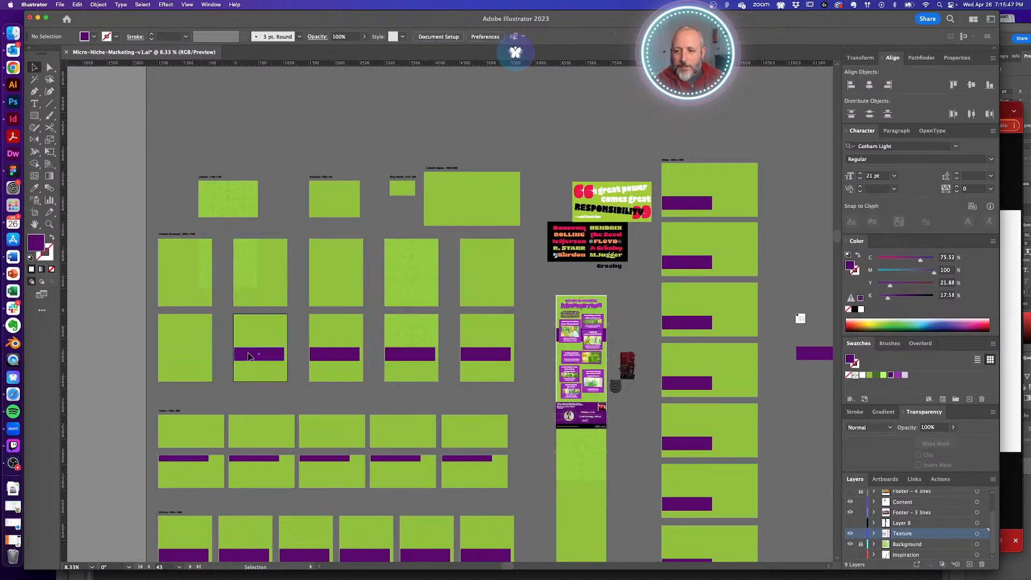
key(Delete)
click(333, 357)
key(Delete)
click(411, 355)
key(Delete)
click(485, 354)
- Remove the purple bars from the five Twitter artboards, plus a leftover thin bar
key(Delete)
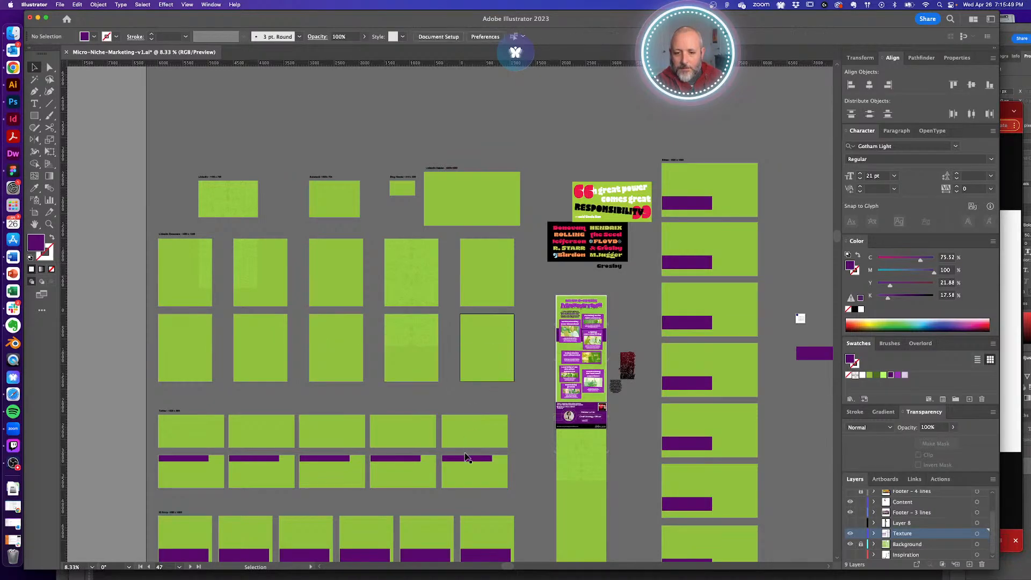
click(466, 458)
key(Delete)
click(398, 460)
key(Delete)
click(322, 459)
key(Delete)
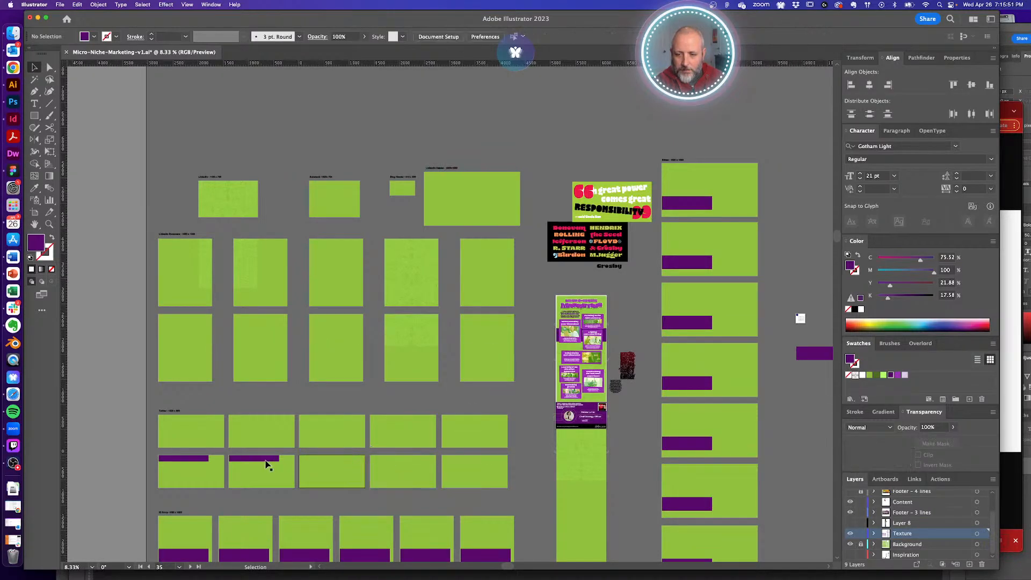
click(269, 459)
key(Delete)
click(188, 460)
key(Delete)
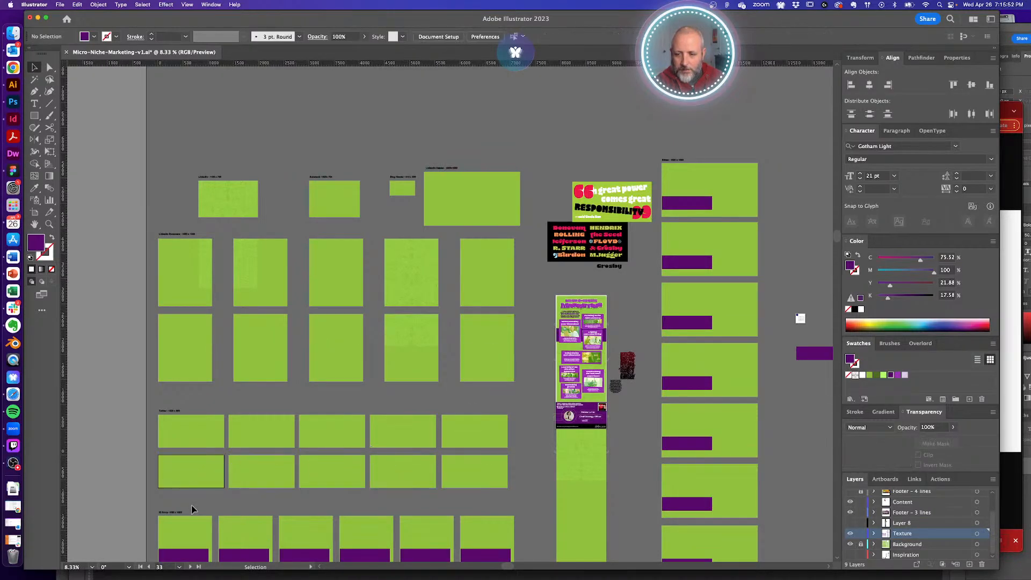
click(477, 497)
- Delete the twelve Instagram bars, the bottom-right bar and the right column's seven bars
key(Delete)
drag(374, 452, 398, 236)
drag(536, 493, 554, 504)
key(Delete)
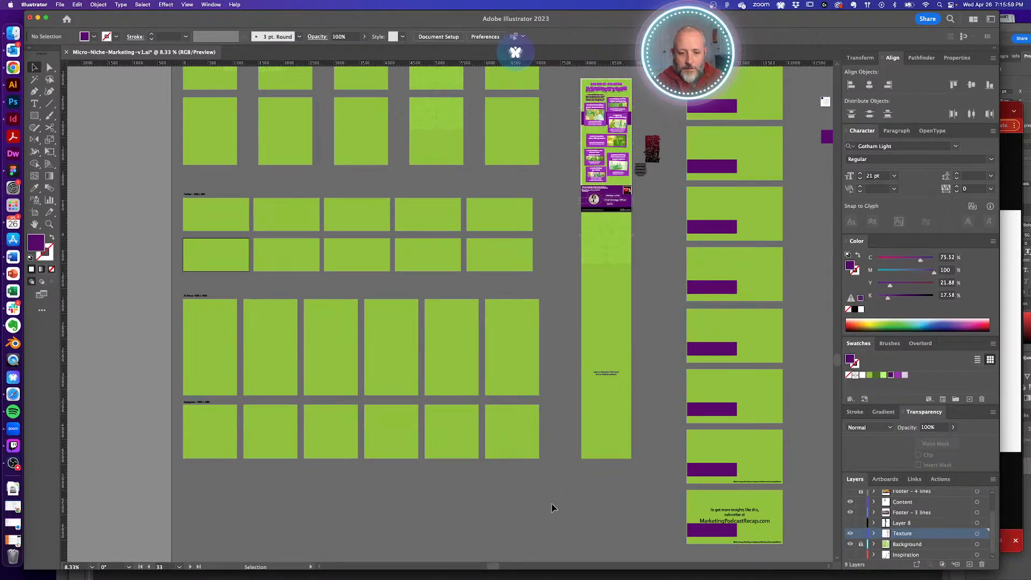
click(719, 532)
key(Delete)
drag(700, 485, 721, 103)
key(Delete)
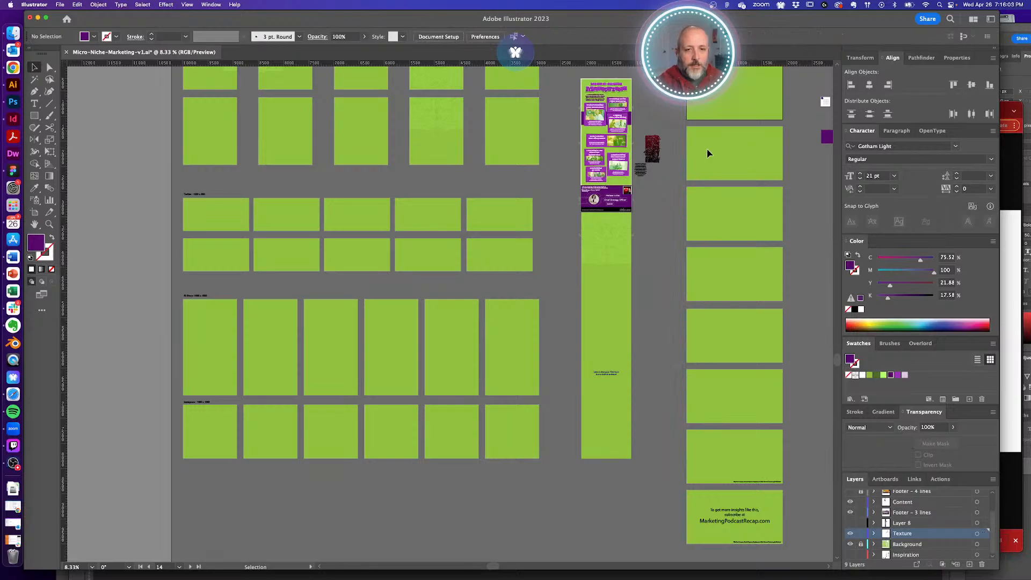
drag(707, 148, 635, 350)
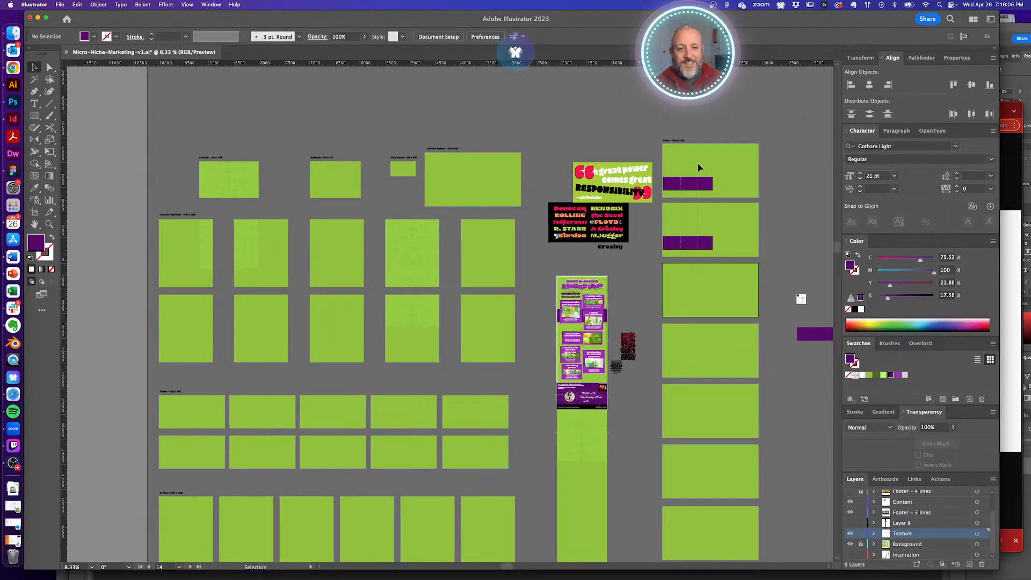
- Delete the purple band from inside the infographic
scroll(588, 326, up, 5)
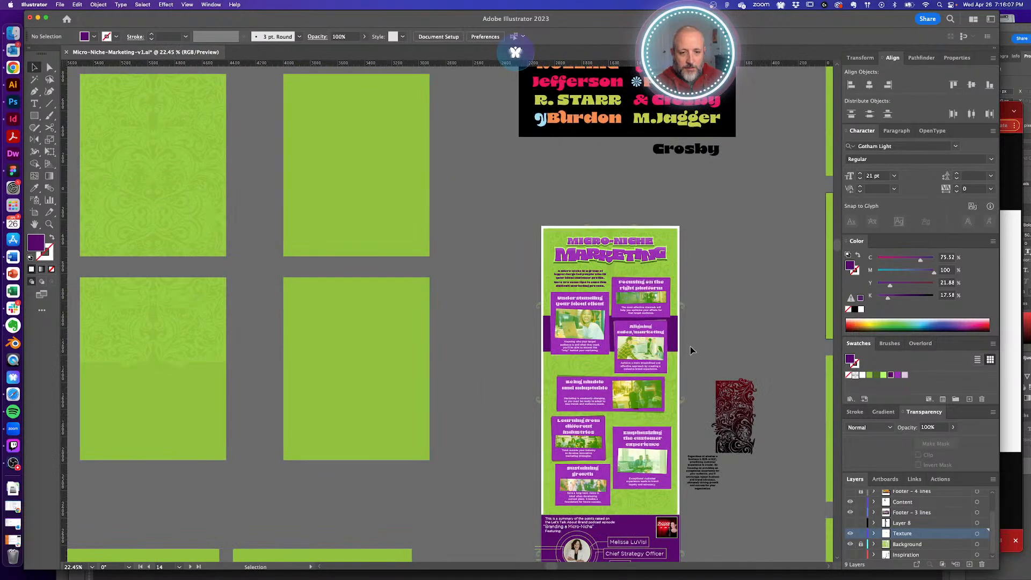
click(606, 316)
key(Delete)
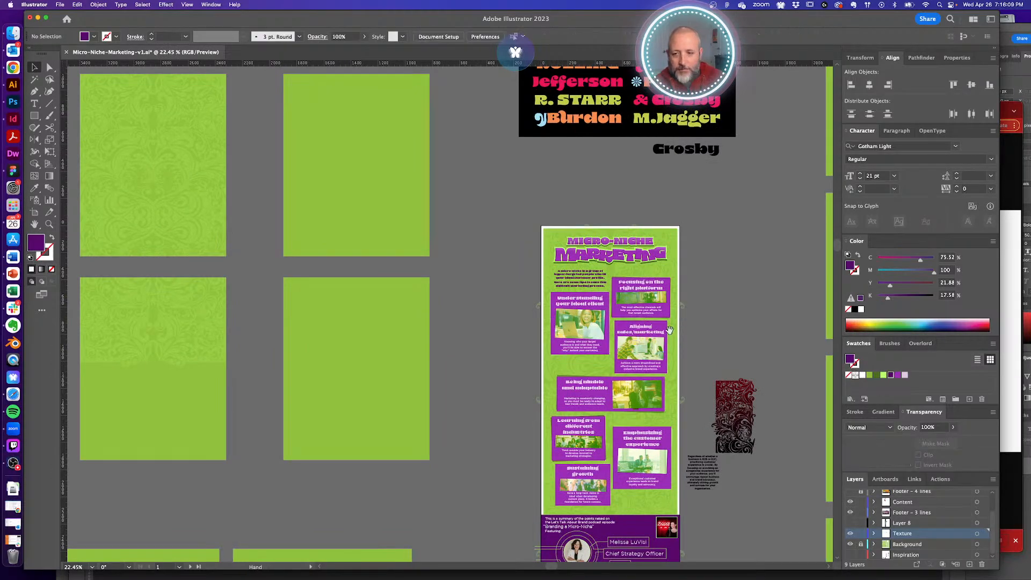
- Enlarge the texture on the LinkedIn artboard slightly and centre it there
drag(354, 244, 668, 436)
mouse_move(549, 275)
mouse_down()
mouse_move(679, 346)
mouse_move(904, 389)
mouse_up()
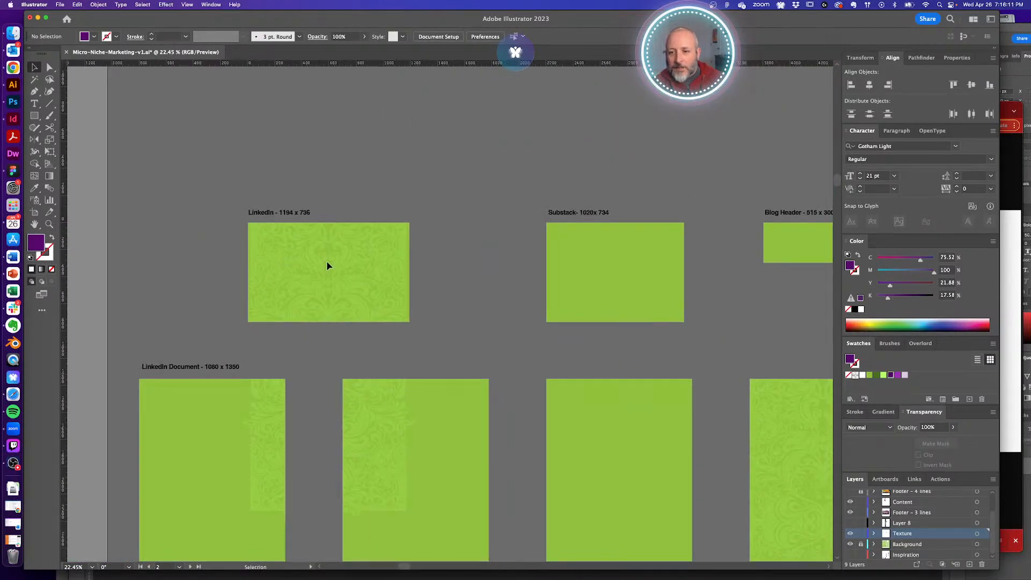
drag(318, 255, 424, 282)
click(424, 285)
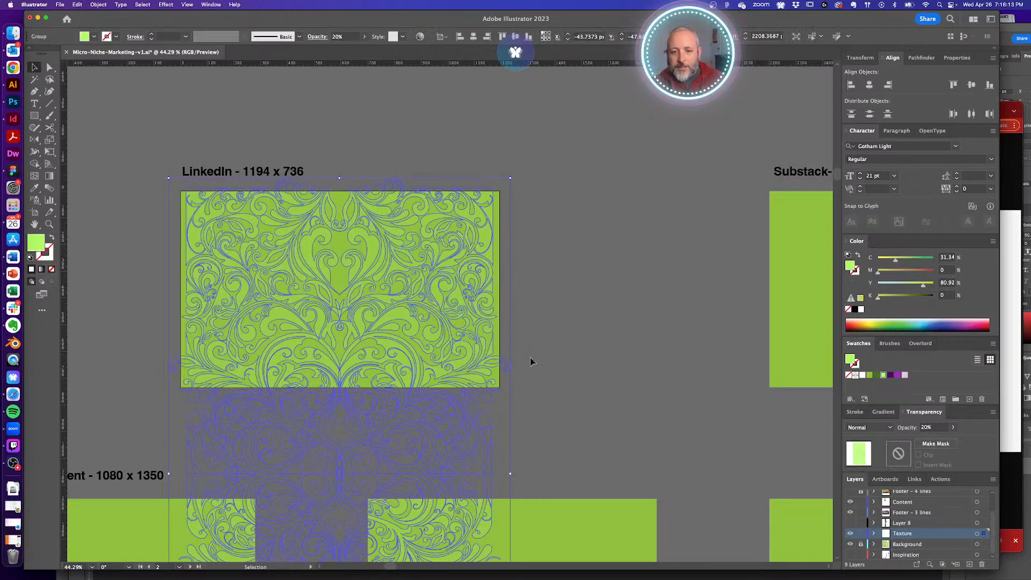
drag(514, 476, 523, 476)
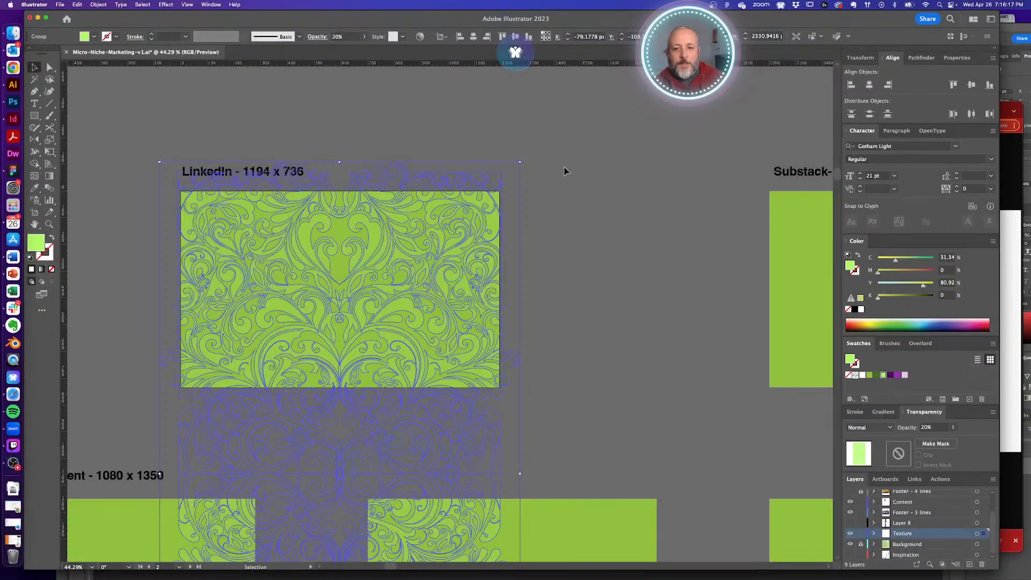
click(564, 168)
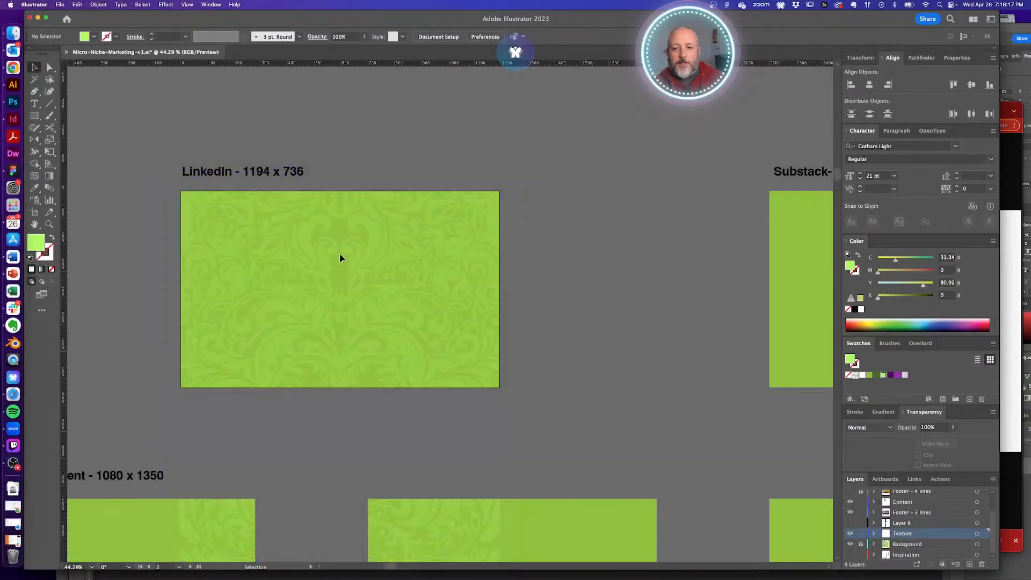
click(403, 240)
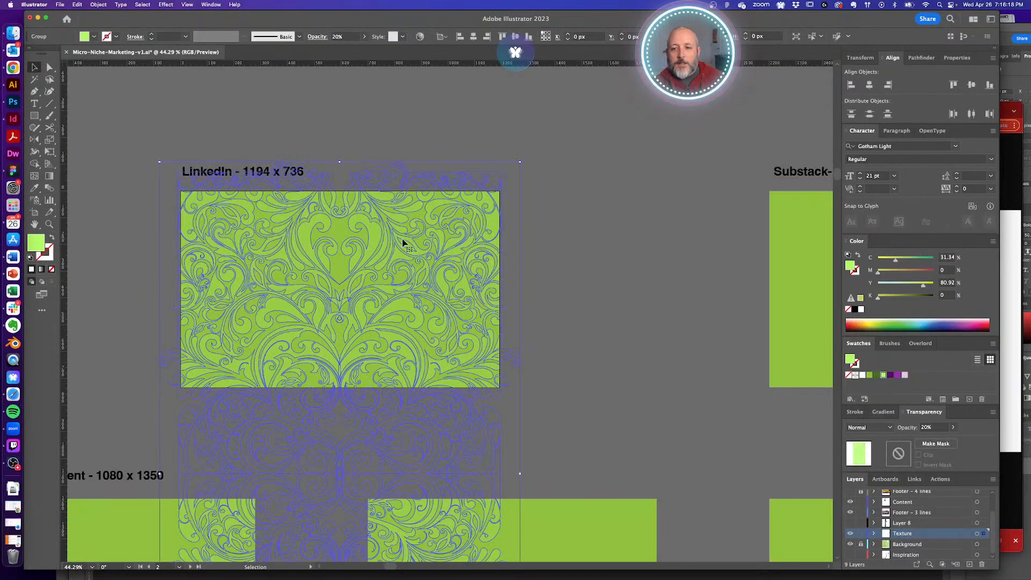
click(868, 85)
click(562, 260)
- Copy the LinkedIn texture group straight across onto the Substack artboard
alt+super+click(362, 293)
alt+super+click(361, 292)
alt+super+click(361, 292)
drag(570, 293, 389, 292)
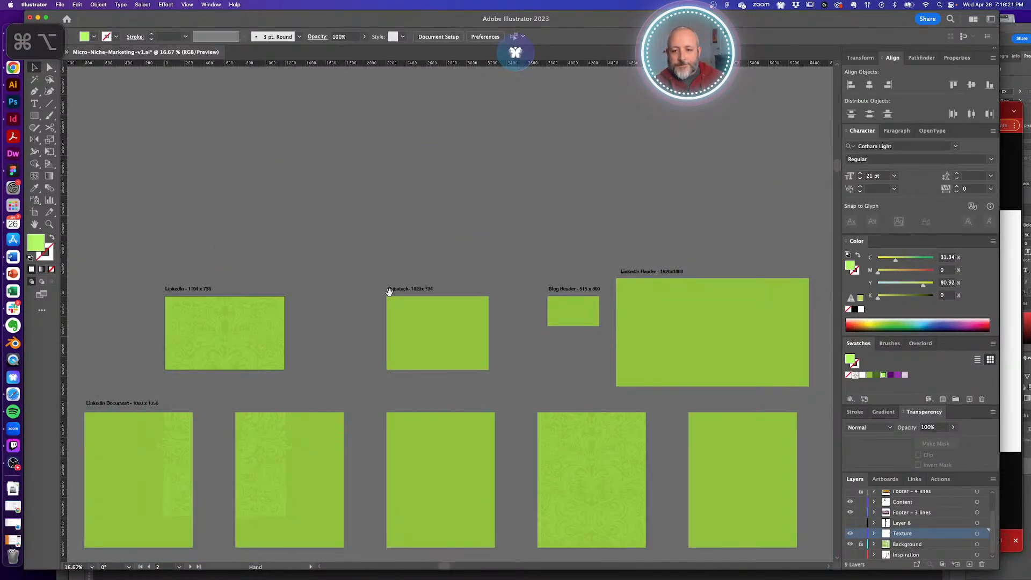
alt+super+click(325, 307)
drag(294, 280, 327, 235)
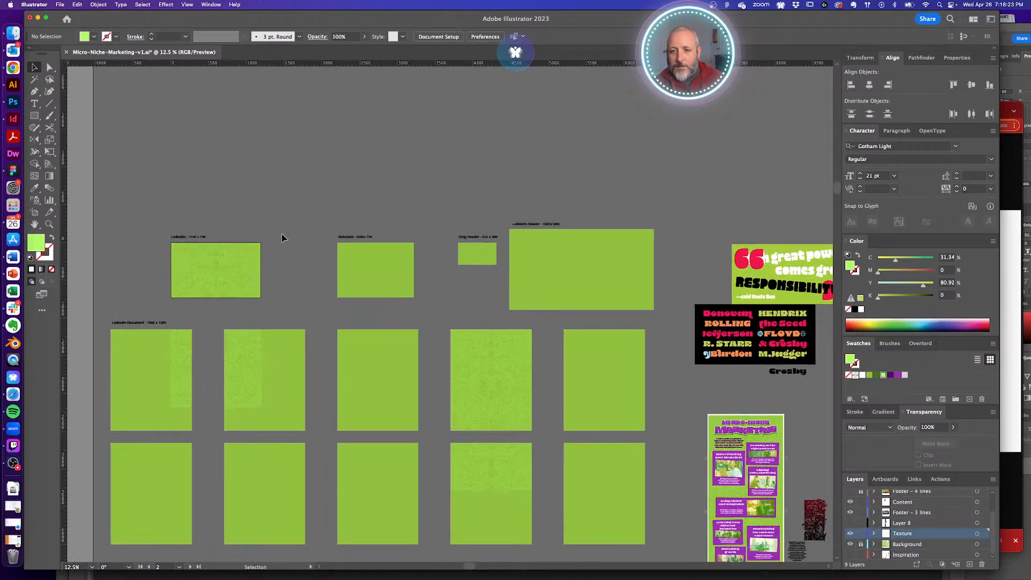
click(234, 275)
drag(234, 275, 386, 282)
- Repeat the texture copy, shrink one to fit the Blog Header, and enlarge one over the LinkedIn Header
key(super+d)
key(super+d)
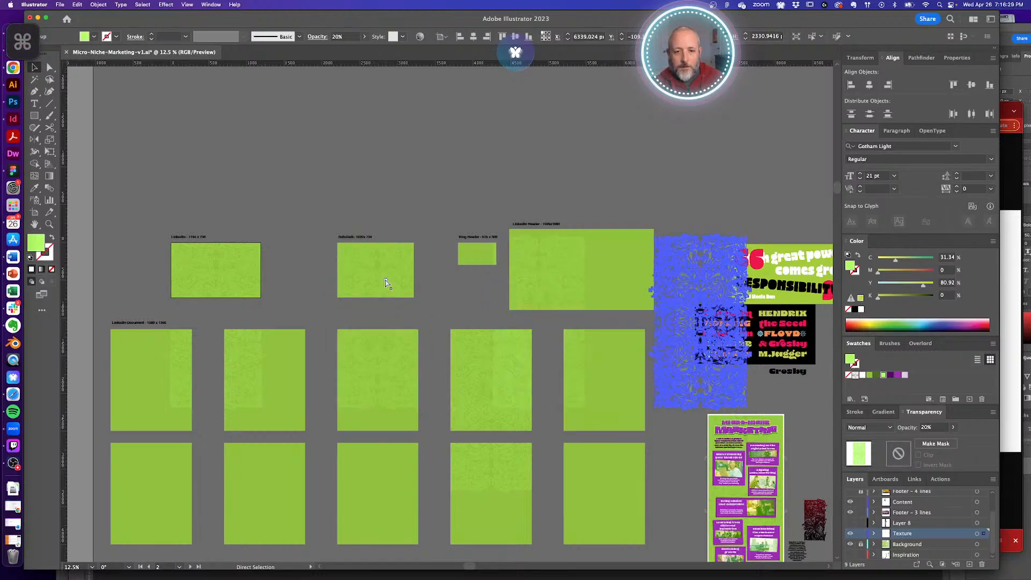
drag(543, 274, 472, 269)
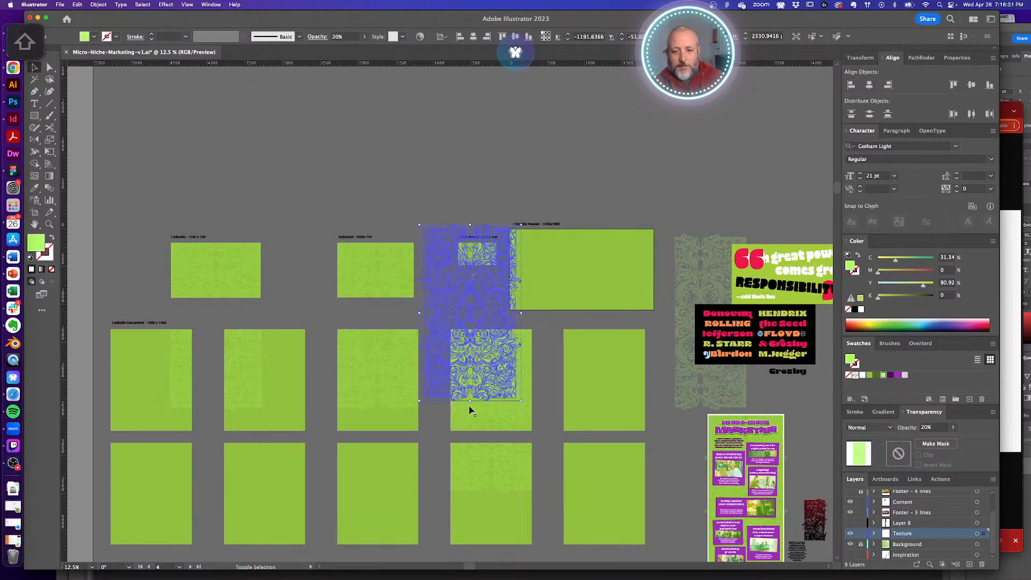
drag(469, 403, 470, 302)
drag(473, 260, 559, 252)
click(559, 253)
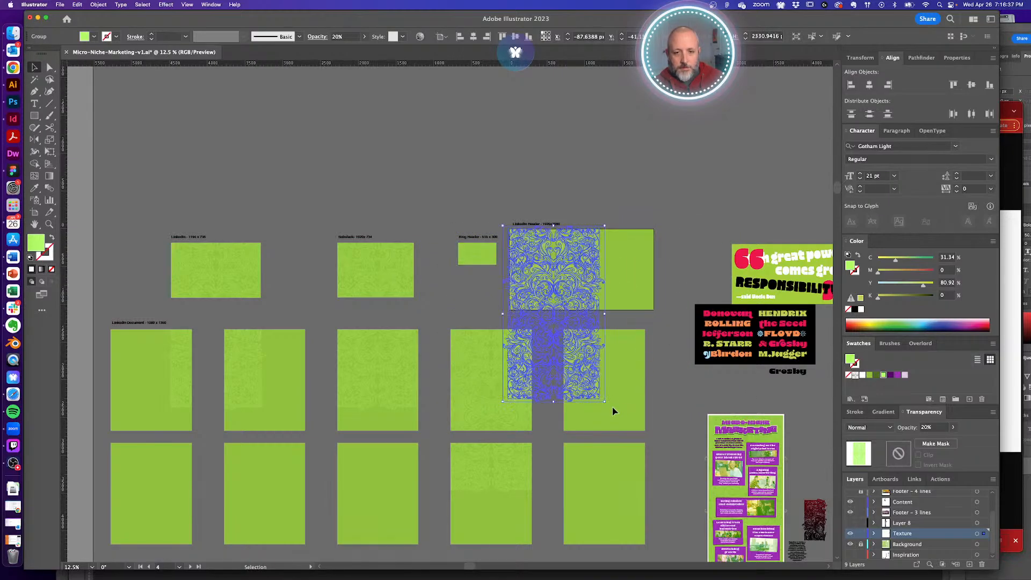
drag(605, 401, 725, 506)
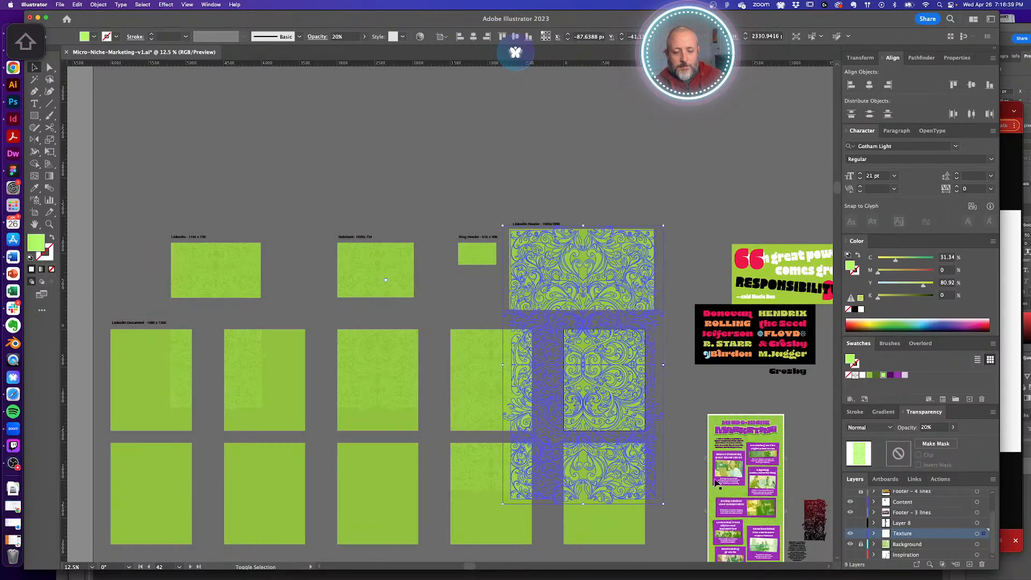
drag(555, 237, 582, 275)
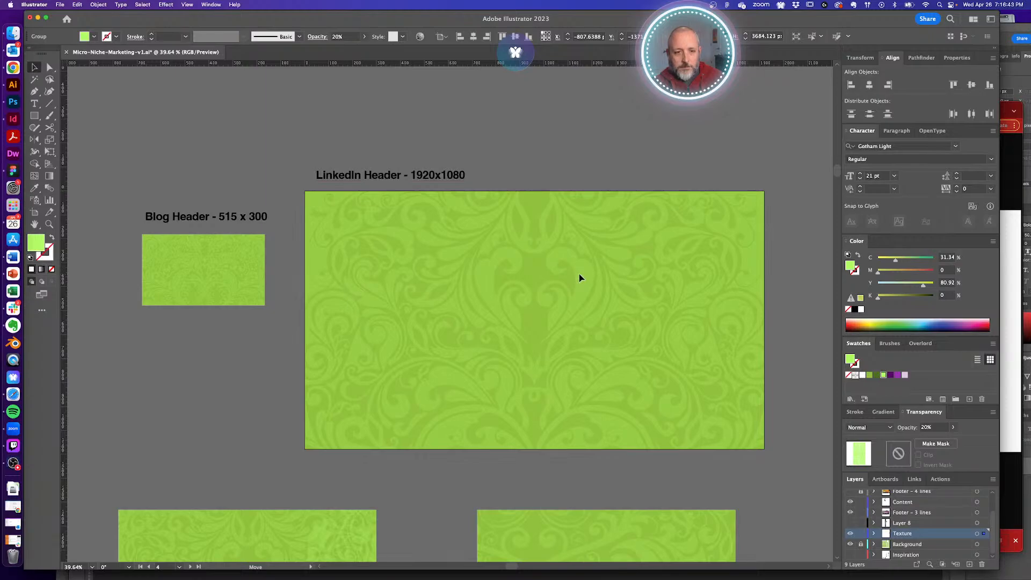
- Centre the texture on the Substack artboard and shrink it evenly around its centre
click(635, 224)
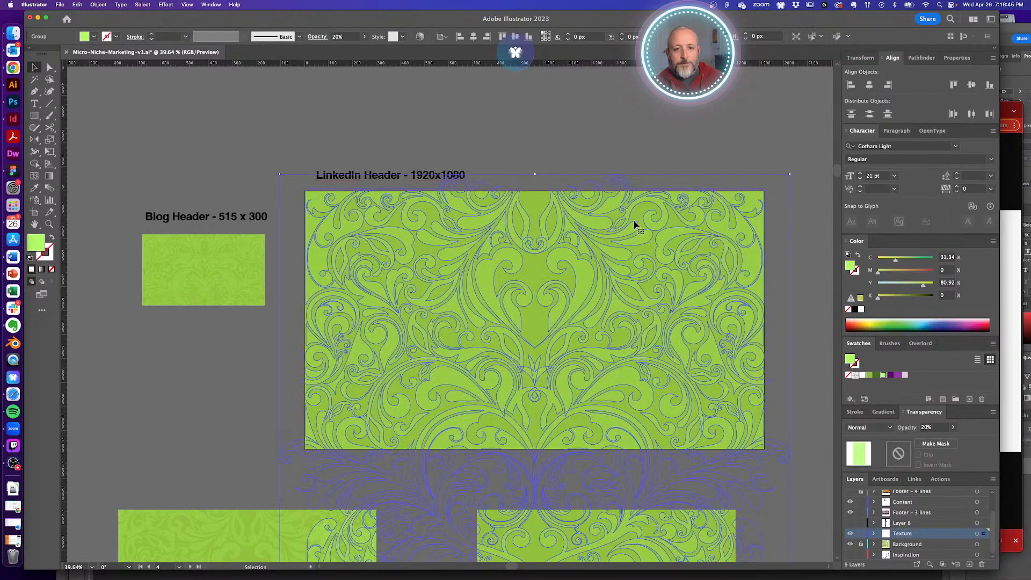
click(225, 278)
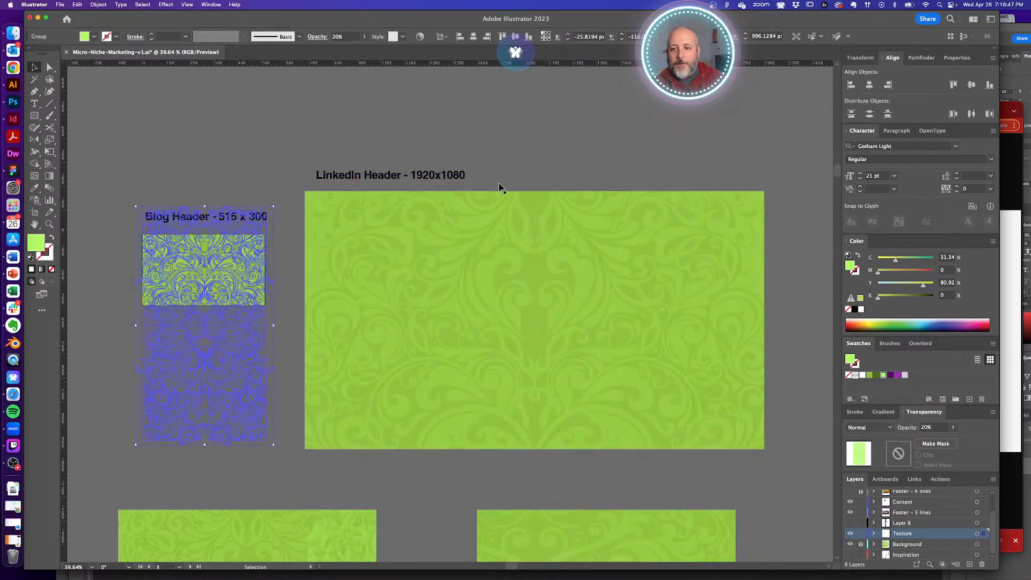
scroll(610, 249, left, 10)
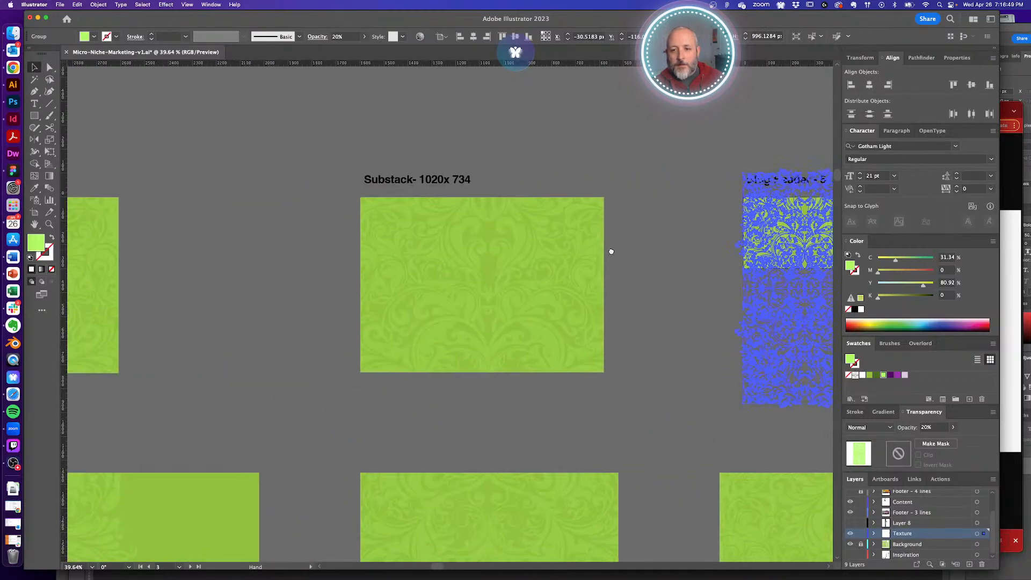
click(869, 84)
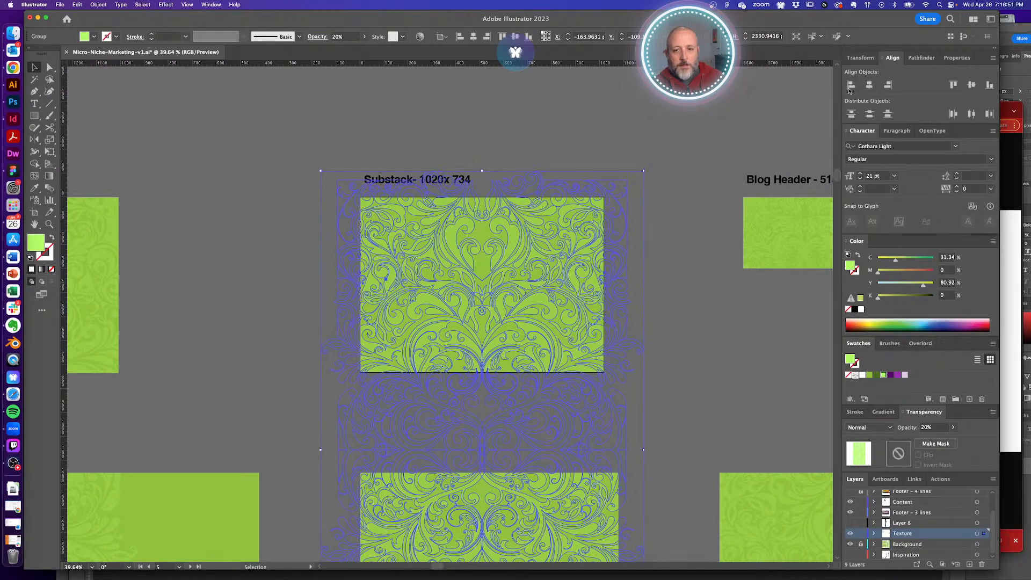
click(285, 246)
click(444, 278)
key(shift+alt)
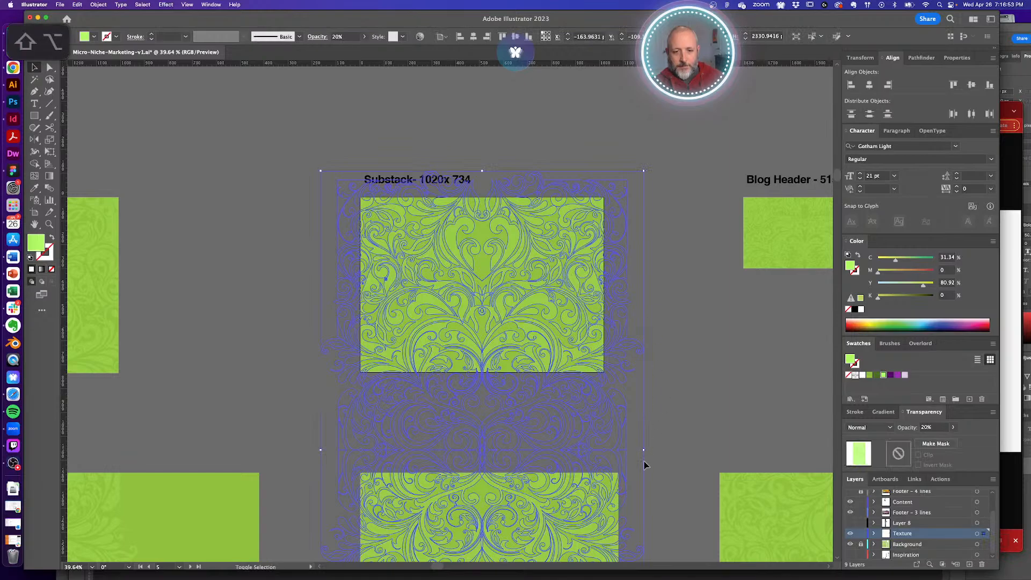
drag(644, 451, 621, 451)
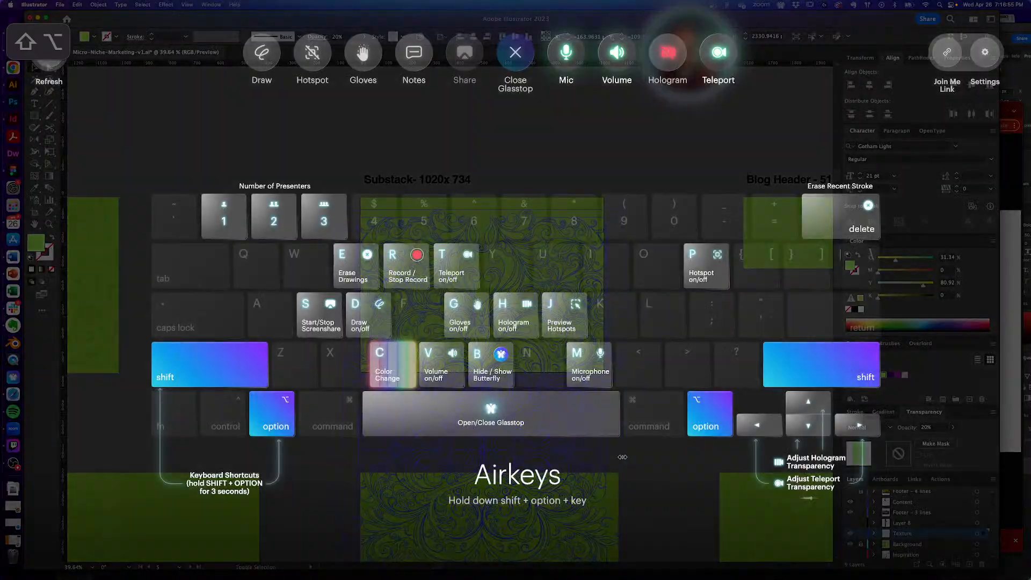
key(shift+super+a)
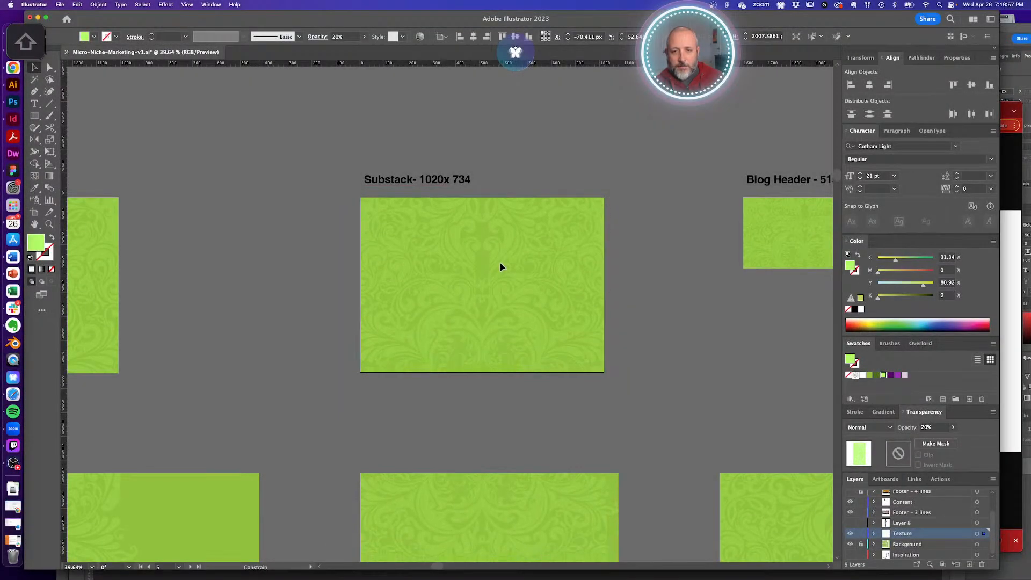
- Check the Substack texture, then zoom out to view all the textured header artboards
click(502, 258)
click(647, 258)
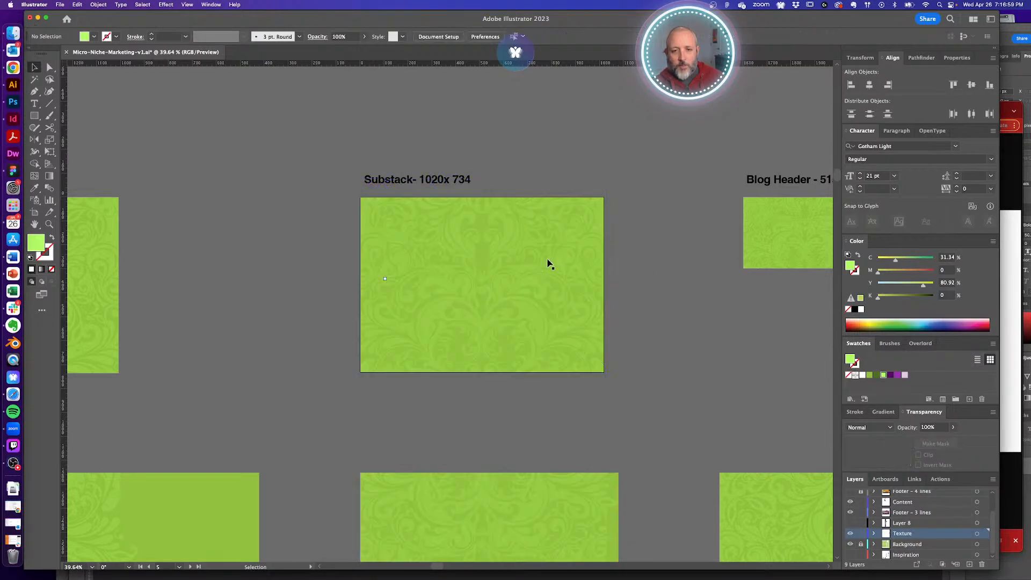
click(549, 262)
click(279, 258)
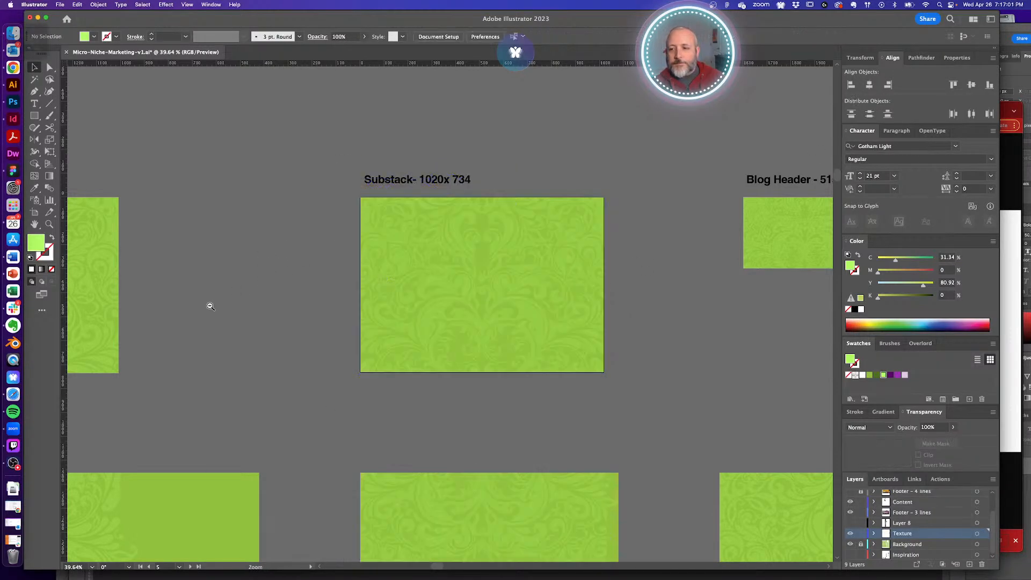
alt+super+click(246, 316)
alt+super+click(321, 320)
alt+super+click(319, 323)
drag(325, 342, 449, 290)
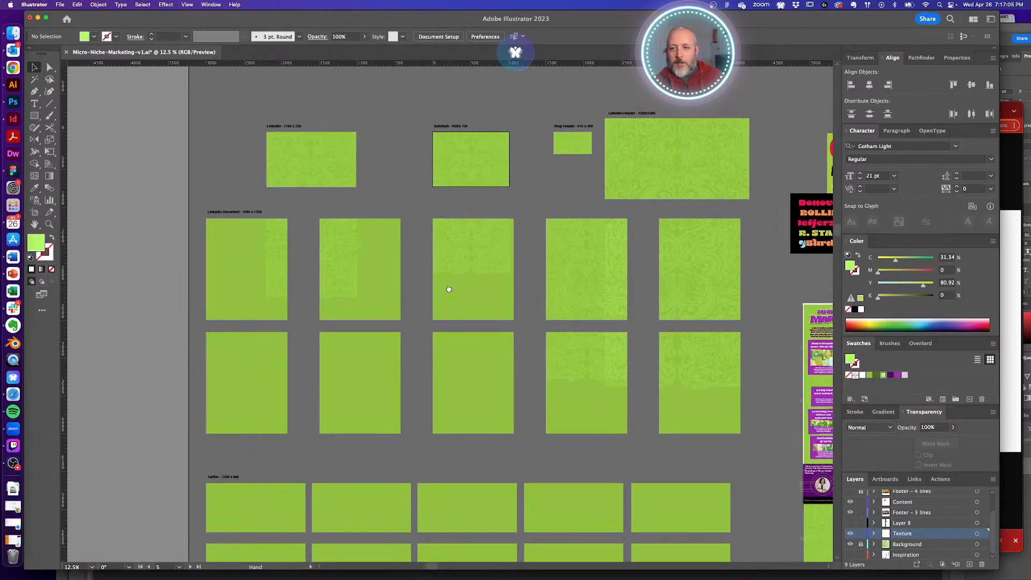
- Paste the Micro-Niche Marketing title onto the LinkedIn artboard, move it lower-left and widen it
drag(552, 260, 461, 276)
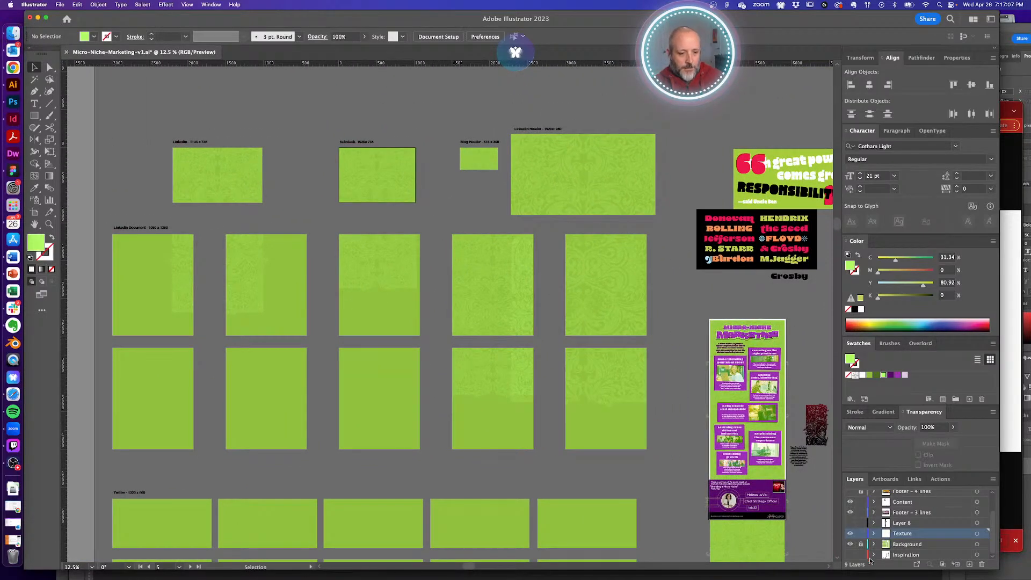
scroll(693, 318, up, 5)
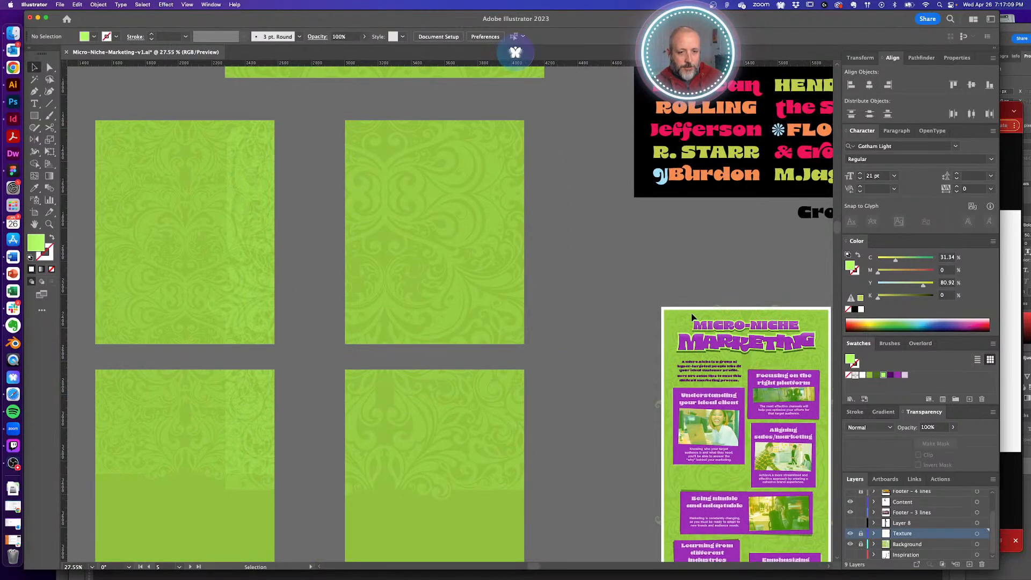
click(777, 351)
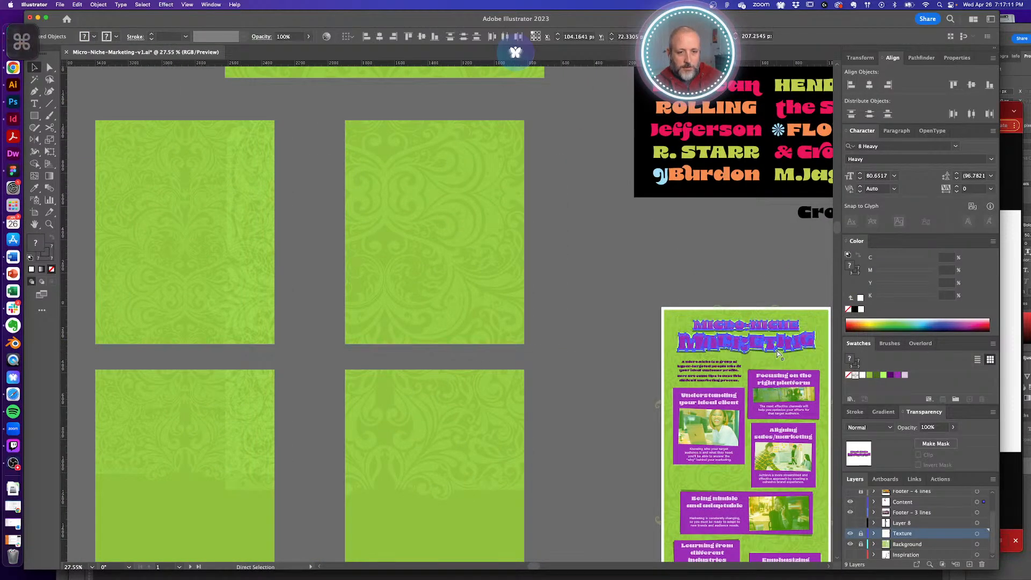
drag(357, 228, 761, 457)
drag(256, 251, 421, 351)
key(super+v)
drag(503, 323, 408, 348)
drag(500, 338, 559, 347)
click(614, 357)
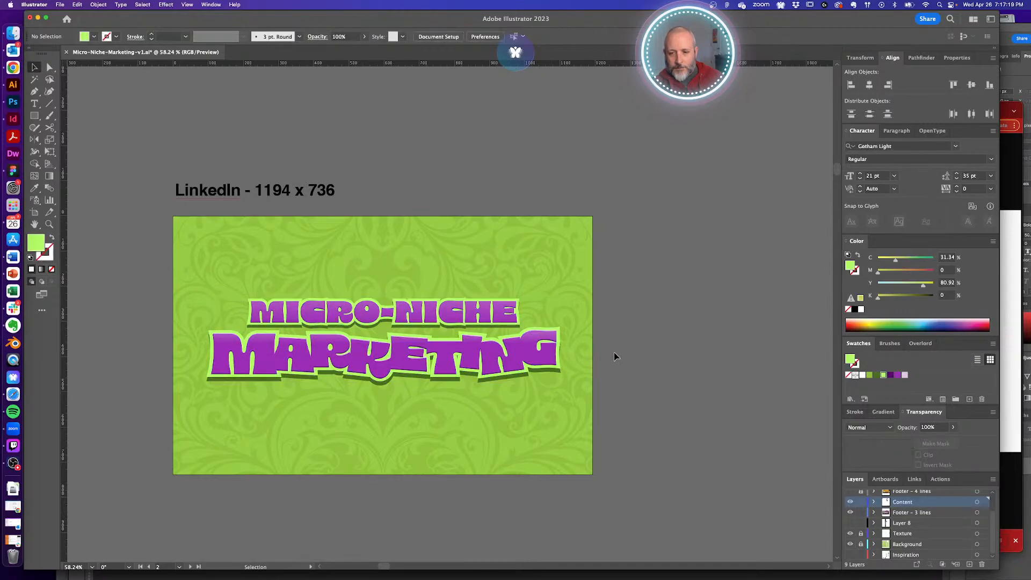
- Zoom out to check the infographic's top corner, then zoom in on the LinkedIn artboard
alt+super+click(462, 361)
alt+super+click(461, 361)
alt+super+click(462, 361)
alt+super+click(461, 361)
alt+super+click(461, 361)
drag(588, 344, 288, 324)
drag(462, 350, 464, 378)
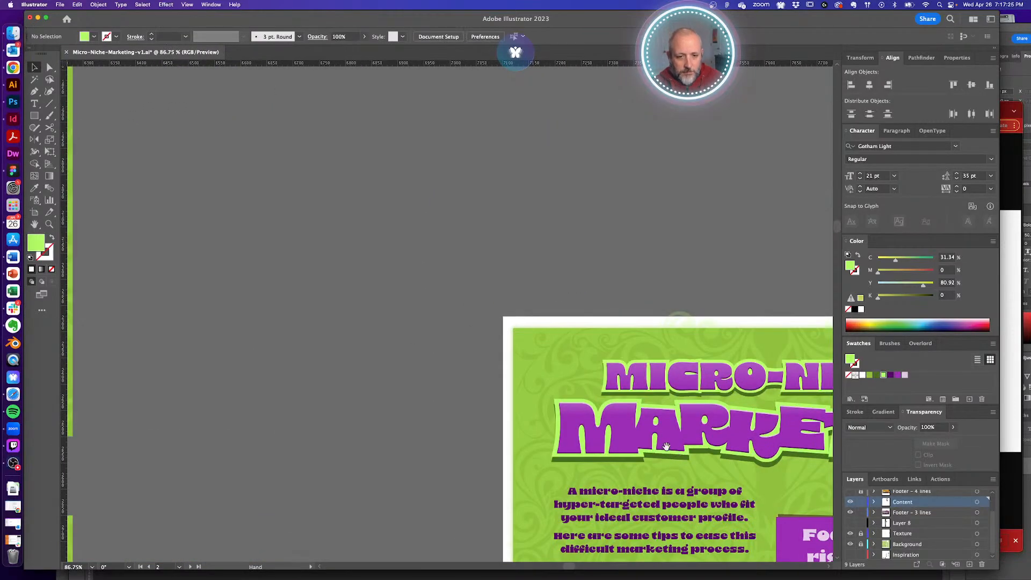
alt+super+click(464, 379)
alt+super+click(366, 342)
alt+super+click(346, 308)
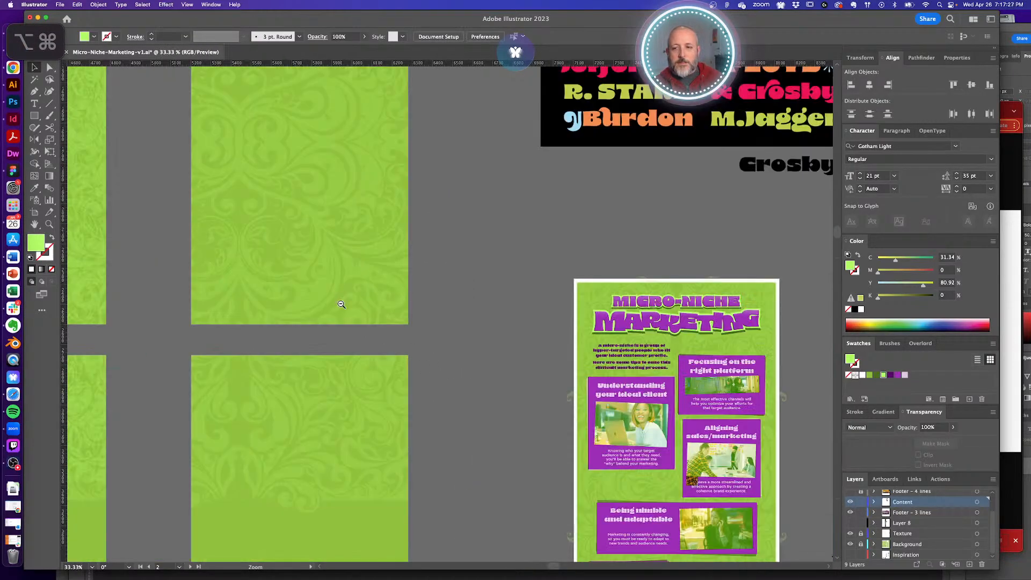
alt+super+click(342, 305)
alt+super+click(342, 305)
alt+super+click(342, 304)
drag(149, 152, 407, 304)
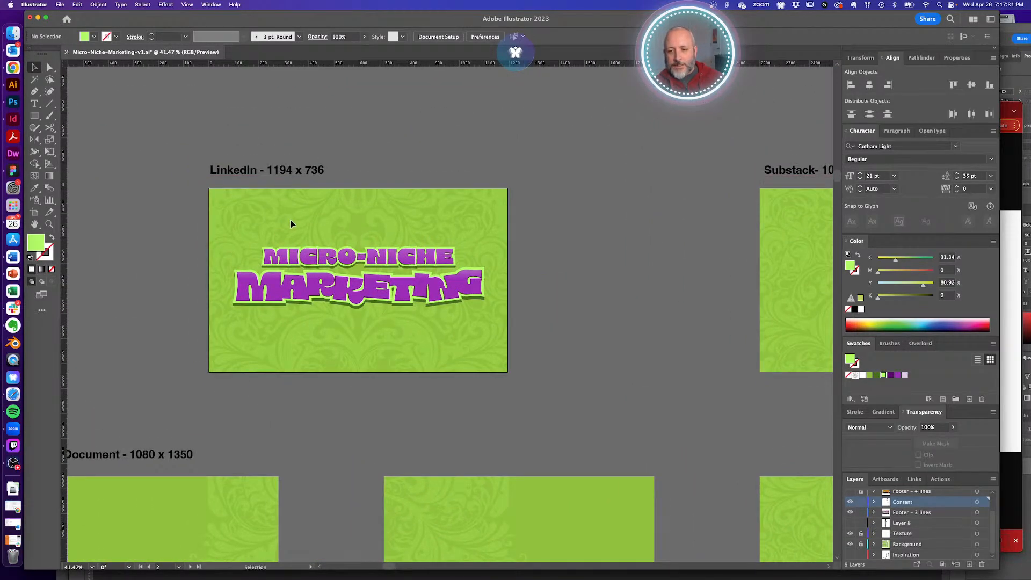
- Try centre-aligning the two title lines, undo it, and regroup the lines
drag(291, 224, 358, 319)
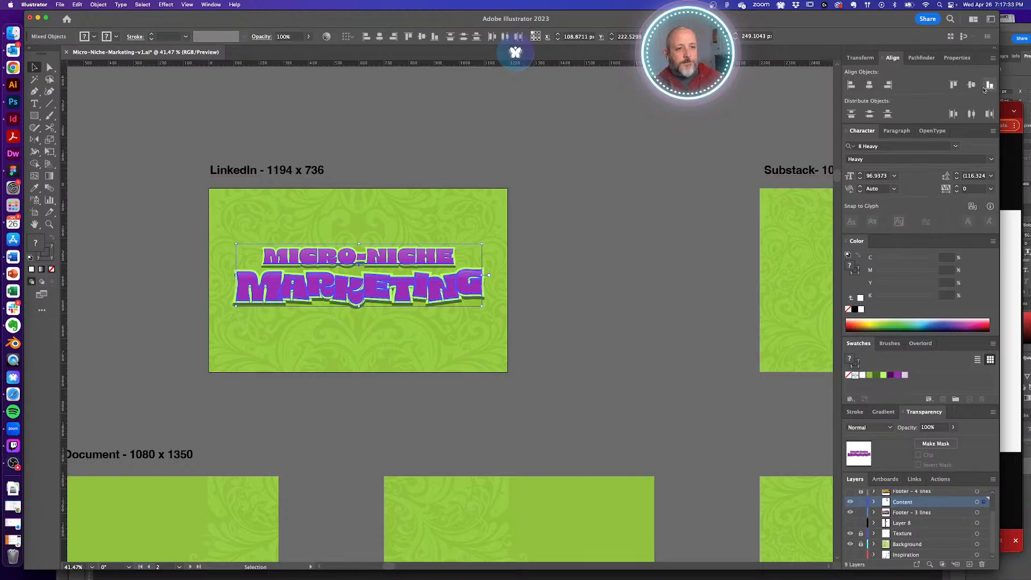
click(972, 85)
key(super+z)
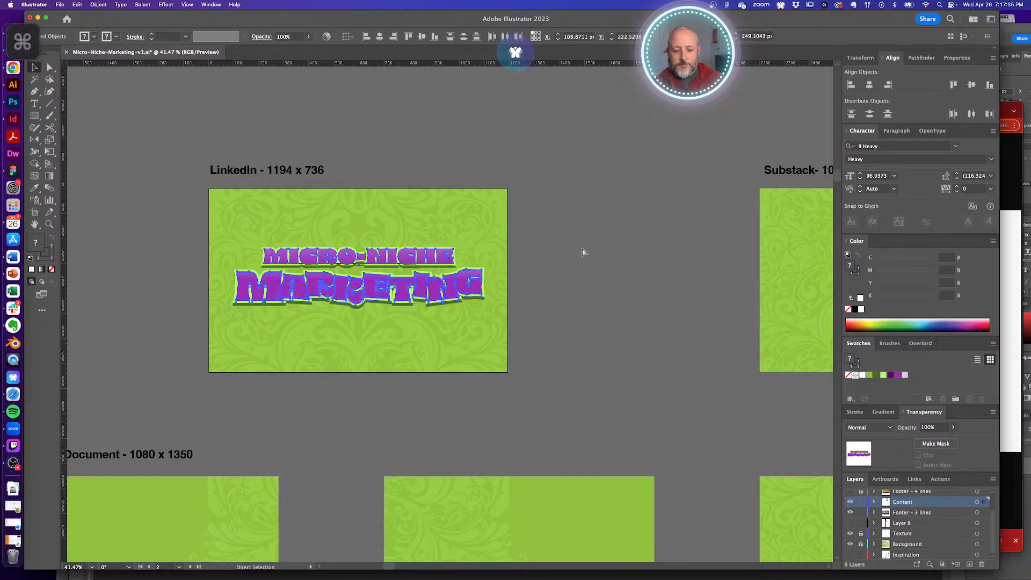
key(super+g)
key(super+shift+g)
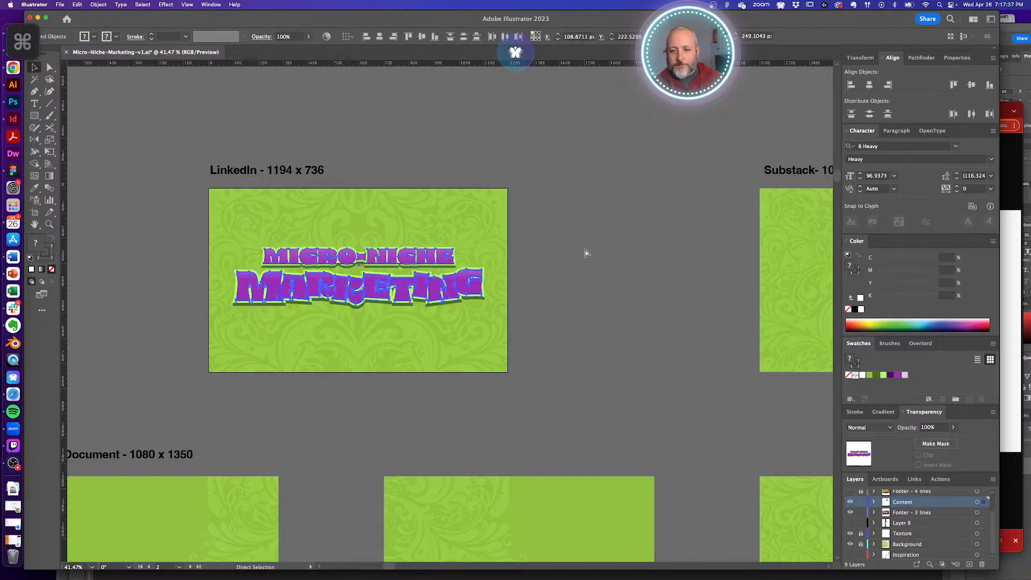
key(super+g)
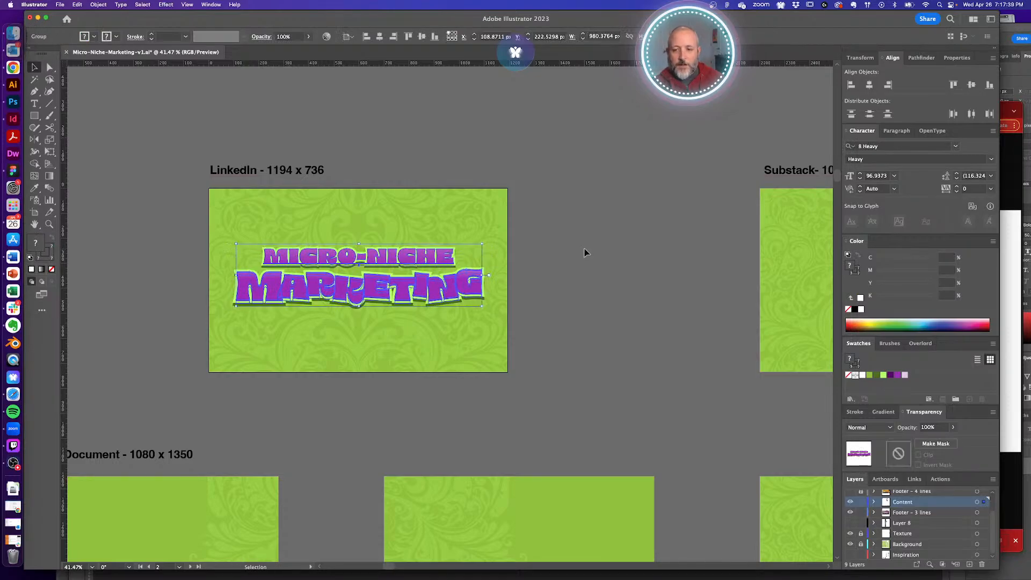
- Nudge the grouped title down, then back up so it sits slightly higher
drag(360, 248, 359, 253)
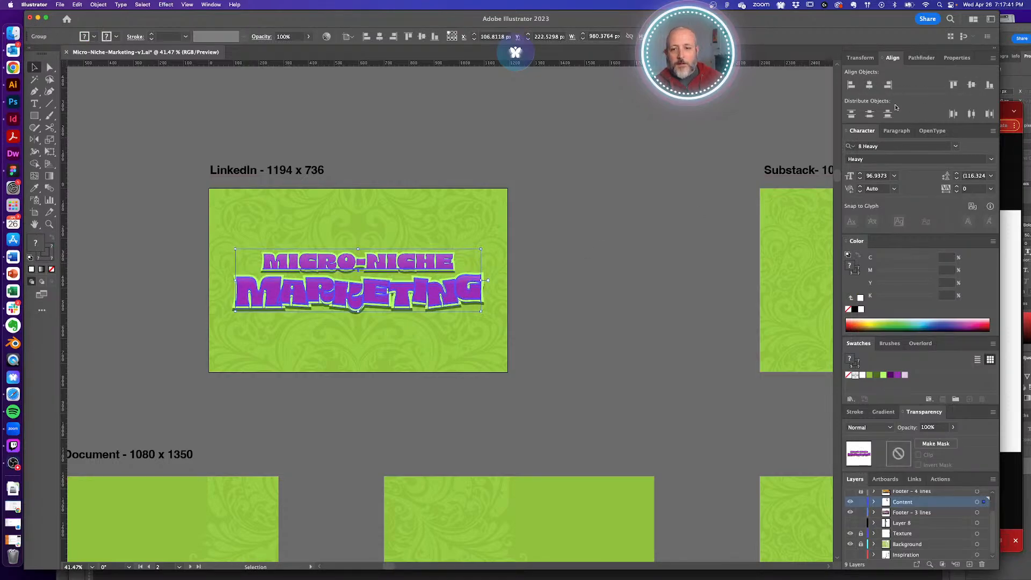
click(620, 303)
drag(403, 293, 403, 289)
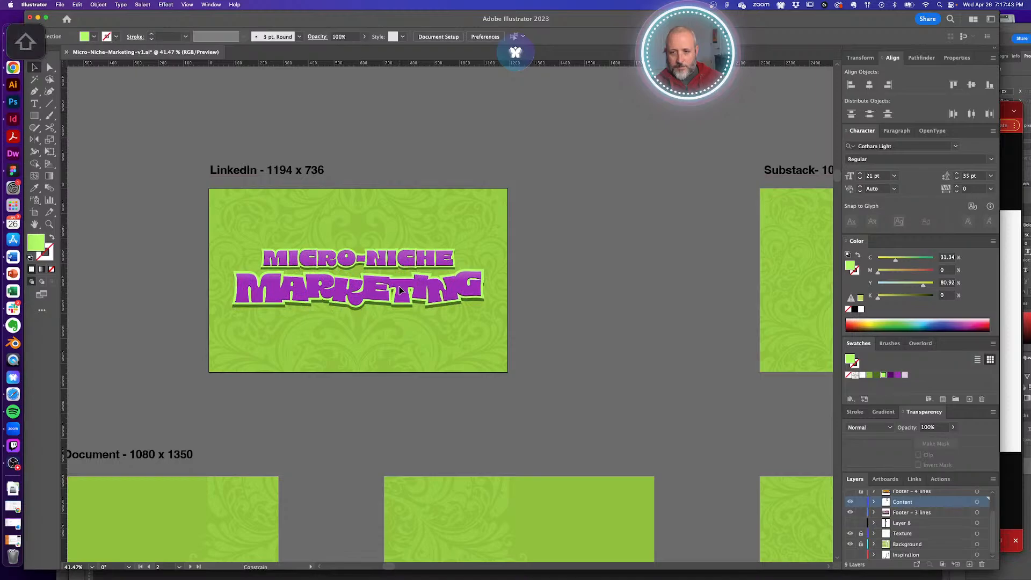
click(559, 275)
alt+super+click(461, 293)
alt+super+click(433, 298)
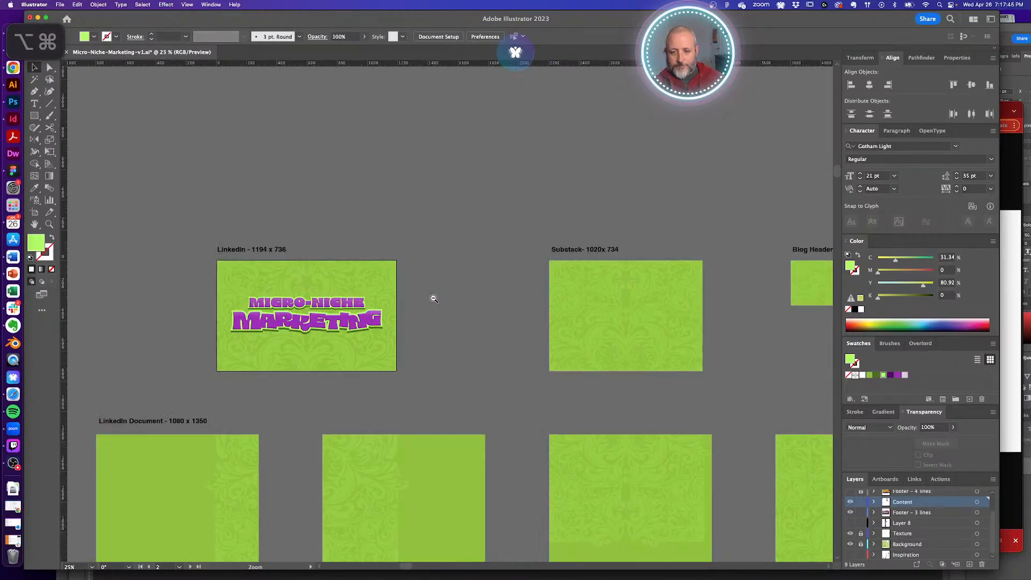
alt+super+click(432, 304)
drag(422, 323, 426, 231)
drag(222, 235, 221, 227)
click(389, 279)
alt+super+click(562, 320)
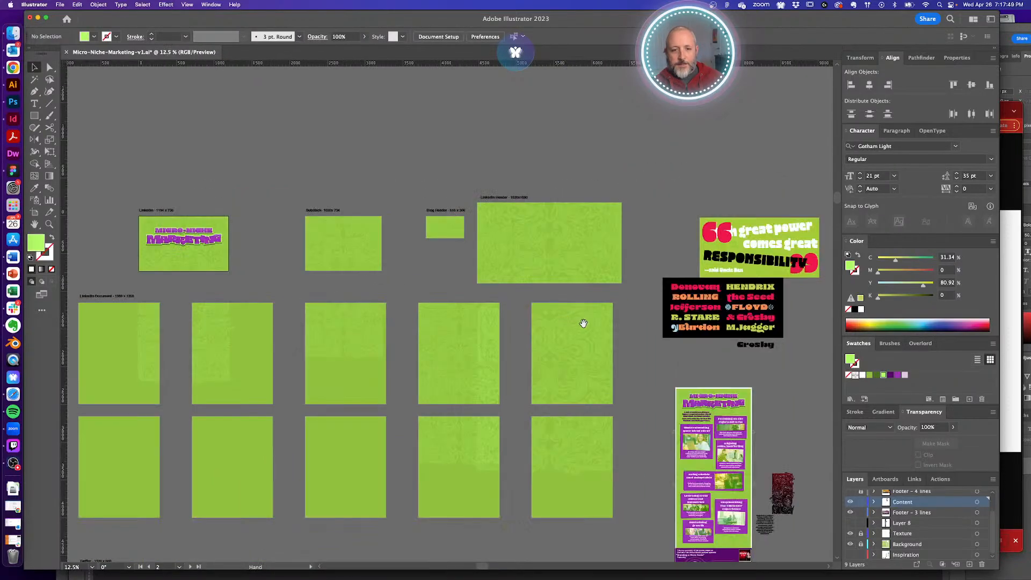
- Place the poster's intro paragraph below the LinkedIn title, undoing an enlarged text frame
click(703, 420)
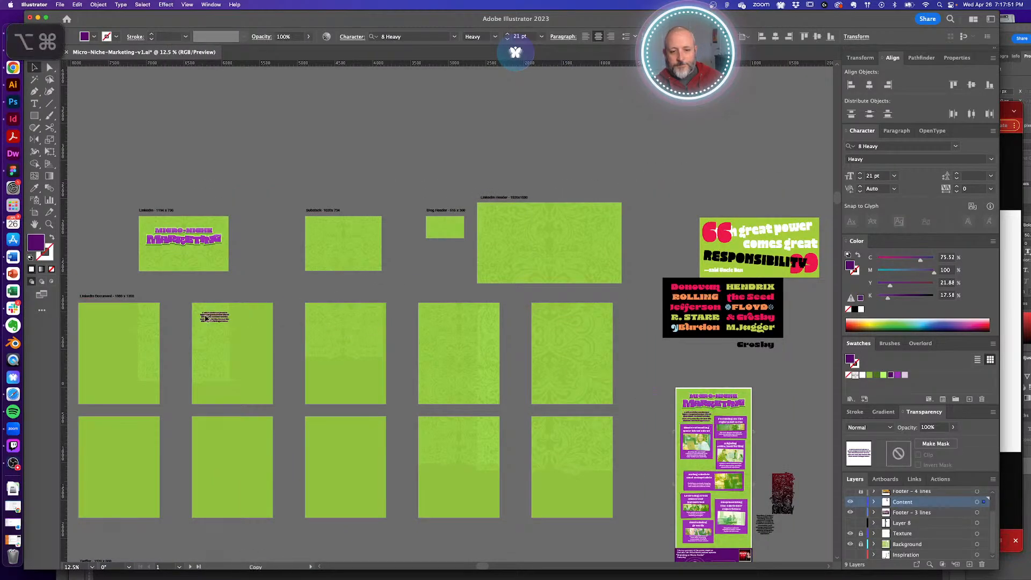
click(248, 248)
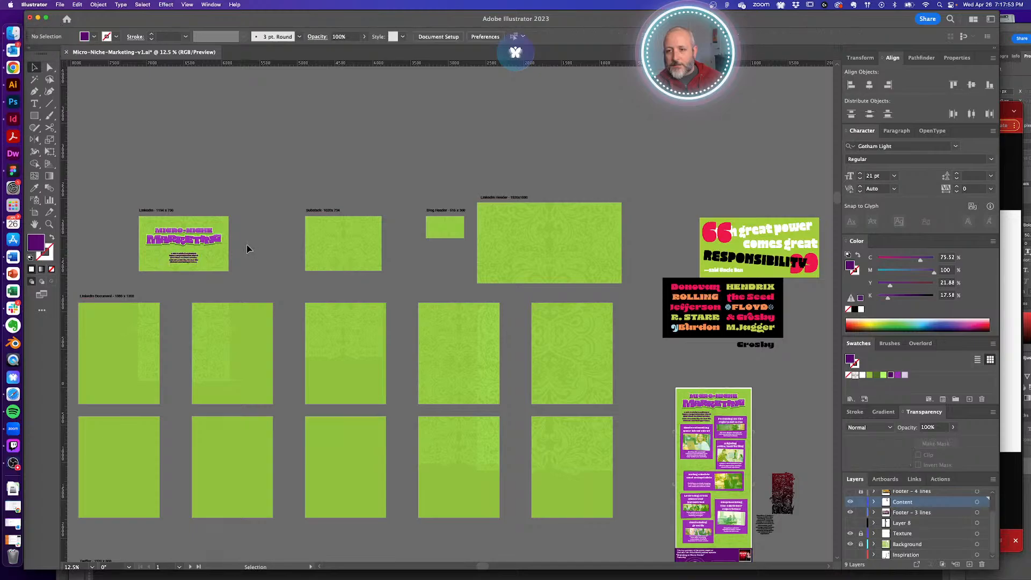
drag(151, 235, 432, 326)
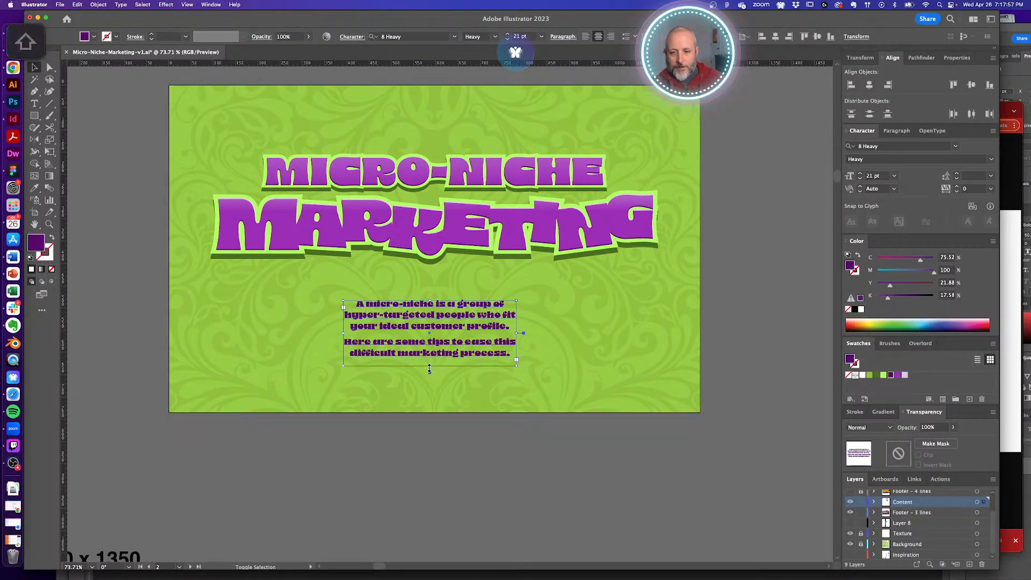
drag(430, 366, 430, 450)
click(476, 420)
key(v)
shift+click(435, 358)
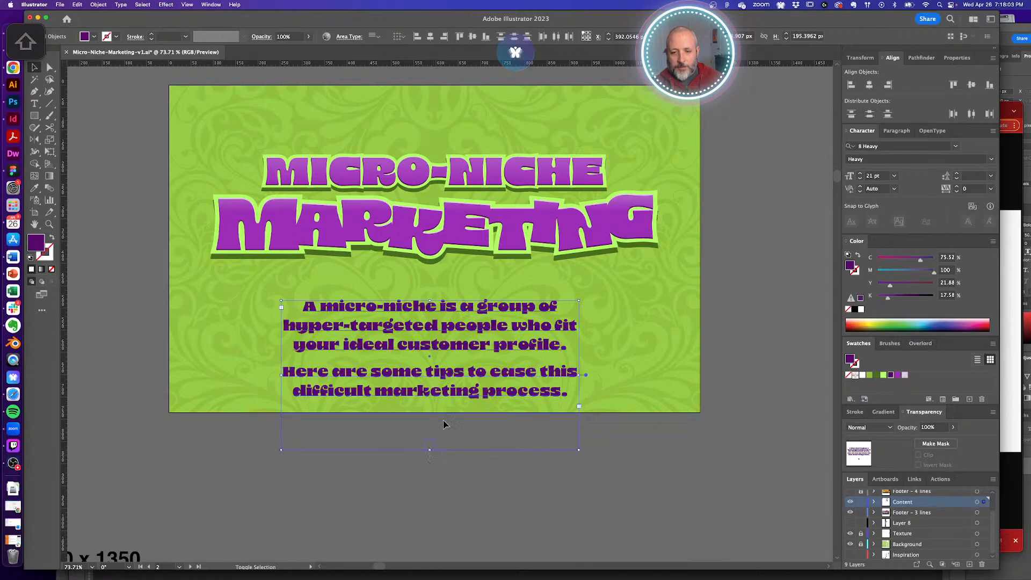
key(ctrl+z)
key(ctrl+z)
click(447, 464)
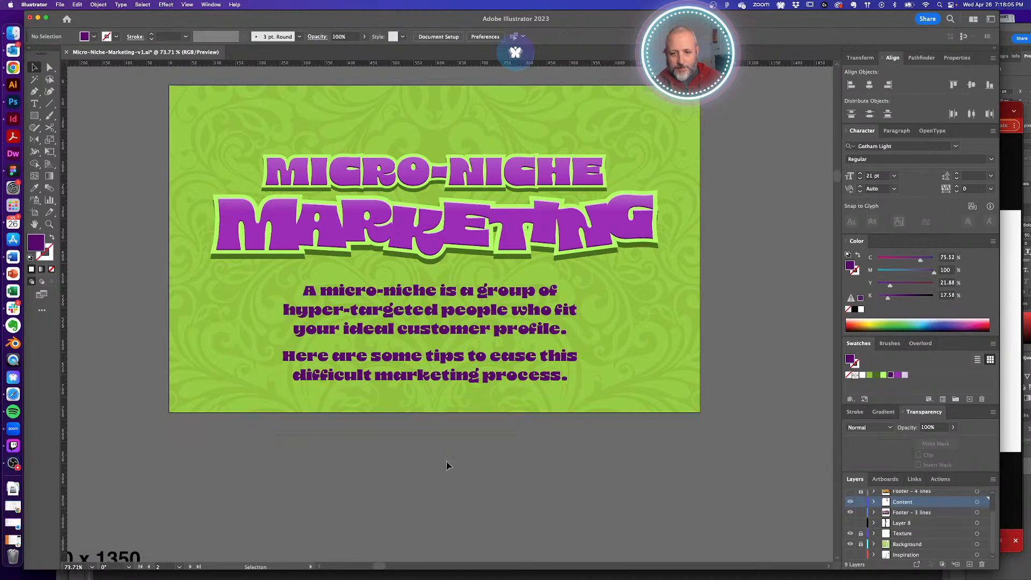
- Centre the intro paragraph horizontally, move it up slightly, and colour it dark green
click(457, 359)
click(867, 85)
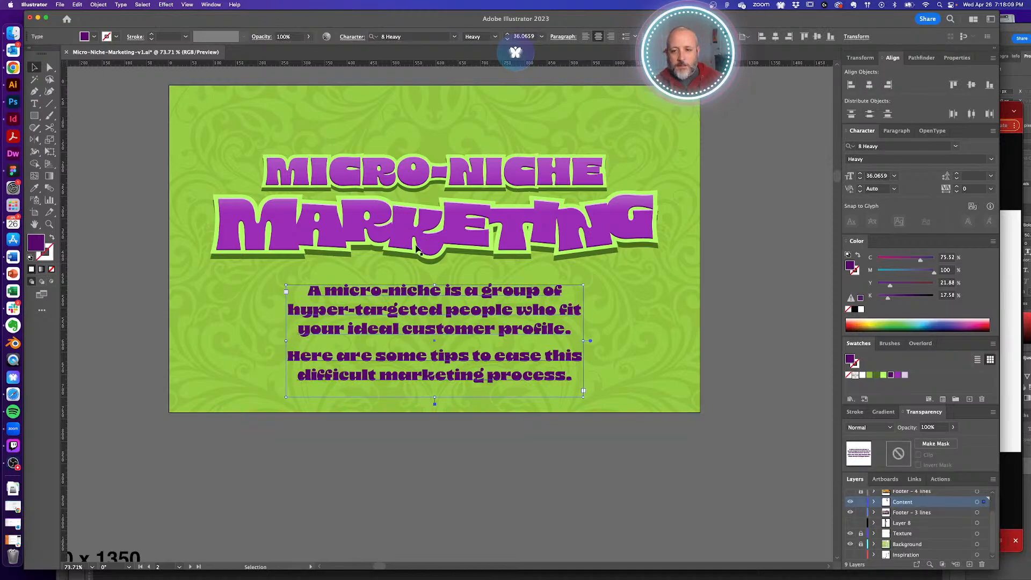
click(715, 325)
drag(445, 309, 445, 306)
click(656, 282)
click(442, 298)
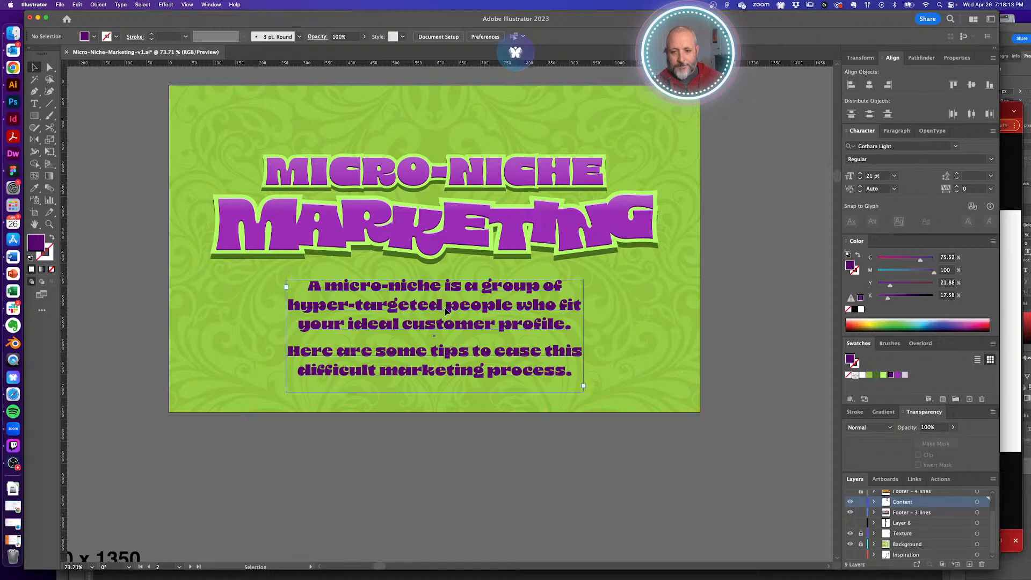
click(876, 376)
click(767, 362)
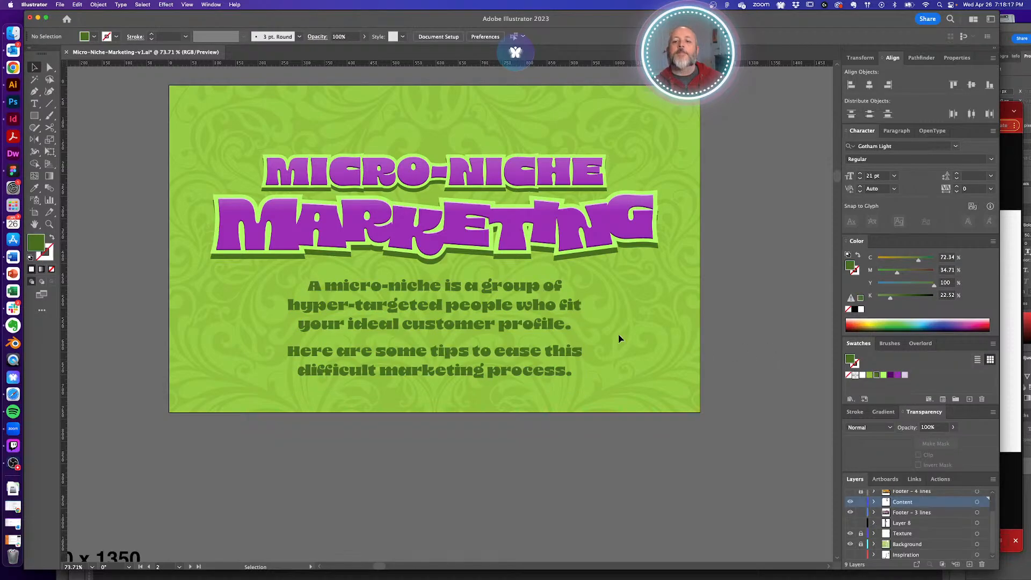
- Raise the LinkedIn title slightly, widen the intro text frame, then nudge both down
alt+super+click(424, 311)
alt+super+click(425, 310)
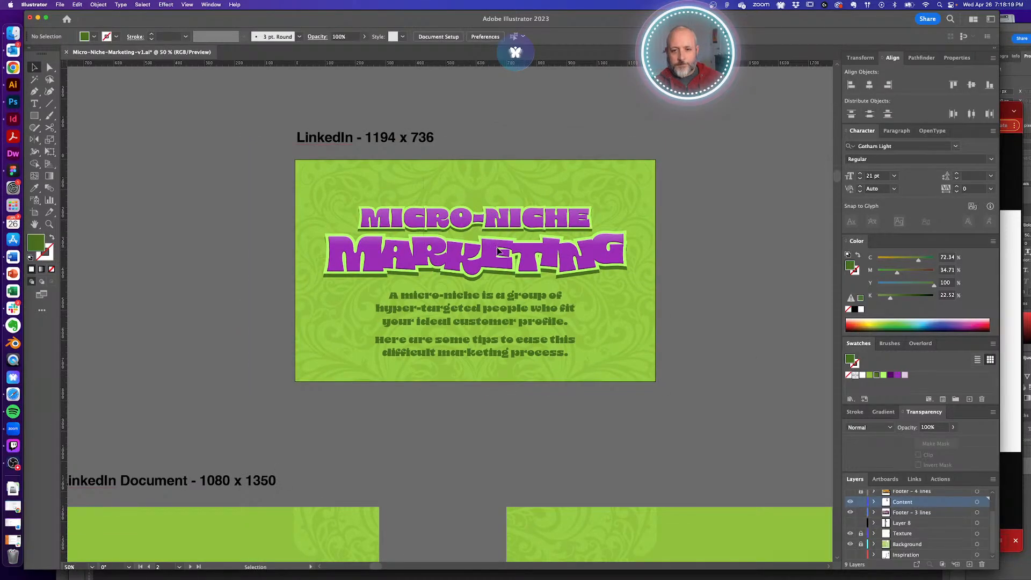
drag(501, 257, 498, 247)
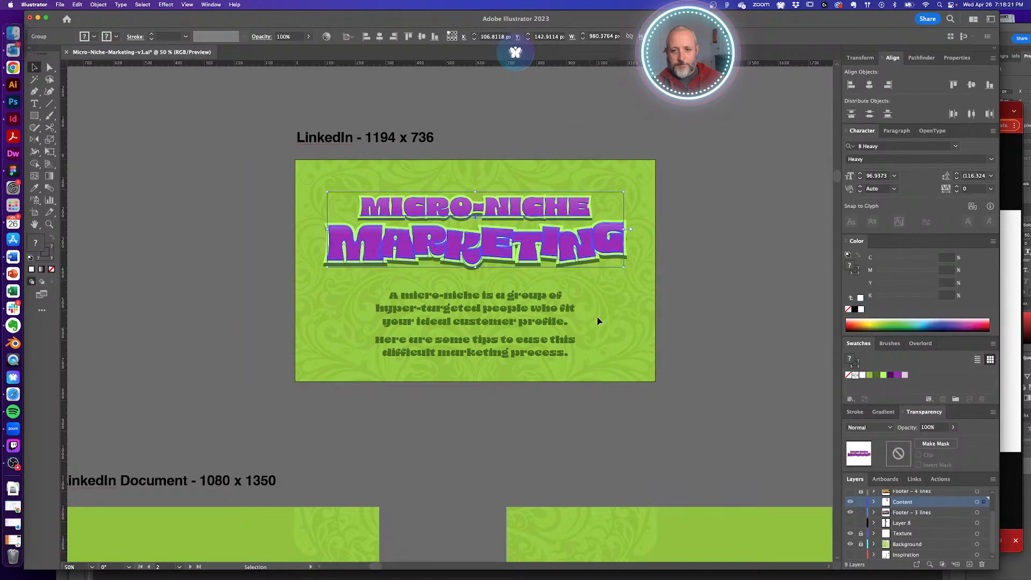
click(569, 357)
drag(578, 330, 621, 331)
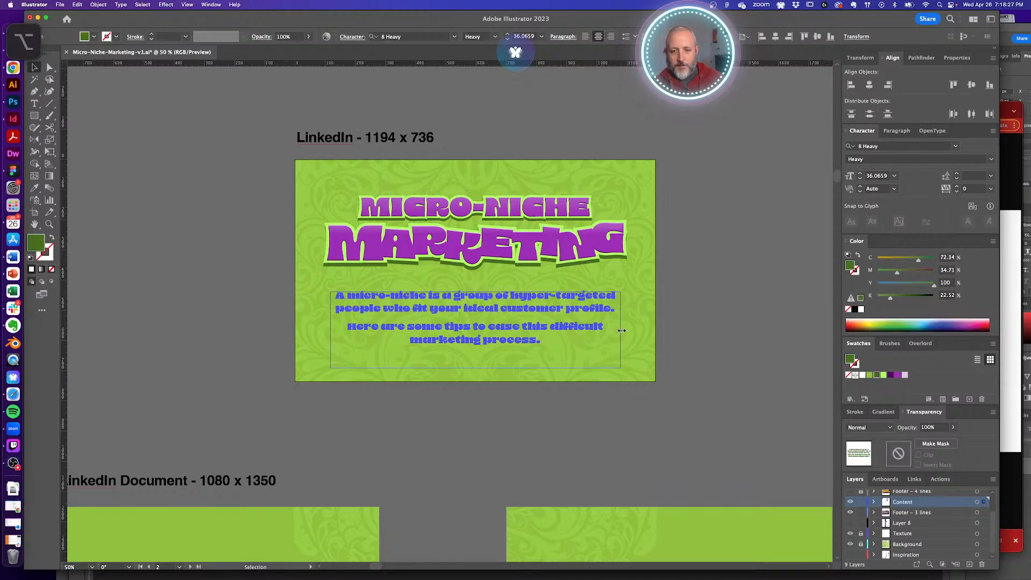
click(657, 334)
click(493, 325)
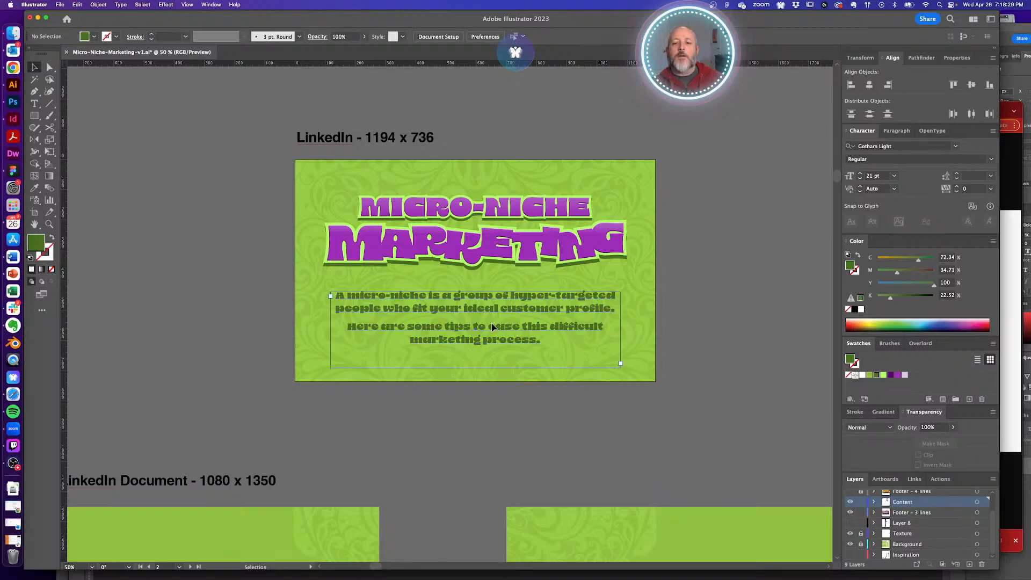
key(shift+Down)
key(shift+Down)
click(491, 259)
key(shift+Down)
key(shift+Down)
key(shift+Down)
key(shift+Down)
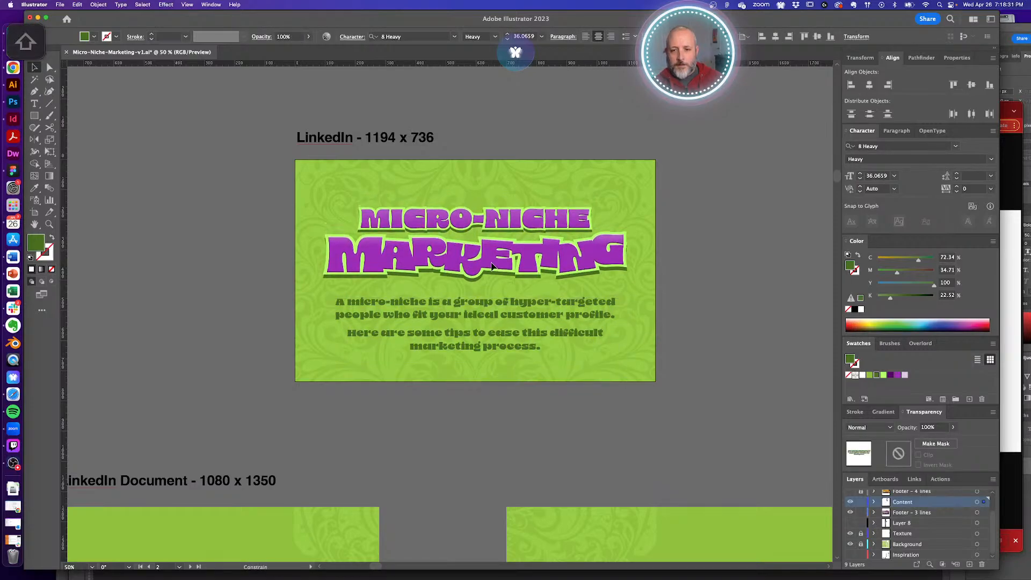
click(635, 340)
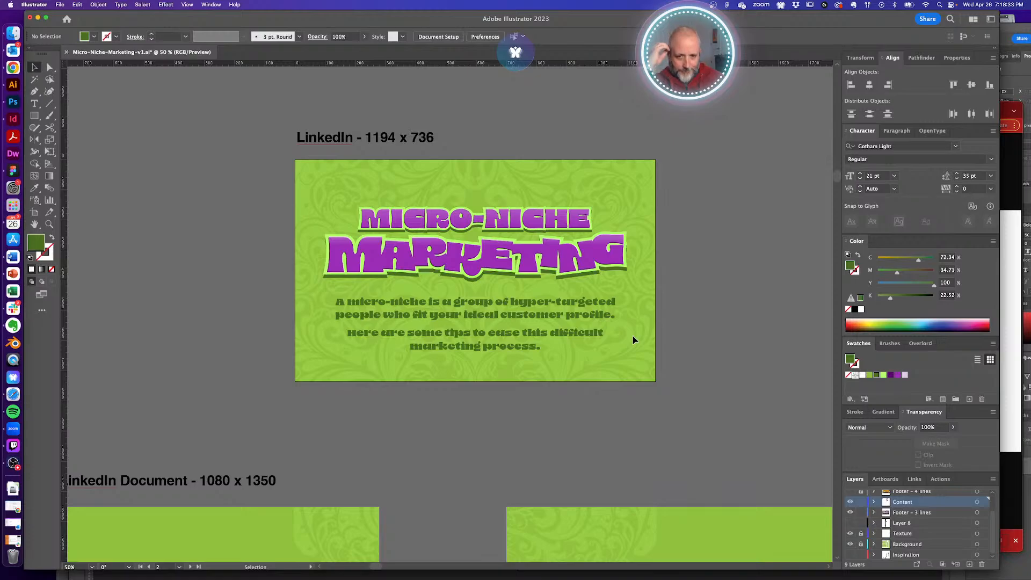
- Colour the intro paragraph dark green after trying light pink and light green swatches
click(573, 316)
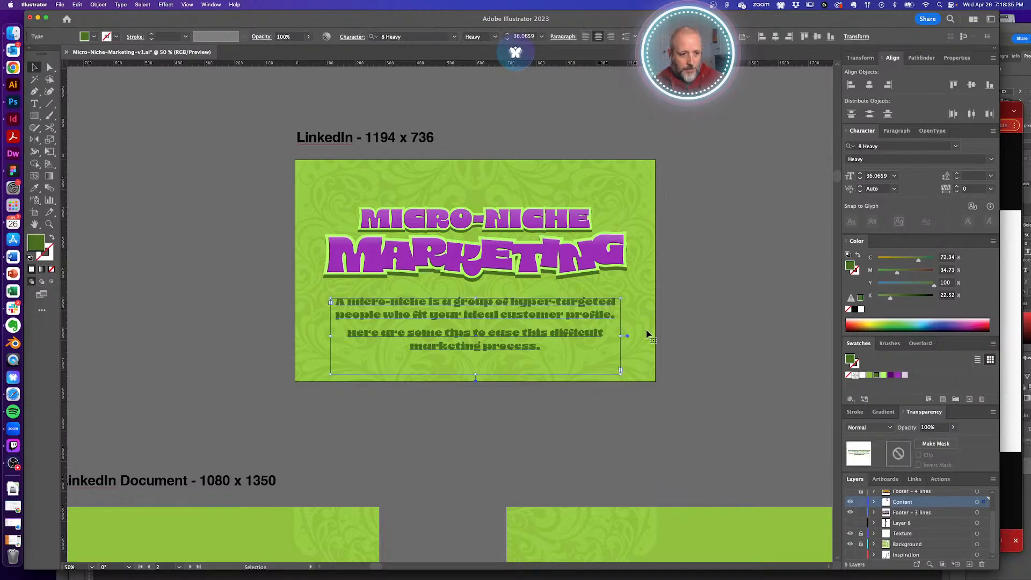
click(727, 369)
click(558, 319)
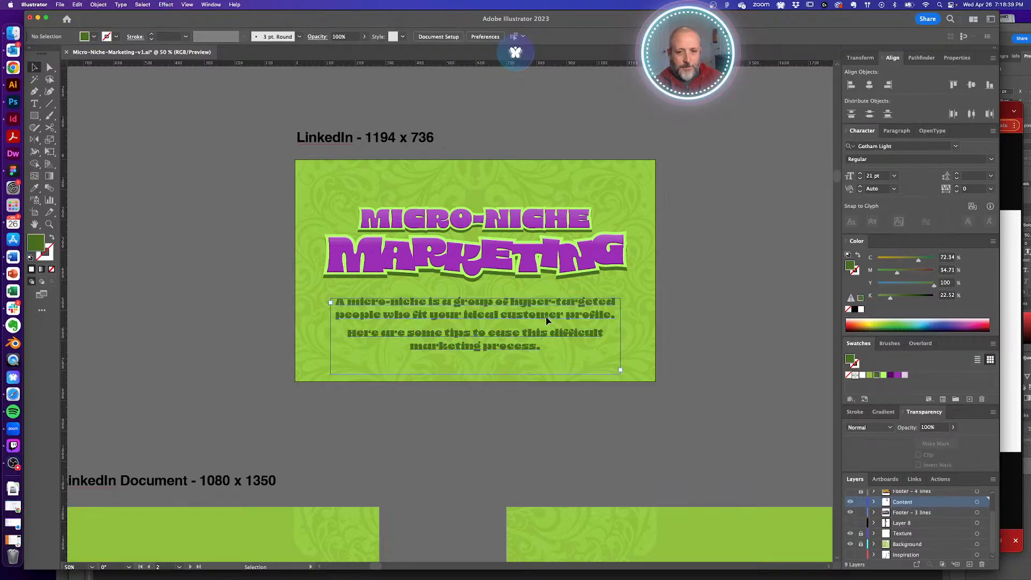
click(905, 375)
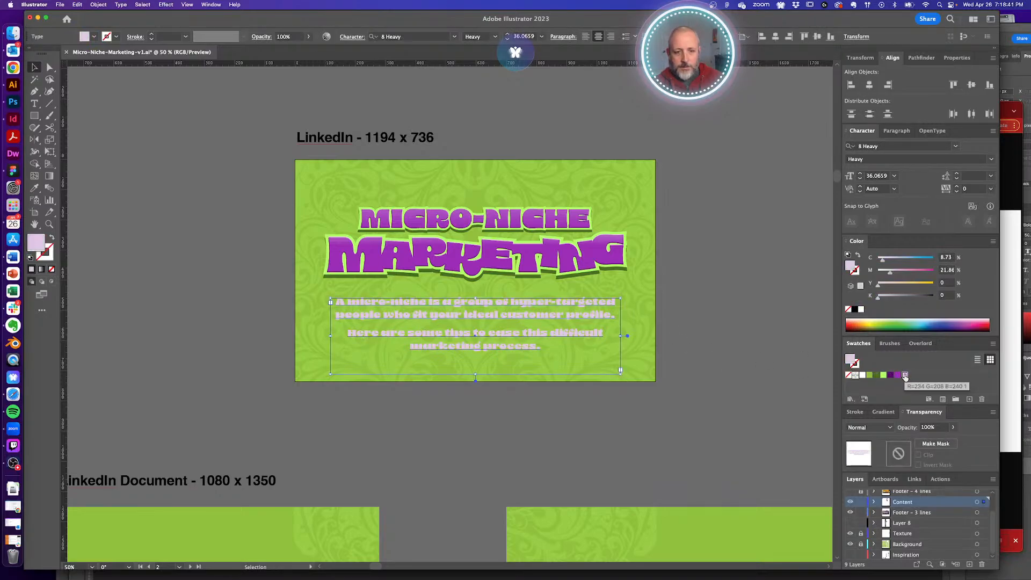
click(883, 376)
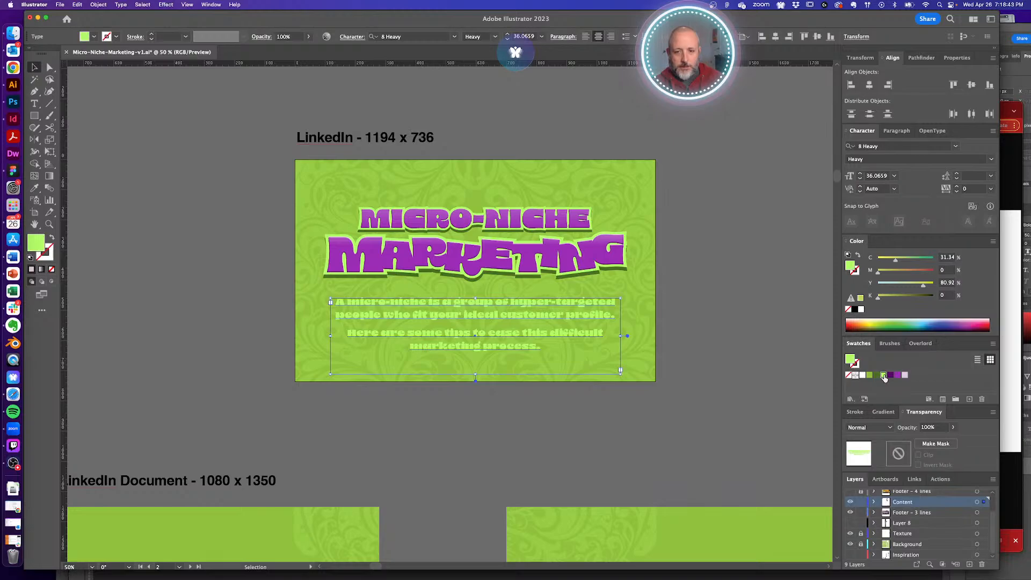
click(876, 376)
click(727, 355)
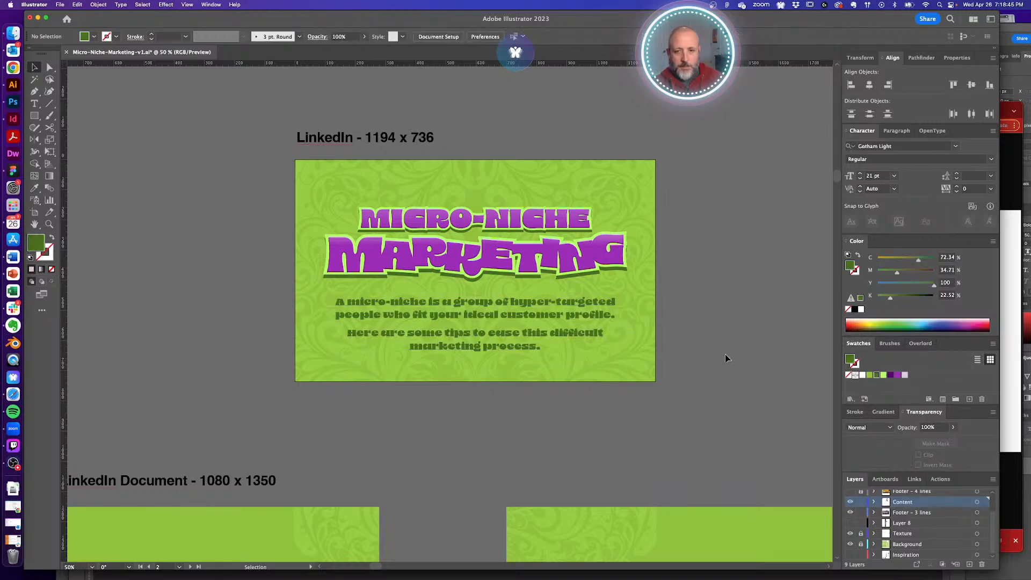
alt+super+click(566, 326)
alt+super+click(436, 312)
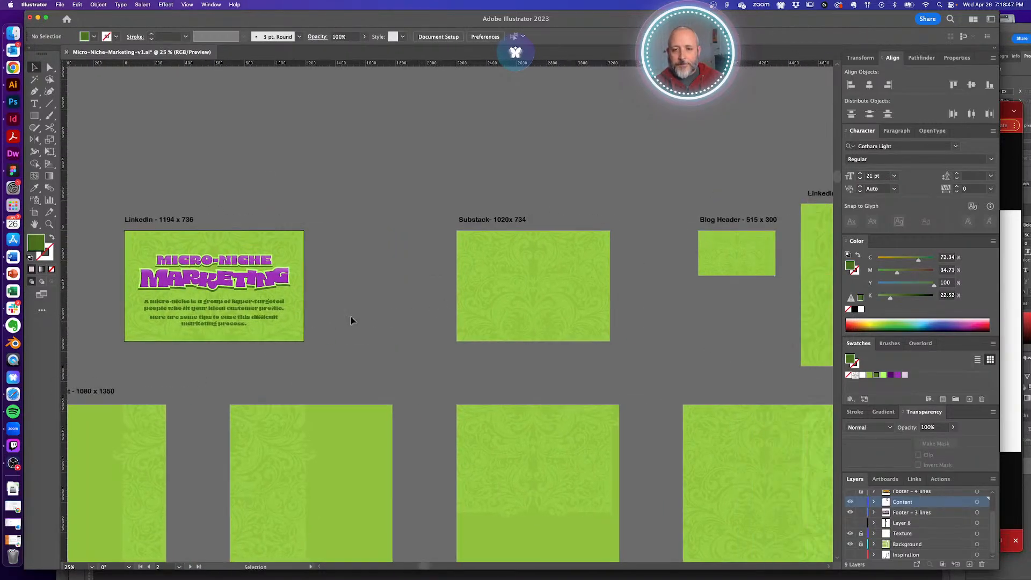
- Copy the MICRO-NICHE MARKETING title and body text into Substack, shrinking the title to fit
click(168, 263)
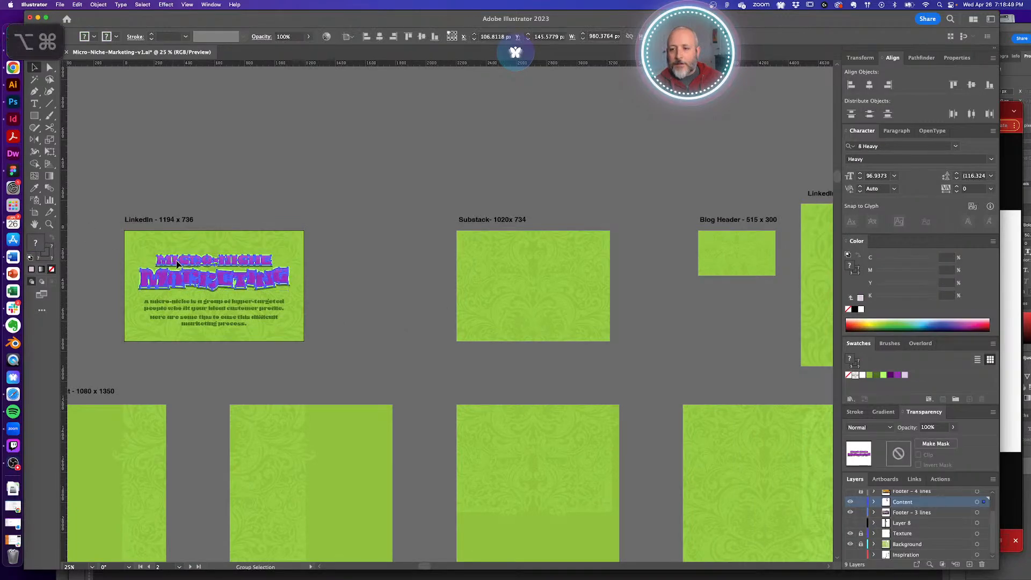
drag(168, 263, 497, 276)
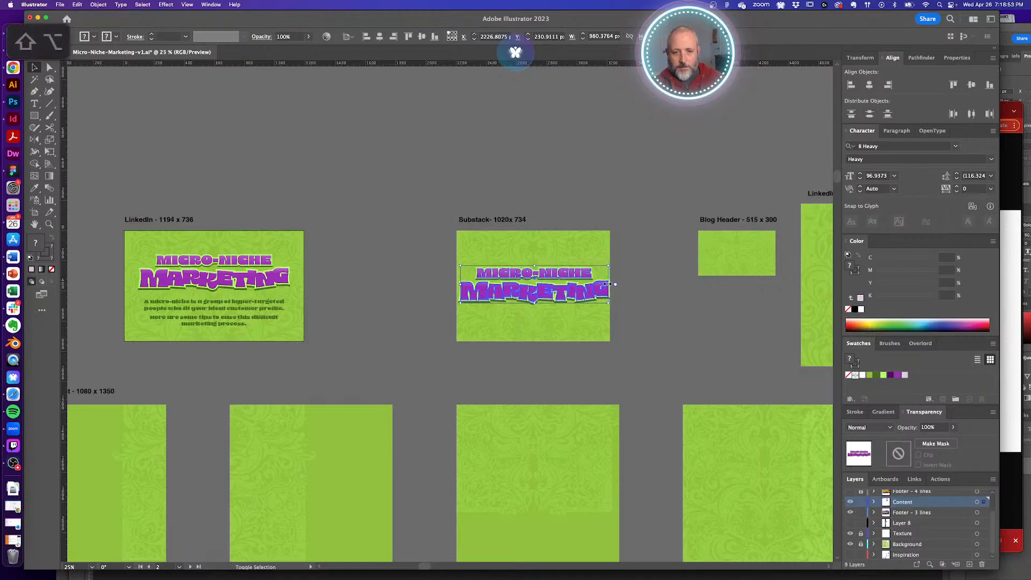
drag(609, 303, 546, 276)
mouse_move(247, 312)
mouse_down()
mouse_move(532, 308)
mouse_move(543, 337)
mouse_move(535, 335)
mouse_up()
click(550, 351)
key(m)
key(v)
shift+click(552, 323)
click(542, 357)
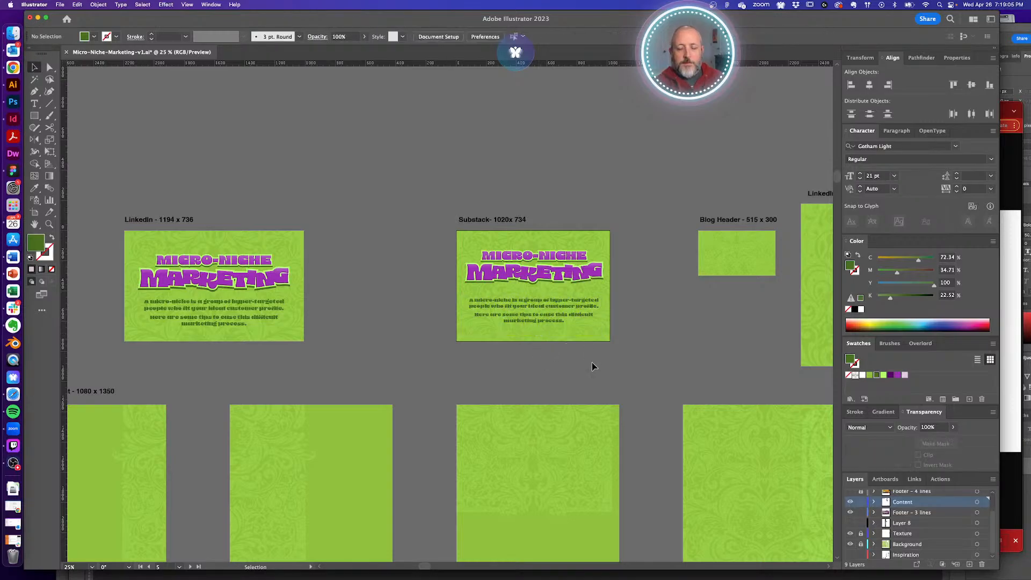
- Centre the Substack heading and break the body text so 'difficult' starts a new line
click(552, 312)
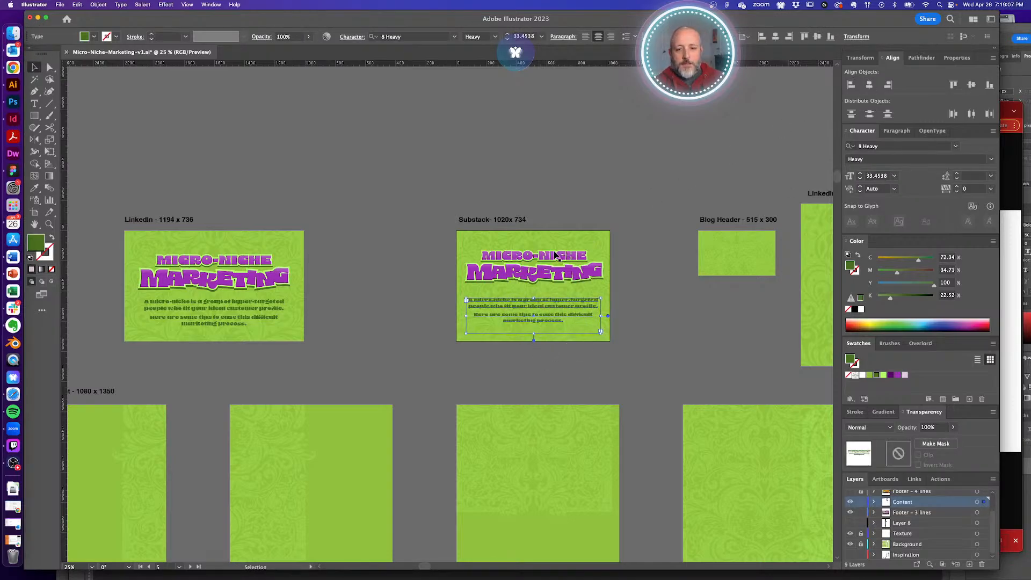
click(553, 275)
click(868, 86)
click(693, 329)
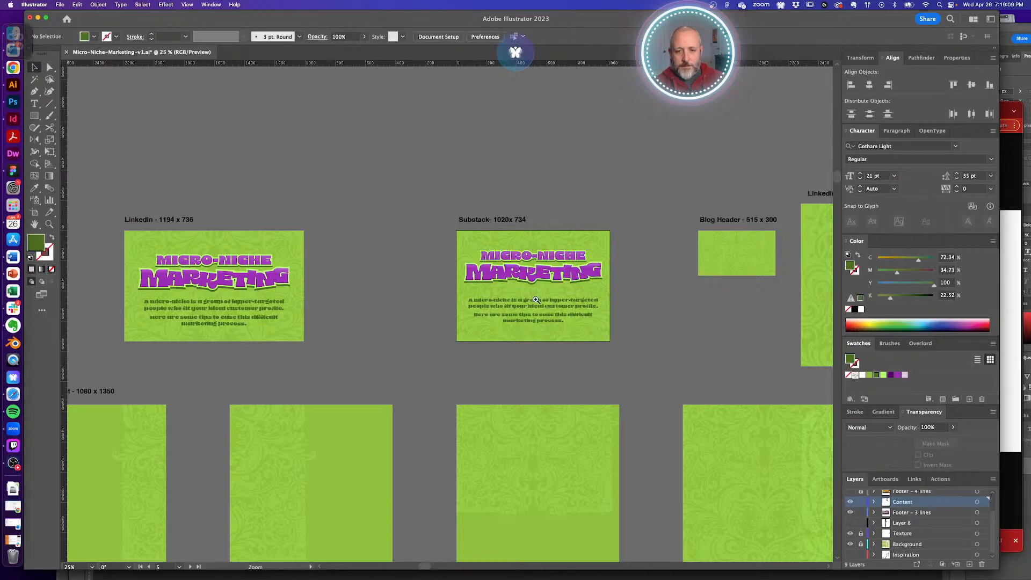
drag(524, 290, 598, 310)
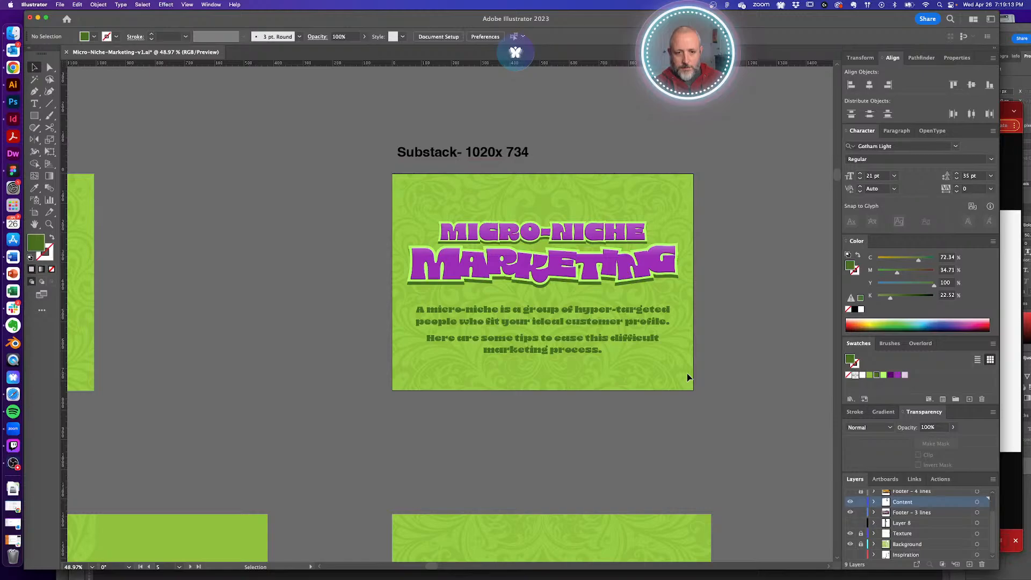
key(super+minus)
double_click(521, 326)
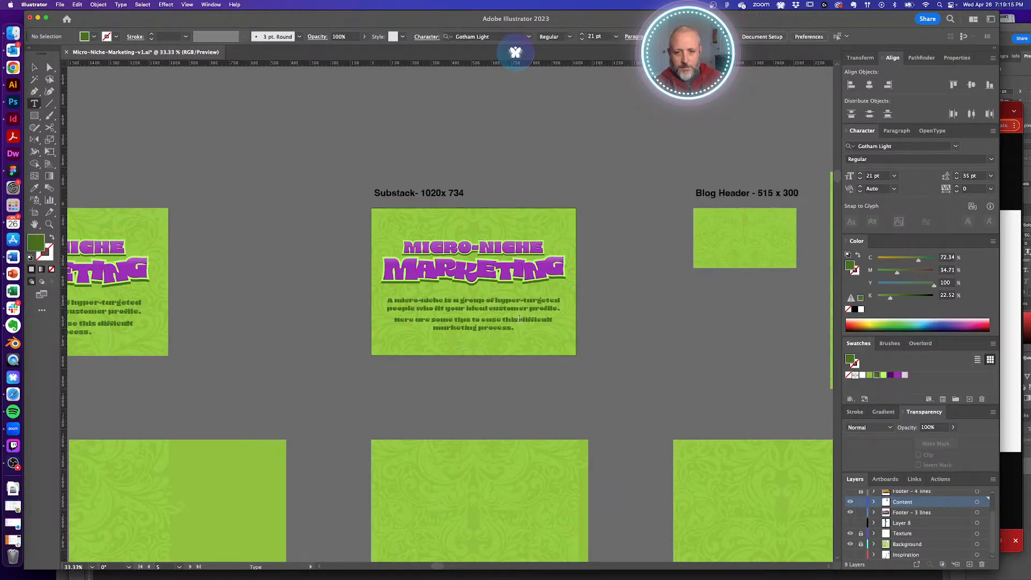
key(shift+Return)
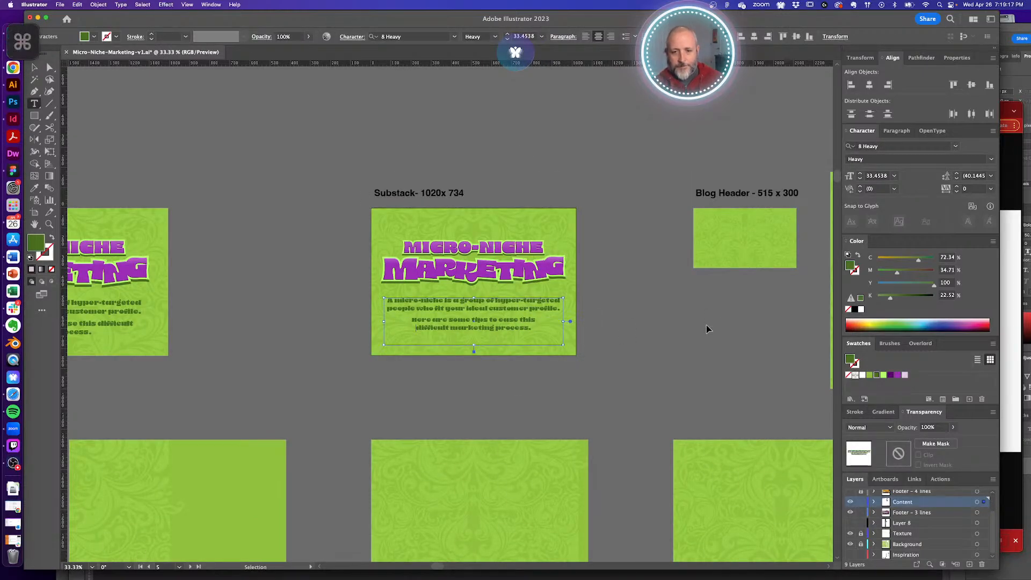
- Option-drag a copy of the Substack title and body text into the LinkedIn Header artboard
alt+super+click(623, 319)
alt+super+click(483, 322)
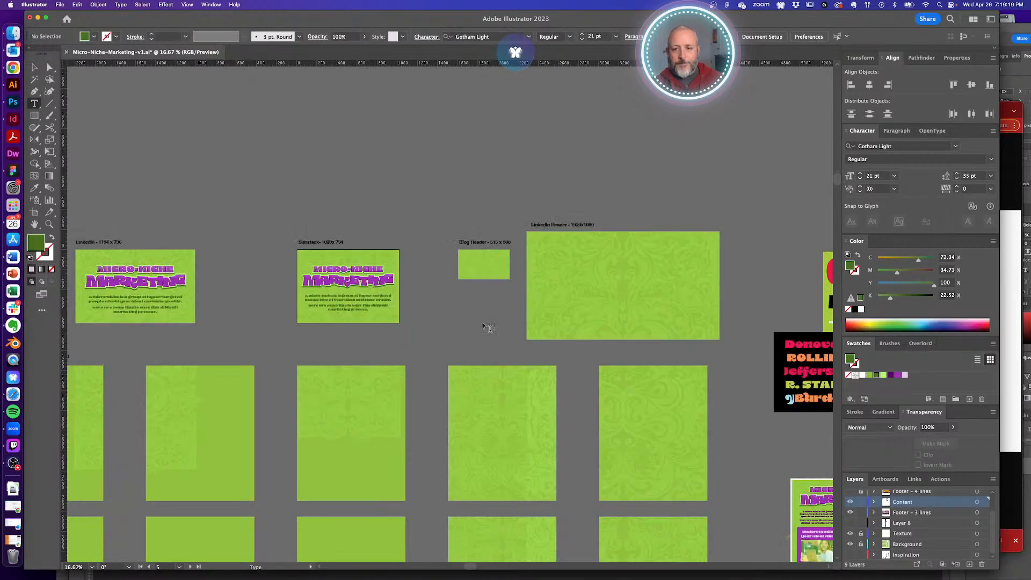
key(v)
drag(276, 267, 409, 324)
drag(350, 287, 498, 275)
- Scale the Blog Header title and paragraph proportionally and centre them on the artboard
drag(542, 305, 491, 275)
scroll(480, 264, up, 5)
drag(556, 318, 587, 317)
key(shift)
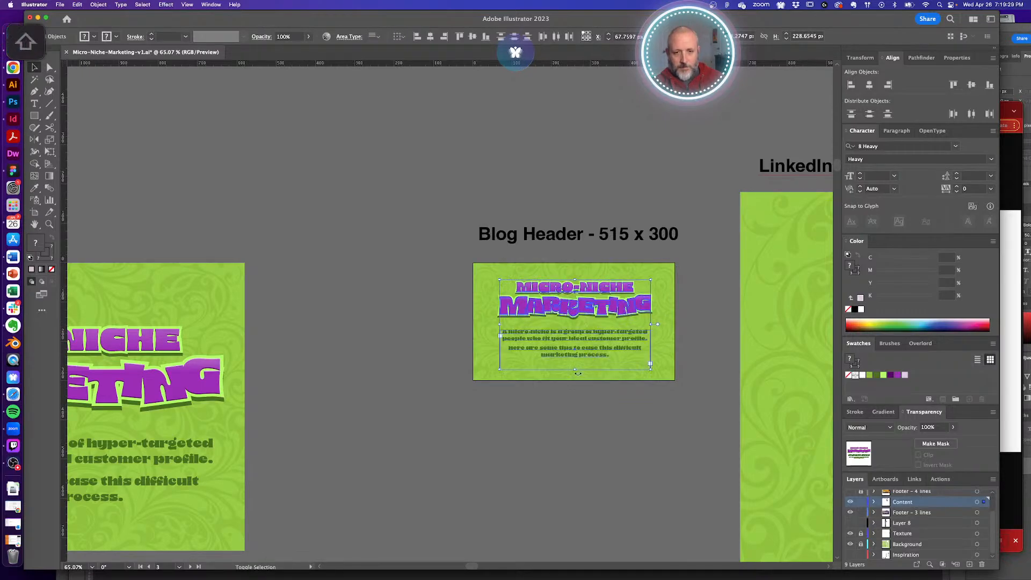
drag(576, 371, 575, 376)
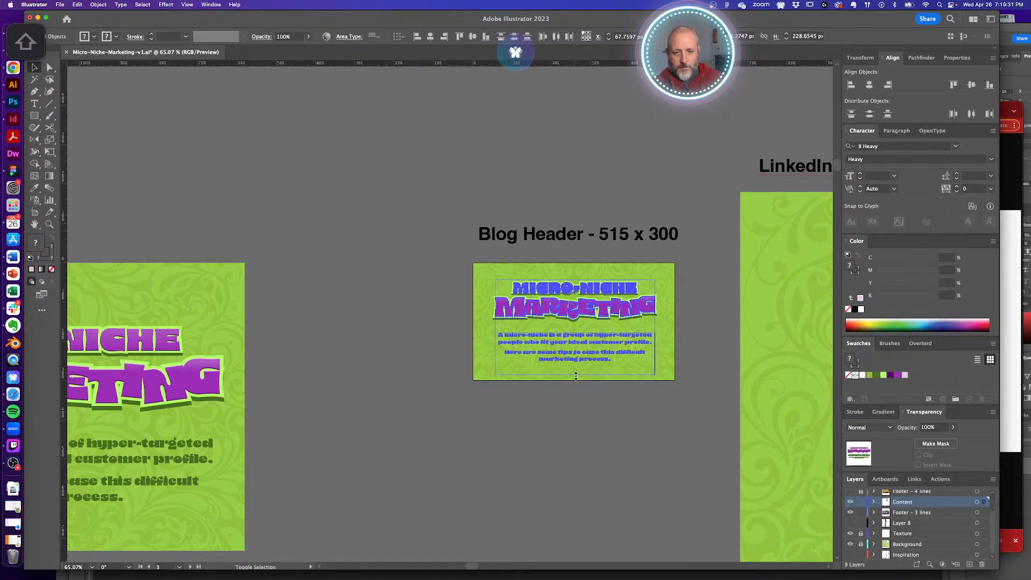
drag(580, 311, 581, 313)
- Show the guides and shrink the Substack text group slightly
key(super+minus)
key(super+minus)
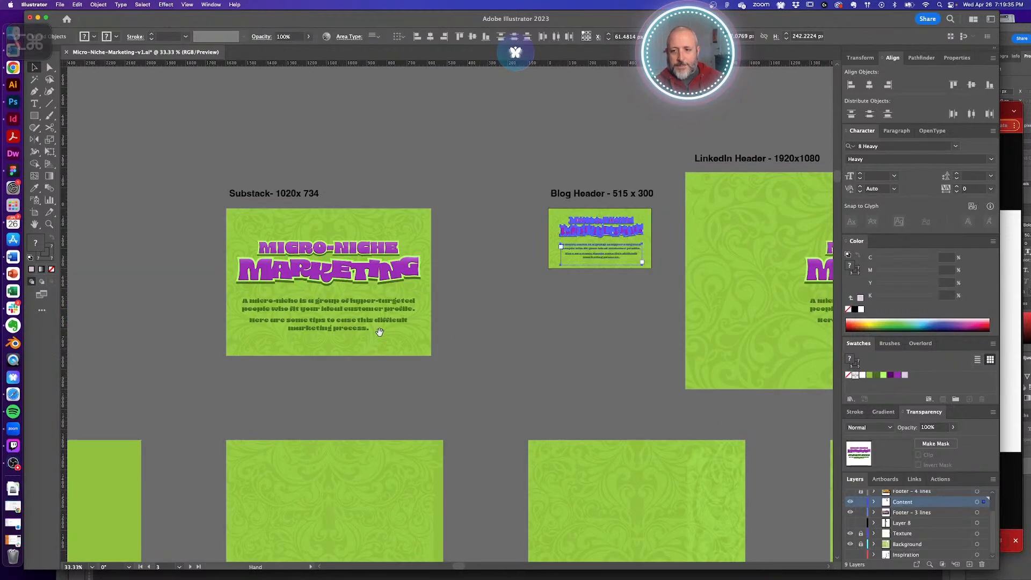
key(super+semicolon)
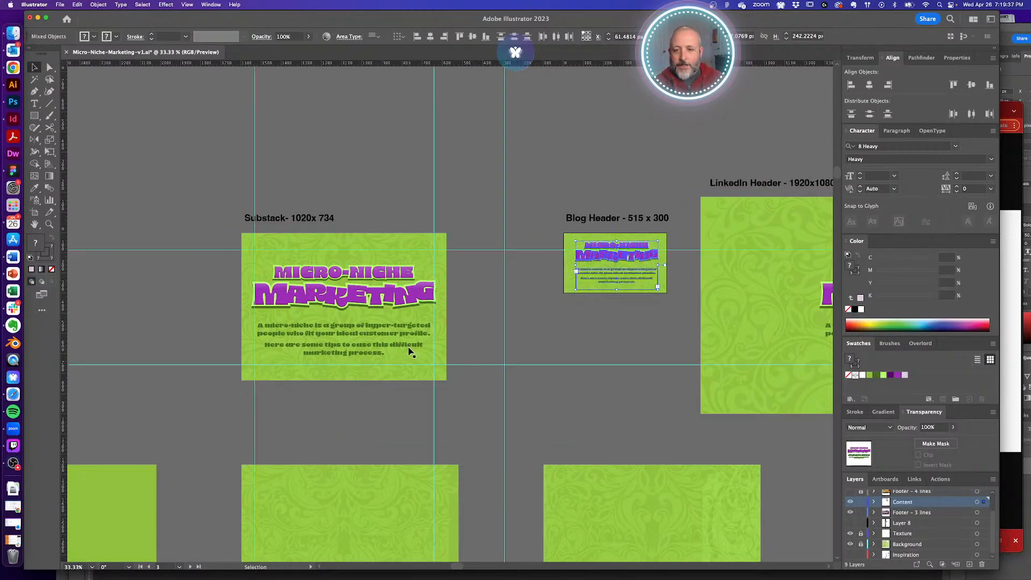
click(267, 242)
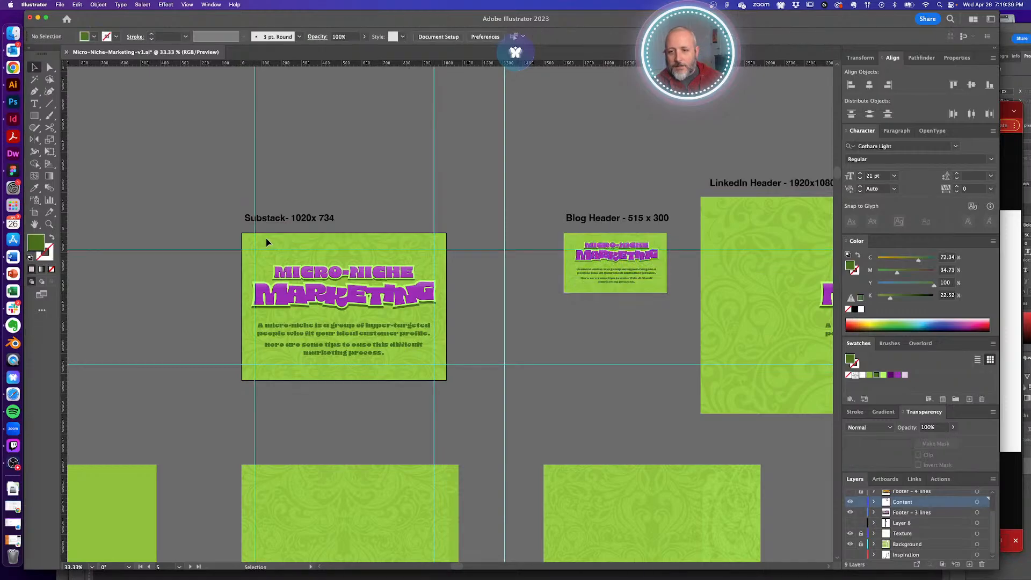
click(406, 369)
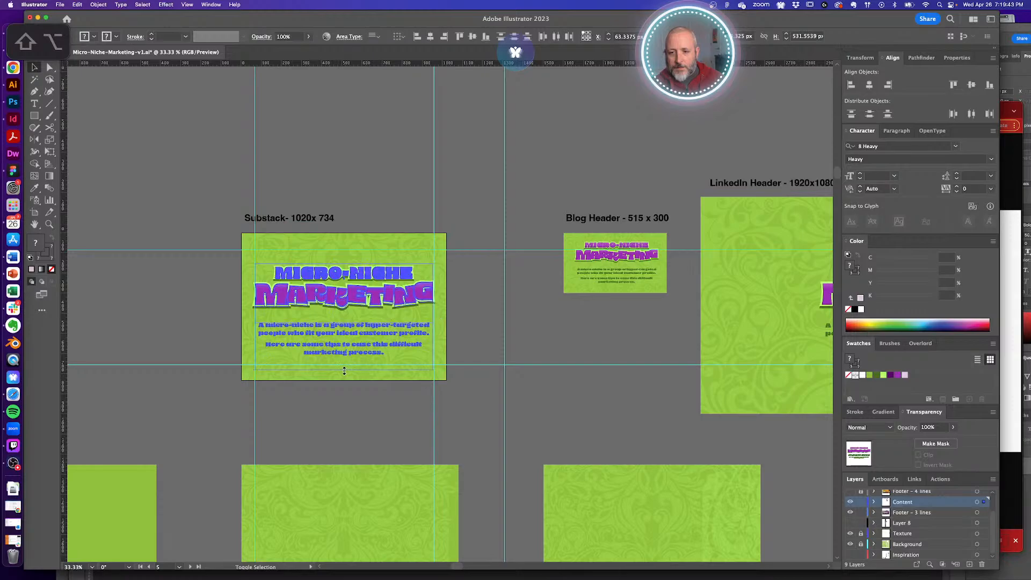
drag(344, 370, 345, 369)
click(370, 392)
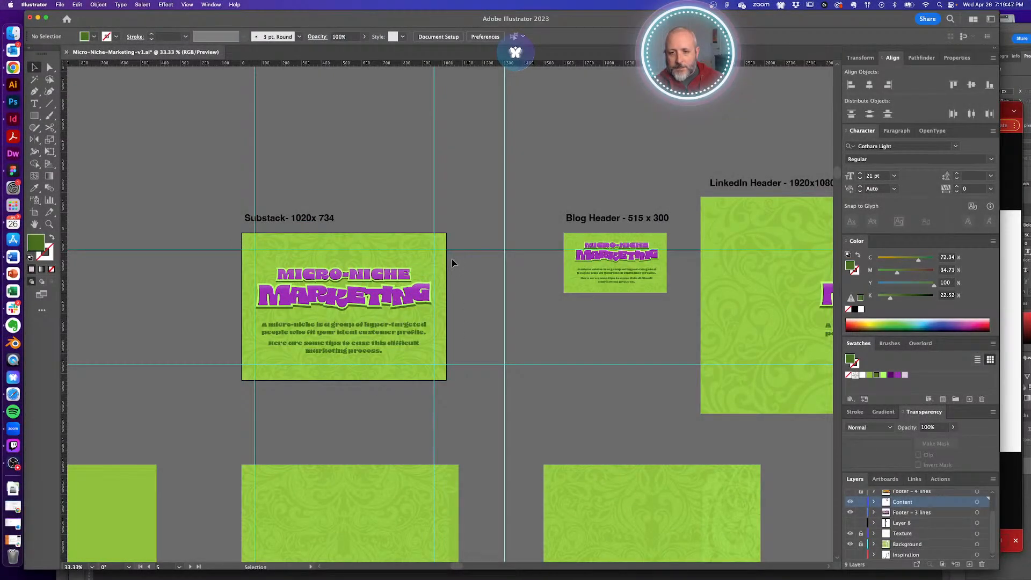
- Move the Substack title group slightly upward
drag(317, 258, 385, 283)
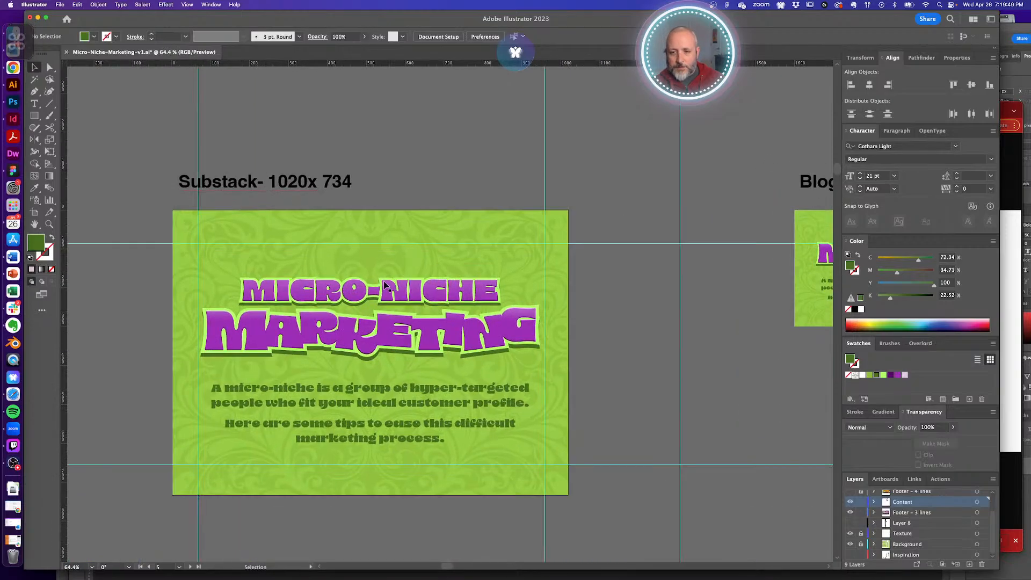
click(393, 323)
drag(389, 326, 389, 323)
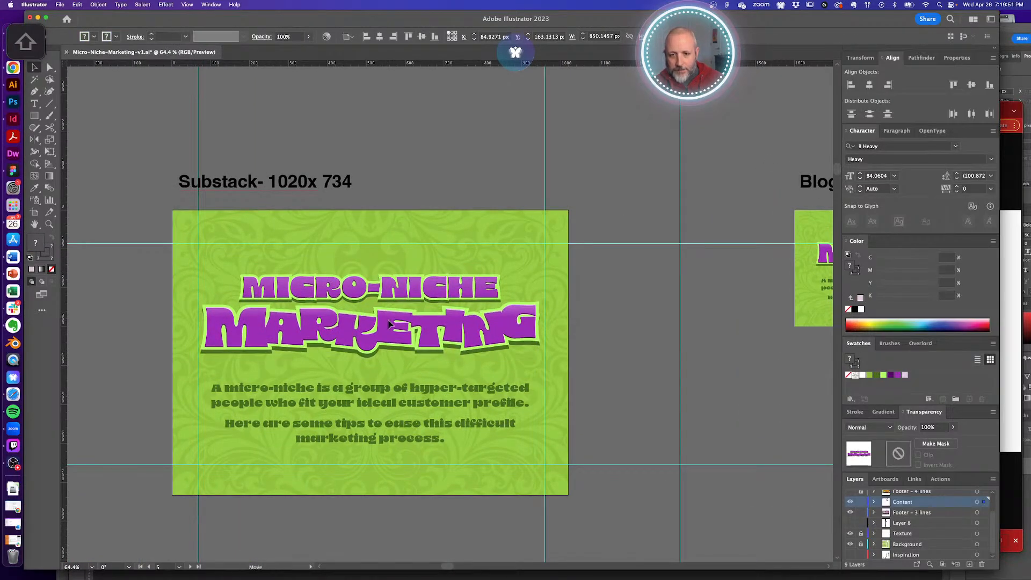
click(586, 340)
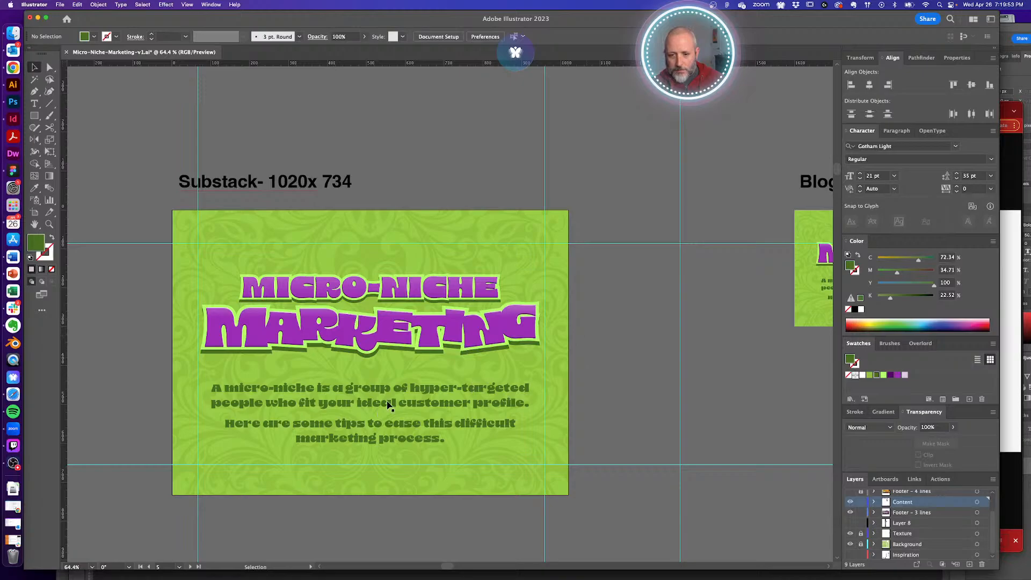
alt+super+click(423, 325)
- Enlarge the LinkedIn Header title and paragraph, group them, and centre them horizontally
alt+super+click(424, 325)
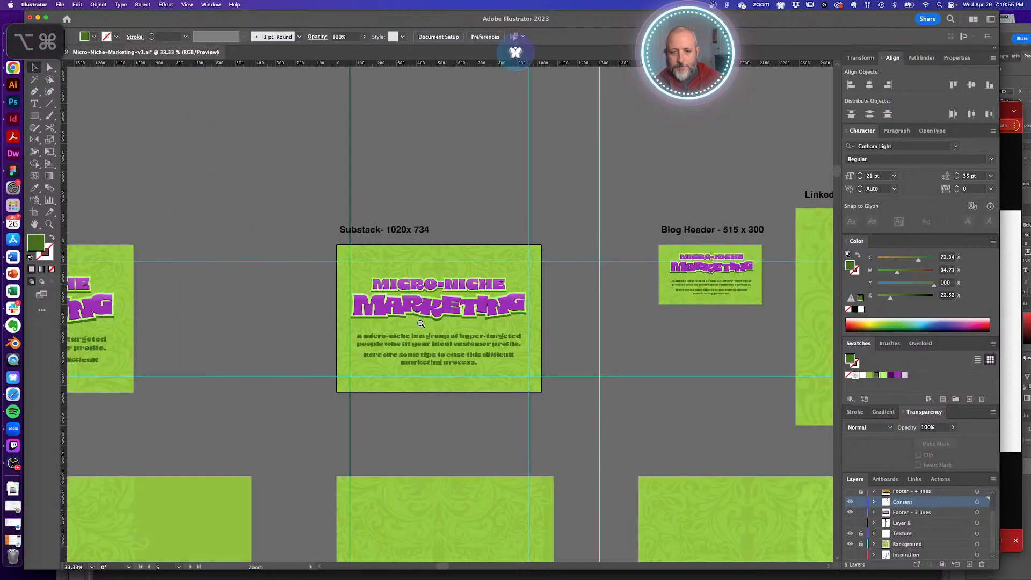
alt+super+click(499, 323)
drag(545, 312, 284, 317)
drag(520, 266, 578, 378)
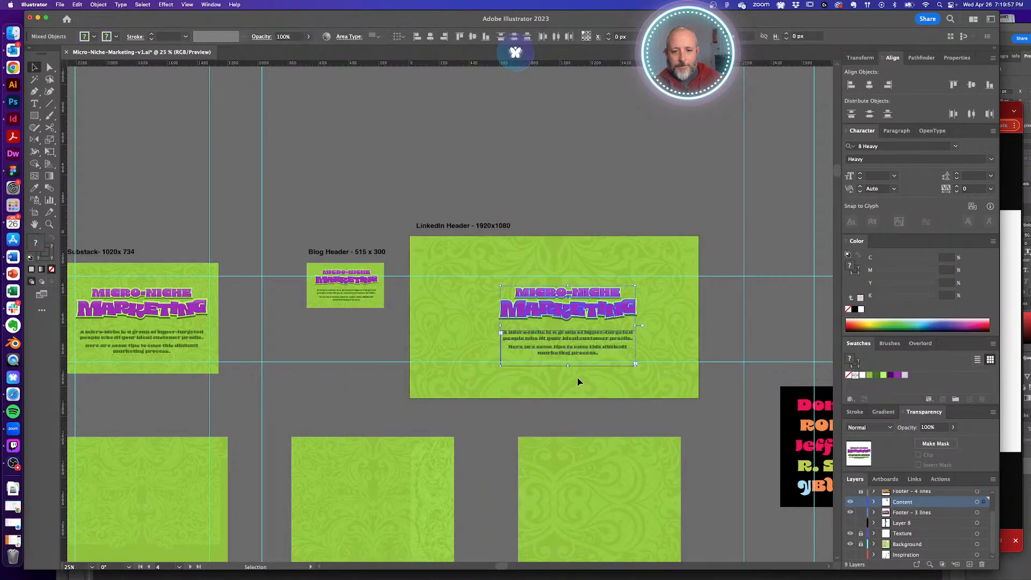
drag(500, 367, 445, 398)
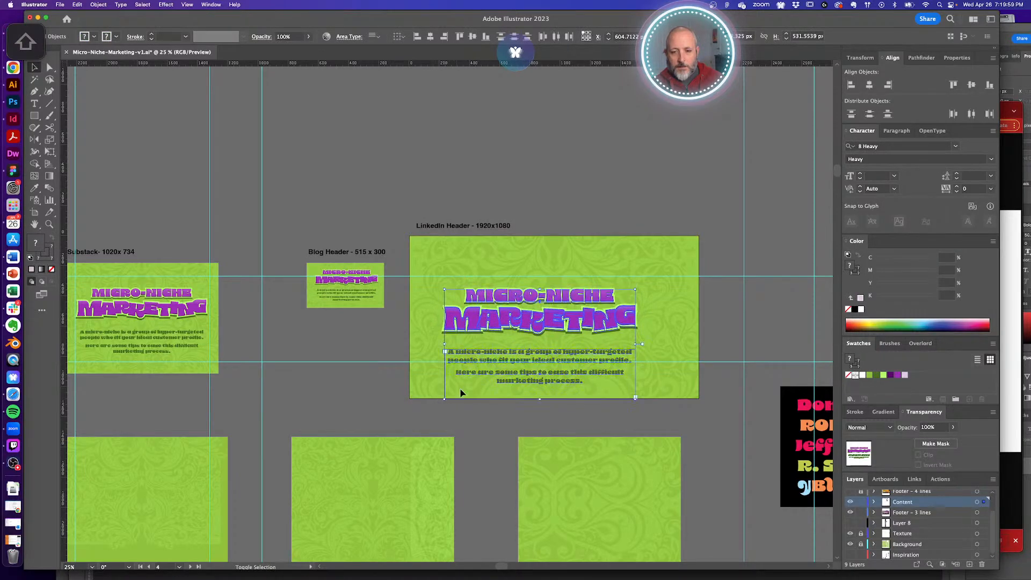
drag(636, 286, 677, 261)
drag(598, 295, 594, 285)
drag(593, 289, 592, 292)
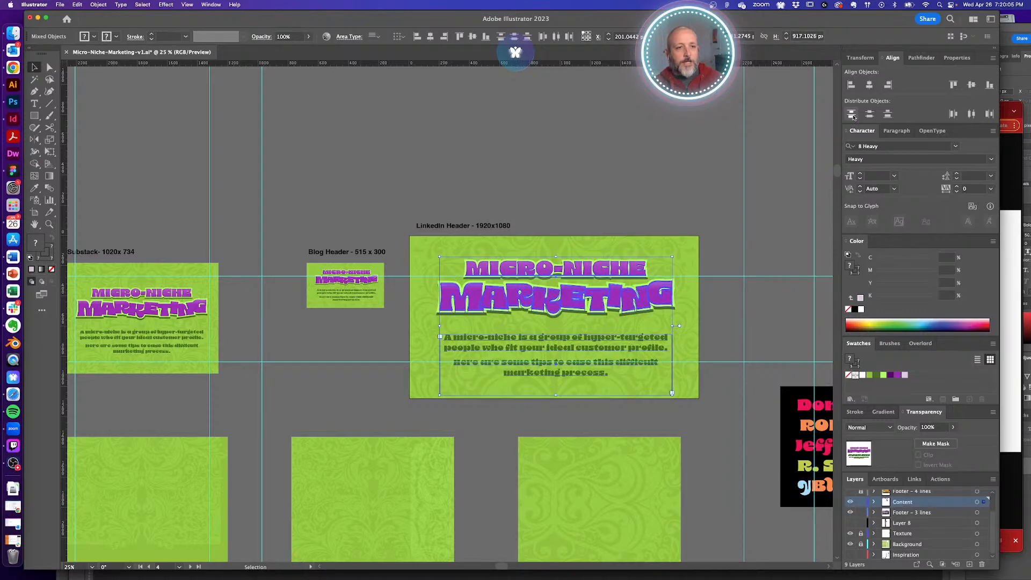
key(super+g)
click(870, 86)
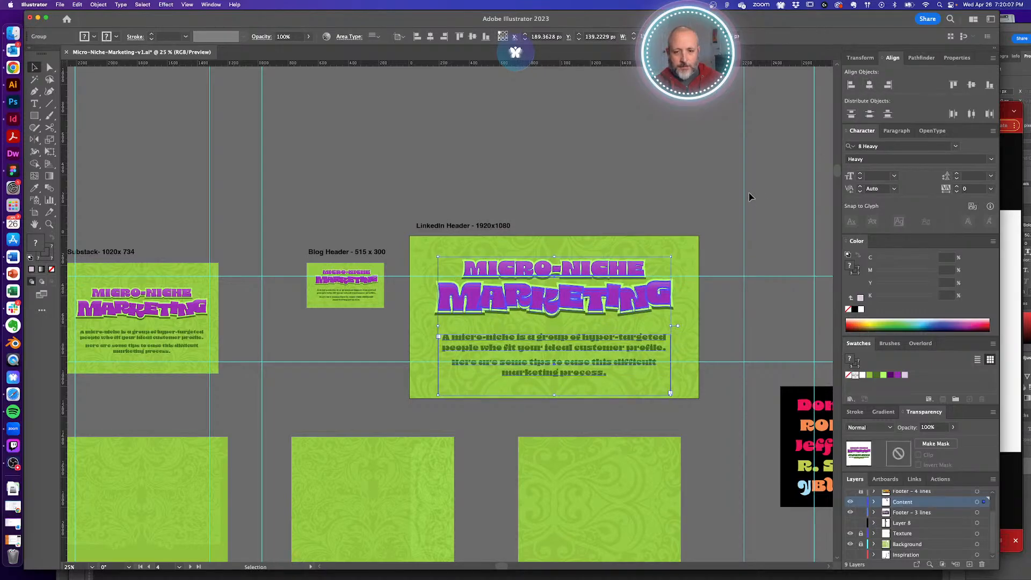
click(720, 201)
key(super+semicolon)
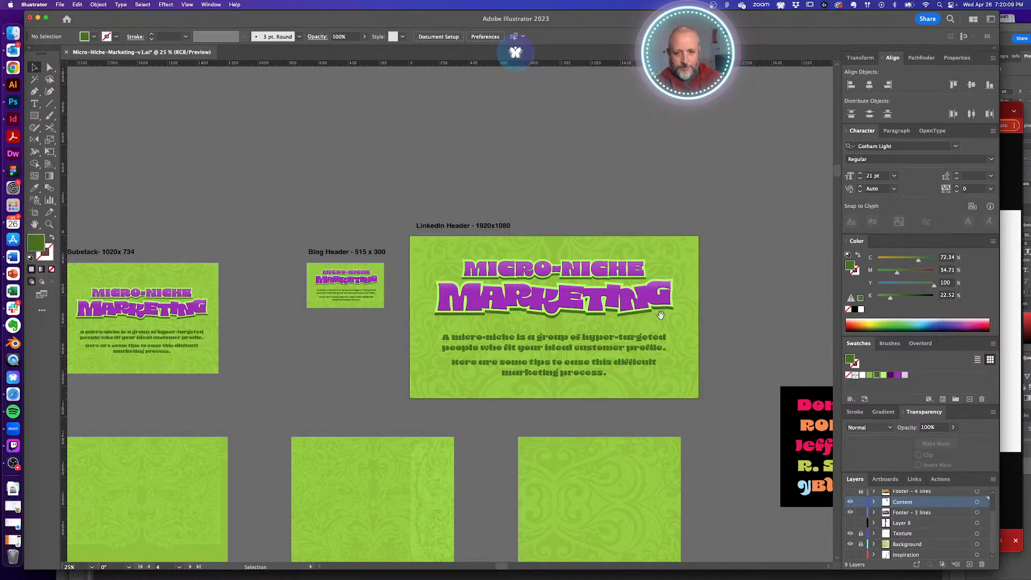
- Ungroup the title and paragraph and add a small spacer square below the paragraph
drag(539, 321, 553, 323)
click(557, 345)
key(super+shift+g)
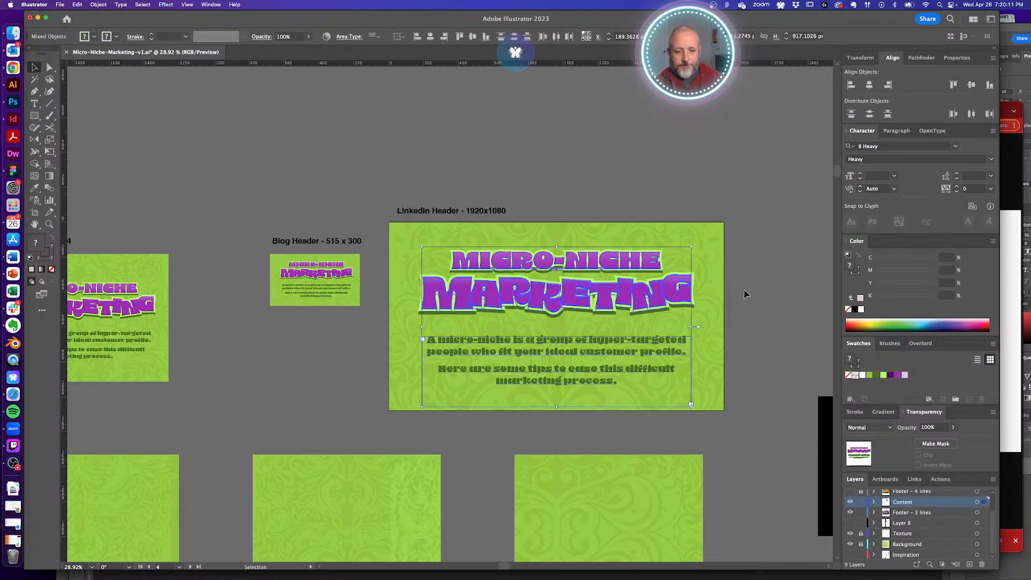
click(744, 294)
click(570, 349)
key(m)
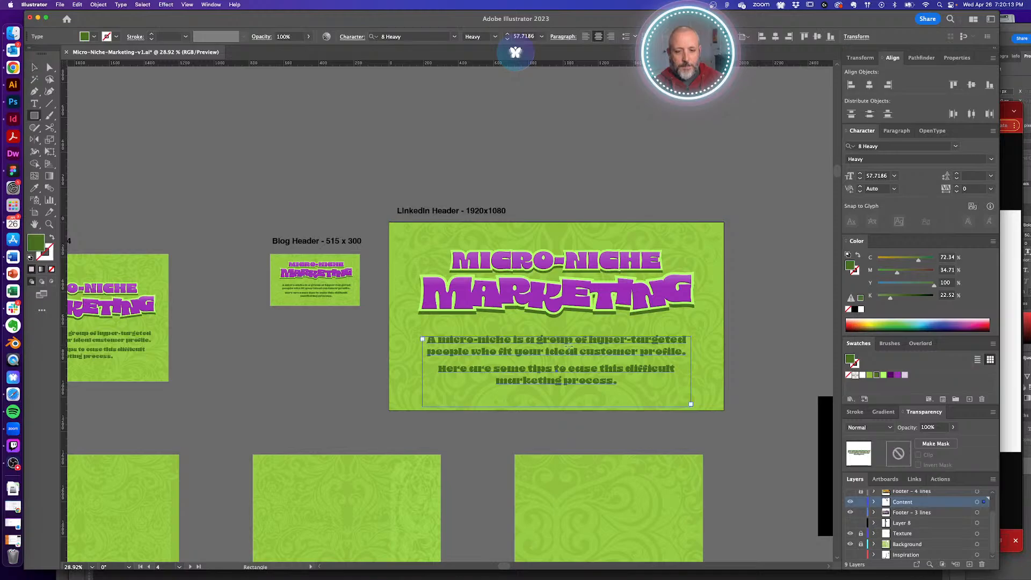
drag(553, 394, 558, 399)
key(v)
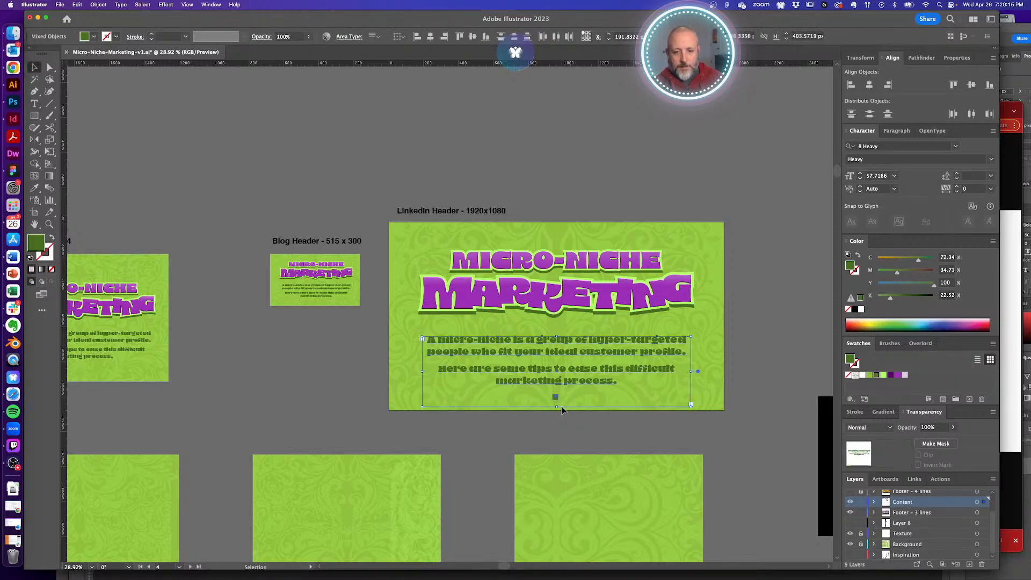
shift+click(561, 384)
click(561, 417)
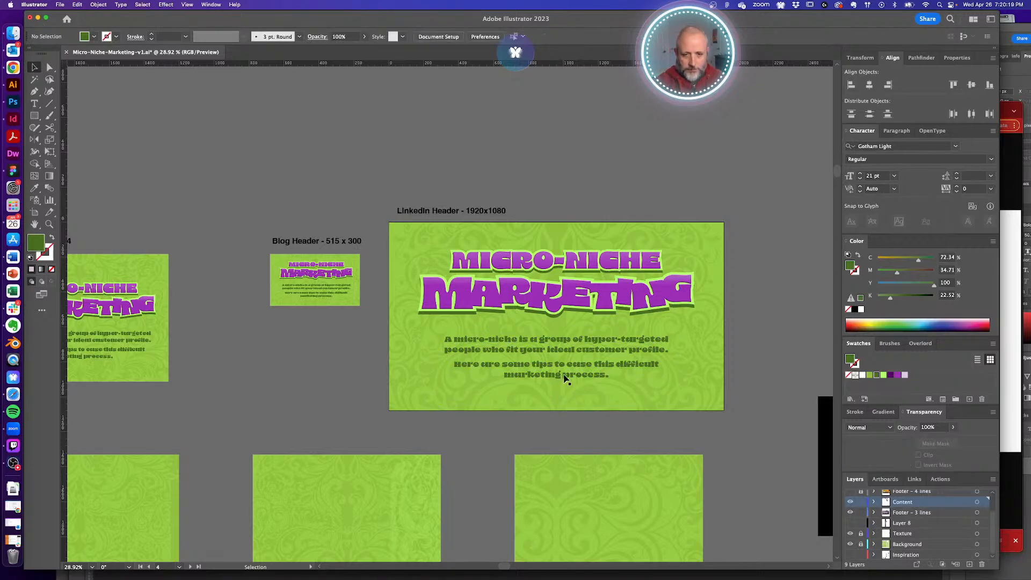
- Lower the description slightly and move the title down about 20 px
drag(563, 370, 563, 375)
click(598, 308)
drag(598, 313, 578, 309)
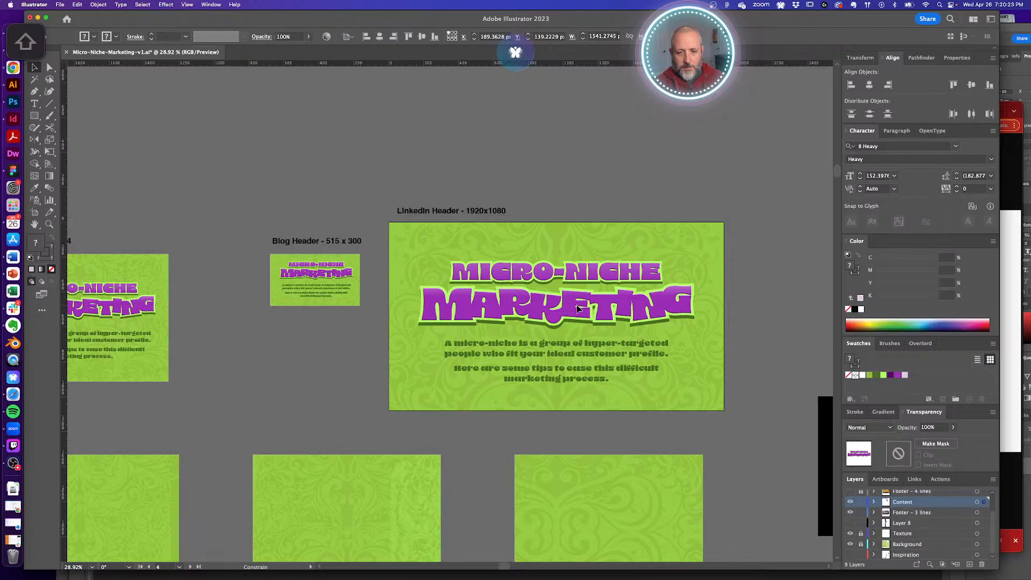
click(633, 415)
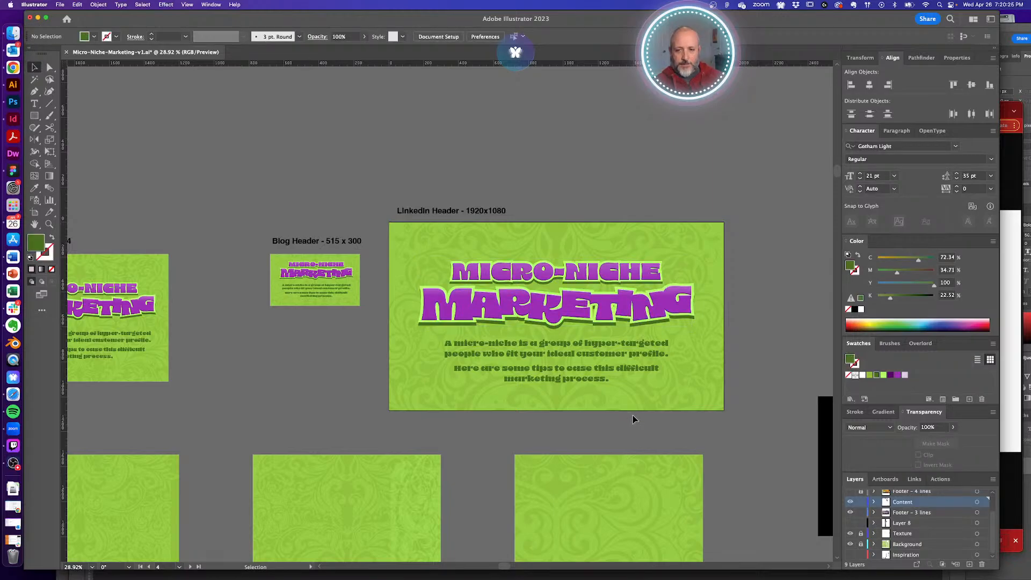
- Option-drag a duplicate of the LinkedIn design onto the first Twitter 1320 x 660 artboard
alt+super+click(451, 355)
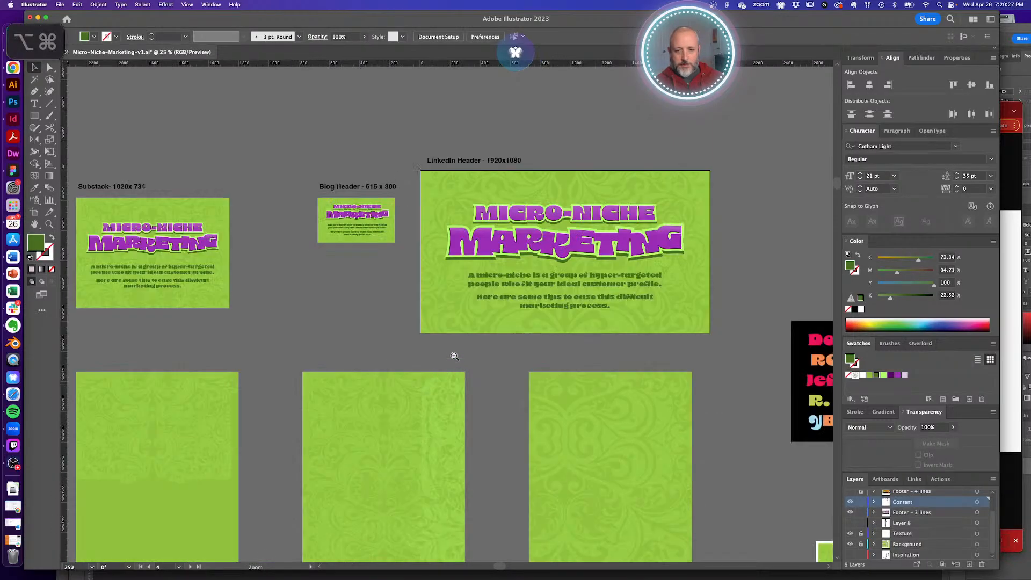
alt+super+click(453, 354)
alt+super+click(457, 356)
alt+super+click(456, 357)
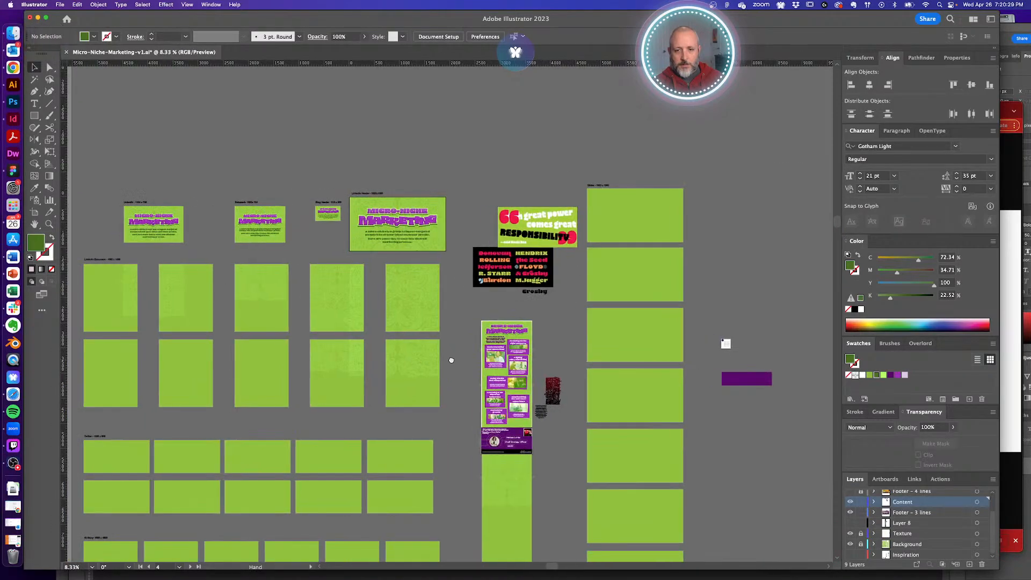
drag(451, 359, 610, 321)
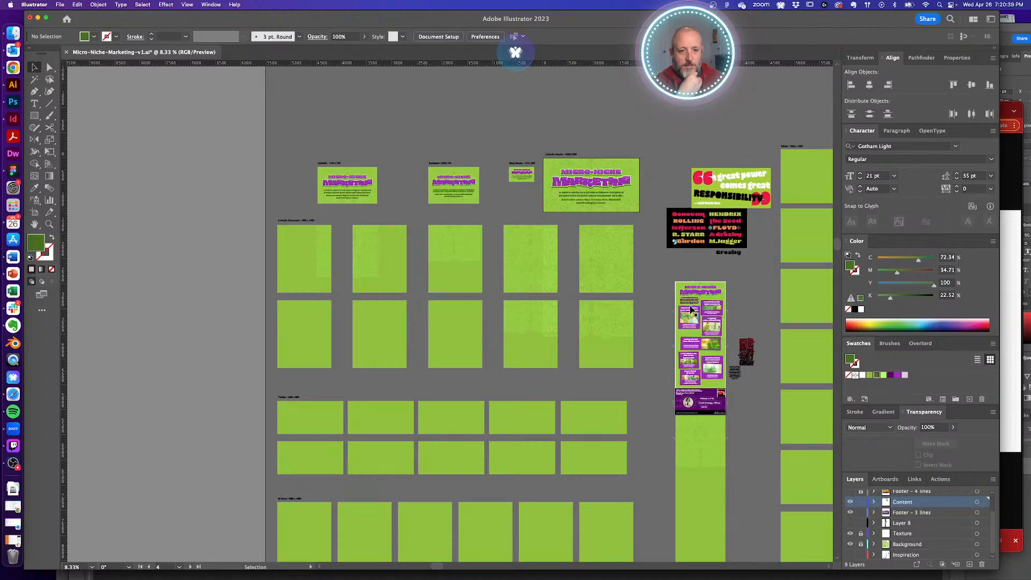
scroll(626, 425, down, 5)
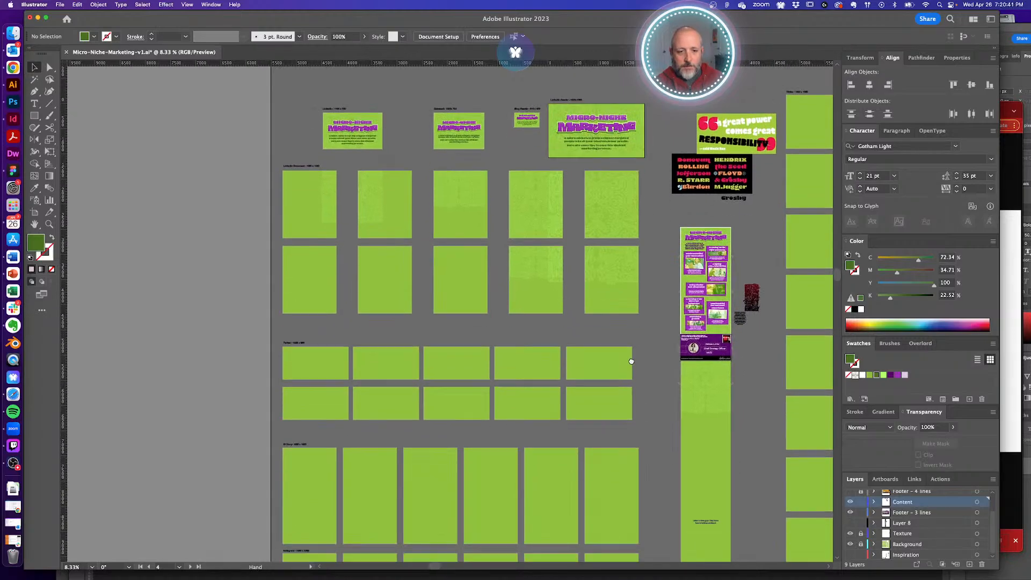
drag(627, 388, 635, 489)
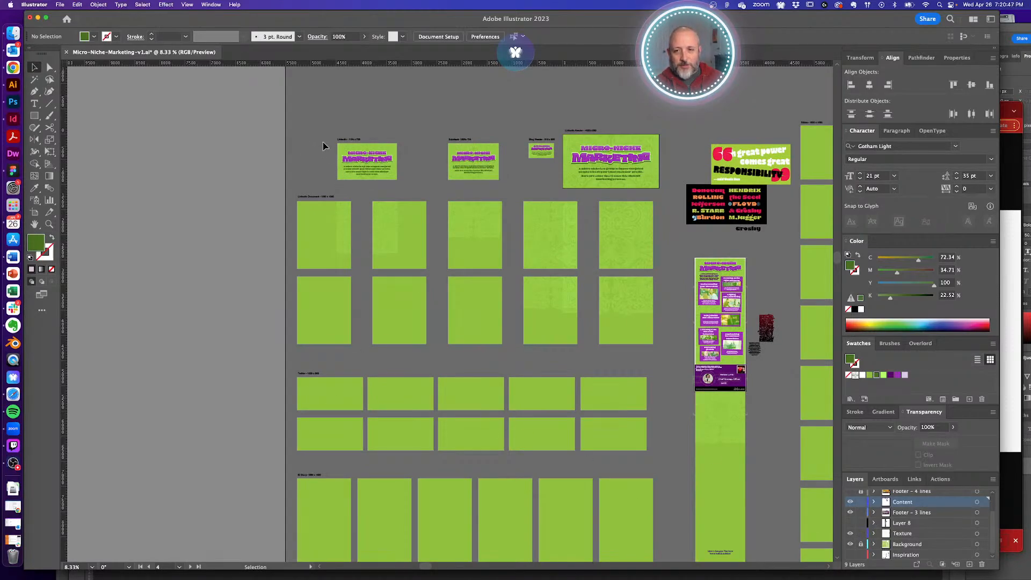
alt+super+drag(383, 152, 461, 422)
- Scale the Twitter artboard's background texture up from its centre
click(503, 297)
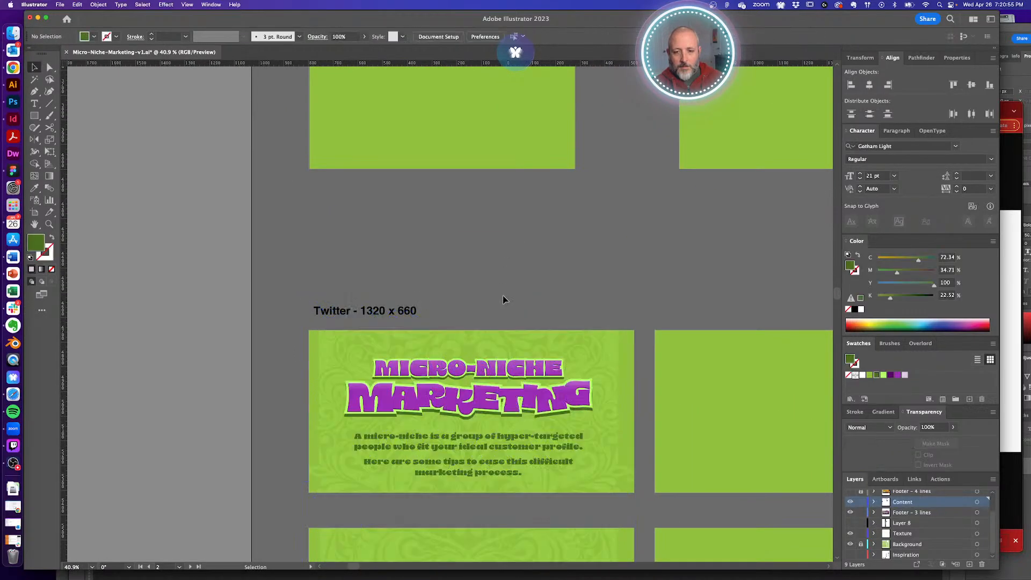
click(498, 347)
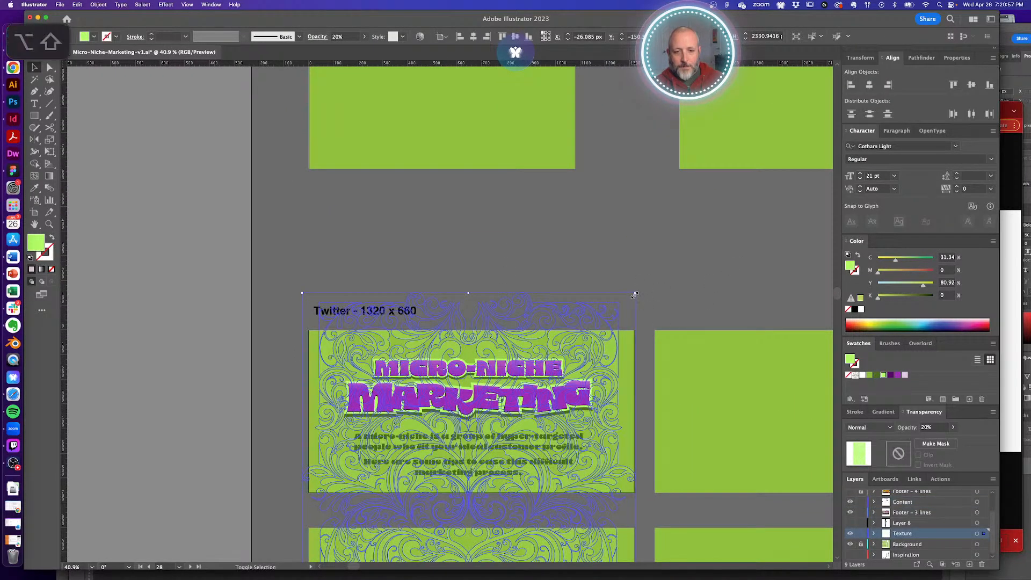
alt+shift+drag(635, 295, 661, 265)
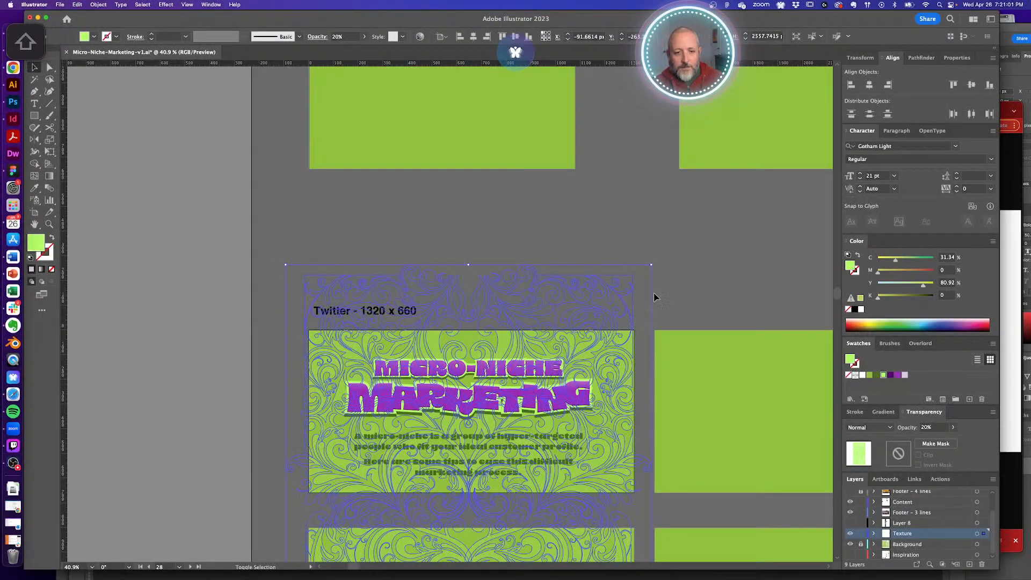
click(725, 241)
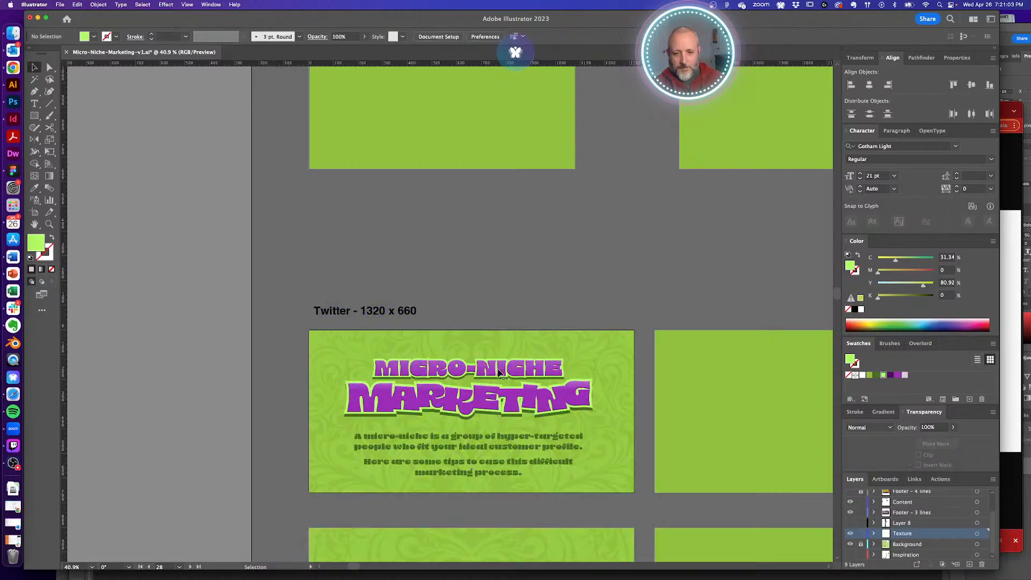
- Enlarge the headline and description, group them, and centre them horizontally
click(542, 376)
shift+click(467, 437)
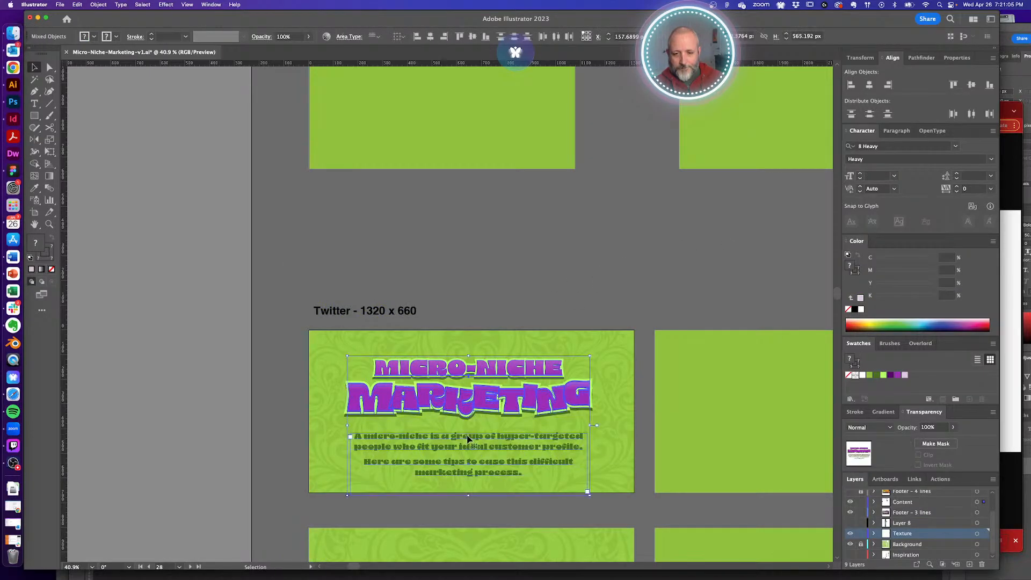
shift+drag(469, 498, 469, 517)
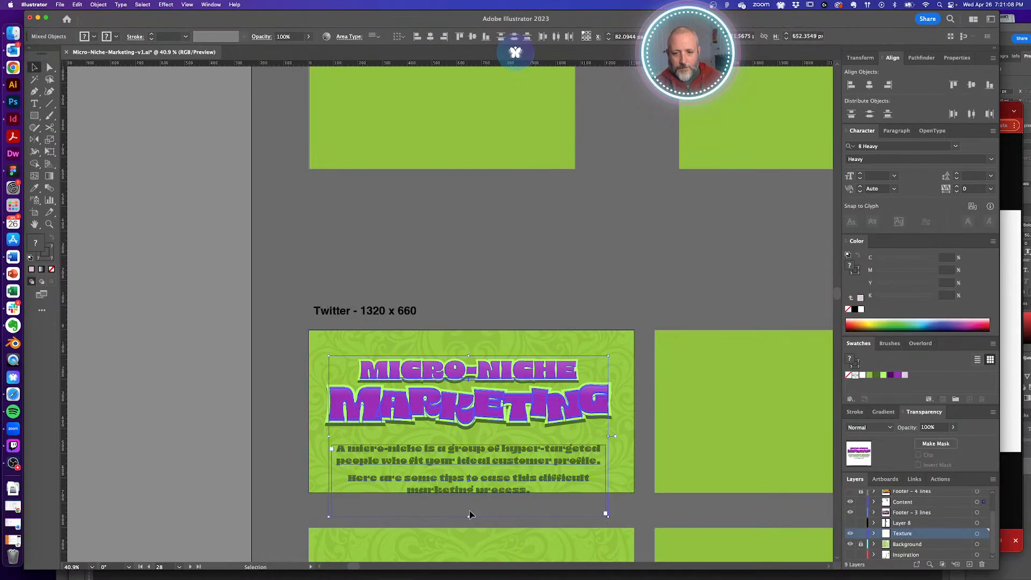
key(super+g)
click(870, 86)
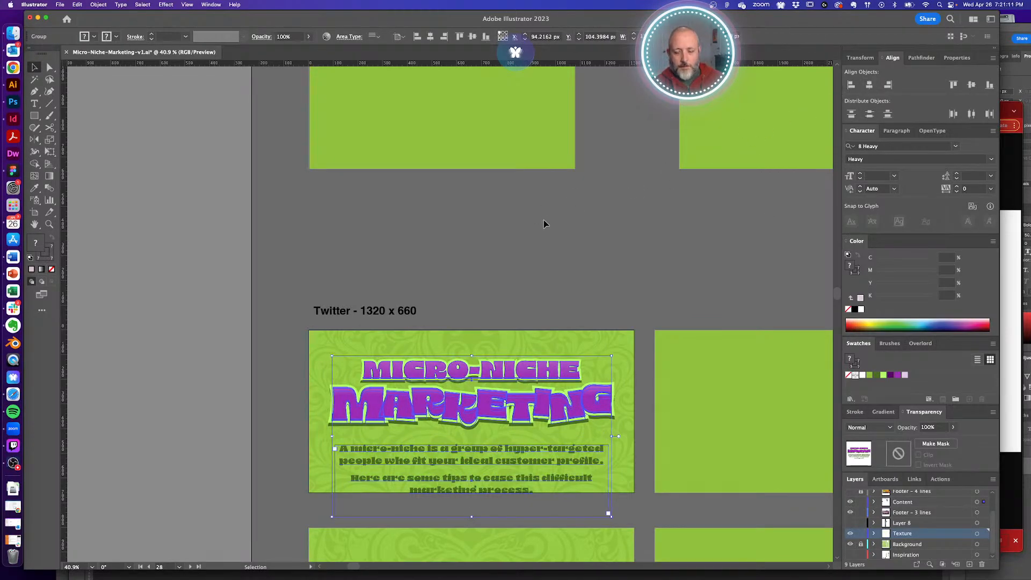
click(532, 474)
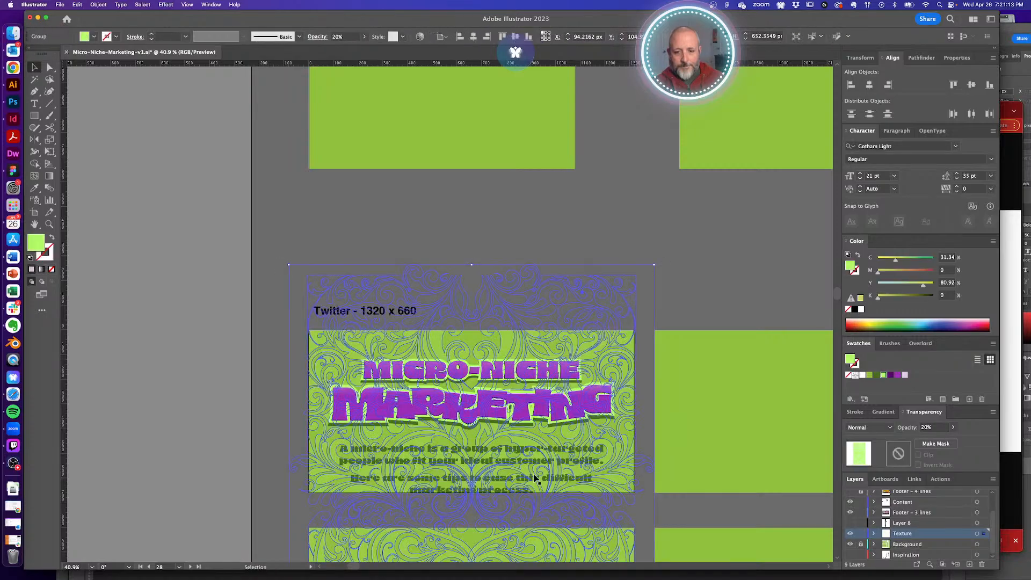
- Delete the description text and move the headline straight down to centre it
click(527, 469)
key(Delete)
click(499, 395)
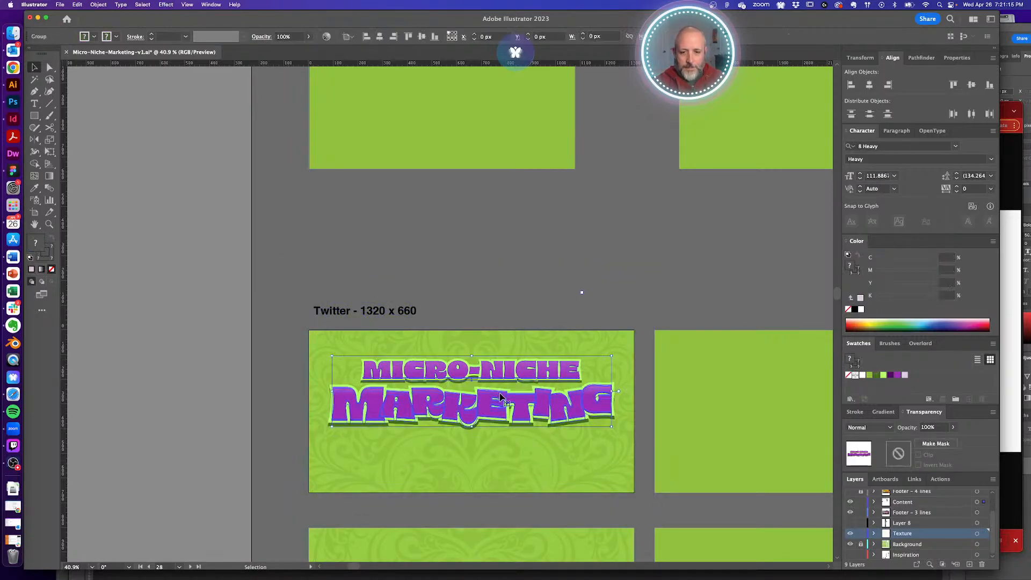
drag(513, 409, 513, 427)
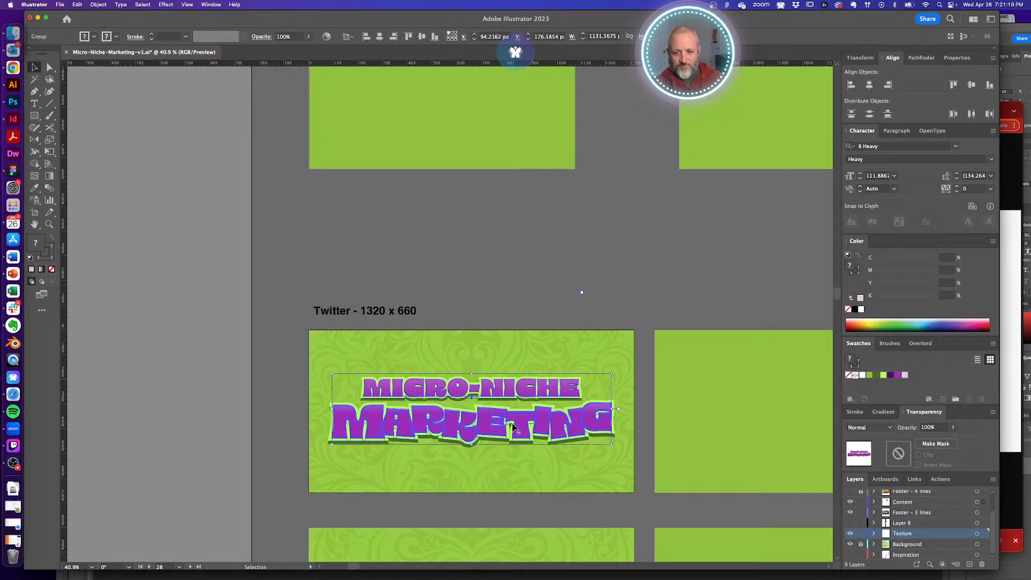
click(527, 267)
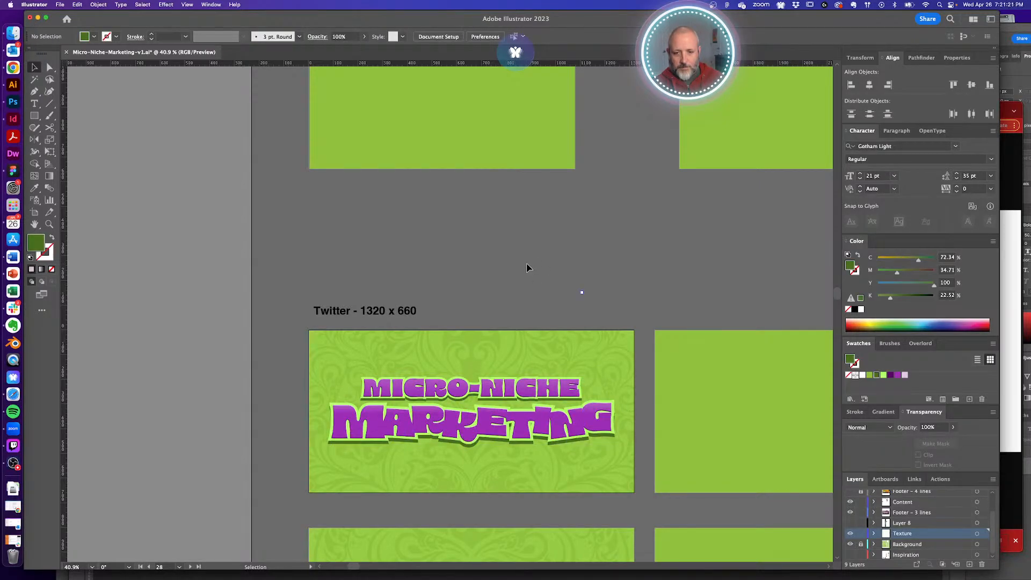
- Nudge the infographic's intro text and 'Understanding your ideal client' card down with Shift+Down
alt+super+click(557, 398)
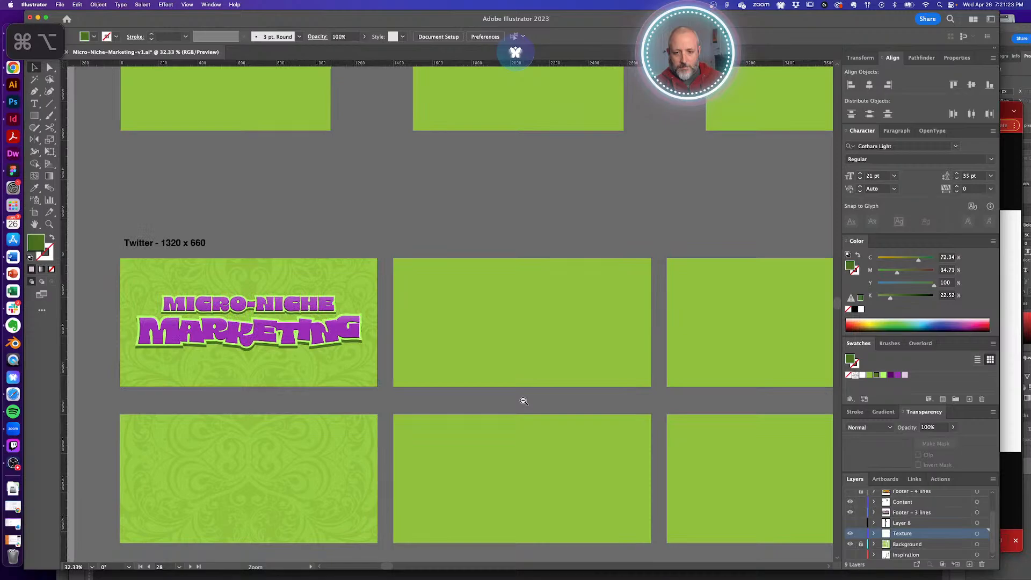
alt+super+click(513, 370)
drag(464, 399, 281, 487)
drag(543, 394, 392, 453)
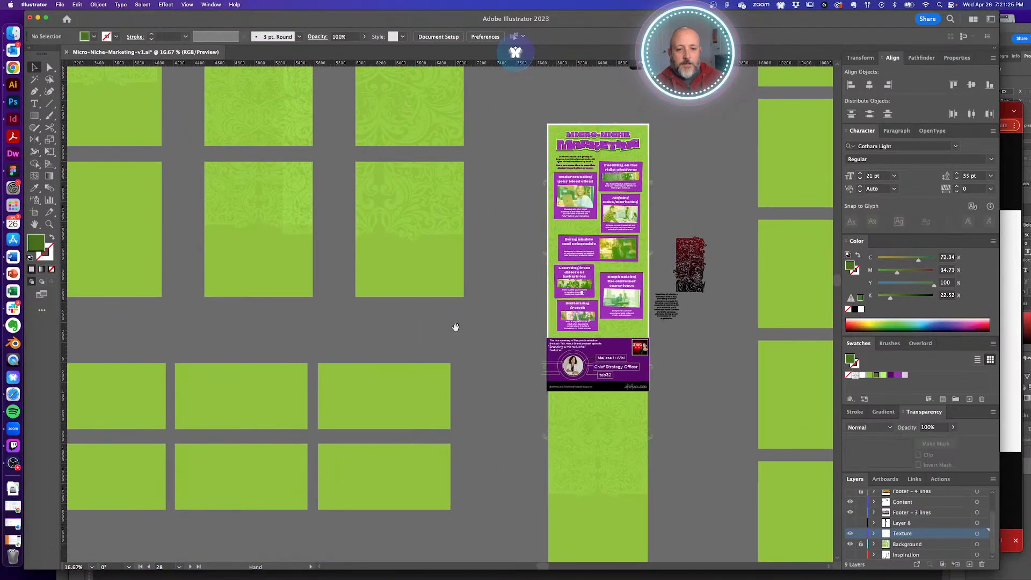
drag(456, 327, 454, 408)
scroll(613, 293, up, 5)
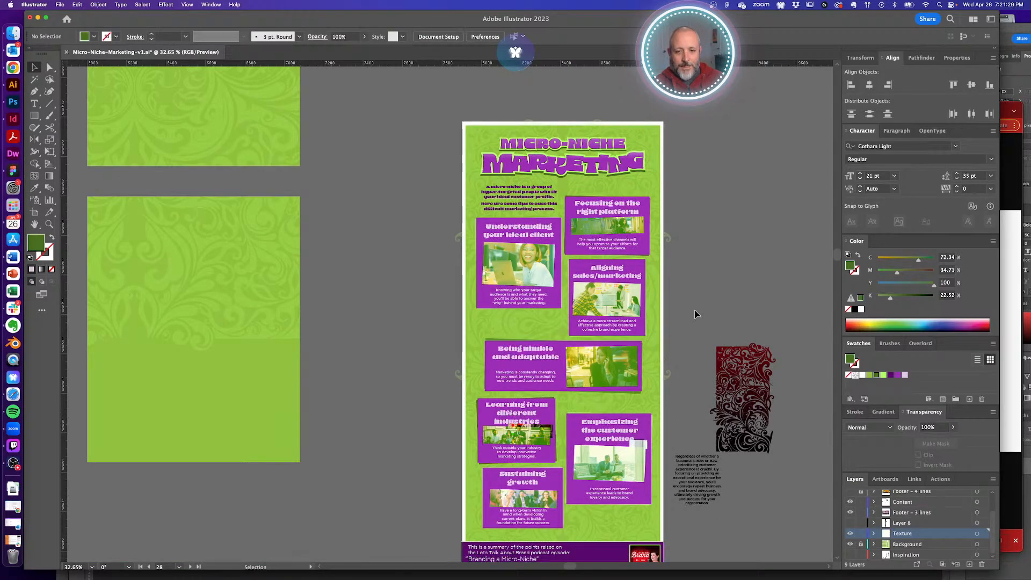
click(486, 205)
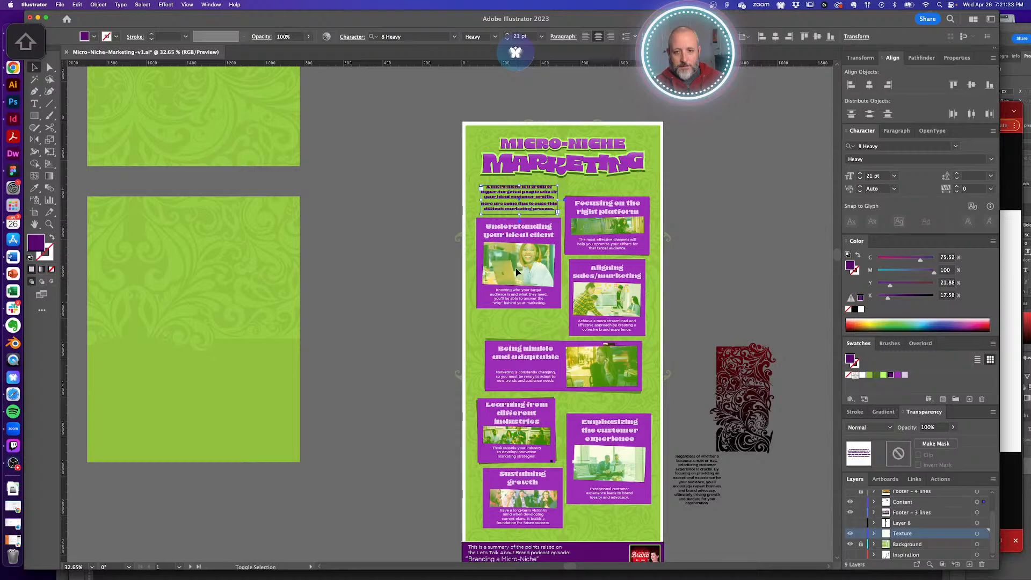
key(super+a)
key(shift+super+a)
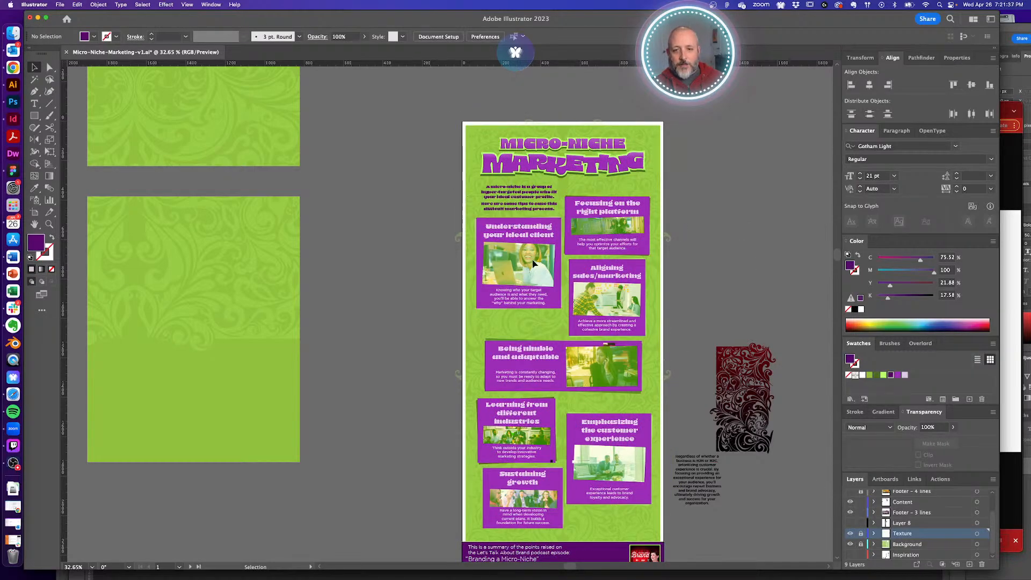
click(552, 306)
key(shift+Down)
key(shift+Down)
key(shift+Down)
key(shift+Down)
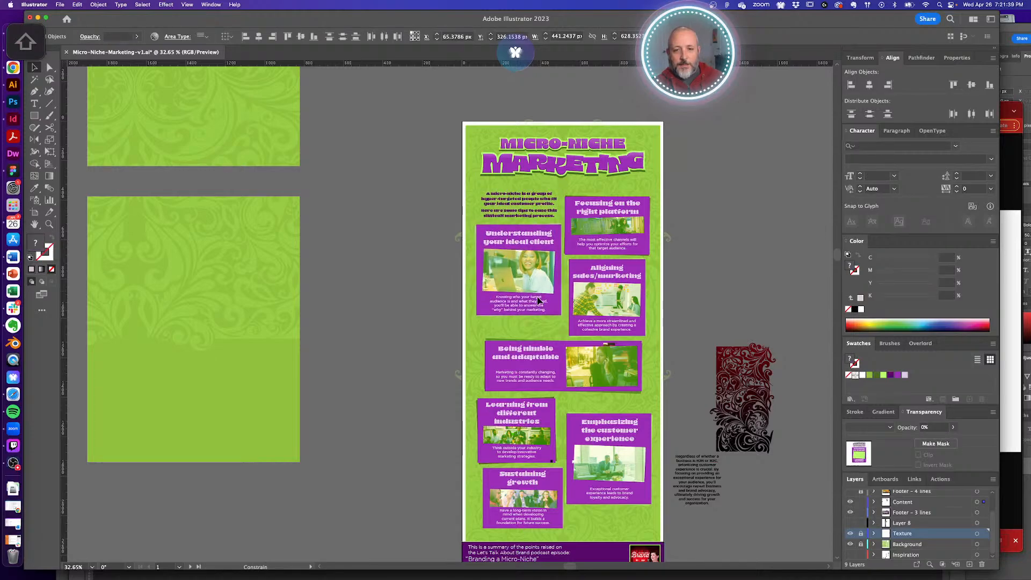
click(730, 247)
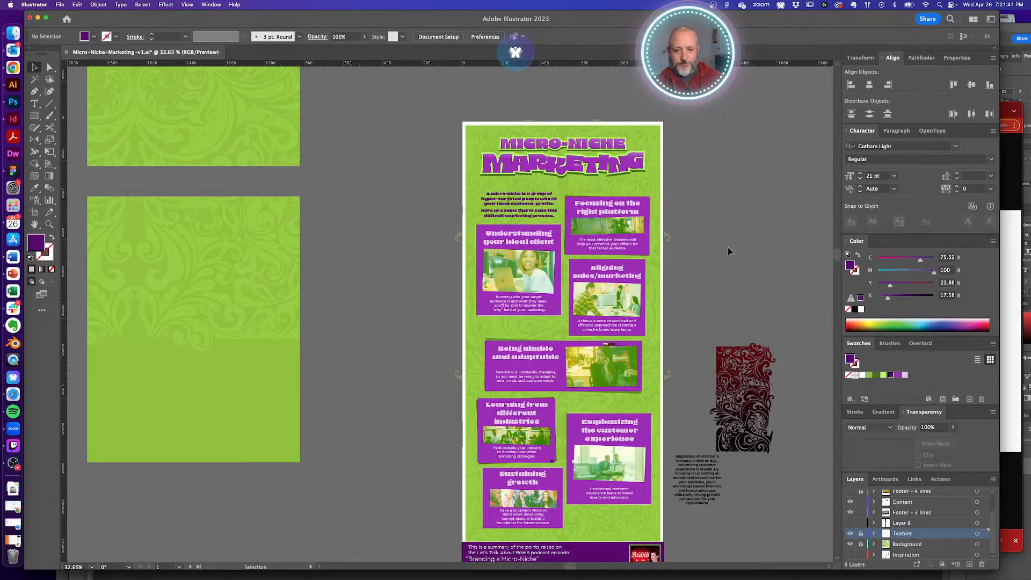
scroll(497, 309, up, 3)
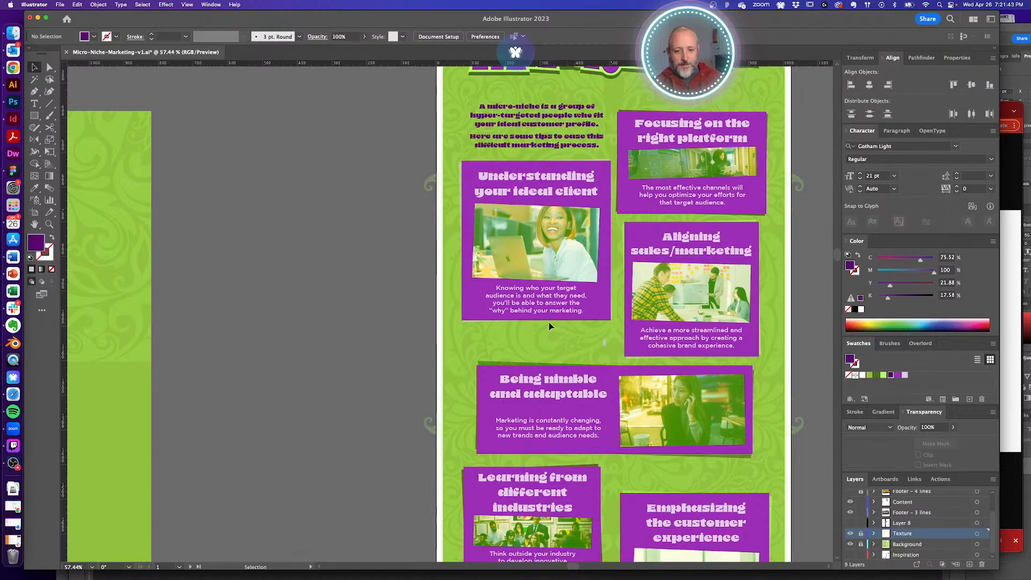
- Lower the ideal-client card's two bottom anchor points and move its body paragraph slightly down
key(a)
click(549, 320)
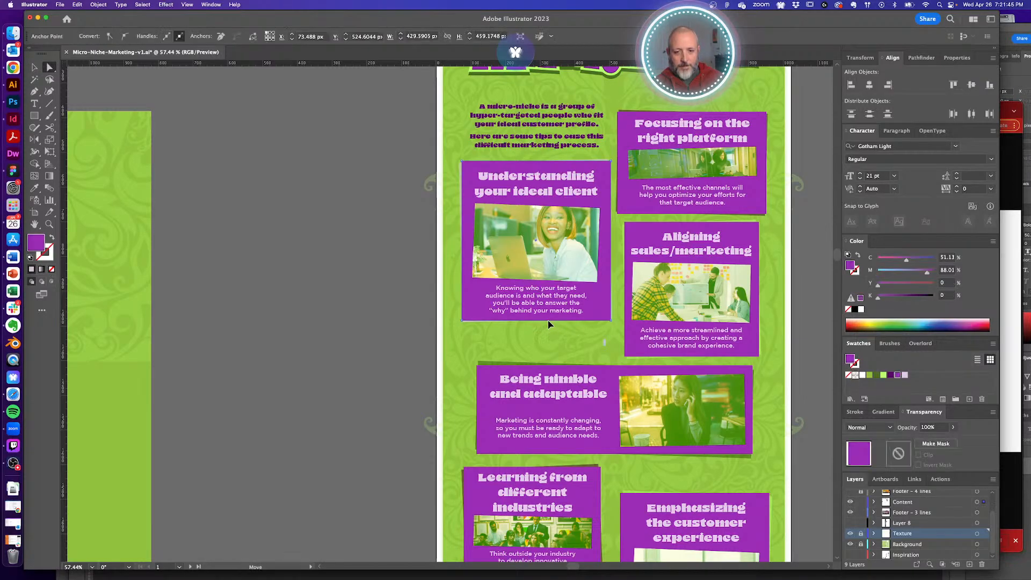
drag(623, 328, 672, 354)
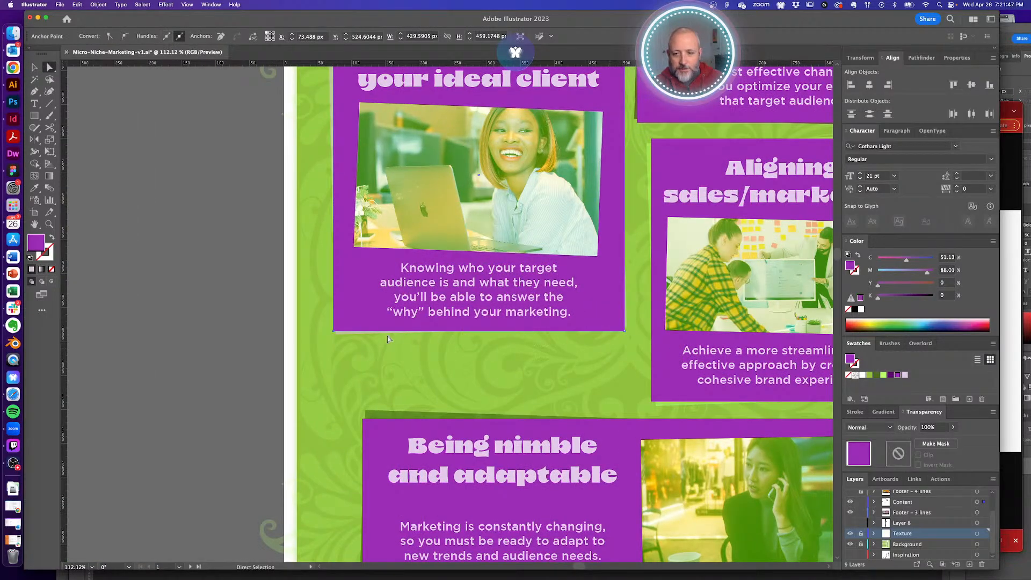
key(shift)
drag(316, 363, 495, 362)
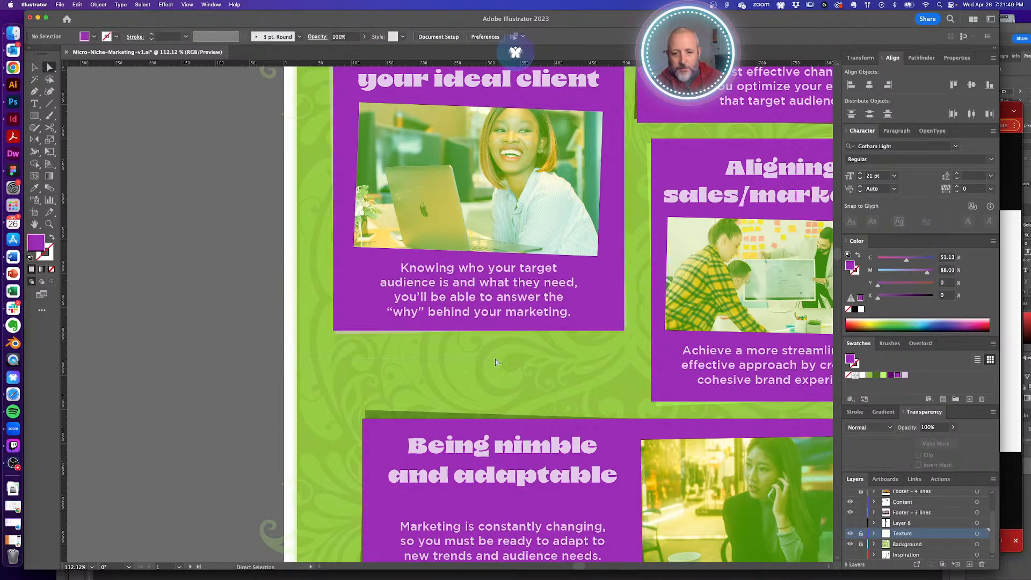
drag(641, 327, 638, 330)
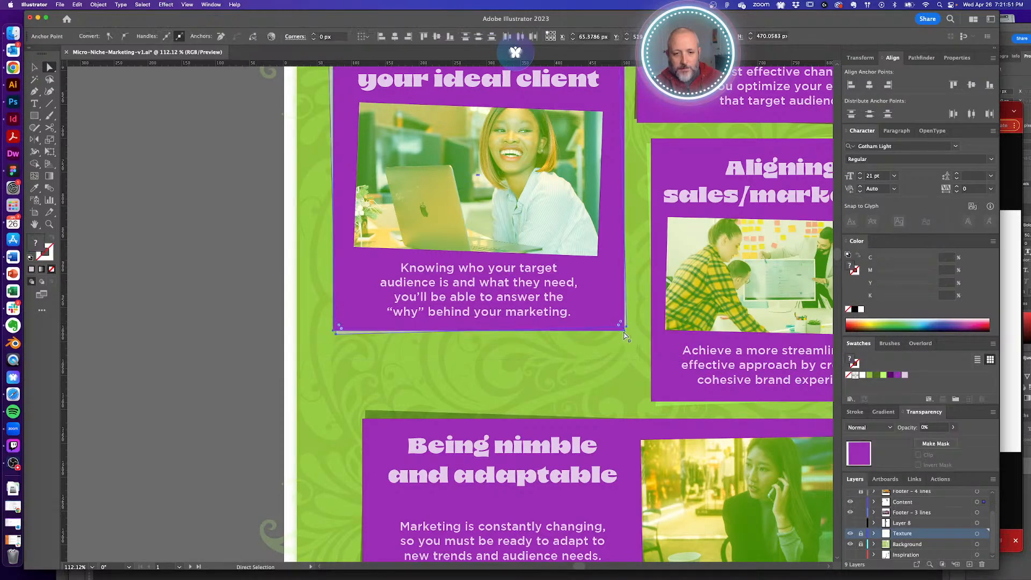
key(Down)
key(Down)
key(Down)
key(Down)
key(Down)
key(Down)
key(Down)
key(Down)
key(Down)
key(Down)
key(Down)
key(Down)
key(Down)
key(Down)
key(Down)
key(Down)
key(Down)
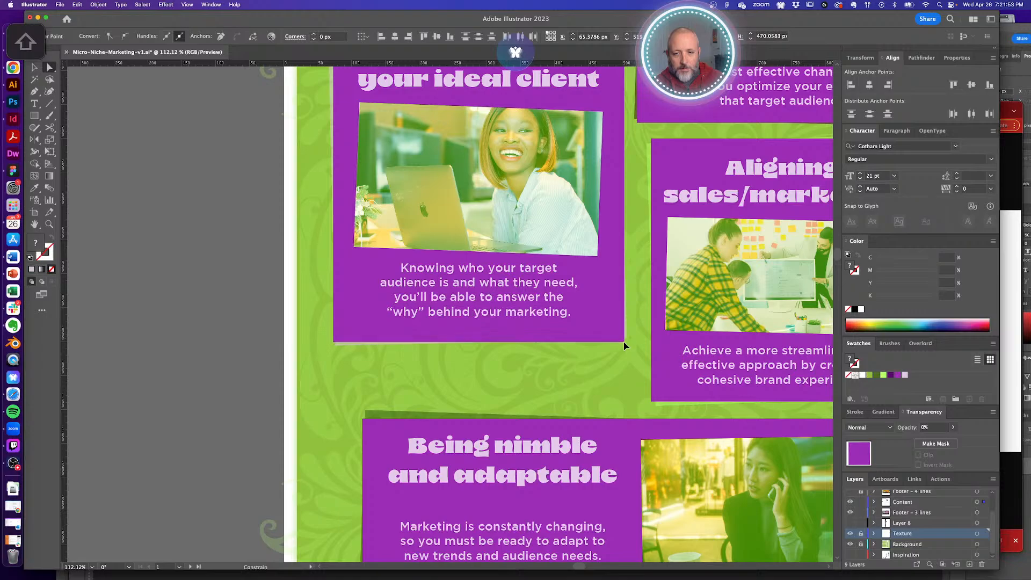
click(601, 369)
drag(514, 286, 514, 291)
click(524, 375)
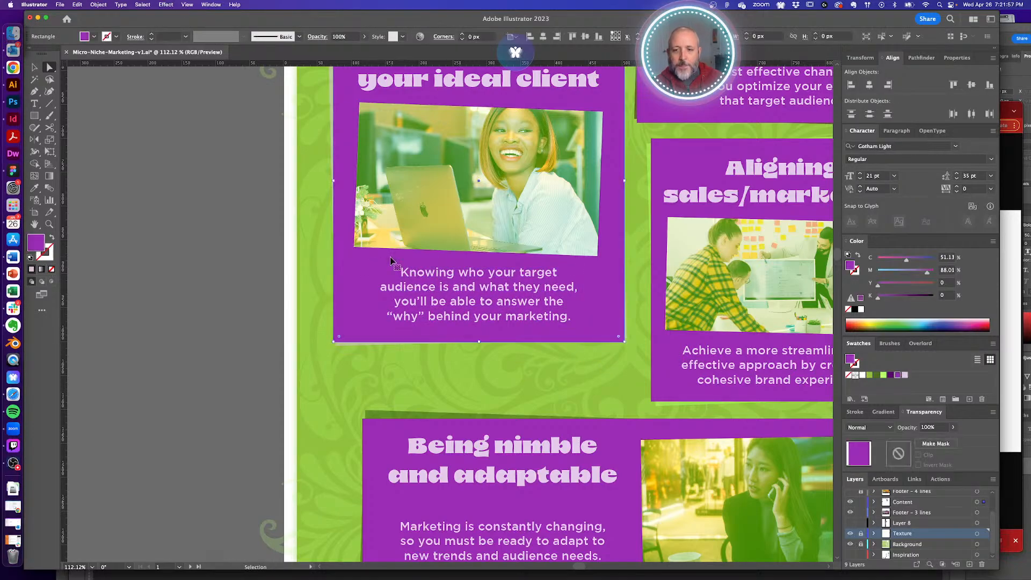
- Use Outline view (Cmd+Y) to locate the photo frame inside the ideal-client card
key(super+y)
key(super+a)
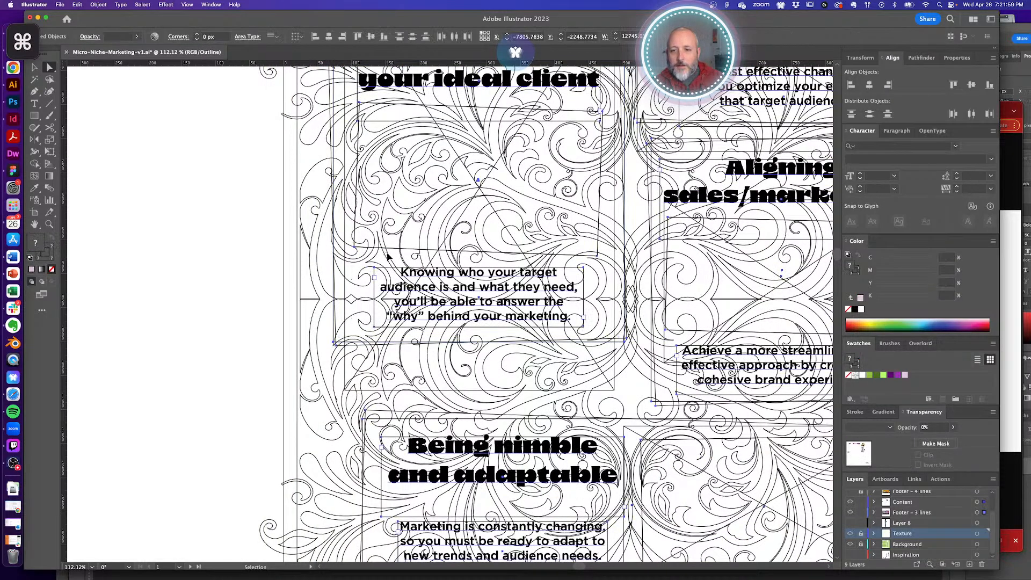
click(393, 248)
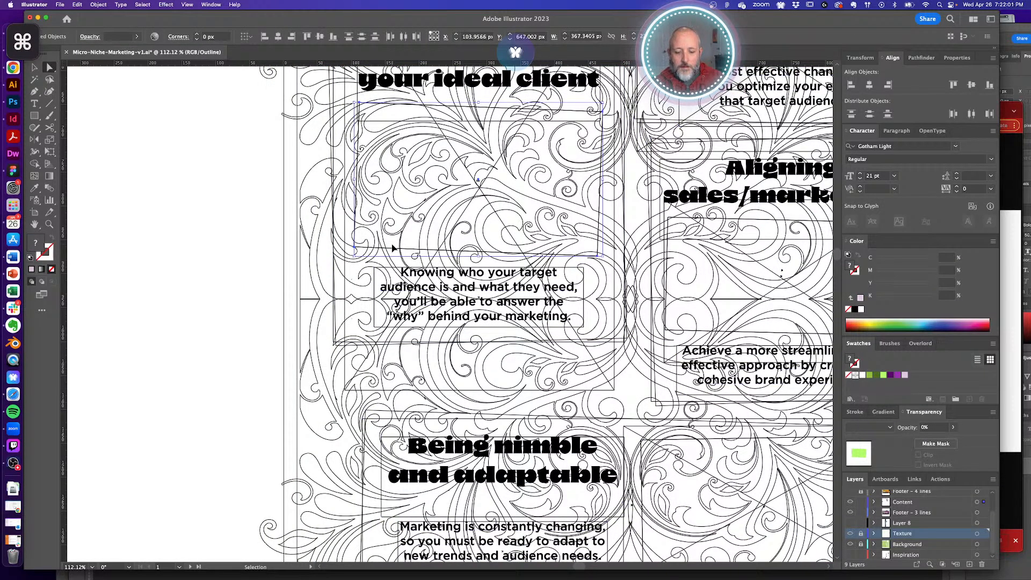
key(super+y)
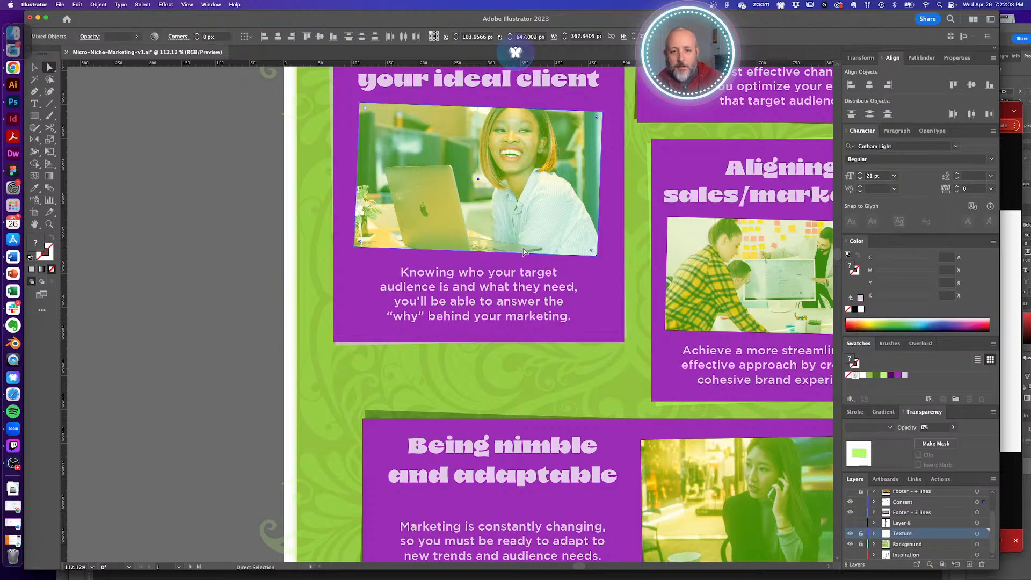
key(super+y)
click(367, 264)
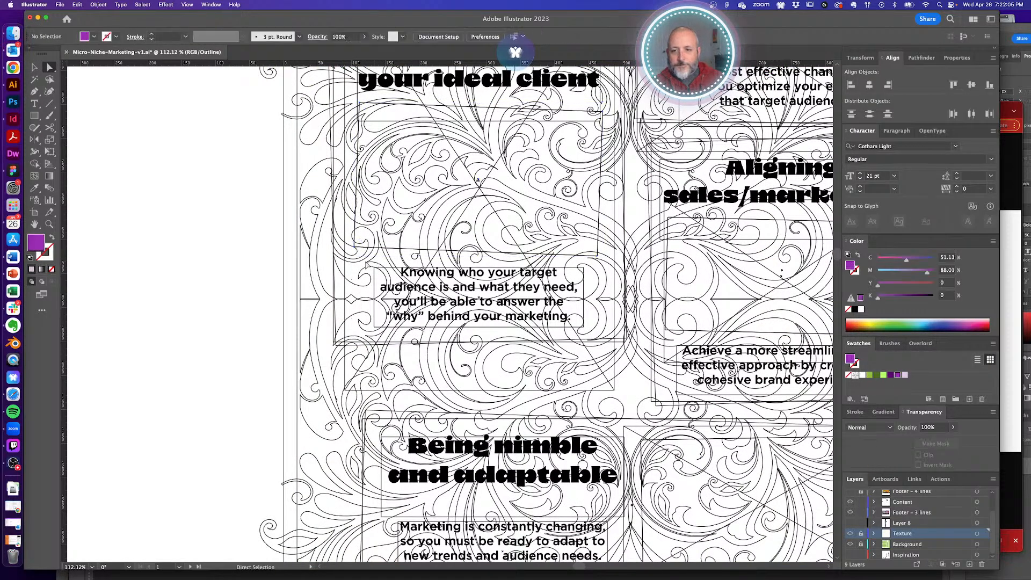
key(super+y)
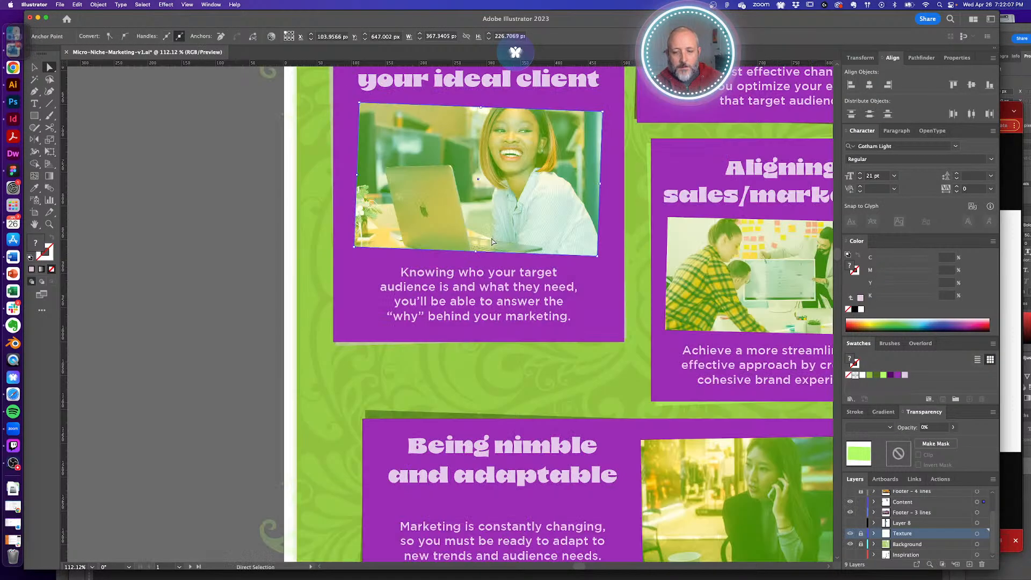
- Lower the photo's bottom edge and nudge the body text beneath it a little further down
shift+click(493, 242)
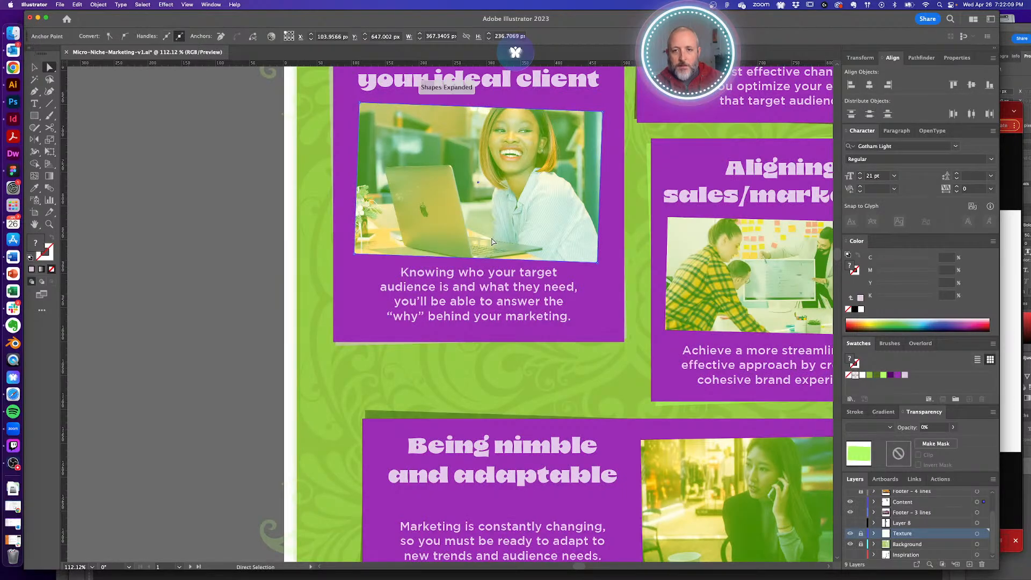
key(Down)
key(Down)
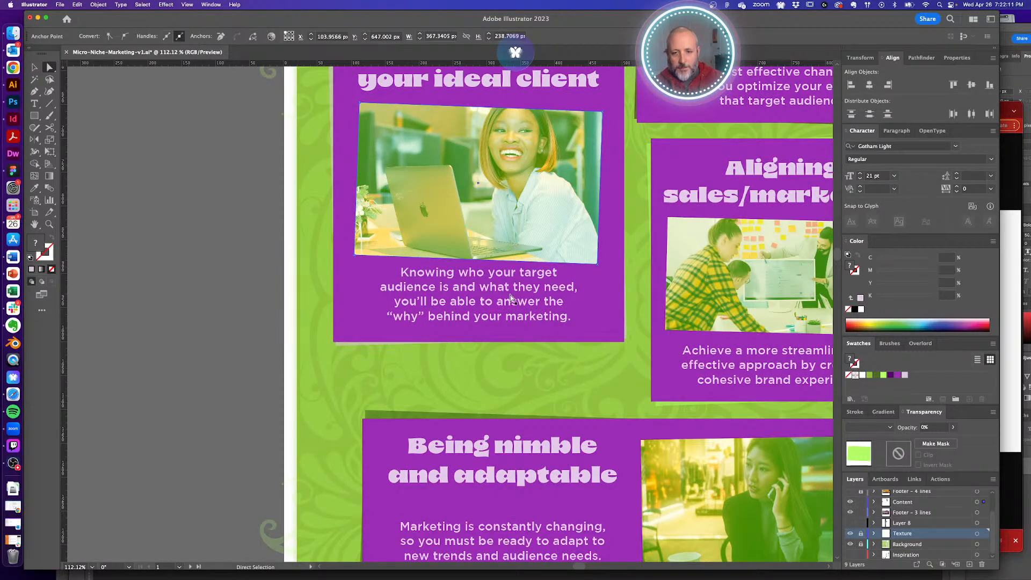
click(511, 297)
key(Down)
key(Down)
key(Down)
key(Down)
key(Down)
key(Down)
key(Down)
key(Down)
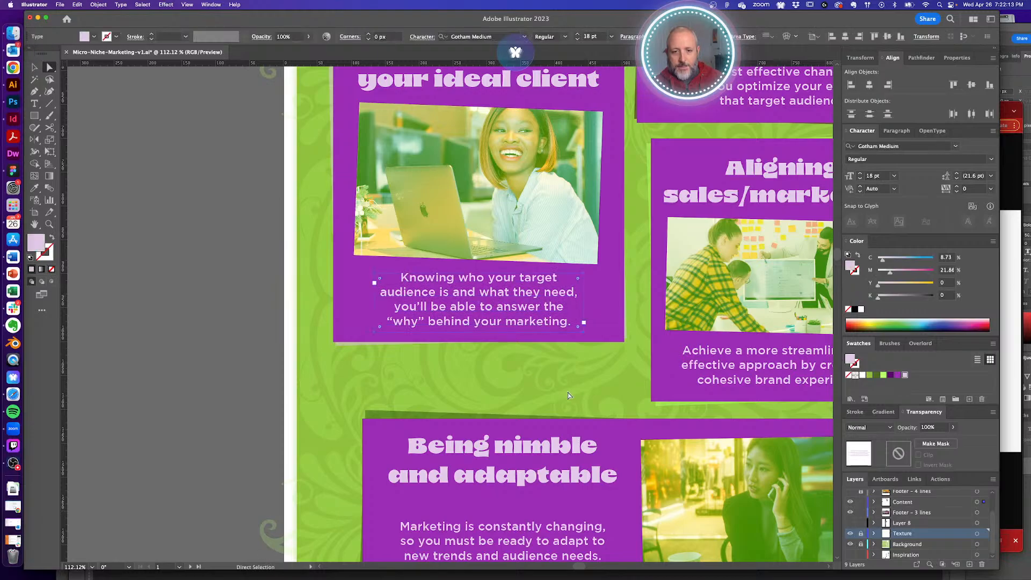
click(570, 396)
alt+super+click(485, 278)
alt+super+click(484, 278)
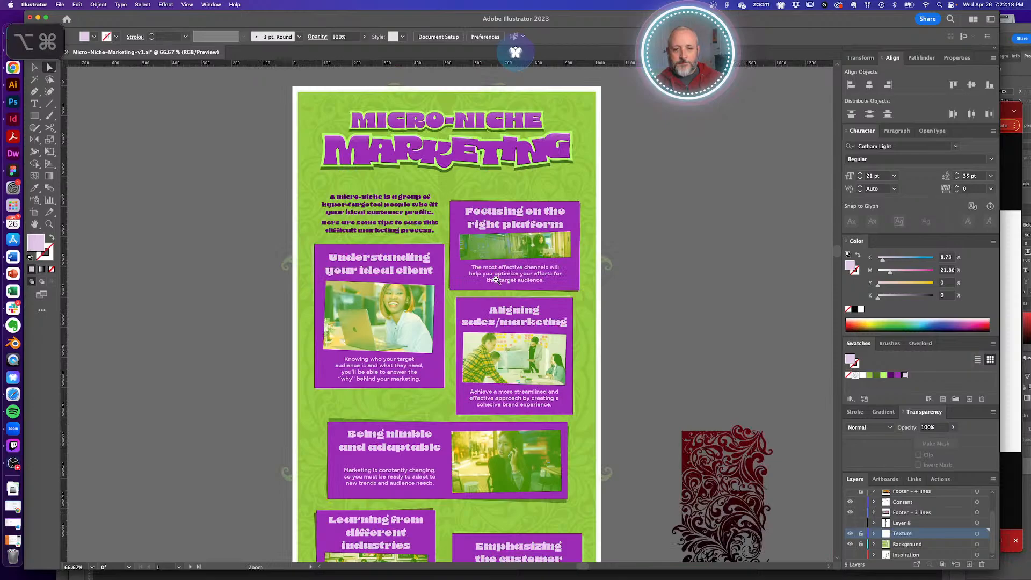
- Nudge the 'Focusing on the right platform' card up a few pixels
alt+super+click(496, 279)
alt+super+click(467, 305)
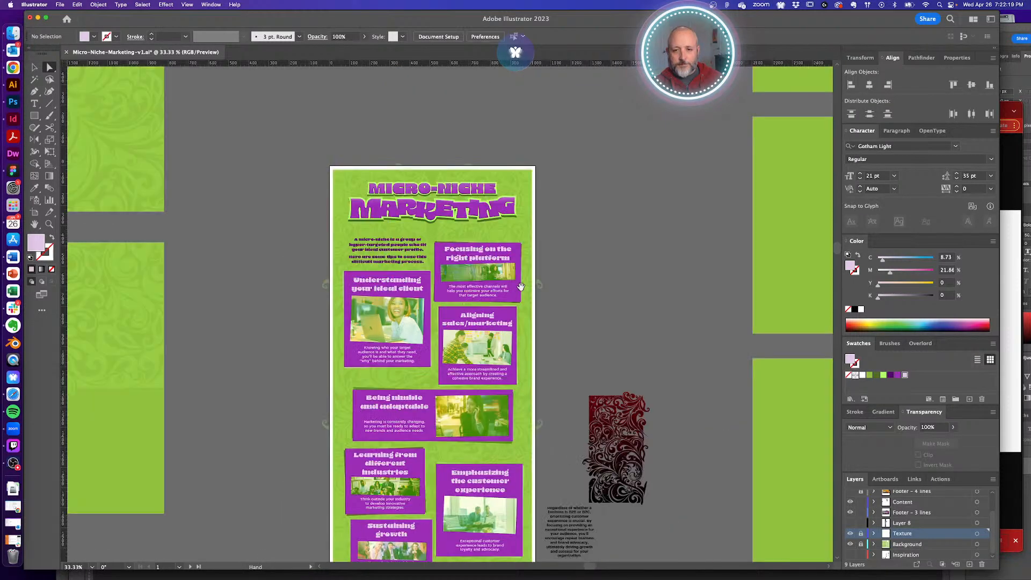
drag(476, 293, 473, 290)
click(582, 292)
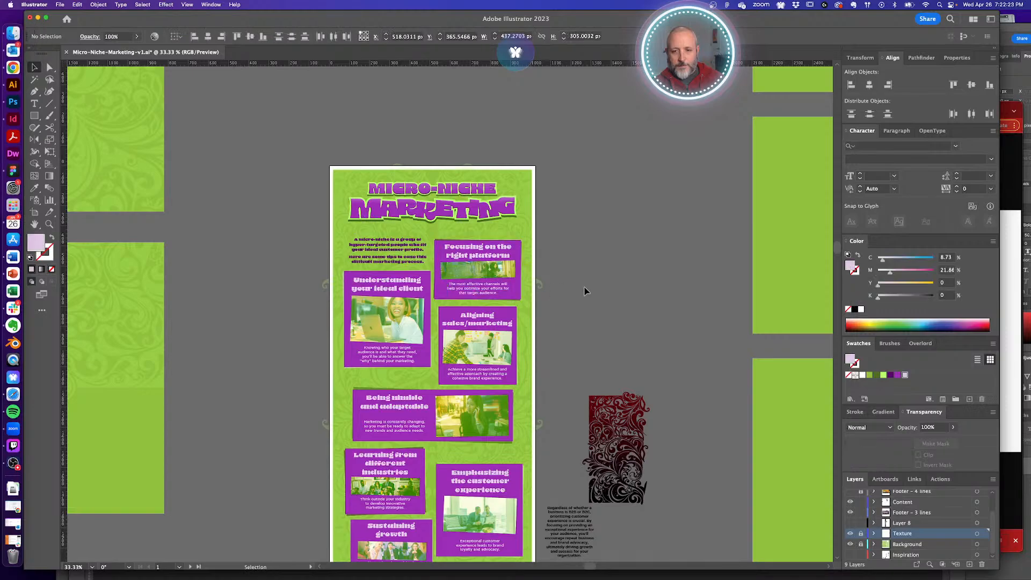
- Test-move the 'Sustaining growth' card vertically, then show the ruler guides with Cmd+;
scroll(582, 290, down, 3)
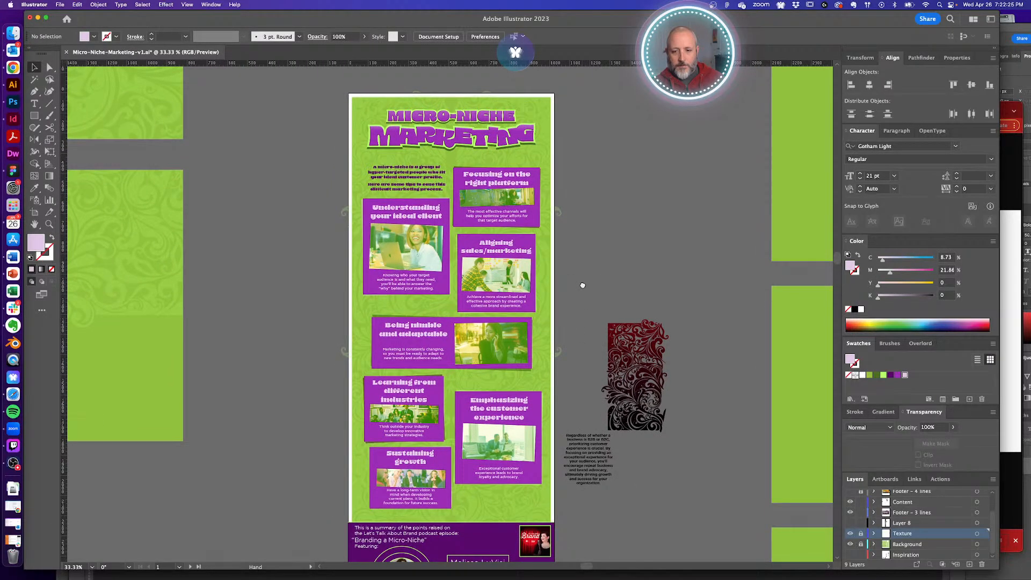
click(435, 501)
drag(431, 475, 431, 478)
click(569, 400)
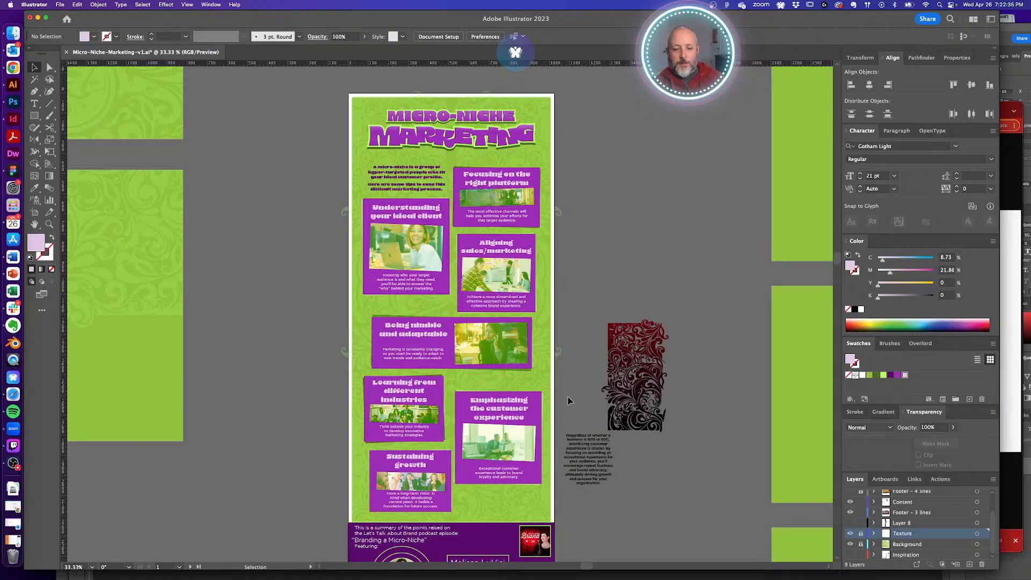
key(super+semicolon)
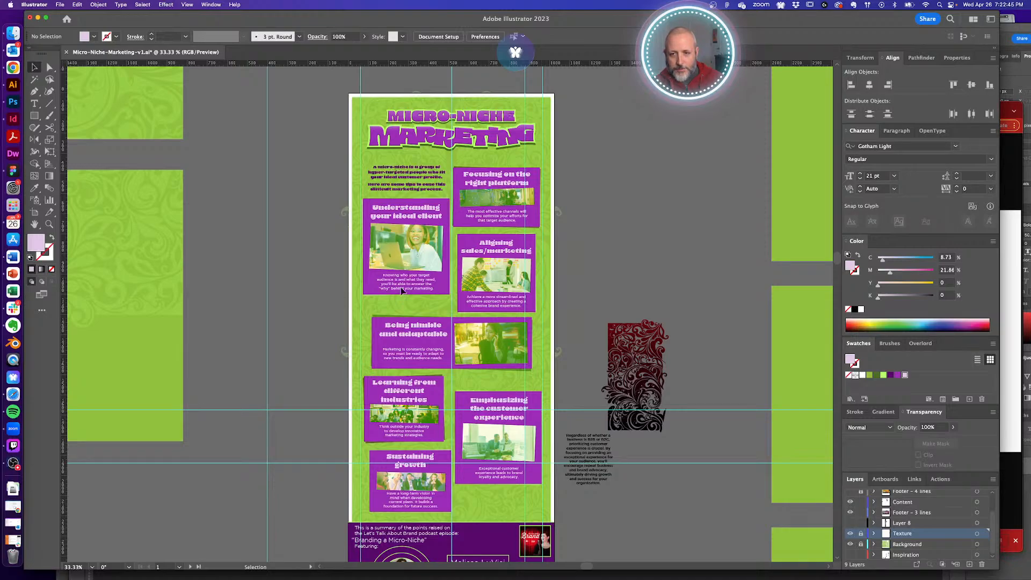
- Shift the 'Understanding your ideal client' card about 4 px left and hide the ruler guides
click(434, 291)
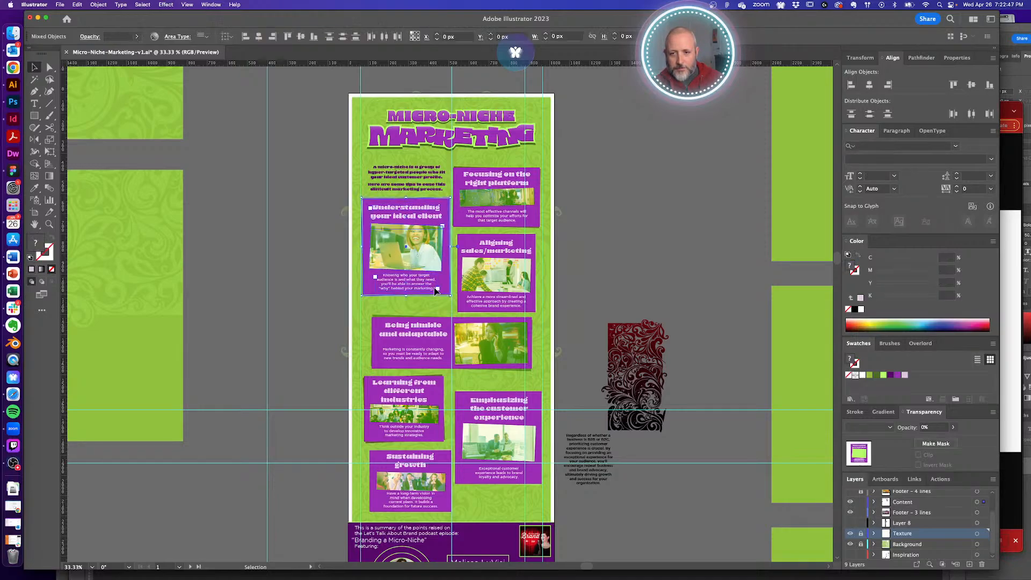
scroll(370, 200, up, 5)
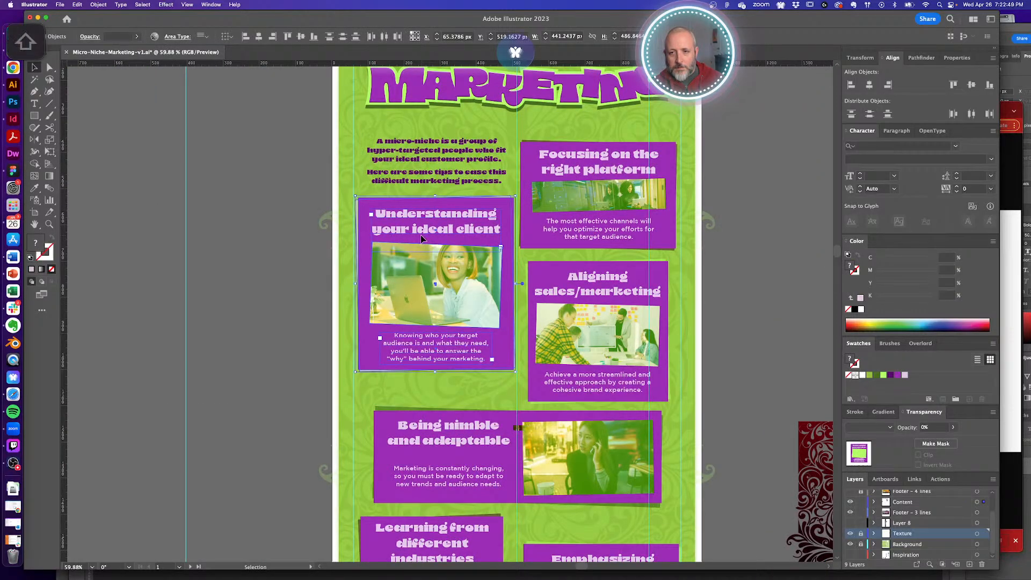
drag(421, 234, 419, 239)
scroll(357, 224, down, 5)
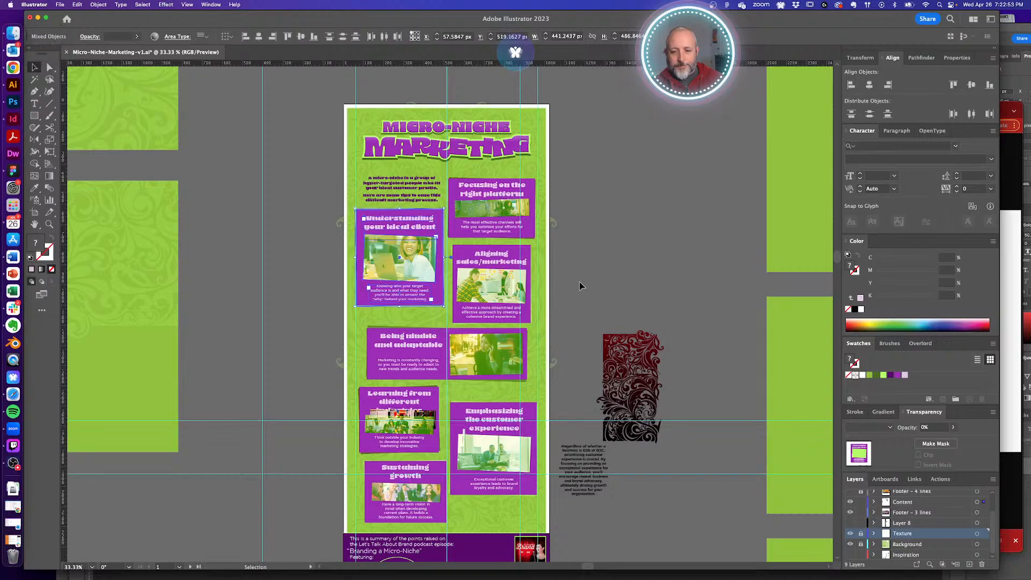
click(587, 276)
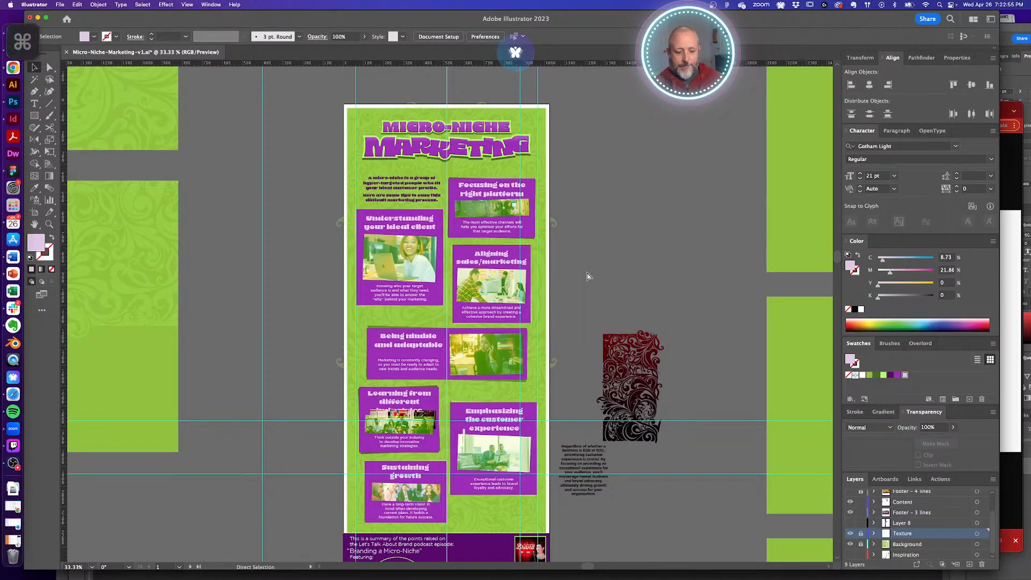
key(super+semicolon)
- Zoom in on the 'Learning from different industries' card, then back out to review the whole infographic
drag(402, 420, 482, 457)
alt+click(480, 457)
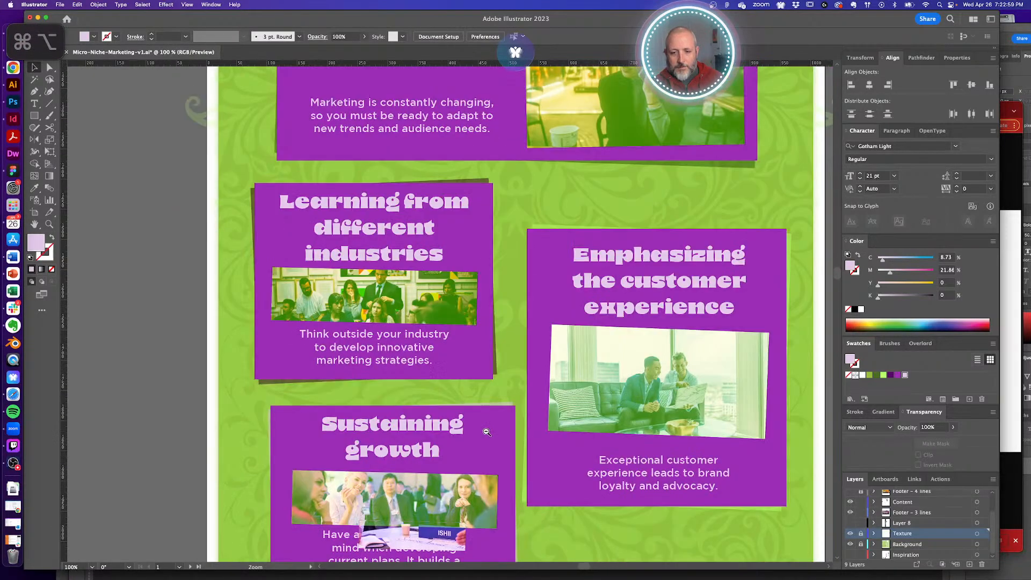
alt+click(452, 430)
alt+click(462, 366)
alt+super+click(460, 365)
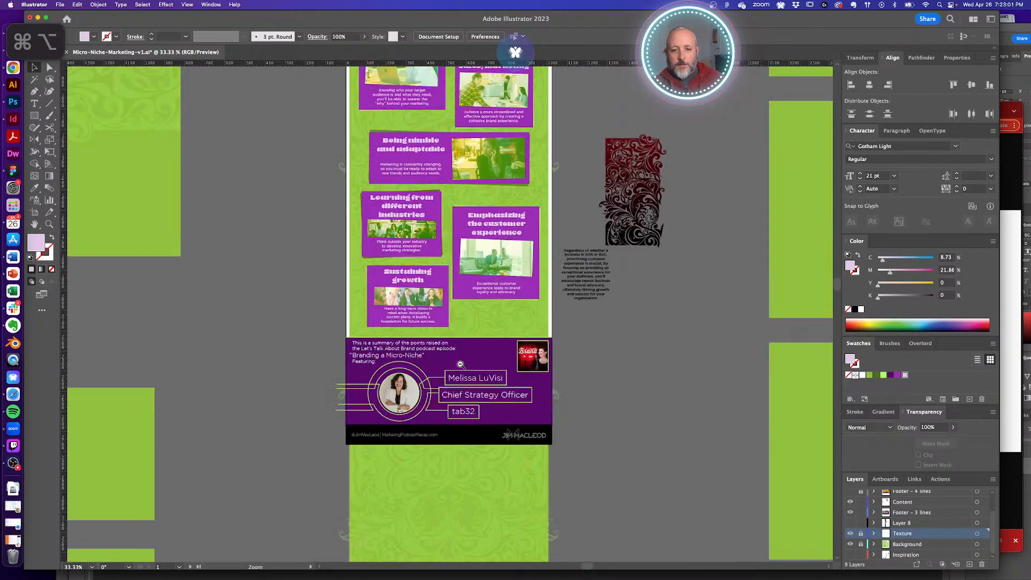
scroll(490, 398, up, 3)
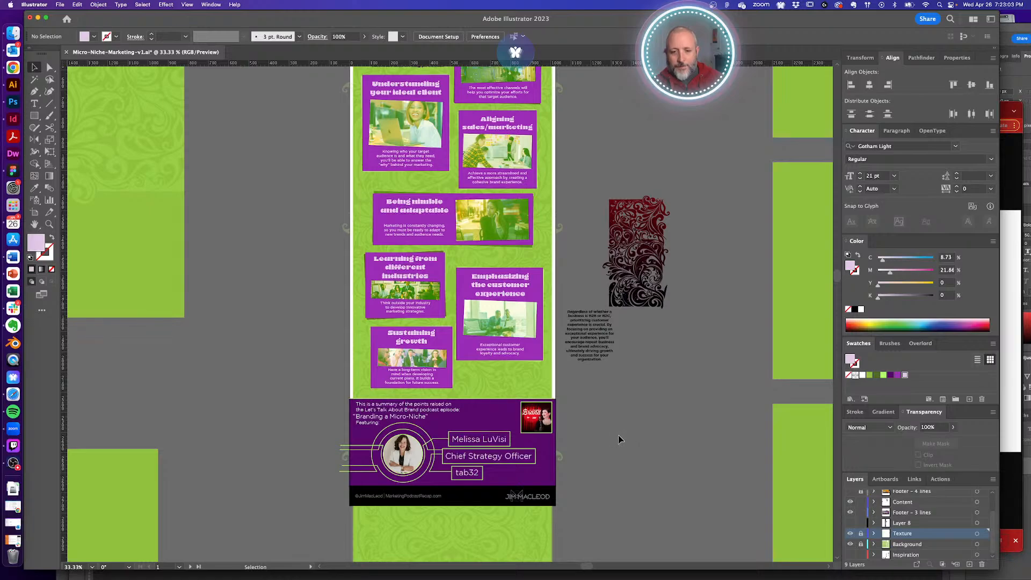
scroll(617, 439, left, 2)
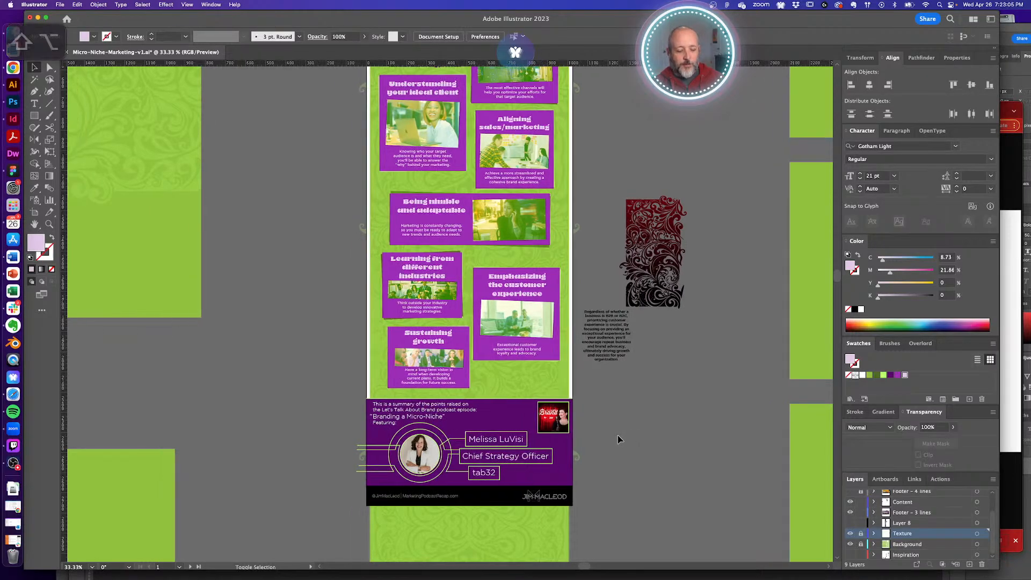